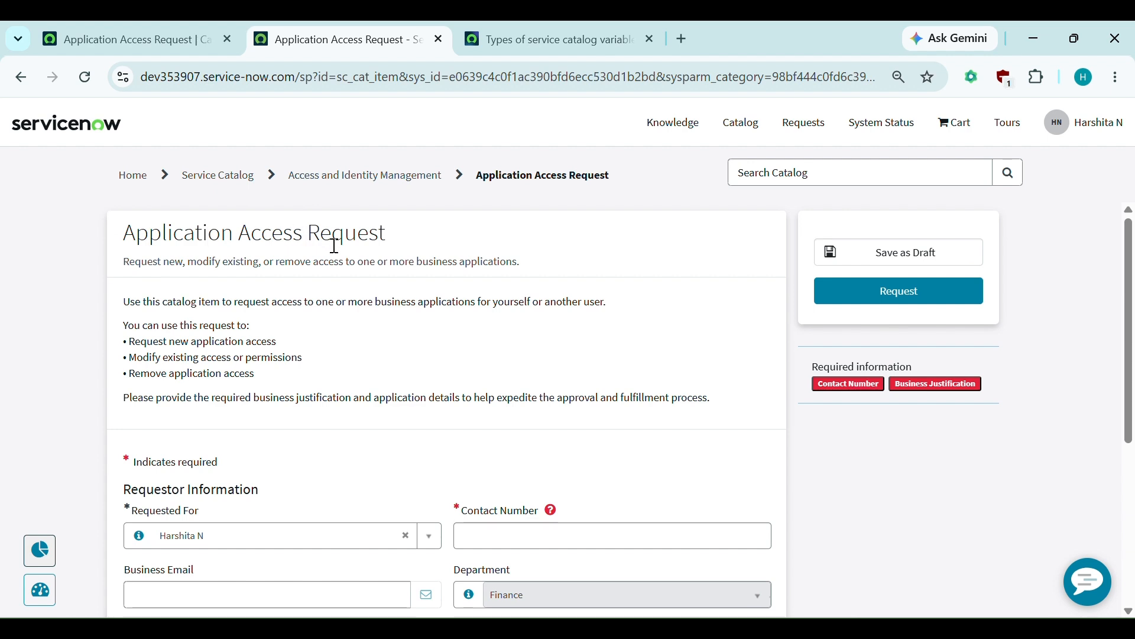
- Scroll through the Application Access Request catalog item form, clicking into Contact Number along the way
scroll(342, 254, "down", 1)
scroll(342, 256, "up", 1)
scroll(334, 346, "down", 1)
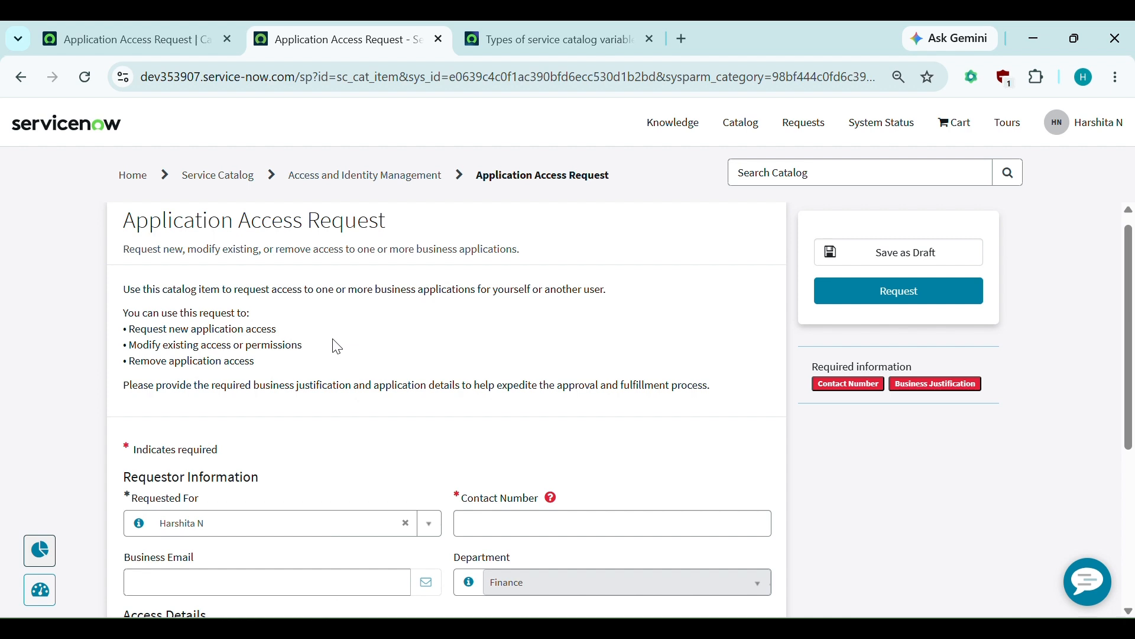
scroll(338, 347, "down", 3)
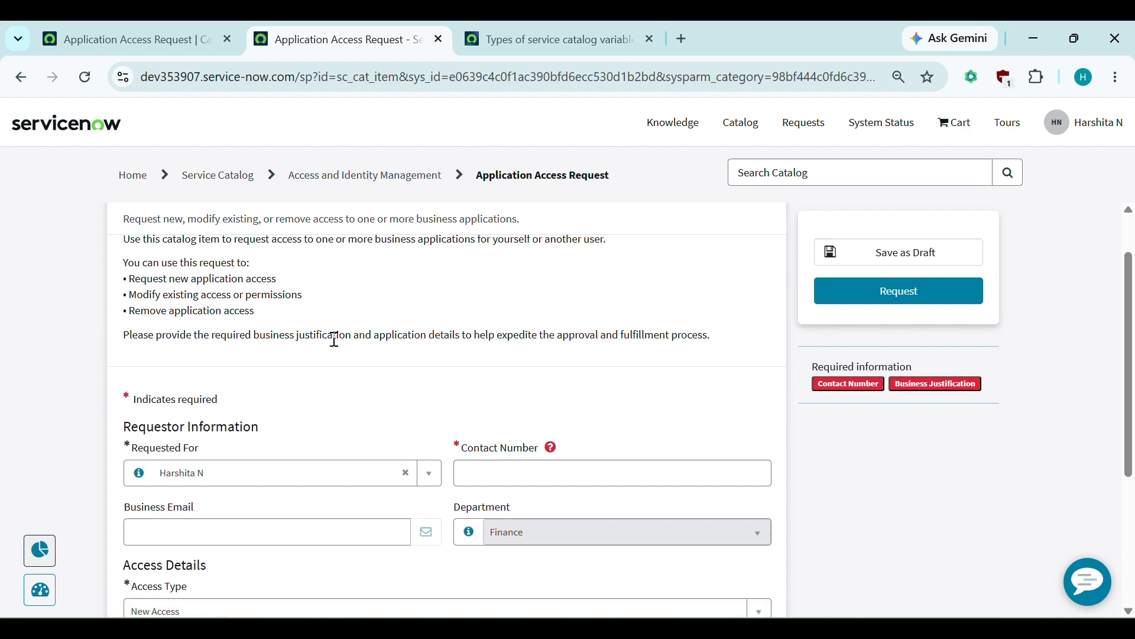
scroll(334, 340, "down", 5)
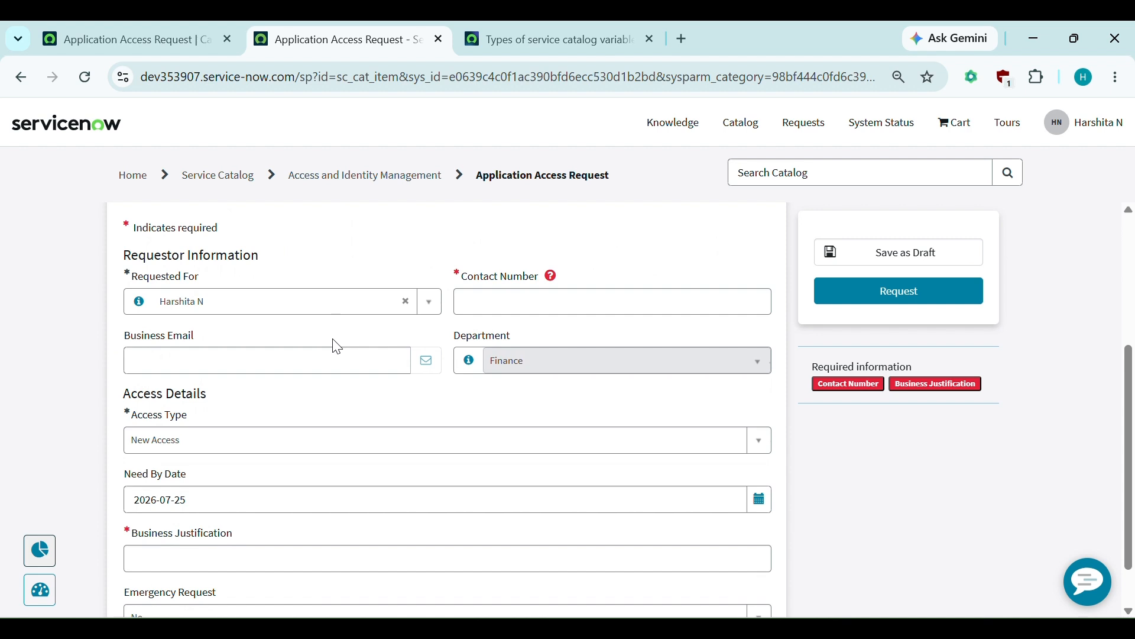
scroll(337, 346, "down", 1)
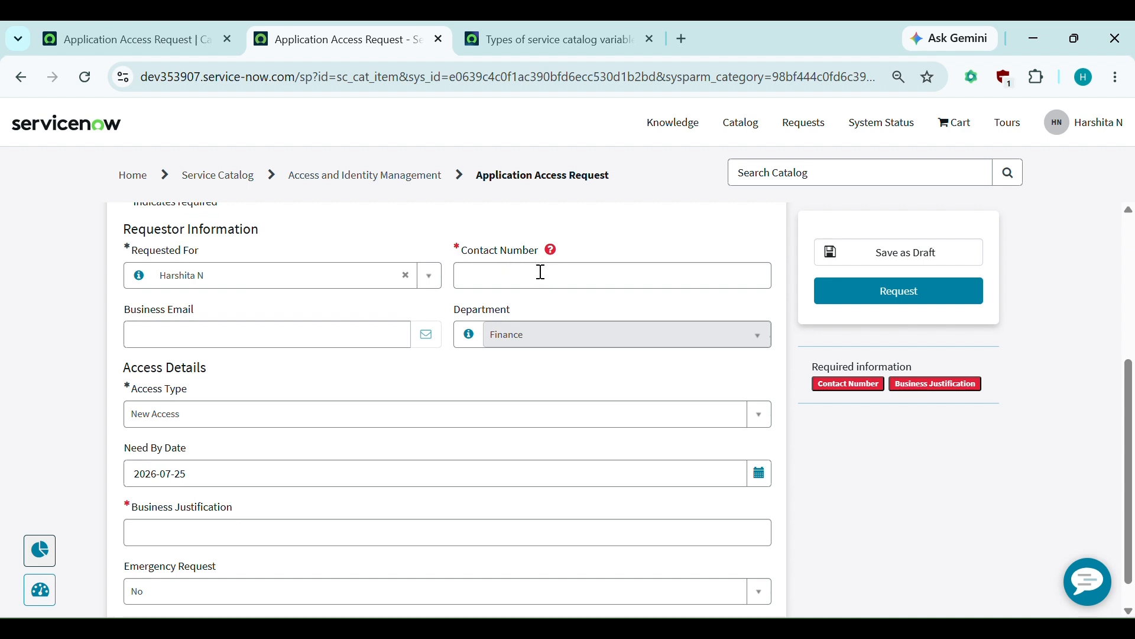
left_click(541, 272)
scroll(541, 272, "up", 3)
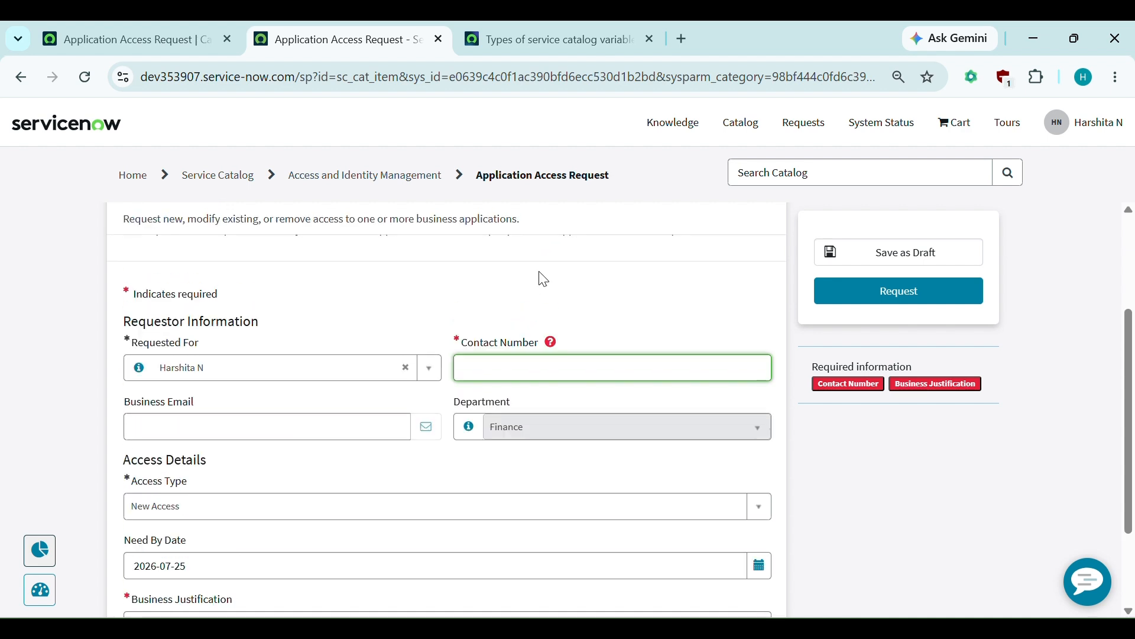
scroll(545, 279, "down", 2)
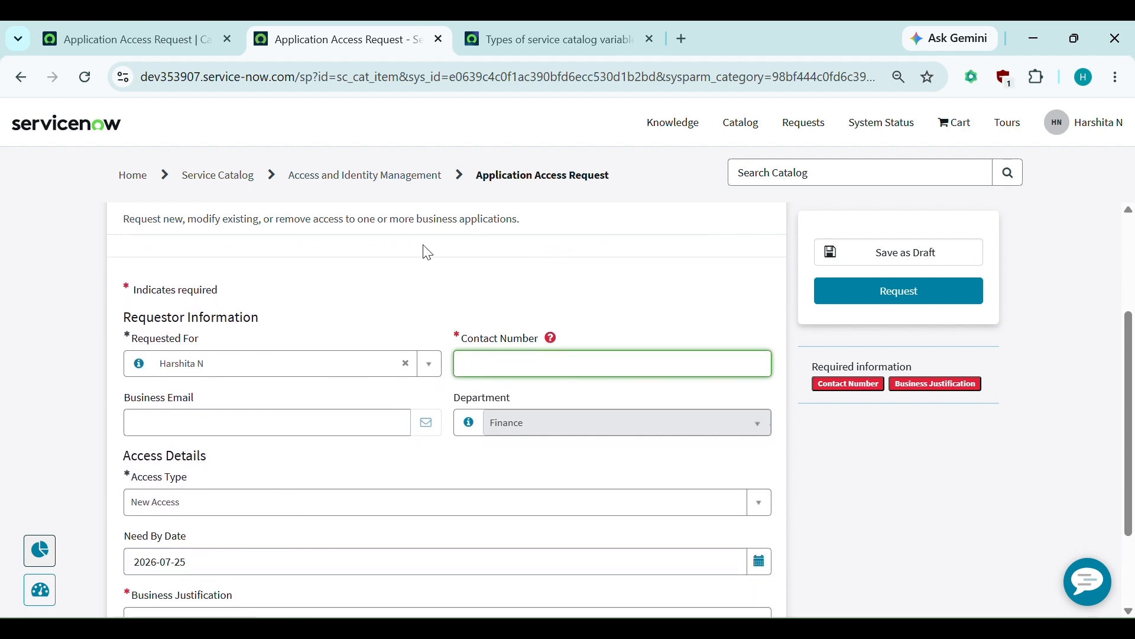
scroll(296, 370, "down", 1)
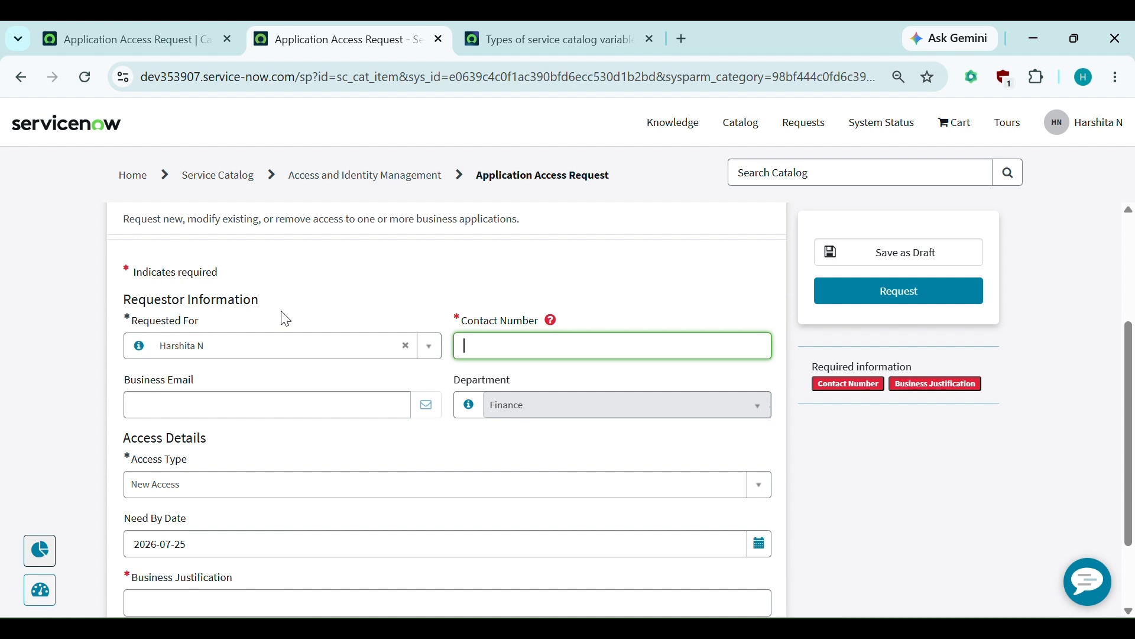
scroll(285, 318, "down", 2)
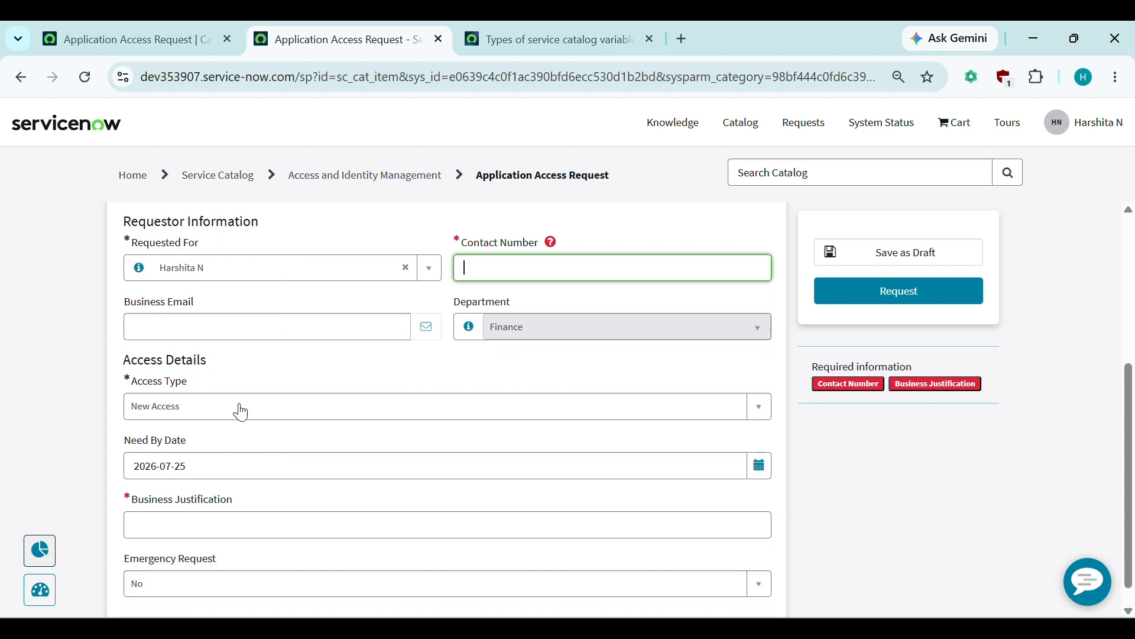
scroll(312, 423, "down", 1)
scroll(312, 423, "up", 3)
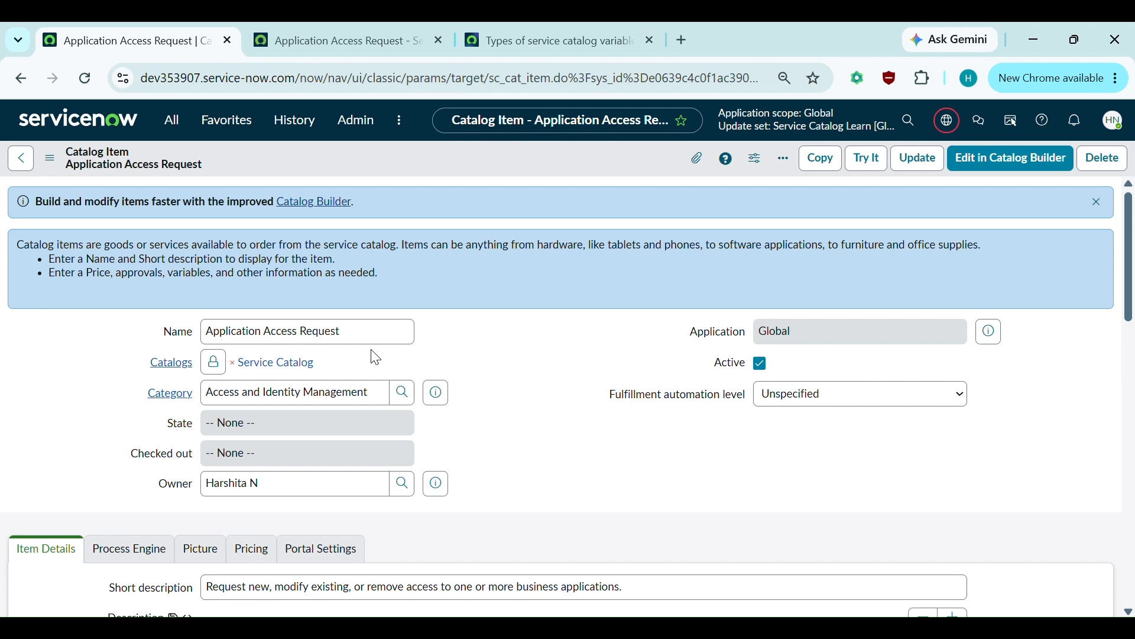
- Check the item's Portal Settings, then view its Service Portal page showing only attachments
scroll(376, 357, "down", 1)
scroll(376, 357, "down", 2)
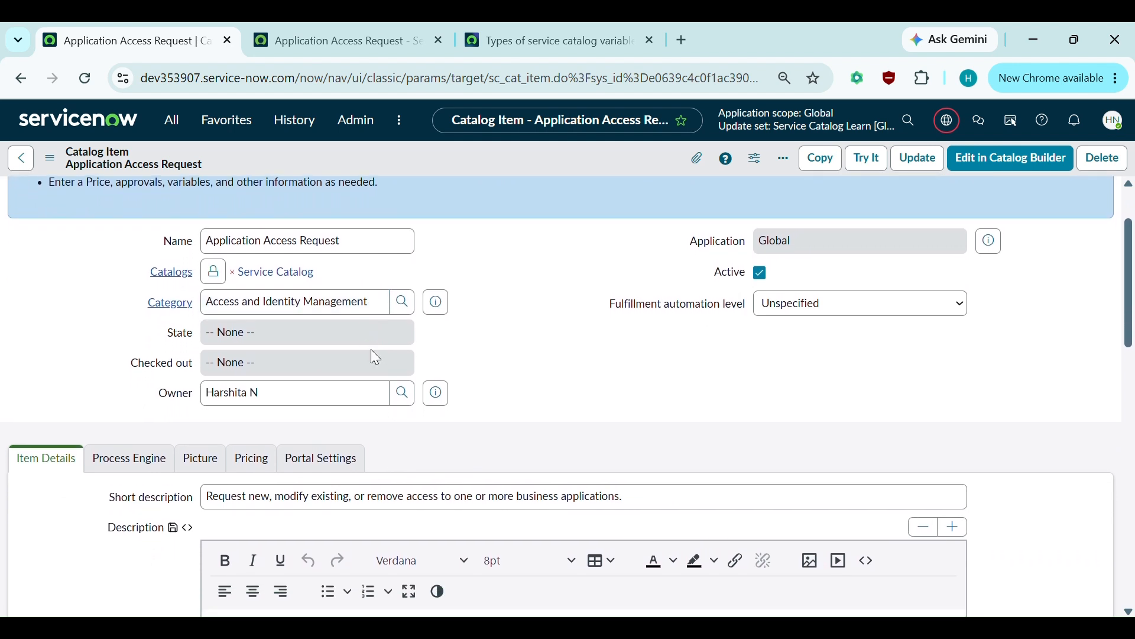
scroll(370, 349, "down", 2)
scroll(375, 357, "down", 2)
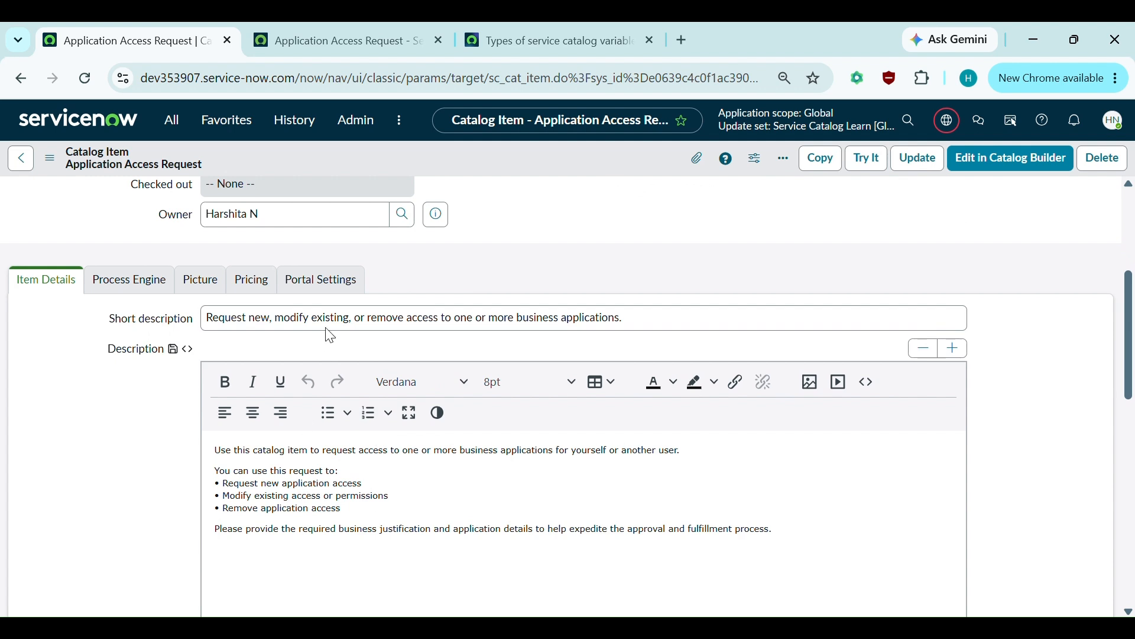
left_click(325, 293)
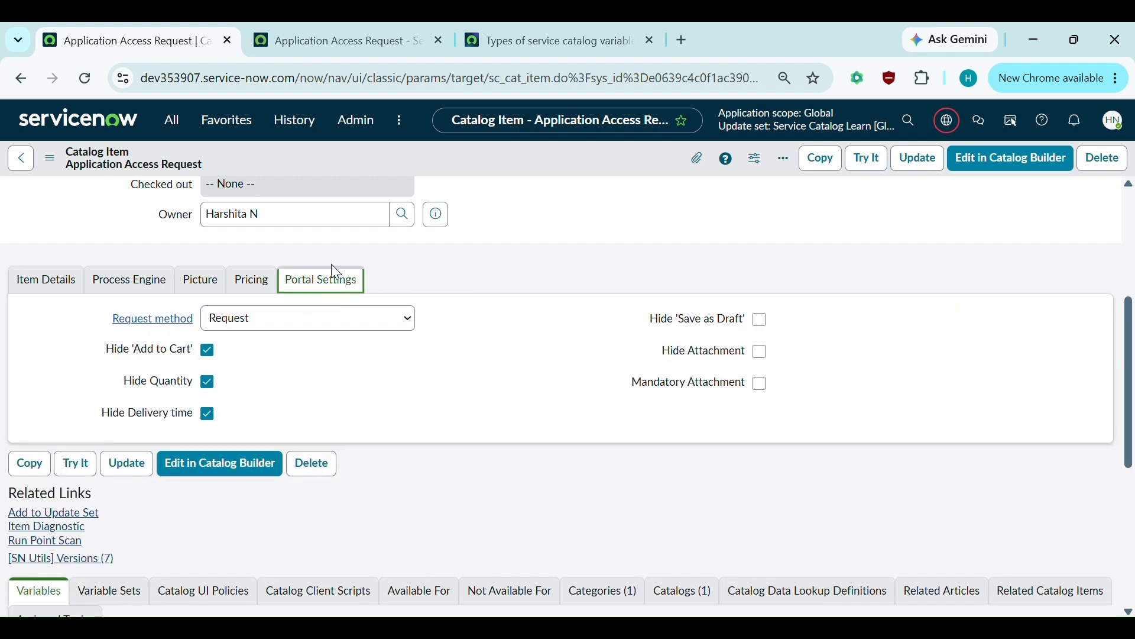
left_click(329, 29)
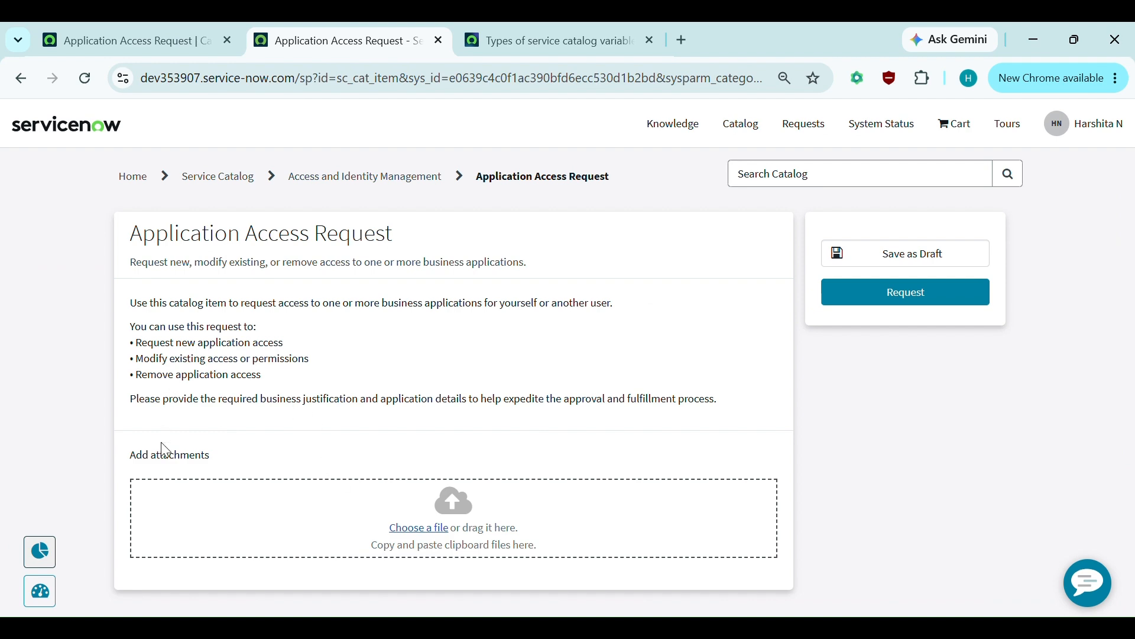
- Go back to the catalog item form and show its empty Variables related list
left_click(144, 35)
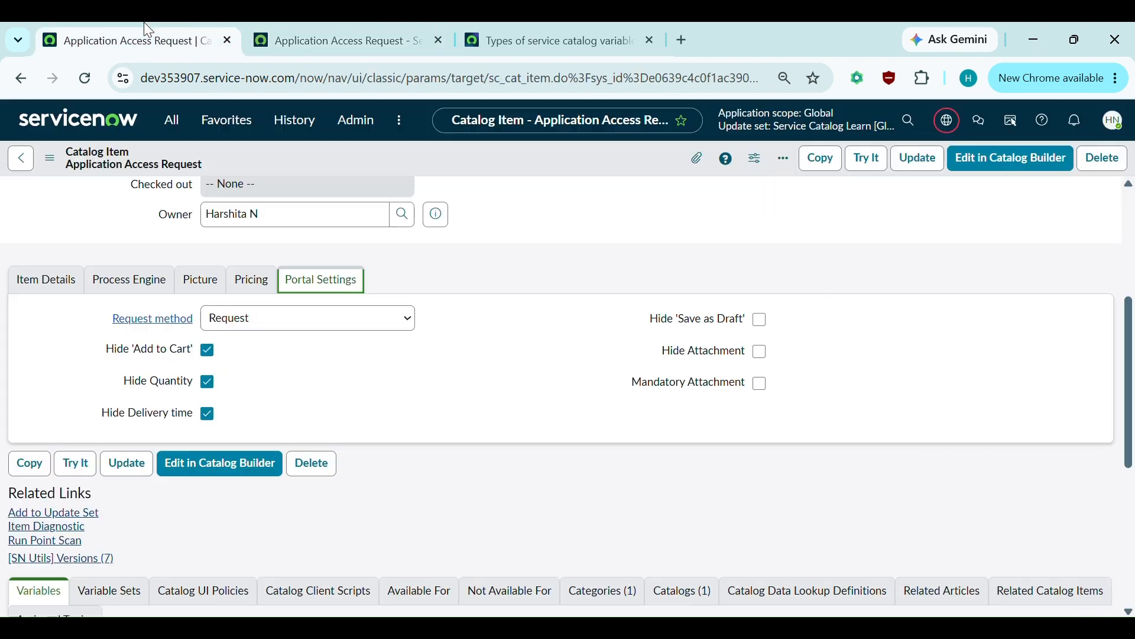
scroll(339, 383, "down", 4)
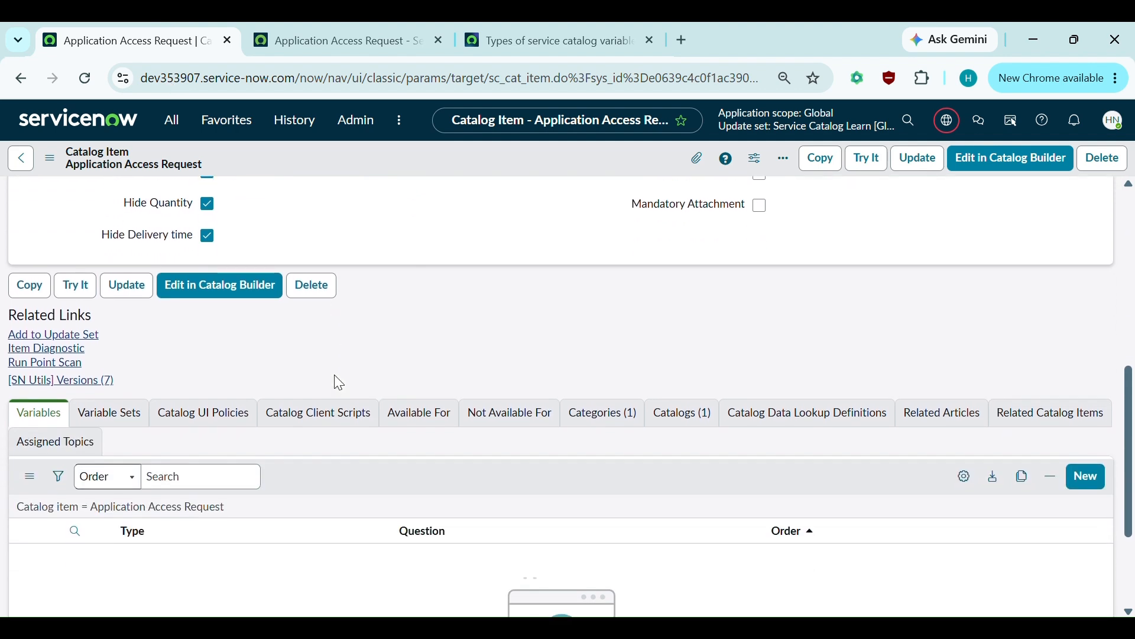
scroll(339, 383, "down", 1)
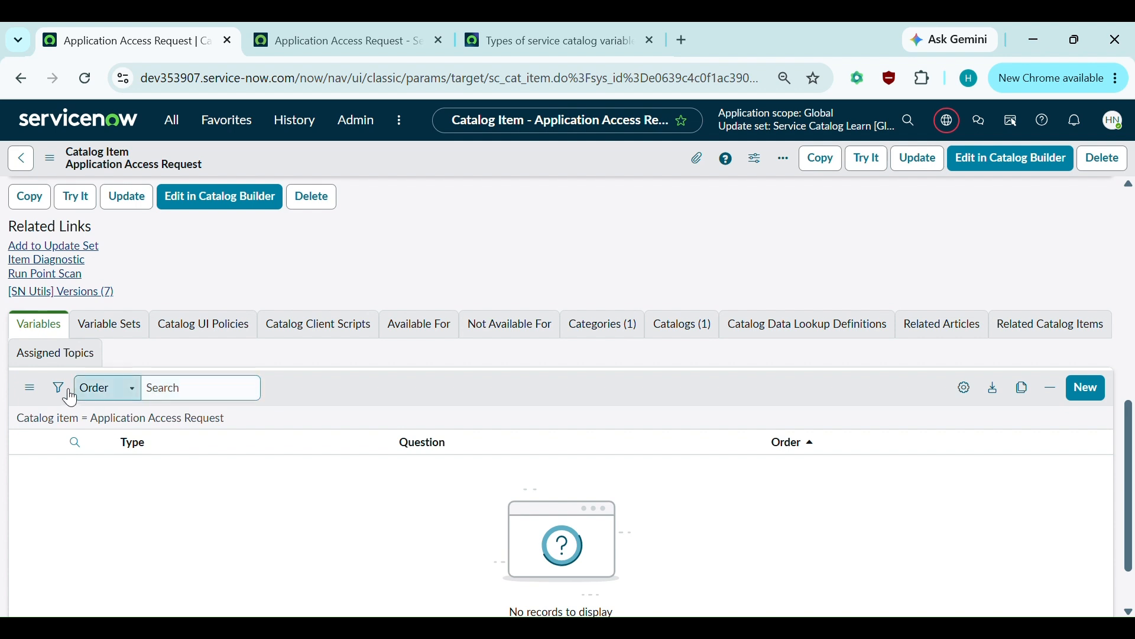
left_click(40, 327)
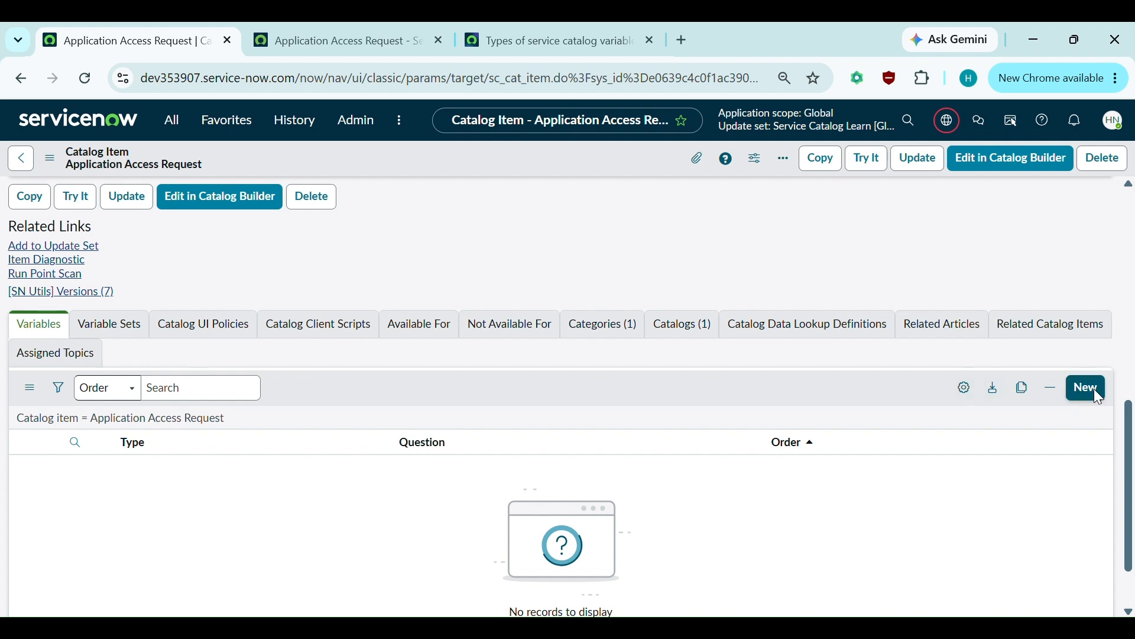
- Create a new Variable record for the item and expand its Type choices
left_click(1071, 400)
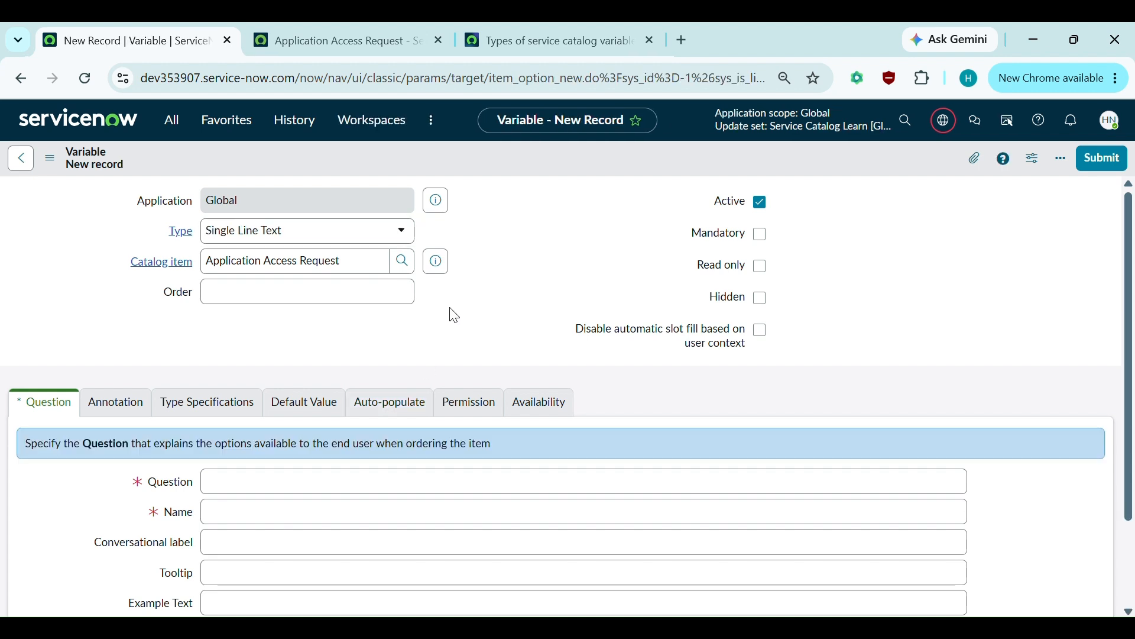
left_click(319, 233)
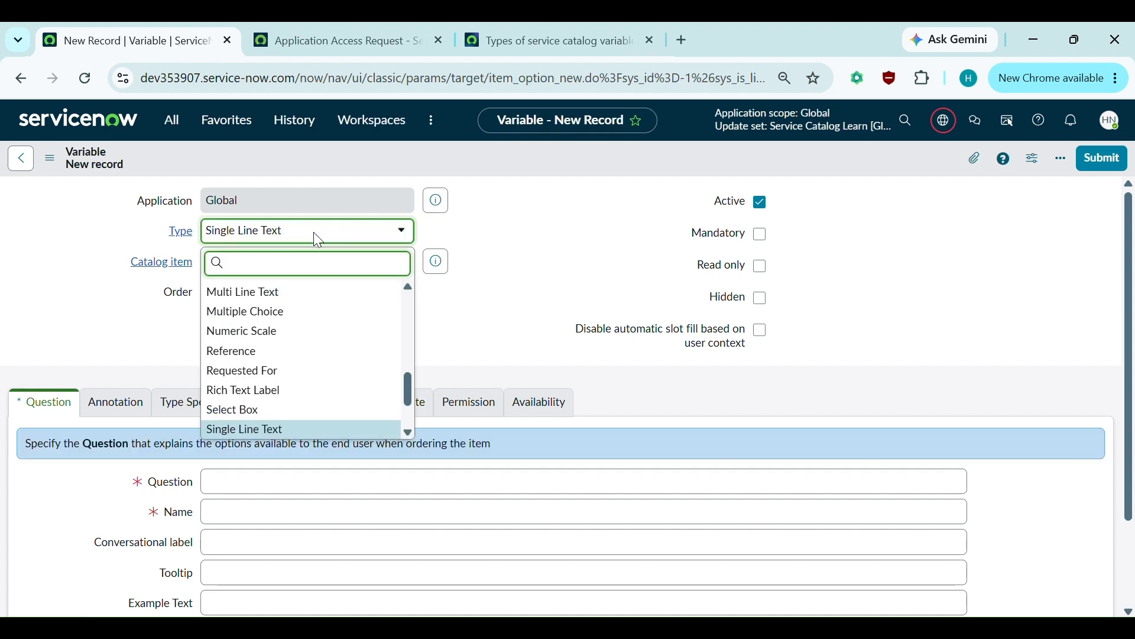
scroll(321, 410, "up", 10)
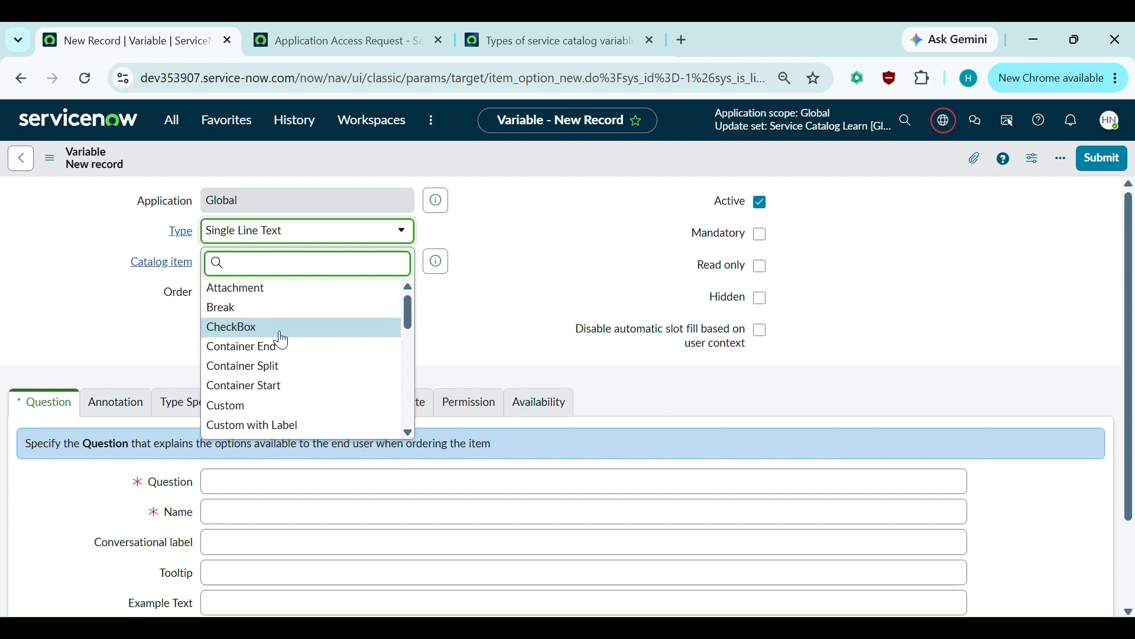
scroll(280, 333, "down", 1)
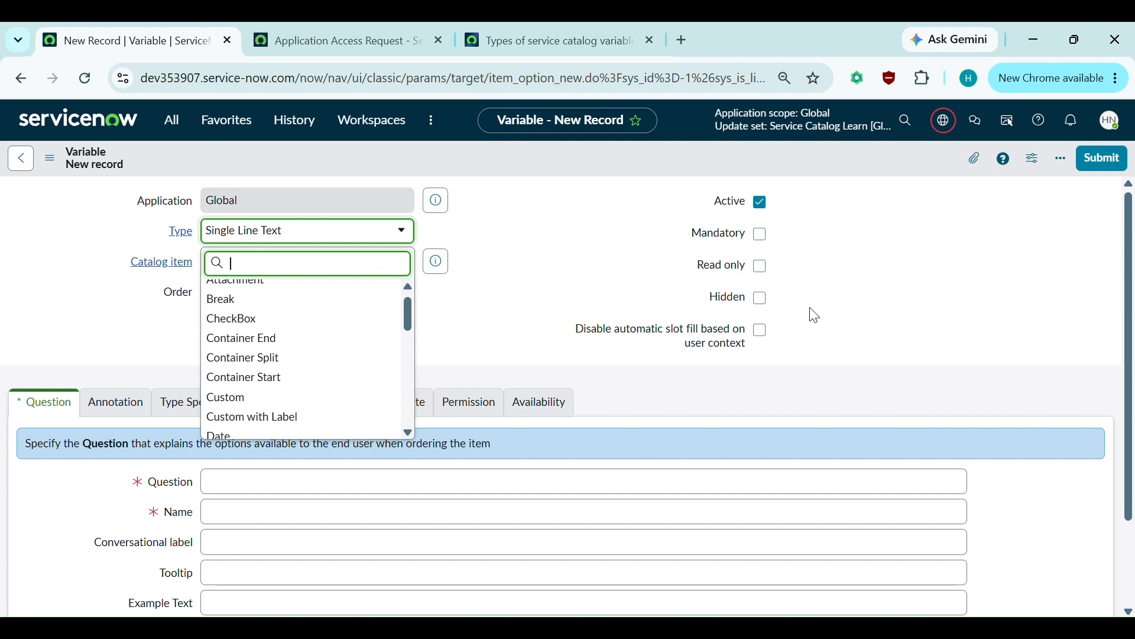
scroll(261, 353, "down", 1)
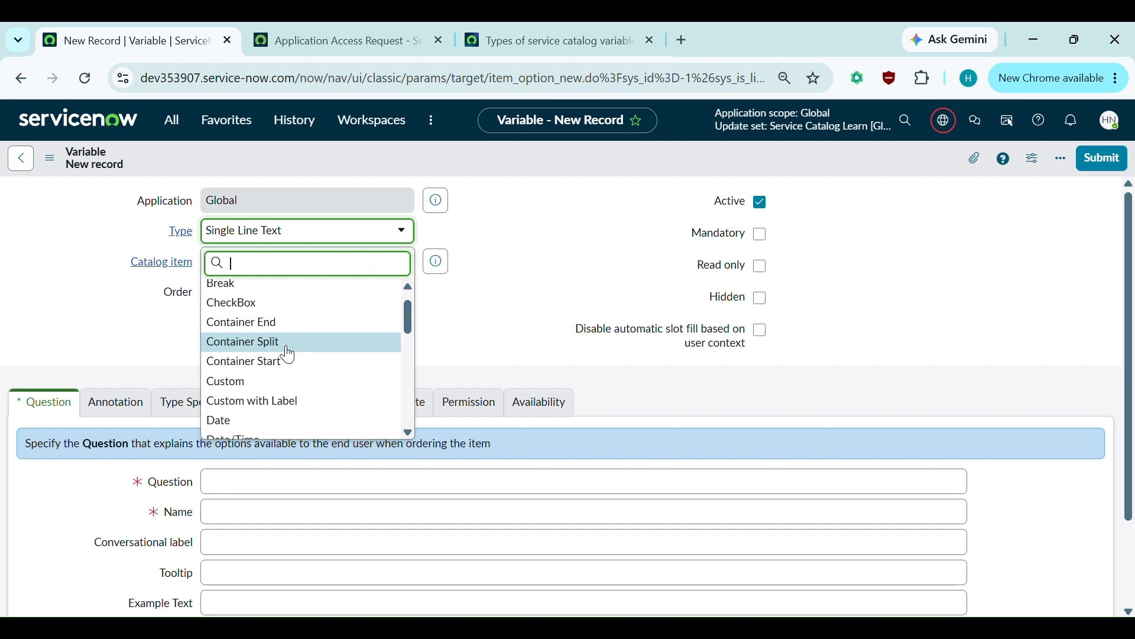
scroll(289, 355, "down", 3)
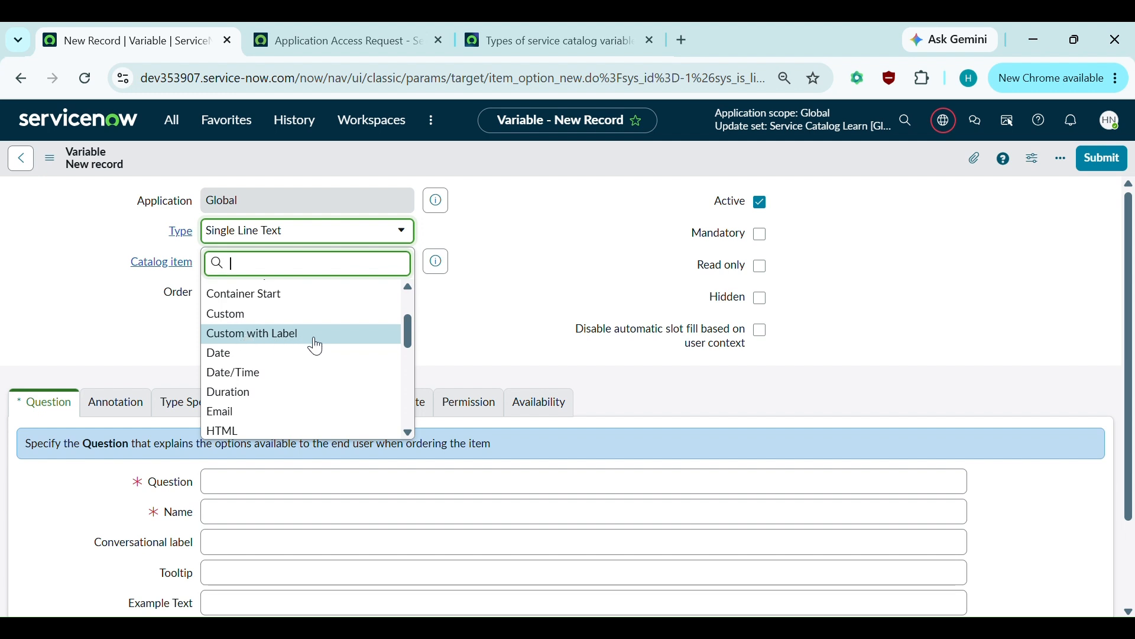
scroll(314, 342, "down", 1)
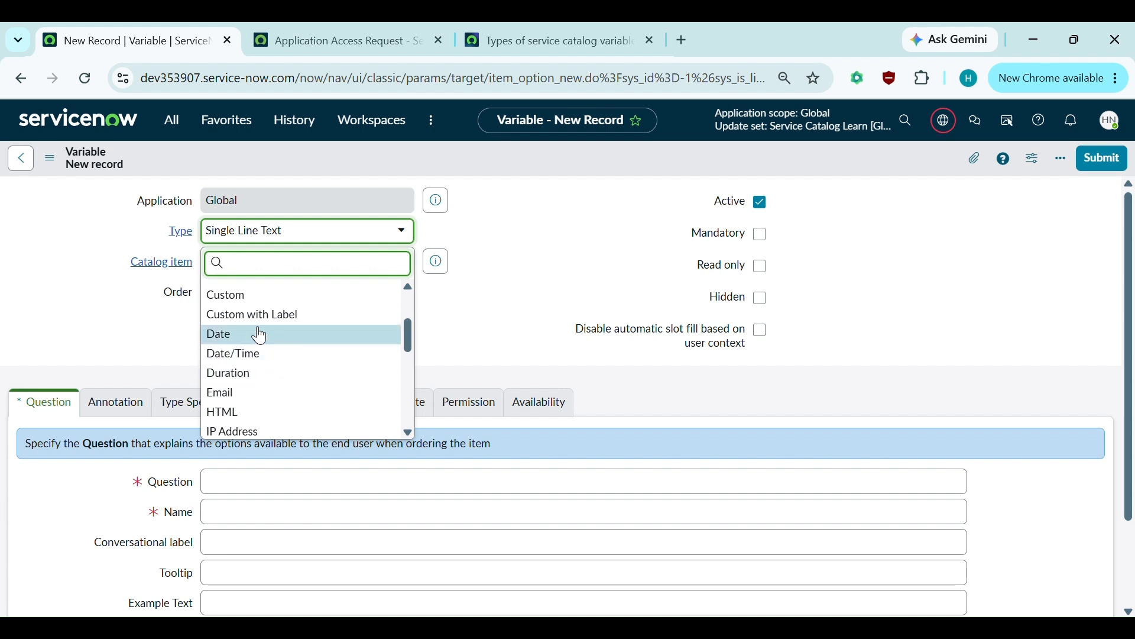
scroll(251, 332, "down", 1)
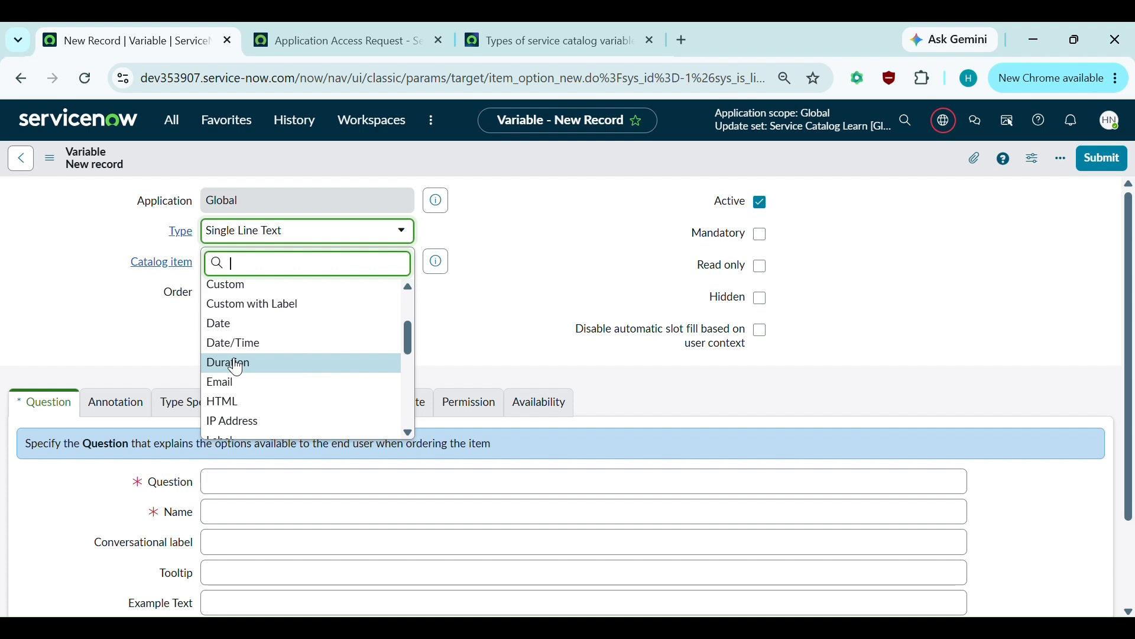
scroll(291, 374, "down", 2)
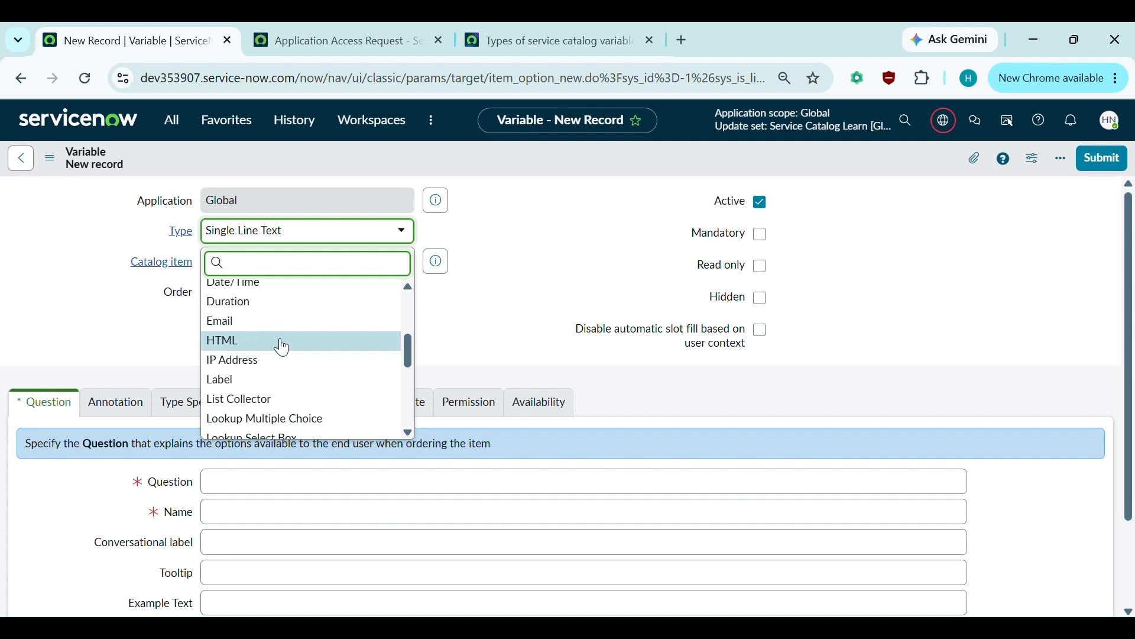
scroll(284, 348, "down", 1)
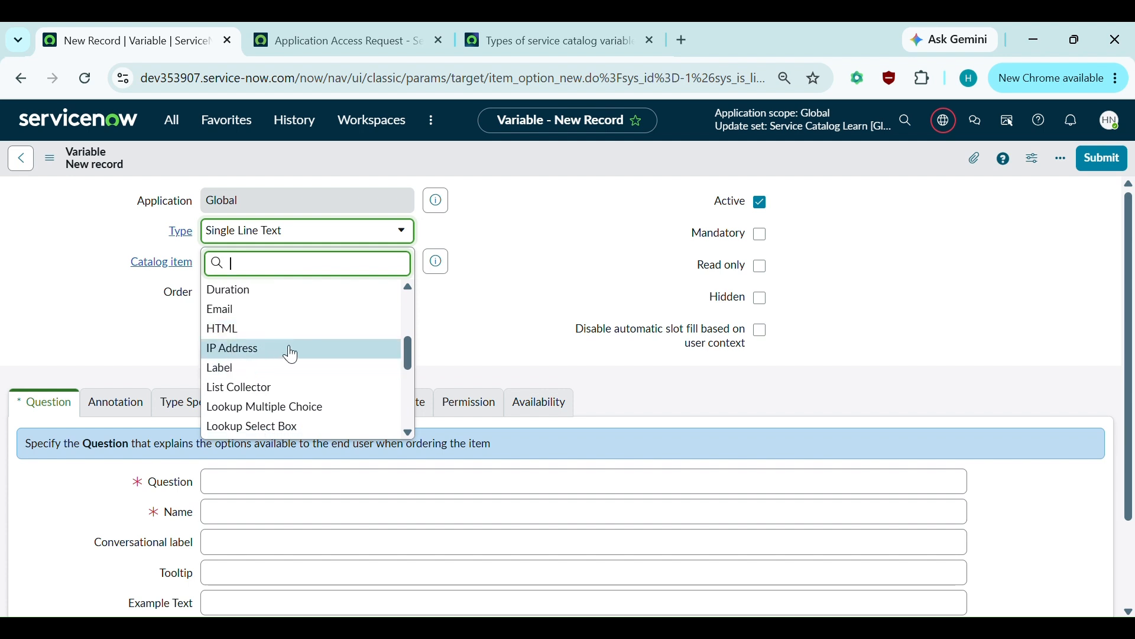
scroll(292, 356, "down", 1)
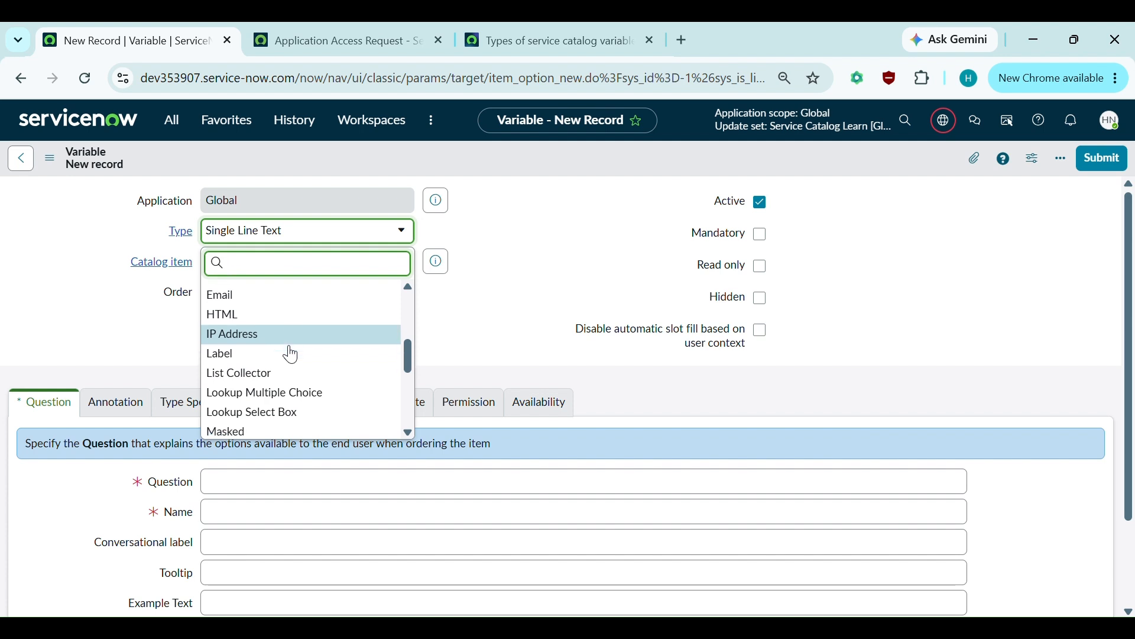
scroll(255, 343, "down", 1)
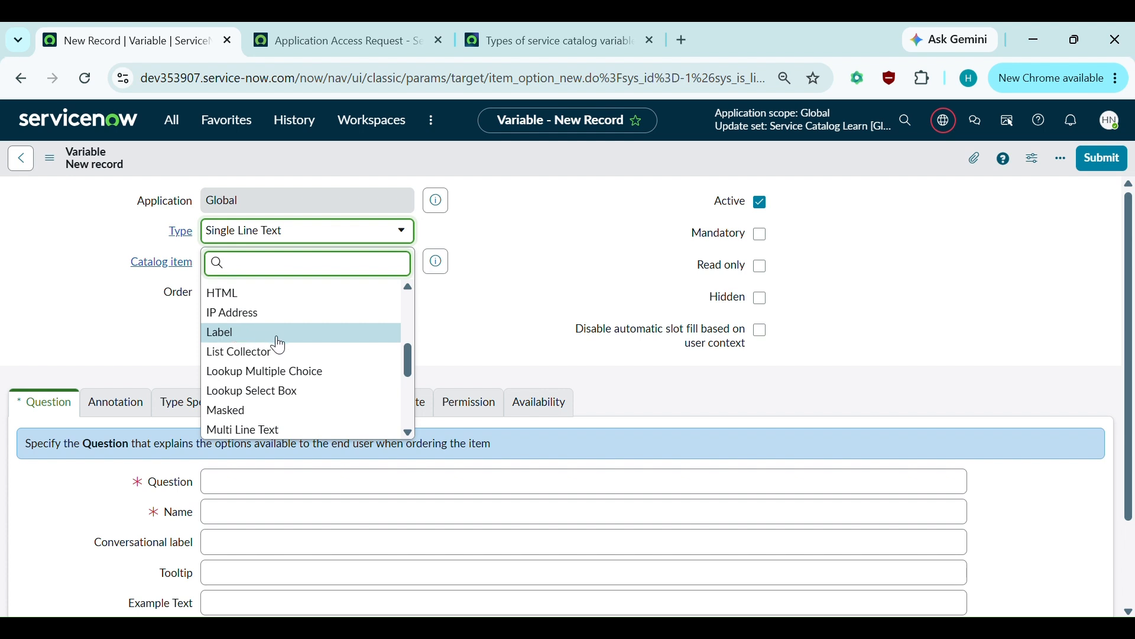
scroll(279, 344, "down", 1)
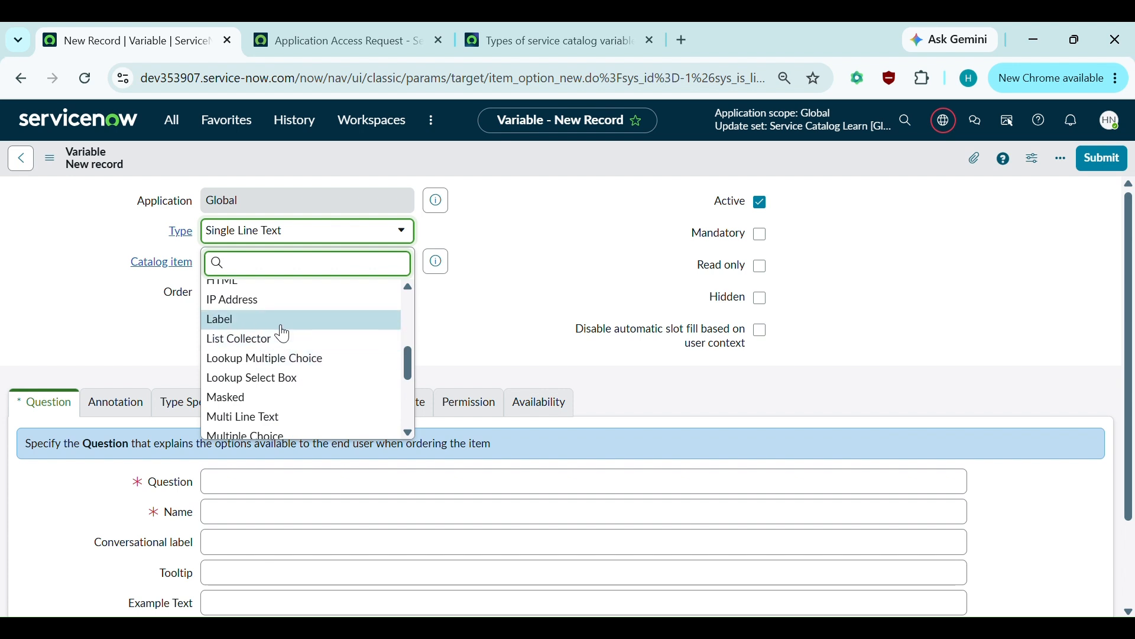
- Close the variable Type list, clearing the stray slash characters typed into it
key("Escape")
type("/")
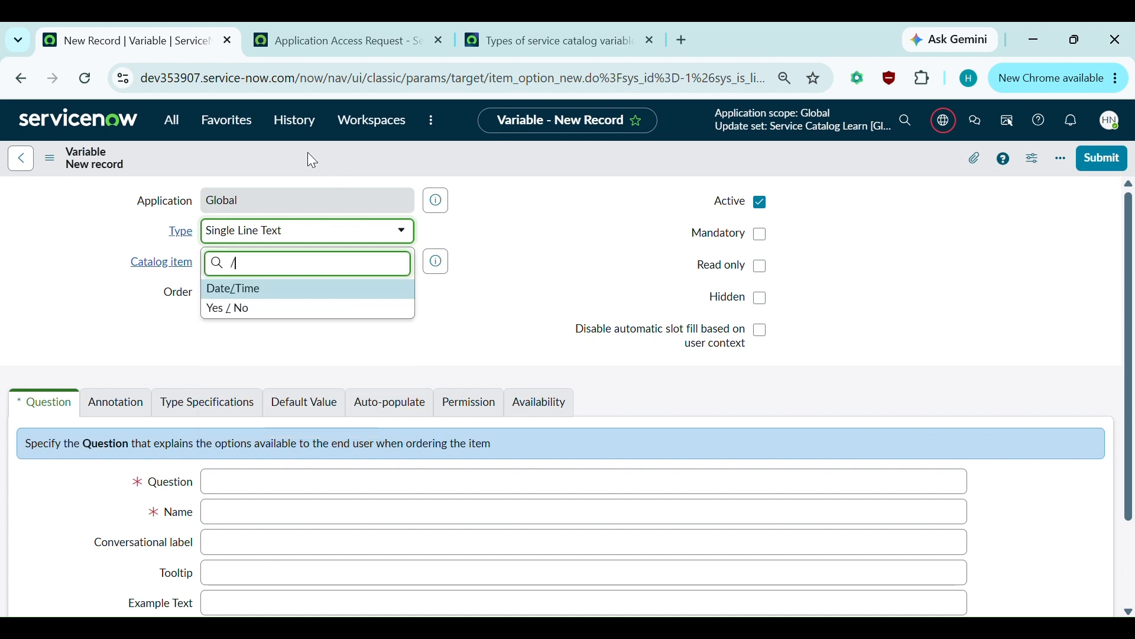
type("/")
key("BackSpace")
key("BackSpace")
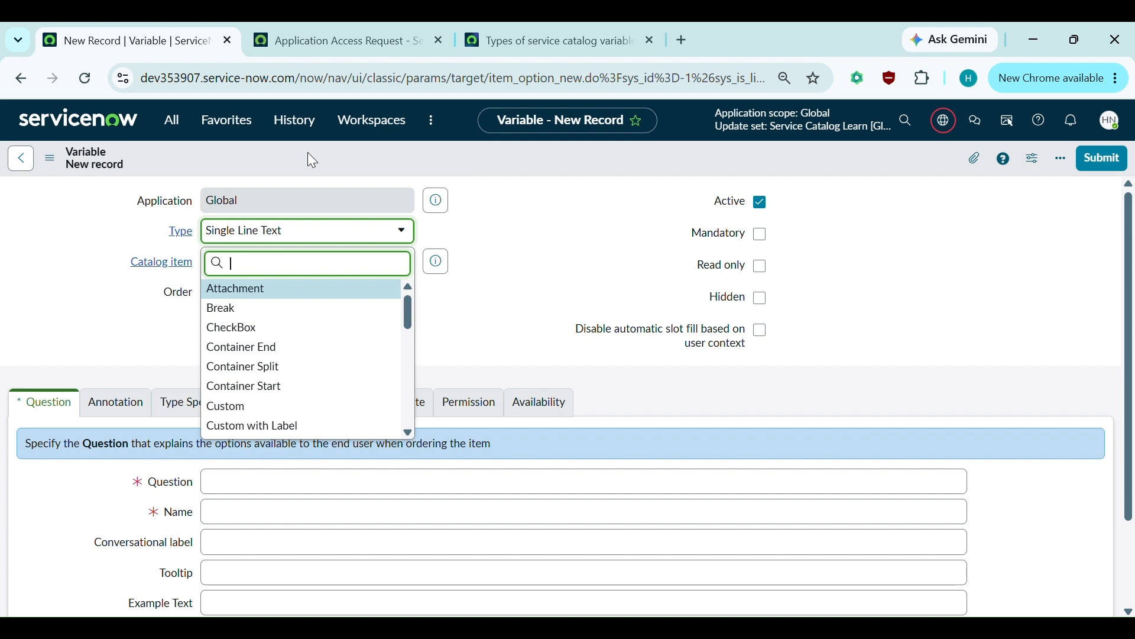
left_click(520, 197)
type("/")
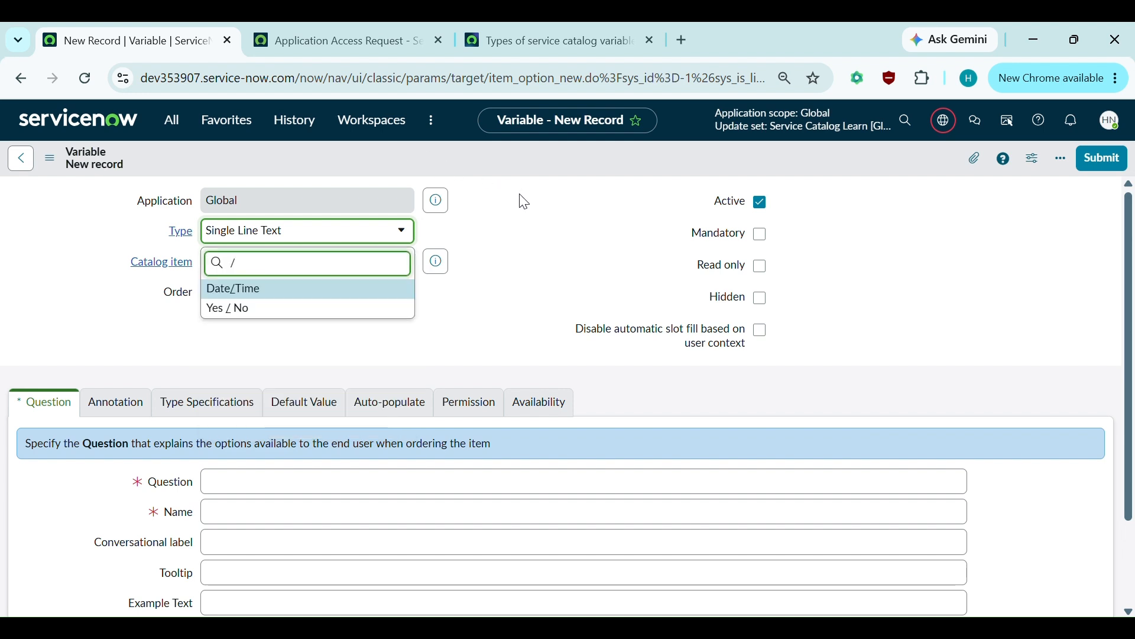
key("BackSpace")
type("/")
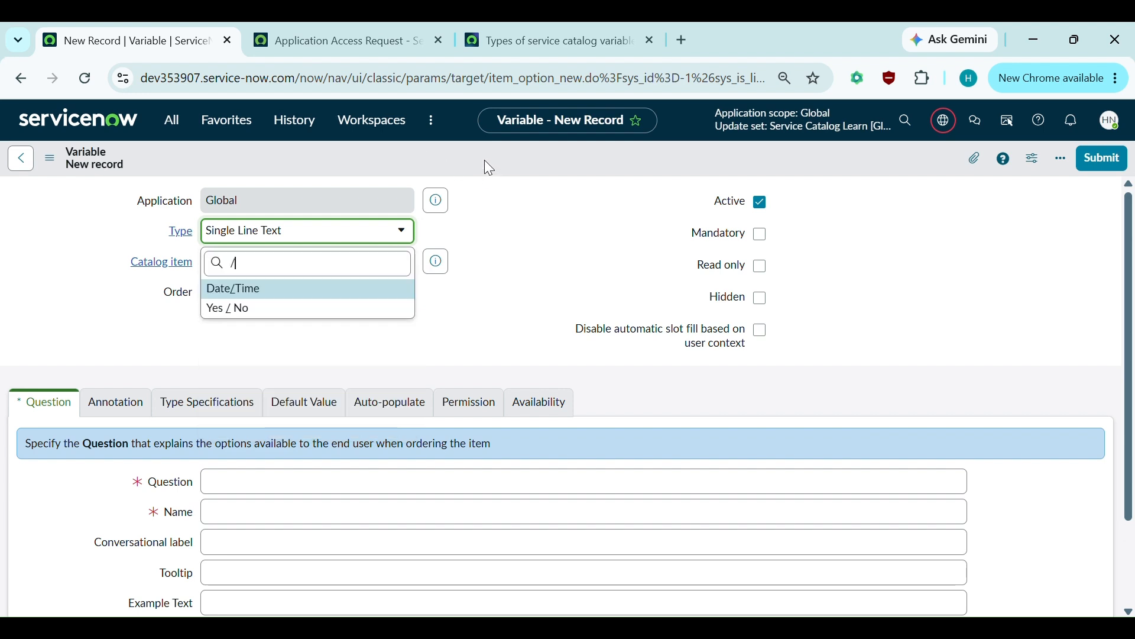
key("BackSpace")
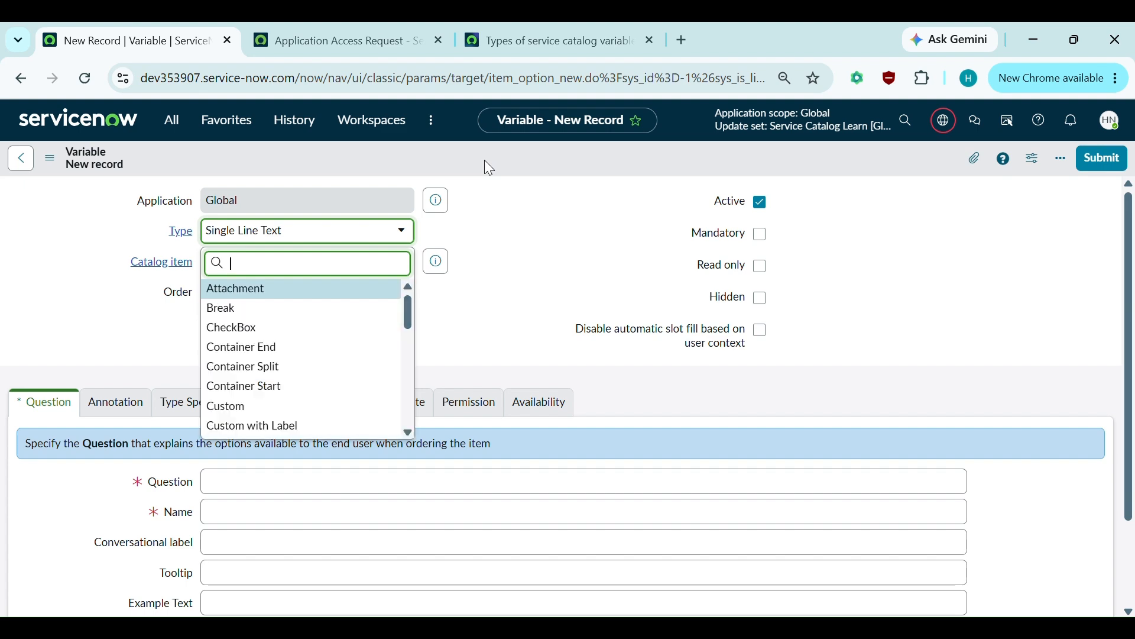
left_click(478, 379)
- Run the /sys_user slash command to open the Users list in a new tab
type("/")
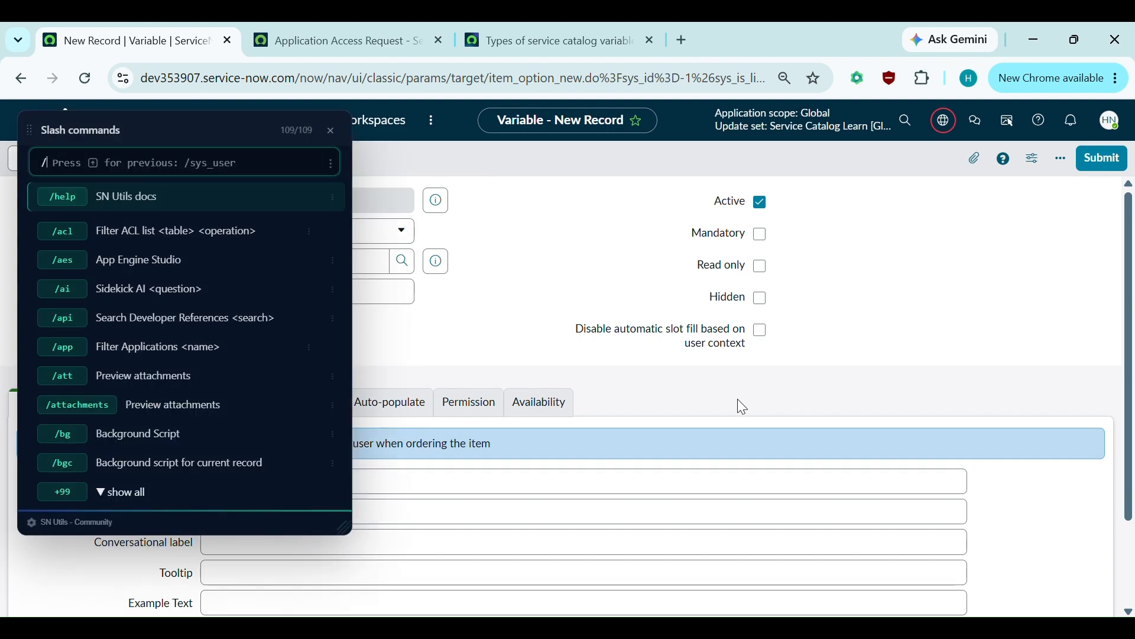
type("sys_user")
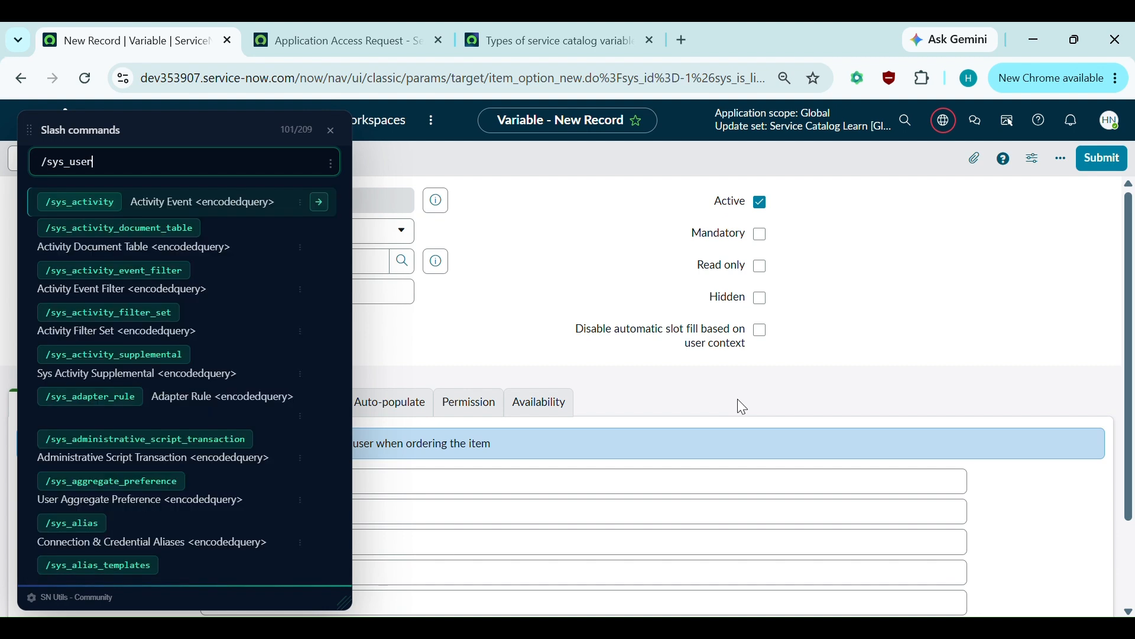
key("Return")
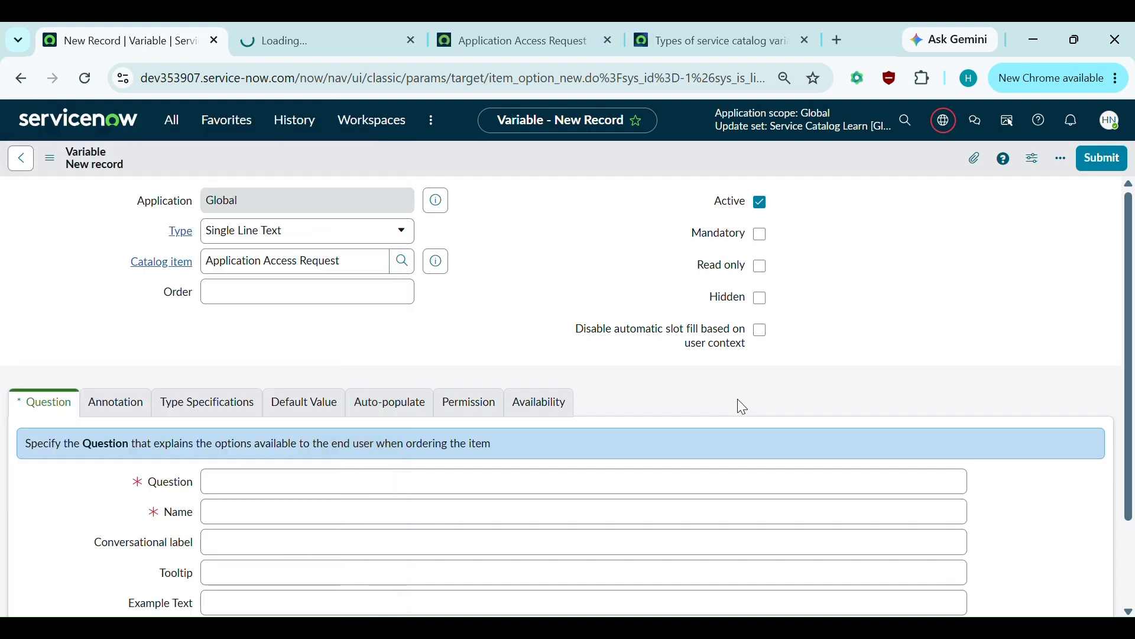
key("ctrl+Tab")
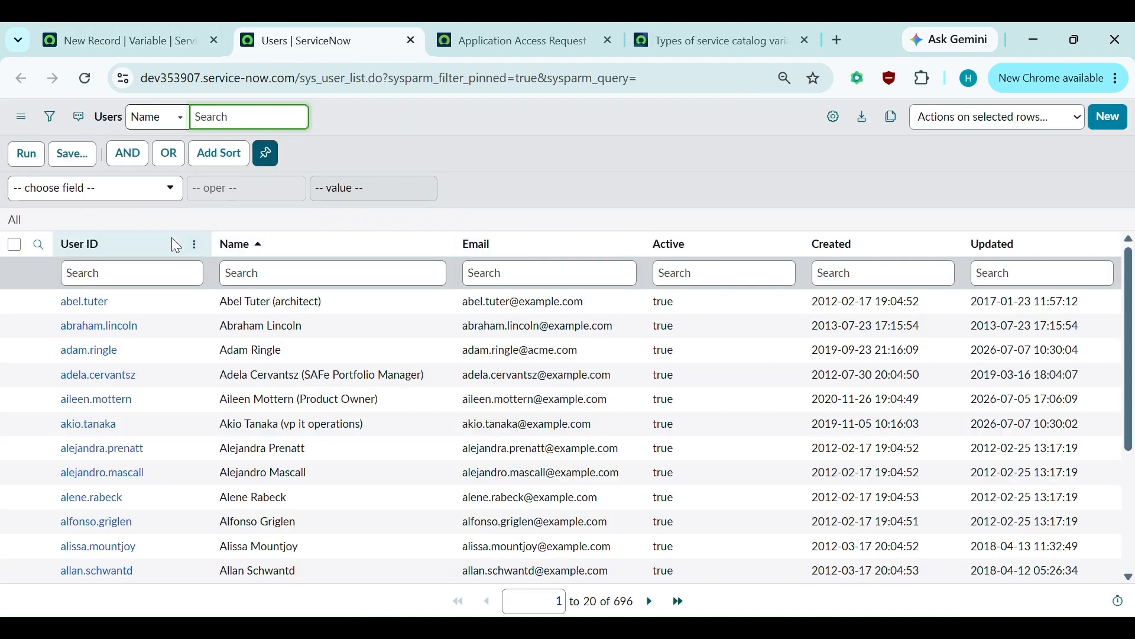
- Open the first user's record and add, then remove, six roles in the Roles editor
left_click(86, 304)
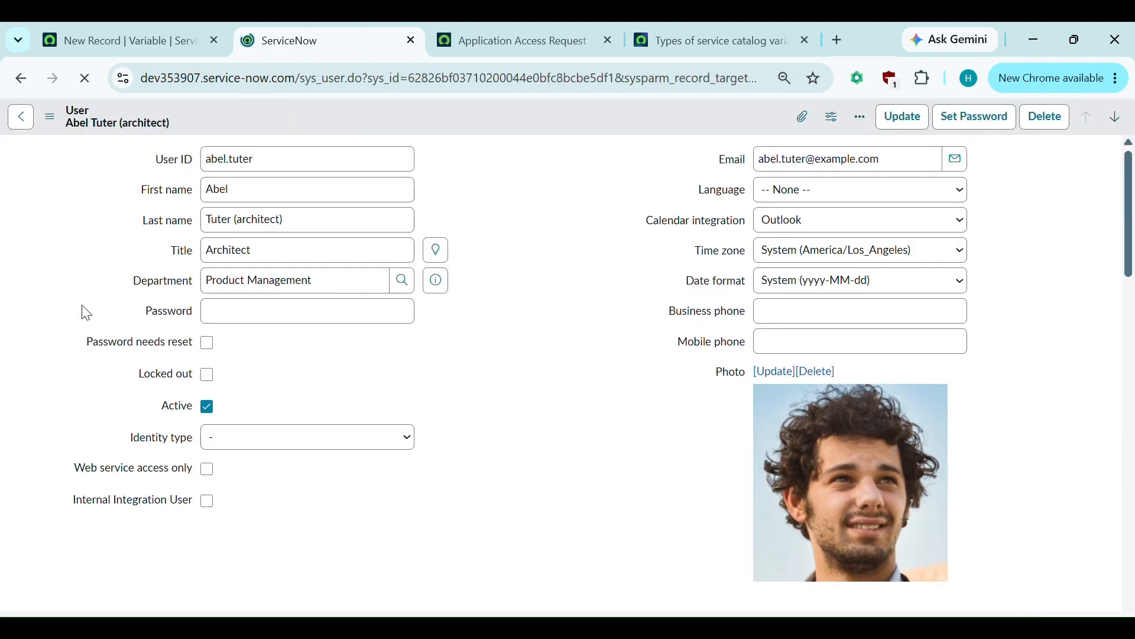
scroll(382, 414, "down", 7)
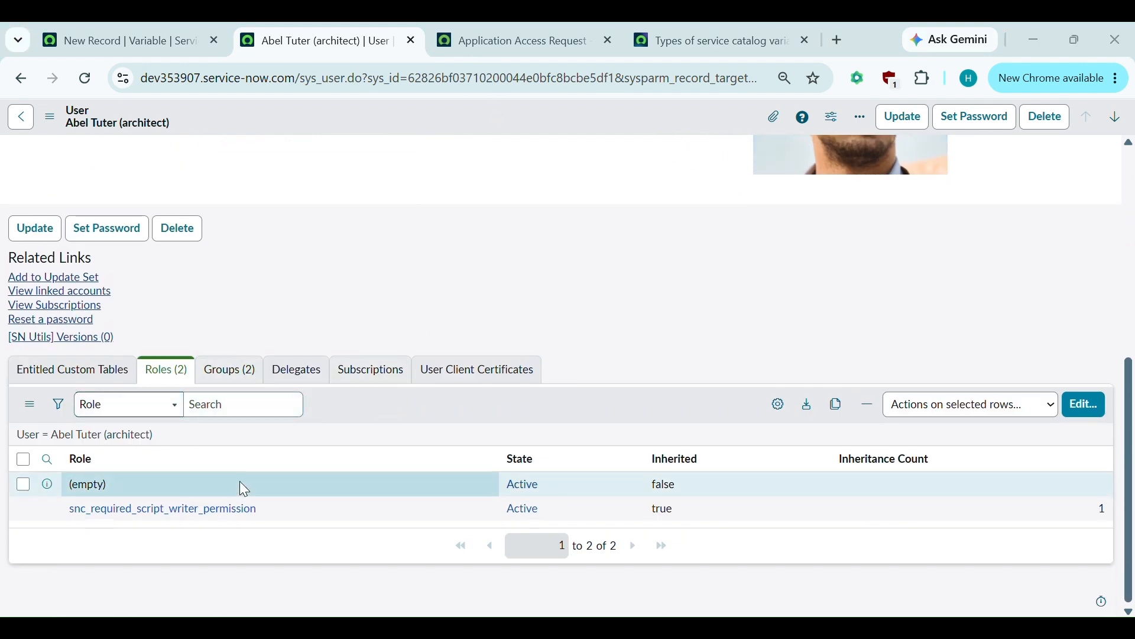
left_click(1090, 408)
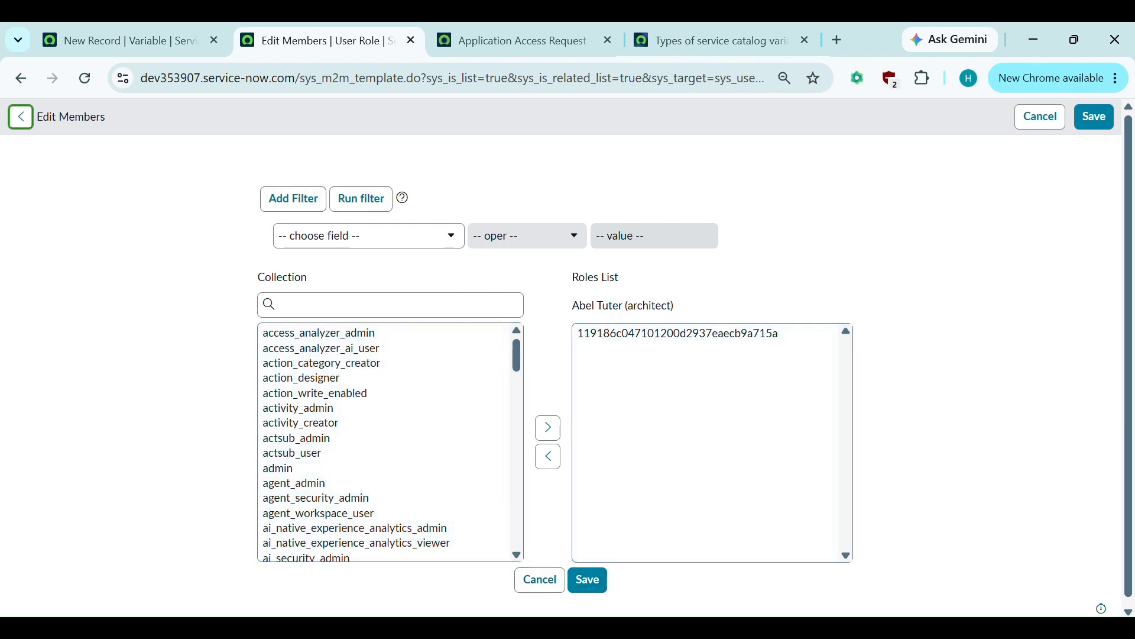
key("ctrl+a")
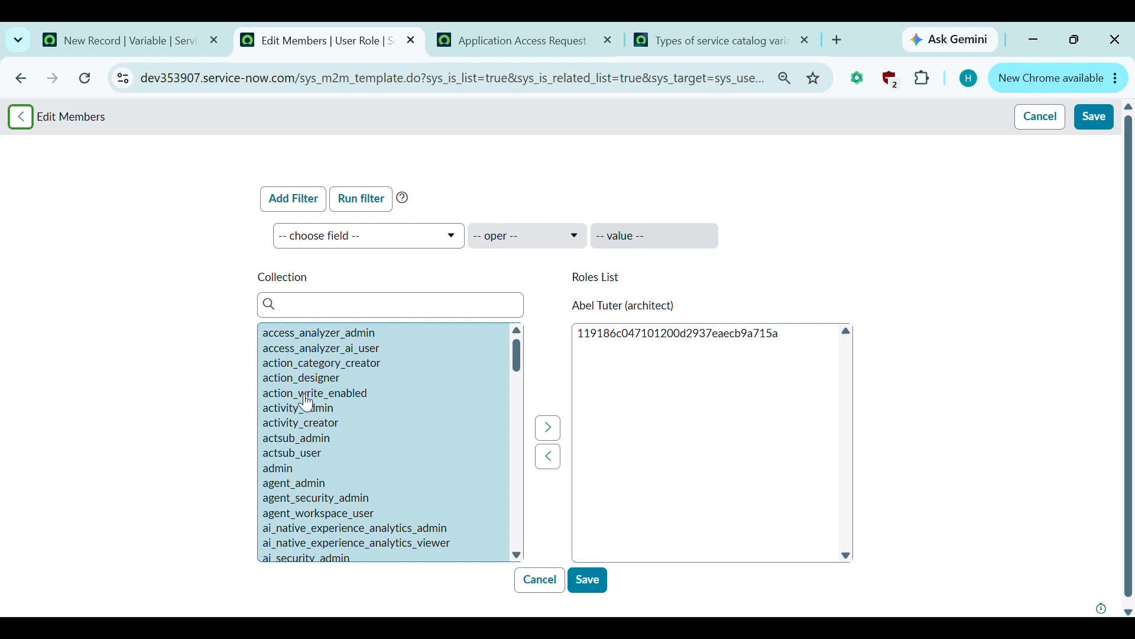
left_click_drag(307, 397, 302, 468)
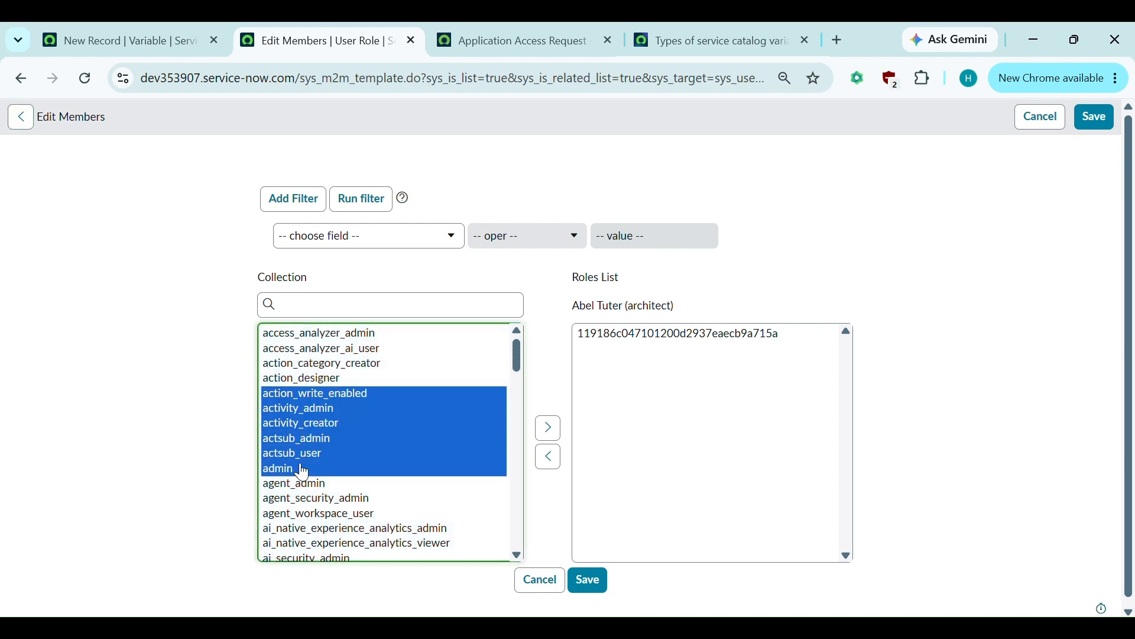
left_click(550, 435)
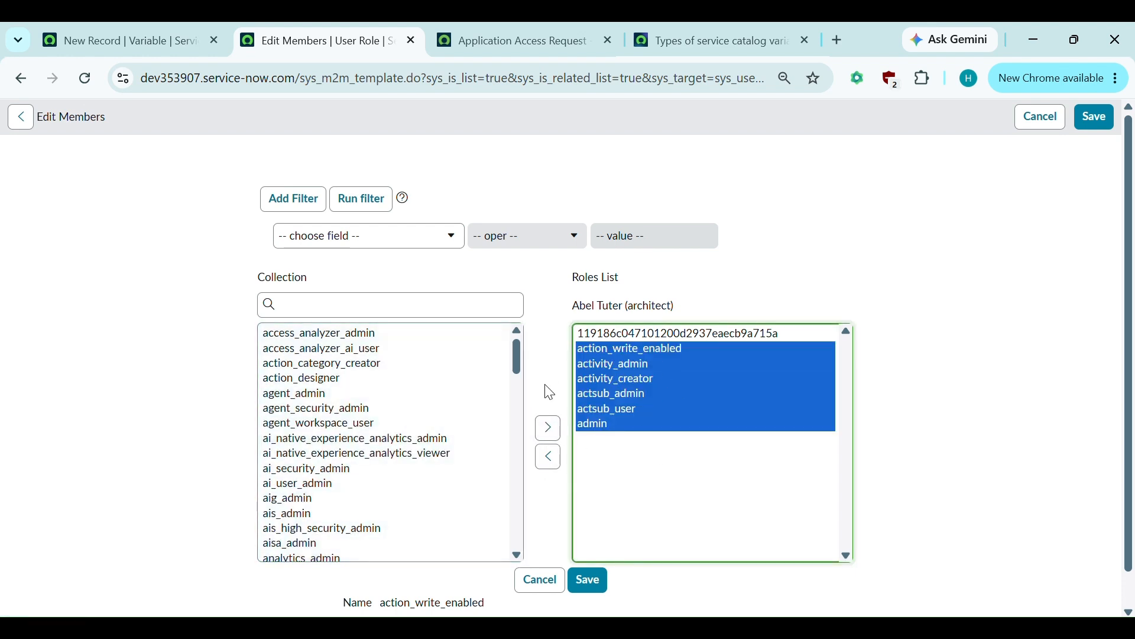
left_click(553, 460)
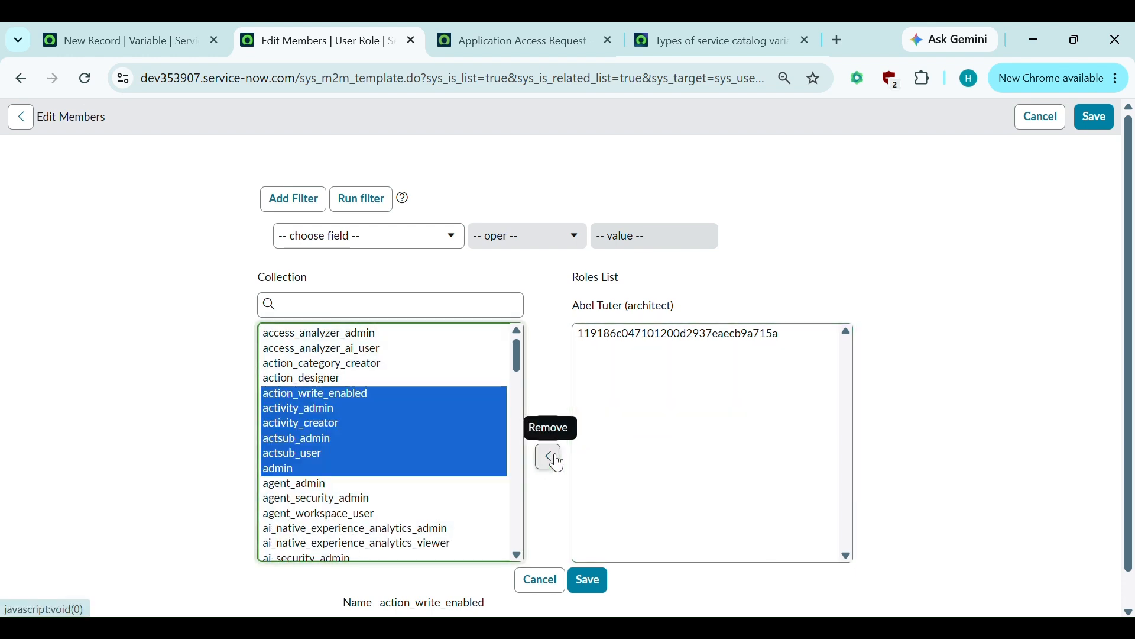
- Close the role editing tab unsaved and reopen the new Variable form's Type list
left_click(412, 42)
left_click(181, 25)
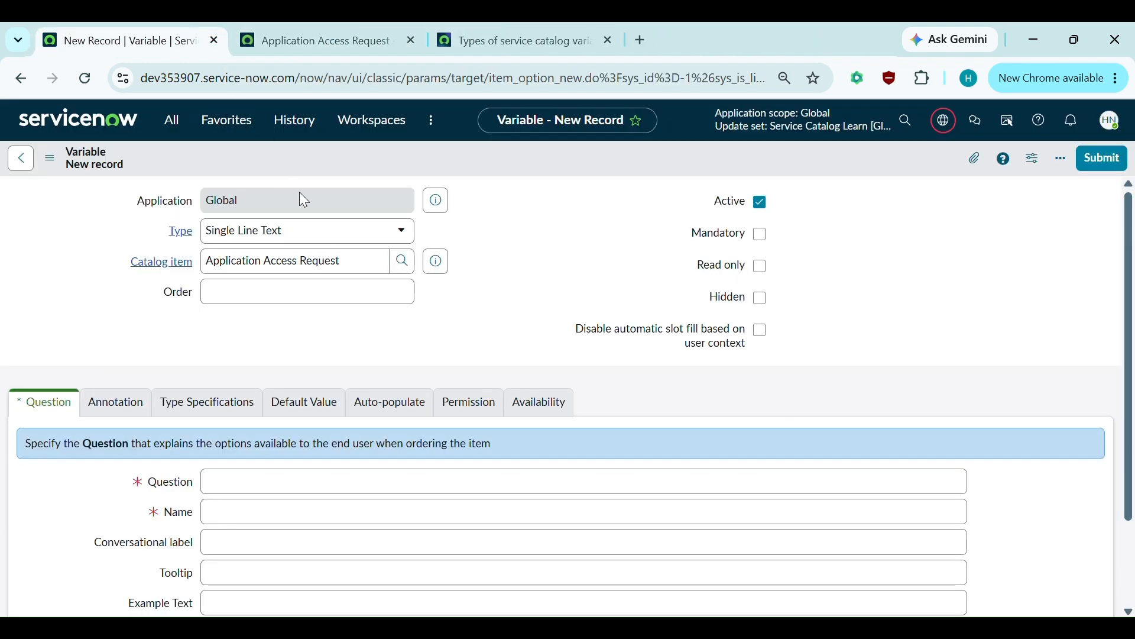
left_click(303, 237)
scroll(331, 395, "up", 3)
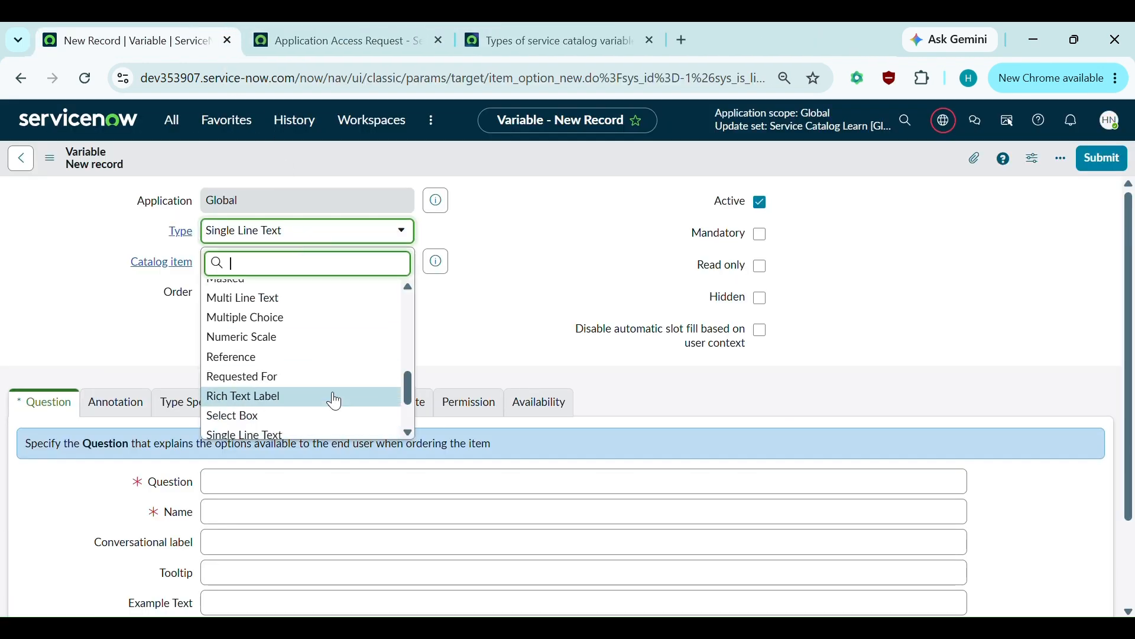
scroll(335, 403, "up", 1)
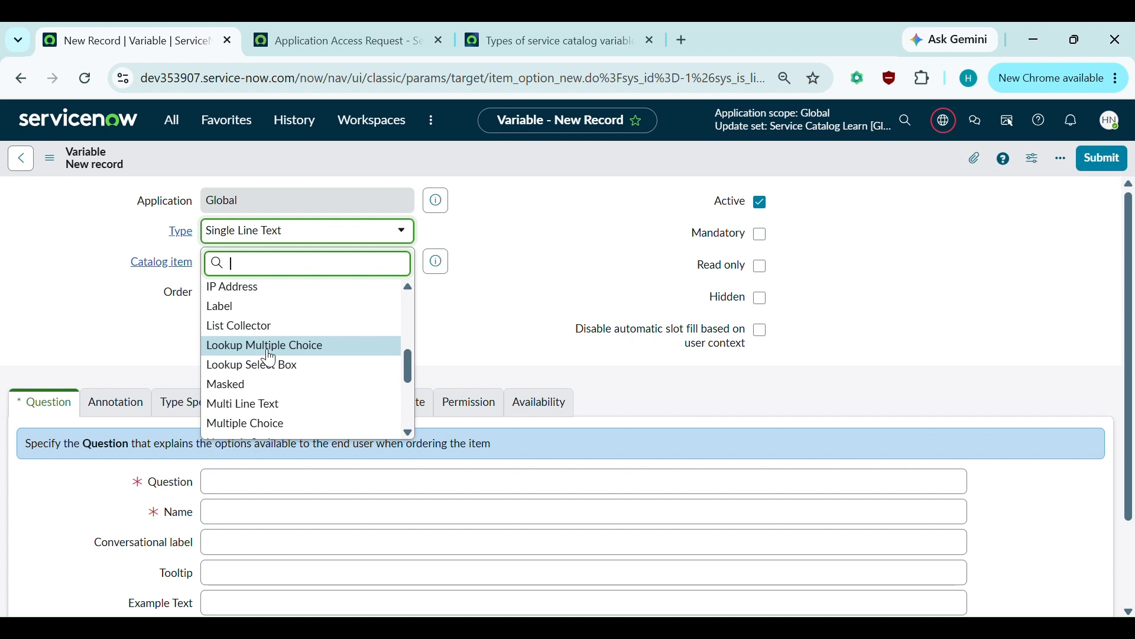
scroll(266, 357, "down", 1)
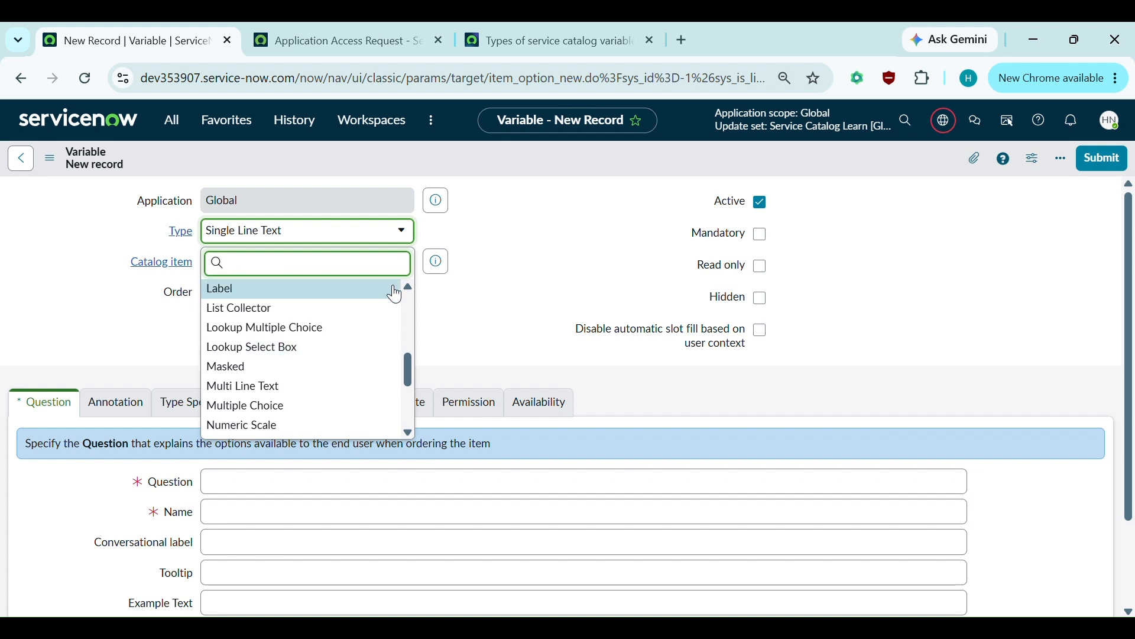
scroll(272, 391, "down", 1)
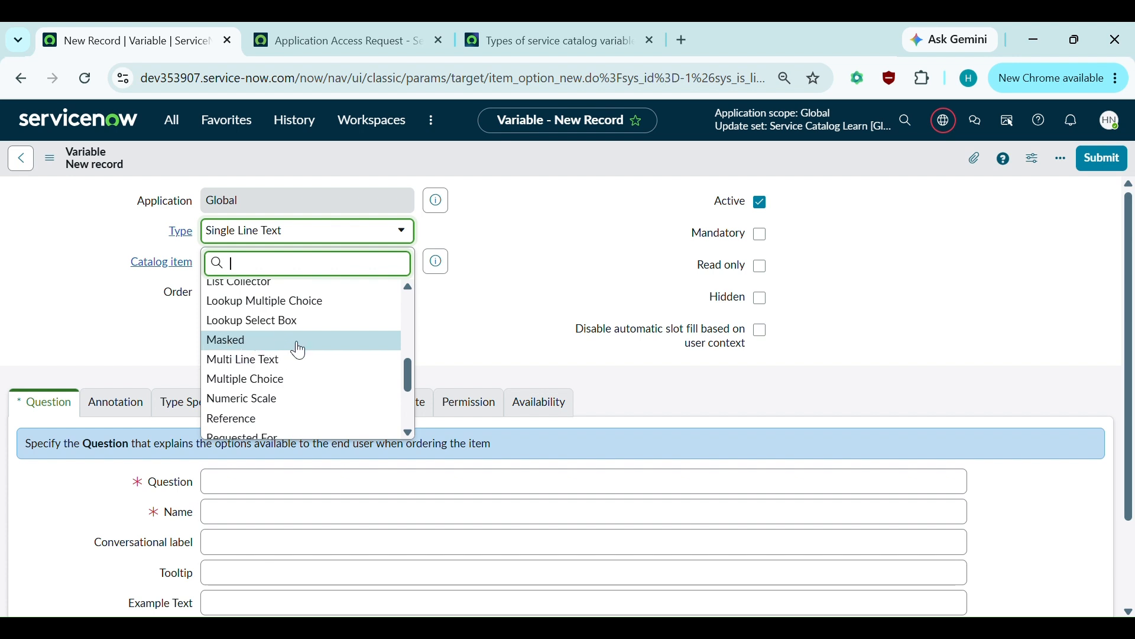
scroll(309, 359, "down", 1)
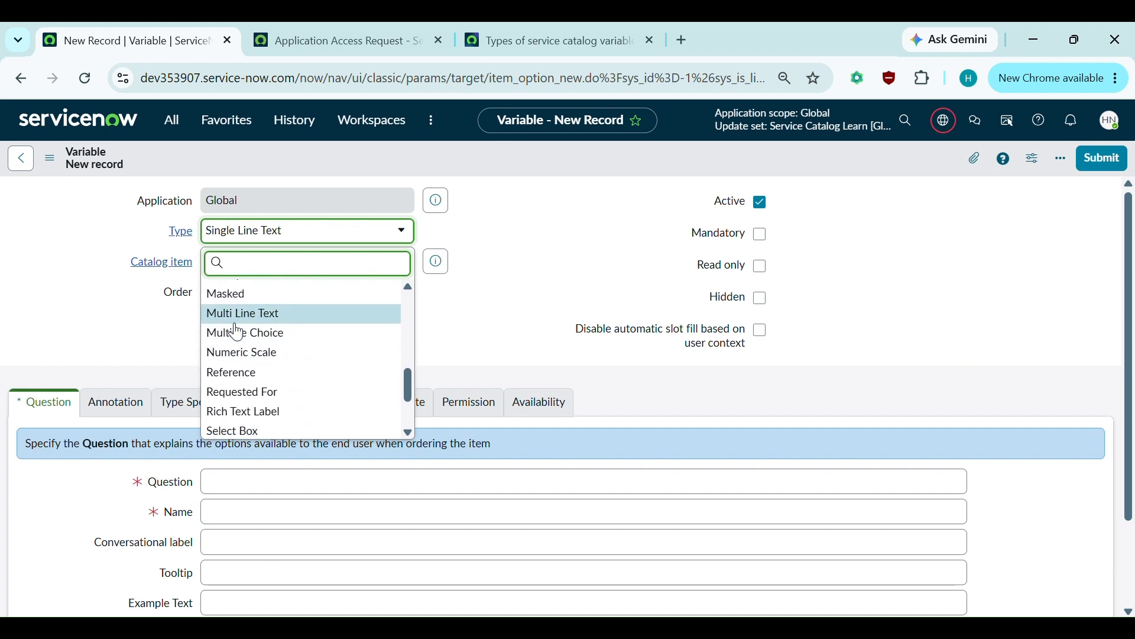
key("Up")
key("Up")
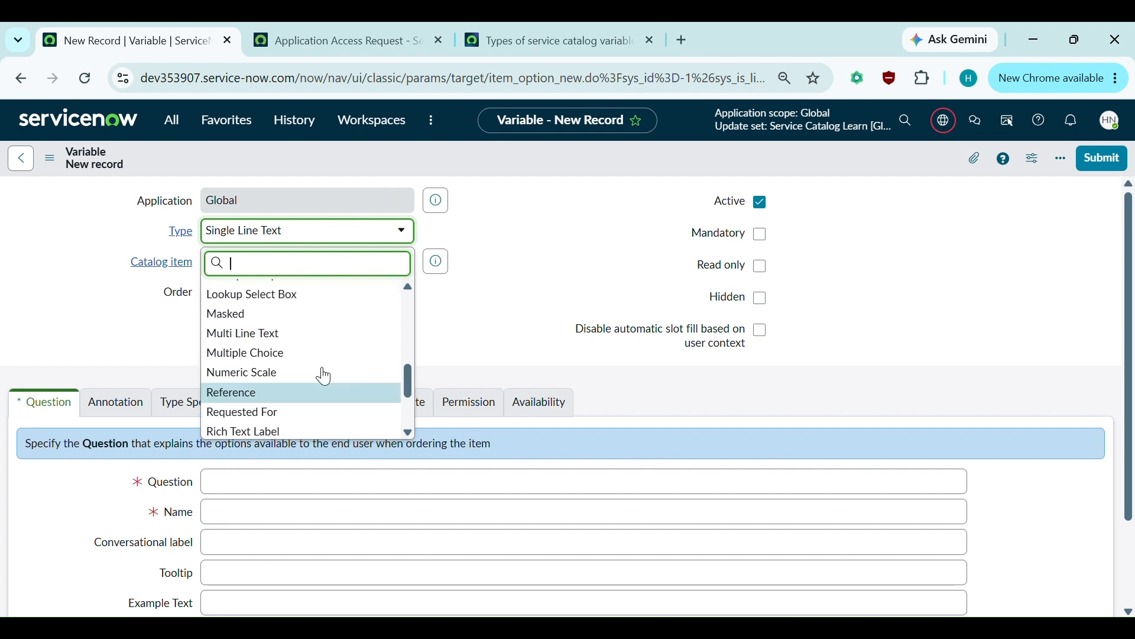
scroll(301, 370, "up", 1)
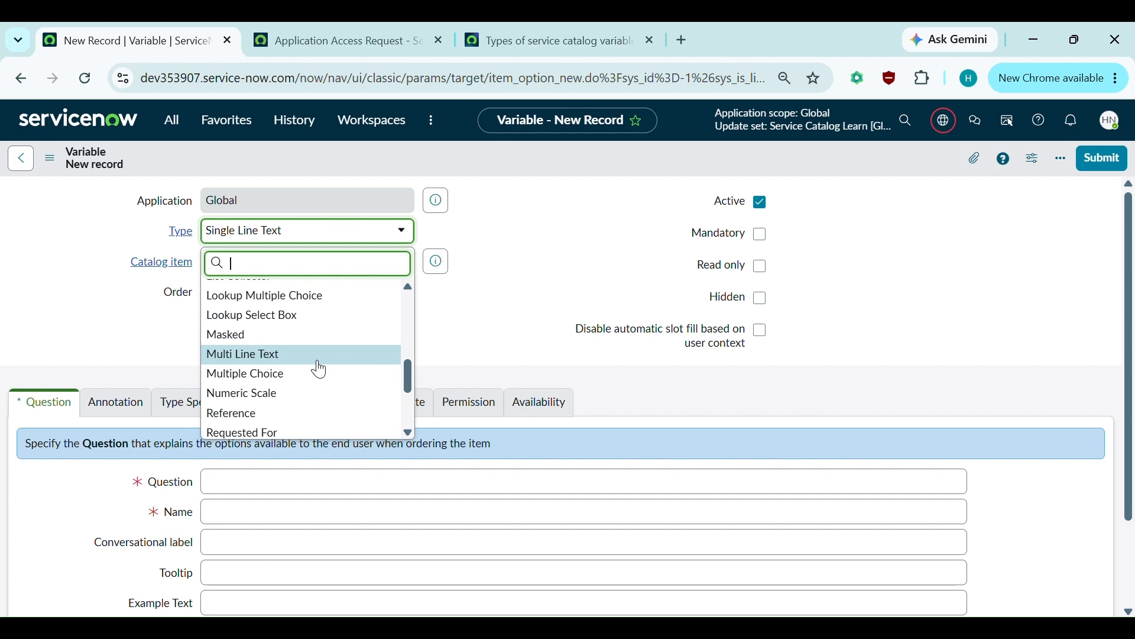
scroll(319, 369, "down", 1)
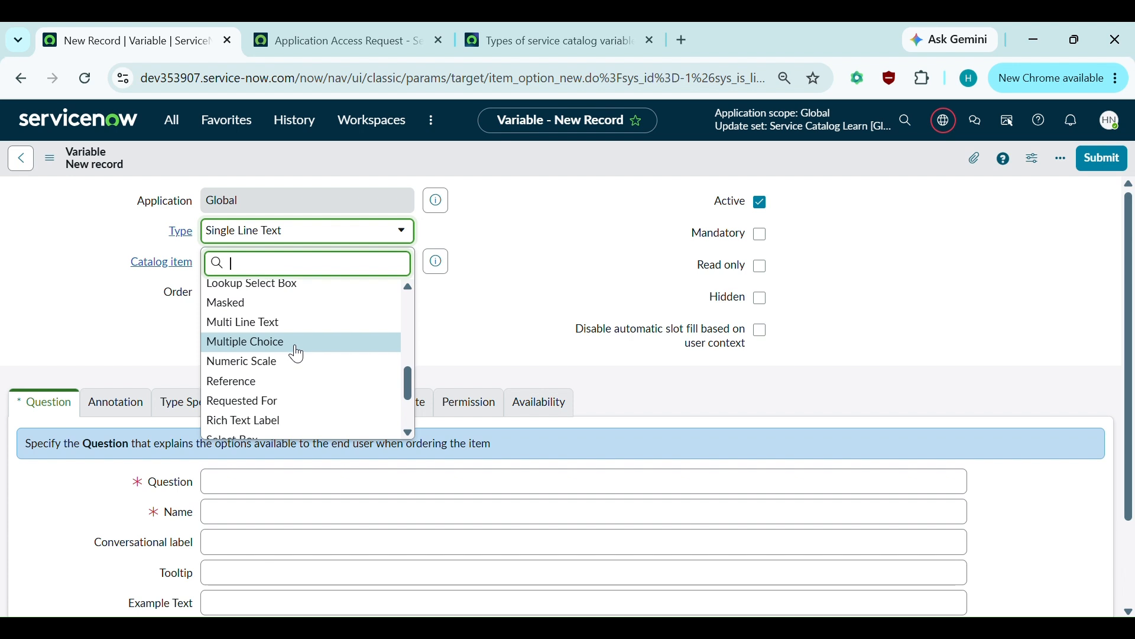
scroll(298, 354, "down", 1)
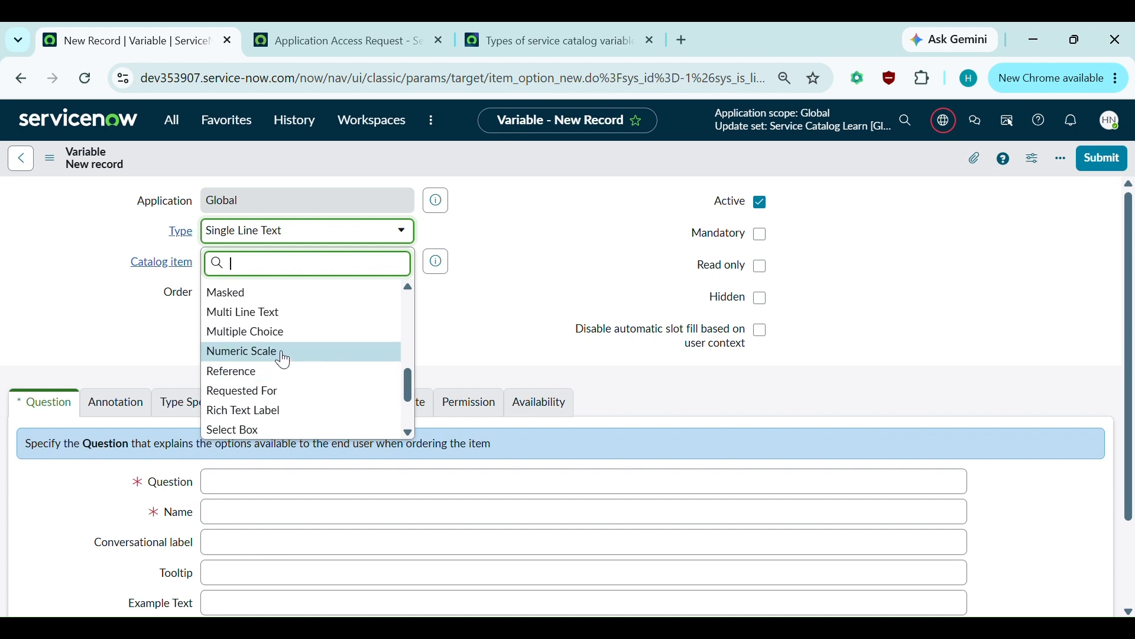
scroll(295, 363, "down", 2)
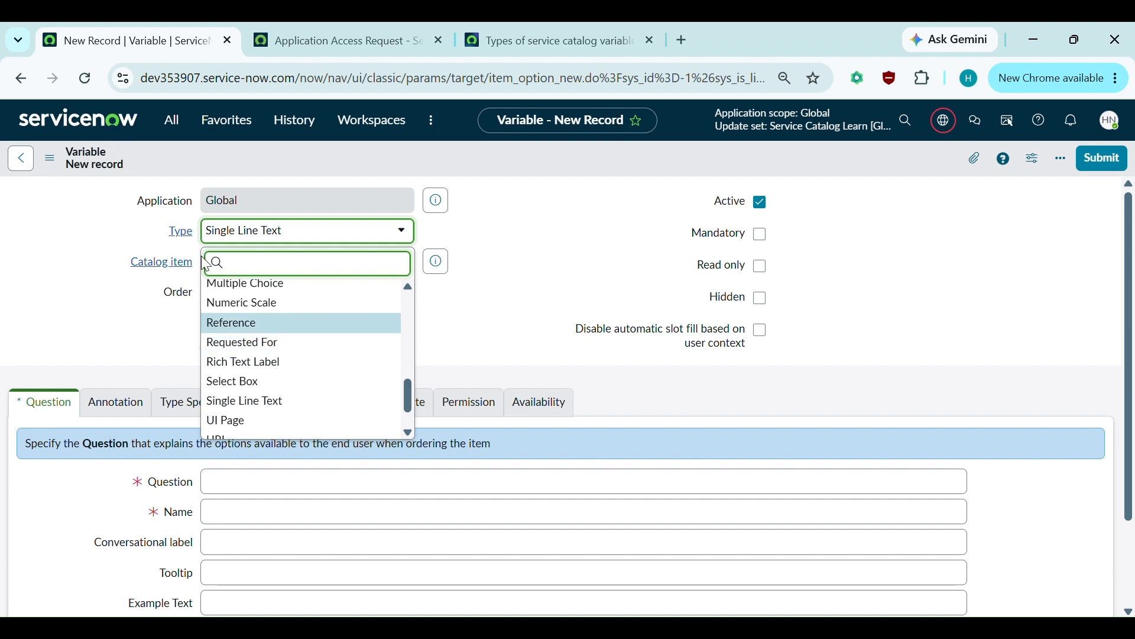
scroll(255, 363, "down", 1)
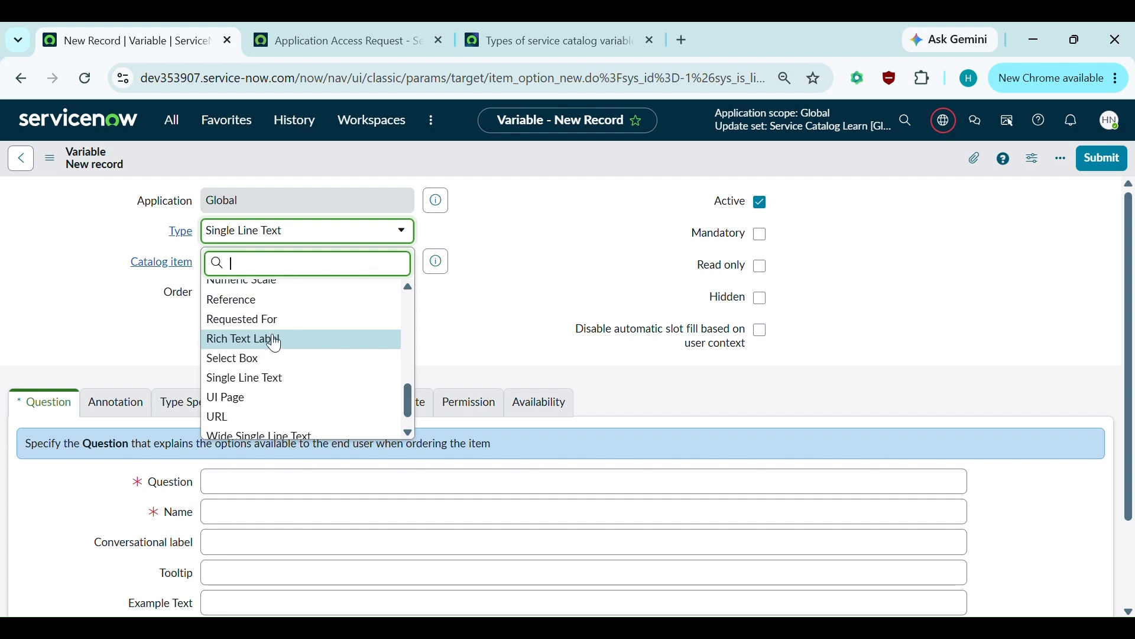
scroll(293, 353, "down", 1)
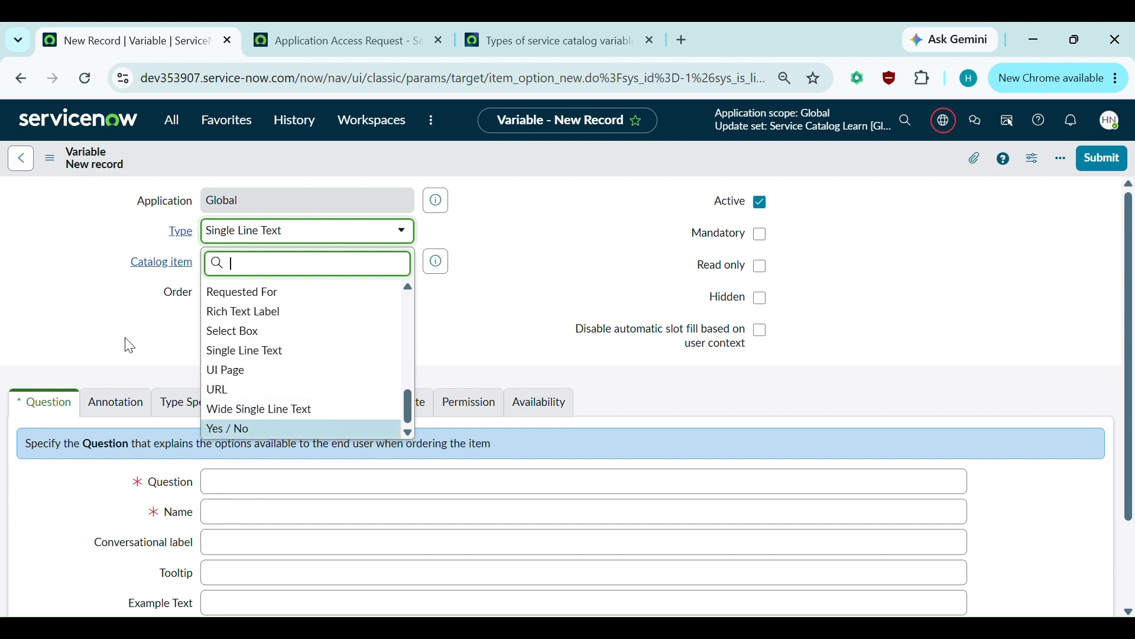
left_click(70, 342)
scroll(304, 363, "down", 1)
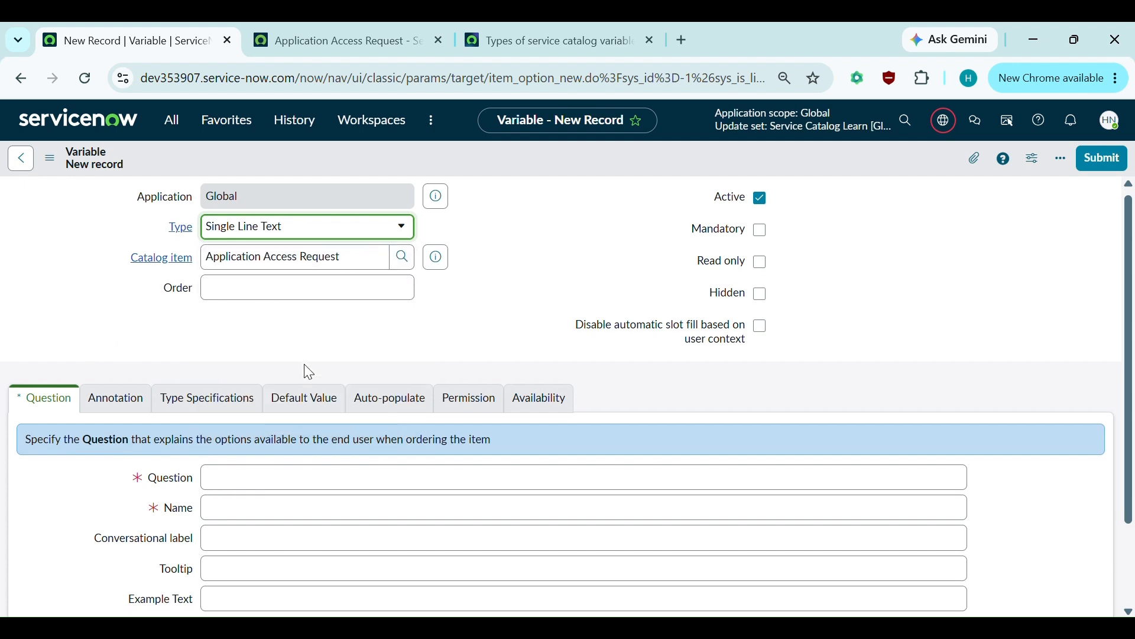
left_click(517, 23)
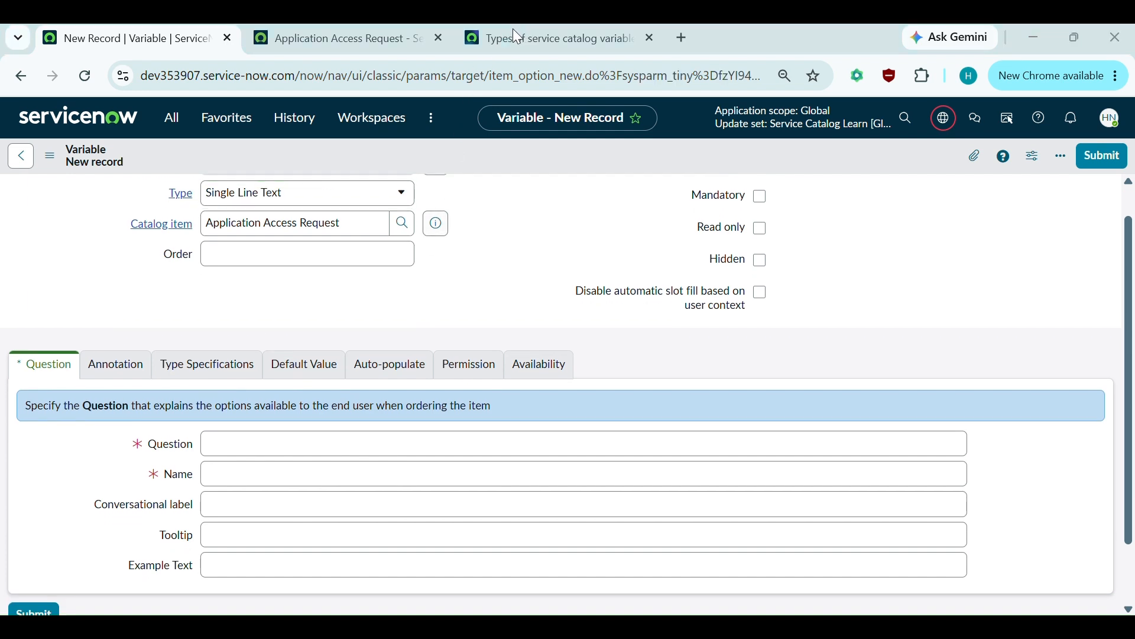
- Read the 'Types of service catalog variables' docs page, then go back to the New Record | Variable tab
left_click(479, 53)
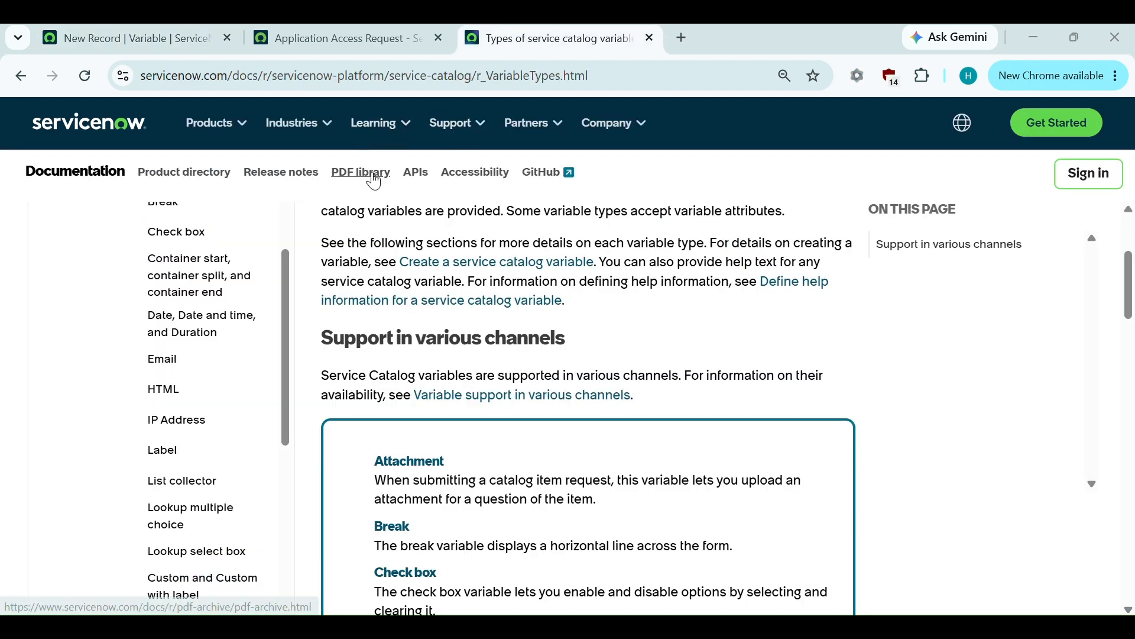
scroll(359, 335, "up", 1)
scroll(359, 335, "up", 3)
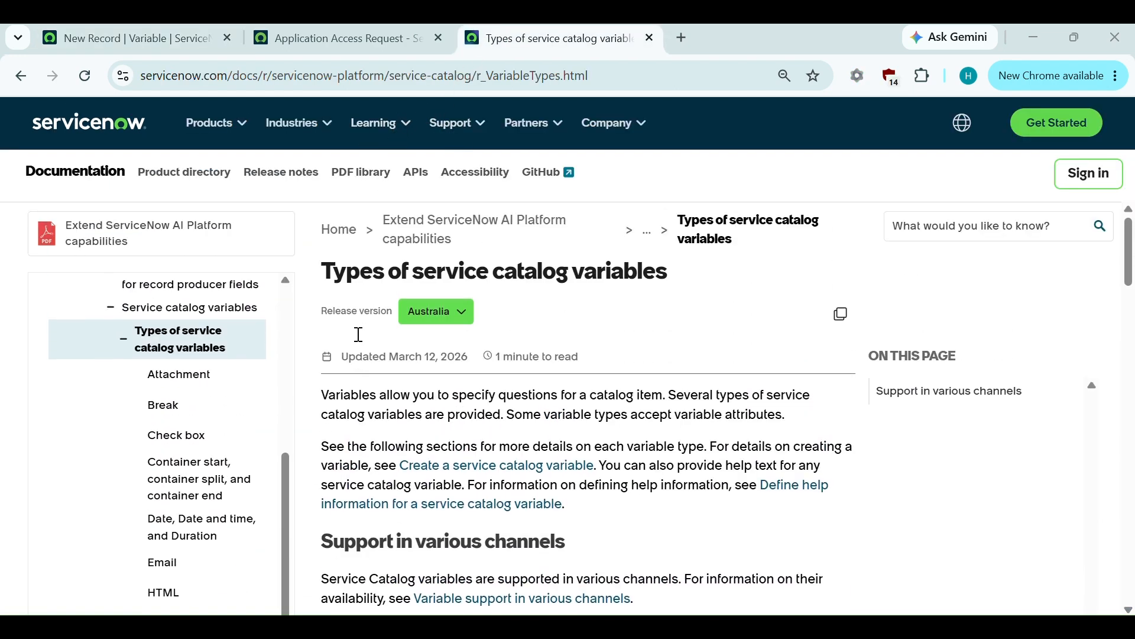
scroll(472, 441, "down", 1)
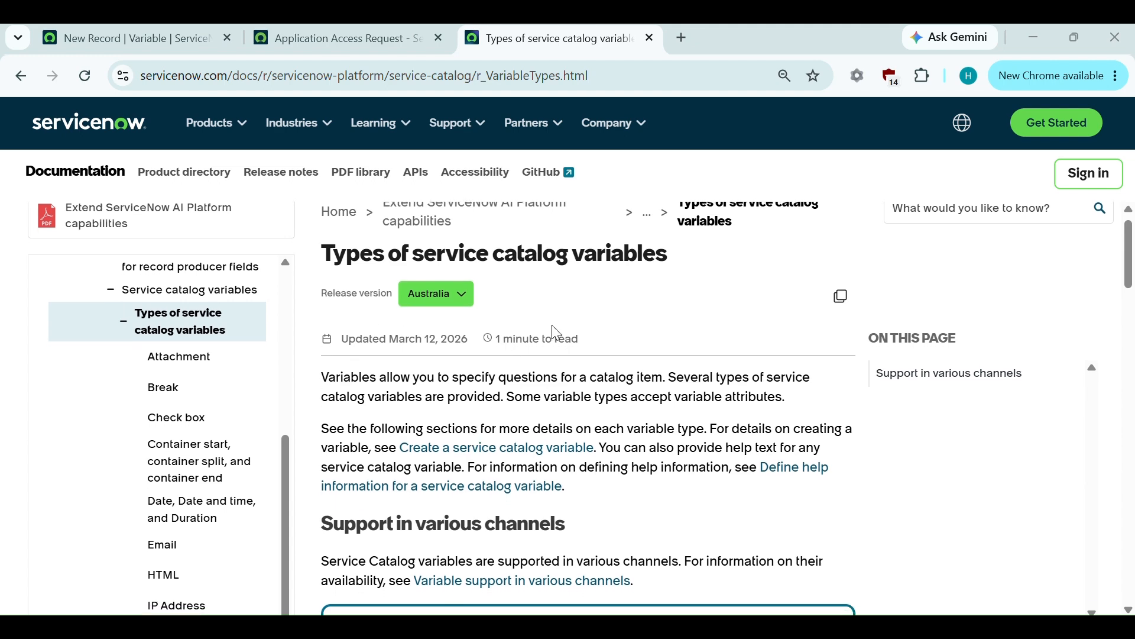
scroll(621, 331, "down", 3)
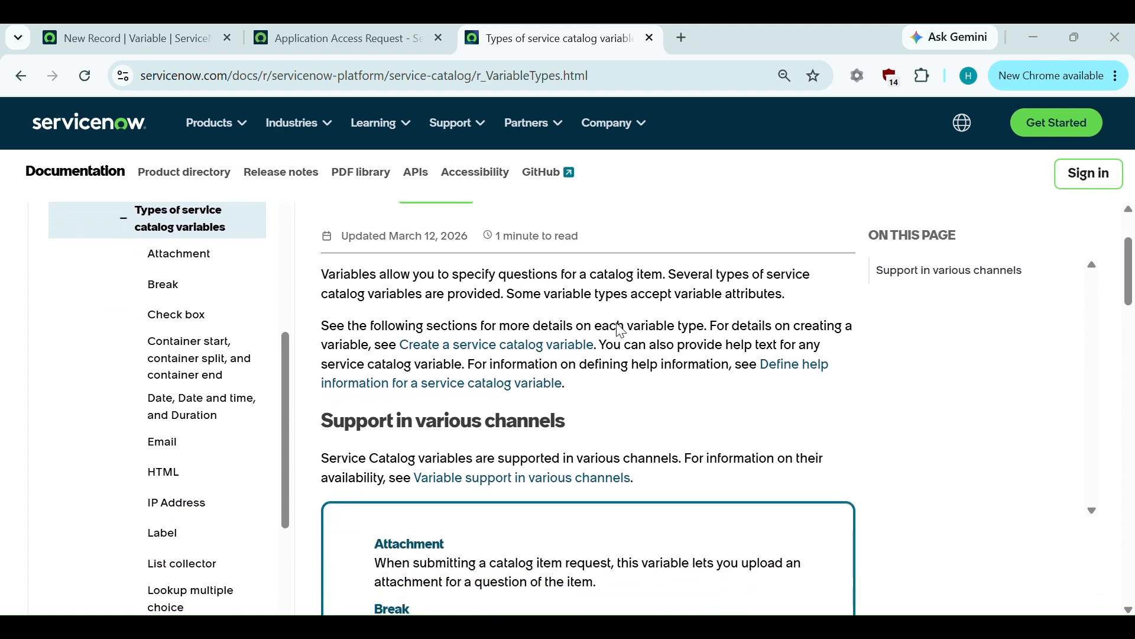
scroll(620, 330, "down", 5)
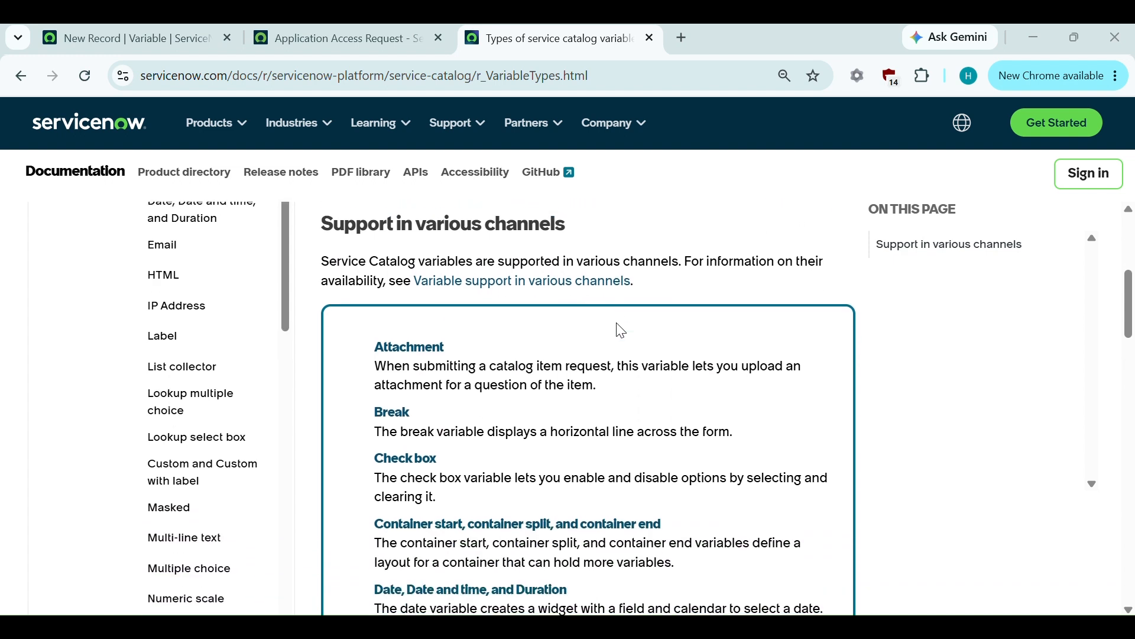
scroll(547, 526, "down", 2)
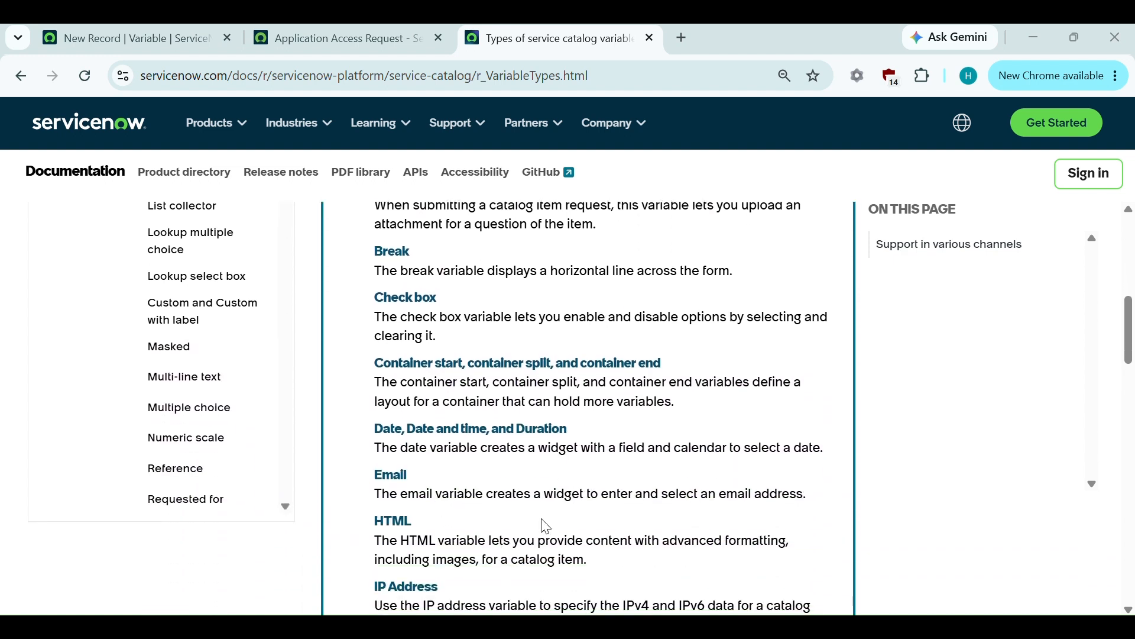
scroll(547, 526, "down", 3)
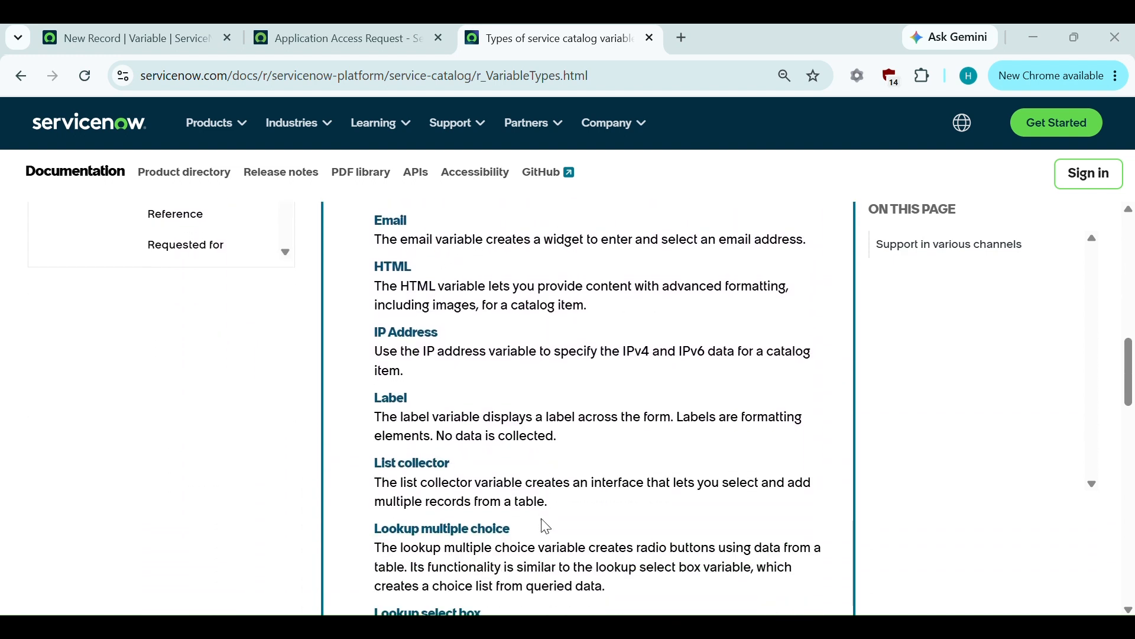
scroll(547, 526, "down", 8)
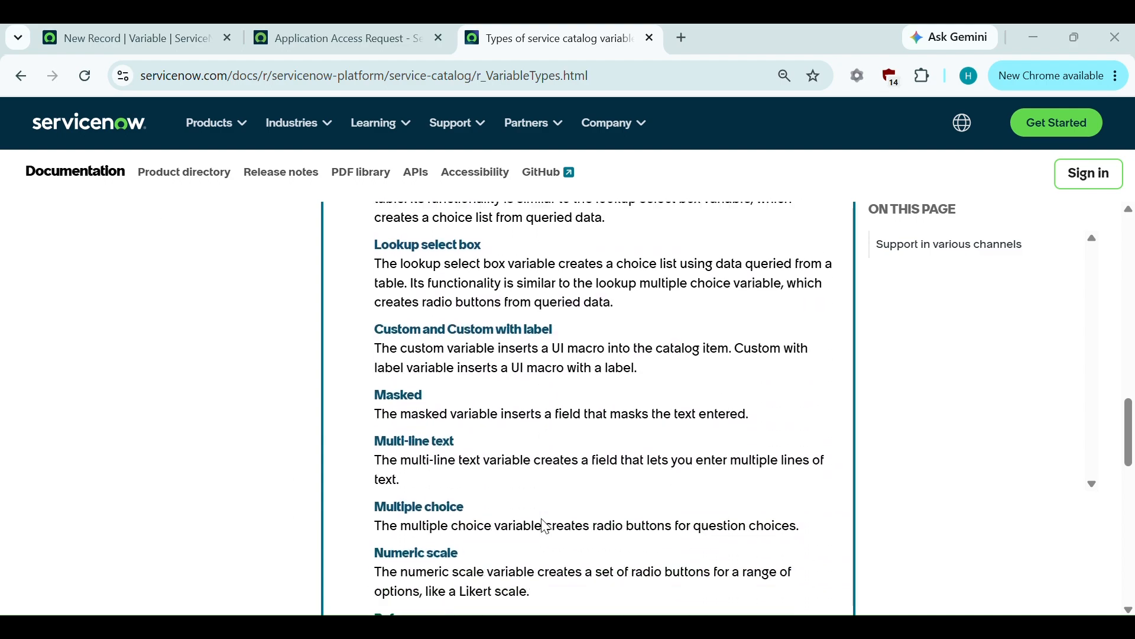
scroll(547, 526, "down", 7)
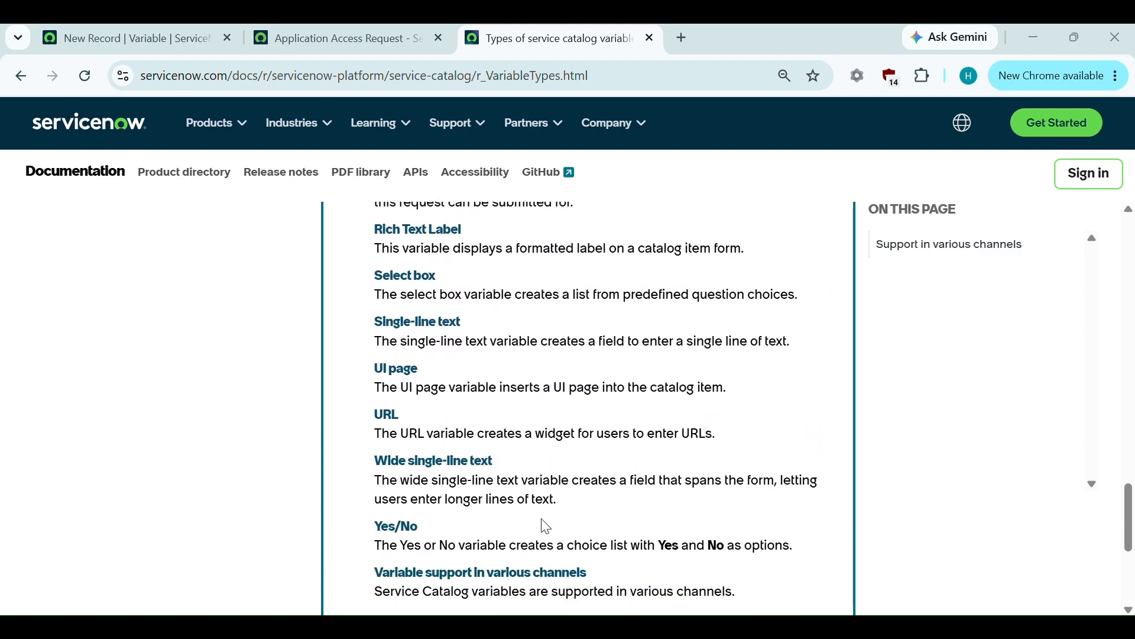
scroll(547, 527, "up", 20)
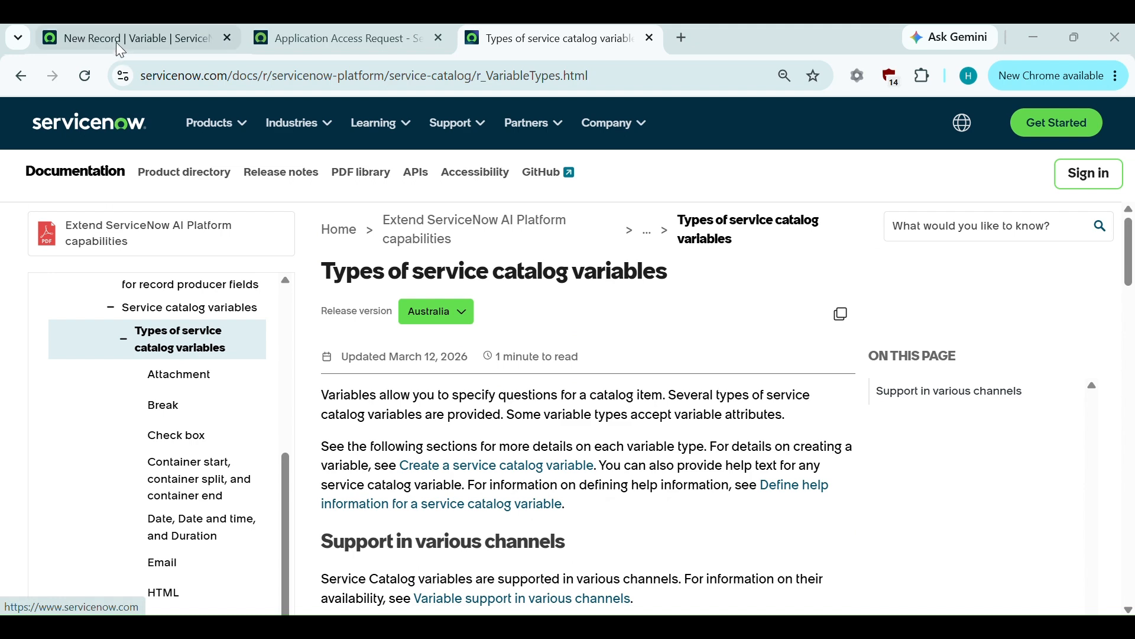
left_click(116, 42)
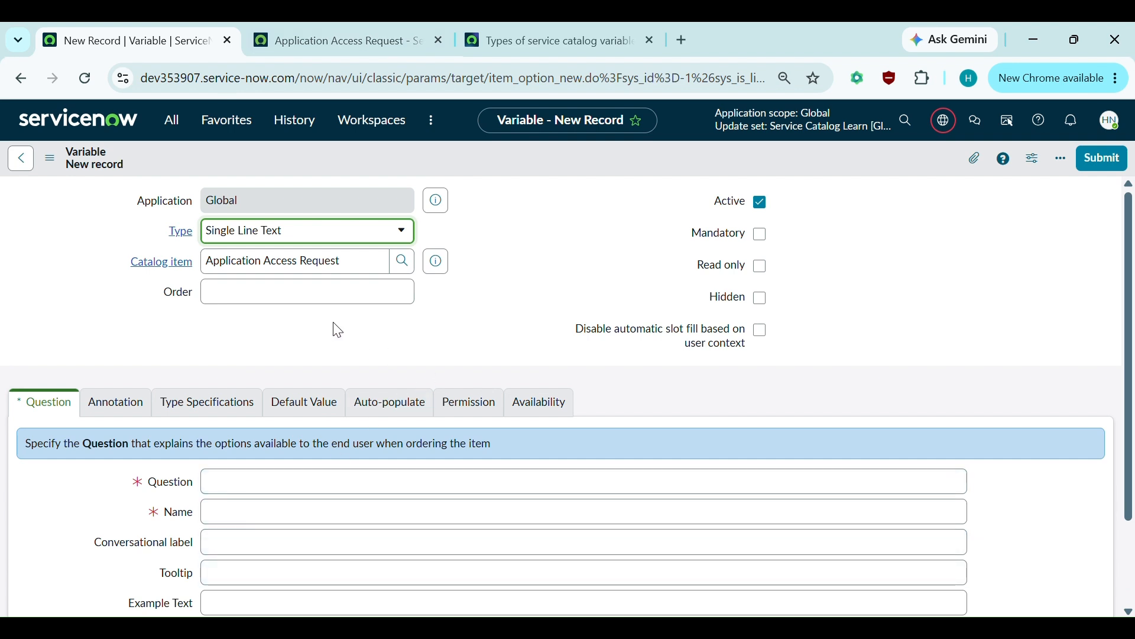
left_click(266, 290)
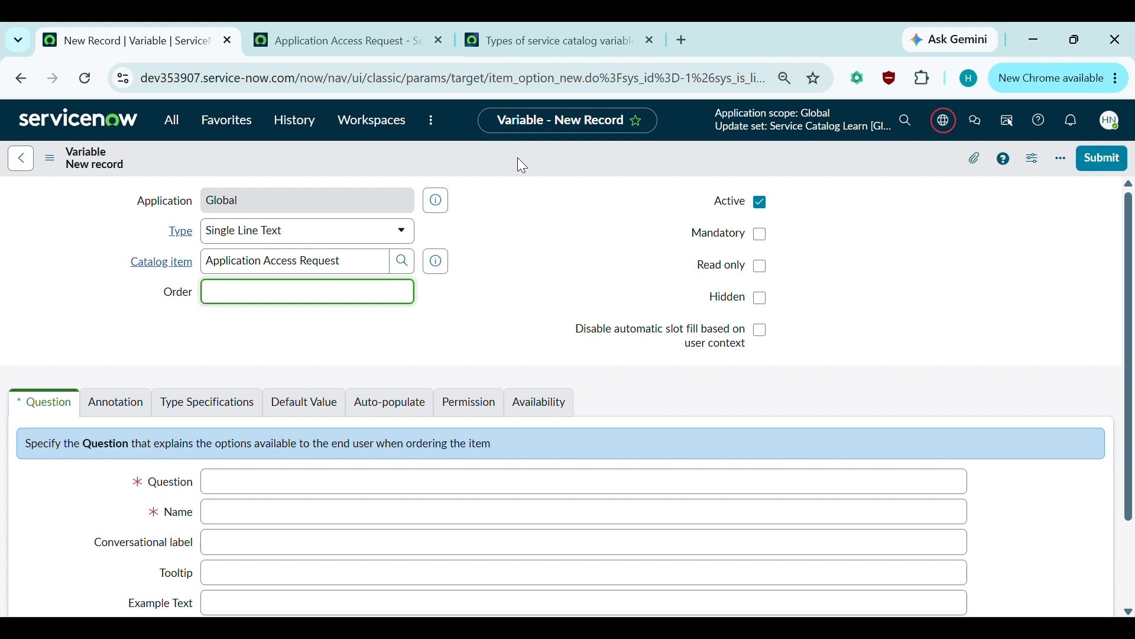
left_click(536, 151)
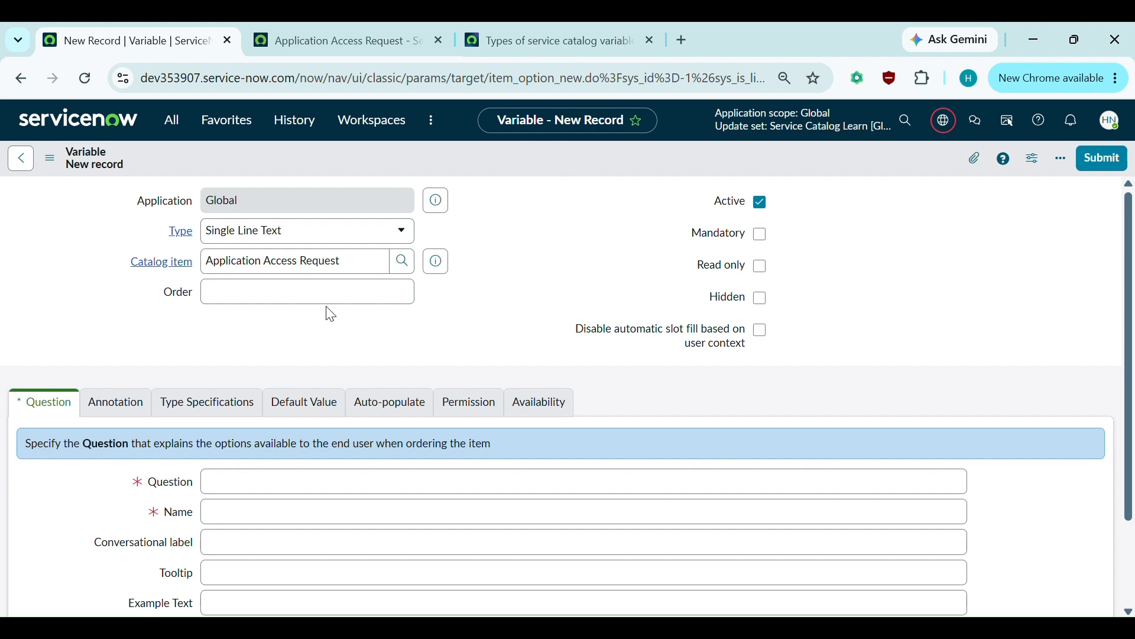
left_click(388, 289)
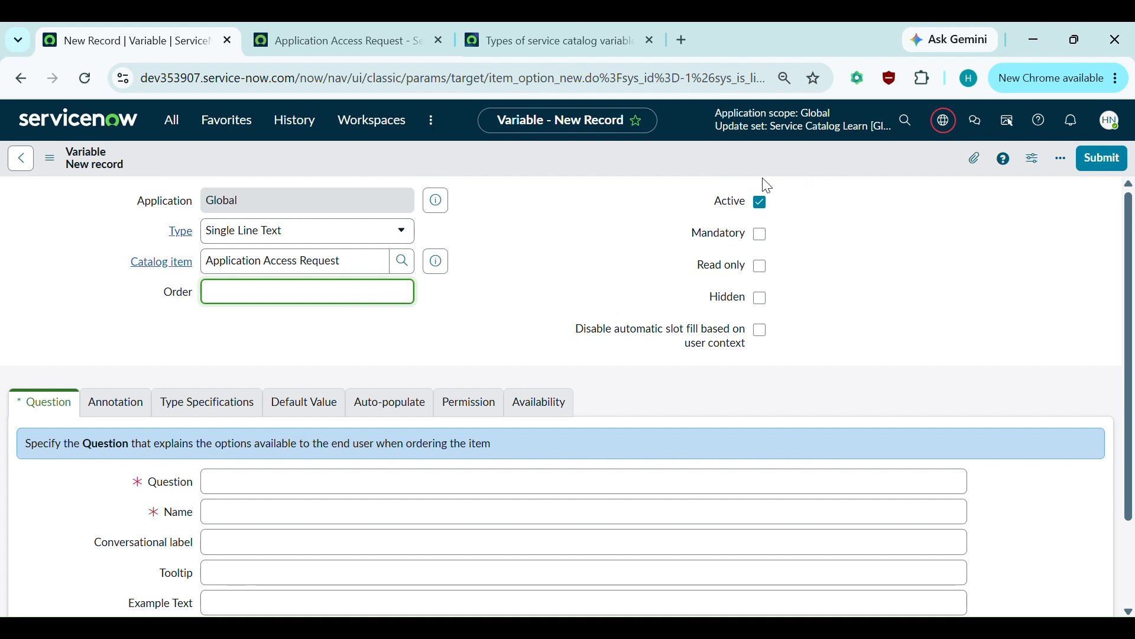
left_click(769, 236)
left_click(768, 236)
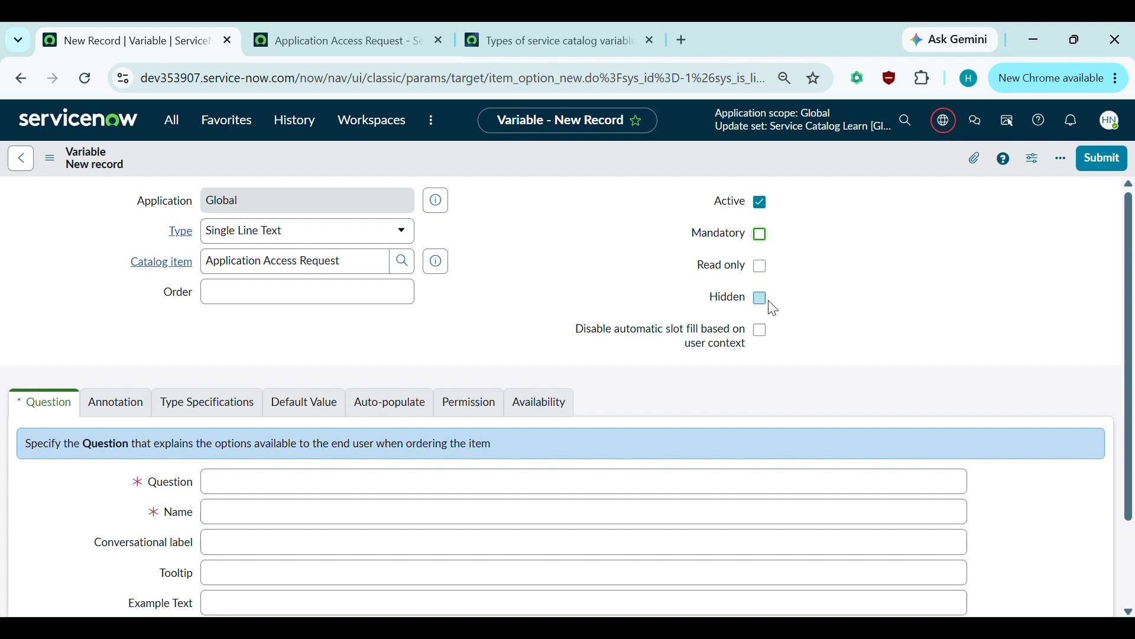
scroll(770, 300, "down", 1)
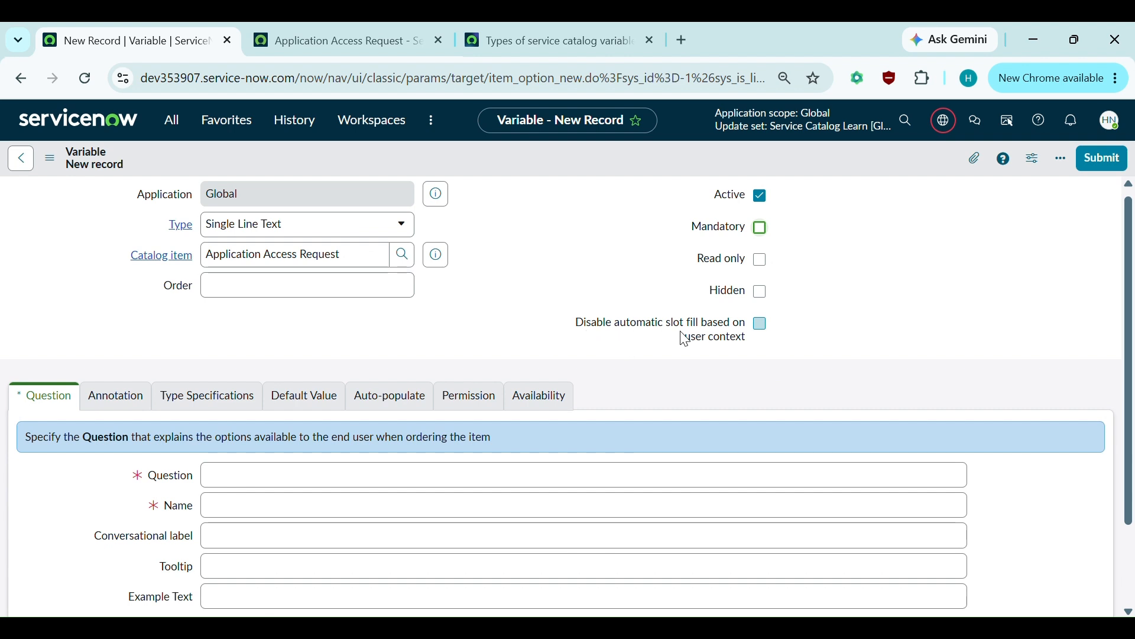
mouse_move(742, 350)
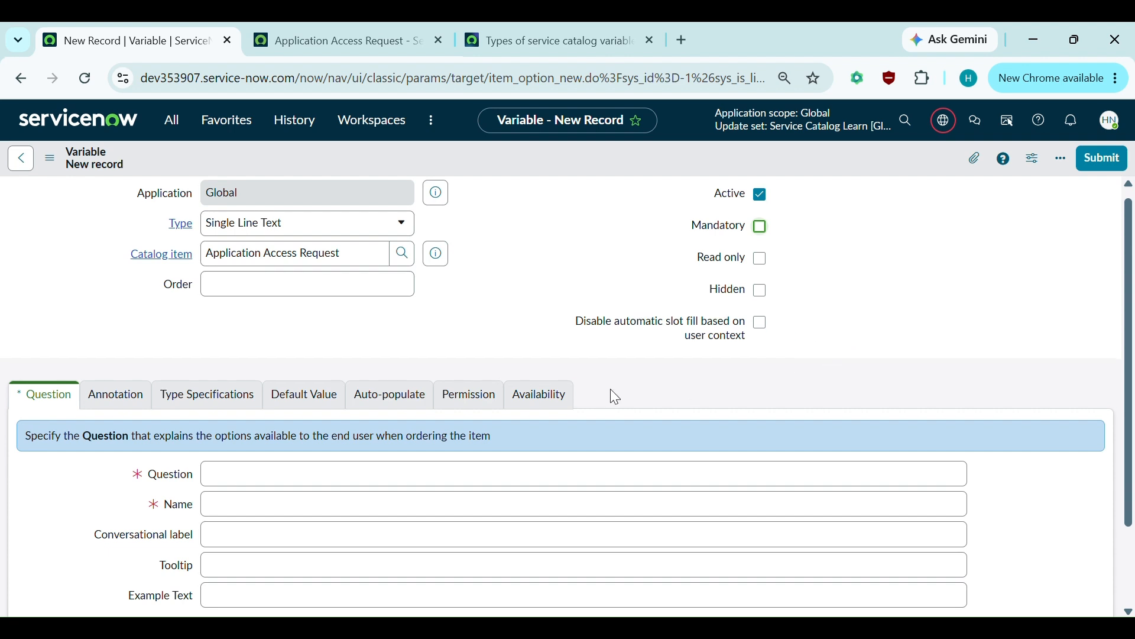
scroll(610, 391, "down", 1)
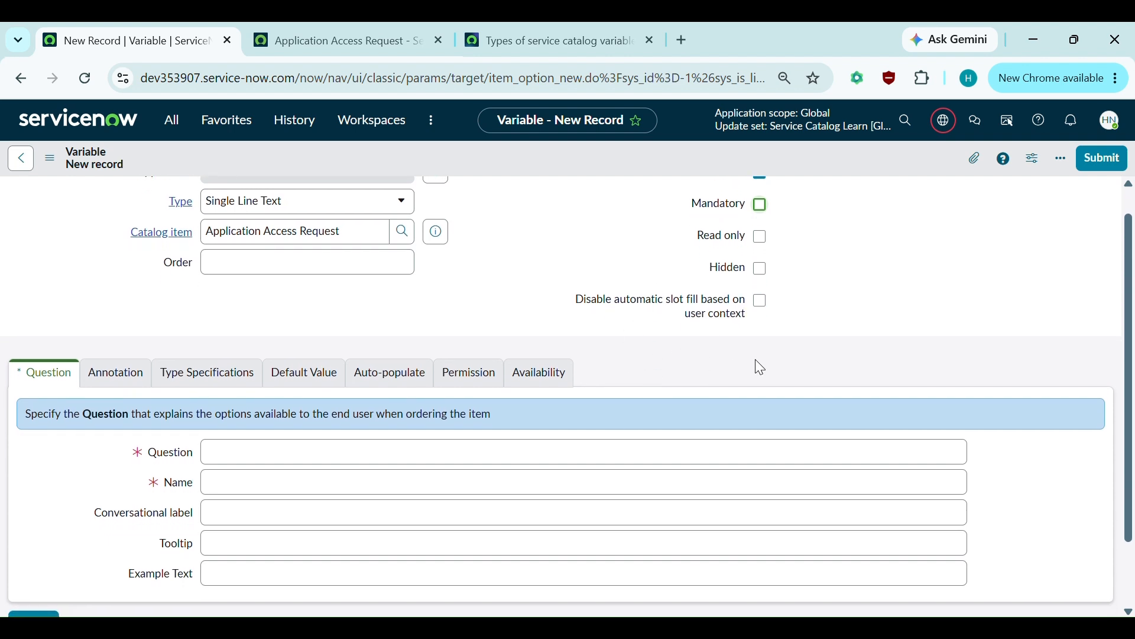
scroll(760, 368, "down", 2)
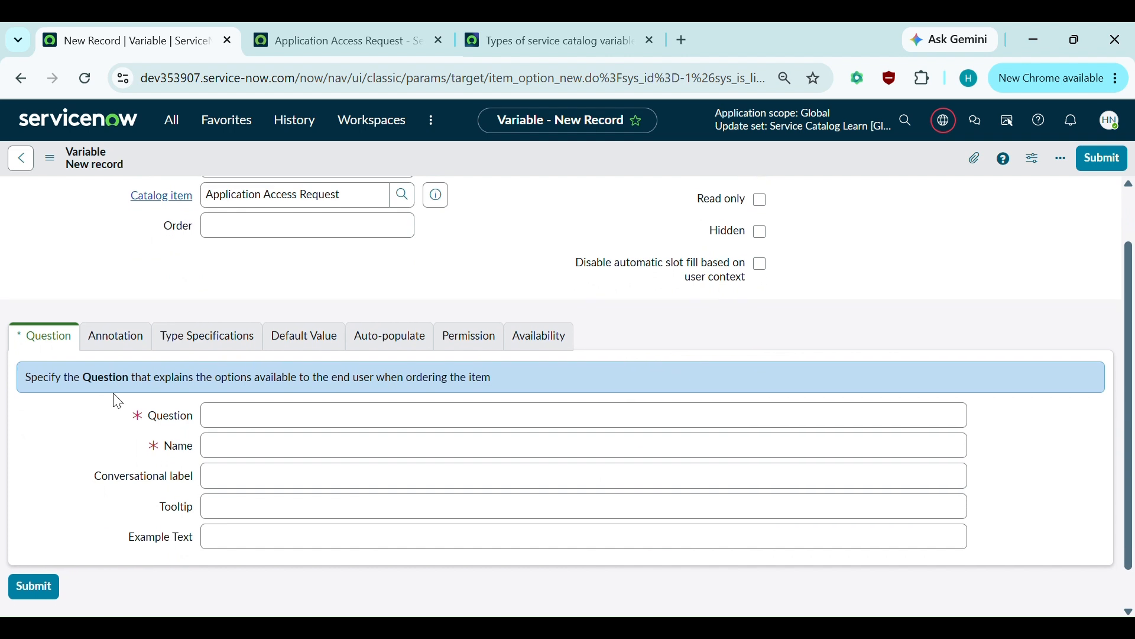
scroll(92, 451, "down", 2)
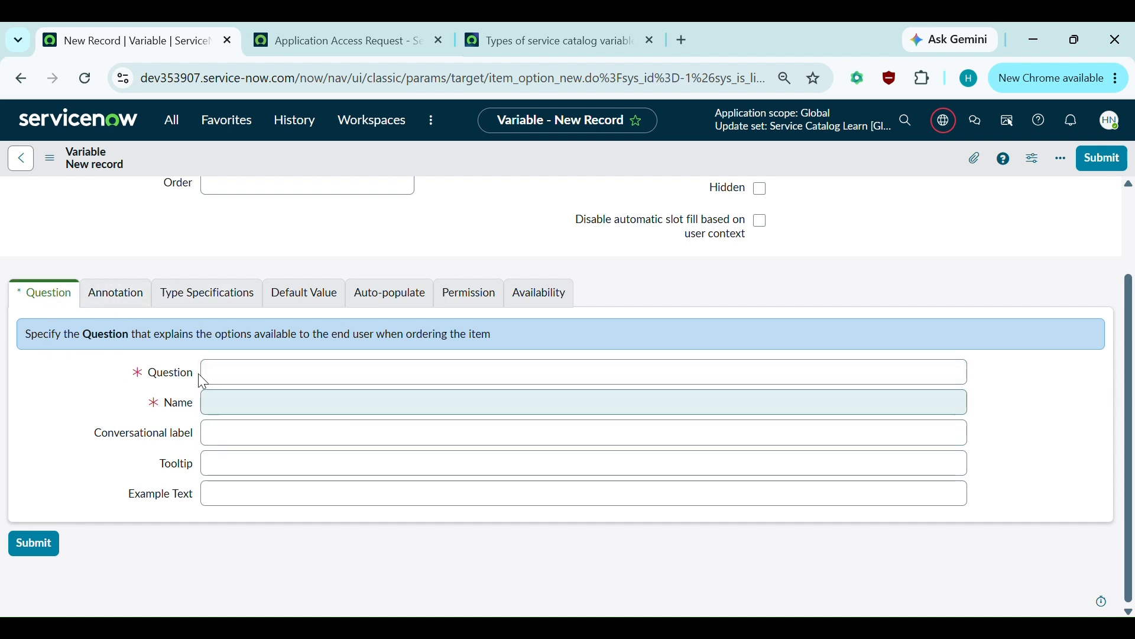
left_click(250, 379)
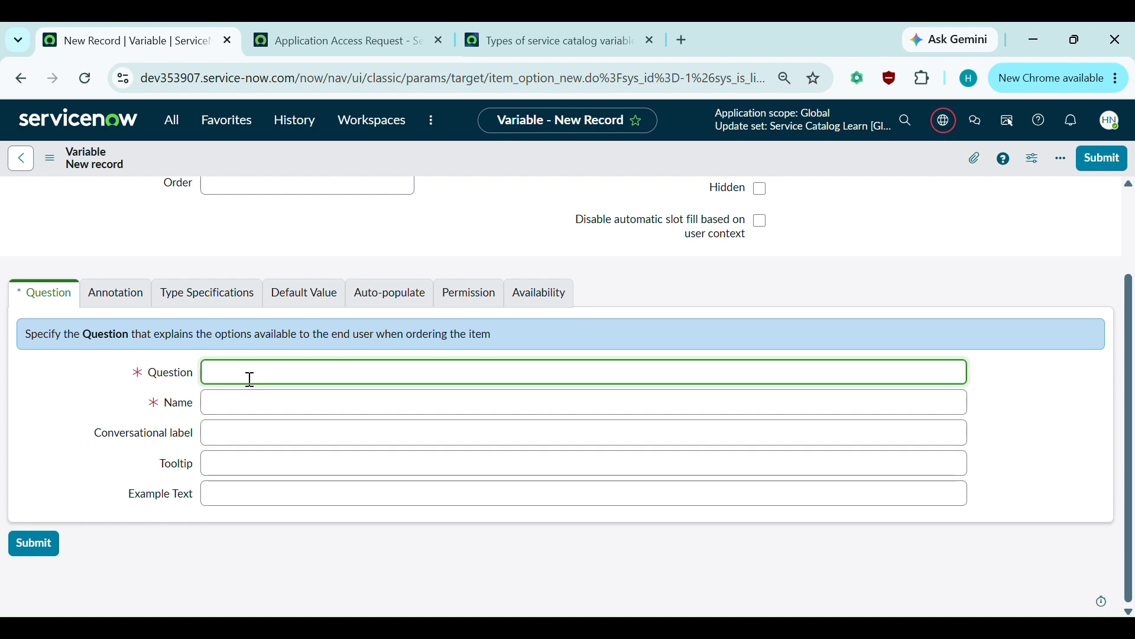
left_click(254, 442)
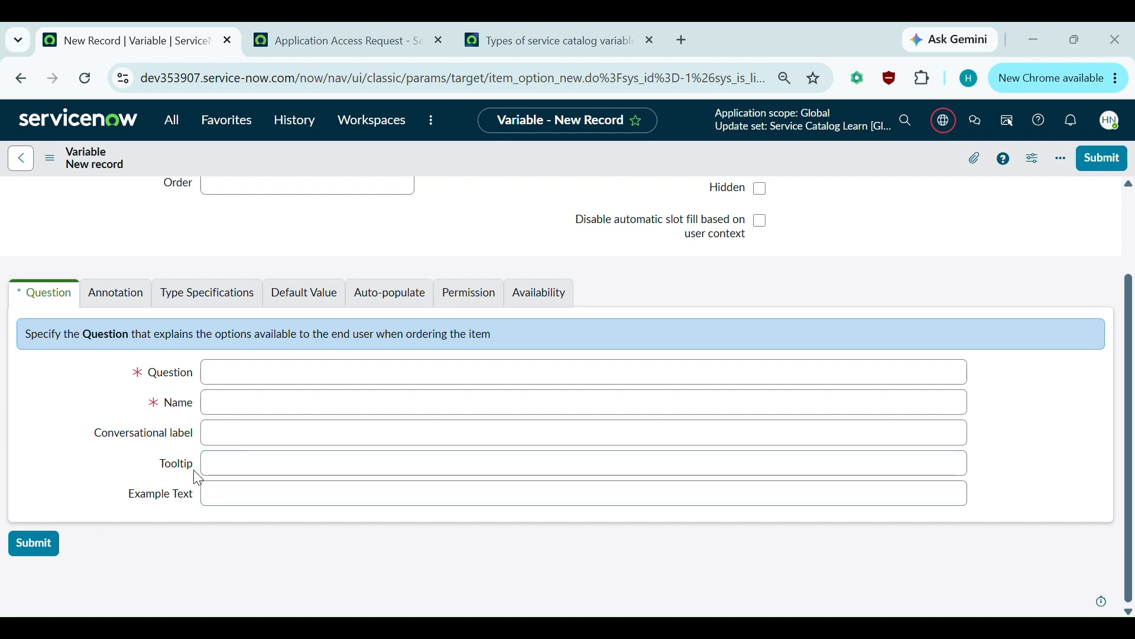
mouse_move(180, 471)
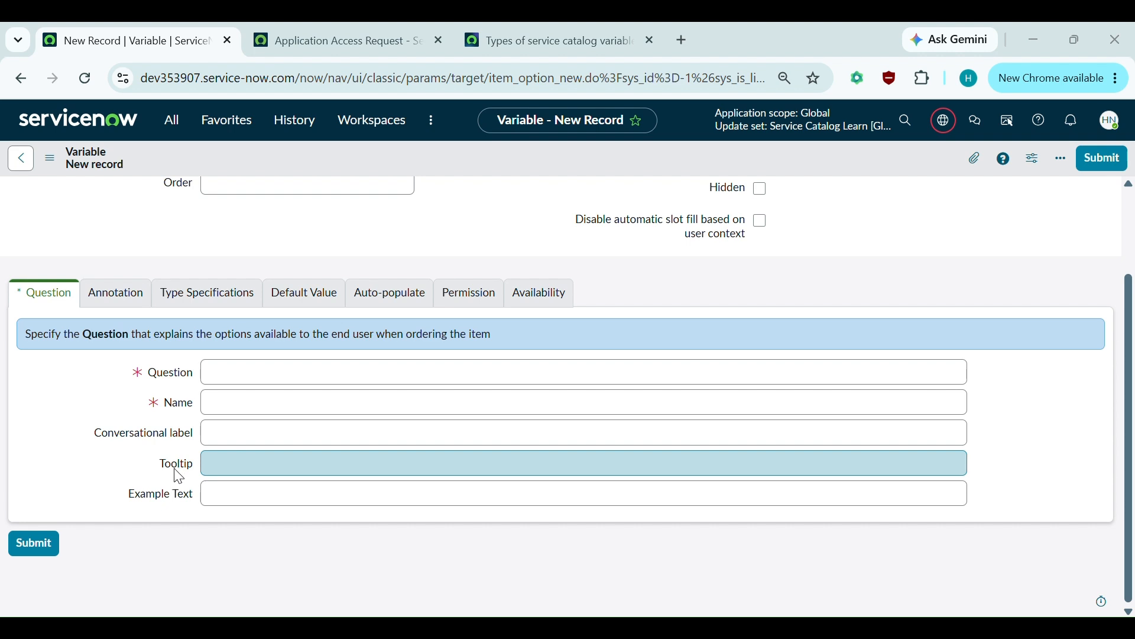
left_click(223, 466)
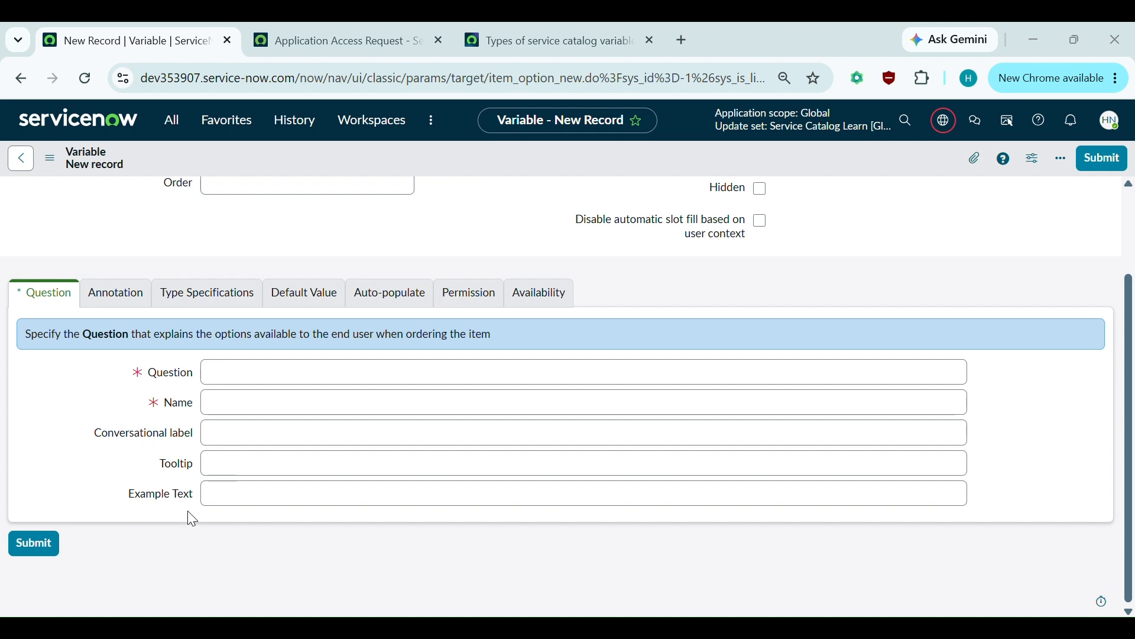
- On the Annotation tab, enable Show help with Always Expanded, then view Type Specifications
left_click(122, 307)
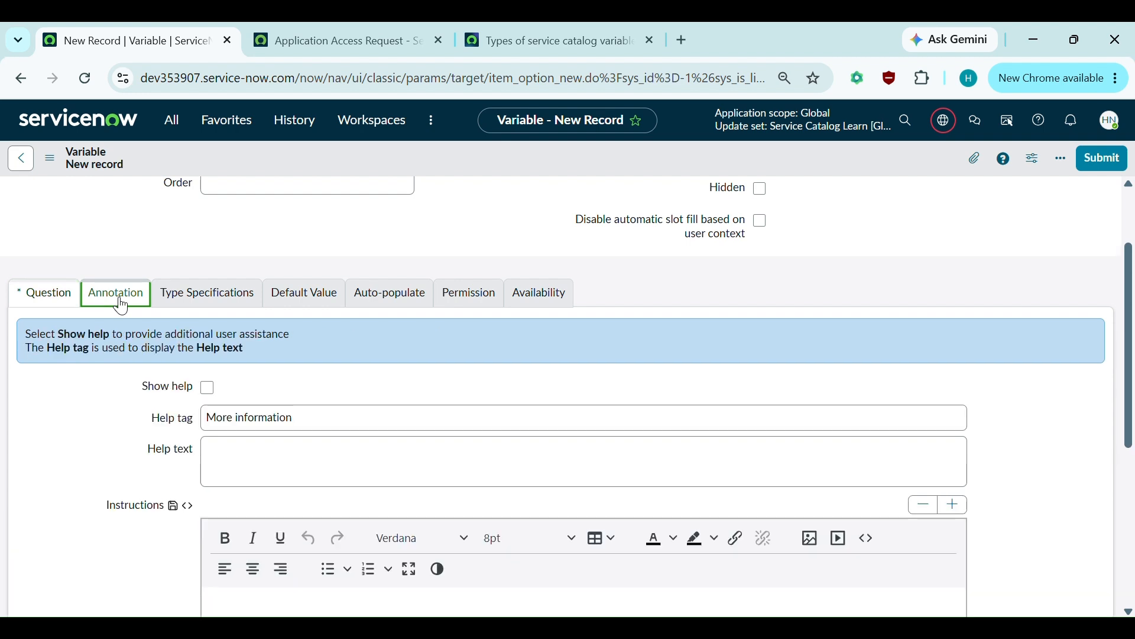
scroll(197, 533, "down", 1)
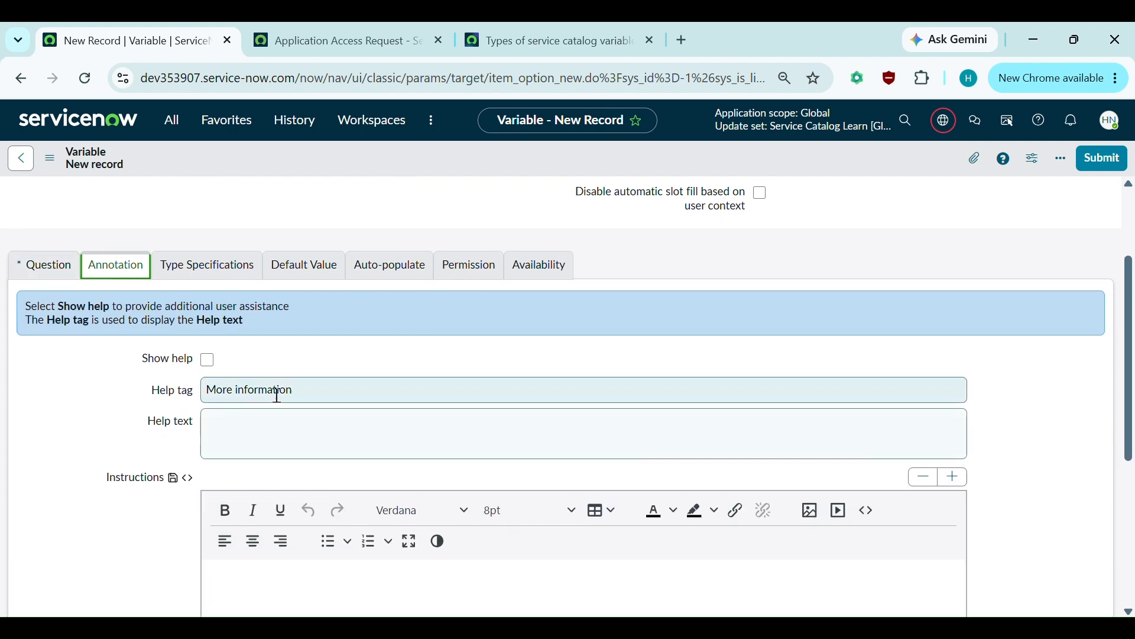
left_click(311, 357)
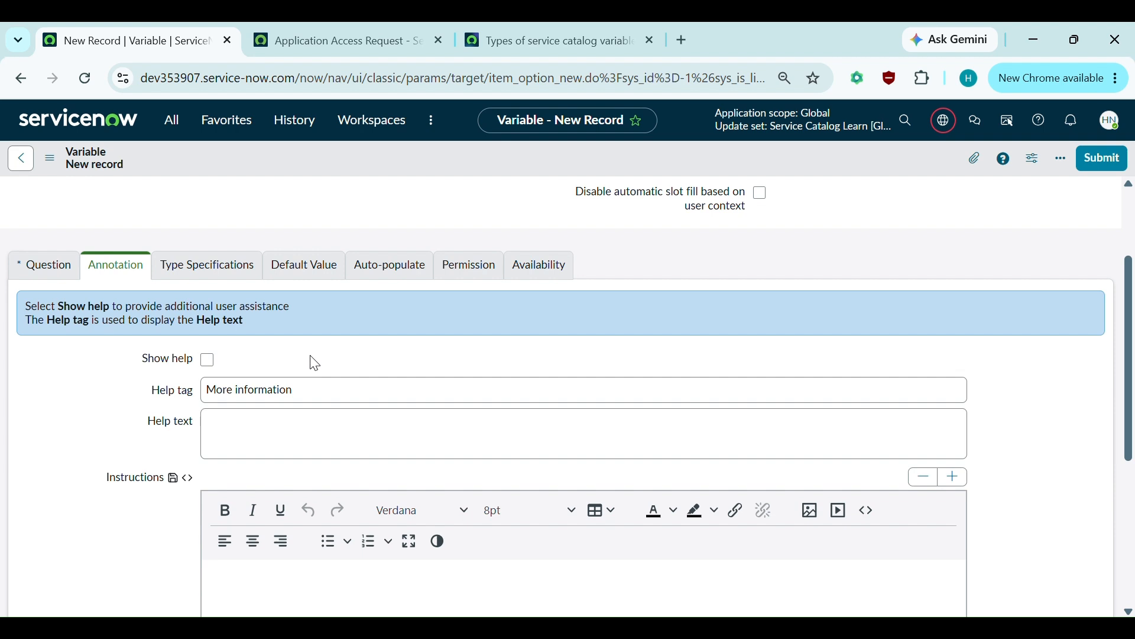
left_click(209, 362)
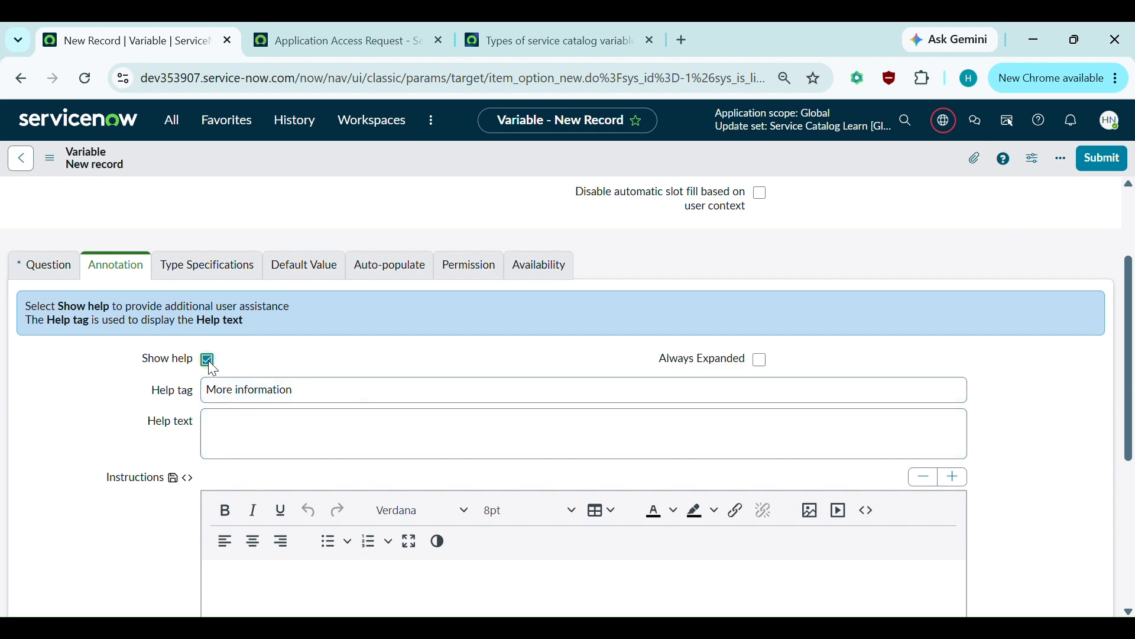
left_click(226, 427)
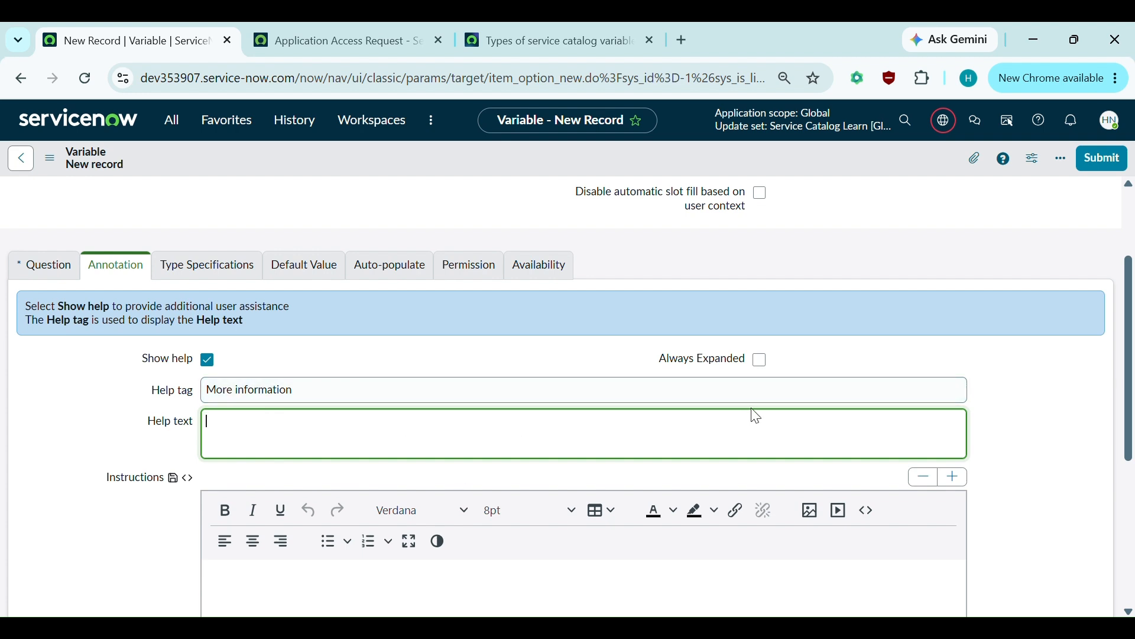
left_click(761, 360)
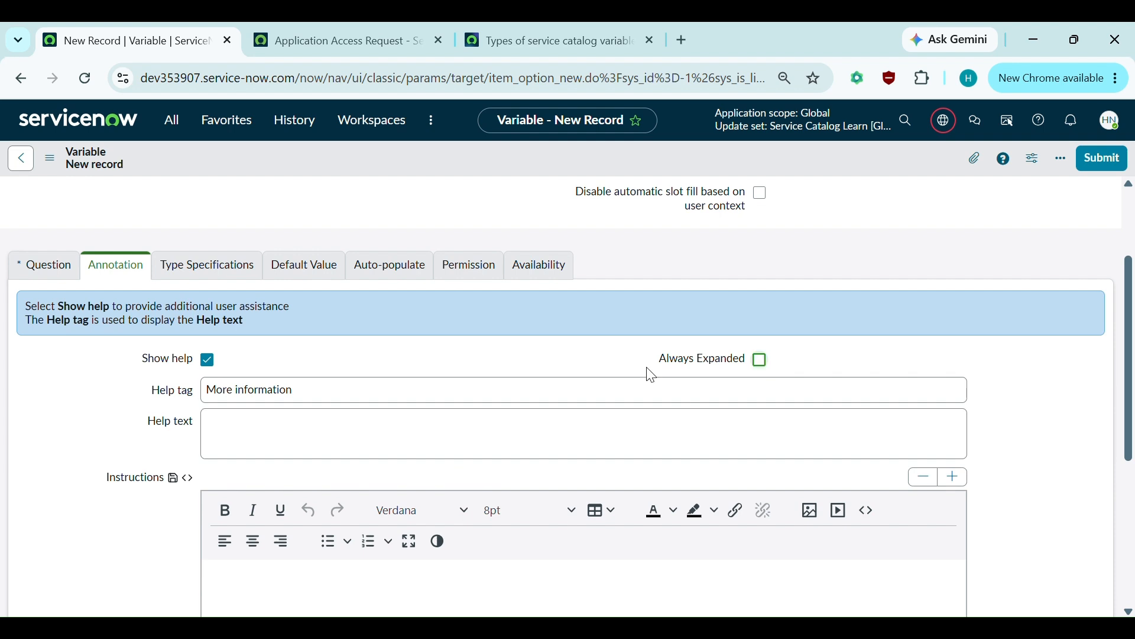
left_click(208, 267)
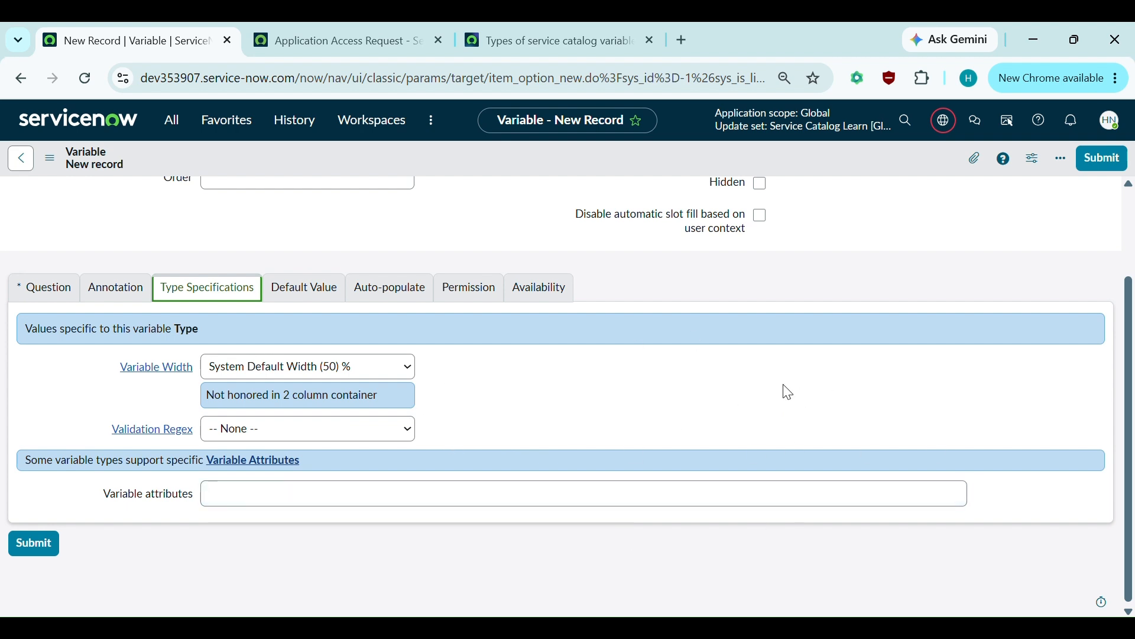
- Set the variable's Validation Regex to Email, then show its Default Value settings
left_click(268, 436)
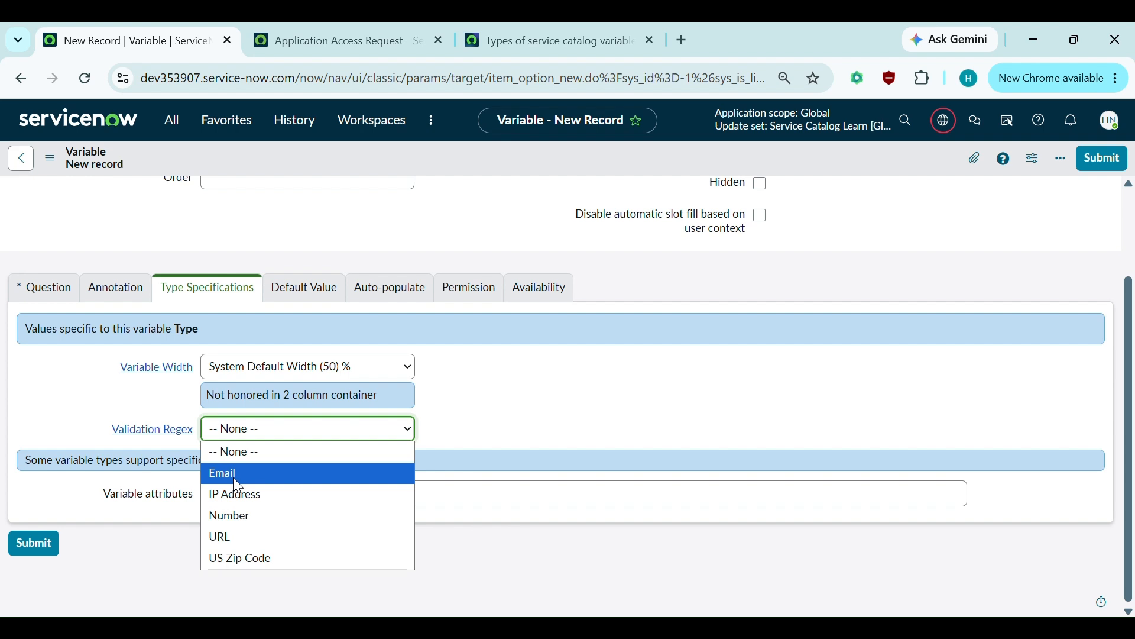
left_click(250, 476)
left_click(546, 440)
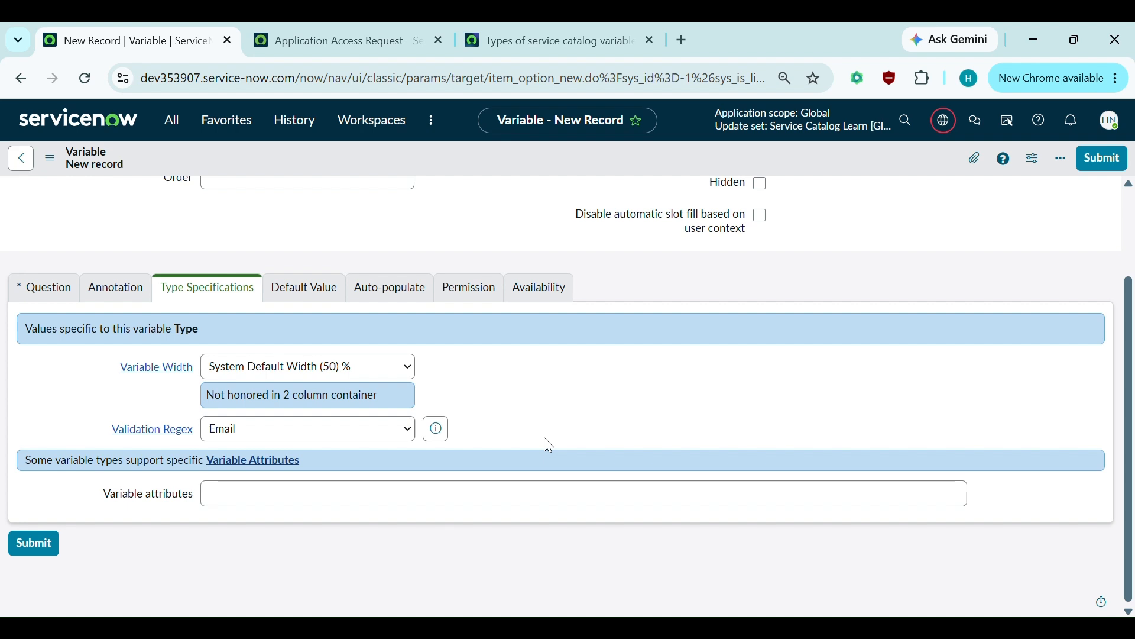
left_click(277, 436)
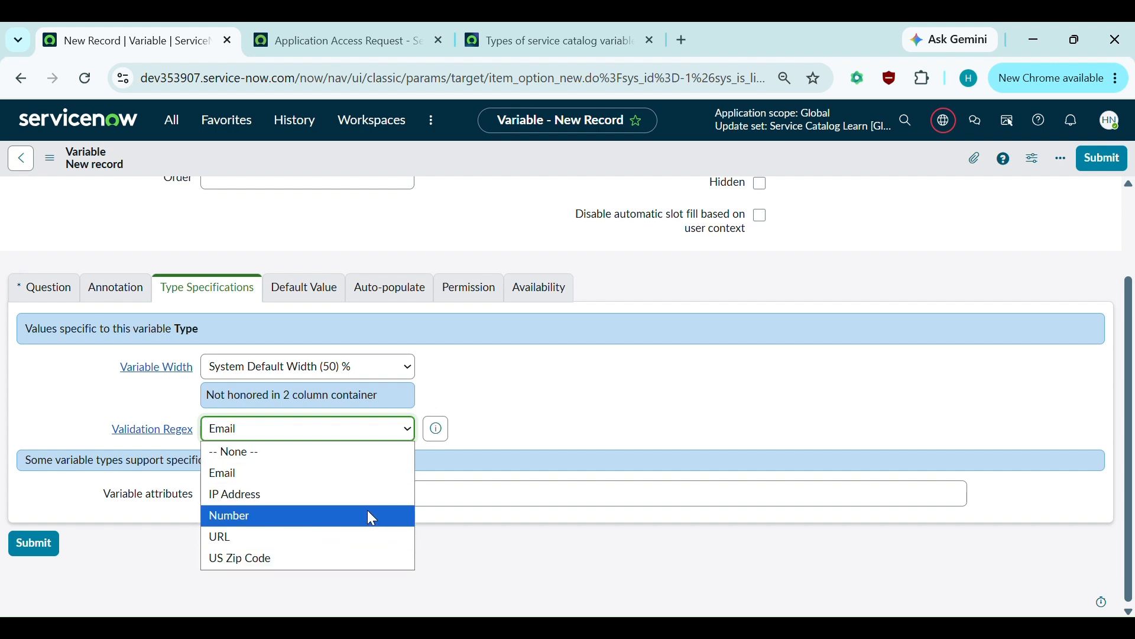
left_click(589, 404)
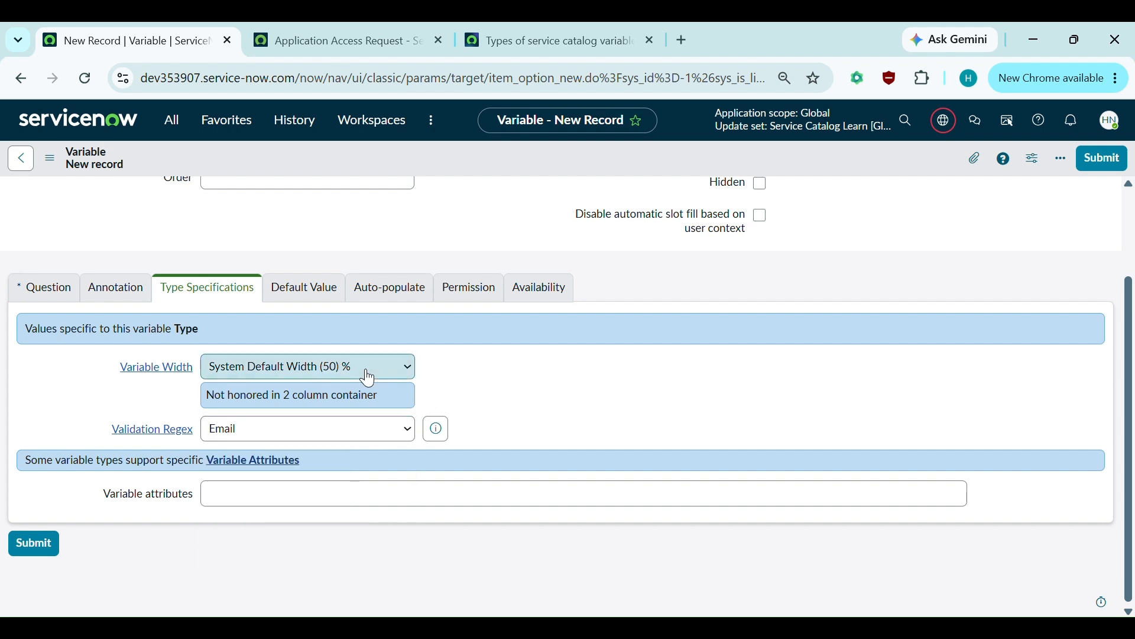
scroll(367, 375, "up", 1)
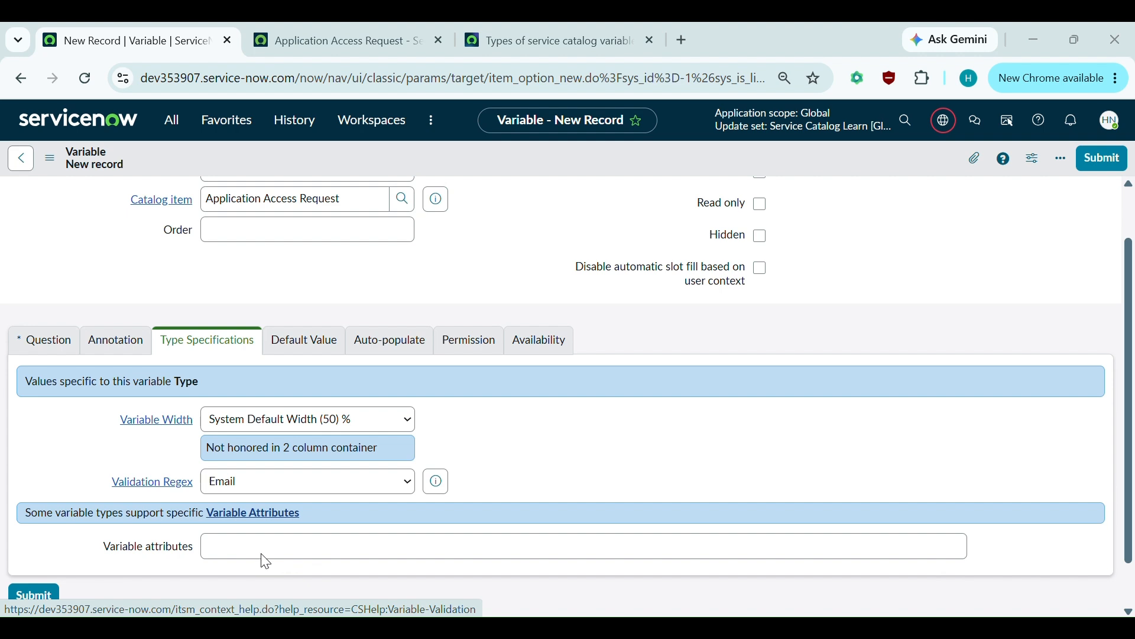
left_click(289, 347)
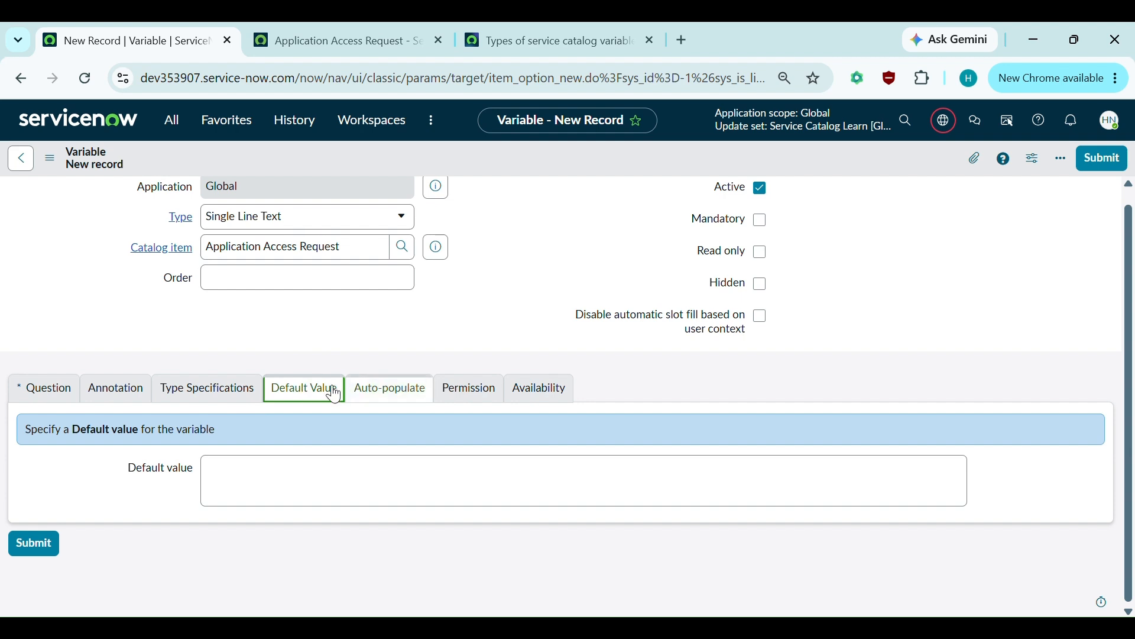
- Review the Auto-populate settings and Dependent question, then the Permission and Availability tabs
left_click(388, 388)
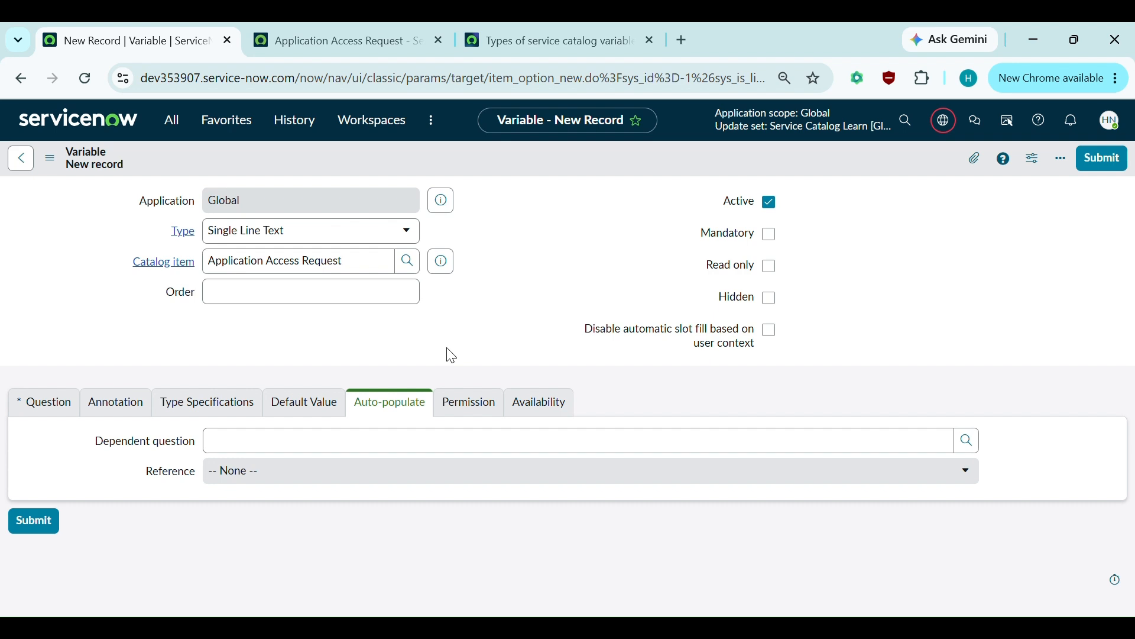
left_click(228, 446)
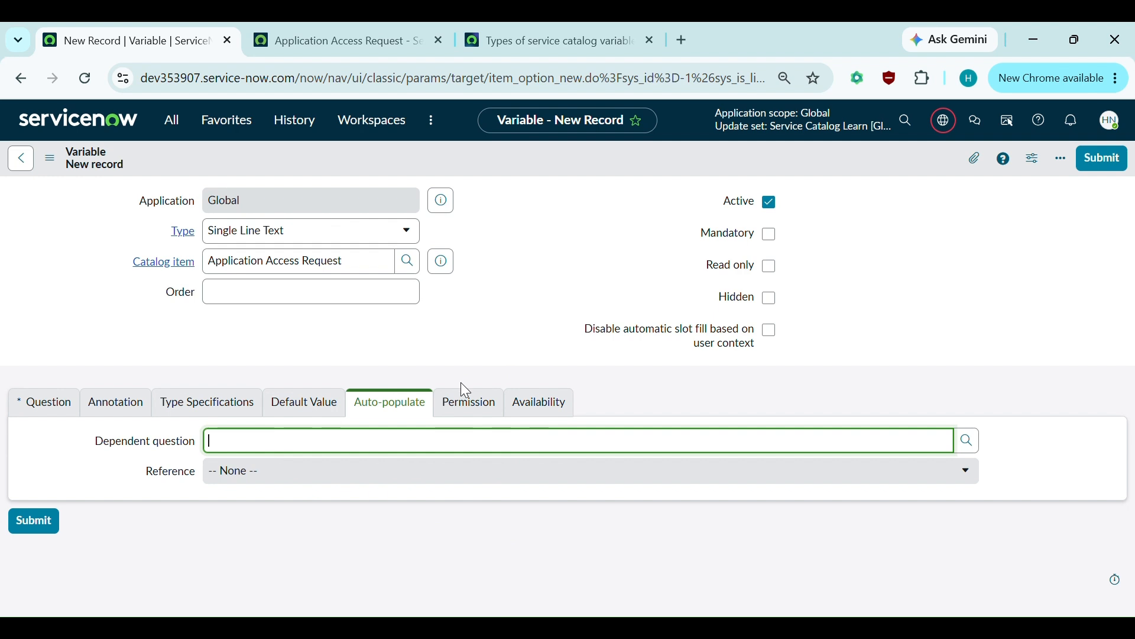
left_click(469, 407)
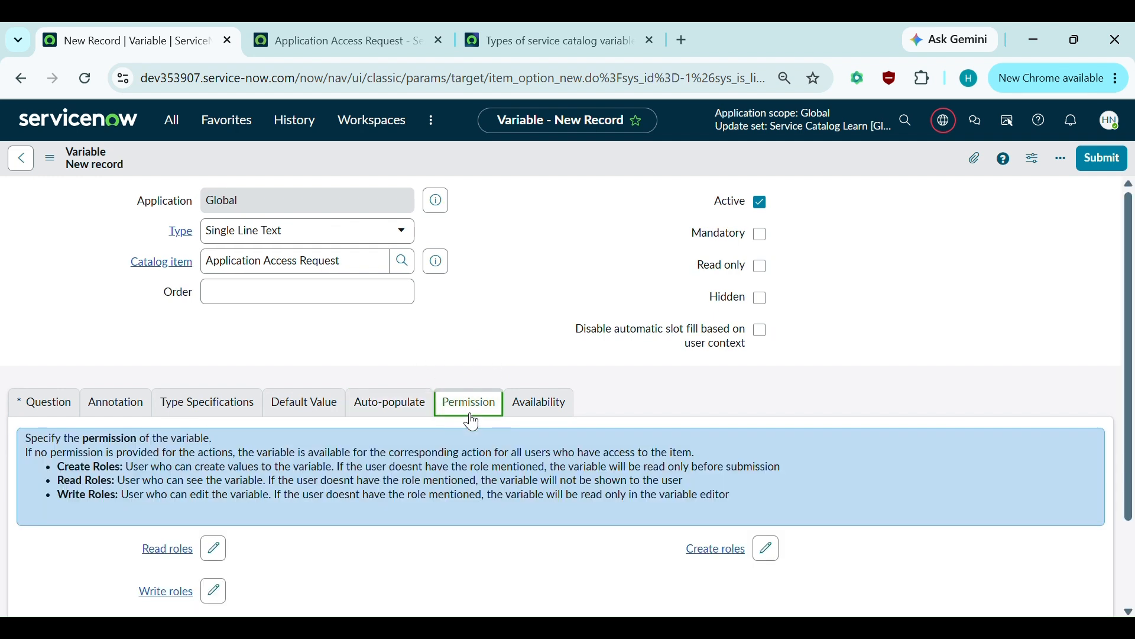
scroll(471, 414, "down", 1)
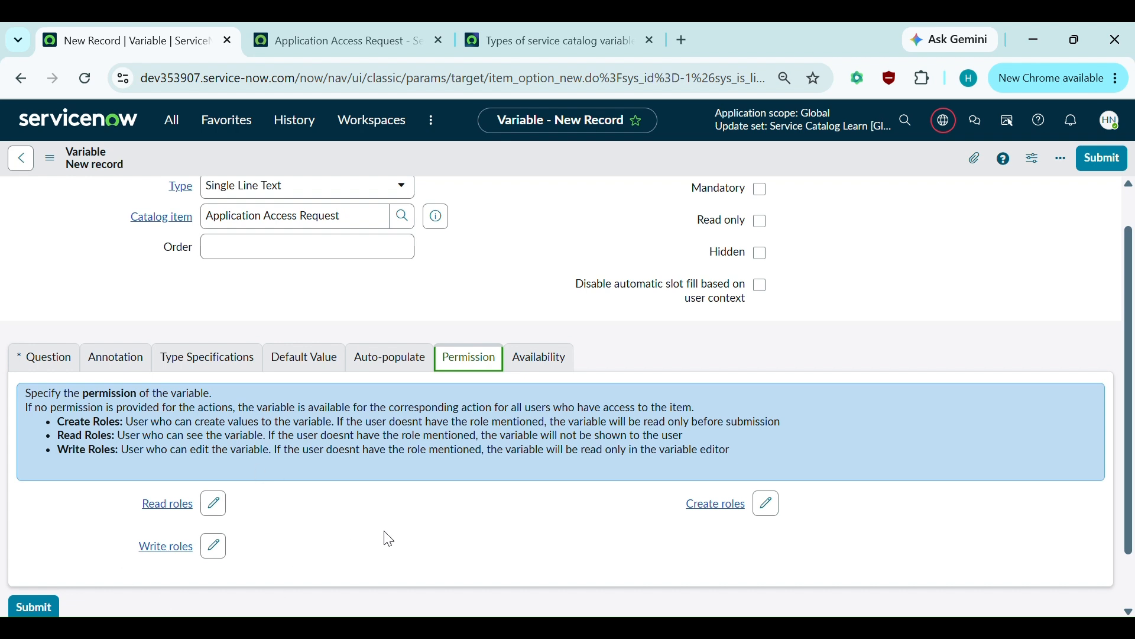
left_click(559, 357)
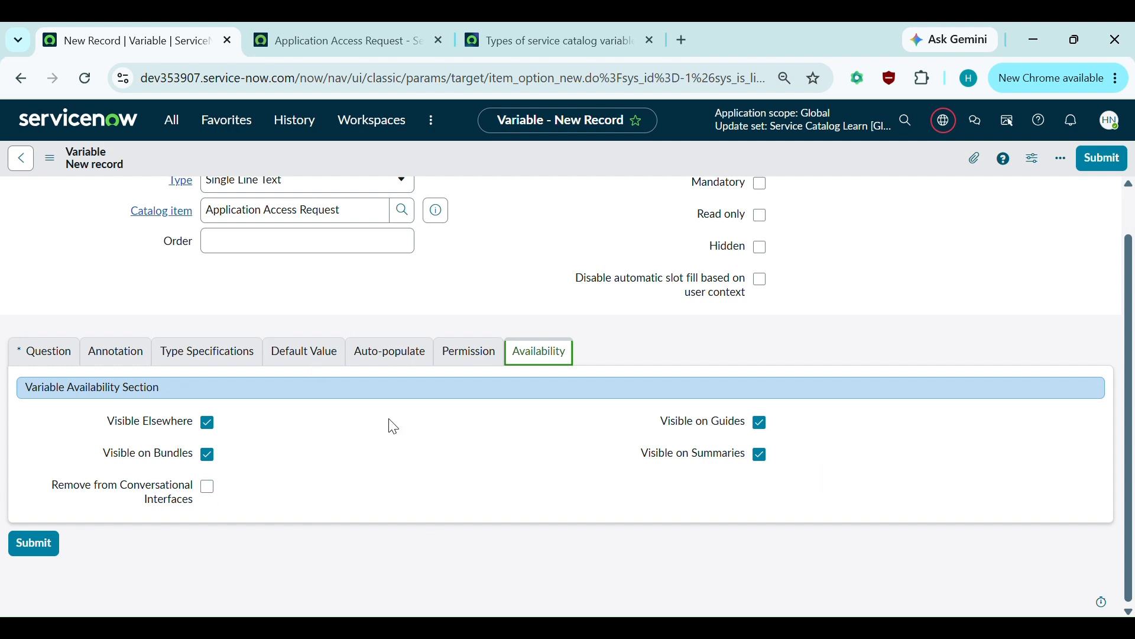
scroll(284, 517, "up", 1)
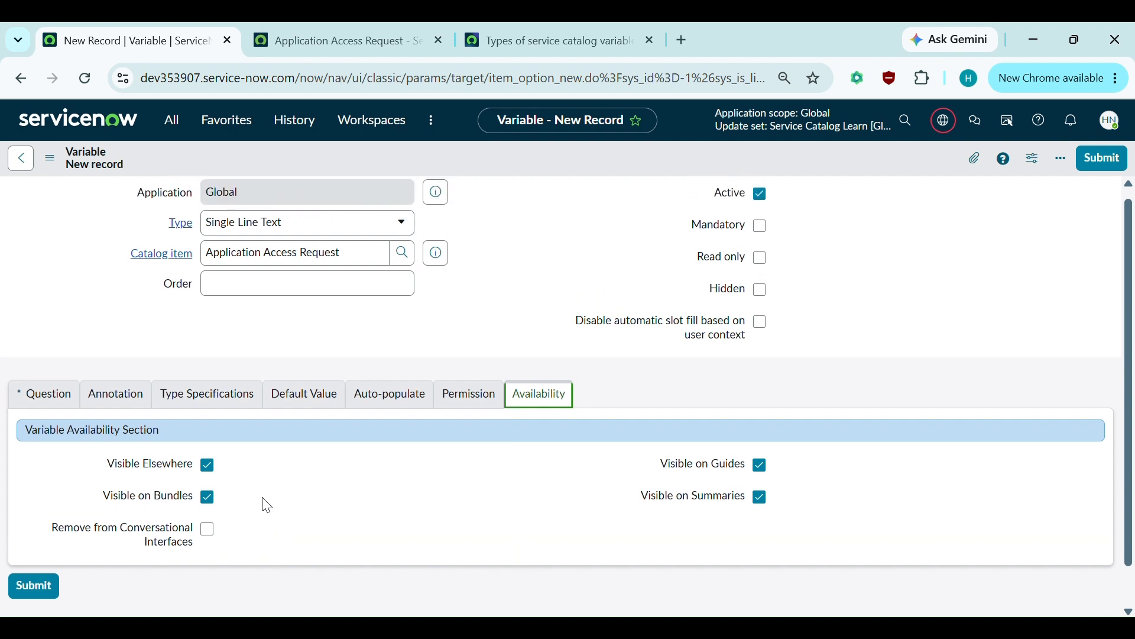
- Switch back to the Question tab and scroll over the still-blank Question and Name fields
left_click(43, 403)
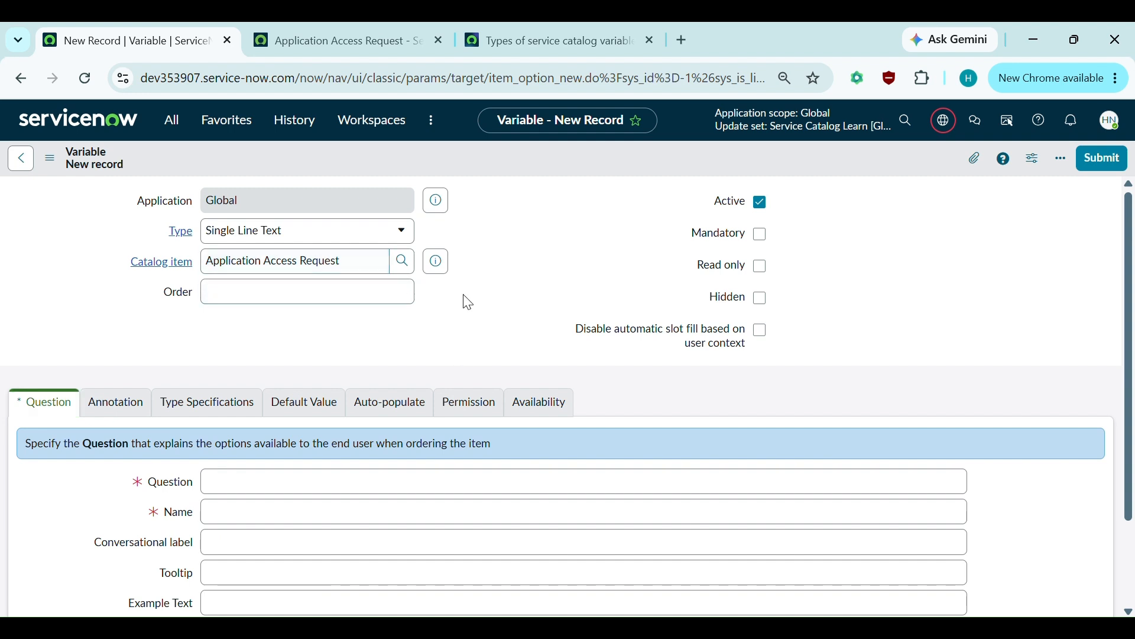
scroll(465, 296, "down", 1)
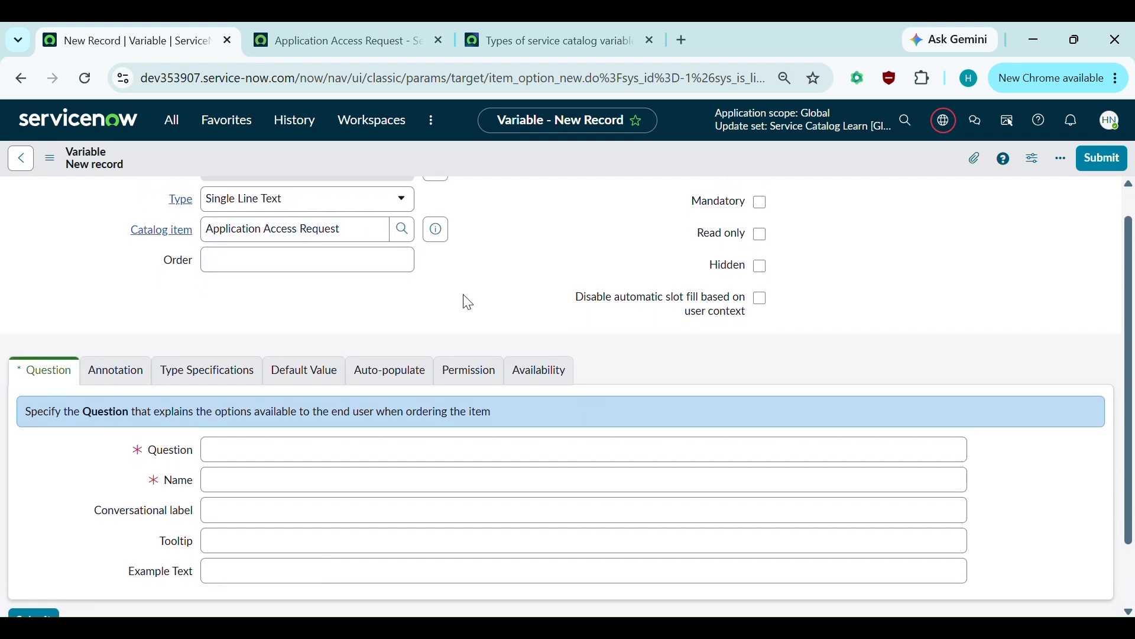
scroll(464, 295, "up", 1)
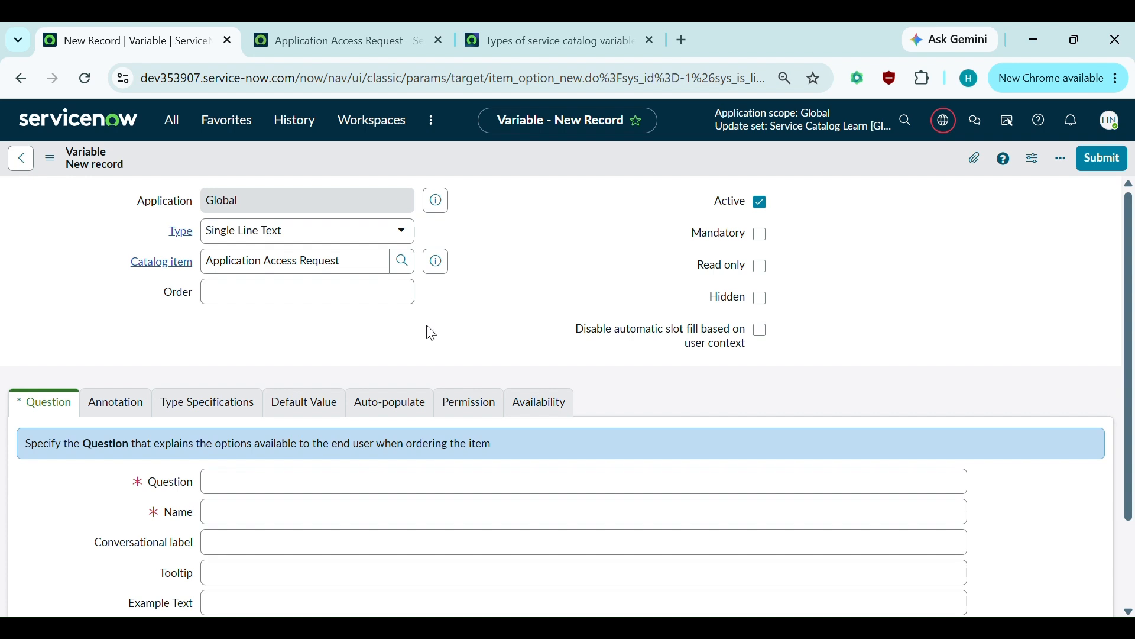
scroll(431, 333, "down", 1)
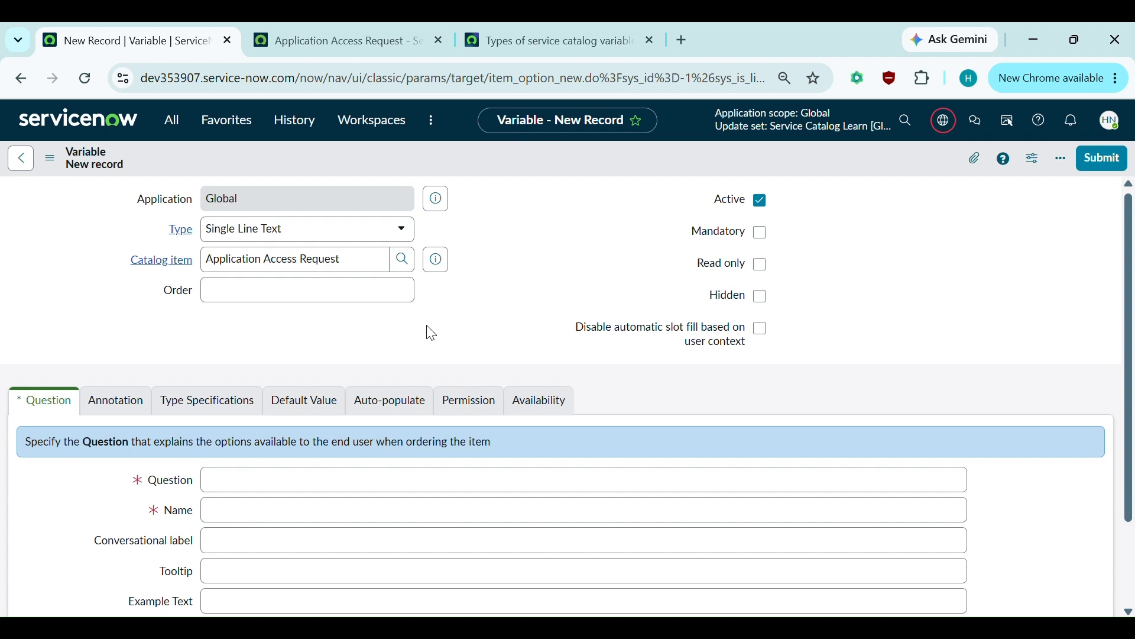
scroll(431, 333, "down", 1)
scroll(431, 333, "up", 1)
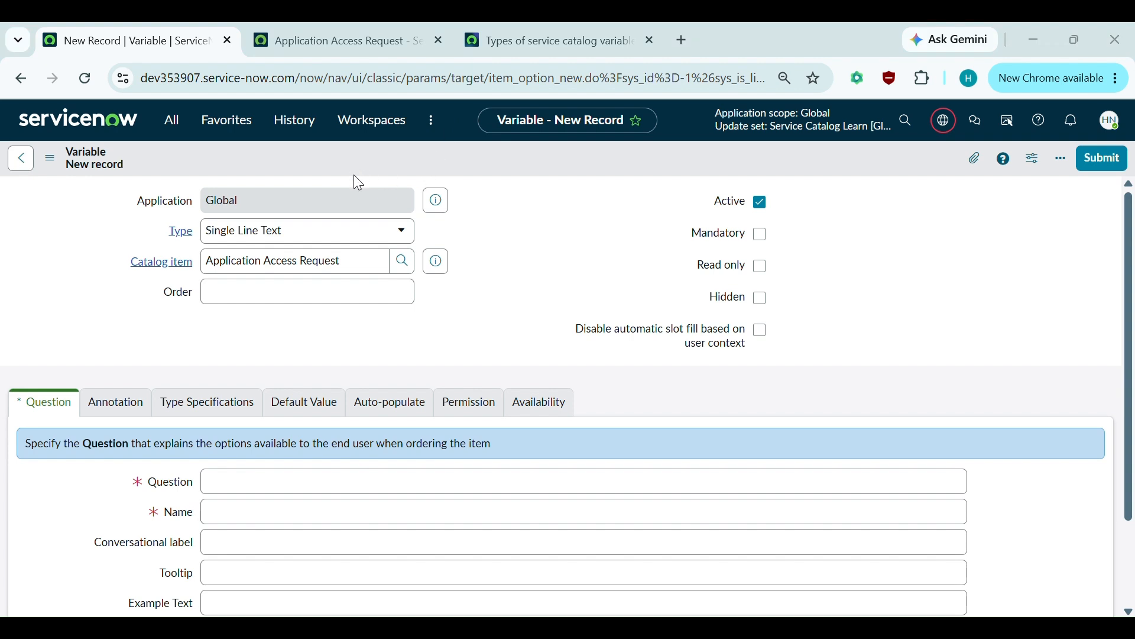
- Make the variable a Requested For type with order 100 and question 'Requested For' (name requested_for)
left_click(317, 229)
type("r")
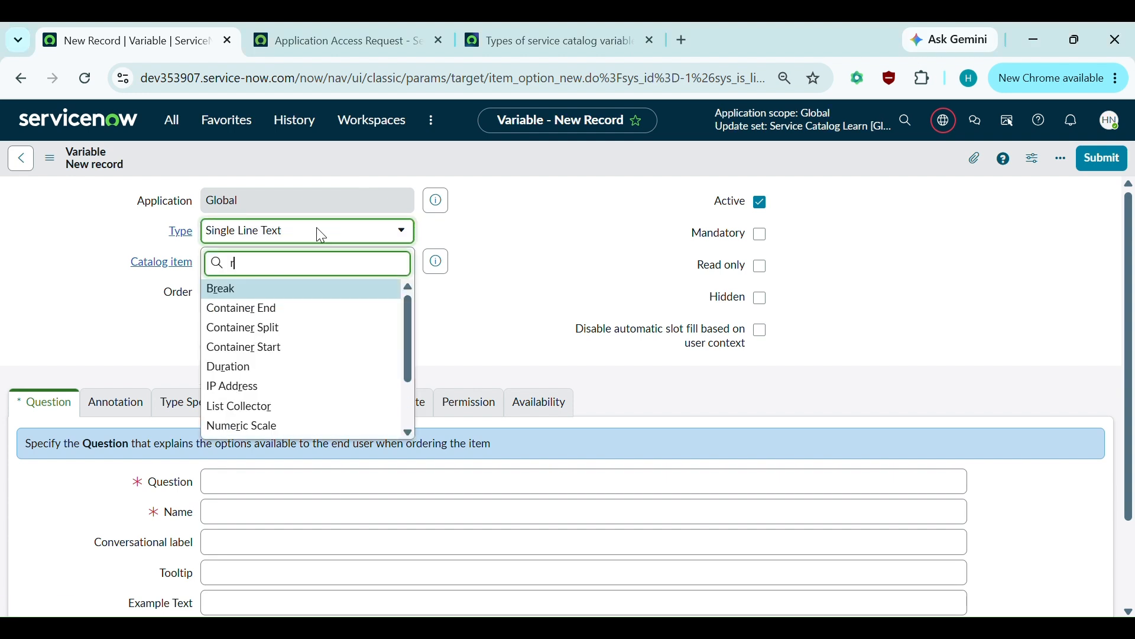
type("equested")
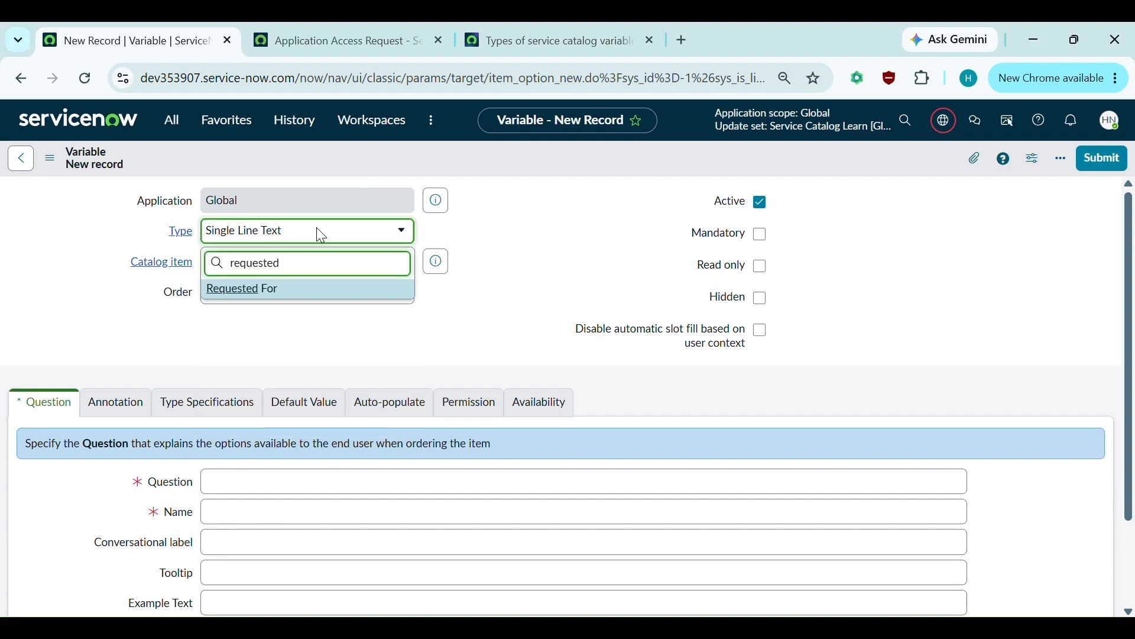
left_click(259, 292)
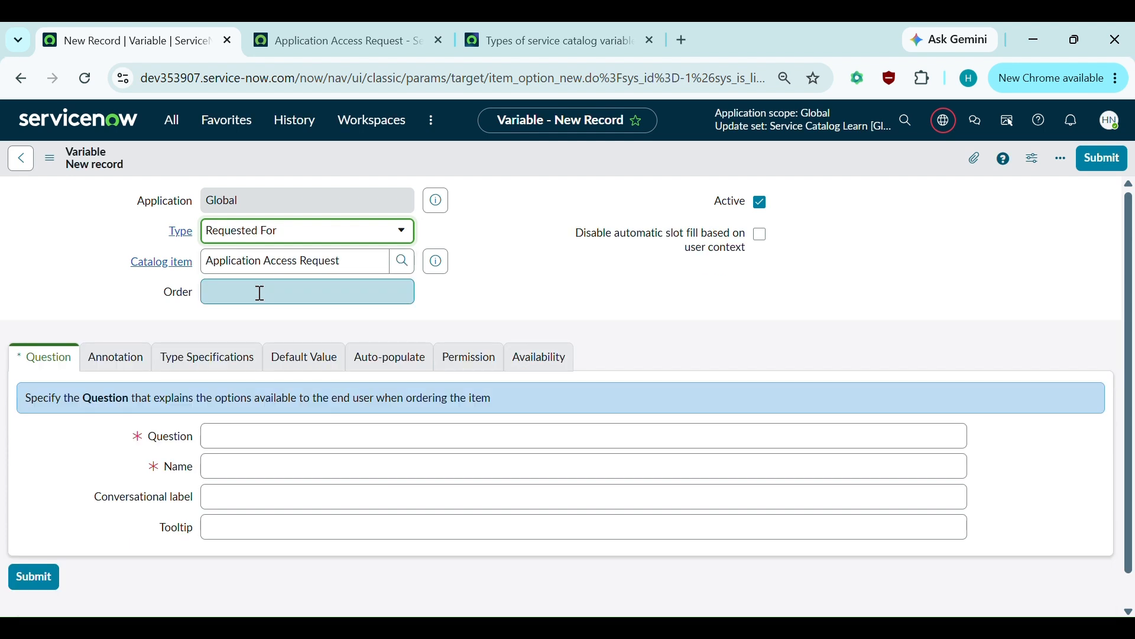
left_click(372, 298)
type("1")
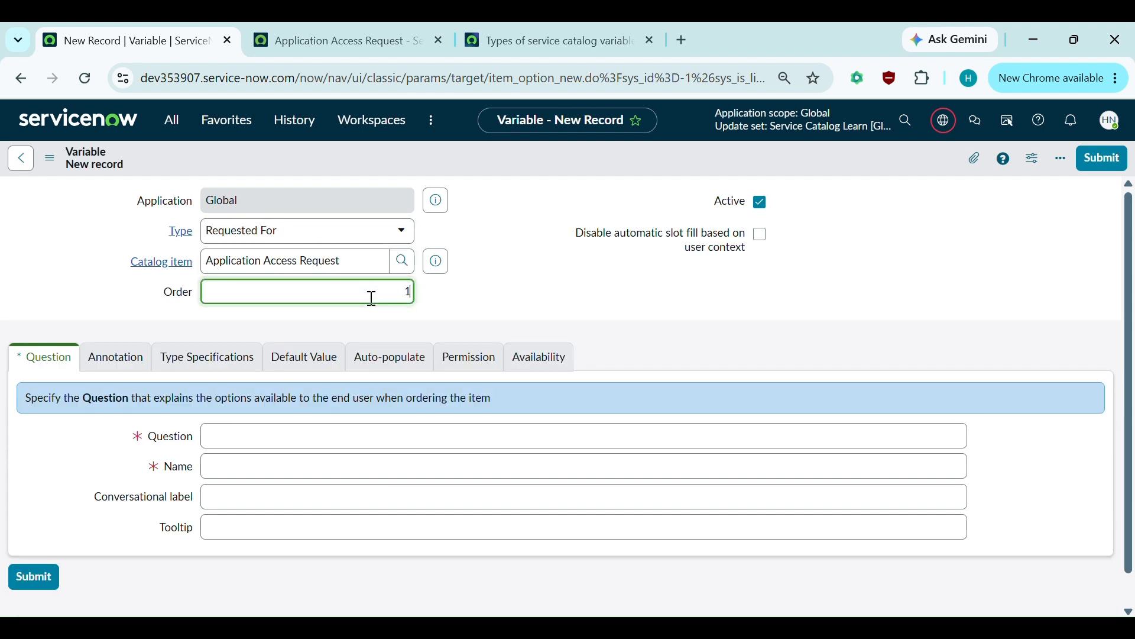
type("00")
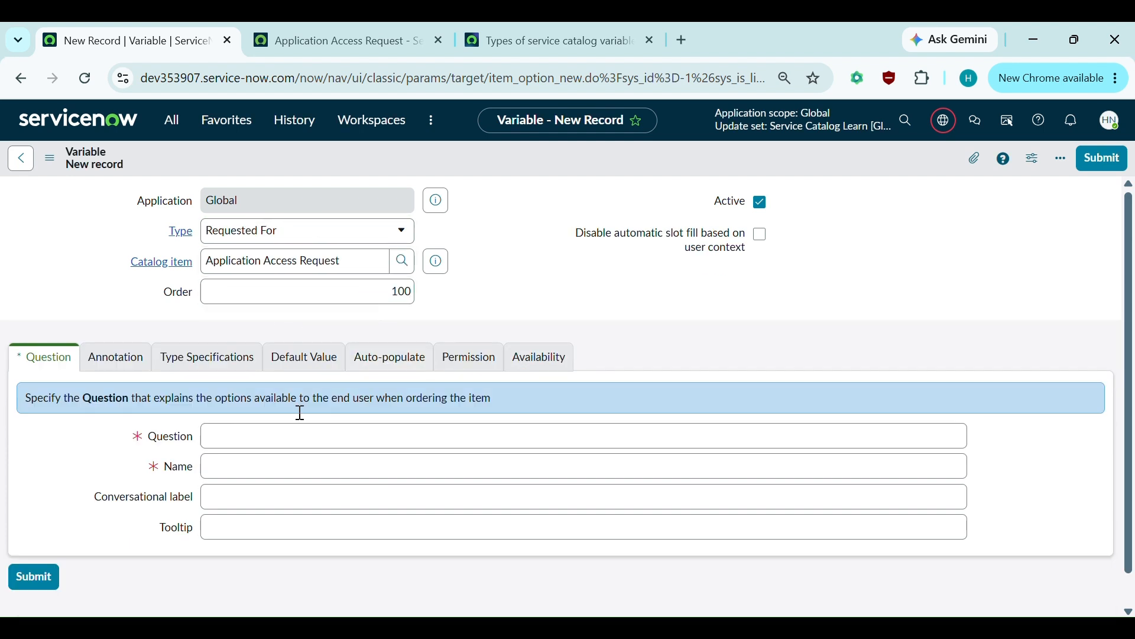
left_click(218, 439)
type("Req")
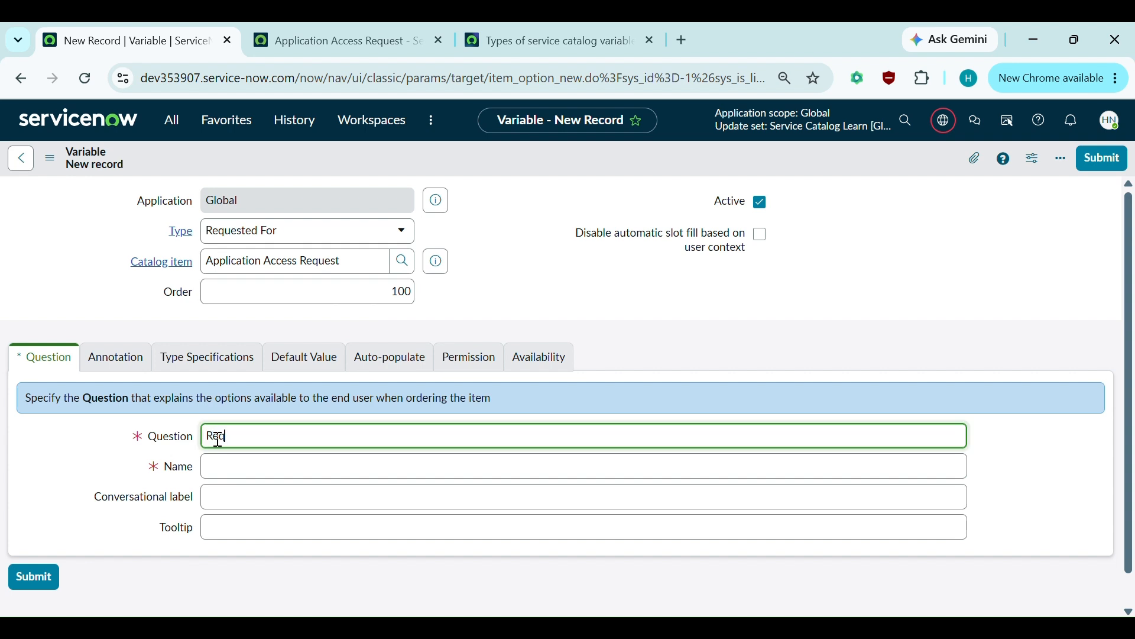
type("uested For")
left_click(268, 469)
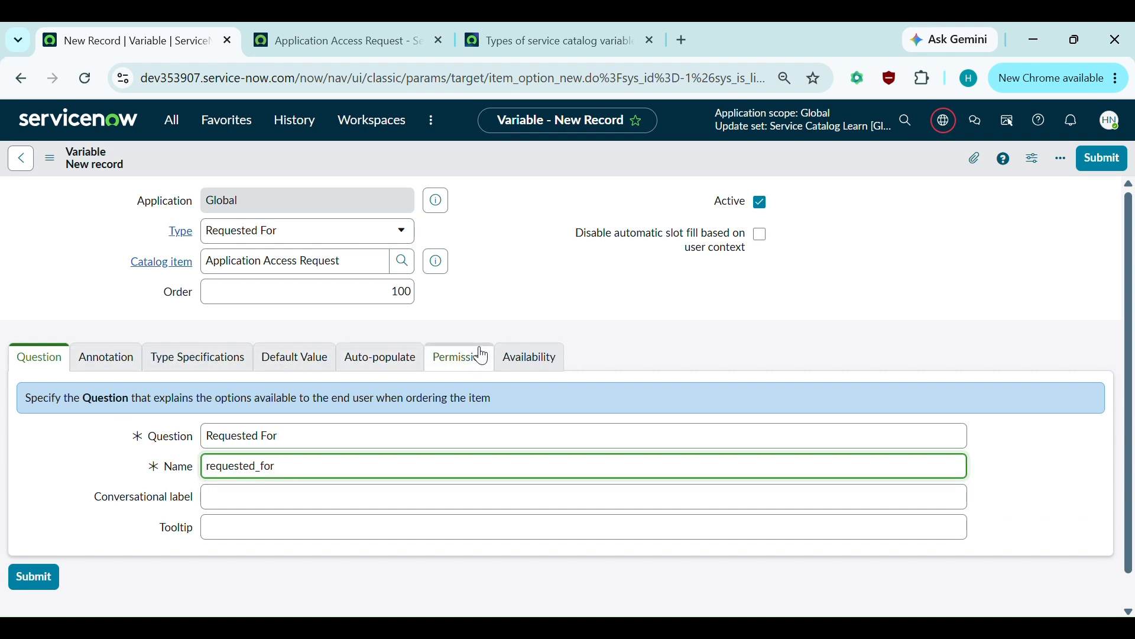
- Save the requested_for variable and switch to the item's portal page
right_click(320, 165)
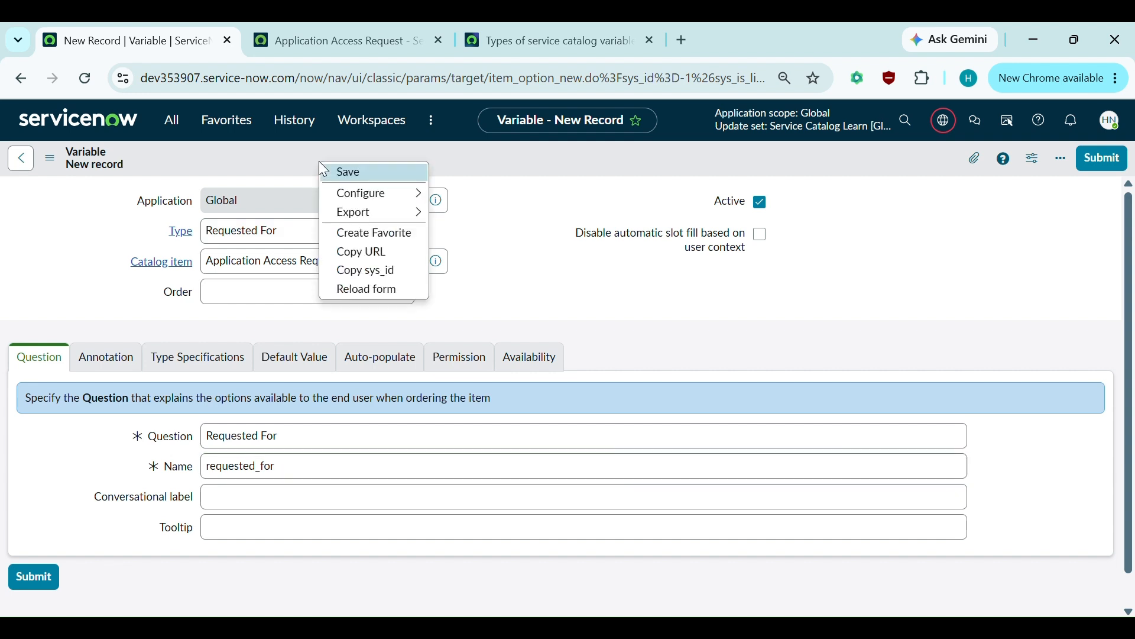
left_click(324, 172)
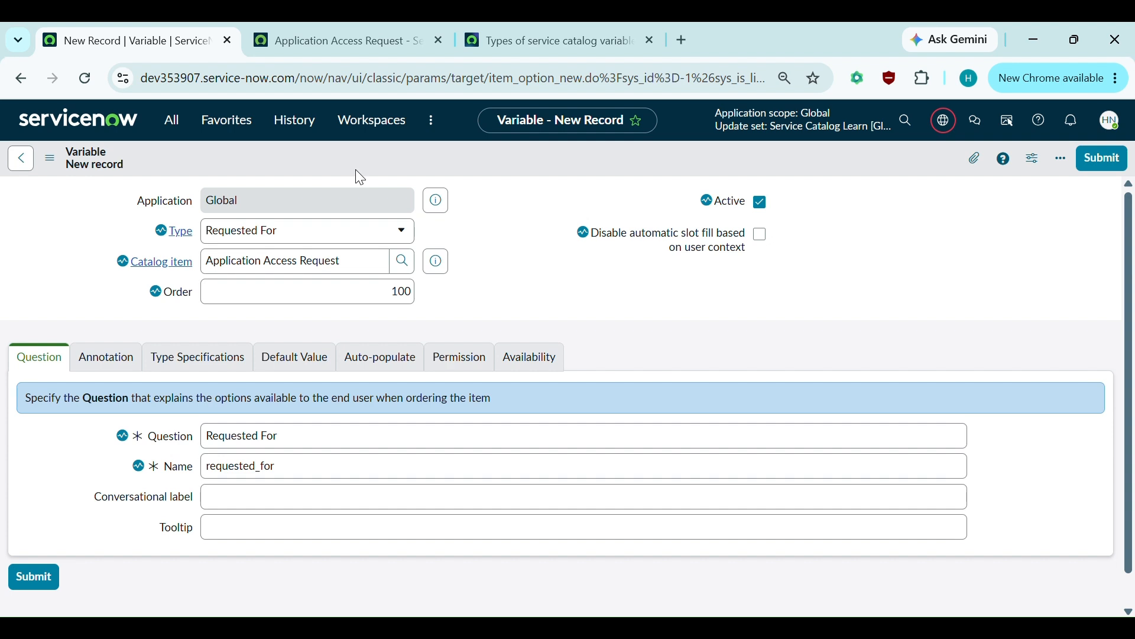
left_click(355, 357)
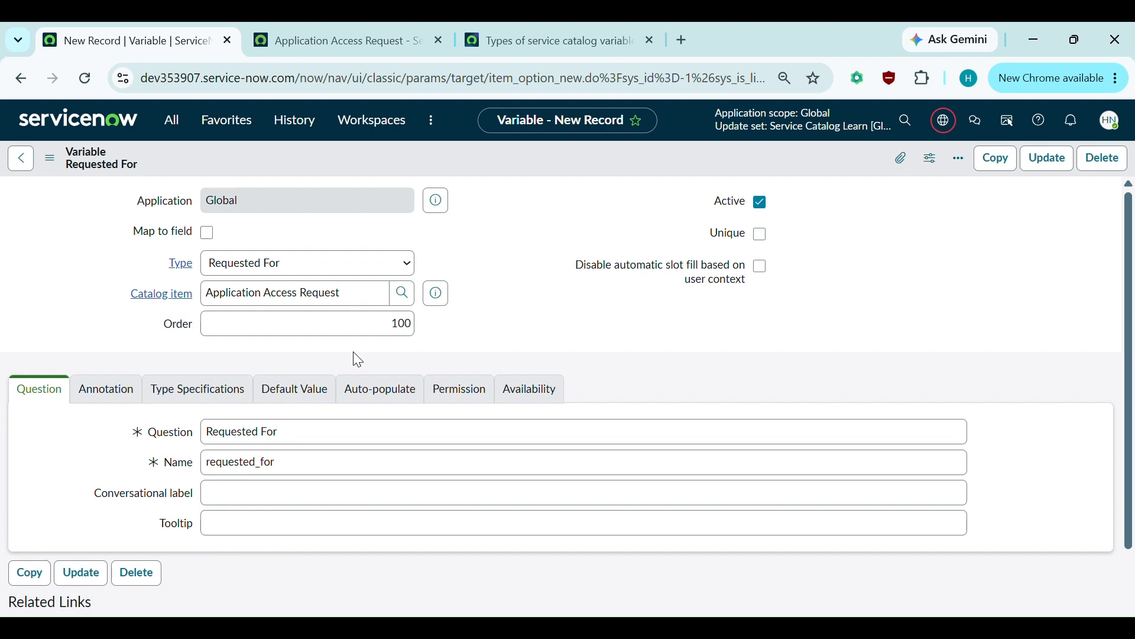
left_click(339, 40)
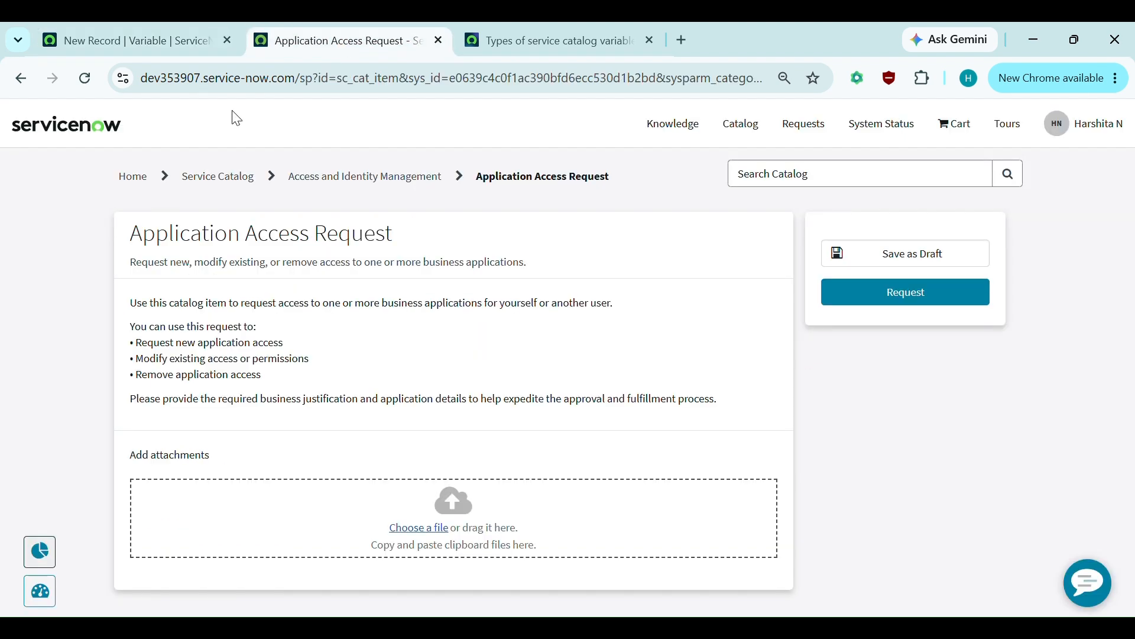
- Reload the portal form and check that Requested For is prefilled with the current user
left_click(87, 76)
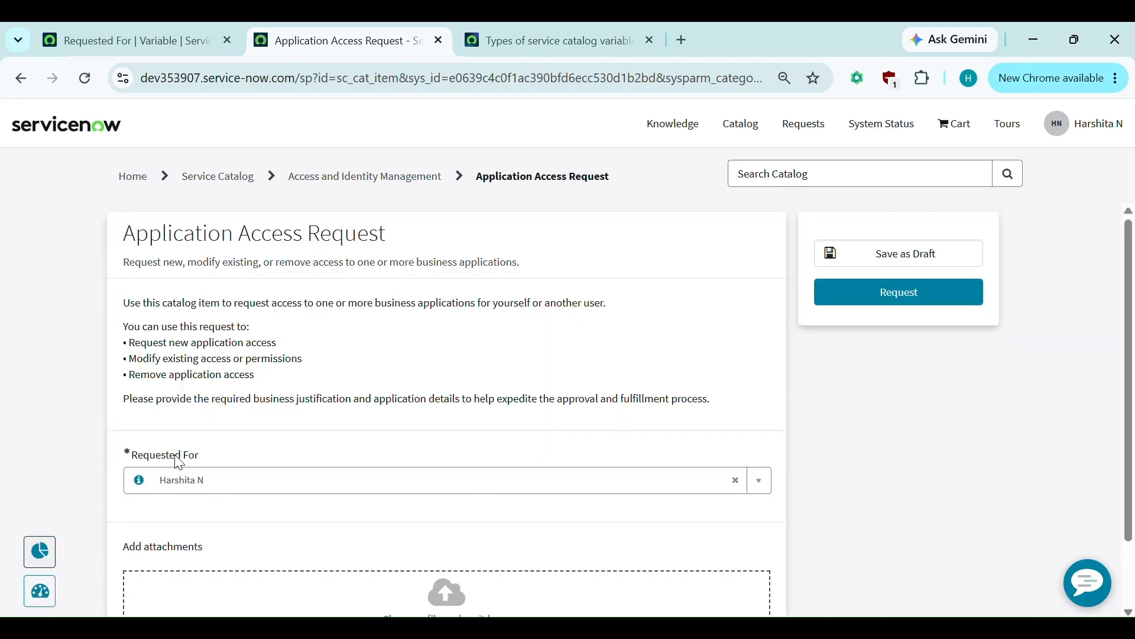
scroll(314, 487, "down", 1)
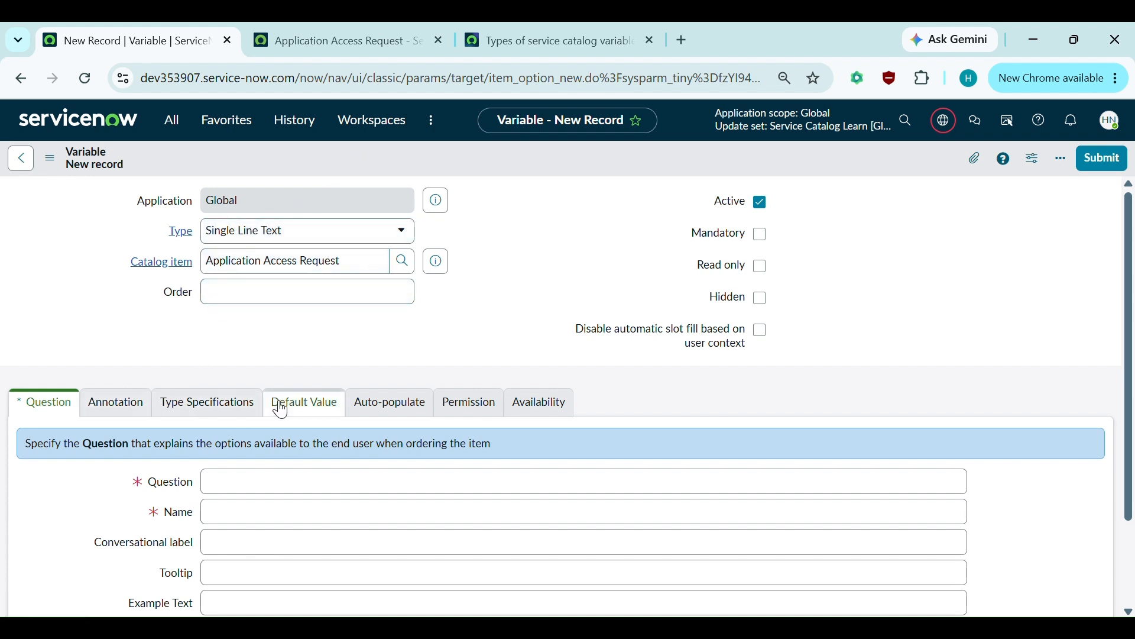
- Show the new variable's Type Specifications and leave Validation Regex at None
left_click(217, 402)
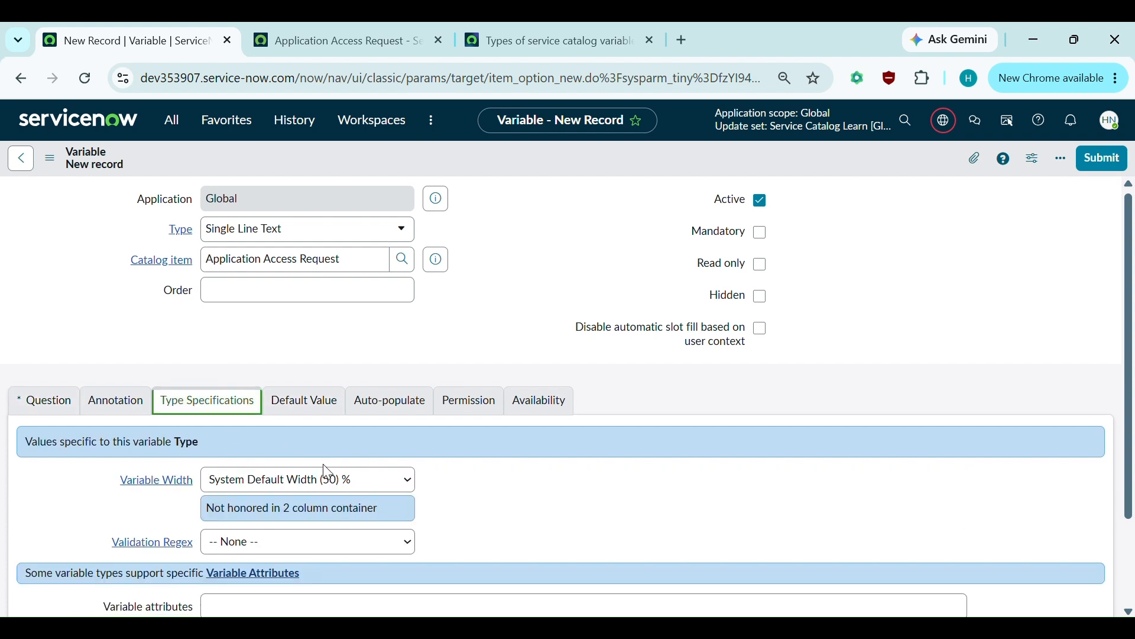
scroll(326, 473, "down", 1)
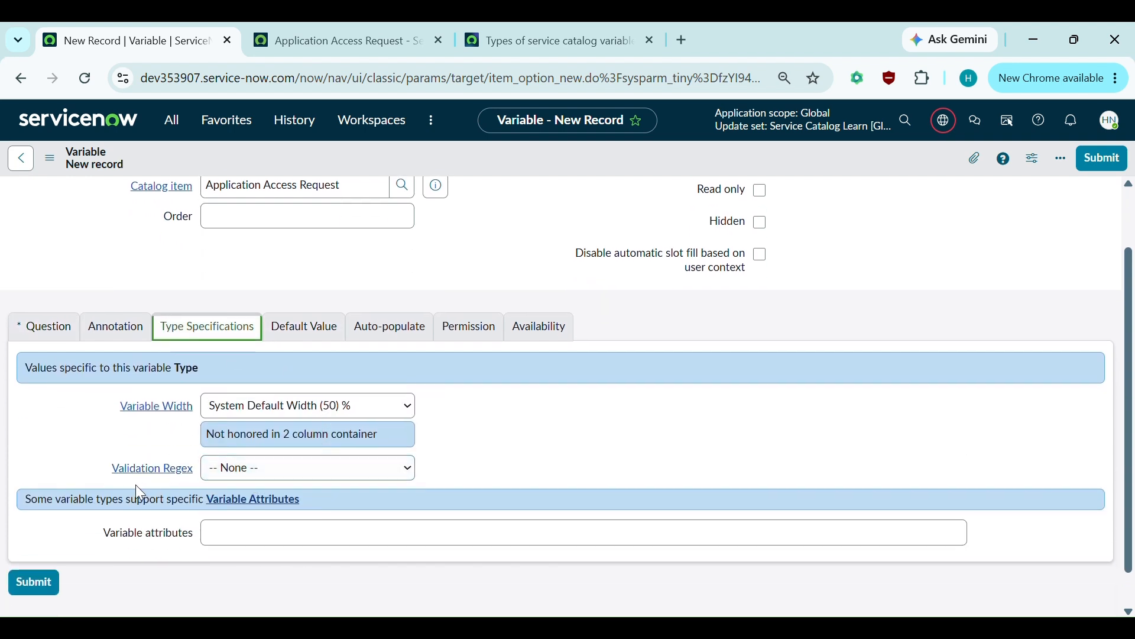
left_click(254, 476)
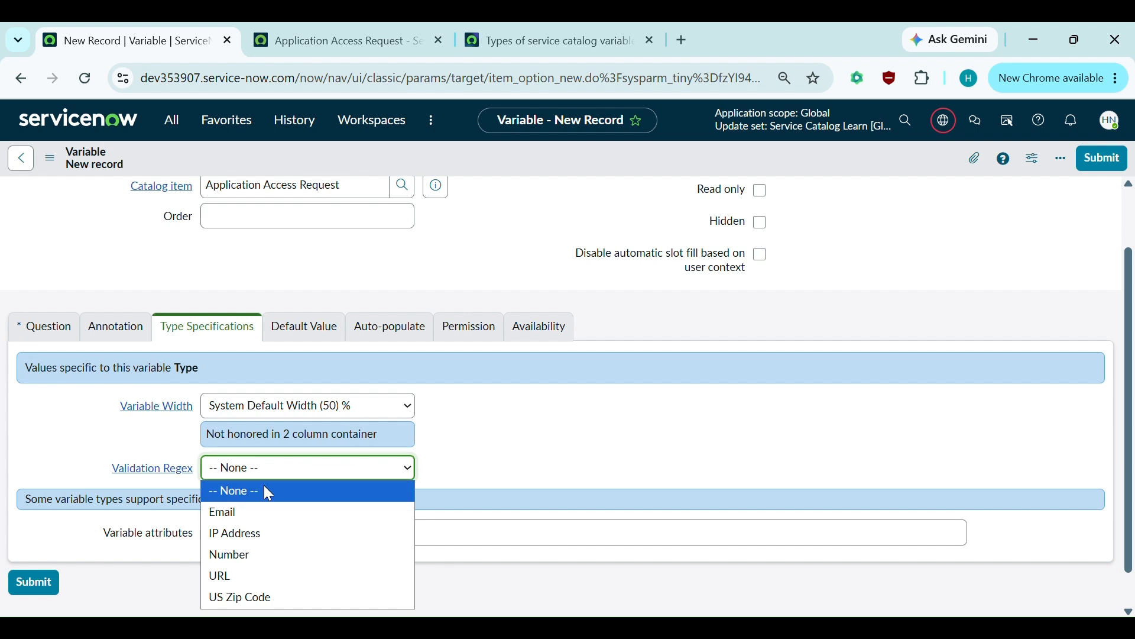
left_click(318, 282)
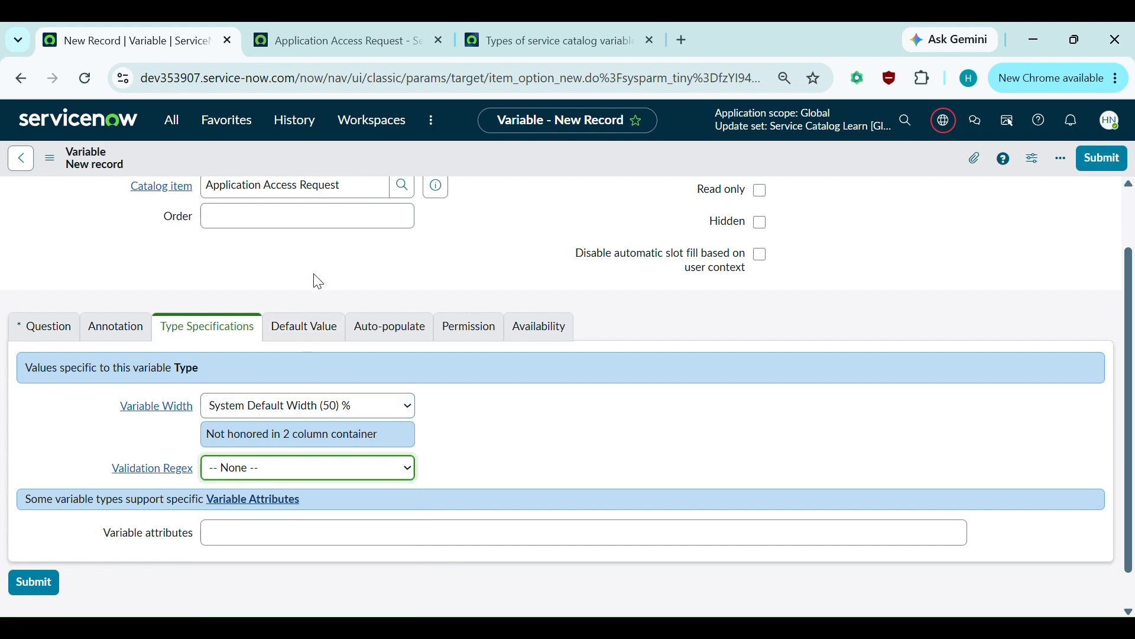
left_click(318, 282)
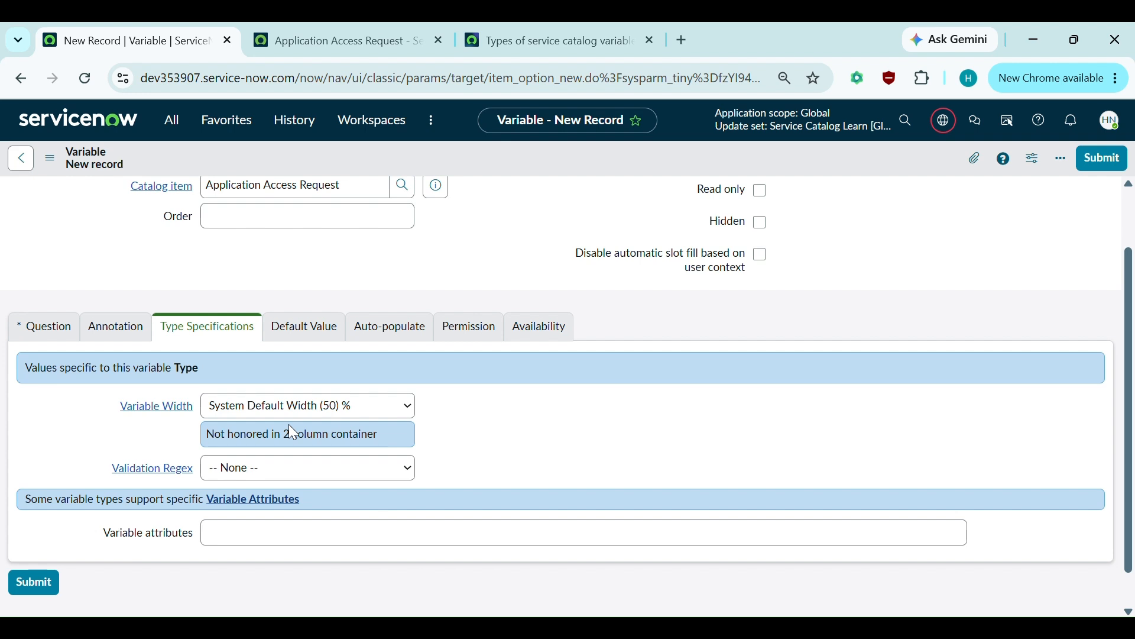
scroll(155, 389, "up", 1)
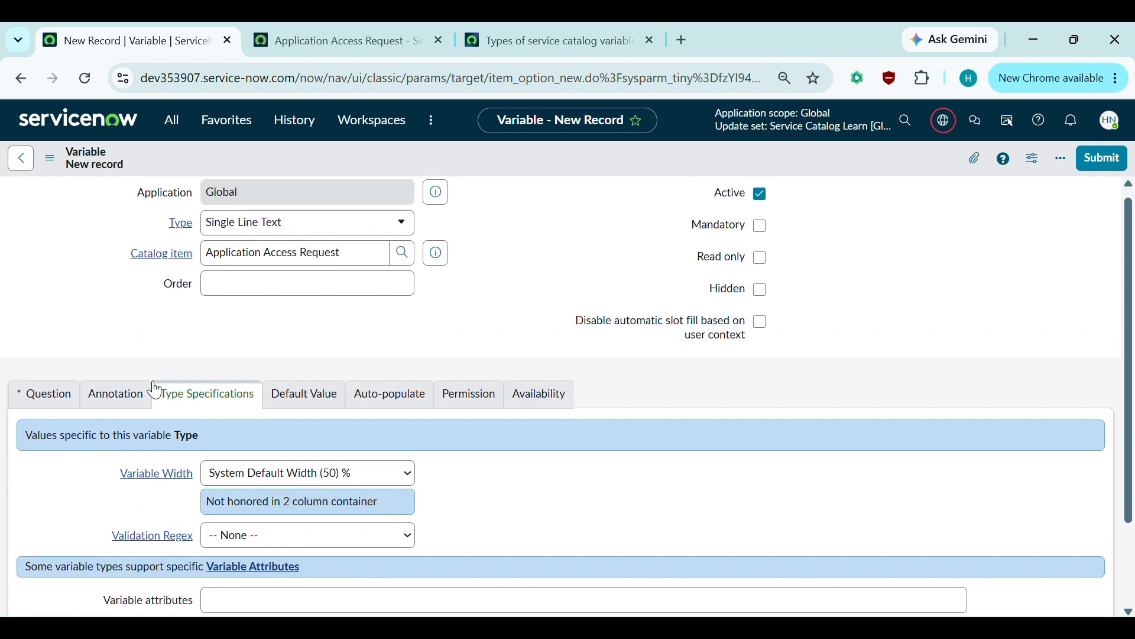
- Make the variable an Email type with question 'Business Email' and save it
left_click(26, 394)
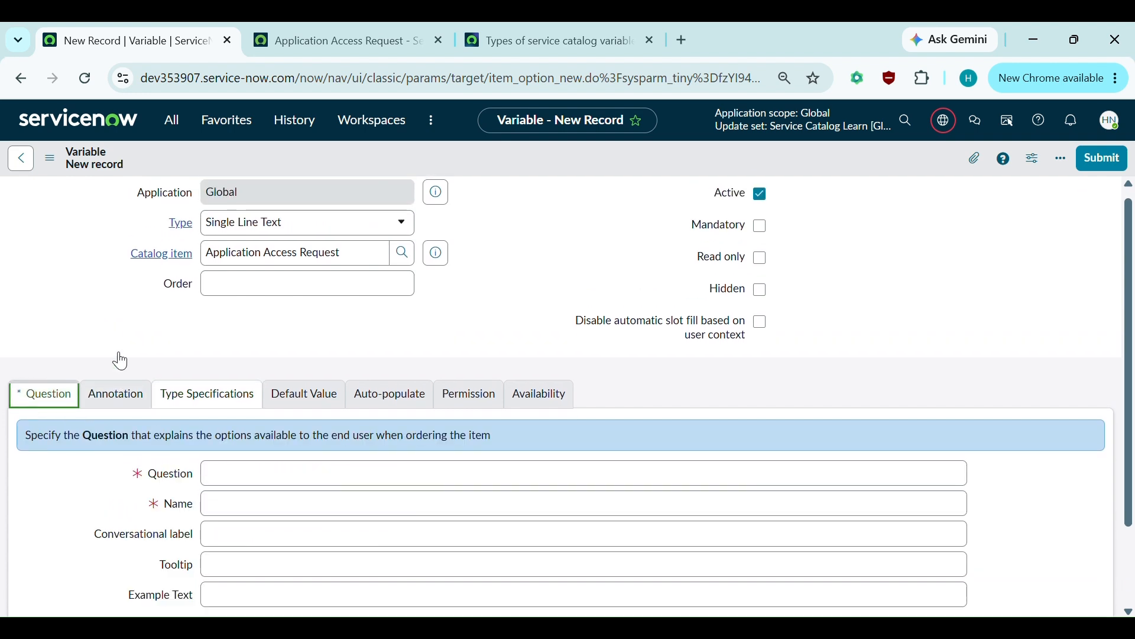
left_click(325, 223)
type("email")
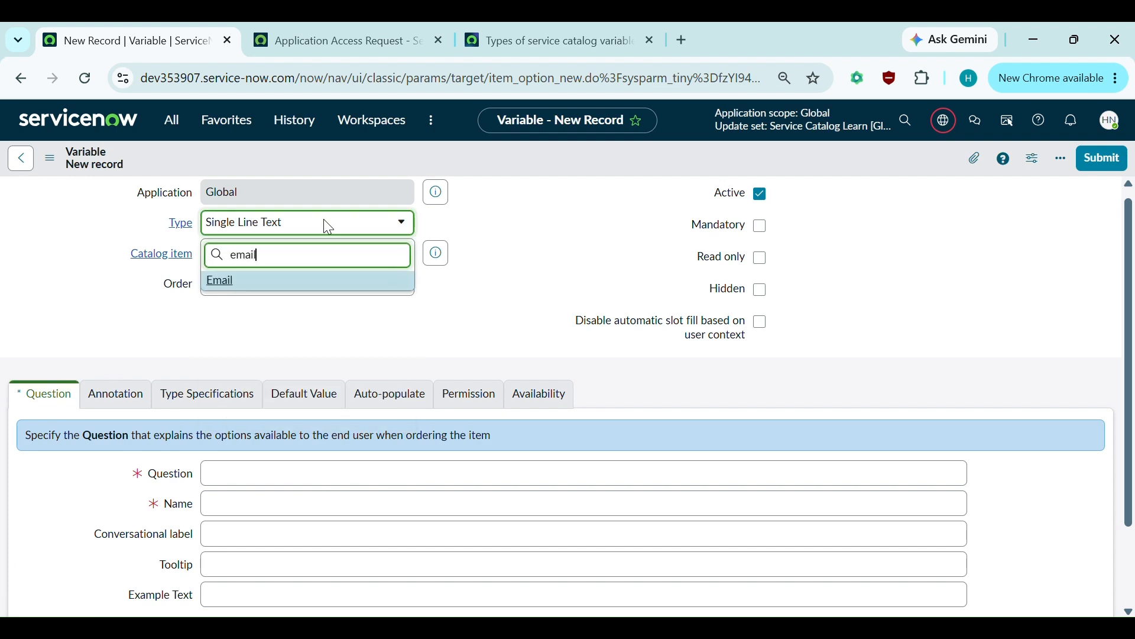
left_click(244, 282)
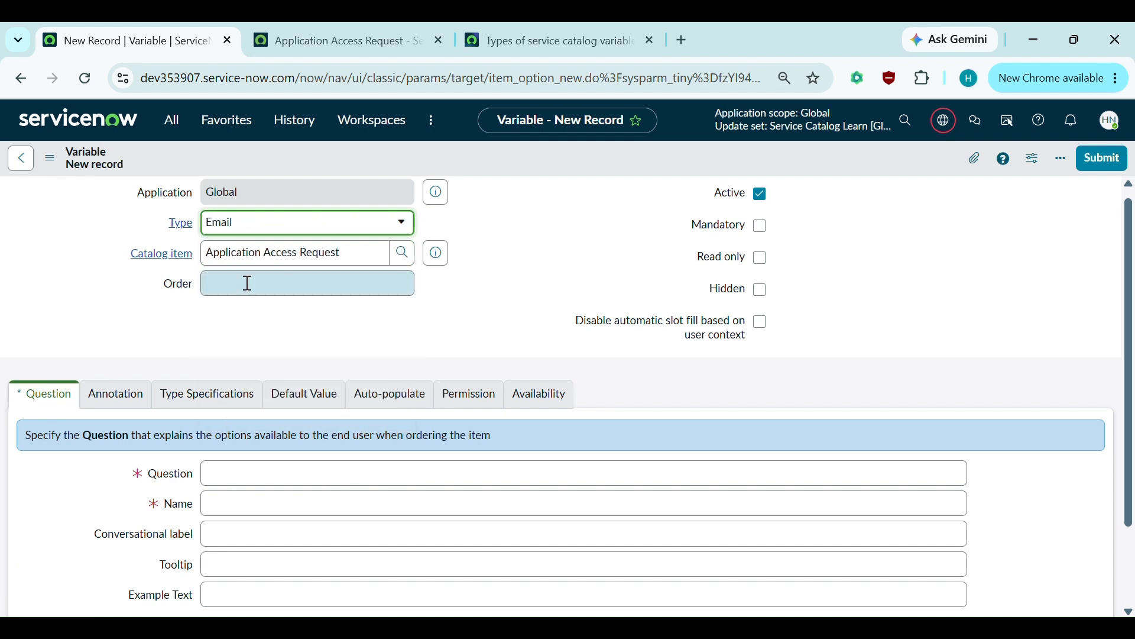
left_click(224, 363)
scroll(225, 363, "down", 1)
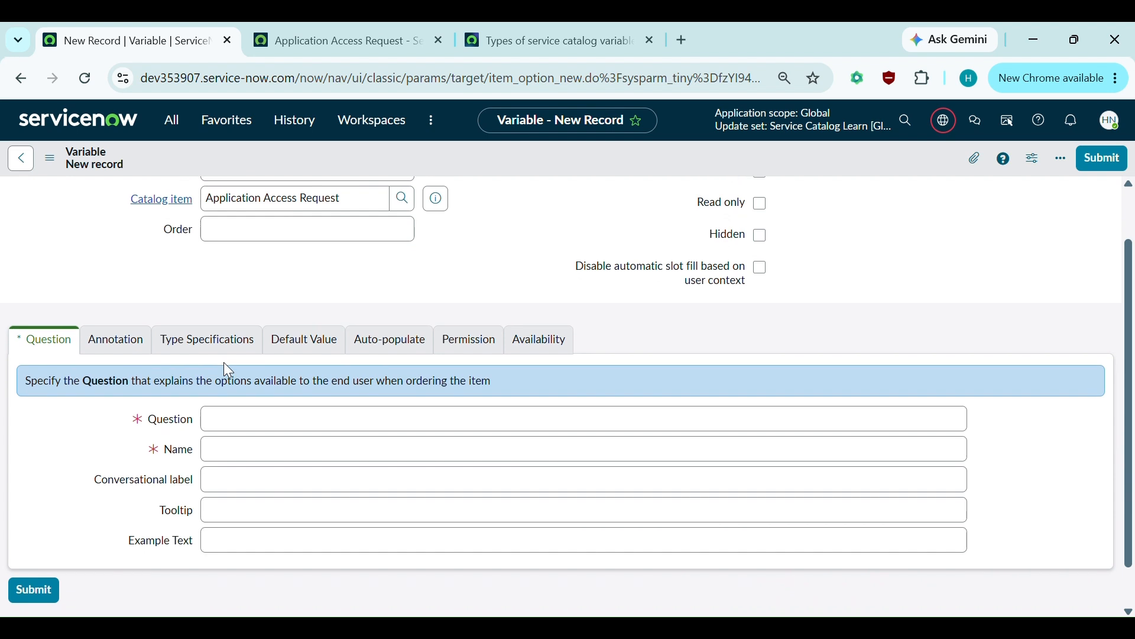
scroll(224, 363, "up", 1)
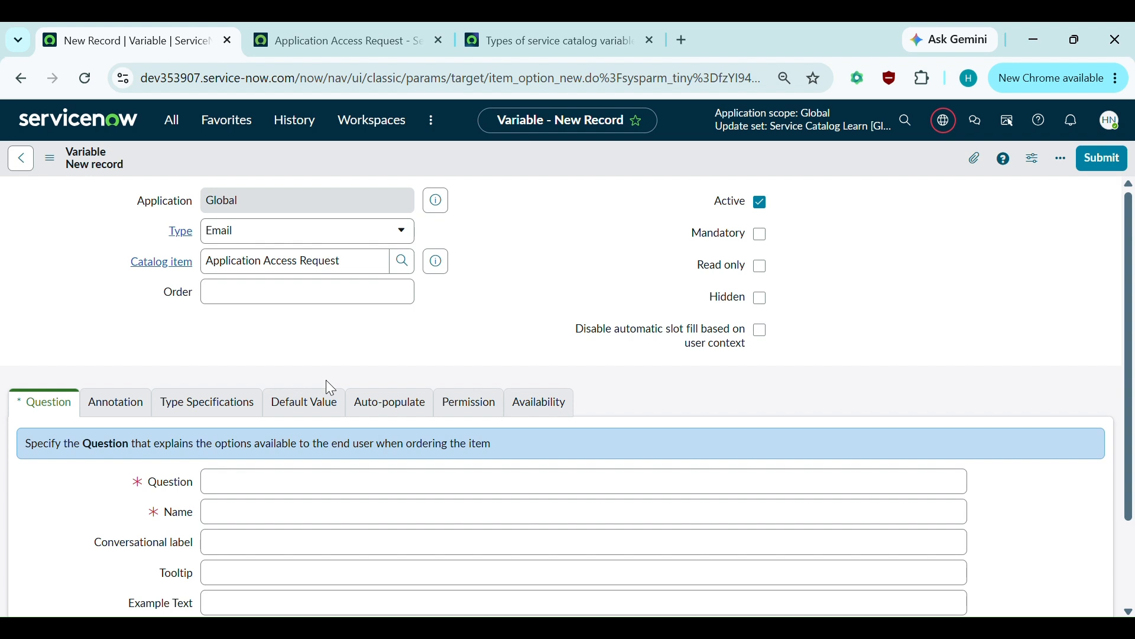
left_click(227, 481)
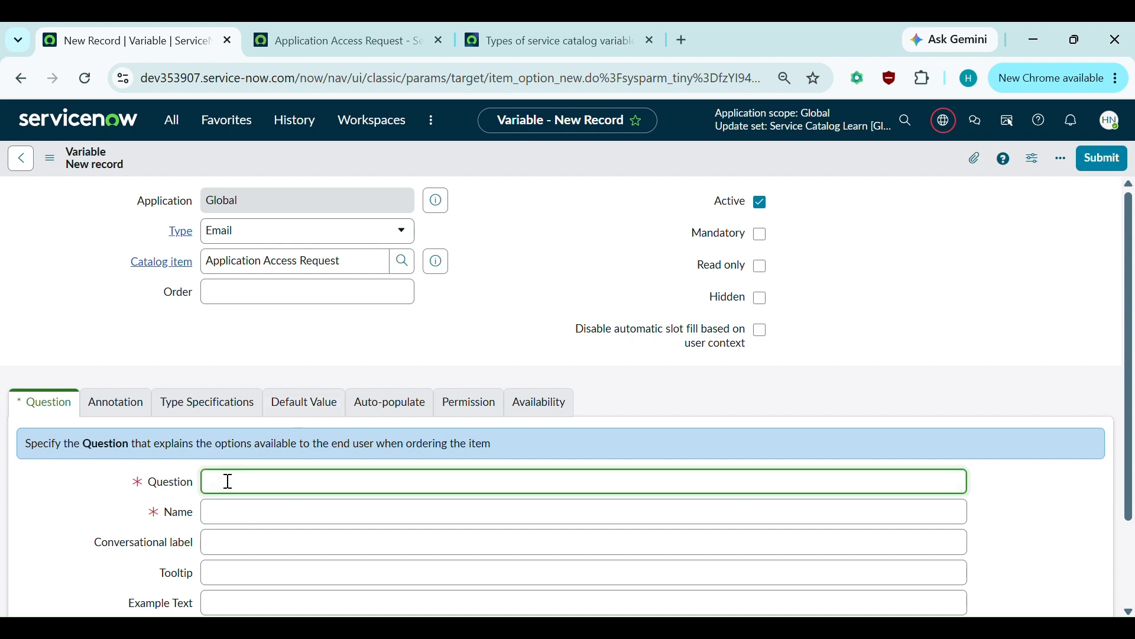
type("Business")
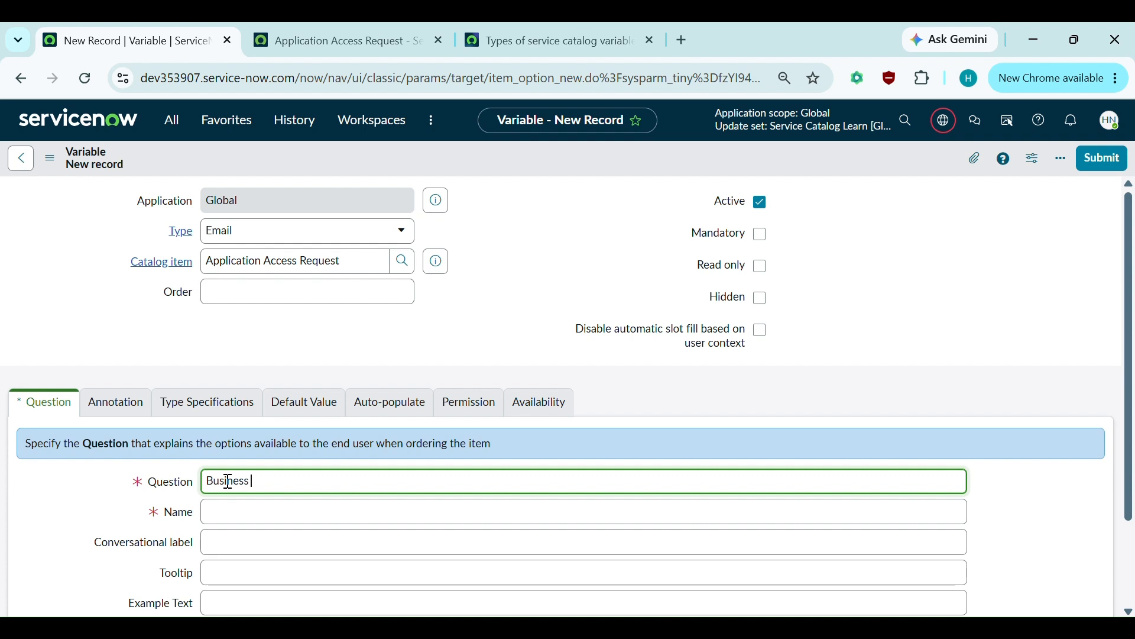
type(" Email")
left_click(474, 347)
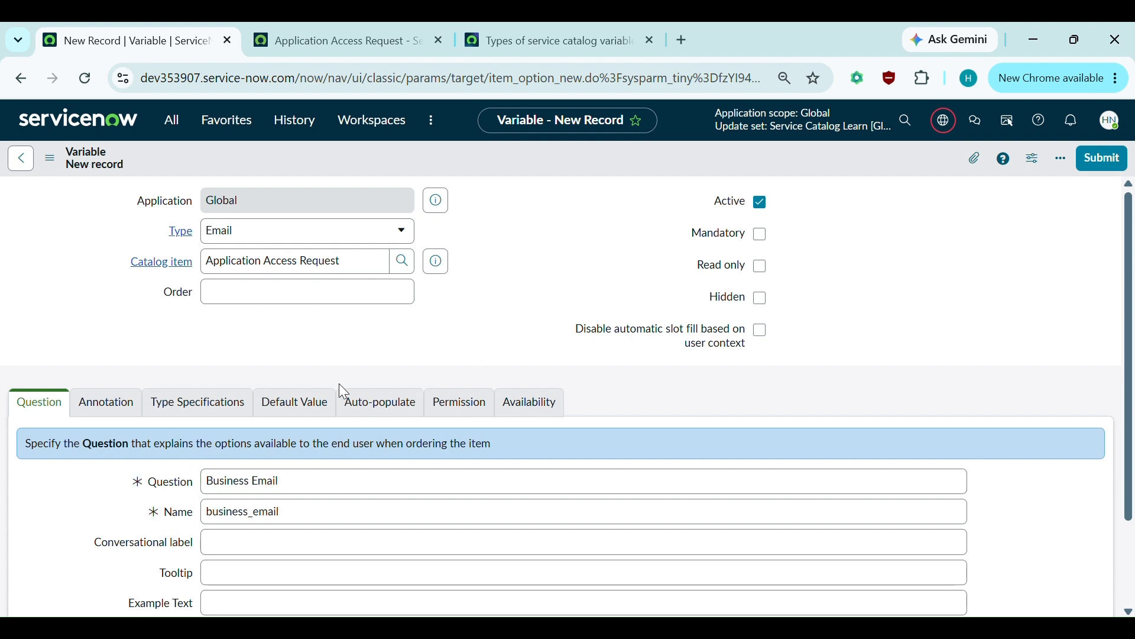
key("ctrl+s")
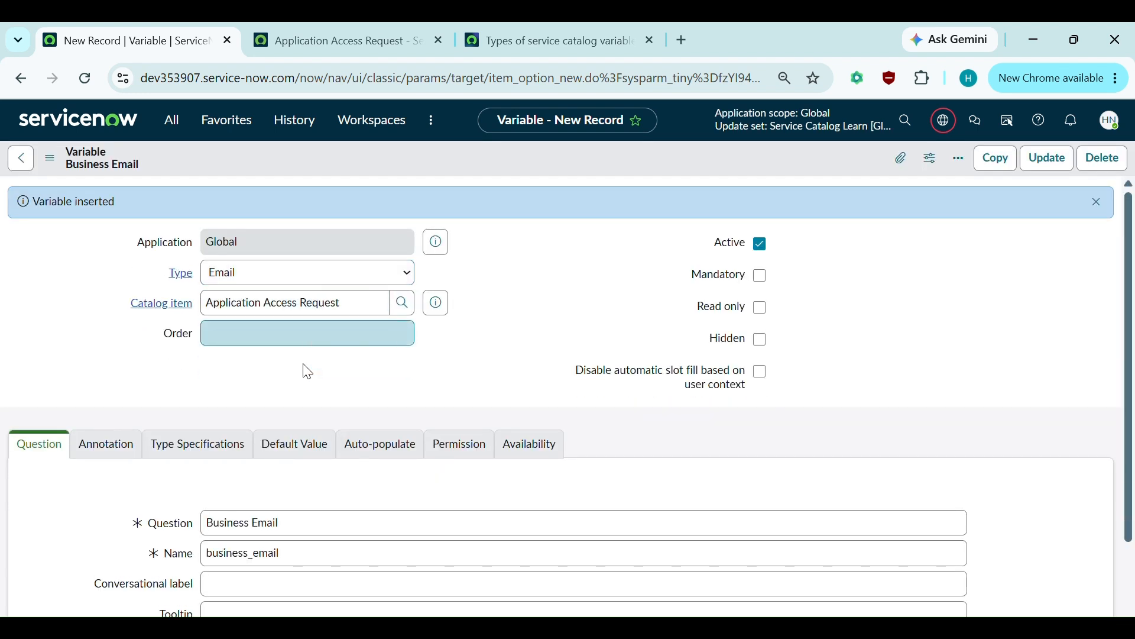
- Set the Business Email variable's order to 200, save, and go to the portal page
left_click(281, 336)
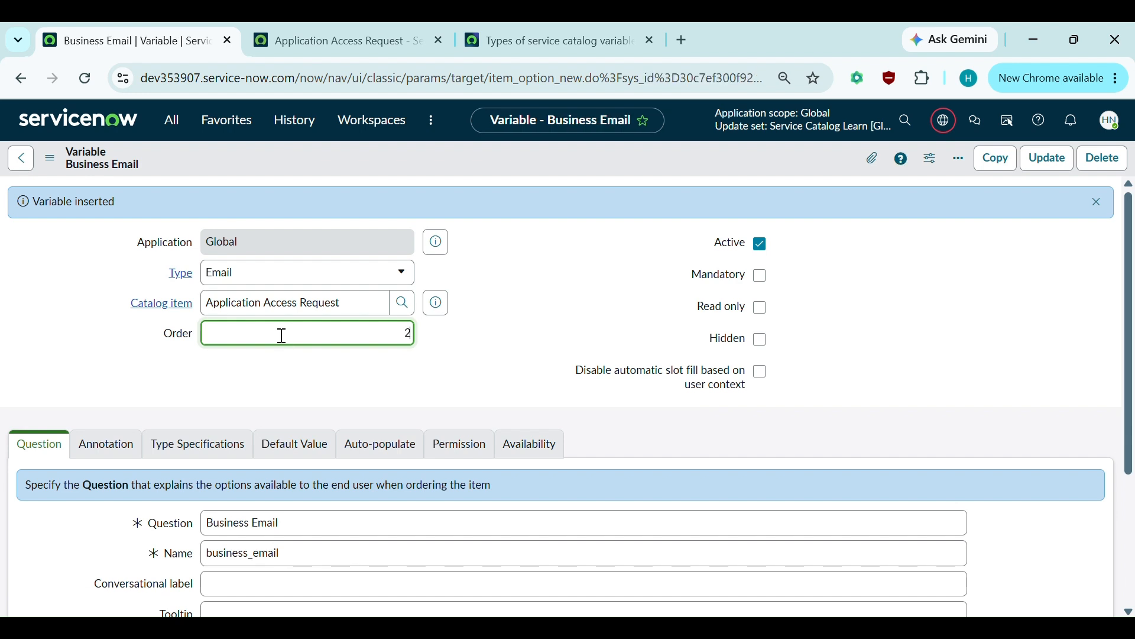
type("200")
key("ctrl+s")
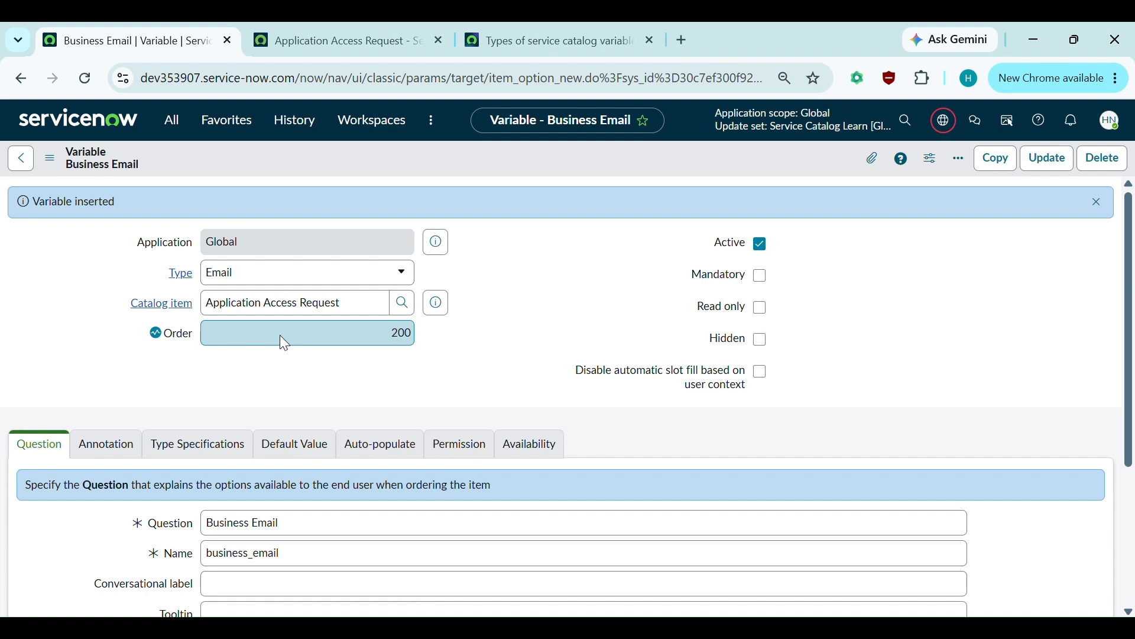
key("ctrl+Tab")
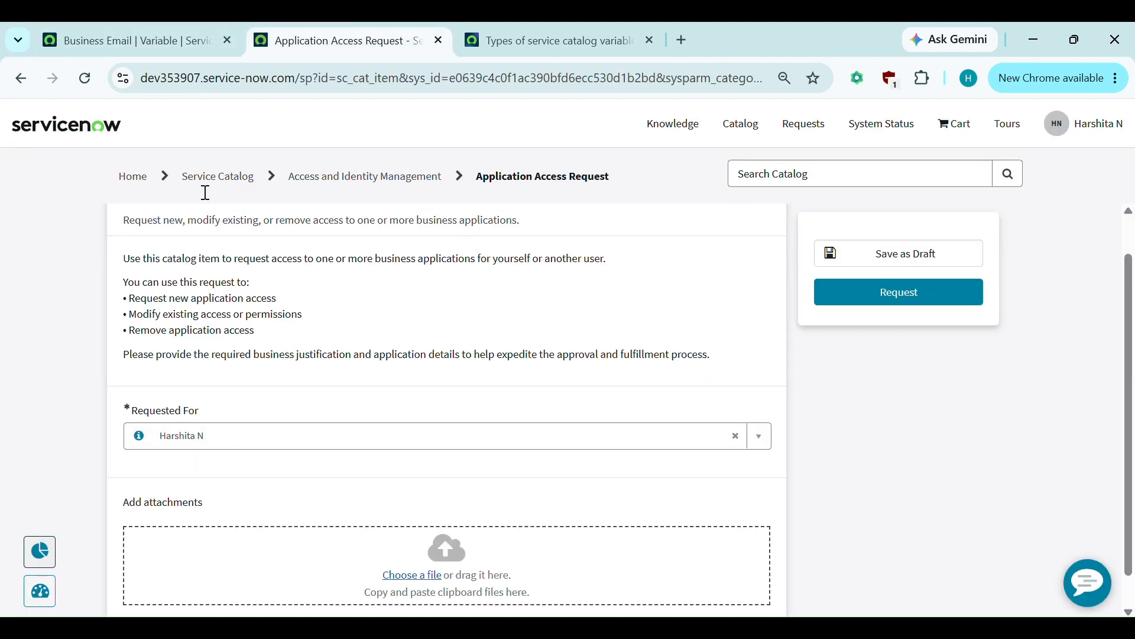
- On the reloaded portal, submit 'abscagdyeduw' as Business Email and see the invalid email address error
left_click(90, 87)
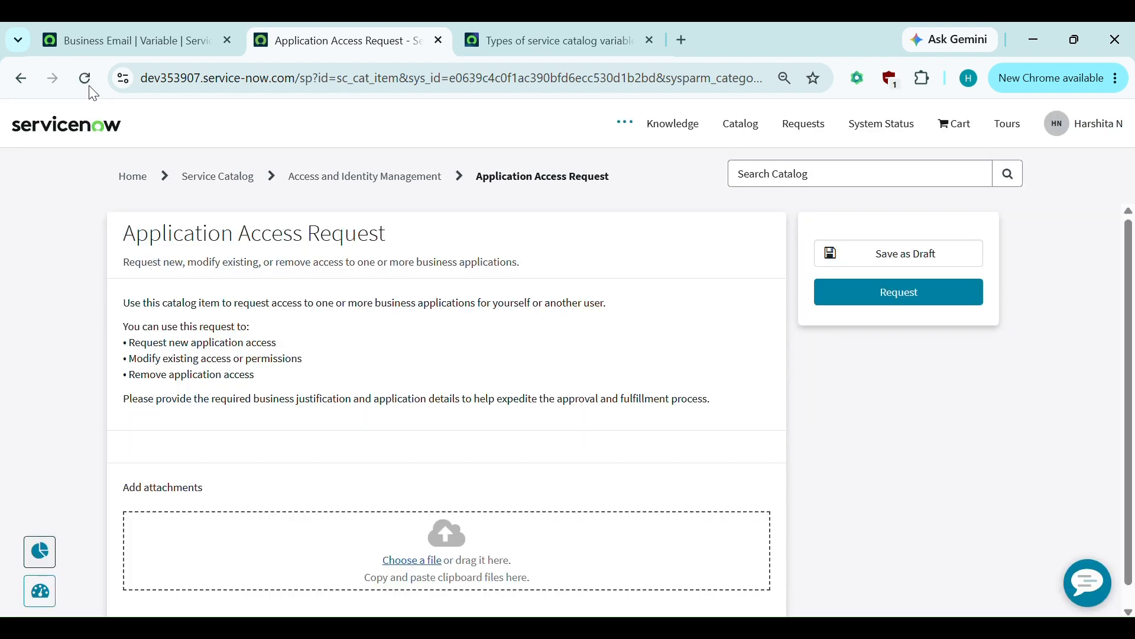
scroll(384, 385, "down", 1)
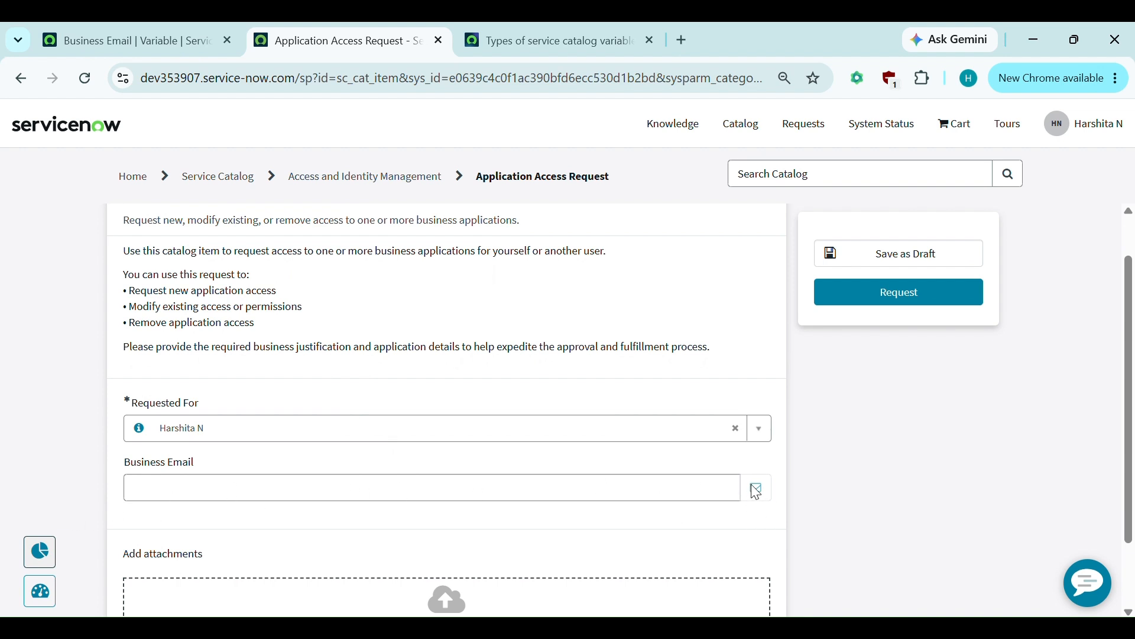
left_click(182, 482)
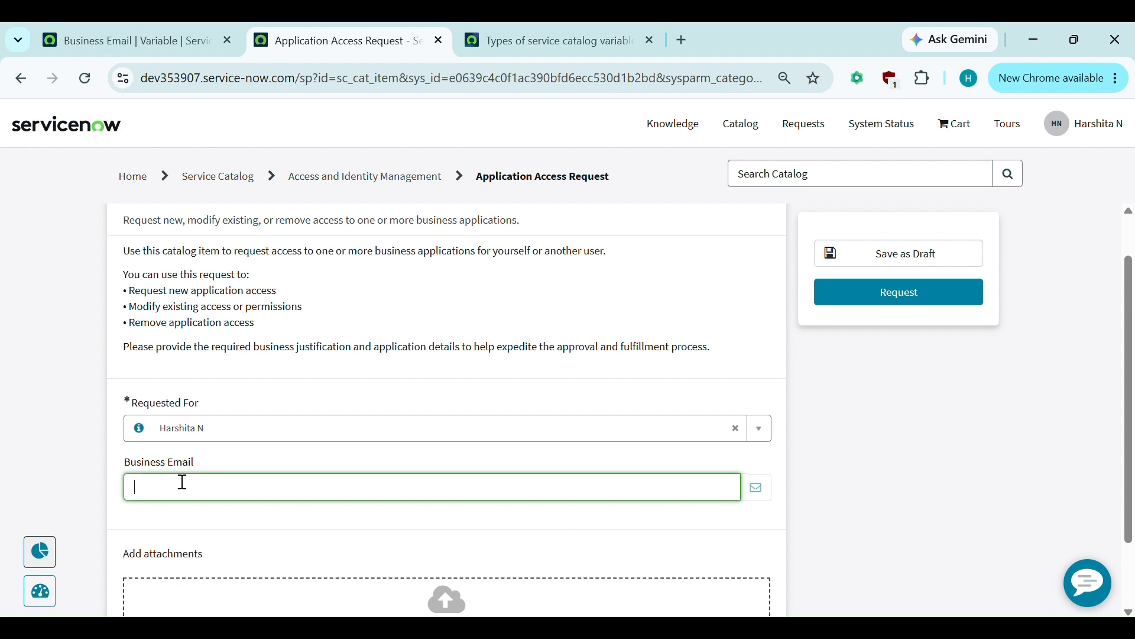
type("abscagdyeduw")
left_click(362, 545)
left_click(933, 292)
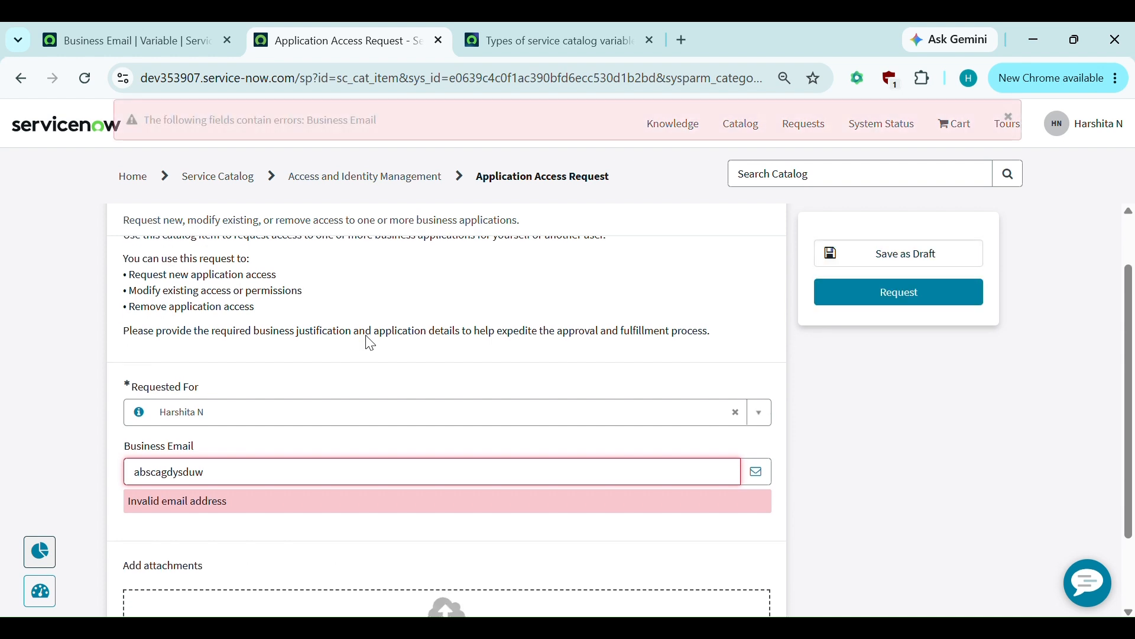
scroll(342, 429, "down", 1)
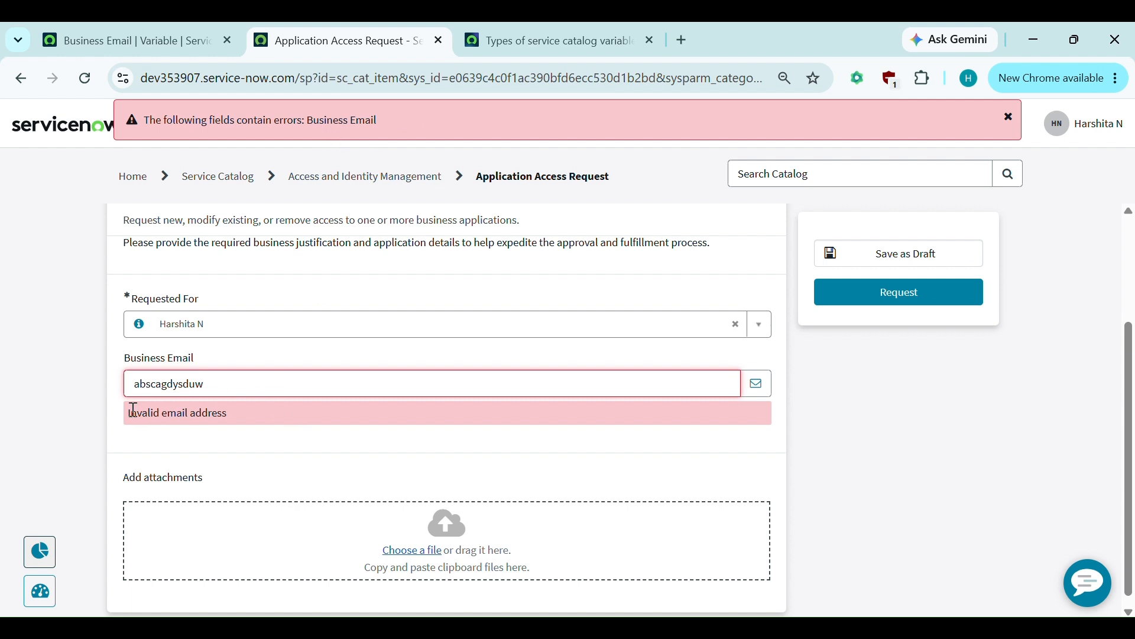
left_click_drag(130, 409, 120, 385)
- Clear the invalid Business Email entry and return to the variable record
left_click(260, 409)
left_click(222, 379)
key("BackSpace")
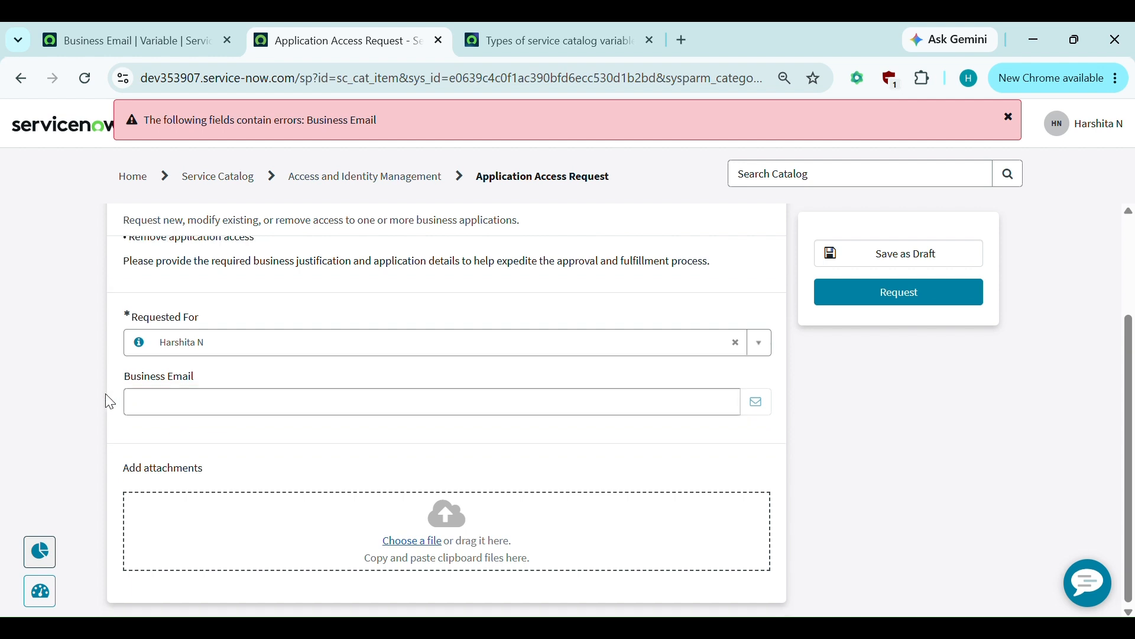
left_click(181, 408)
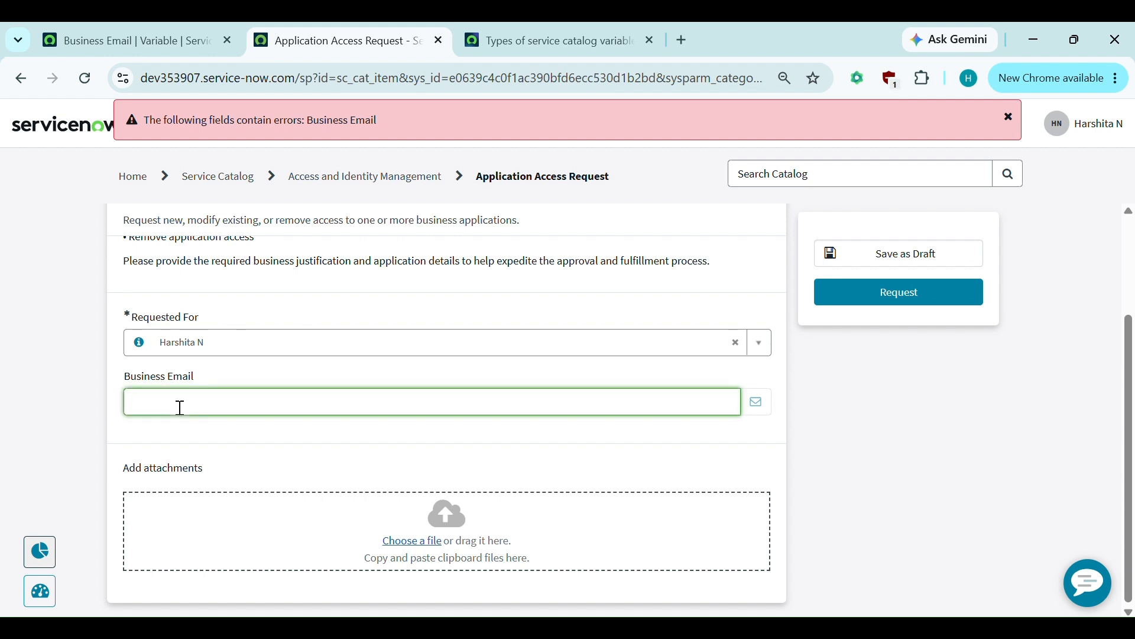
left_click(138, 32)
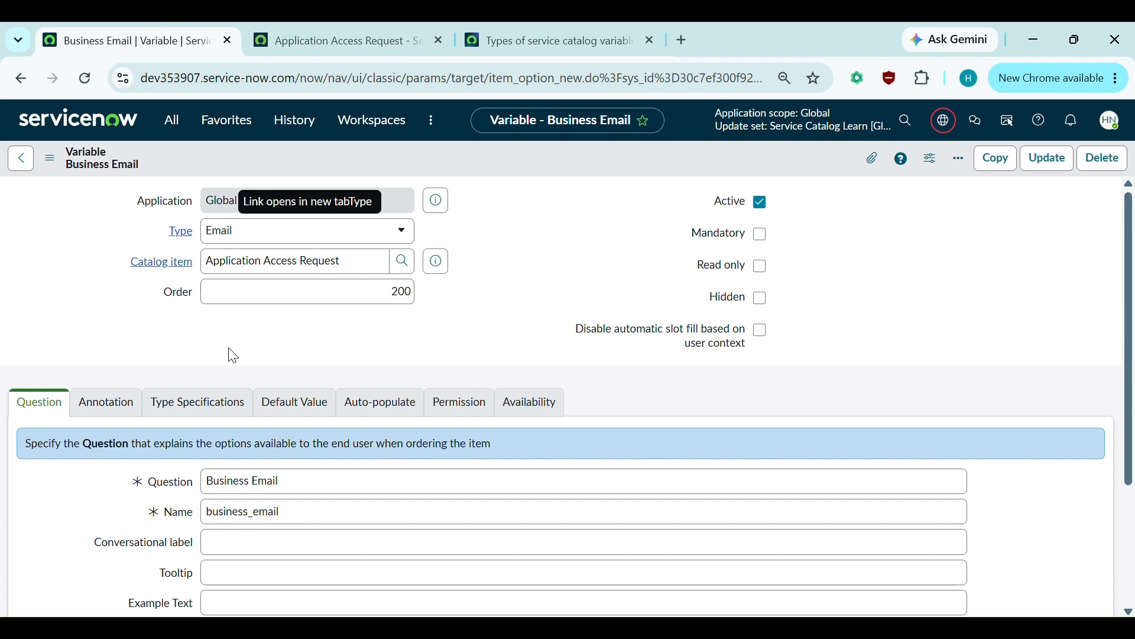
- Create a new Application Access Request variable with order 300 and question 'Contact Number'
left_click(28, 163)
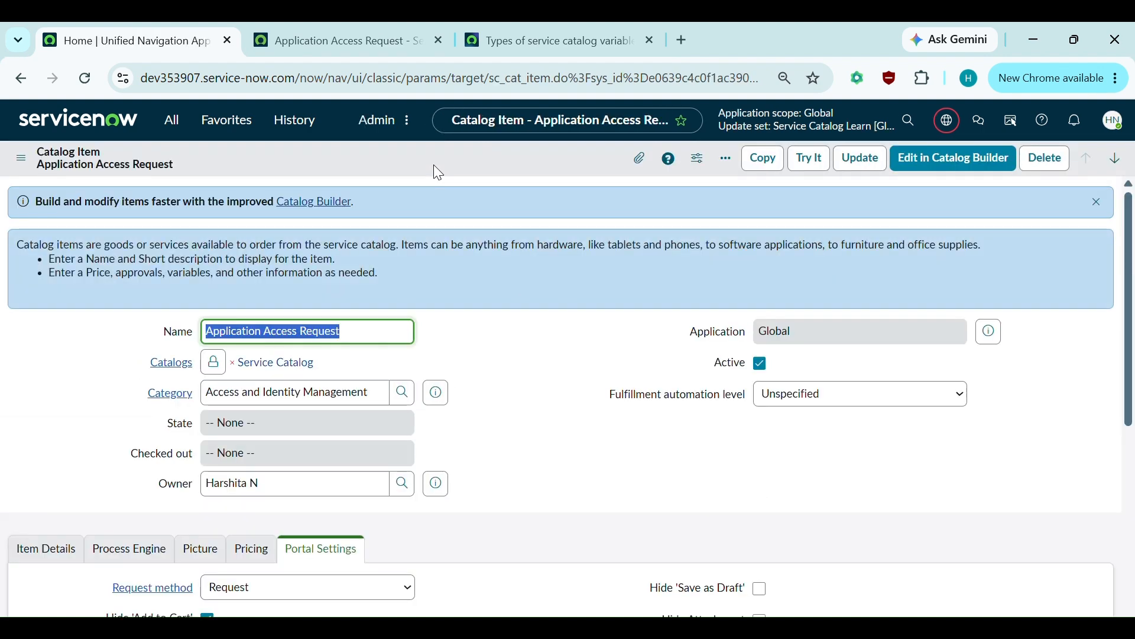
scroll(442, 357, "down", 9)
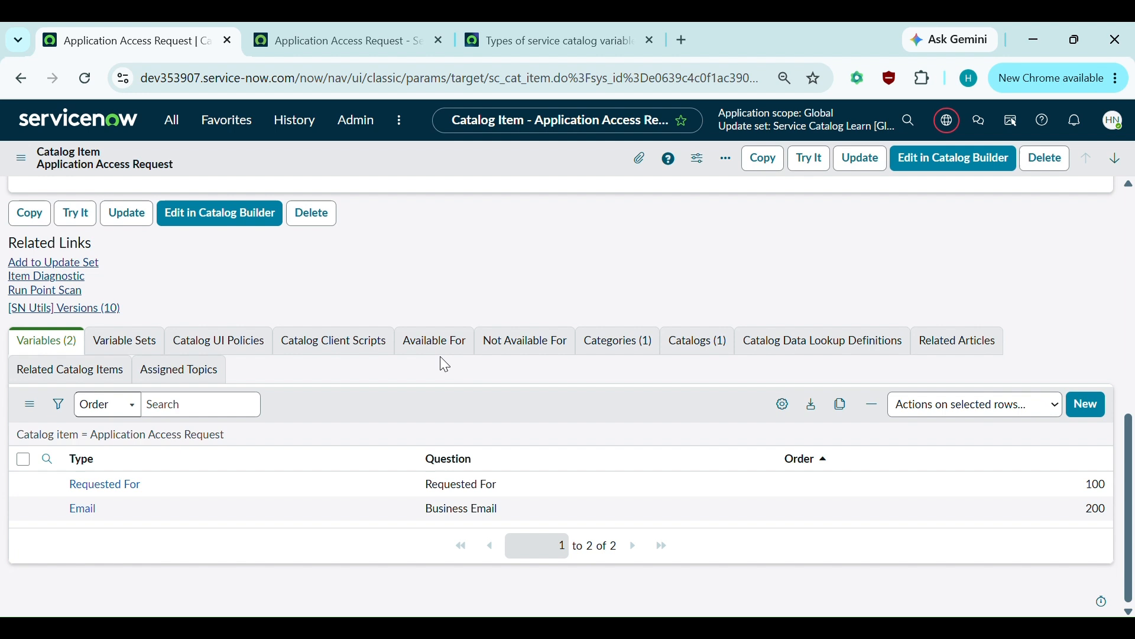
left_click(1075, 407)
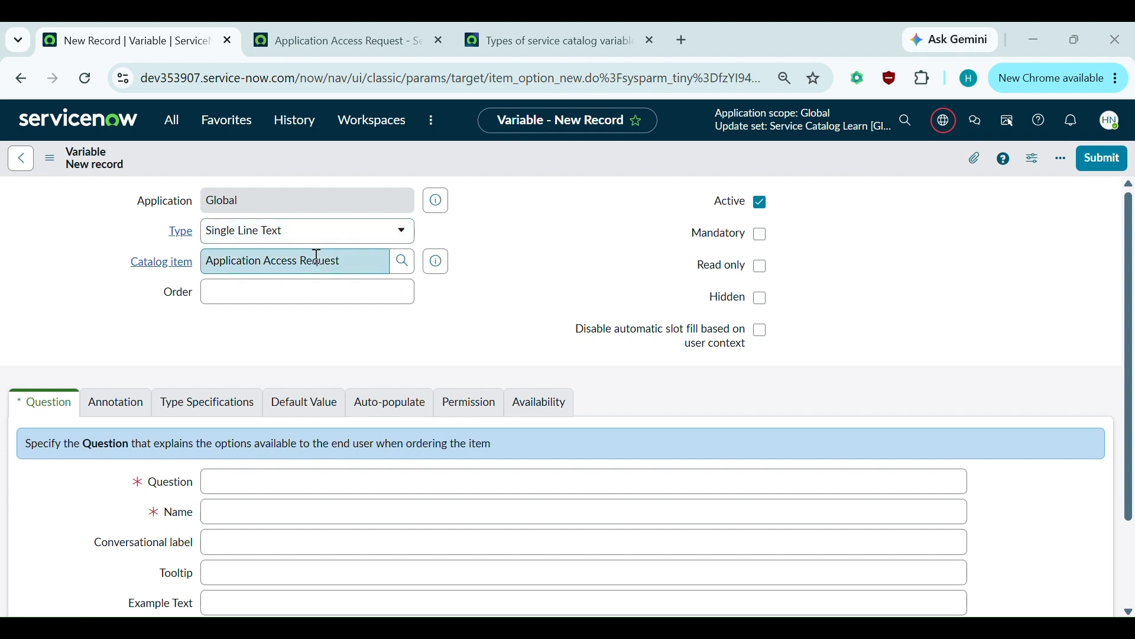
left_click(337, 302)
type("300")
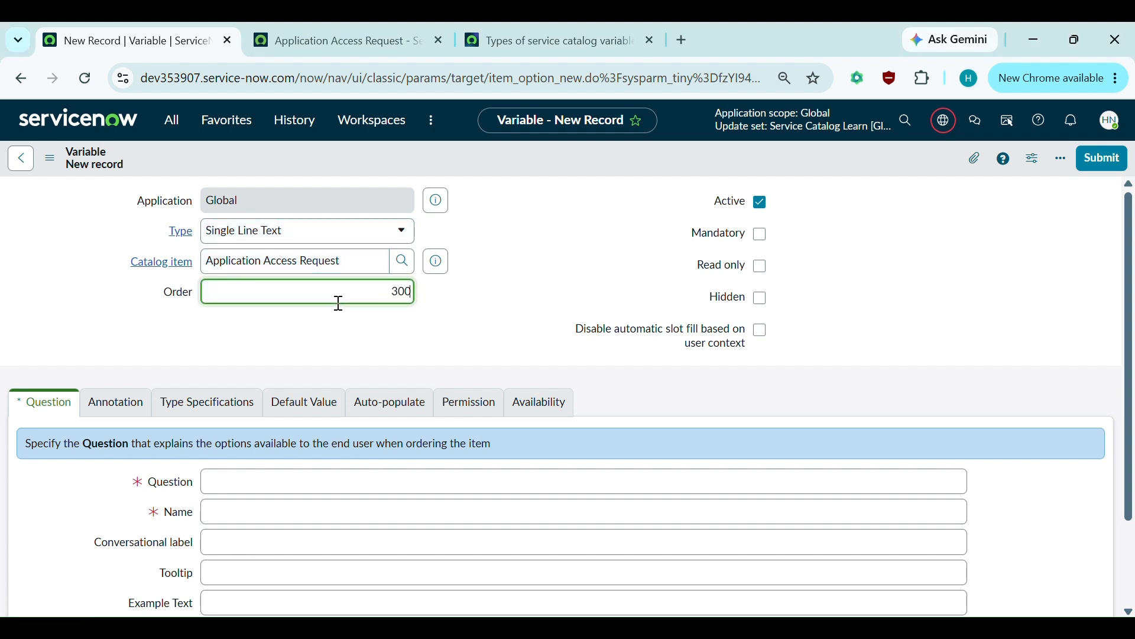
left_click(232, 484)
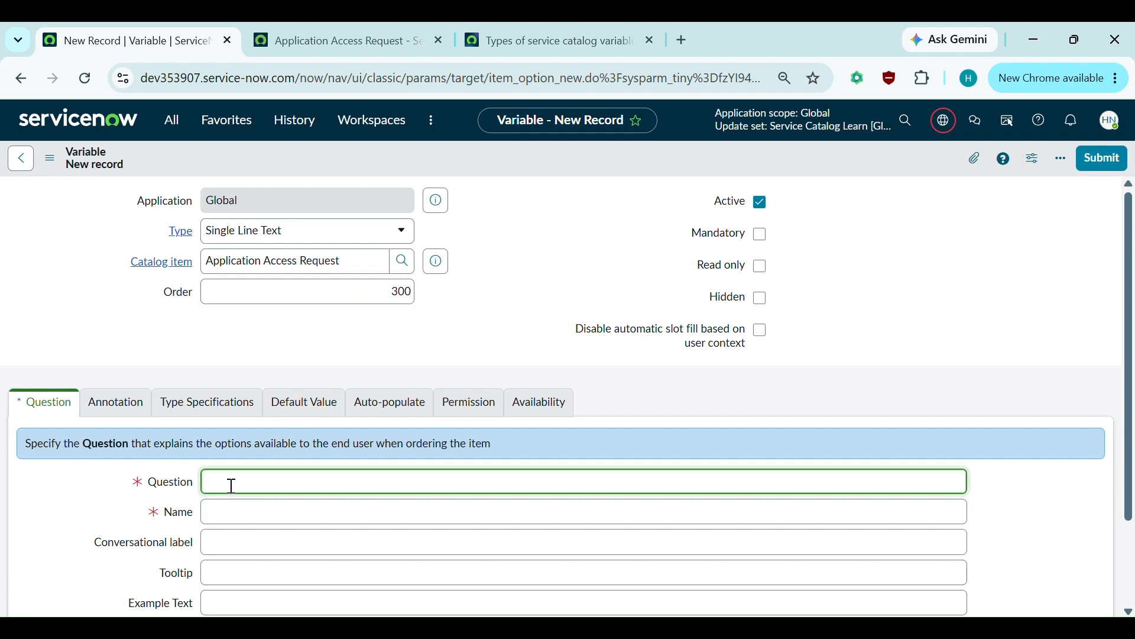
type("Contact Number")
left_click(471, 346)
scroll(471, 346, "down", 1)
scroll(471, 346, "up", 1)
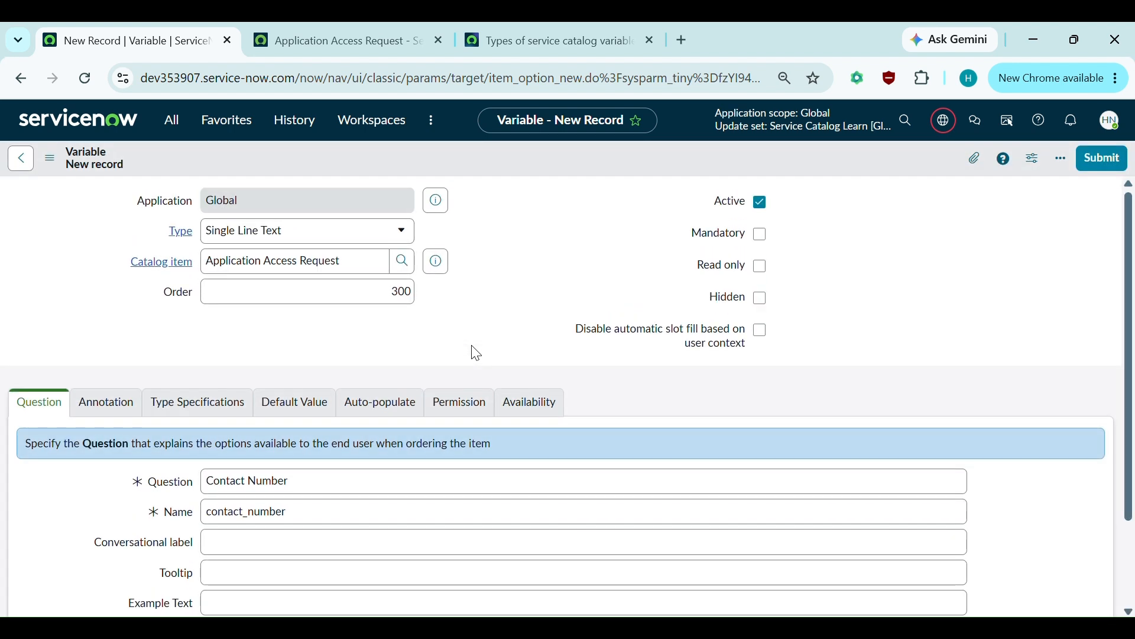
- Reload the portal and enter 'abcdshdg' in Contact Number, which is accepted without error
key("ctrl+Tab")
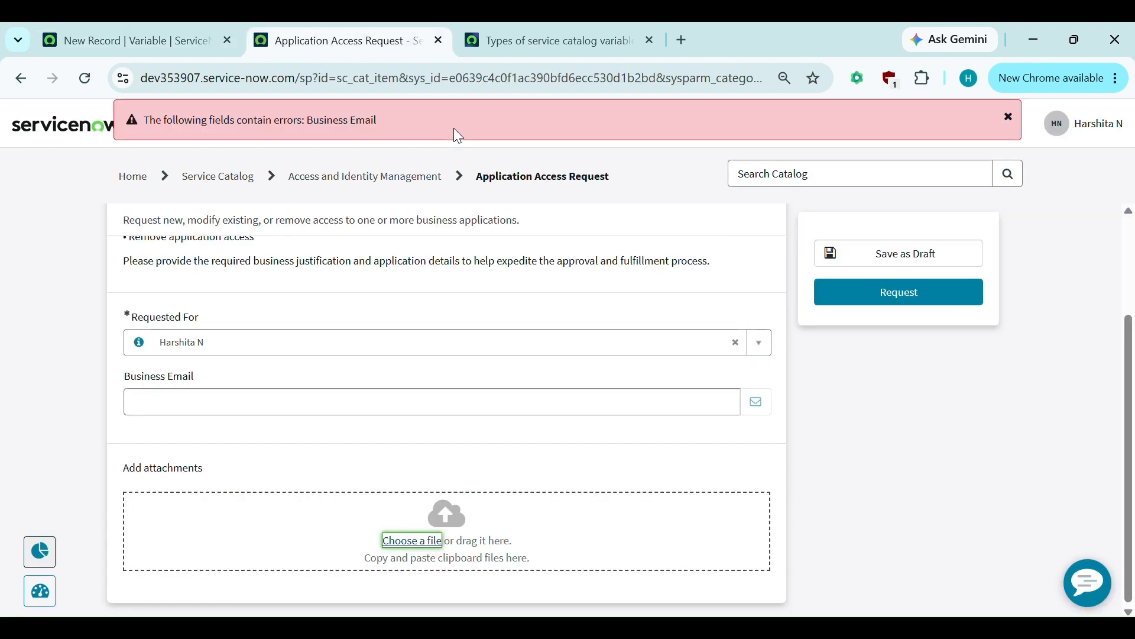
left_click(85, 72)
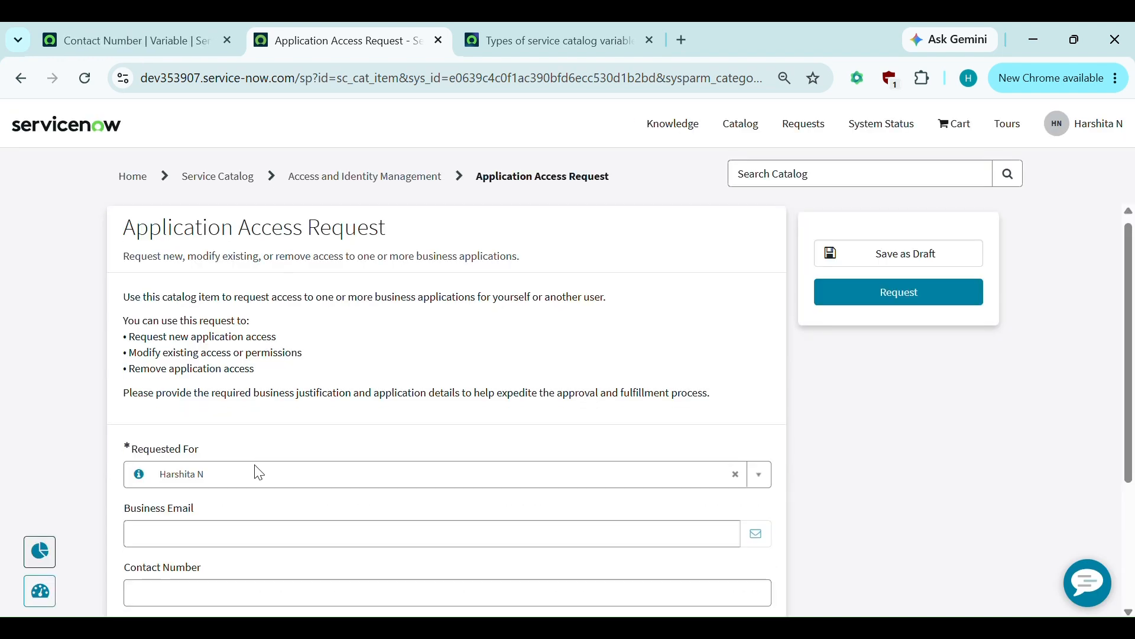
scroll(259, 473, "down", 2)
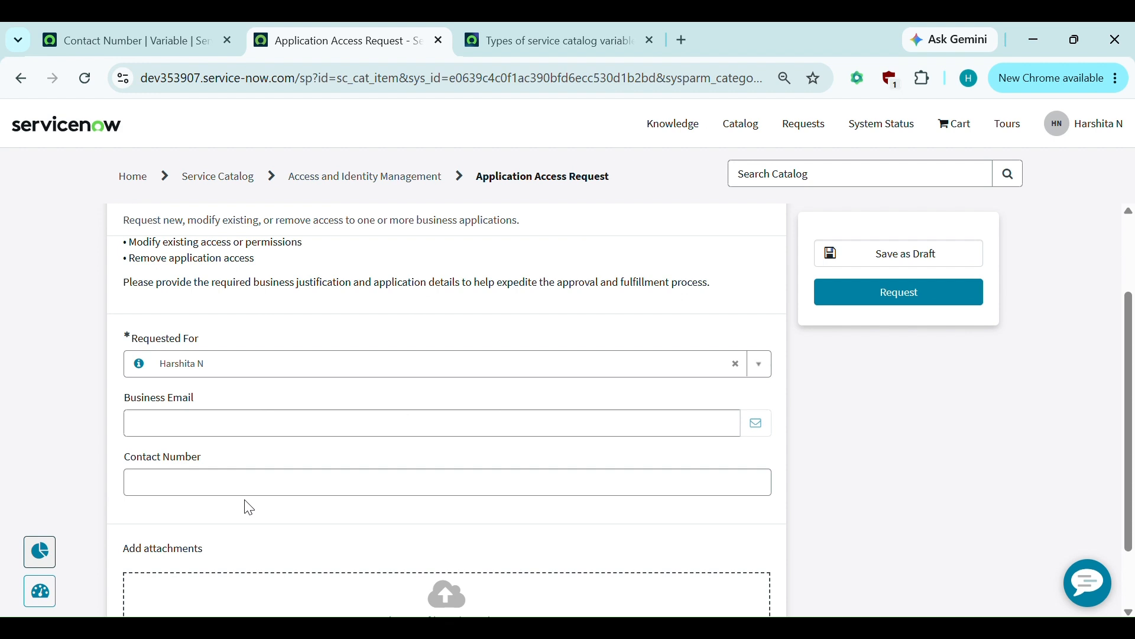
left_click(184, 488)
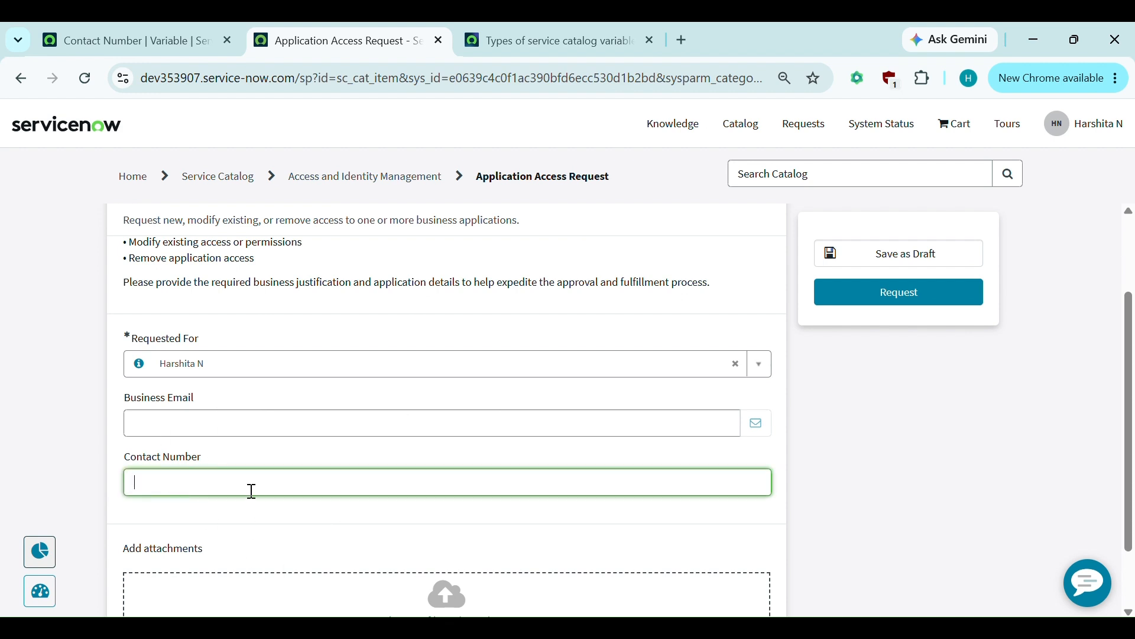
type("abcdshdg")
left_click(921, 406)
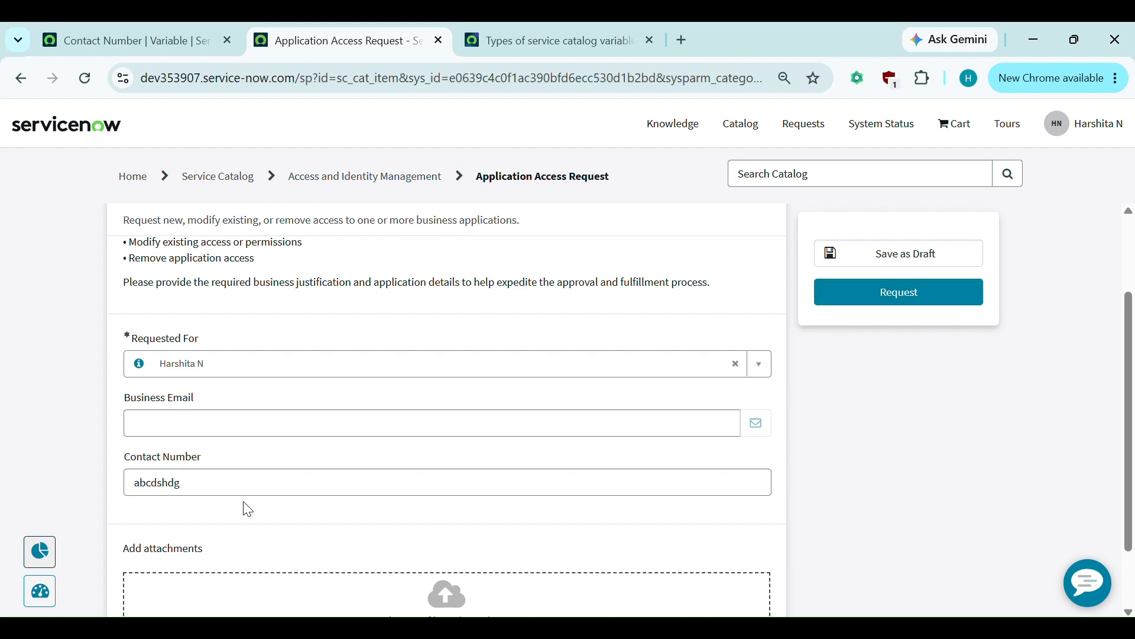
- Select the entered letters and return to the Contact Number variable record
left_click(238, 482)
left_click_drag(228, 480, 114, 472)
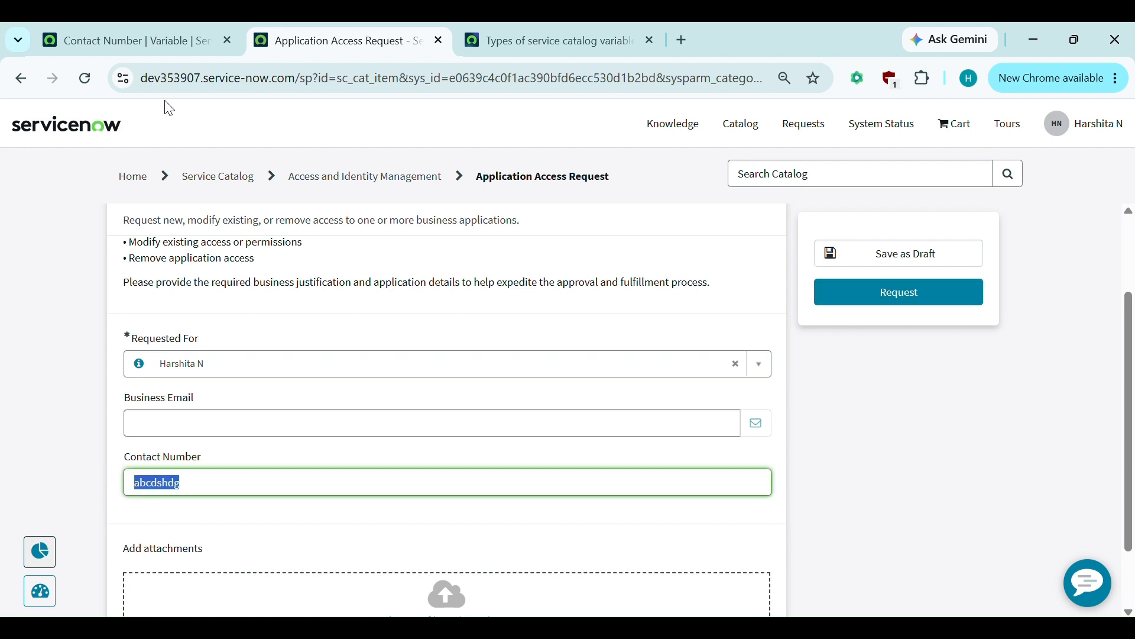
left_click(165, 52)
scroll(324, 360, "down", 1)
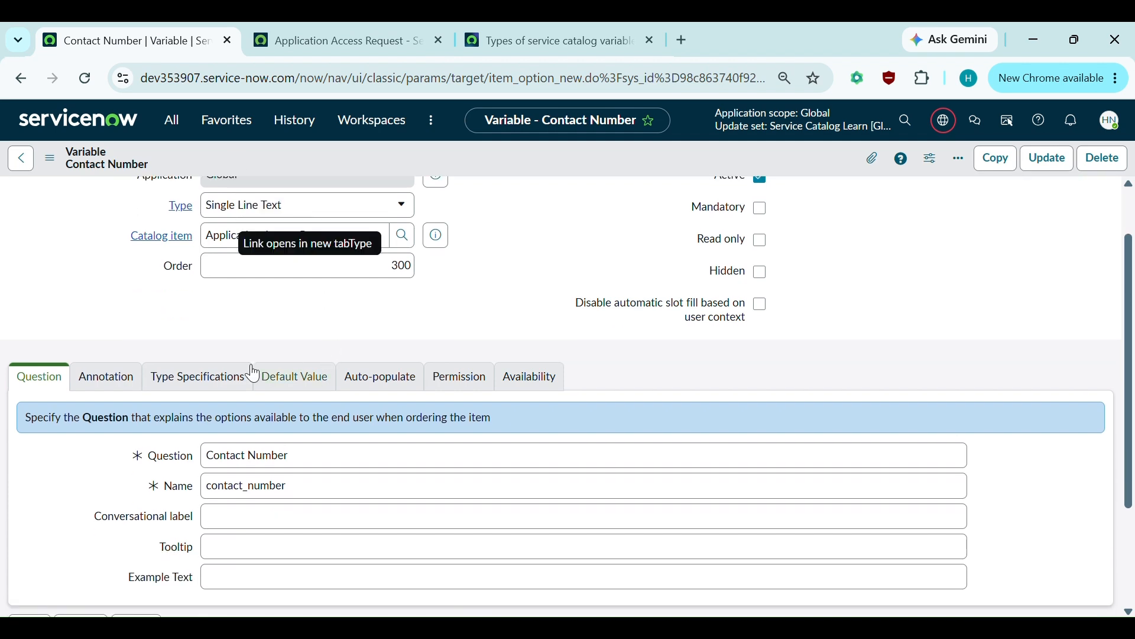
- Set the Contact Number variable's Validation Regex to Number in Type Specifications
left_click(121, 380)
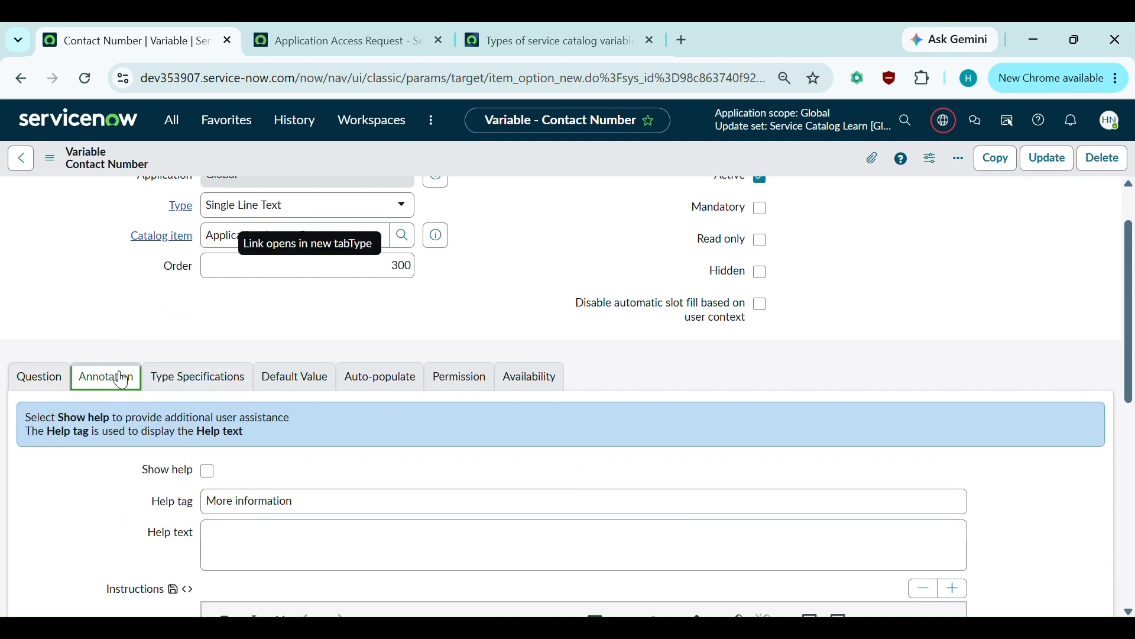
left_click(198, 377)
scroll(200, 377, "down", 1)
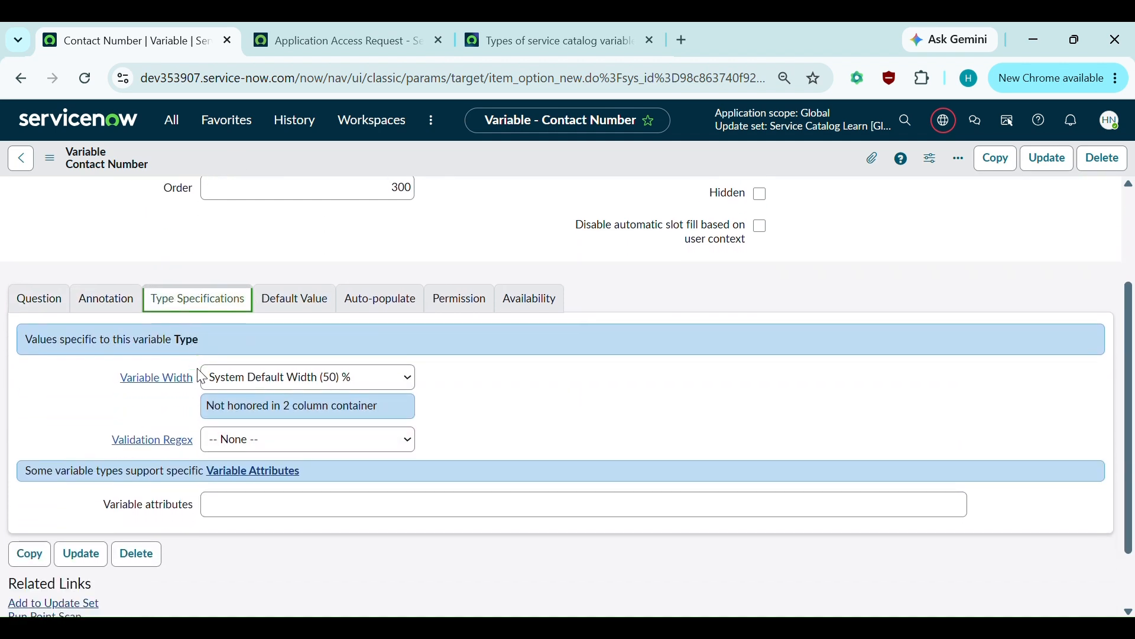
left_click(269, 439)
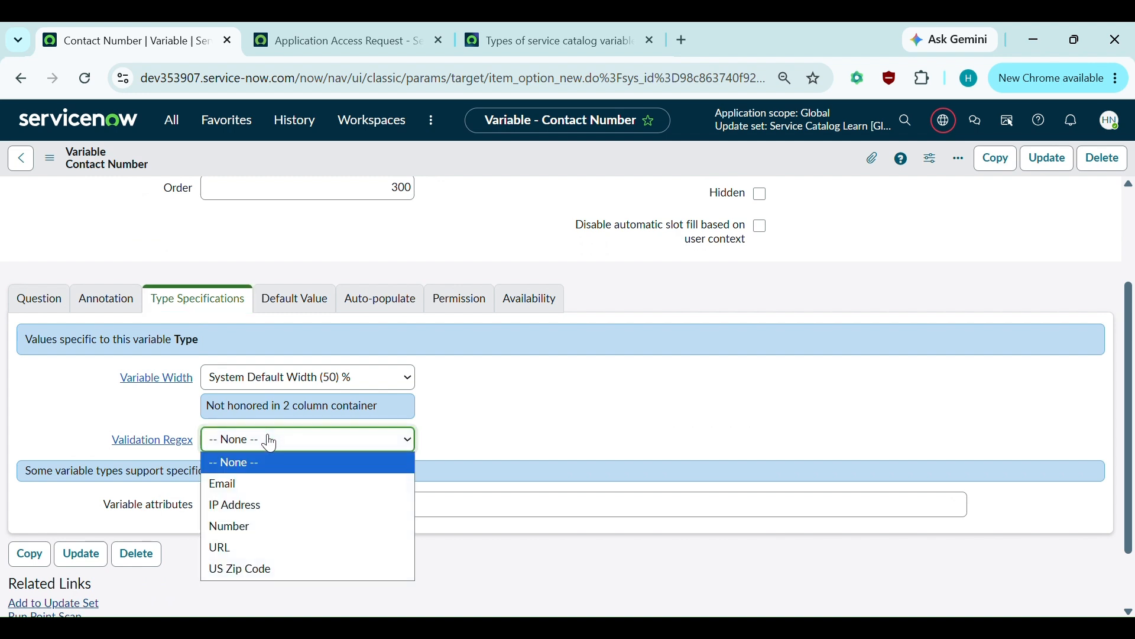
left_click(231, 525)
left_click(320, 220)
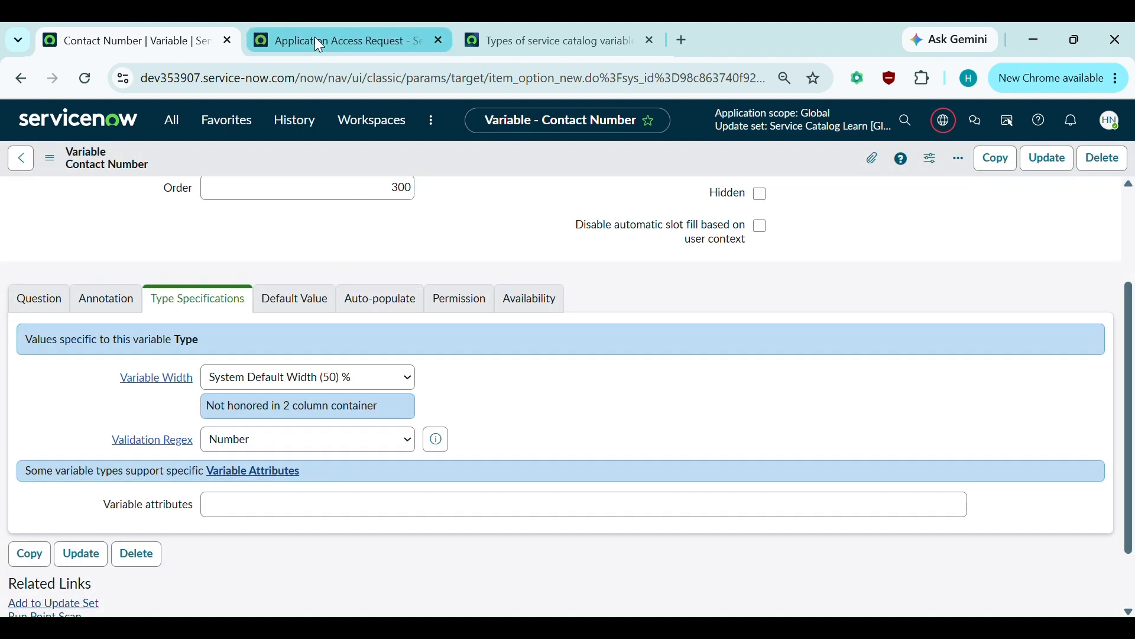
- Reload the portal form and enter 'svdjhasd' in Contact Number to get 'Not a number'
left_click(319, 41)
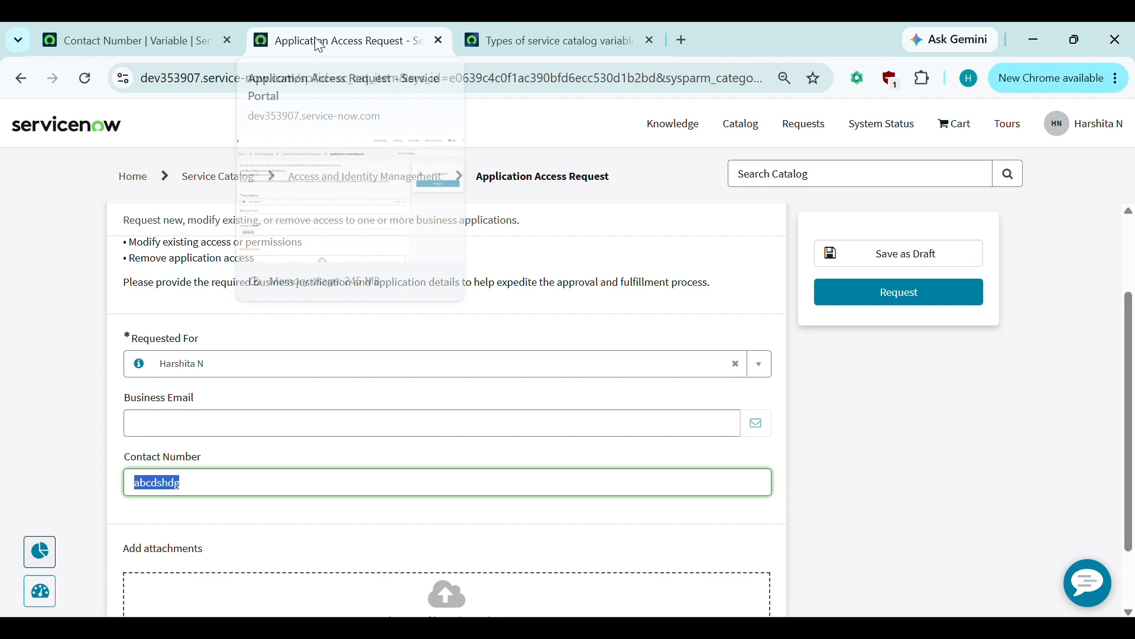
left_click(88, 78)
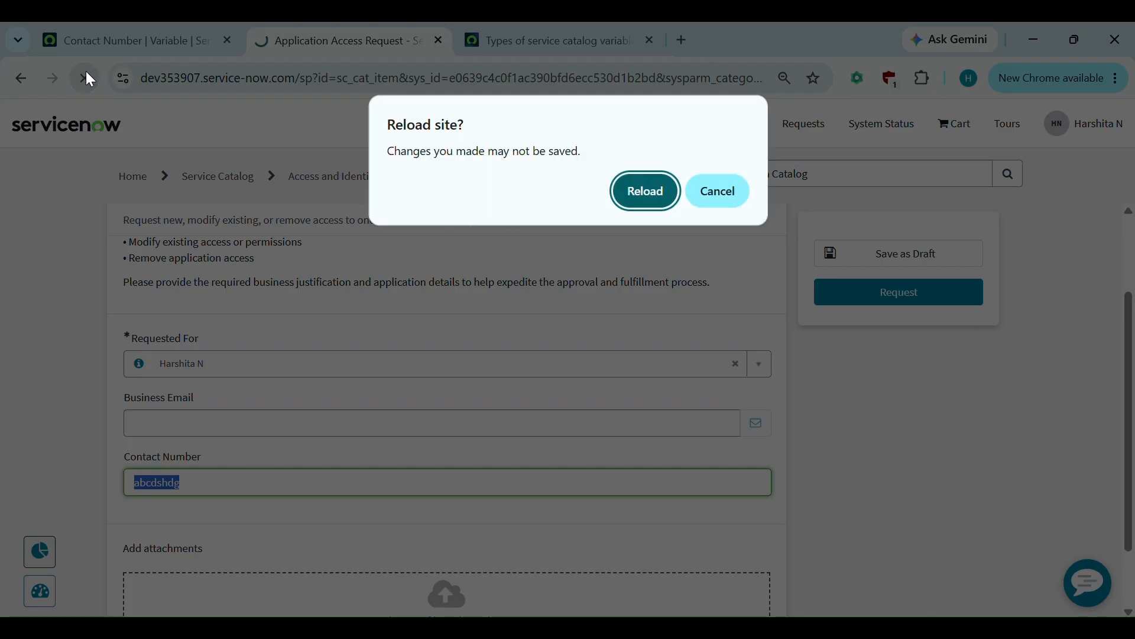
left_click(644, 194)
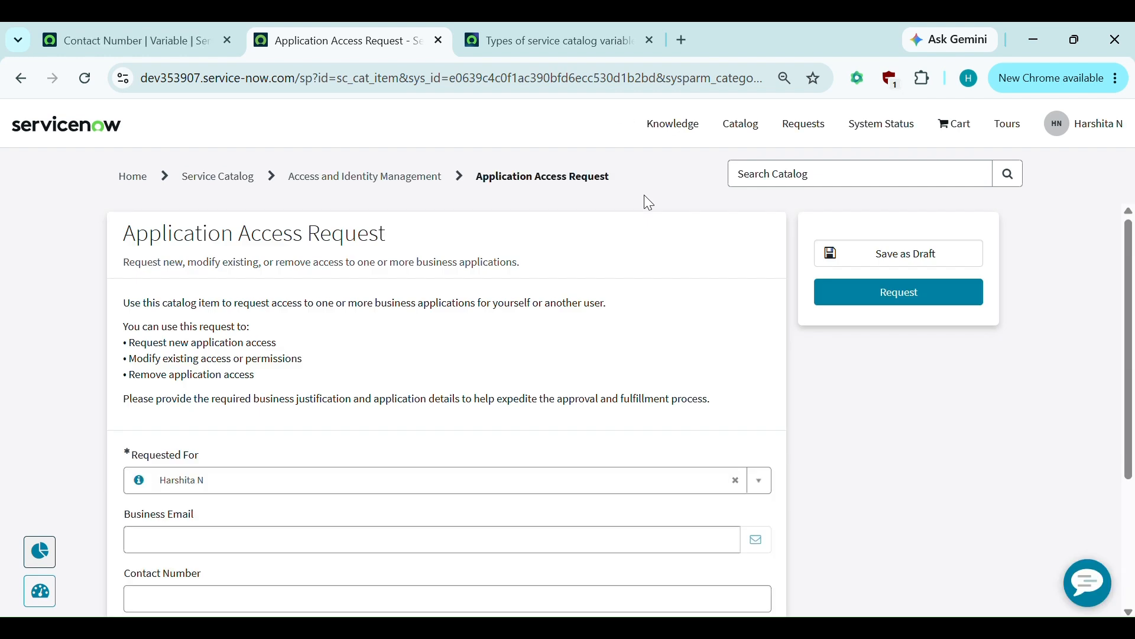
scroll(472, 392, "down", 2)
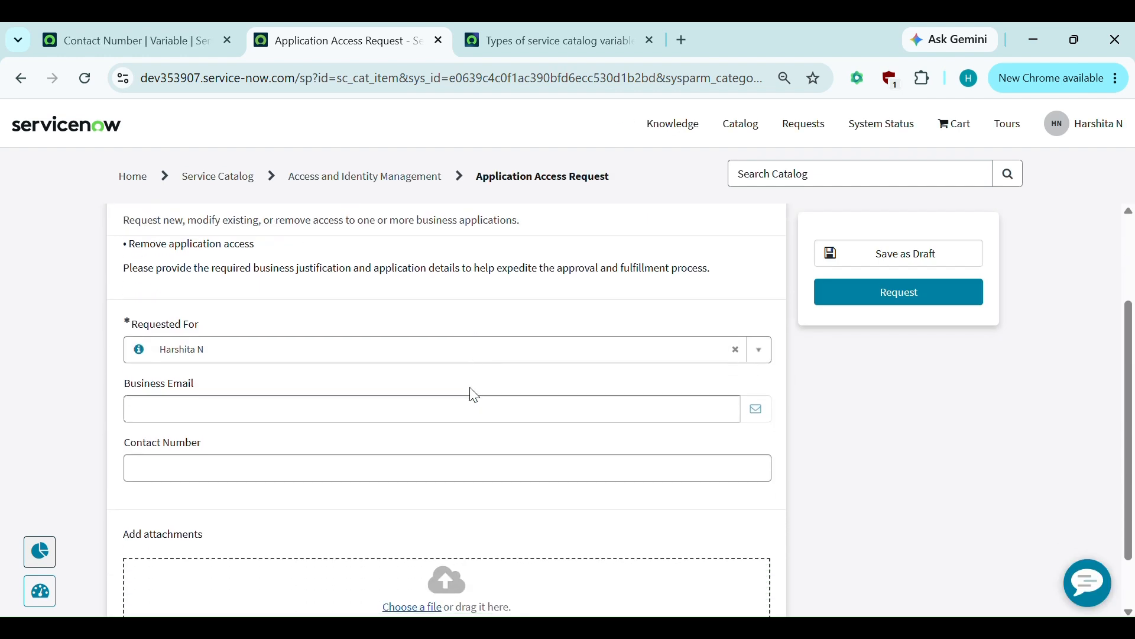
left_click(198, 464)
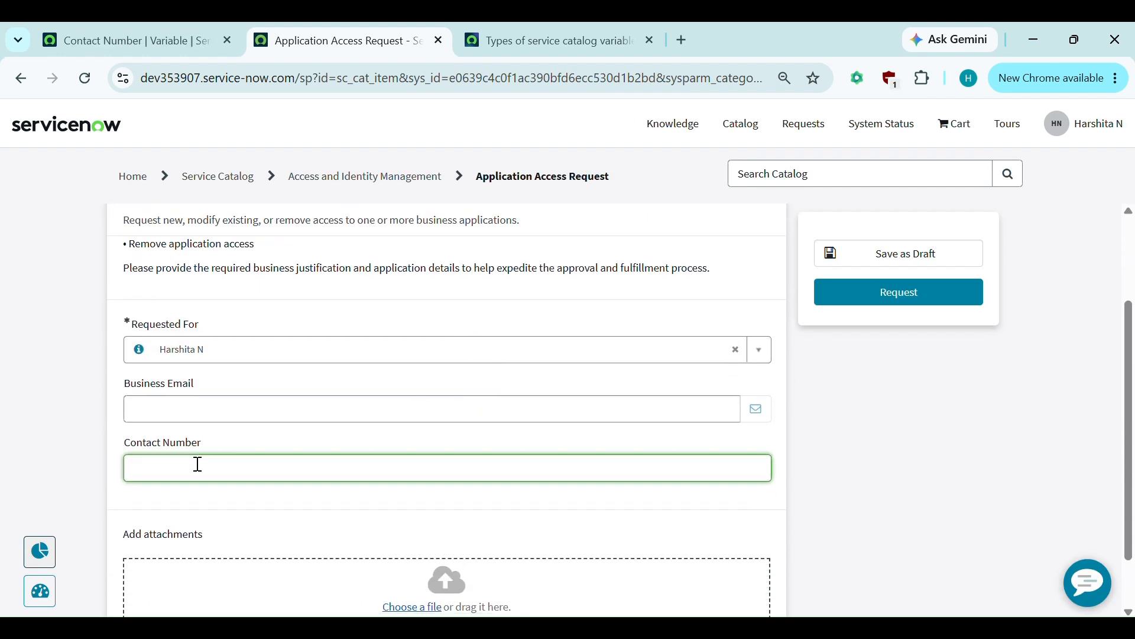
type("svdjhasdg")
left_click(265, 514)
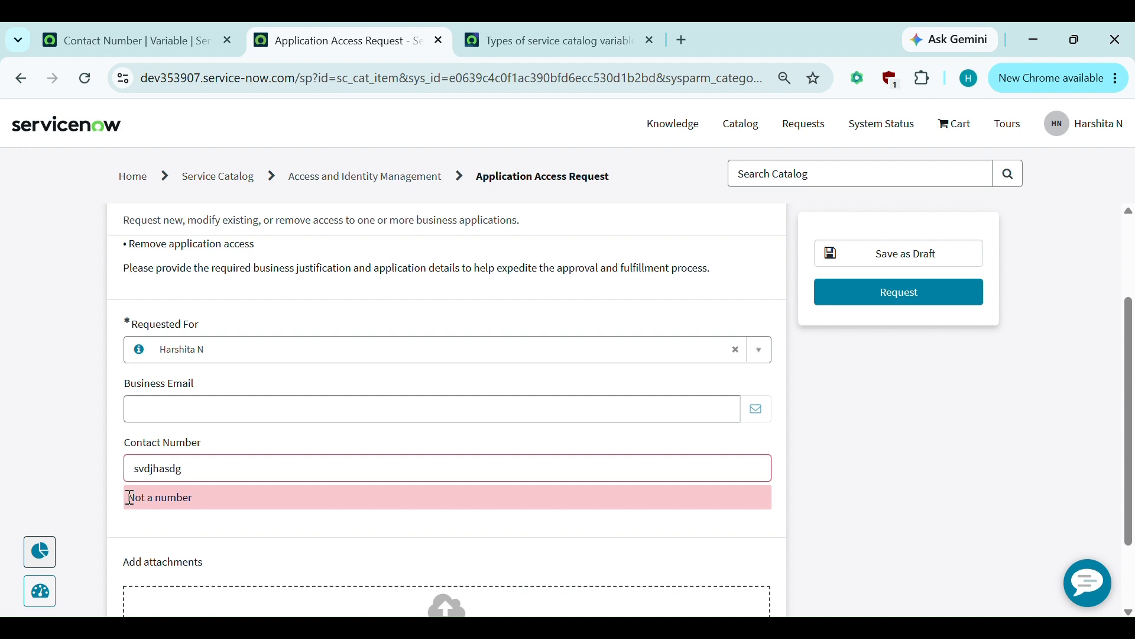
- Replace the Contact Number entry with digits, 09029019 and then 9201909, to confirm it validates
key("ctrl+a")
type("09029019")
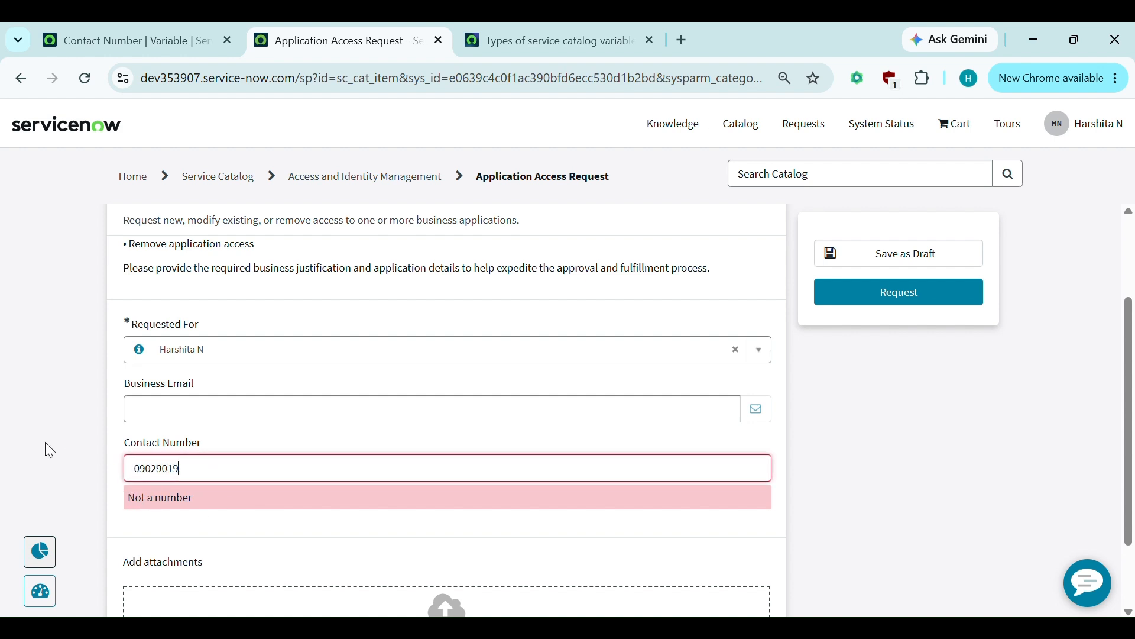
left_click(92, 484)
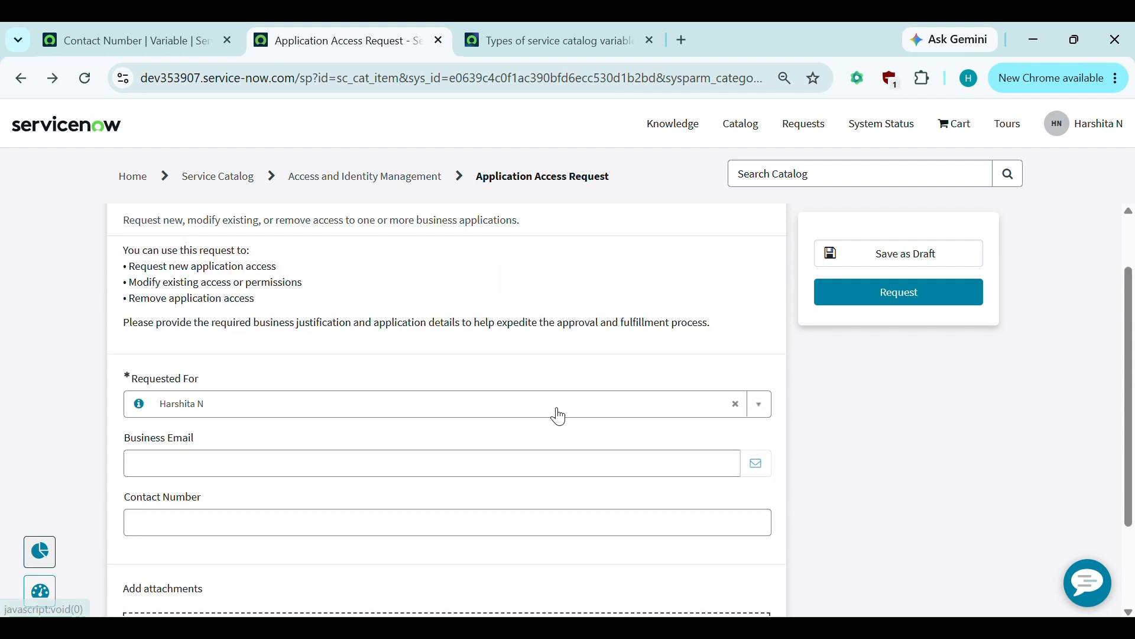
scroll(555, 414, "down", 1)
scroll(556, 426, "up", 1)
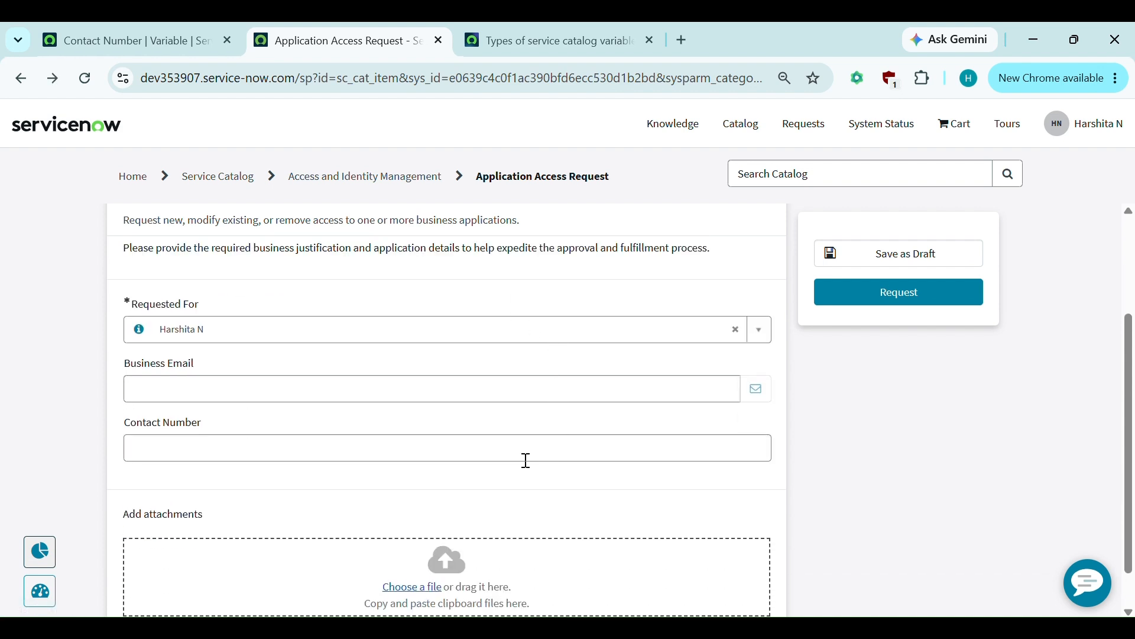
left_click(189, 449)
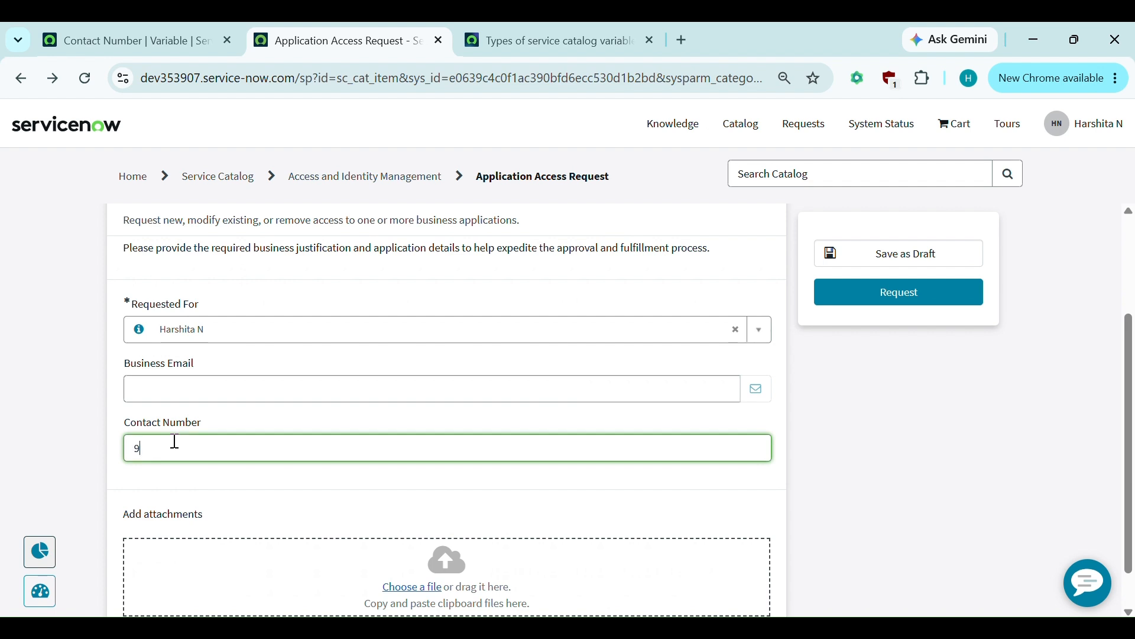
left_click(314, 520)
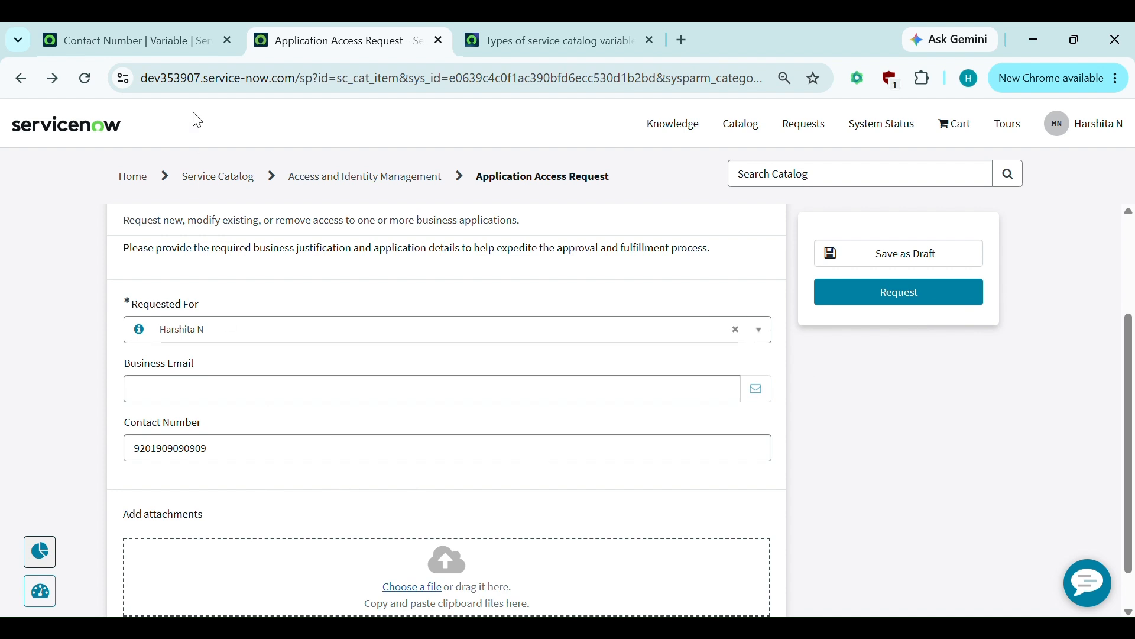
- Turn on Show help for Contact Number with text 'Add the contact number in 10 digits', save, and return to the portal
left_click(159, 31)
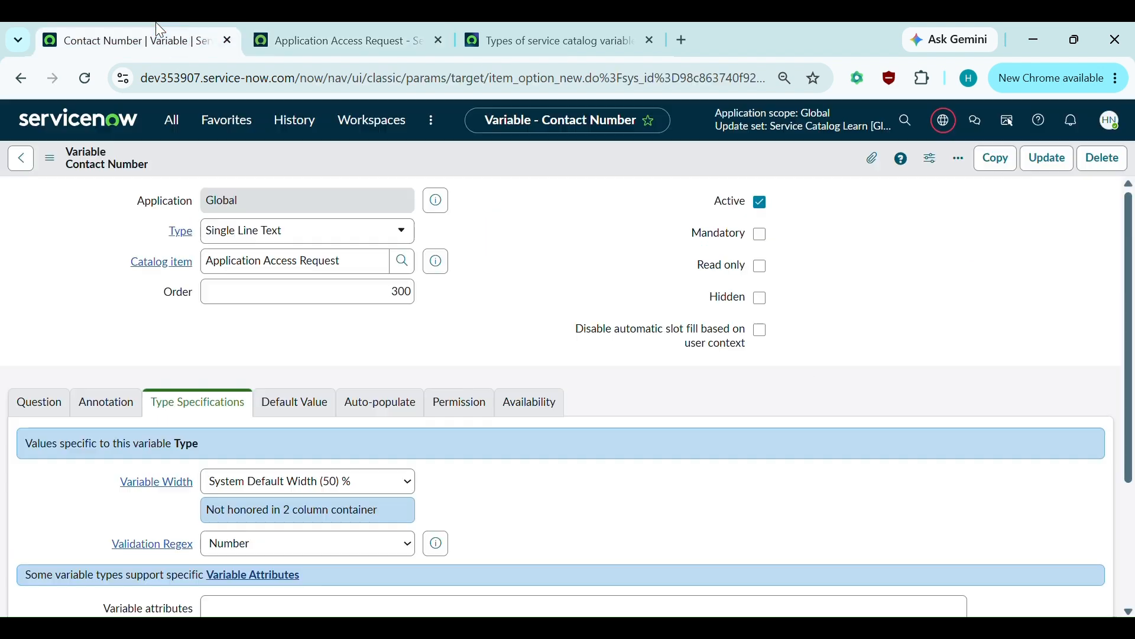
left_click(107, 402)
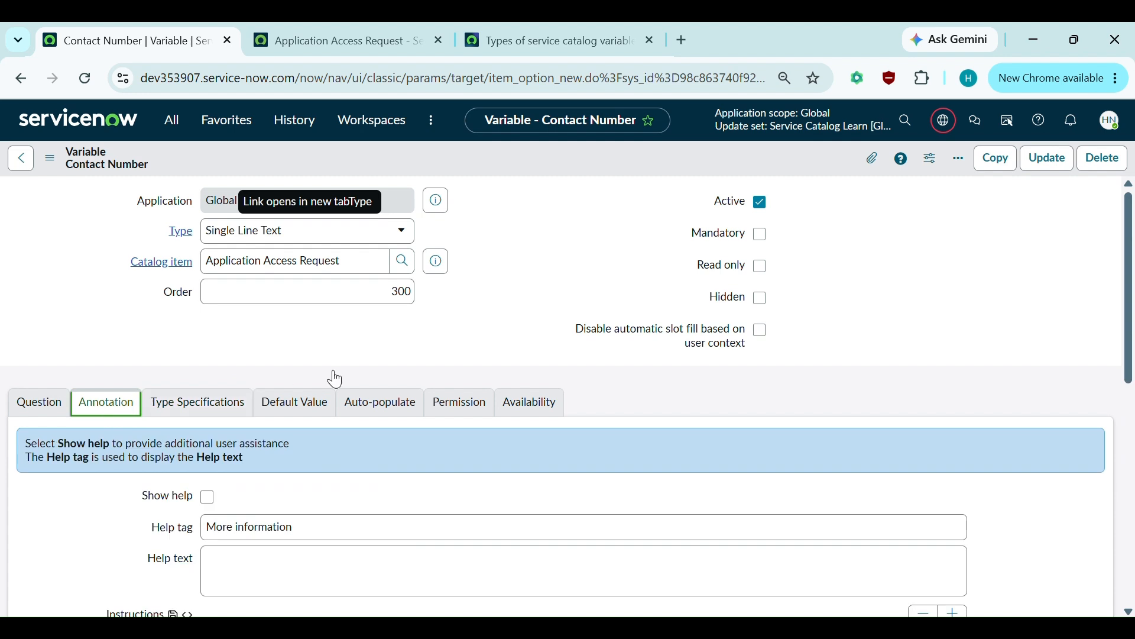
scroll(334, 377, "down", 1)
scroll(335, 377, "down", 1)
left_click(208, 380)
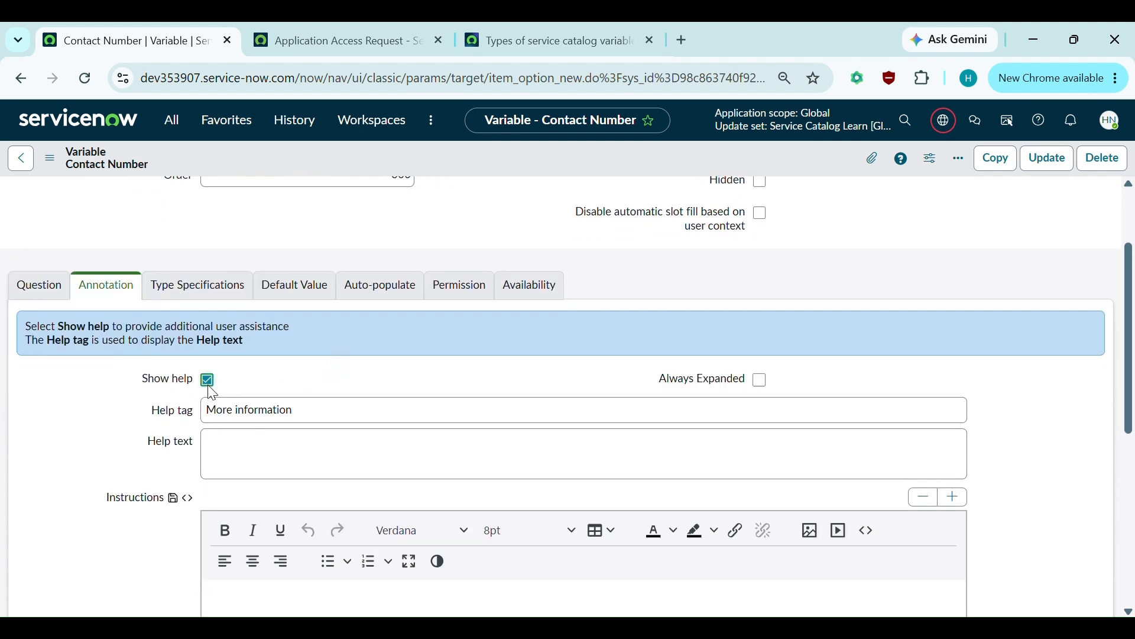
scroll(512, 383, "down", 1)
left_click(227, 415)
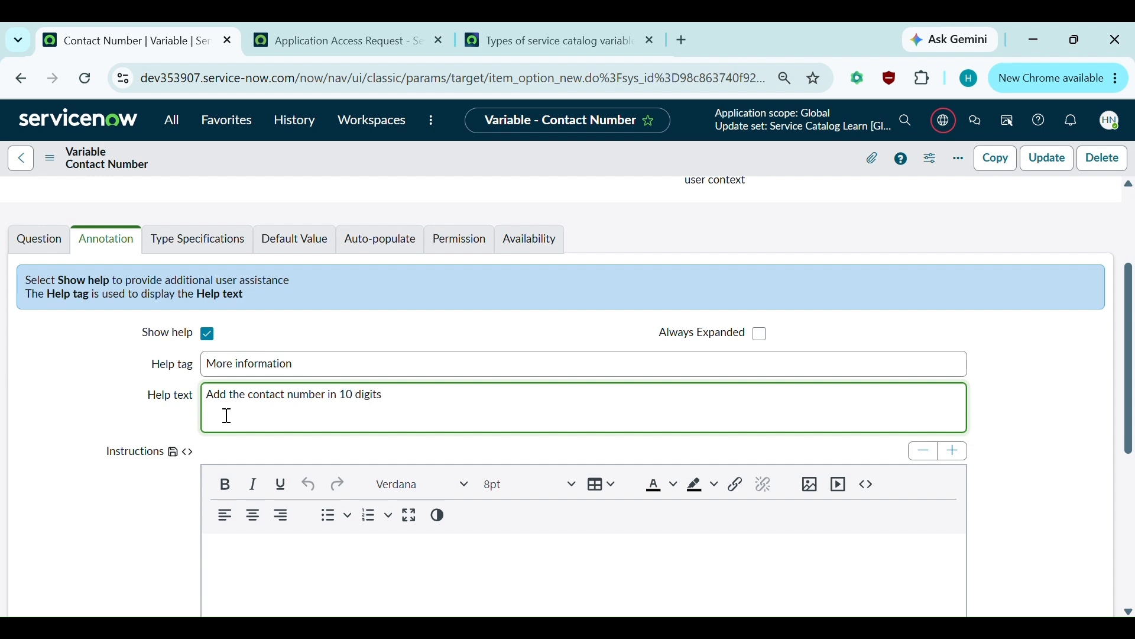
key("ctrl+s")
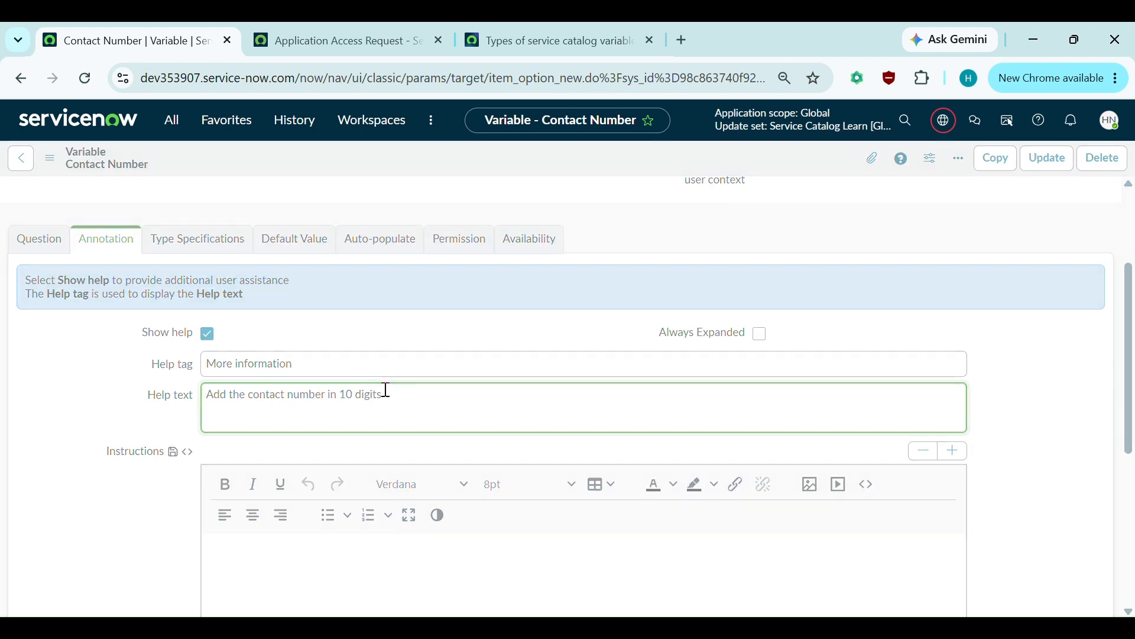
left_click(322, 52)
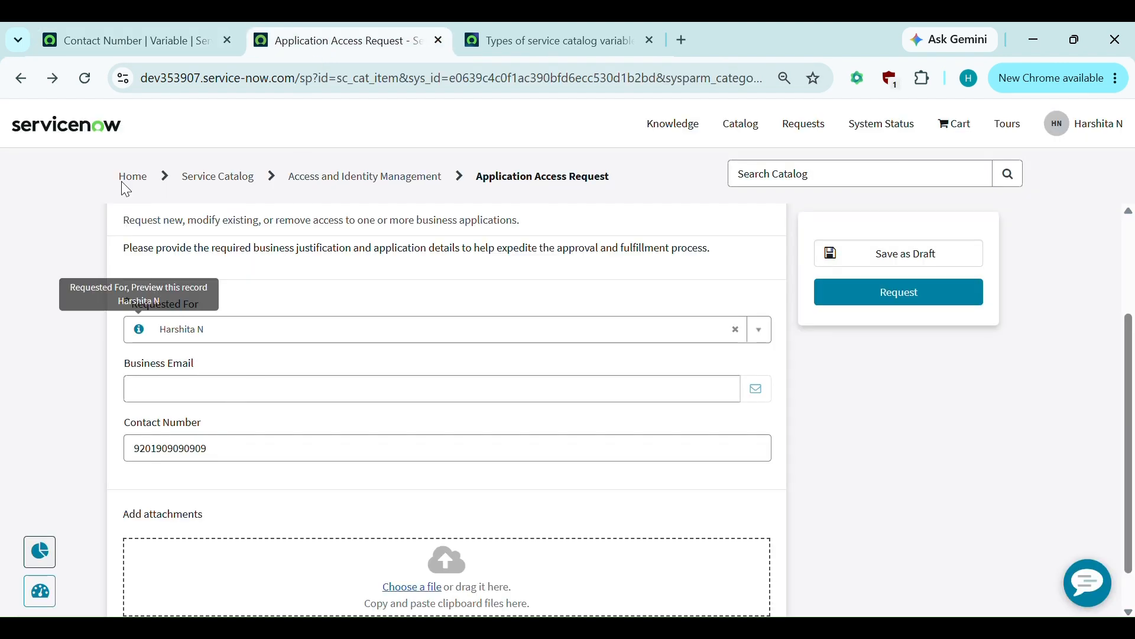
- Reload the portal form and confirm the Contact Number help shows the 10-digit message
left_click(90, 82)
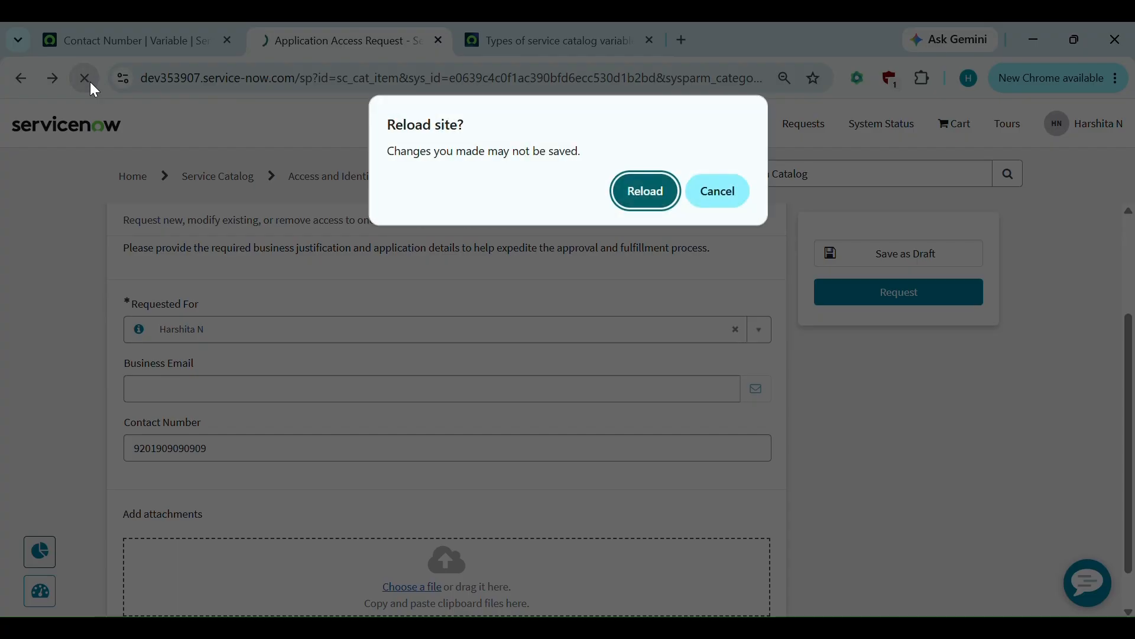
left_click(657, 200)
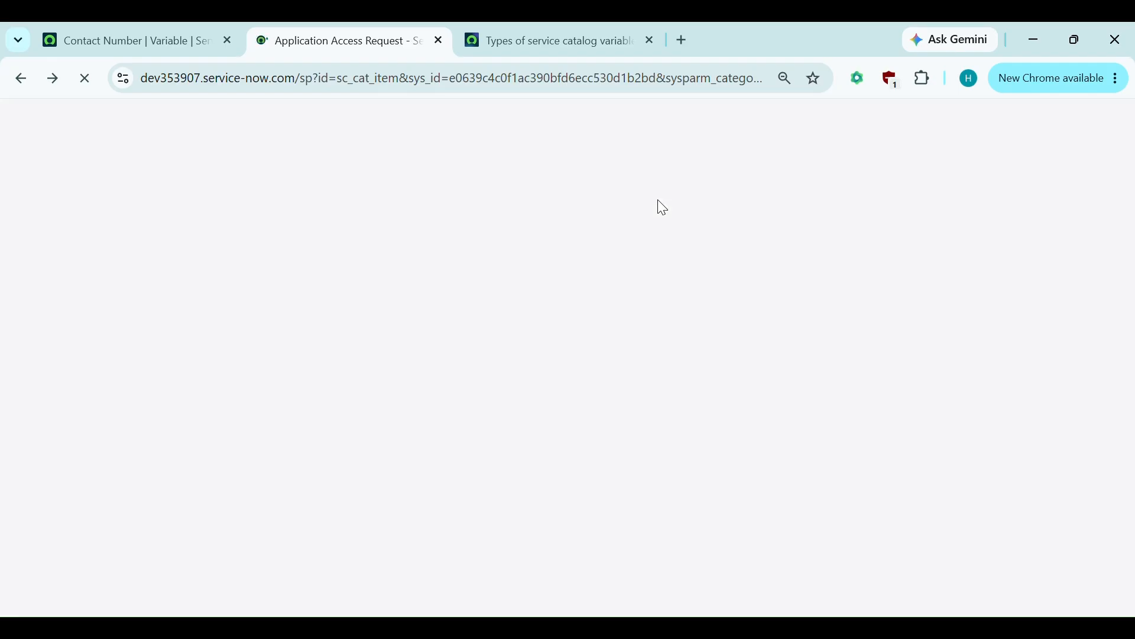
scroll(342, 395, "down", 2)
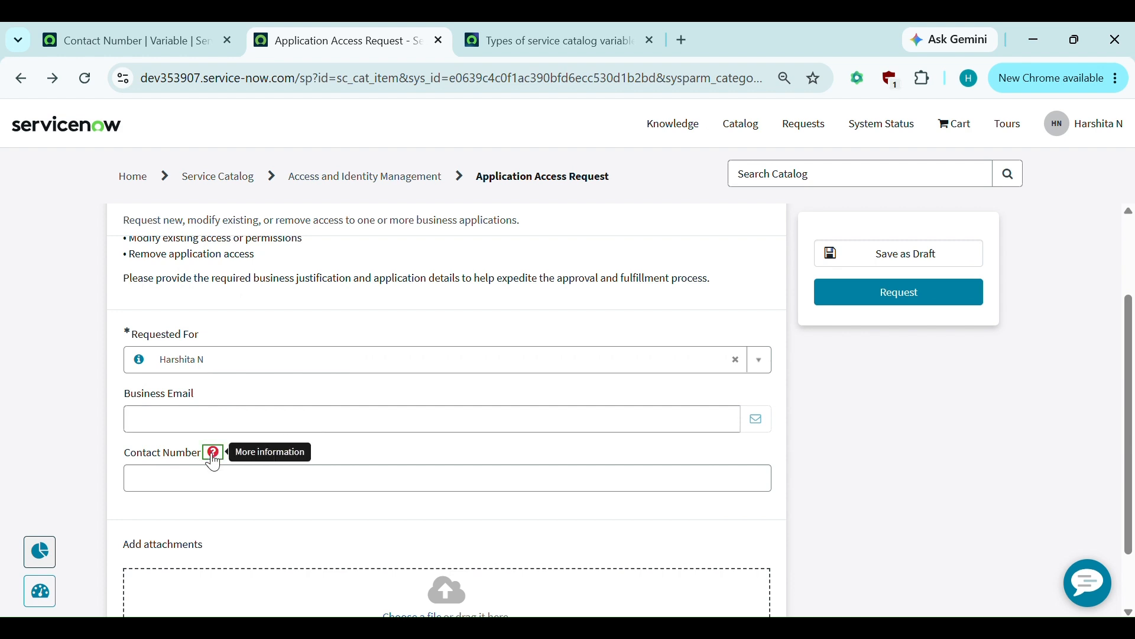
left_click(214, 455)
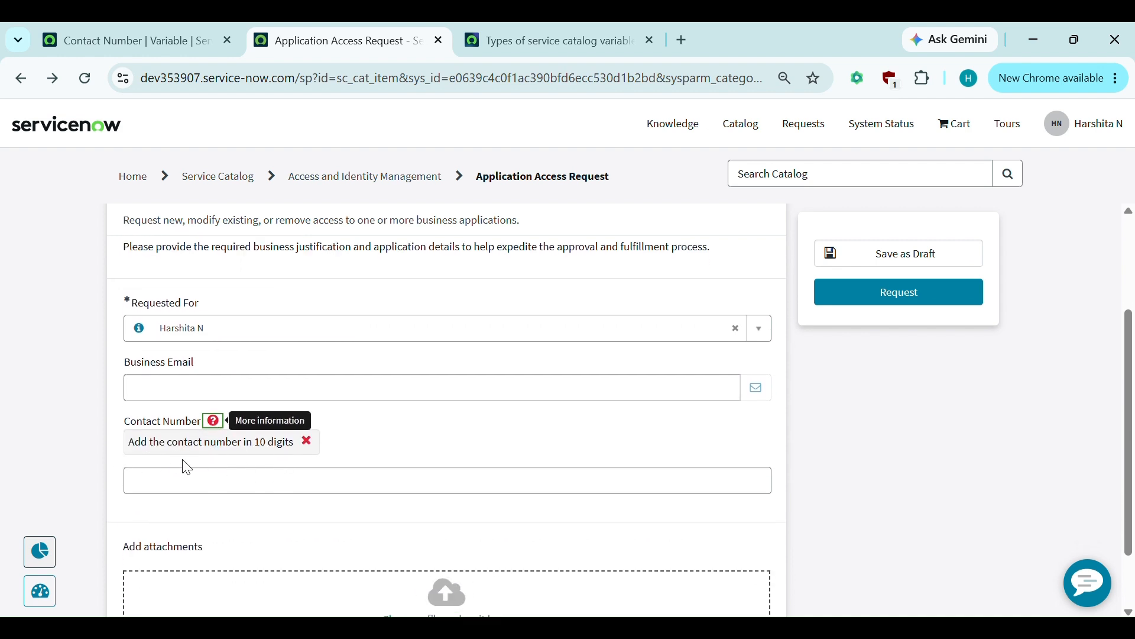
left_click(214, 424)
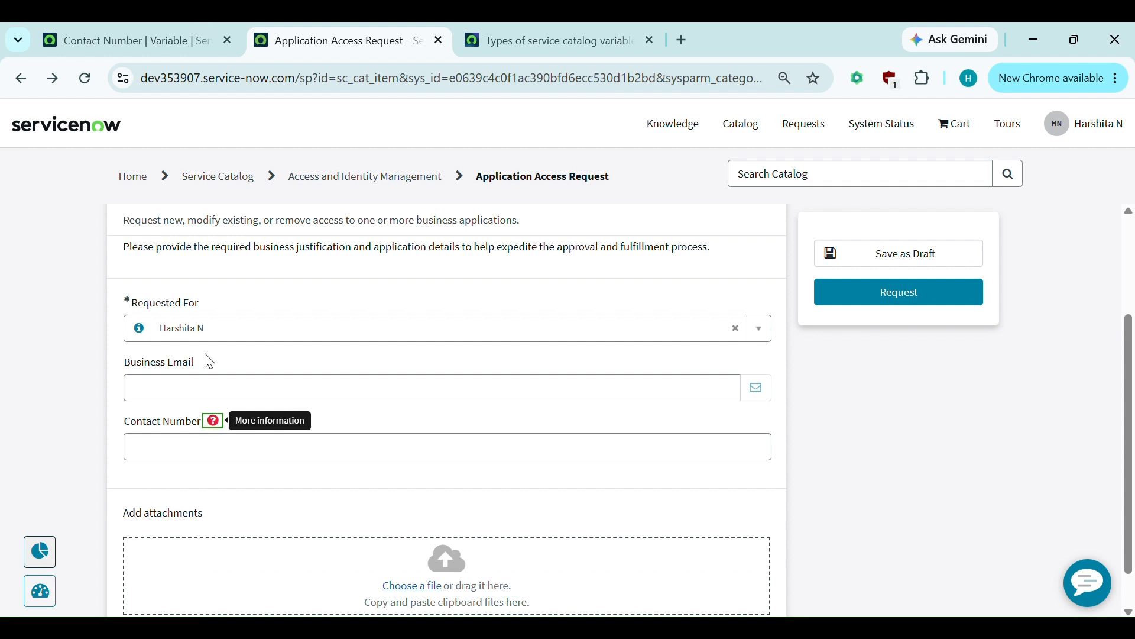
left_click(143, 29)
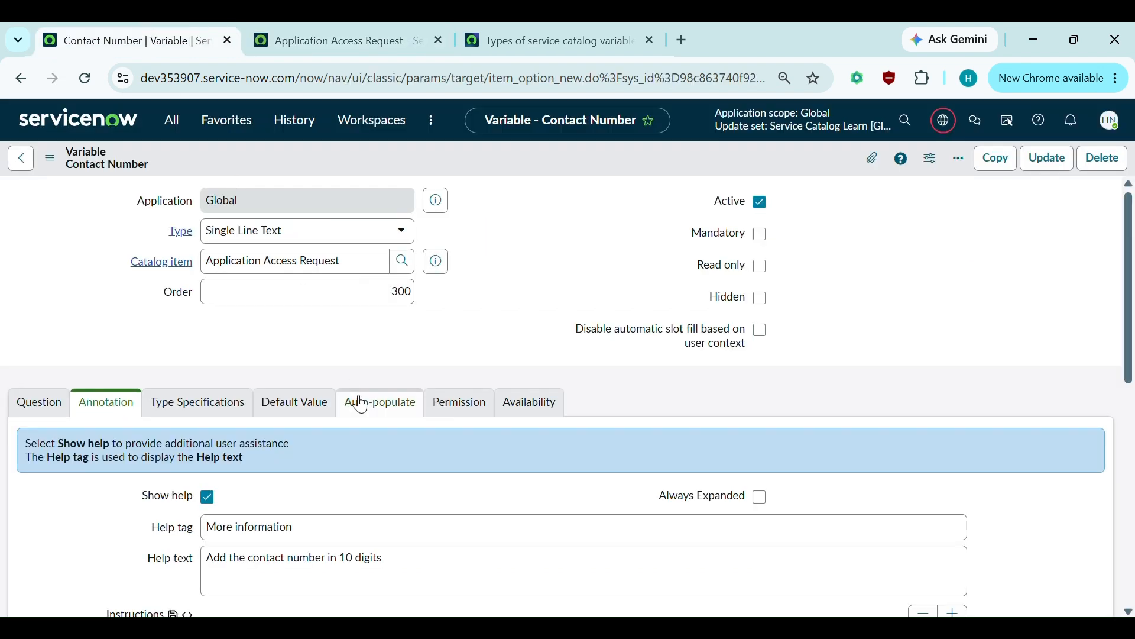
- Turn on Always Expanded for the Contact Number variable's help text
scroll(357, 400, "down", 3)
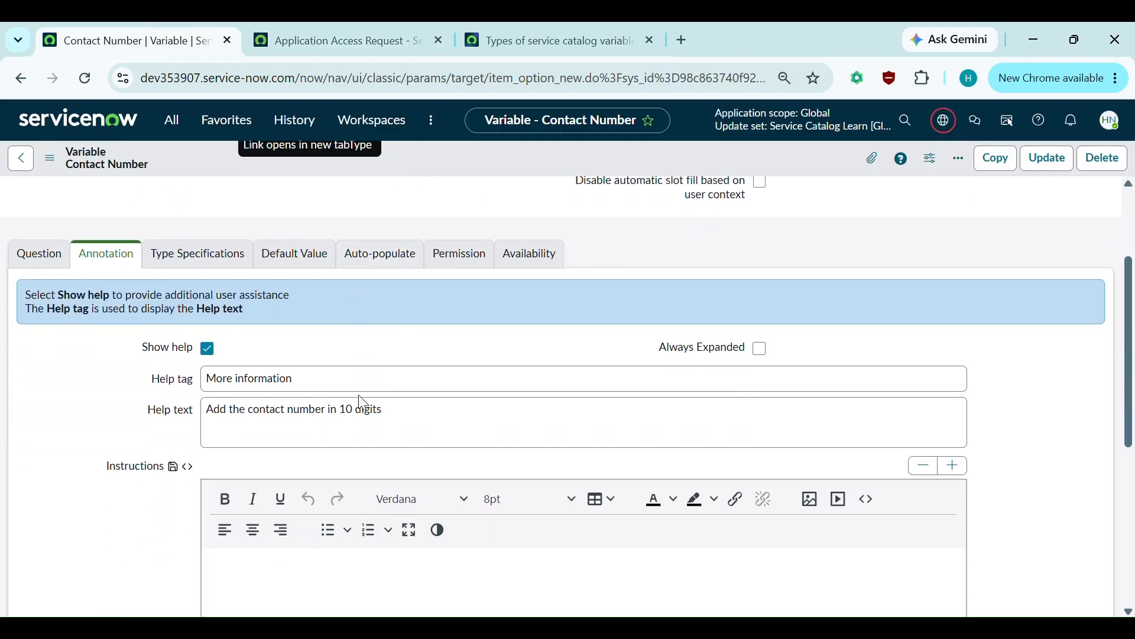
left_click(546, 378)
scroll(566, 393, "up", 1)
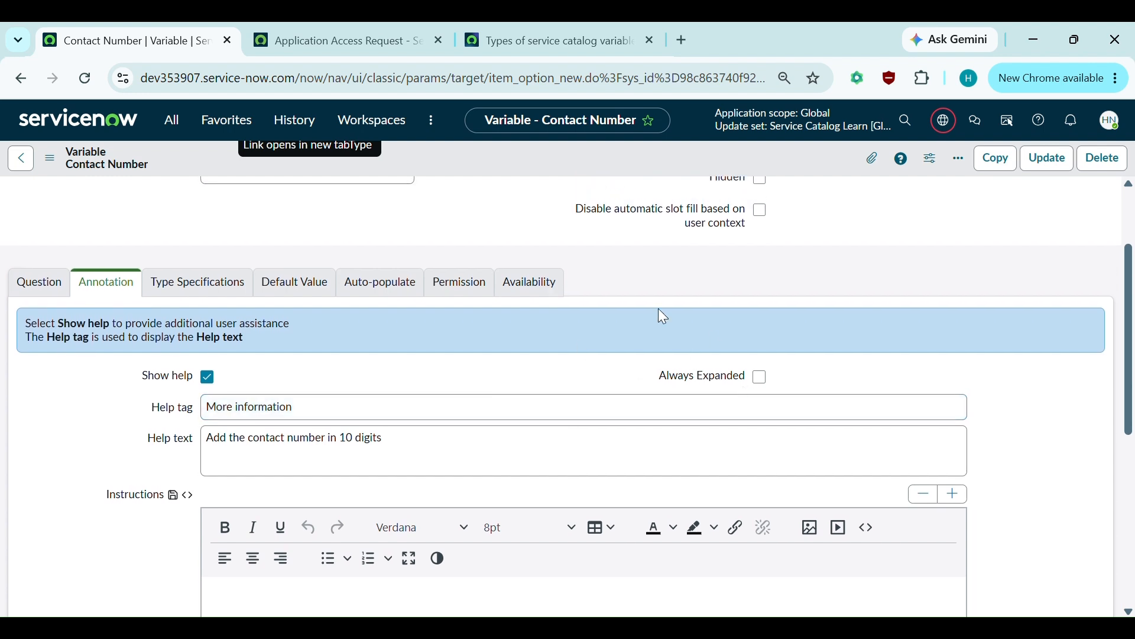
left_click(761, 378)
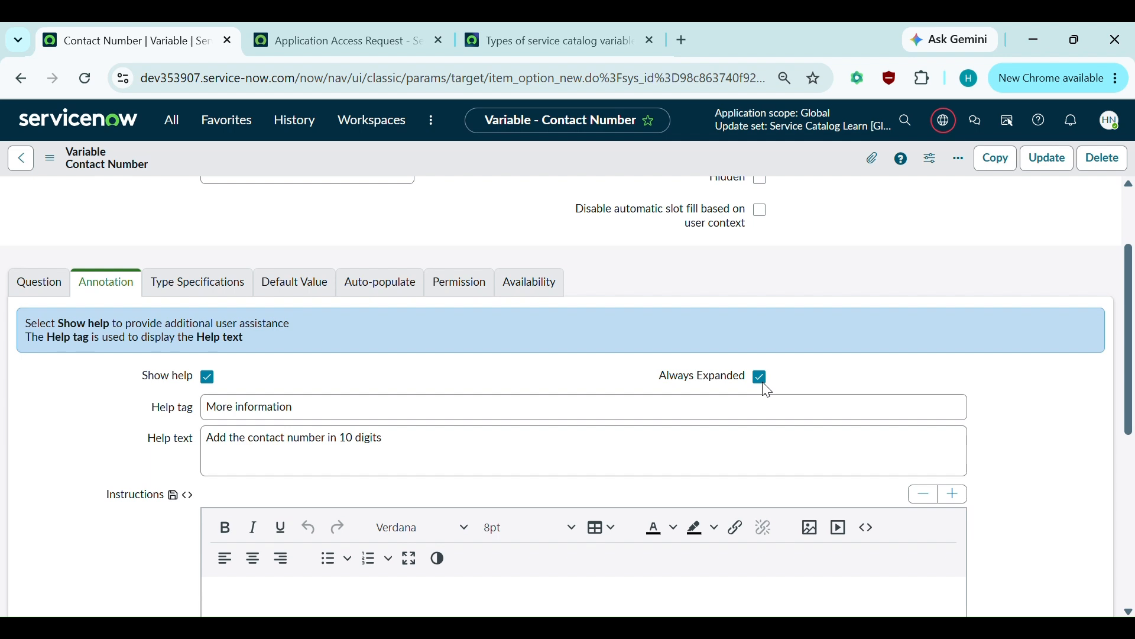
key("ctrl+Tab")
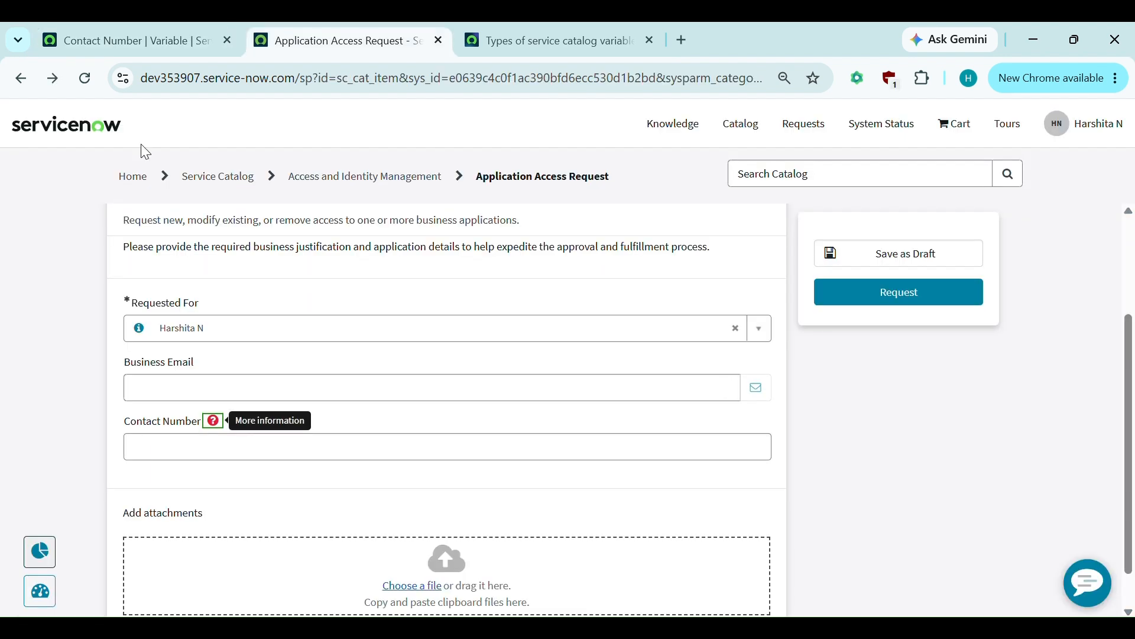
- Reload the portal form and confirm the Contact Number help text now appears expanded
left_click(84, 79)
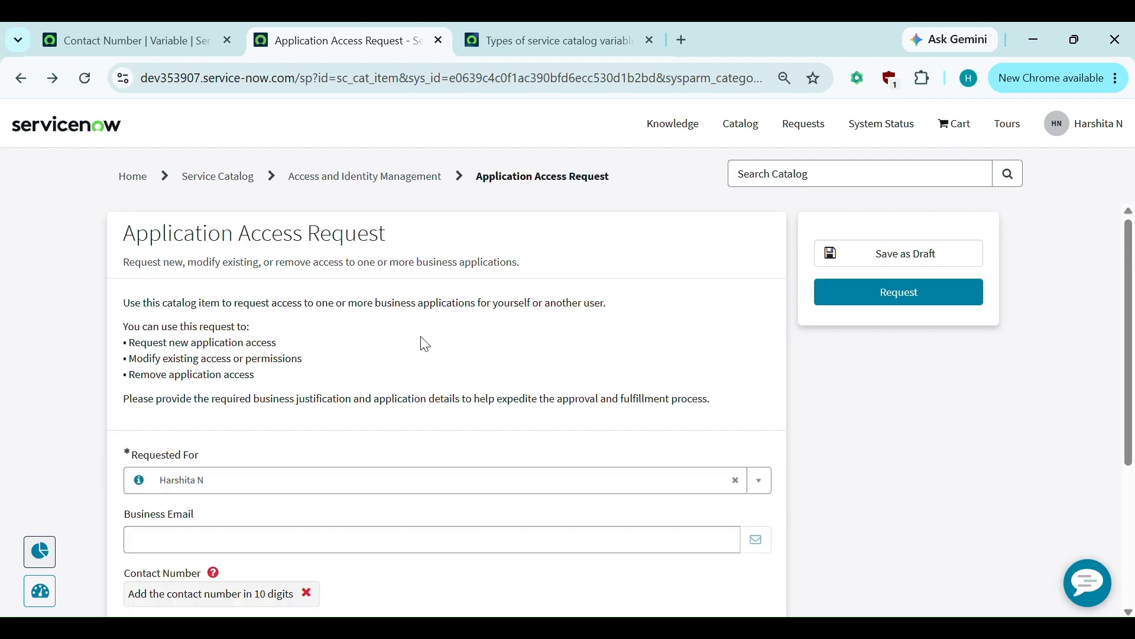
scroll(423, 343, "down", 2)
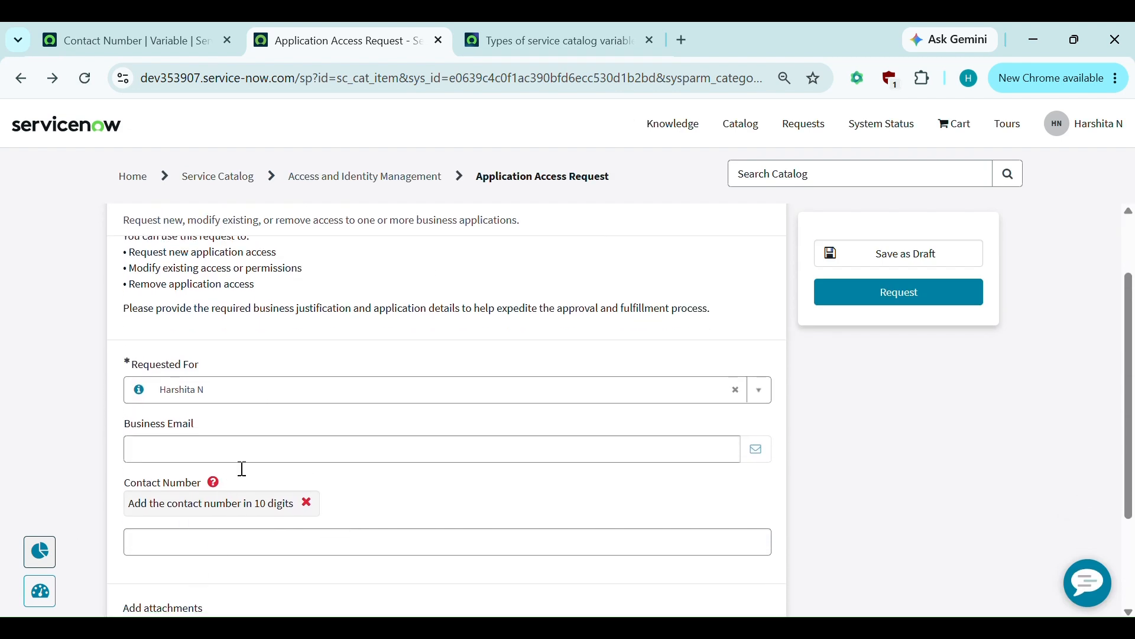
scroll(314, 444, "down", 1)
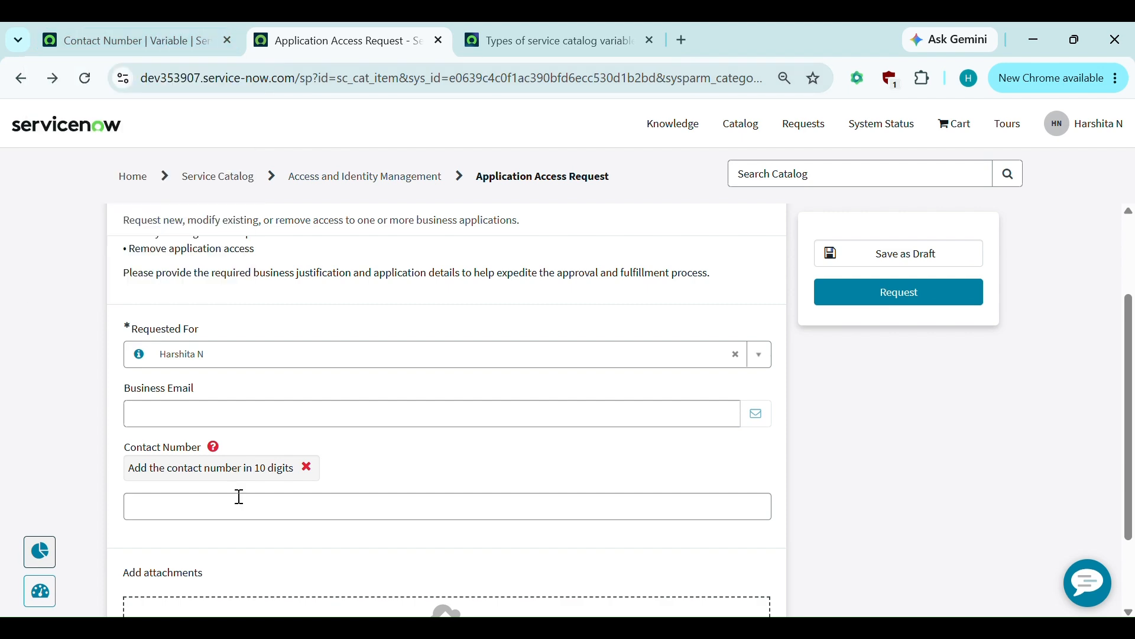
left_click(136, 37)
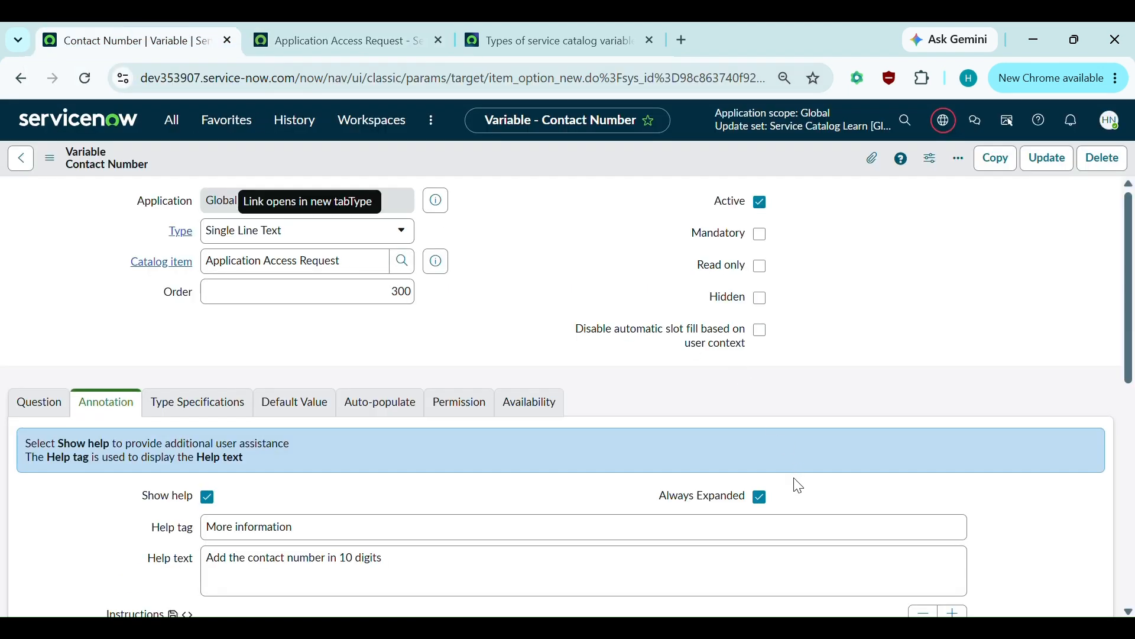
- Turn off Always Expanded for the Contact Number help and save the variable
left_click(762, 498)
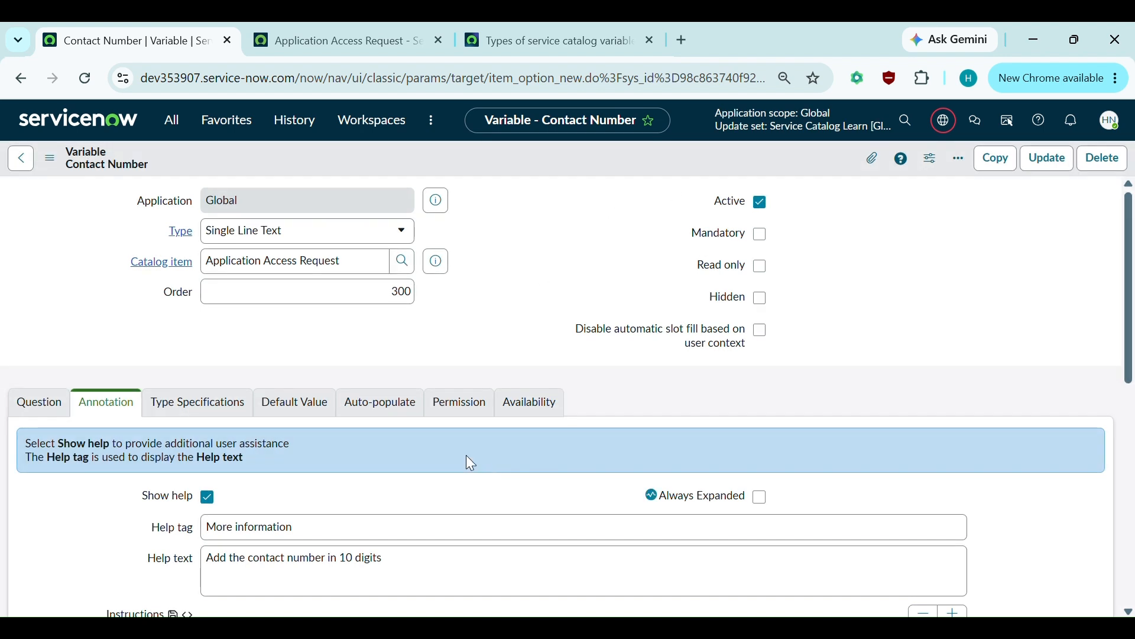
key("ctrl+s")
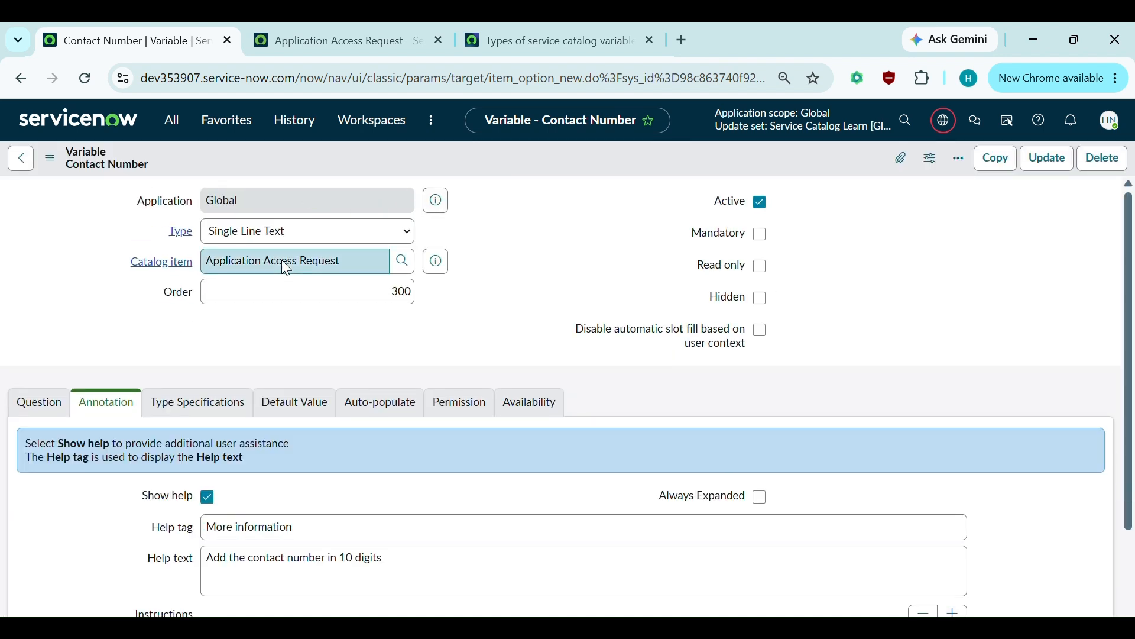
left_click(339, 50)
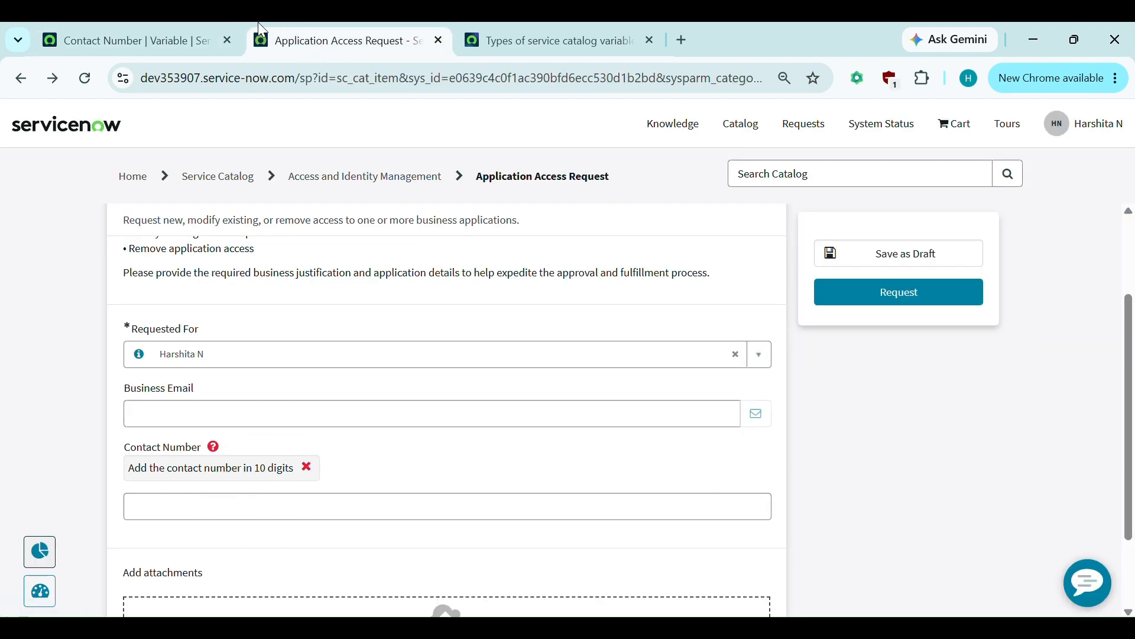
left_click(139, 25)
- Mark Contact Number as Mandatory and reload the Application Access Request portal form
left_click(761, 233)
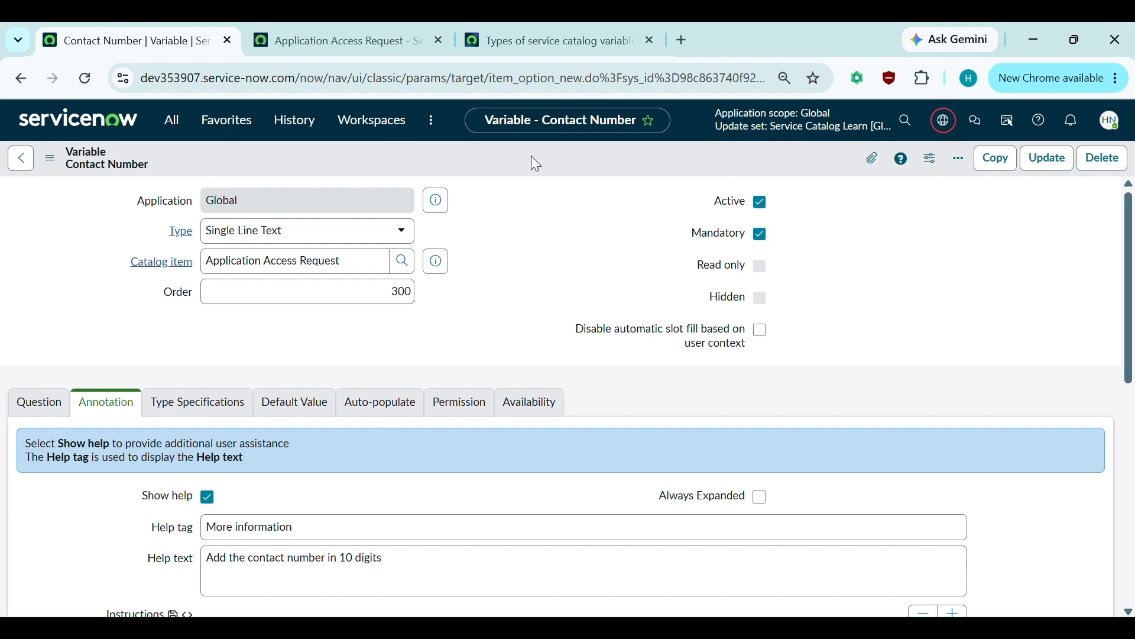
left_click(317, 41)
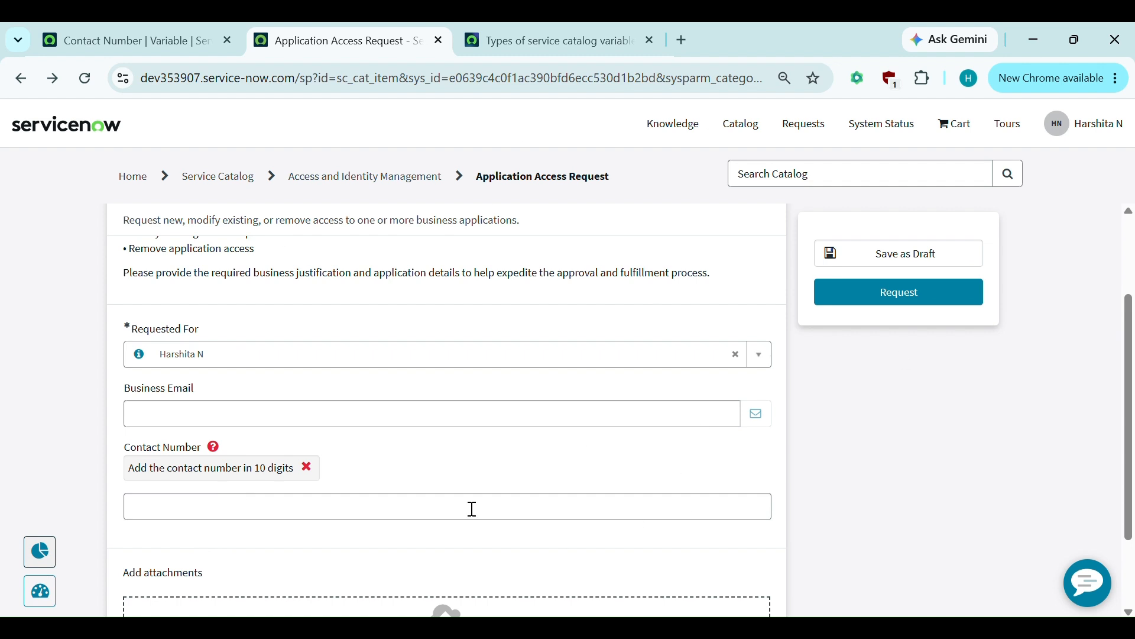
left_click(95, 79)
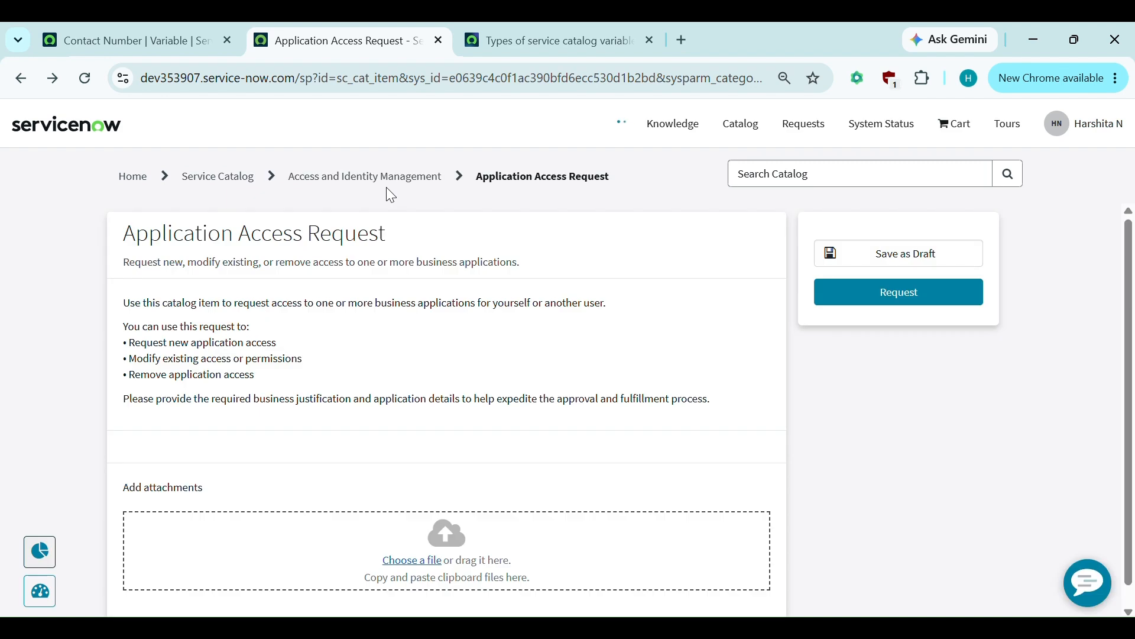
- Submit the request with Contact Number empty and dismiss the incomplete-fields warning
scroll(304, 520, "down", 2)
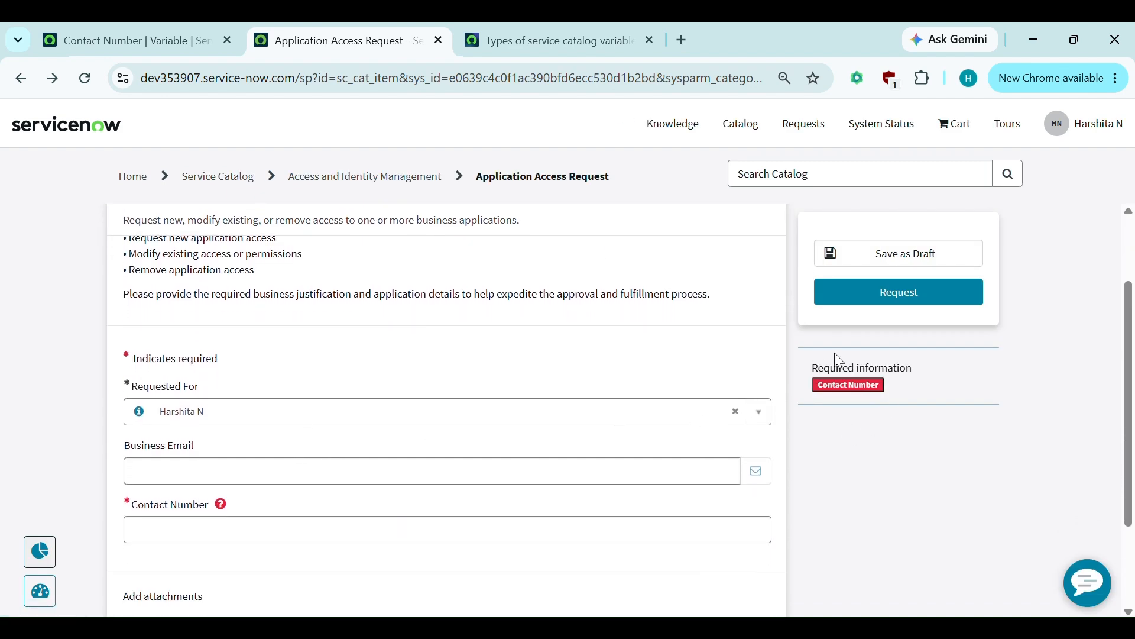
left_click(164, 536)
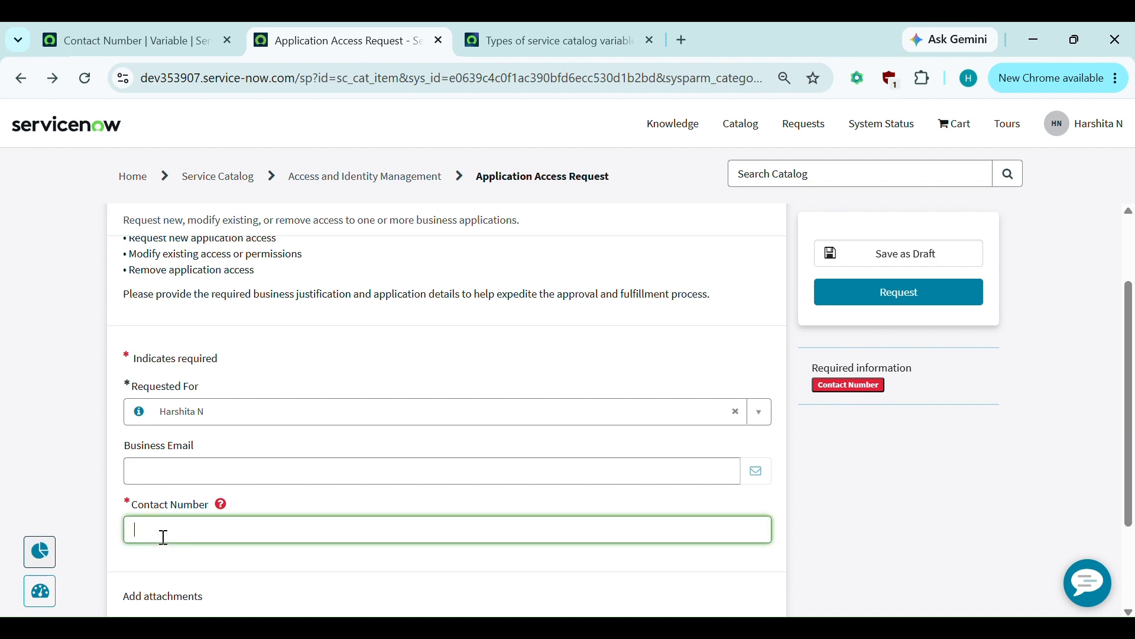
left_click(953, 299)
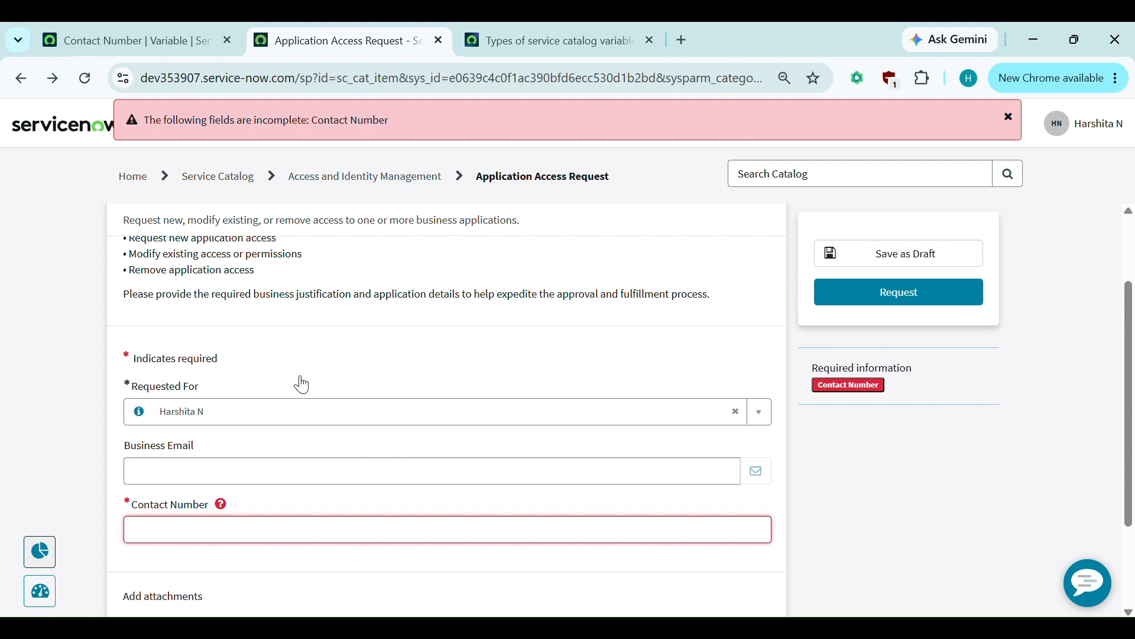
scroll(332, 344, "down", 1)
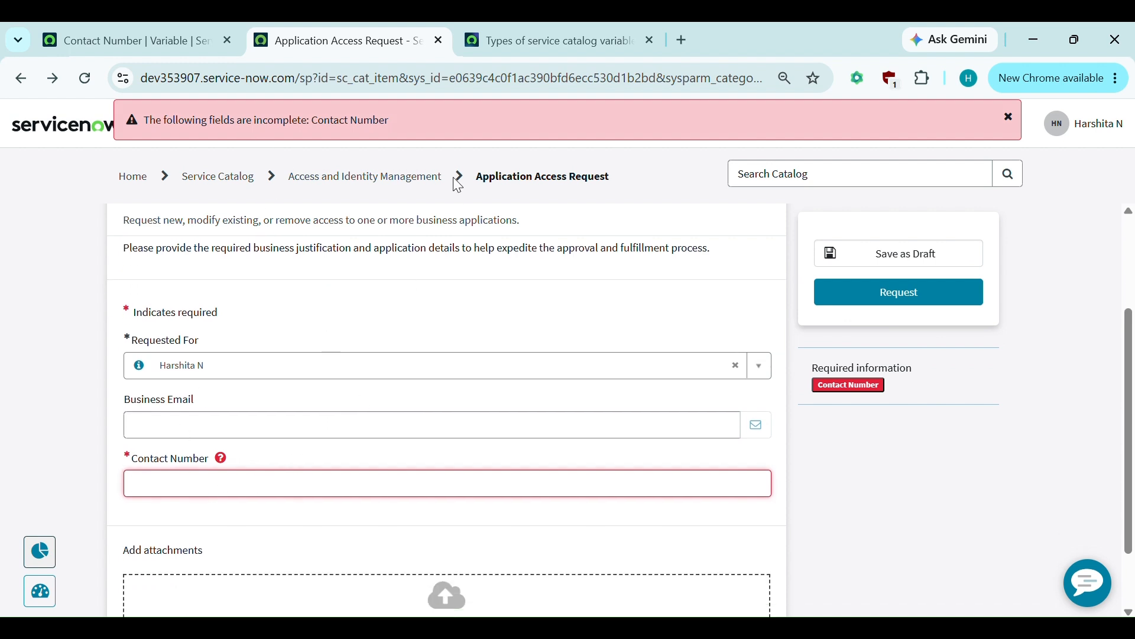
left_click(1009, 116)
left_click(139, 24)
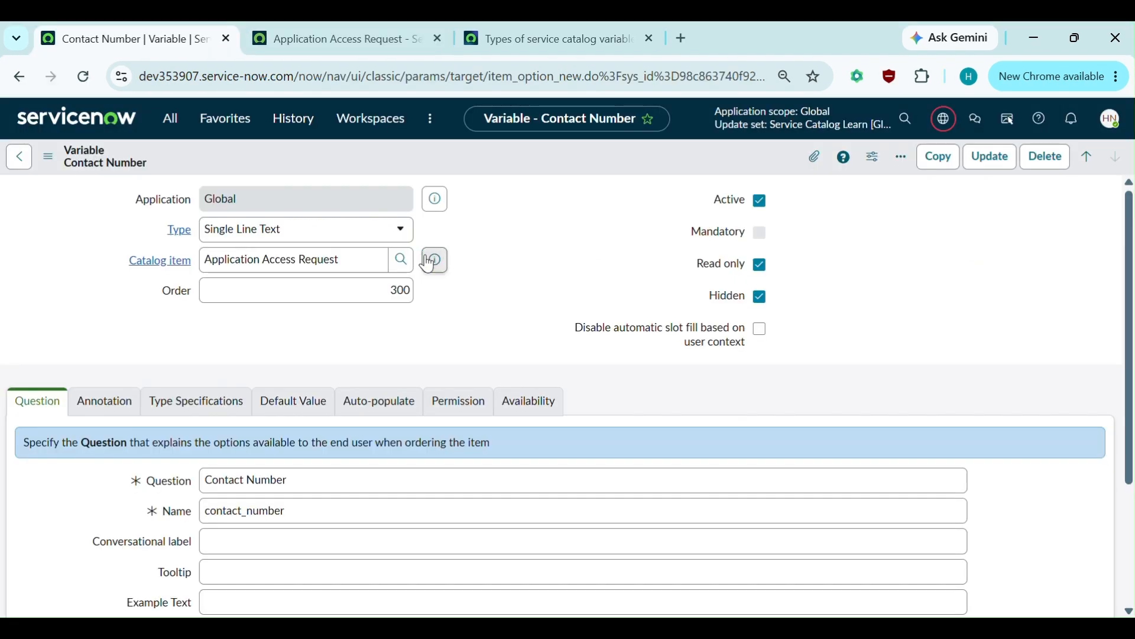
- Open the Application Access Request catalog item record, leaving the variable unsaved
left_click(435, 260)
left_click(696, 305)
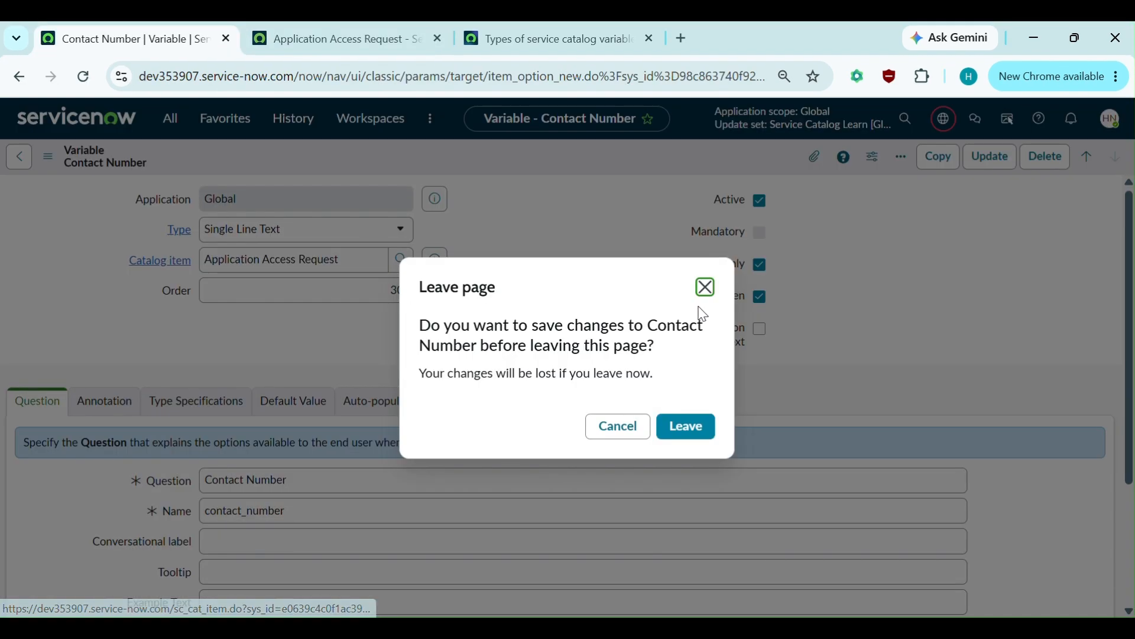
left_click(684, 428)
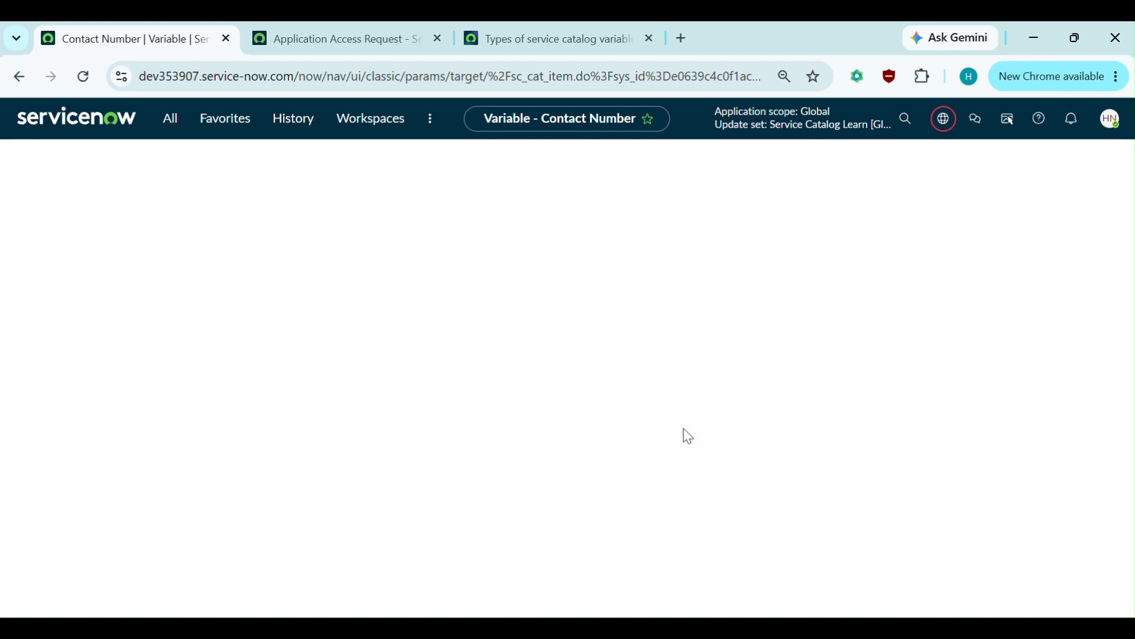
scroll(412, 476, "down", 10)
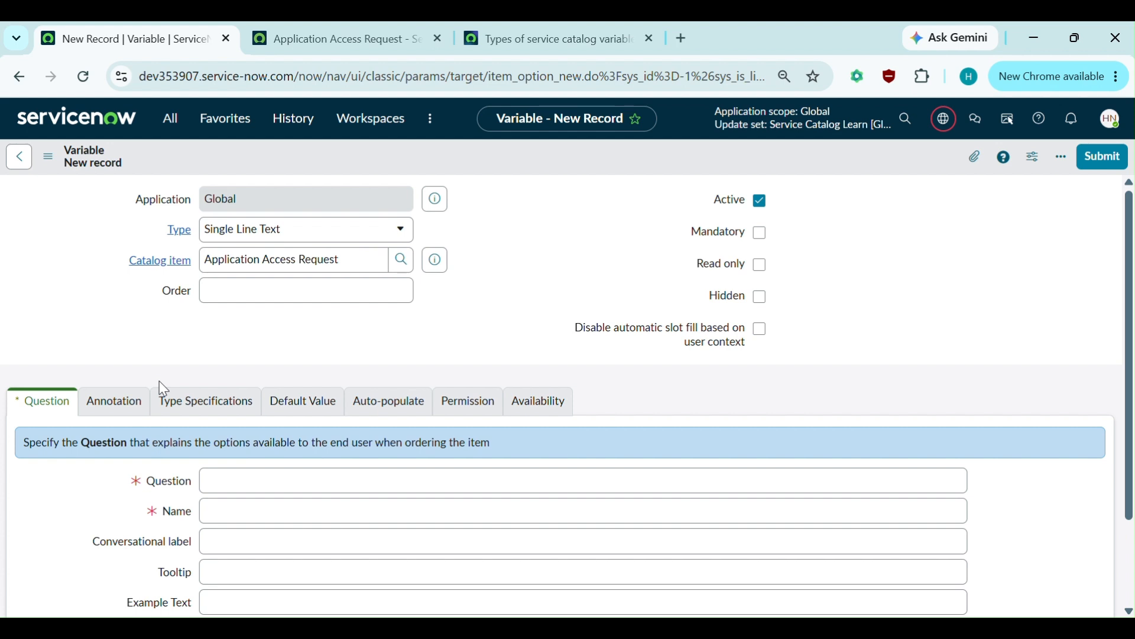
- Set the new variable's Type to Reference and review its Type Specifications
left_click(259, 478)
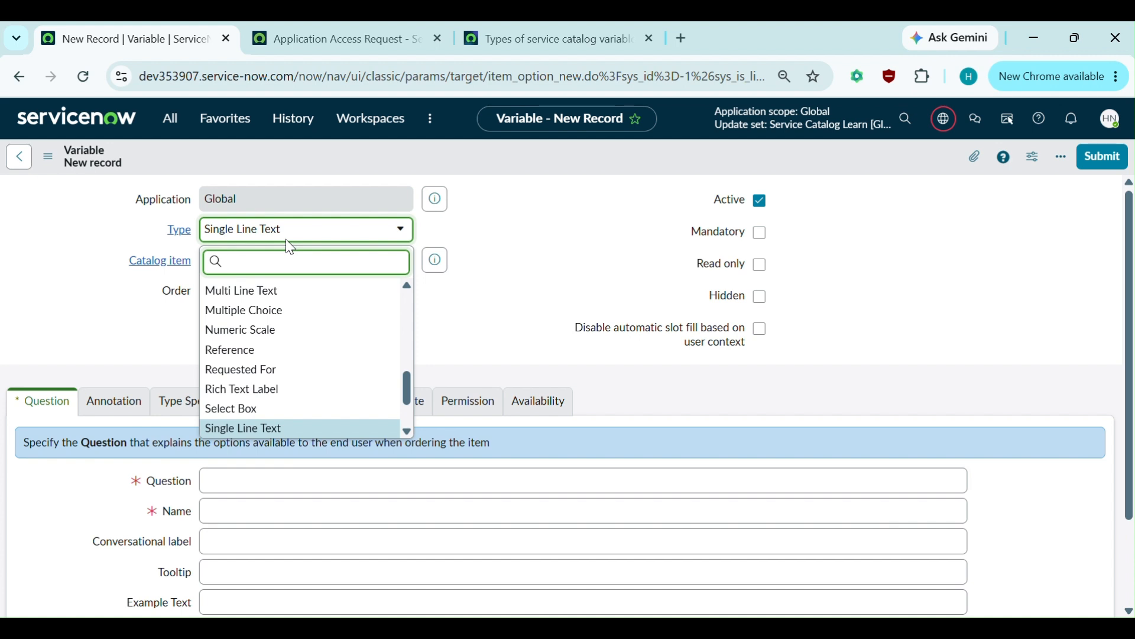
type("Refer")
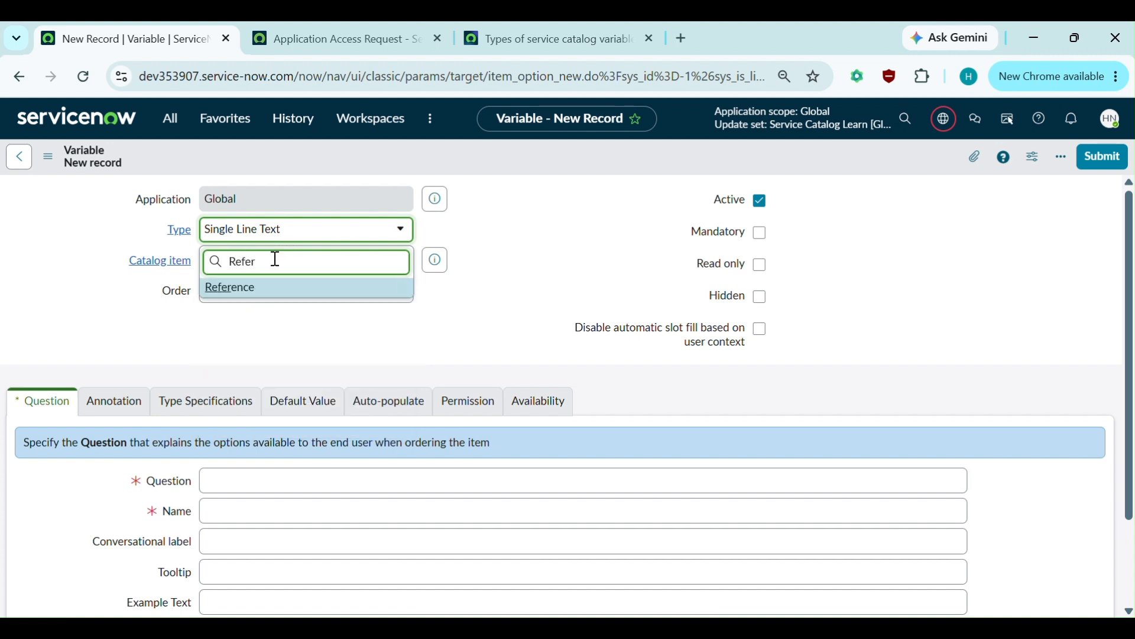
left_click(246, 291)
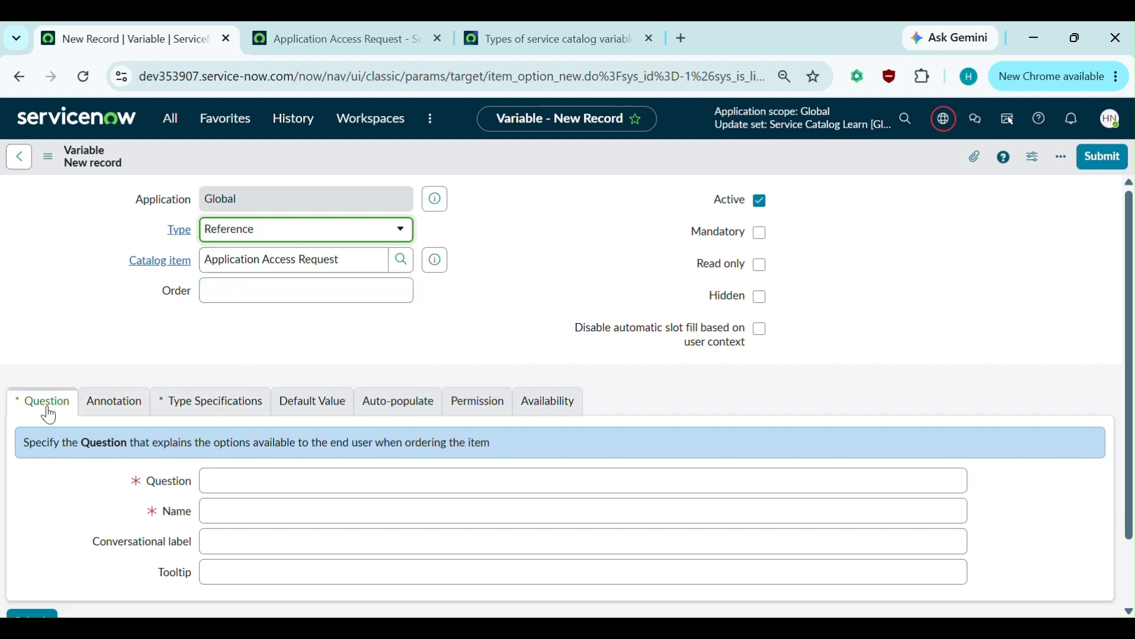
left_click(204, 403)
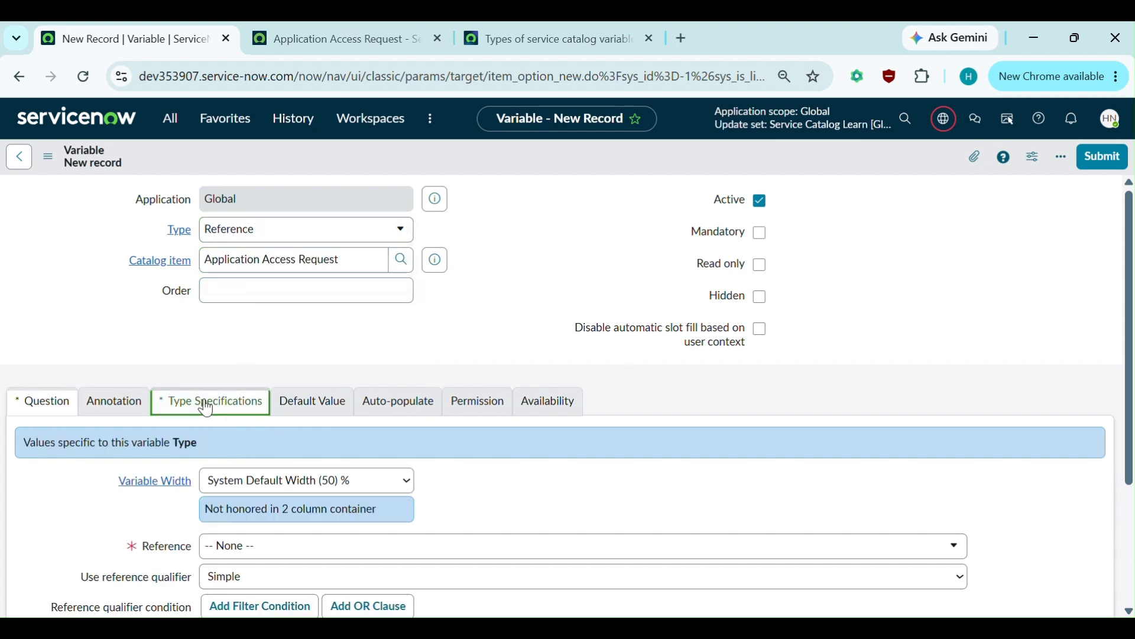
left_click(37, 408)
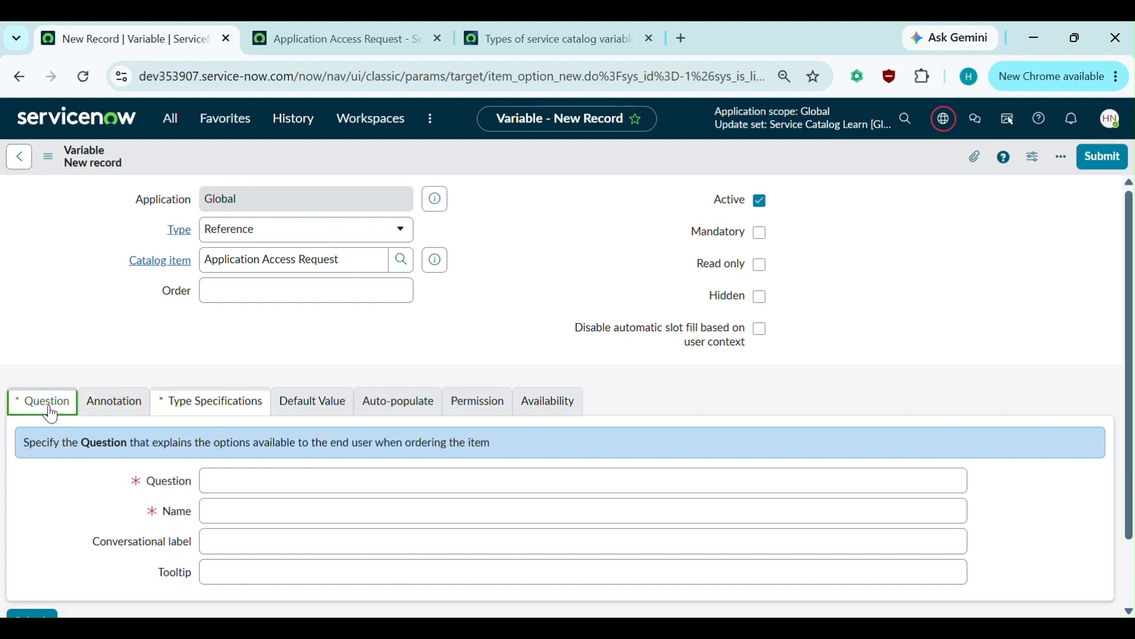
left_click(193, 412)
scroll(162, 499, "down", 2)
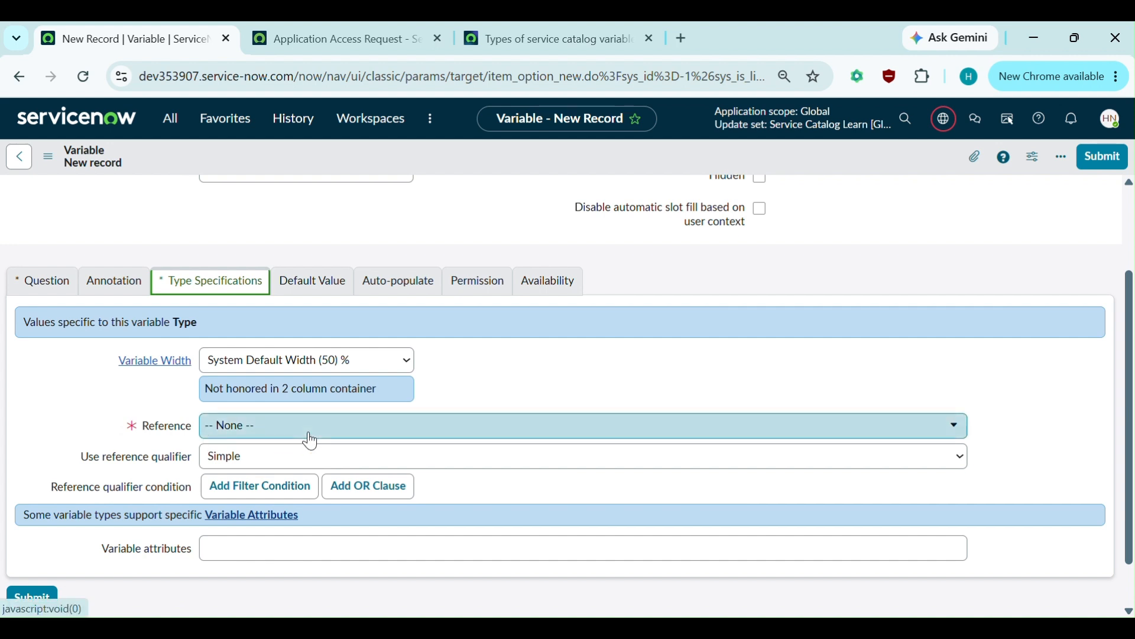
scroll(310, 441, "up", 2)
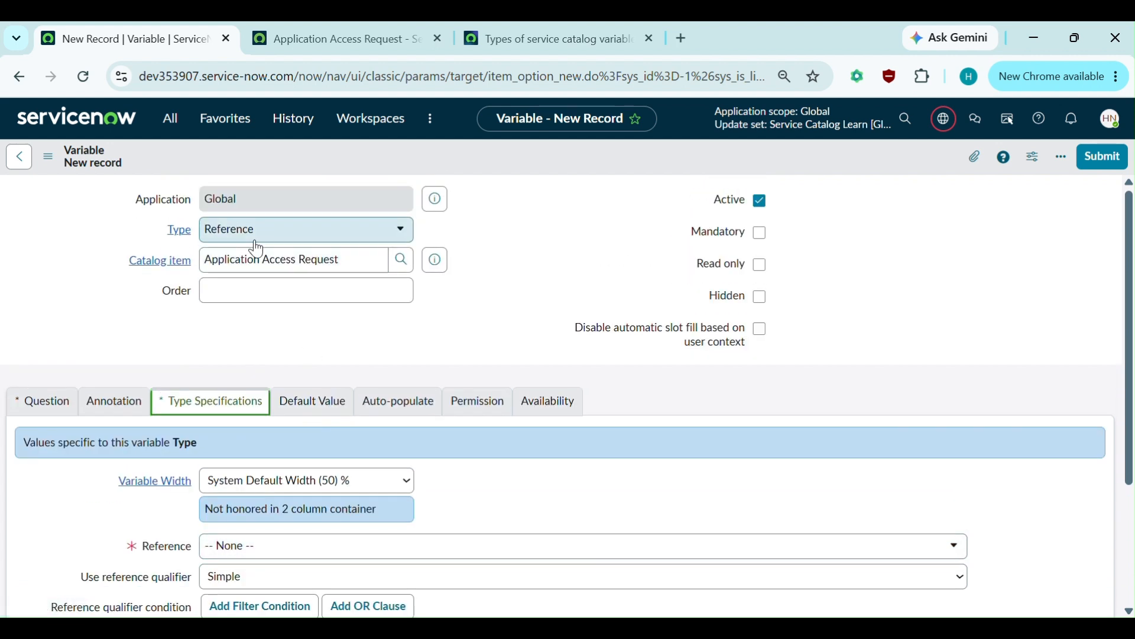
scroll(329, 425, "down", 2)
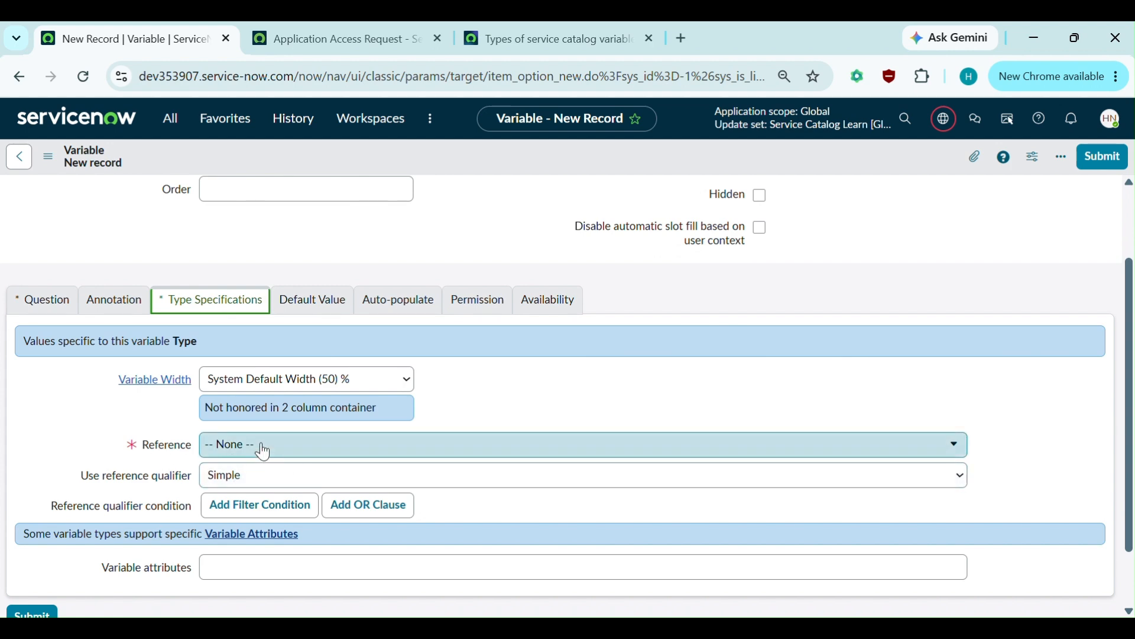
scroll(334, 458, "up", 1)
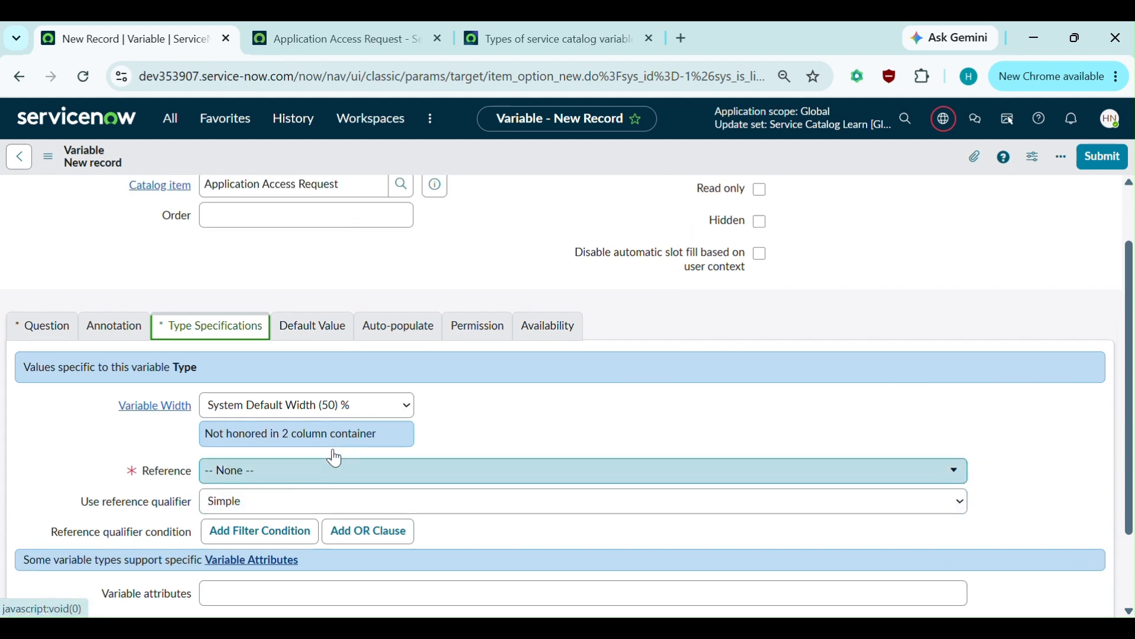
scroll(335, 458, "up", 1)
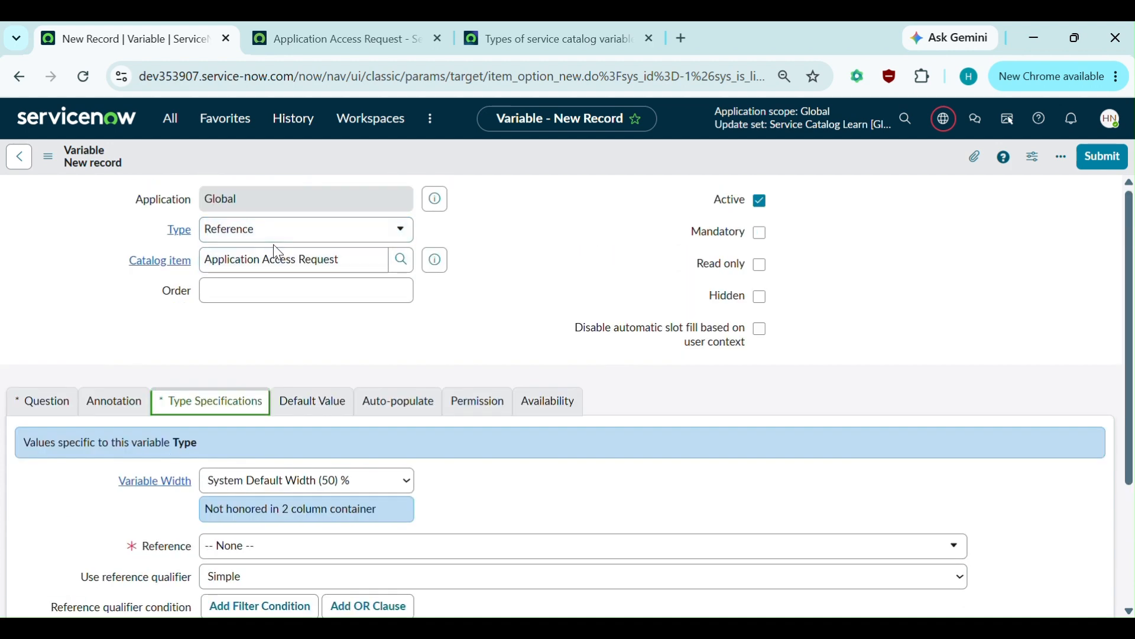
scroll(275, 296, "down", 1)
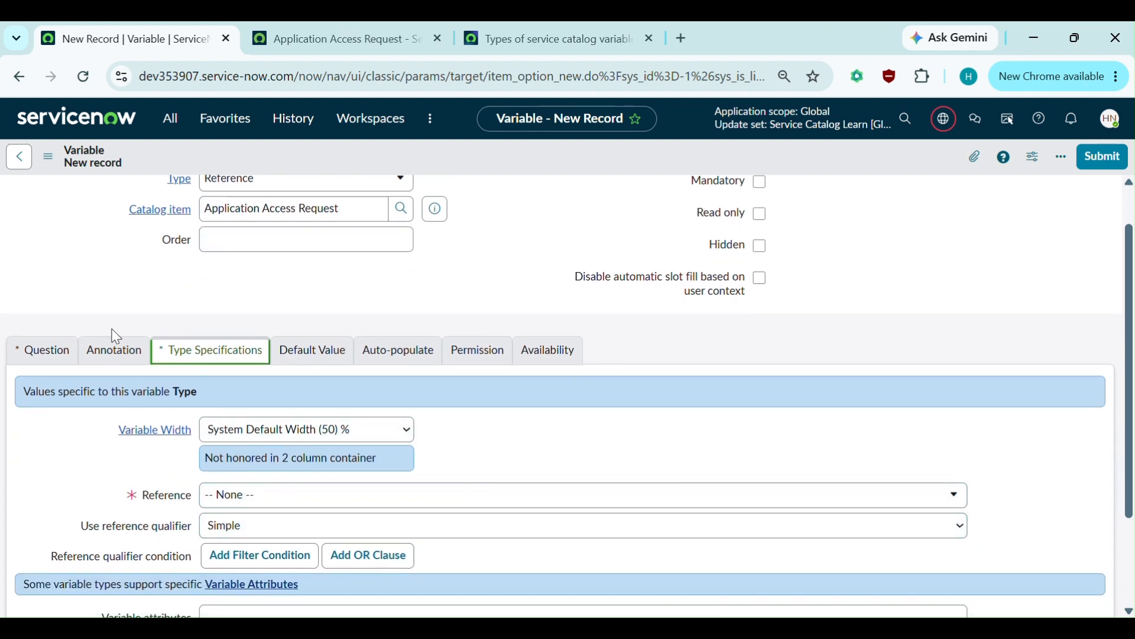
left_click(45, 350)
scroll(276, 328, "up", 1)
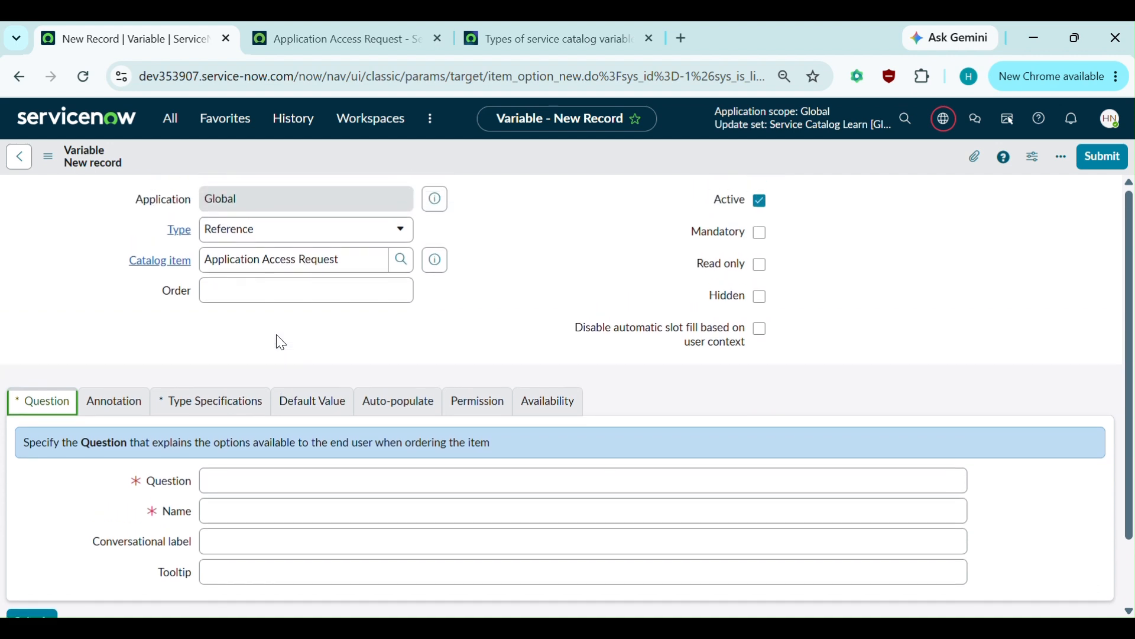
- Enter Question 'Department', name 'department' and tooltip 'Department of the user'
left_click(258, 485)
type("De")
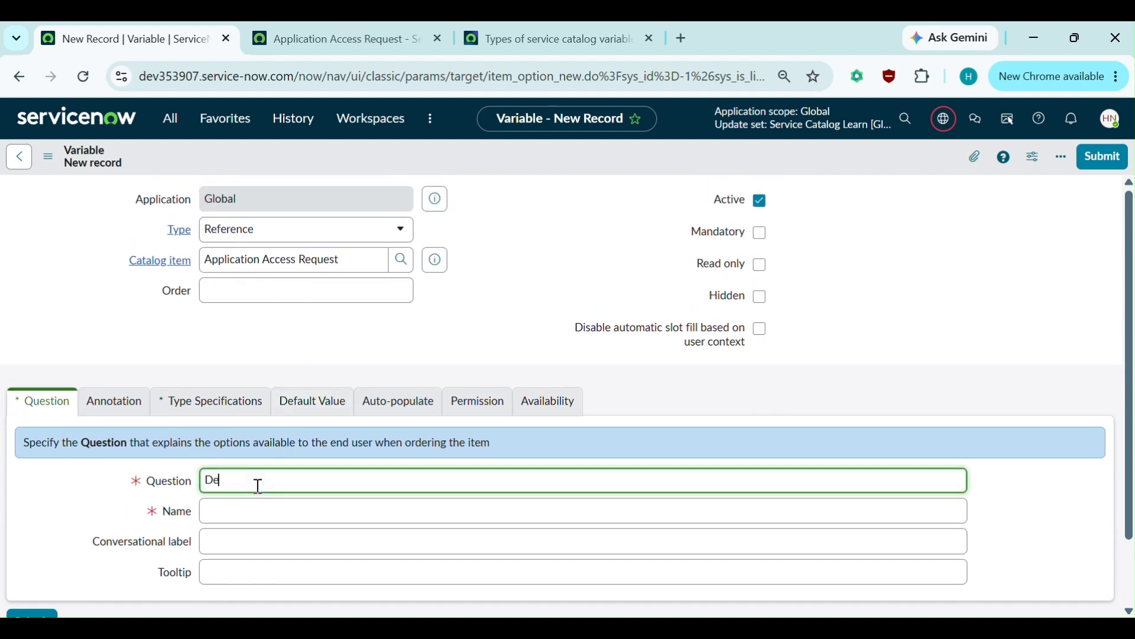
type("partment")
left_click(264, 516)
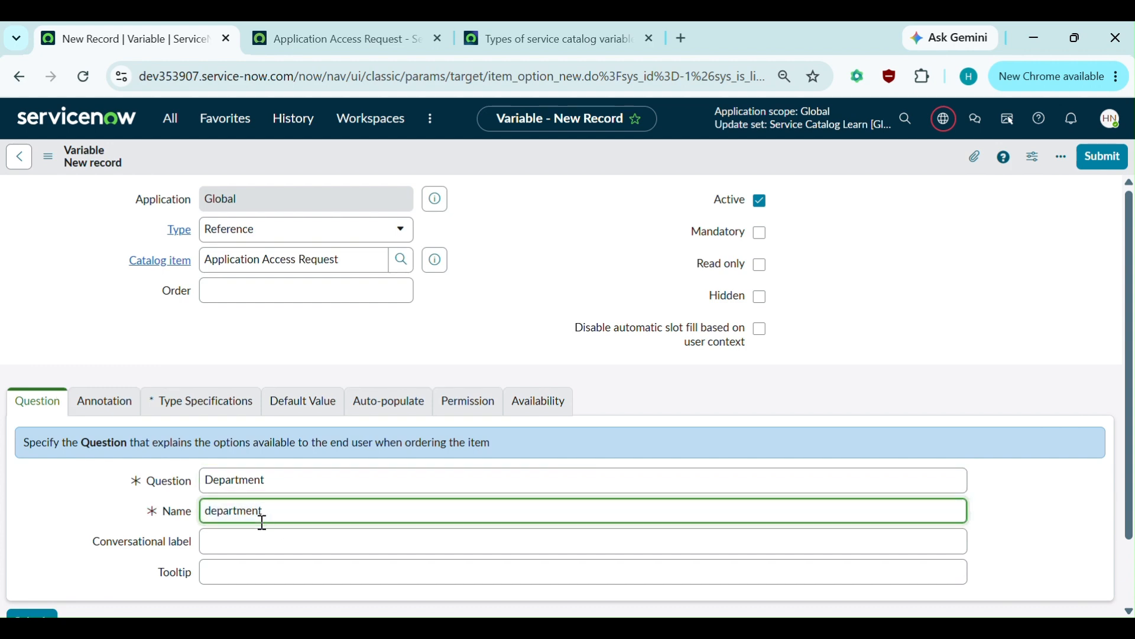
scroll(119, 556, "down", 1)
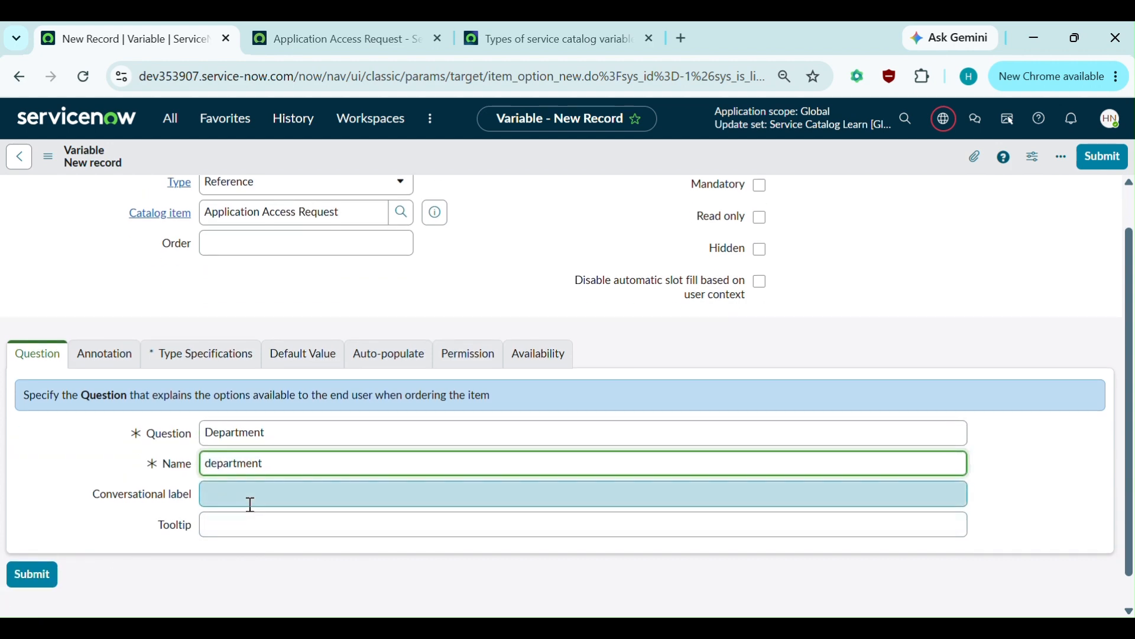
left_click(221, 543)
type("De")
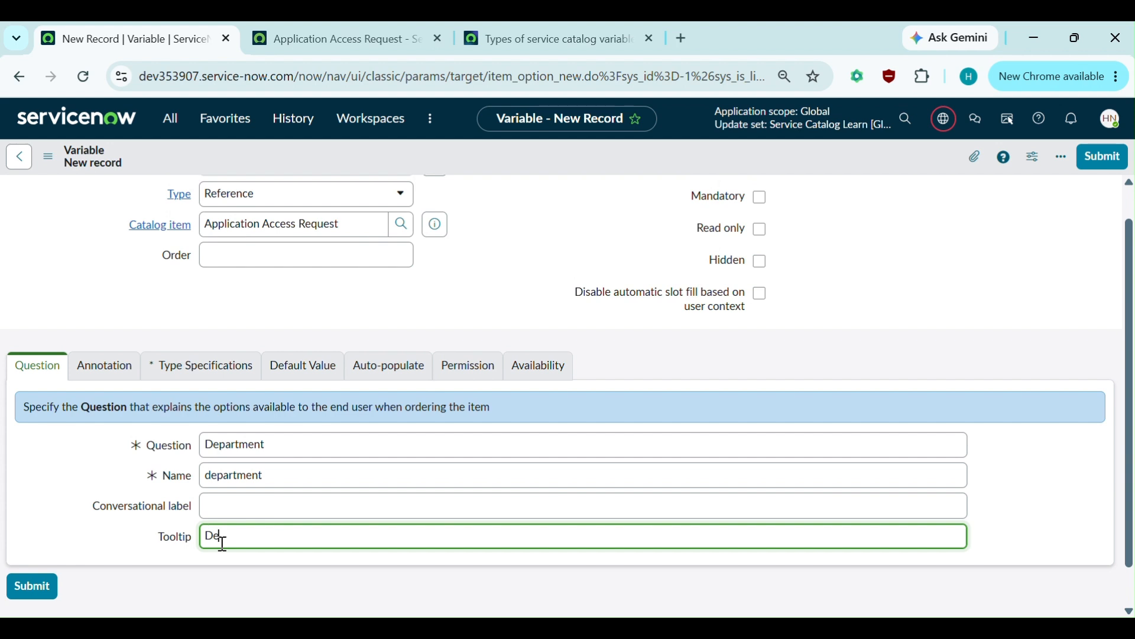
type("partment of the user")
left_click(111, 363)
- Set the variable to reference the Department [cmn_department] table
scroll(253, 426, "down", 1)
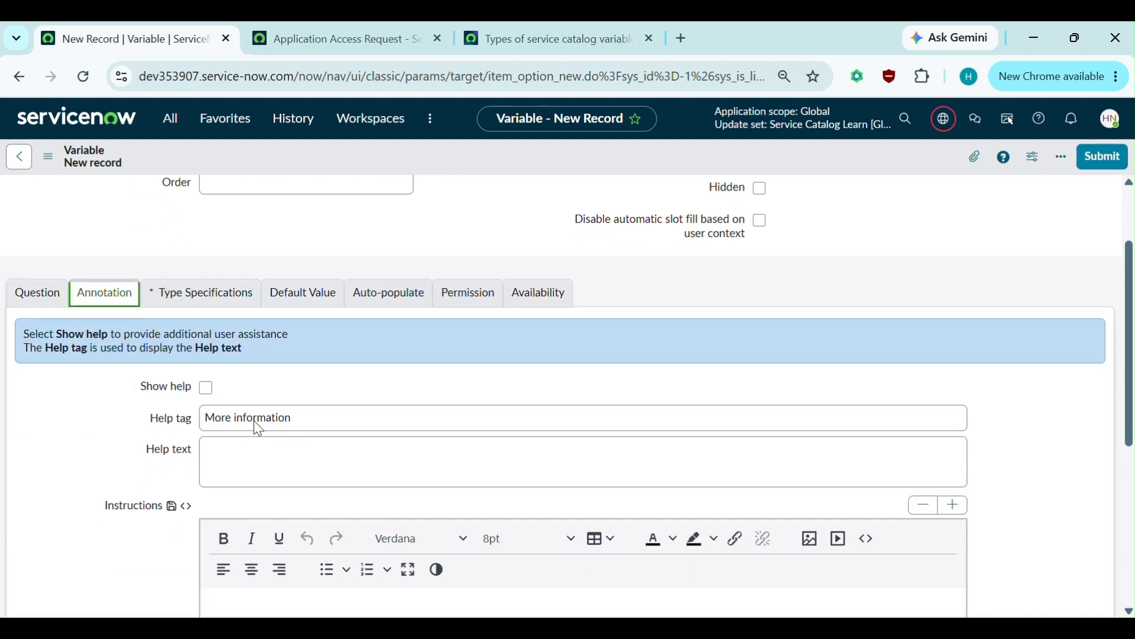
scroll(253, 426, "up", 1)
left_click(195, 376)
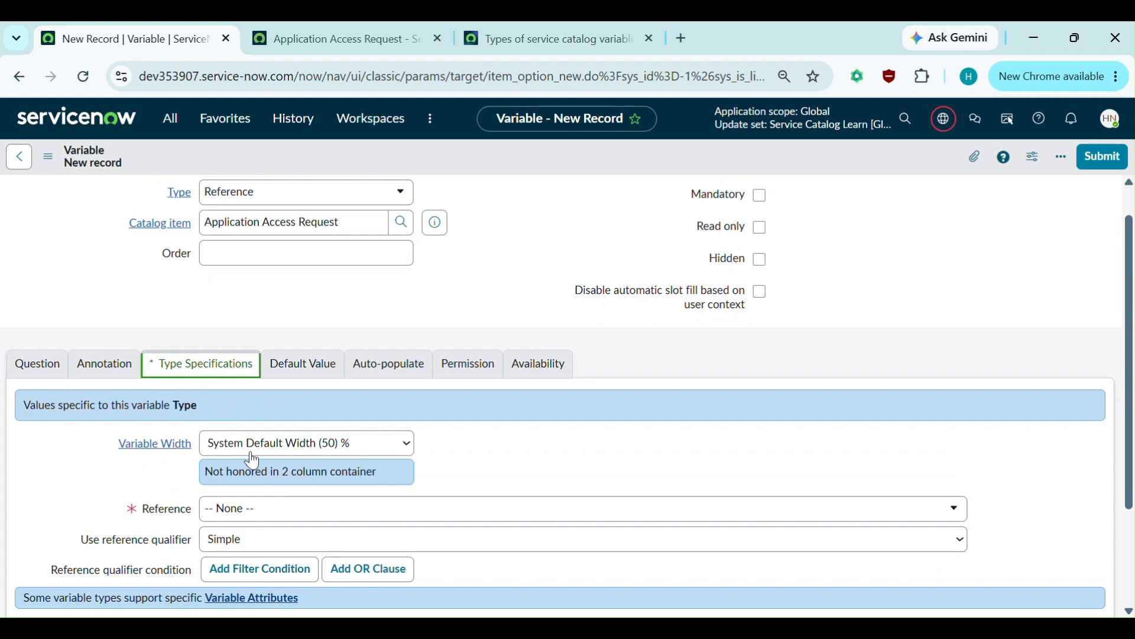
scroll(255, 479, "down", 1)
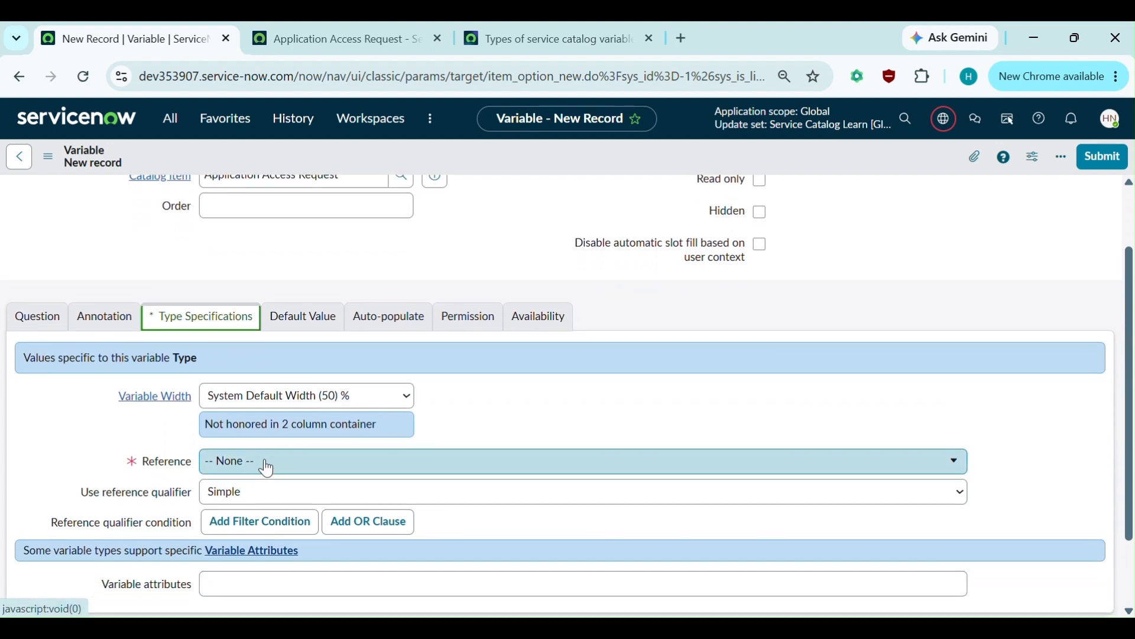
left_click(249, 474)
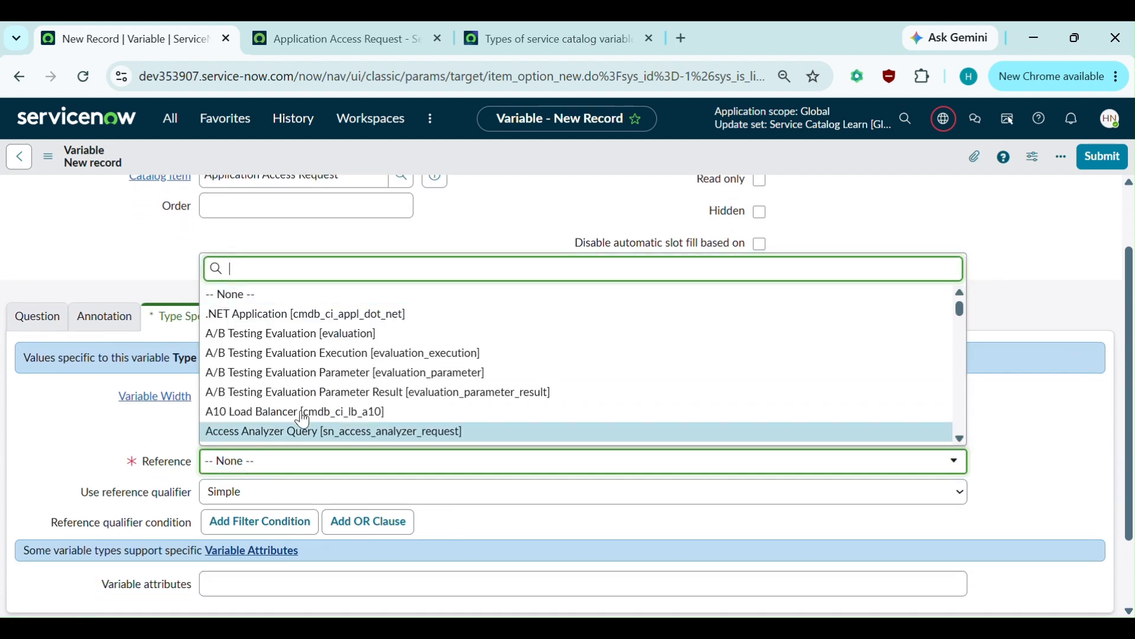
type("cmn")
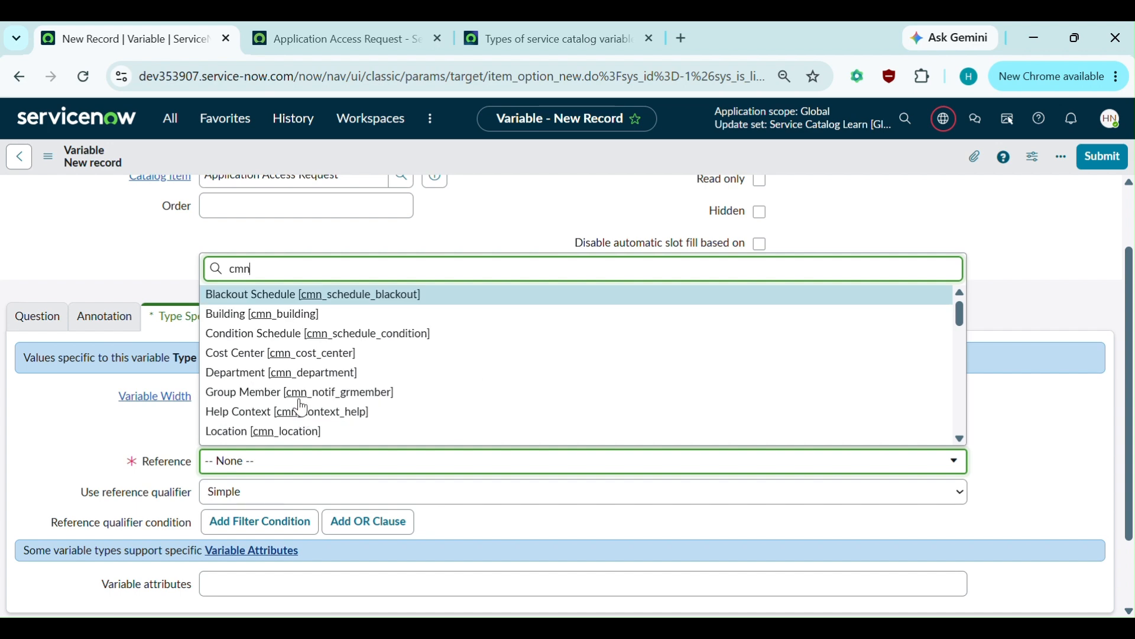
type("_depart")
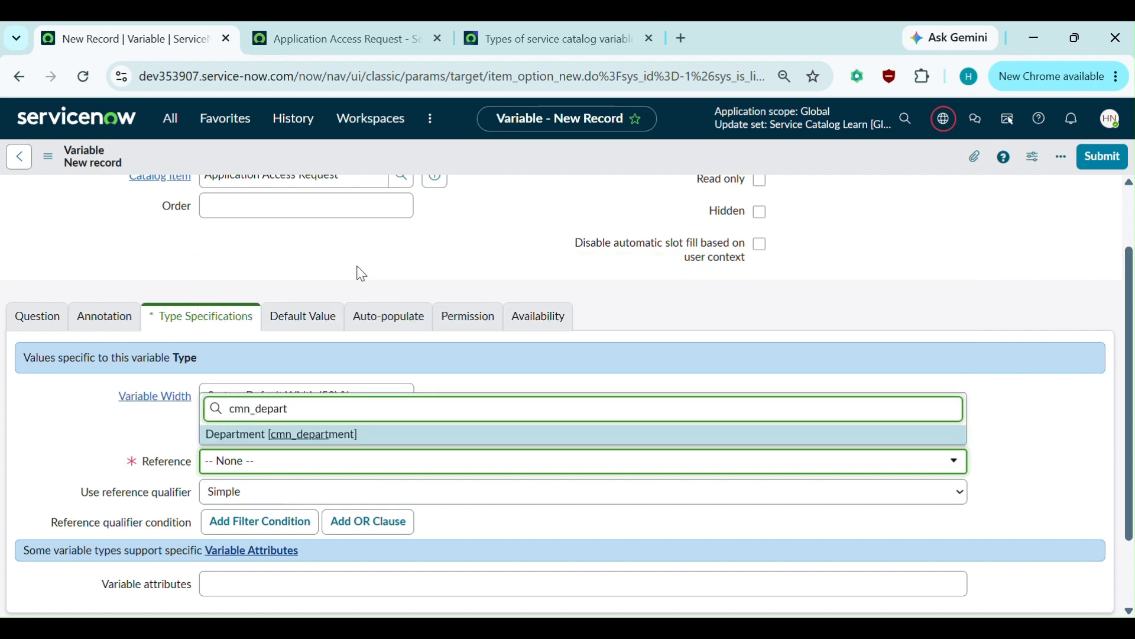
left_click(239, 438)
left_click(529, 380)
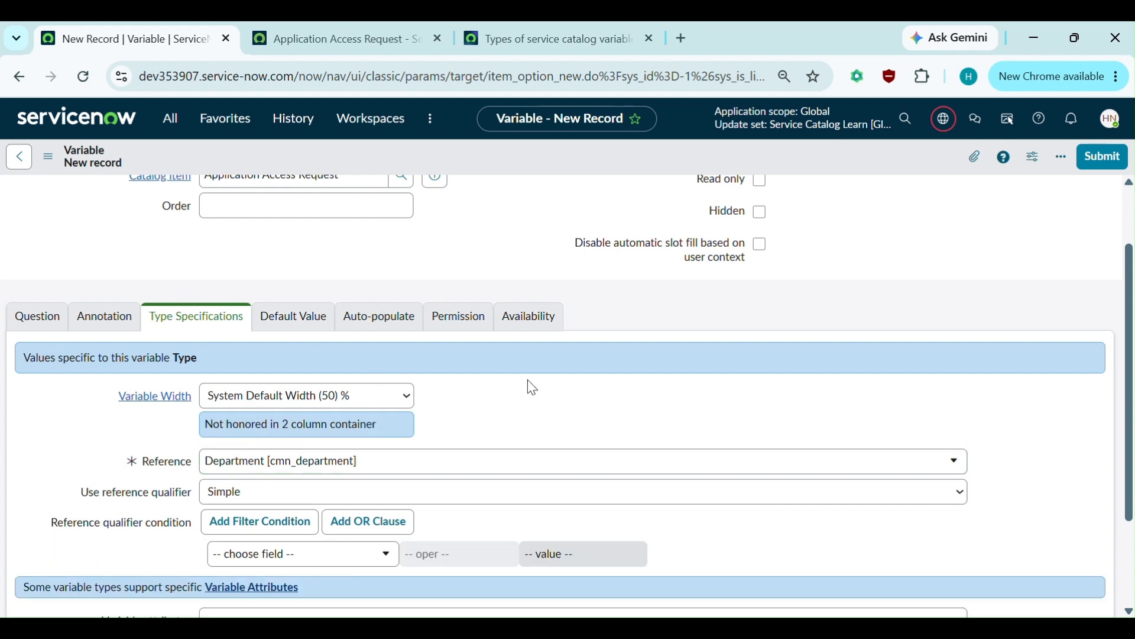
scroll(383, 436, "down", 3)
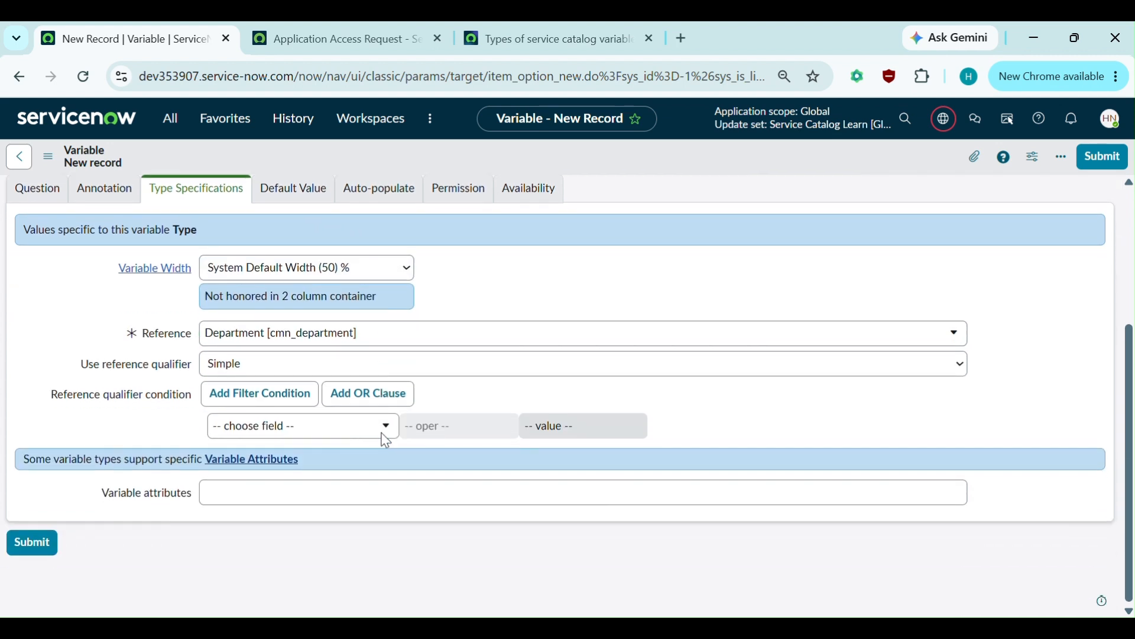
scroll(383, 440, "up", 1)
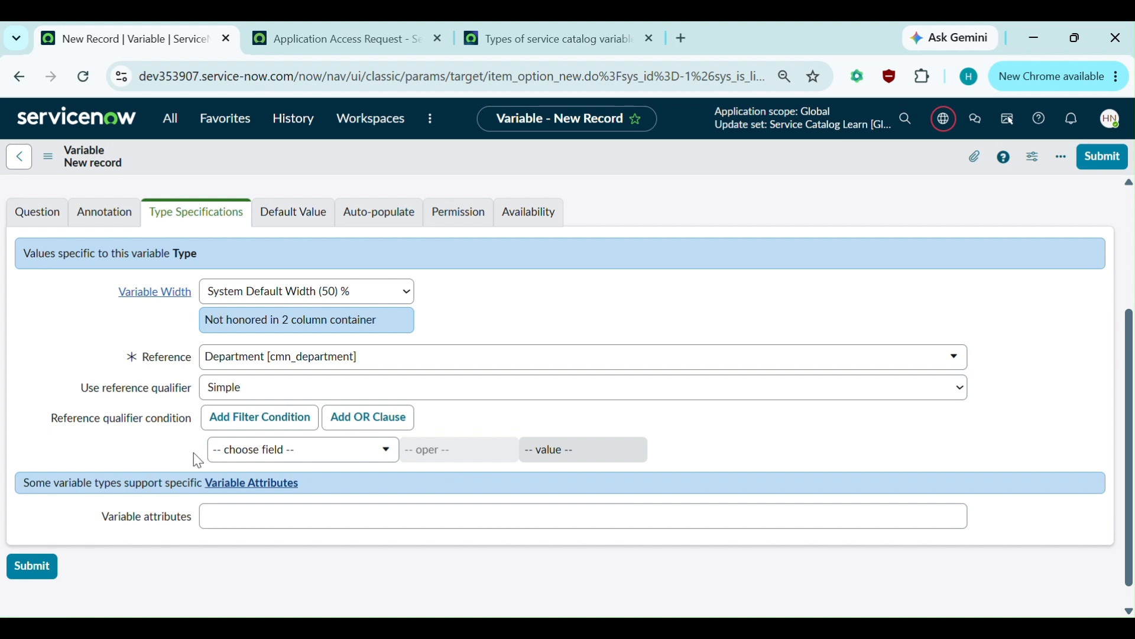
- Try Dynamic and Advanced reference qualifiers, then set it back to Simple
left_click(238, 387)
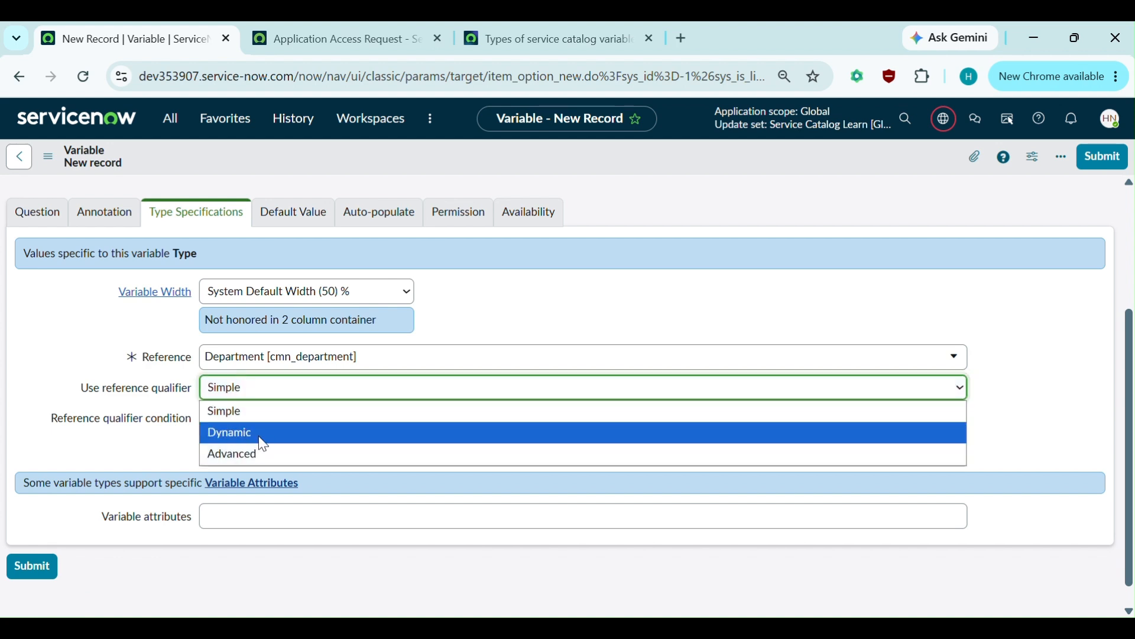
left_click(262, 436)
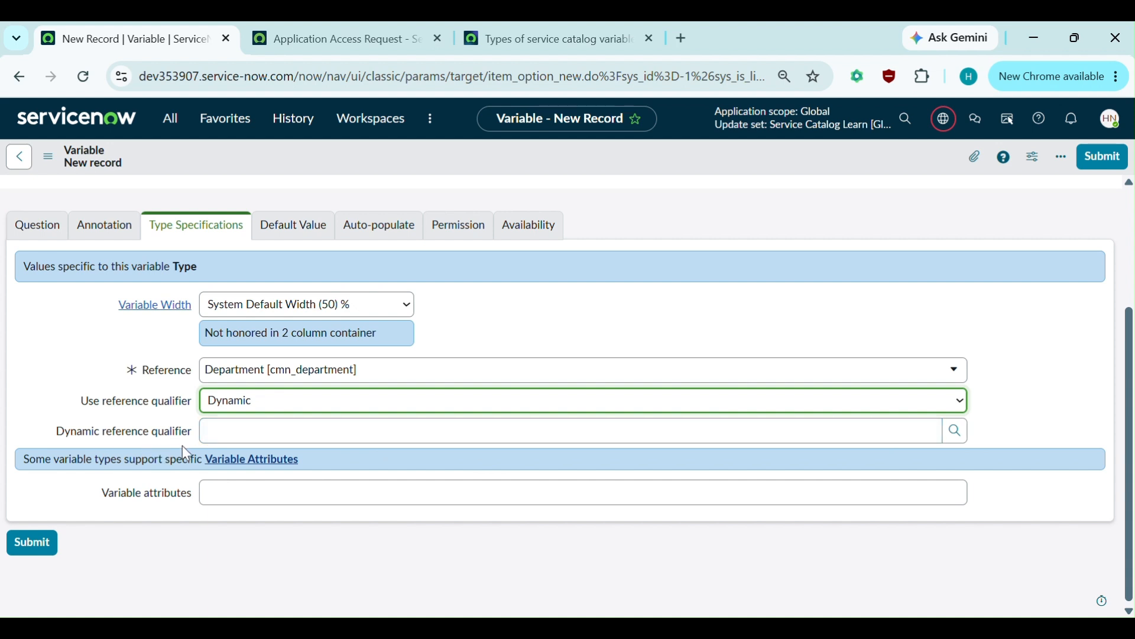
left_click(296, 405)
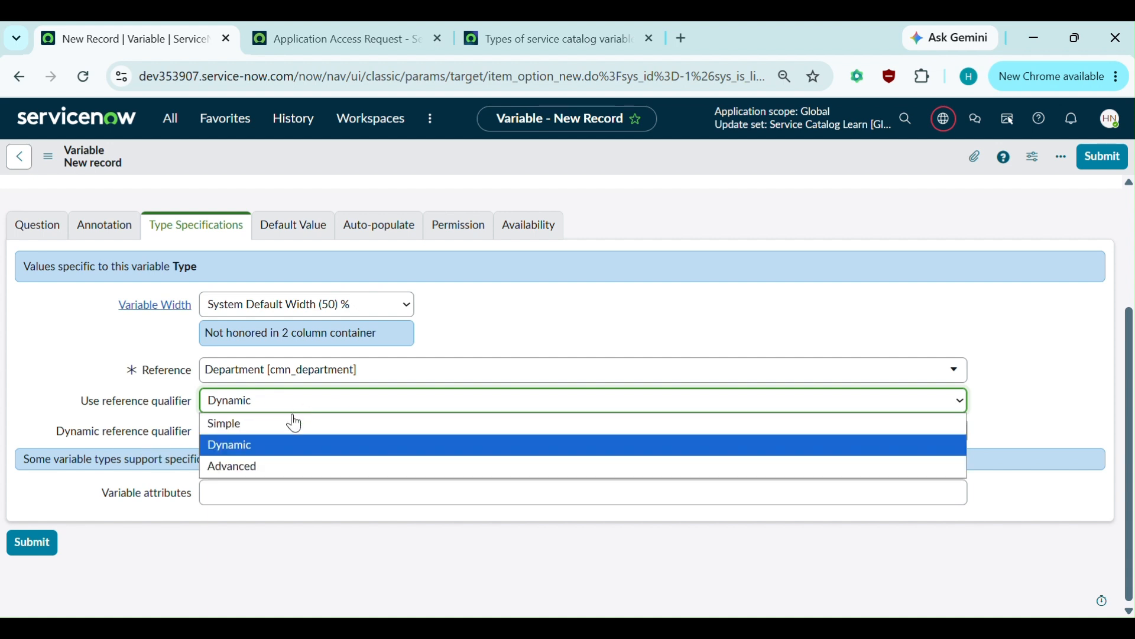
left_click(233, 470)
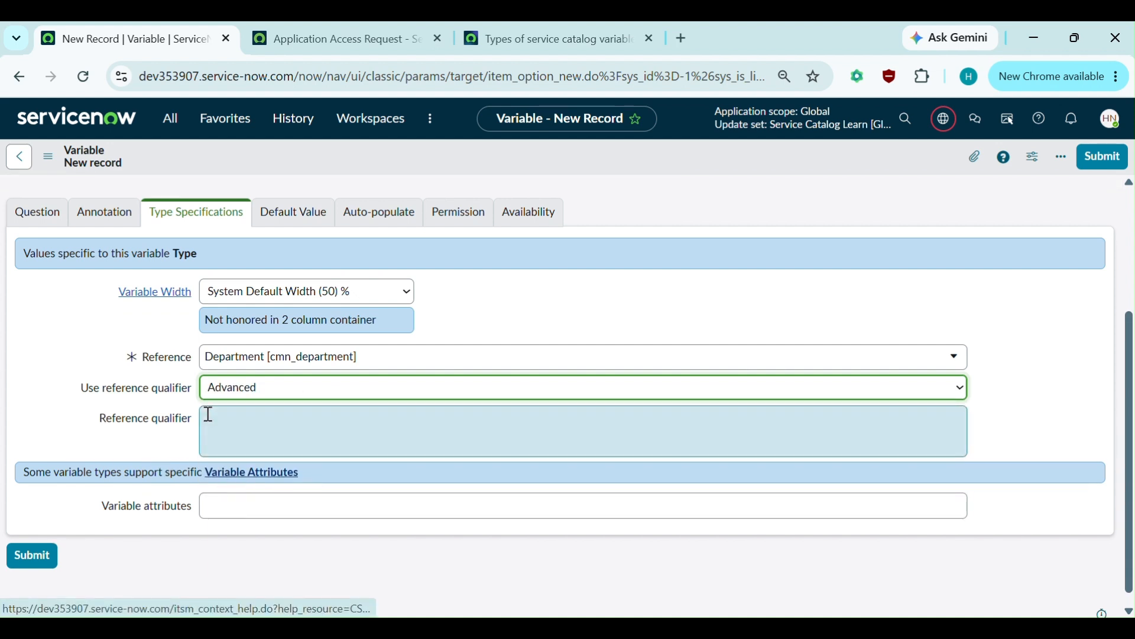
left_click(221, 414)
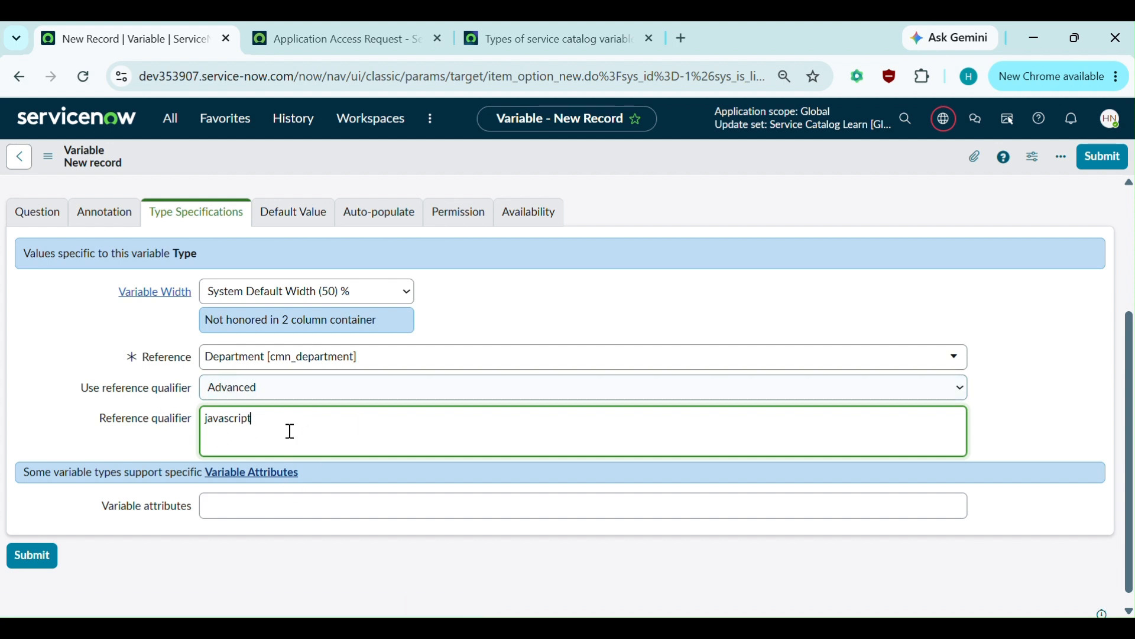
left_click(248, 391)
left_click(252, 418)
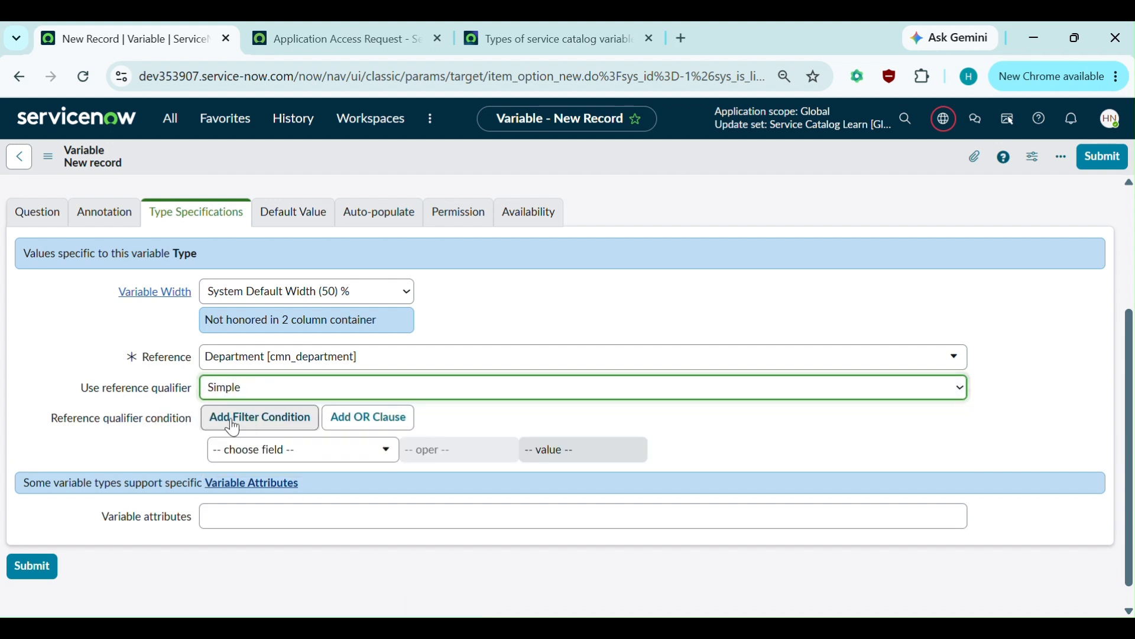
- Check the Default Value settings and start editing the variable's display order
scroll(507, 309, "up", 1)
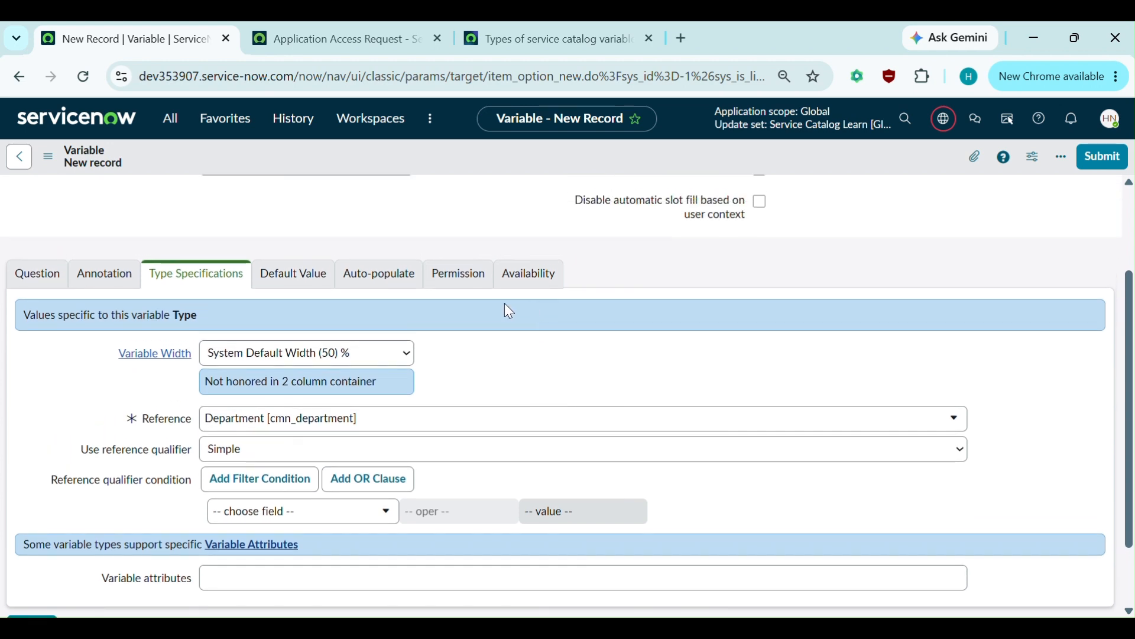
left_click(294, 271)
scroll(272, 275, "up", 2)
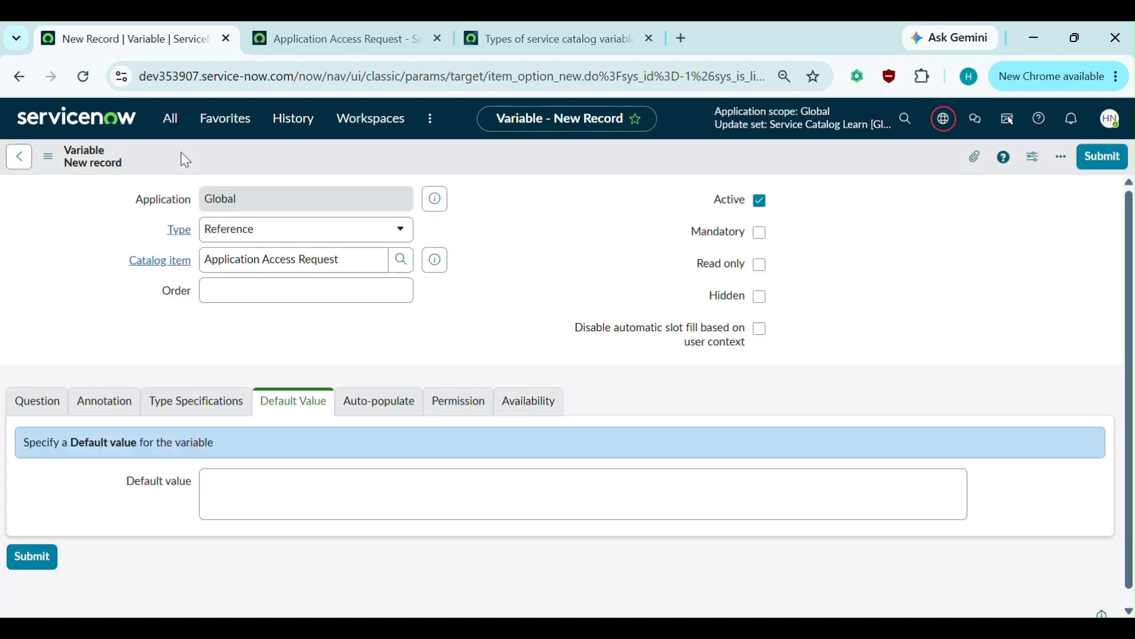
left_click(342, 303)
- Save the Department variable and set its display order to 400
key("Return")
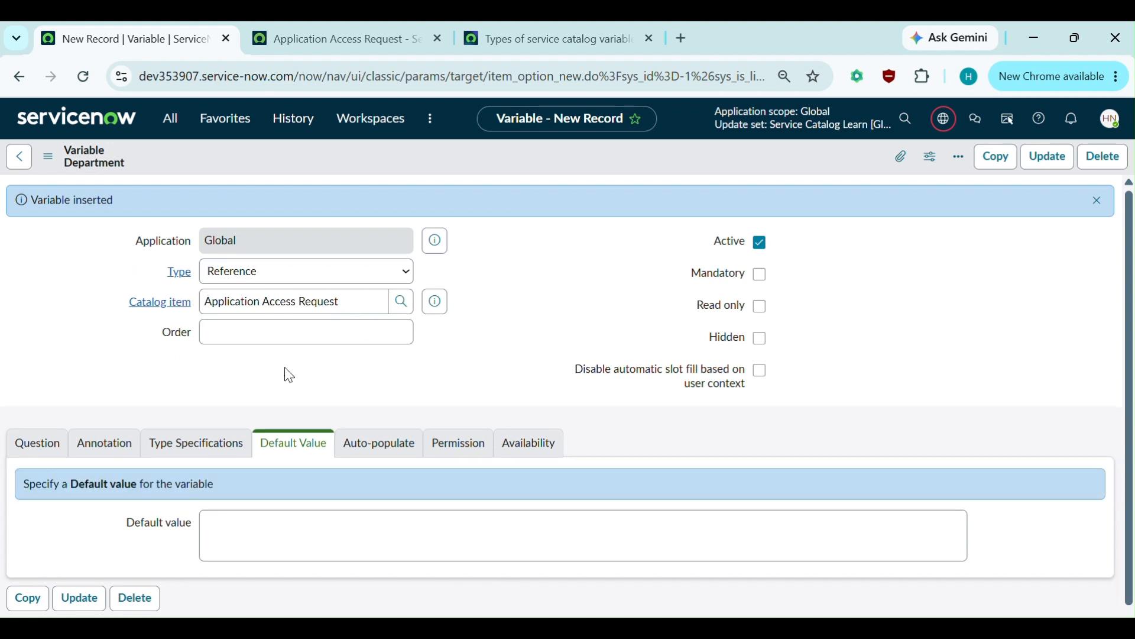
left_click(345, 331)
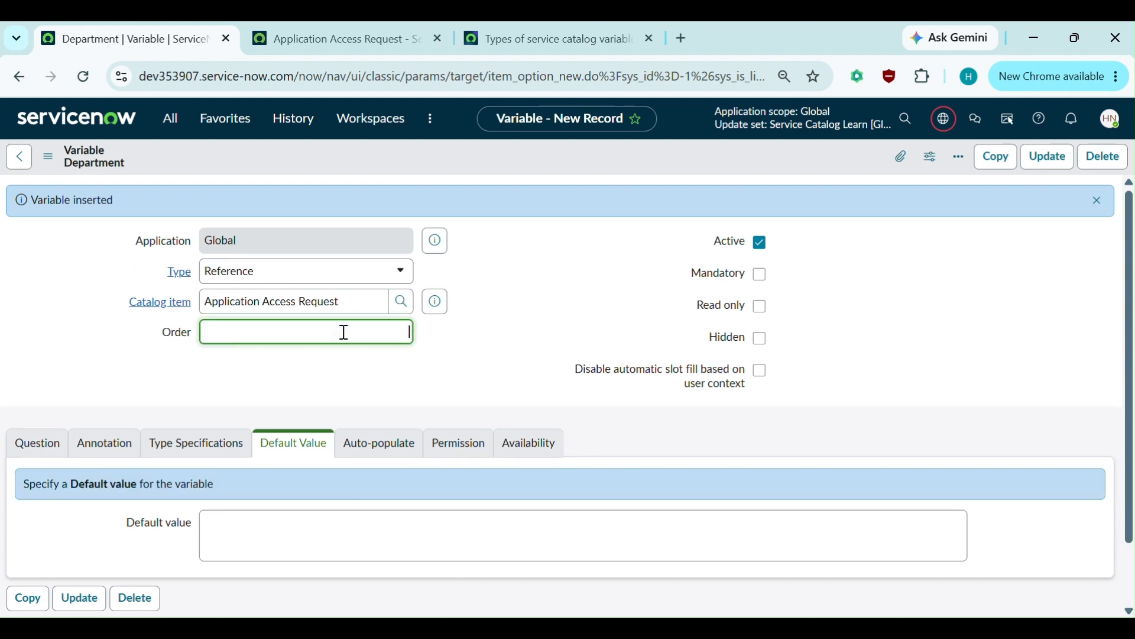
type("400")
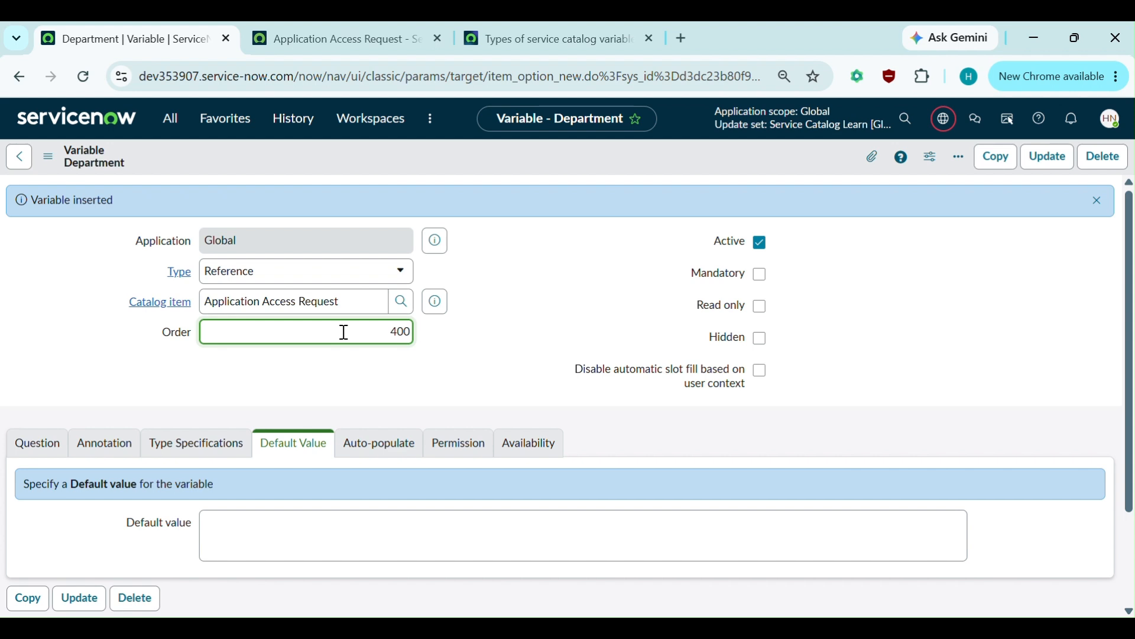
key("Return")
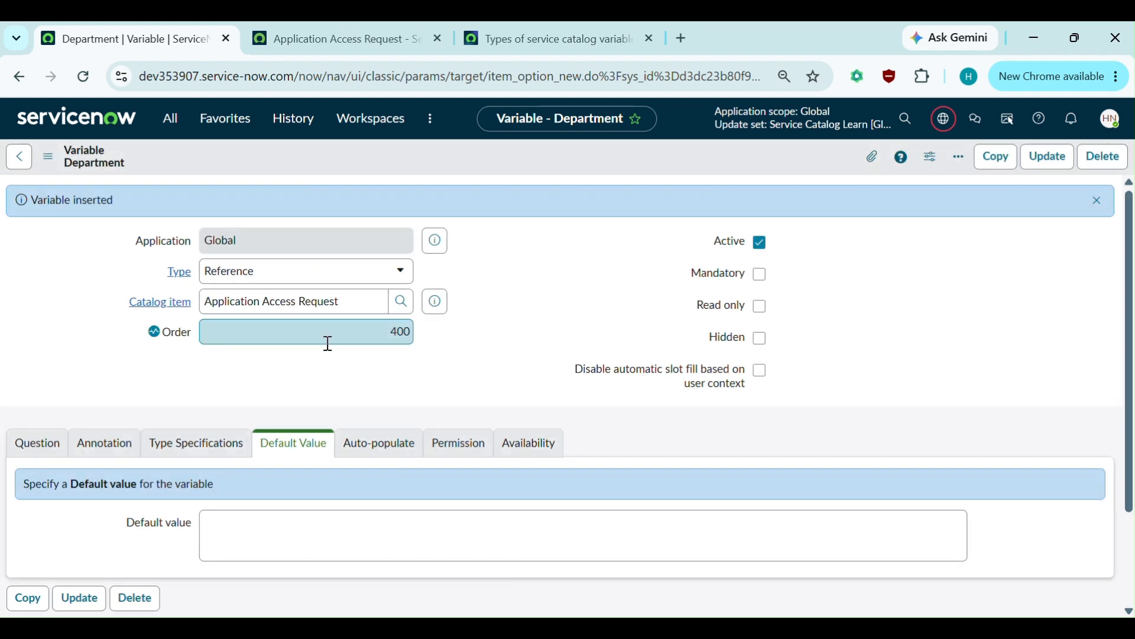
left_click(37, 448)
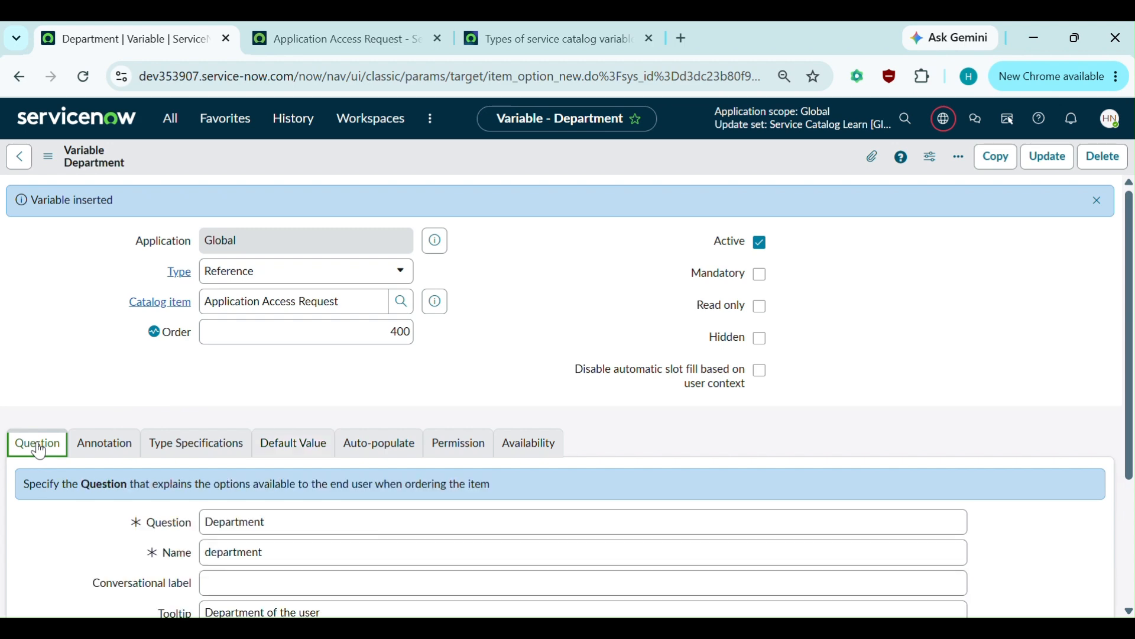
key("ctrl+Tab")
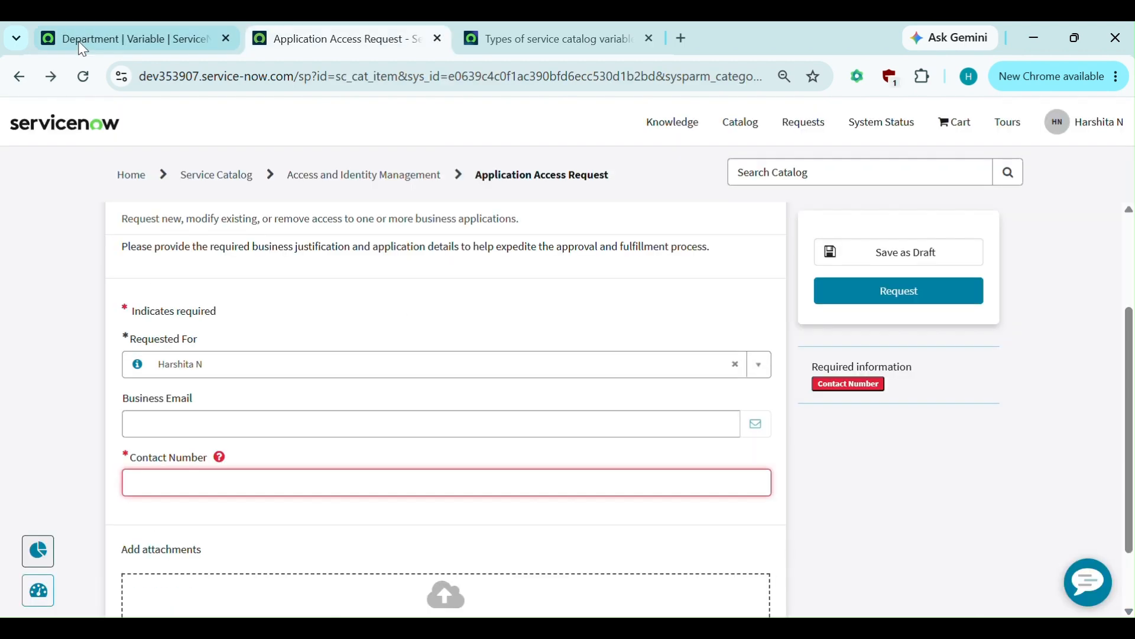
- Reload the portal form and confirm the empty Department field lists departments from Customer Support to Sales
left_click(83, 77)
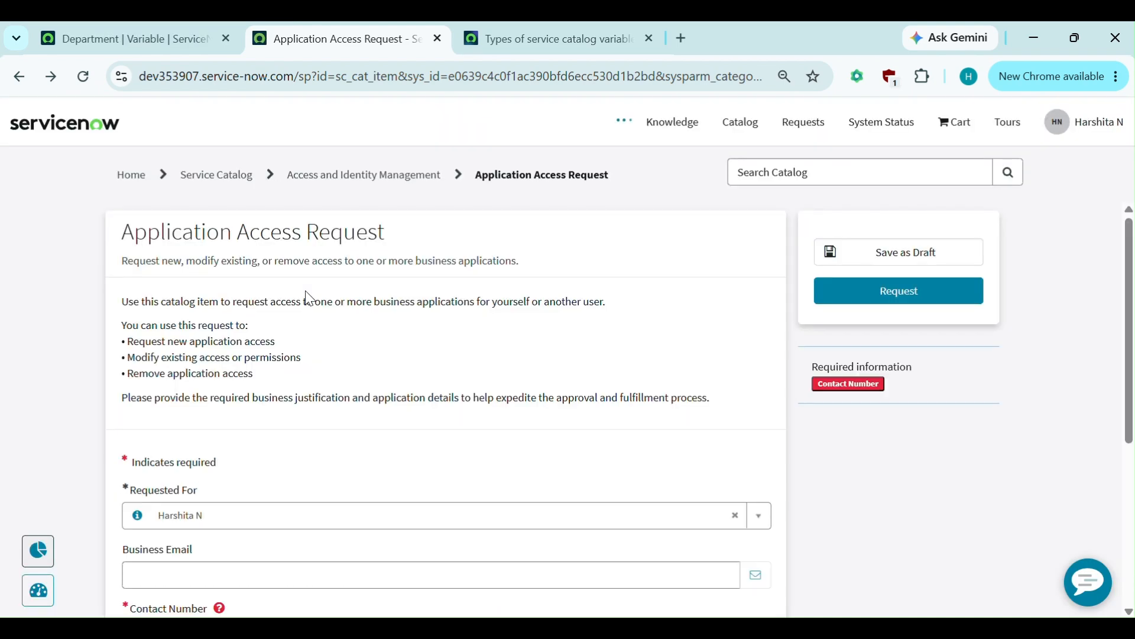
scroll(306, 292, "down", 3)
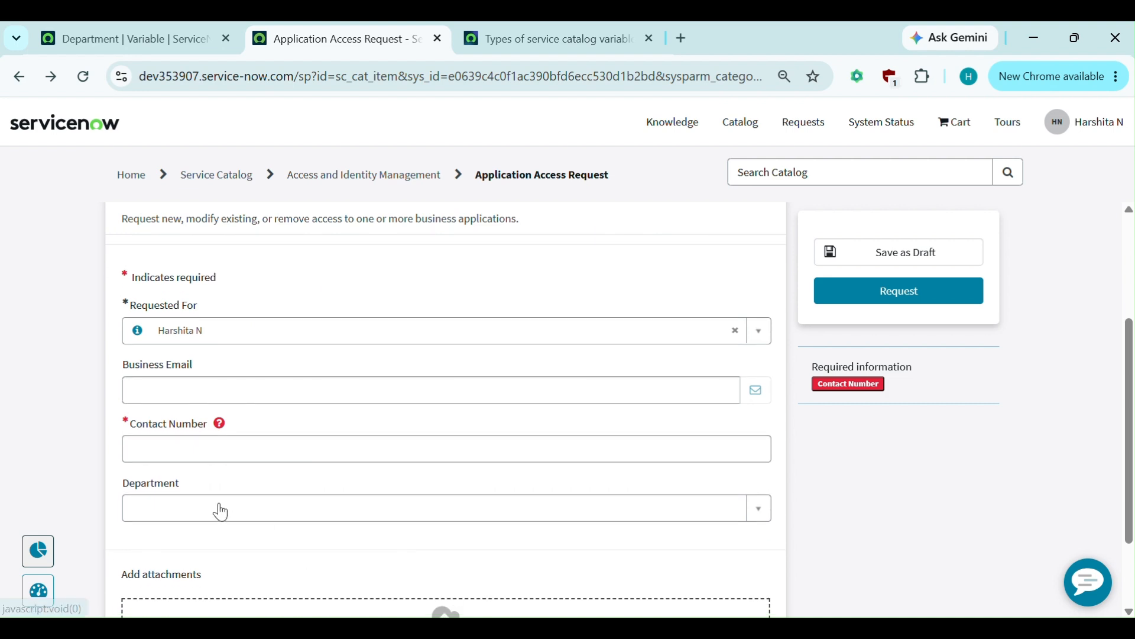
left_click(220, 512)
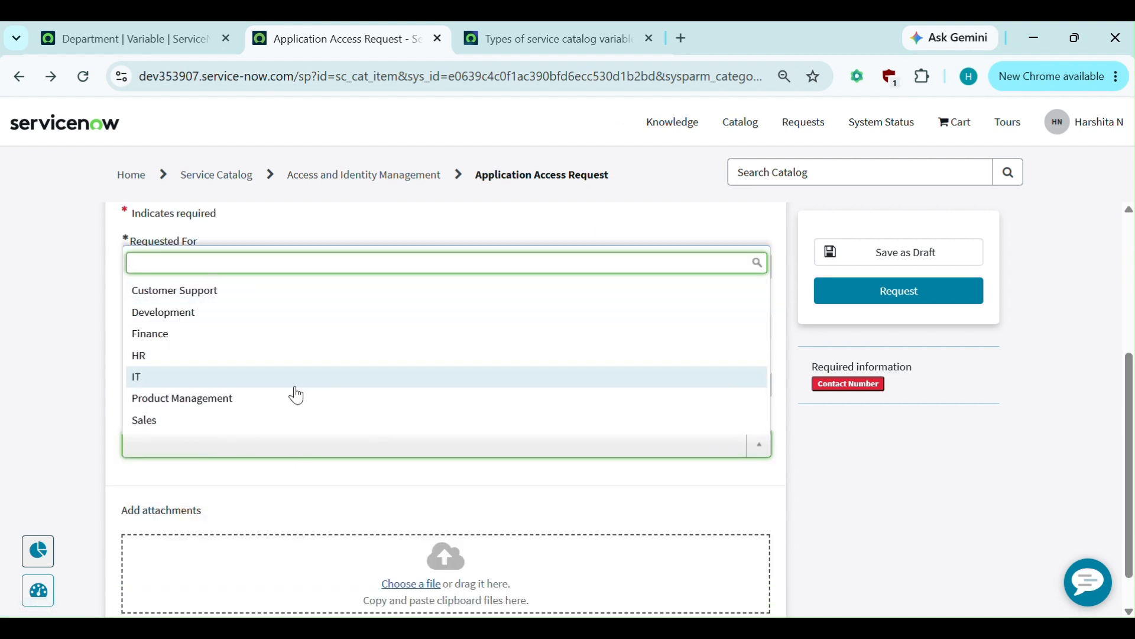
left_click(63, 394)
scroll(65, 395, "up", 1)
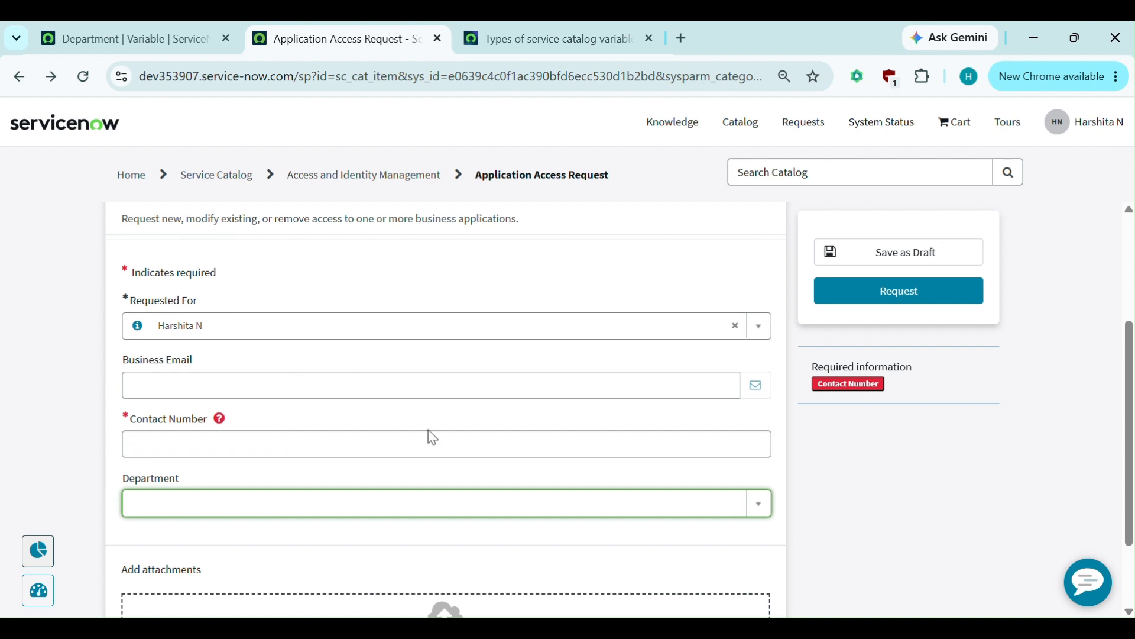
left_click(180, 30)
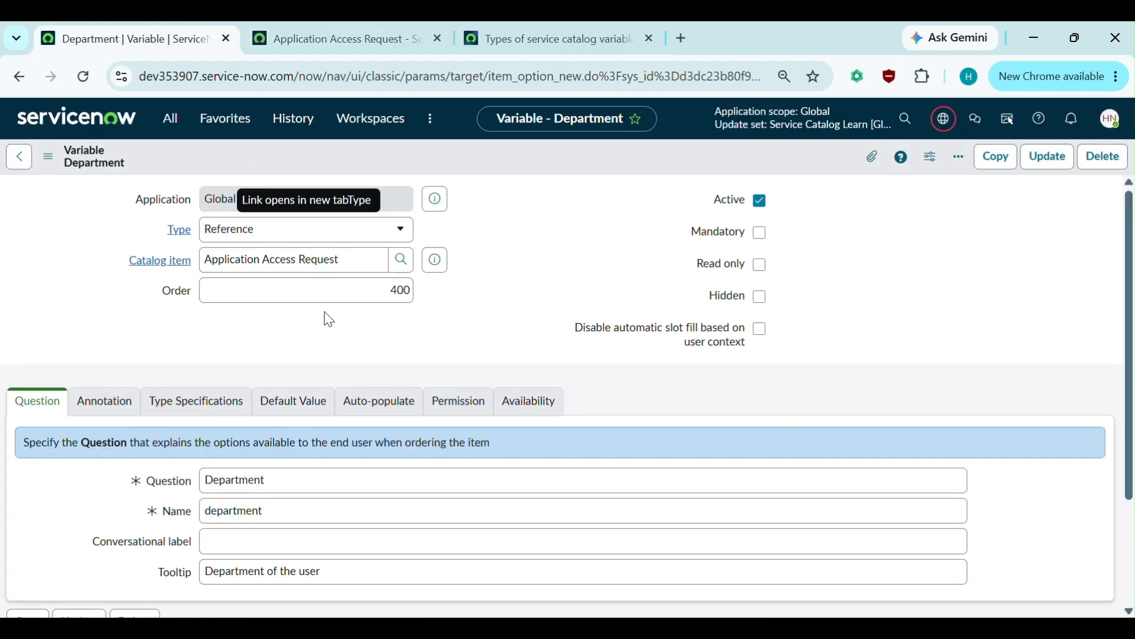
- Enter javascript:gs.getUser().getDepartmentID(); as the Department variable's Default value and save the record
left_click(278, 401)
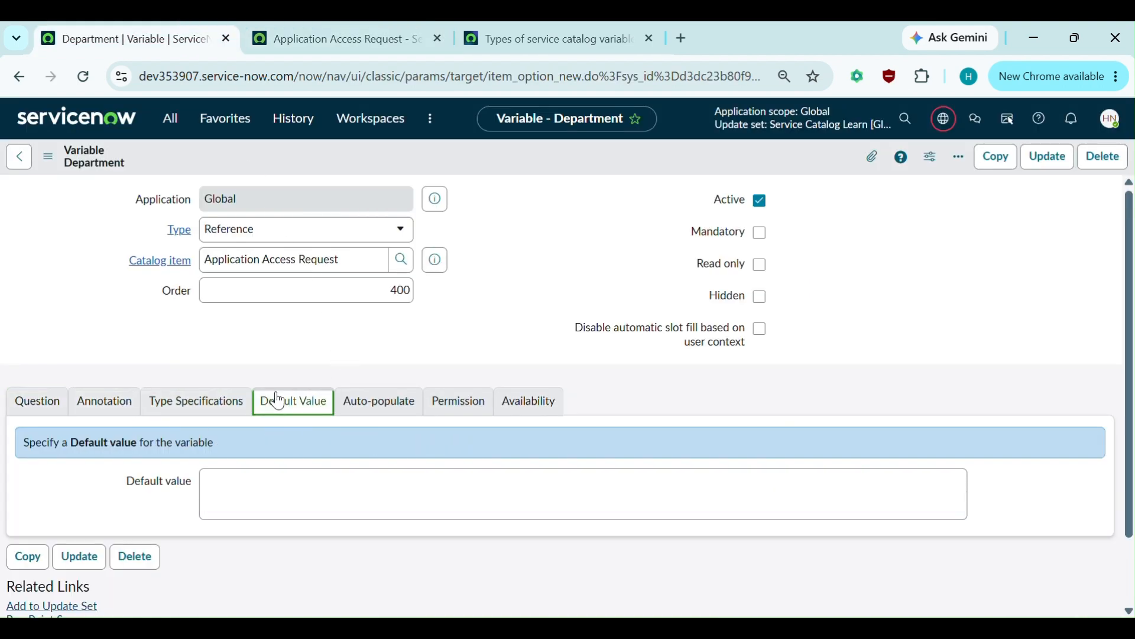
left_click(242, 480)
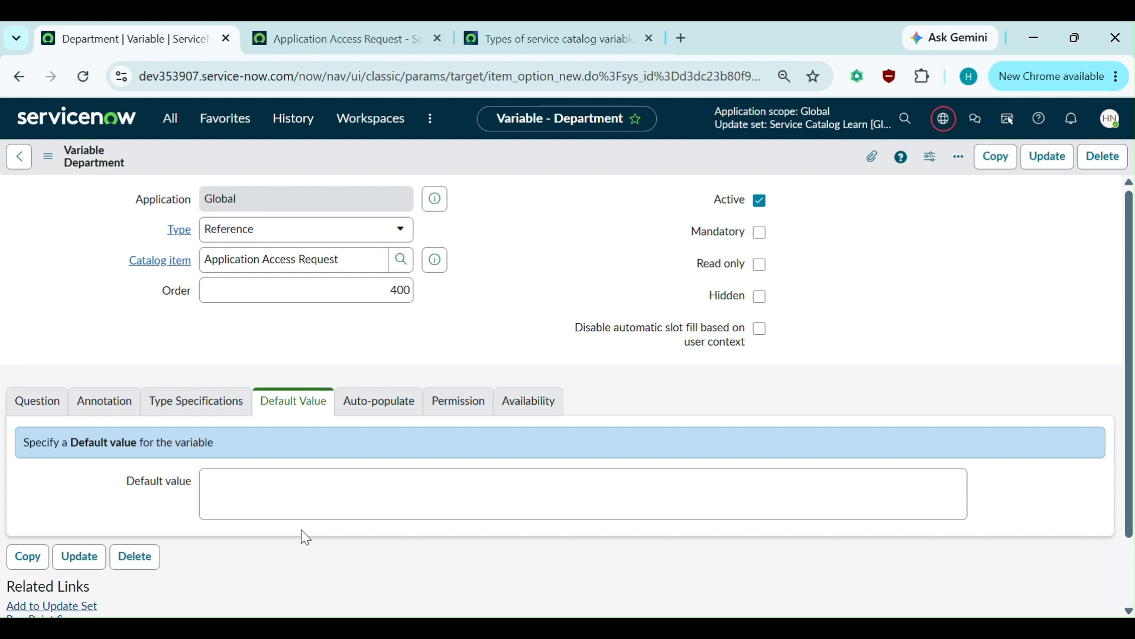
left_click(230, 499)
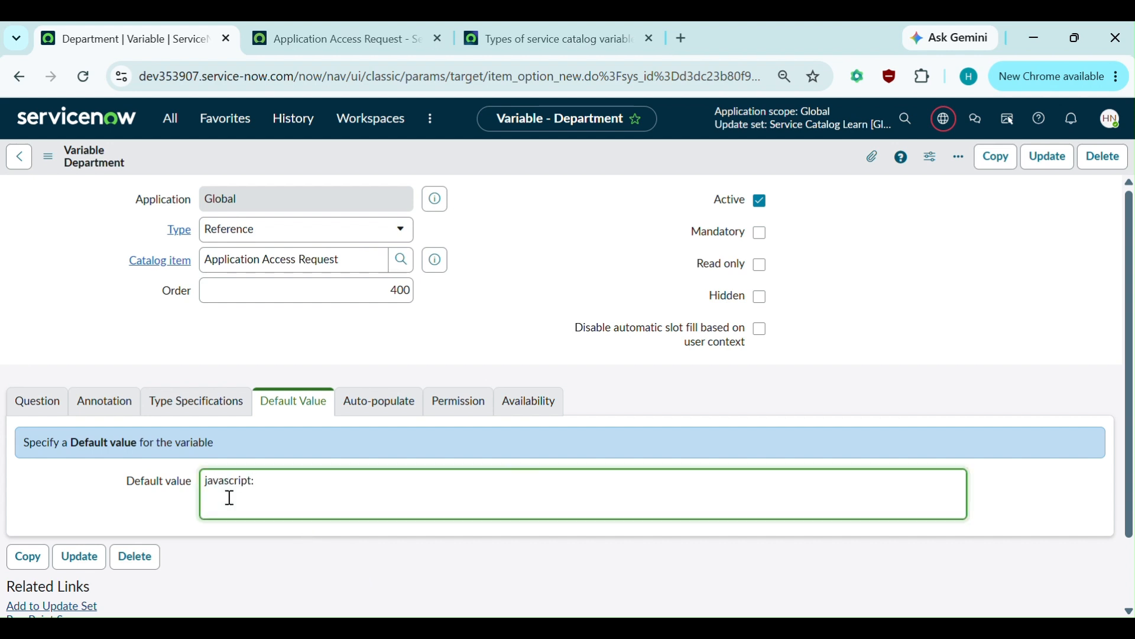
type("javascript:gs.getUser().getDepa")
type("rtmentID();")
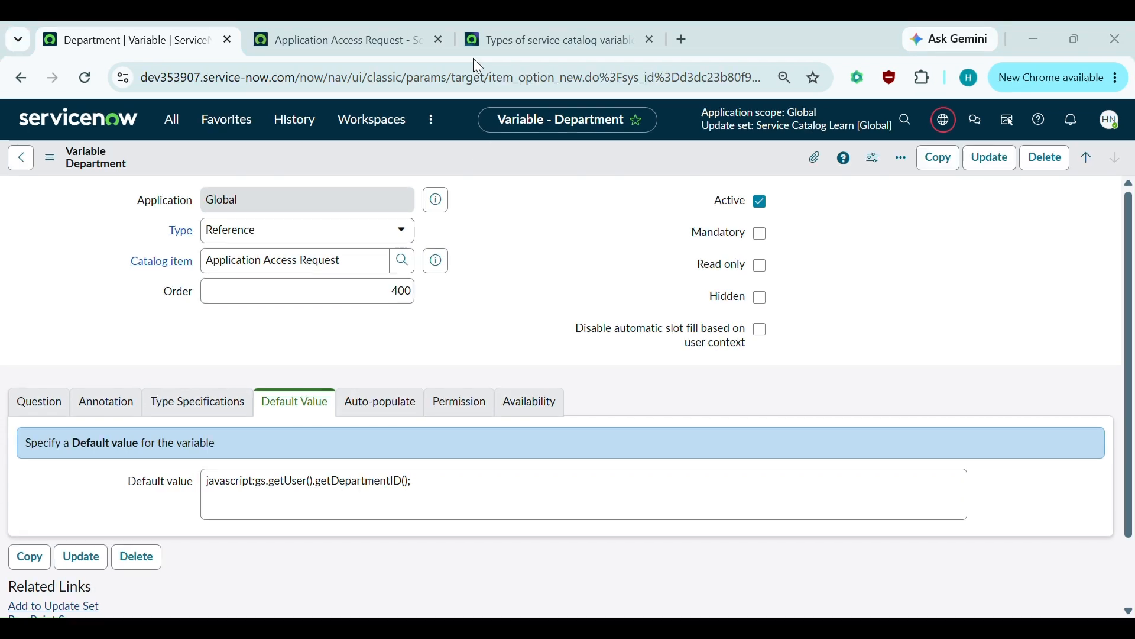
right_click(501, 158)
left_click(506, 160)
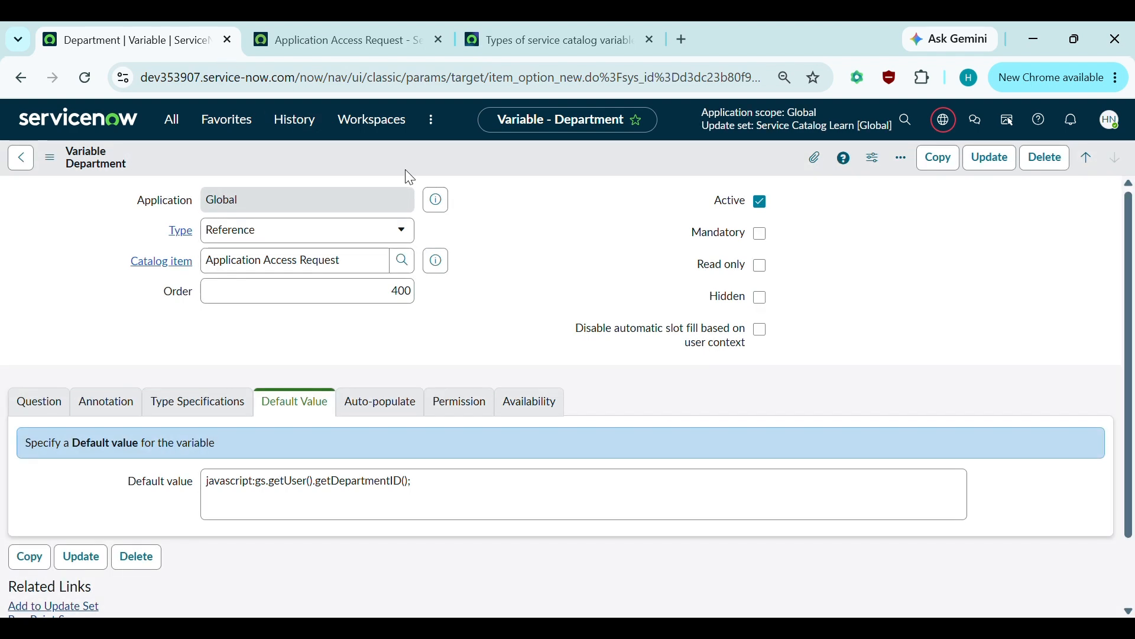
- Reload the Application Access Request portal form and check that Department now shows Finance
left_click(328, 26)
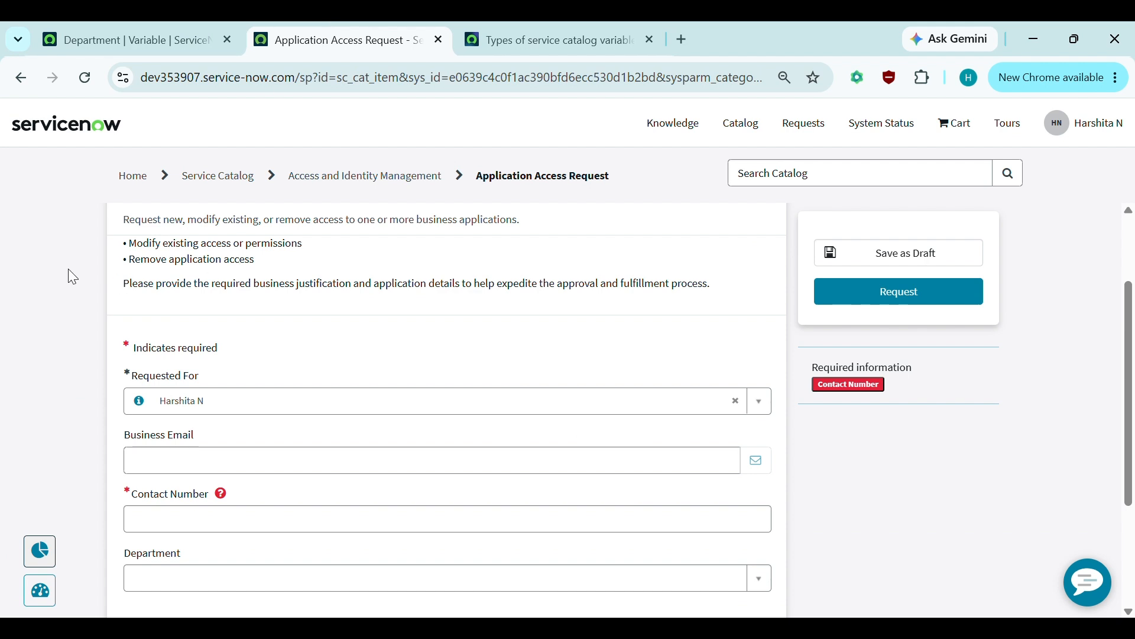
scroll(69, 269, "up", 1)
left_click(126, 26)
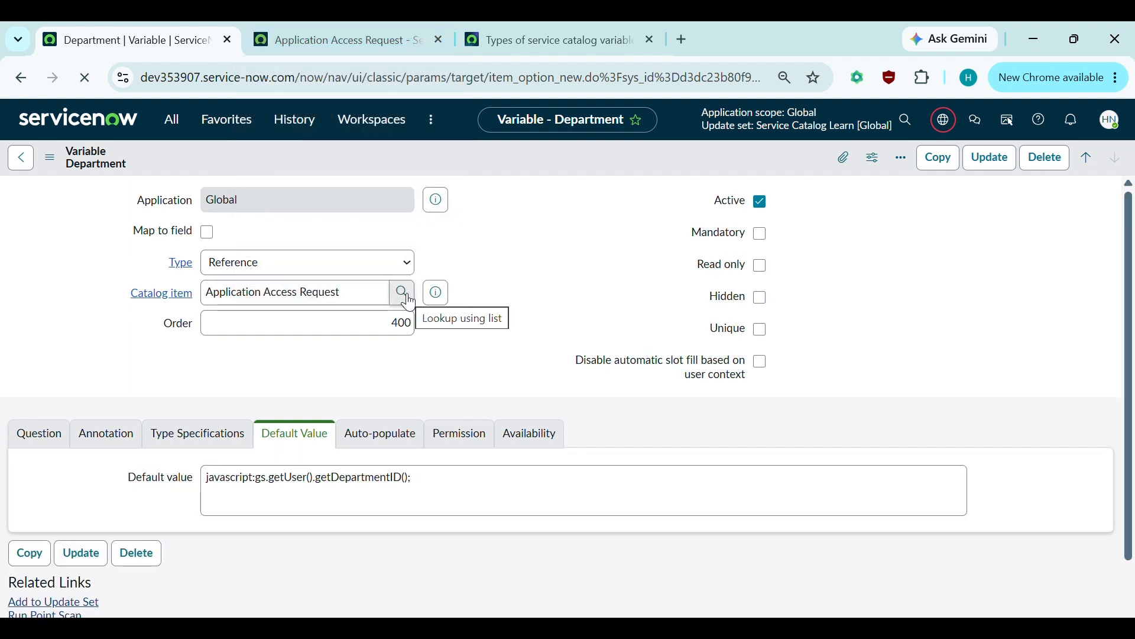
left_click(372, 23)
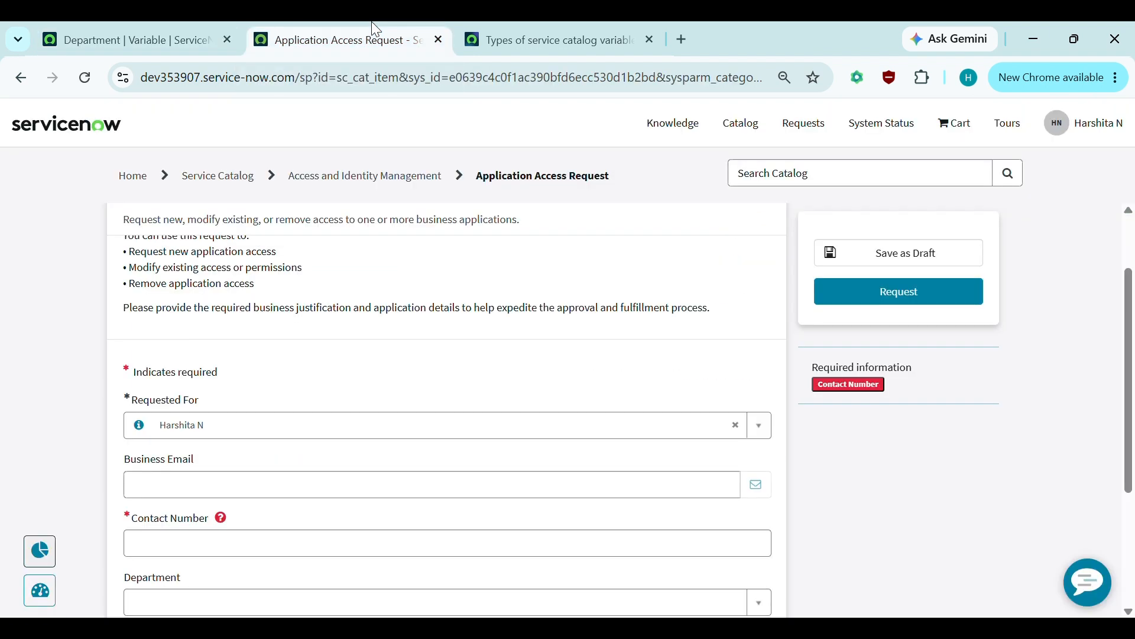
left_click(87, 75)
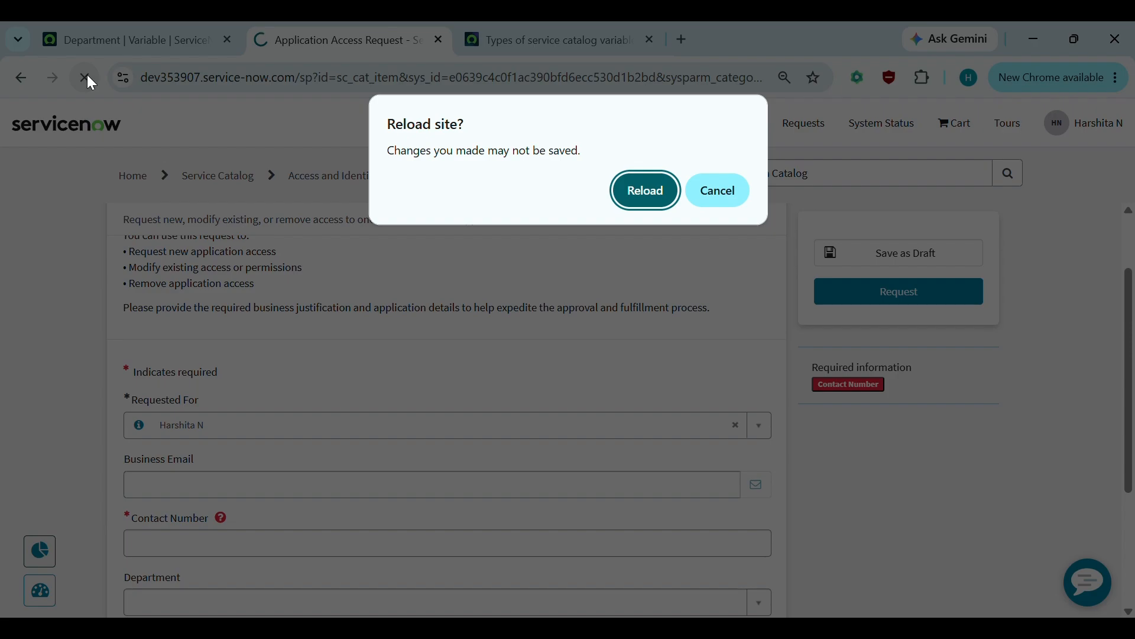
left_click(648, 190)
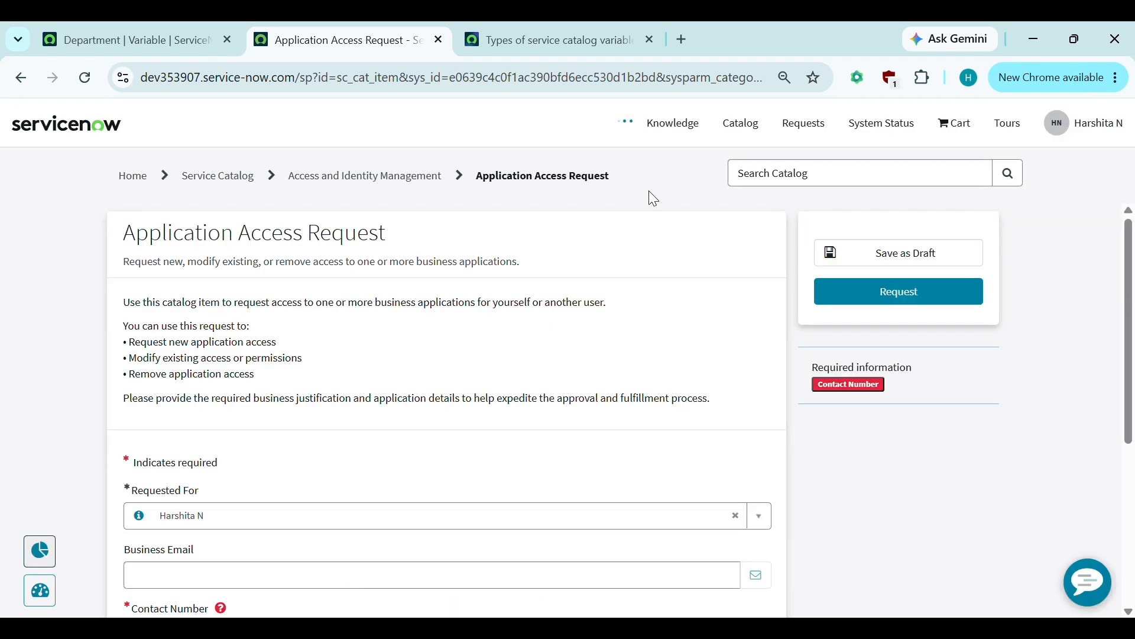
scroll(398, 353, "down", 5)
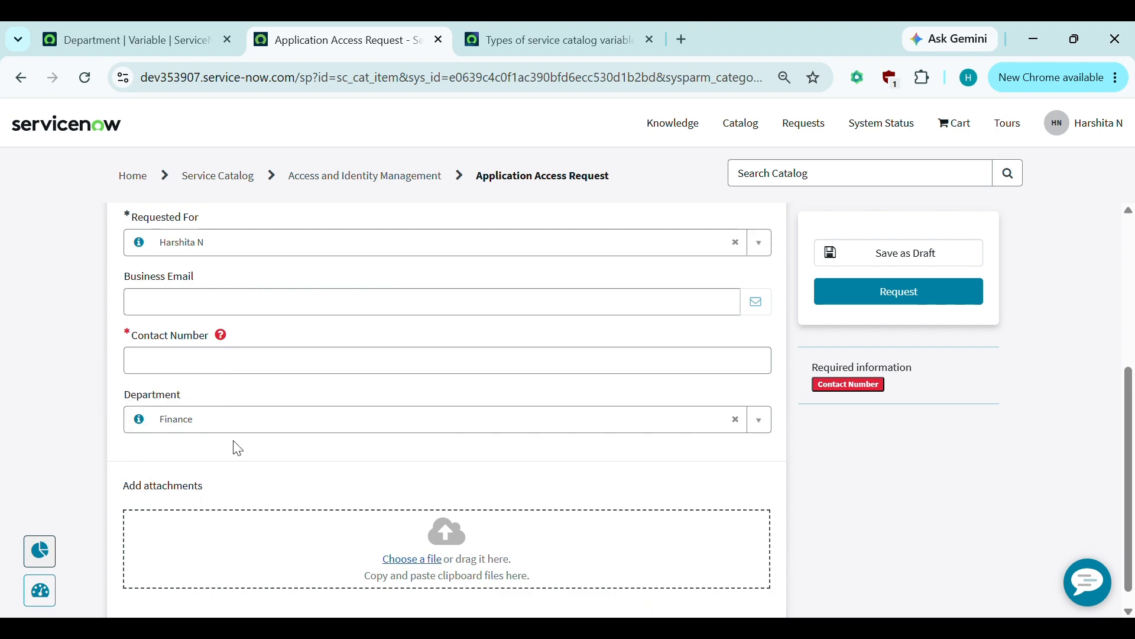
scroll(241, 448, "up", 5)
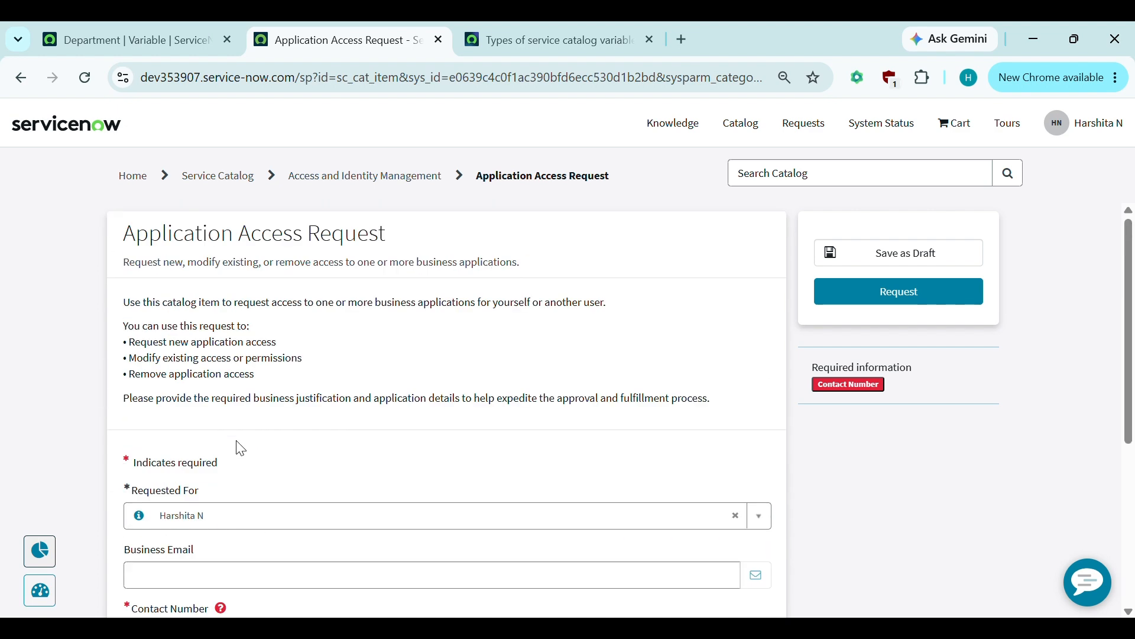
scroll(241, 448, "down", 2)
scroll(240, 448, "down", 2)
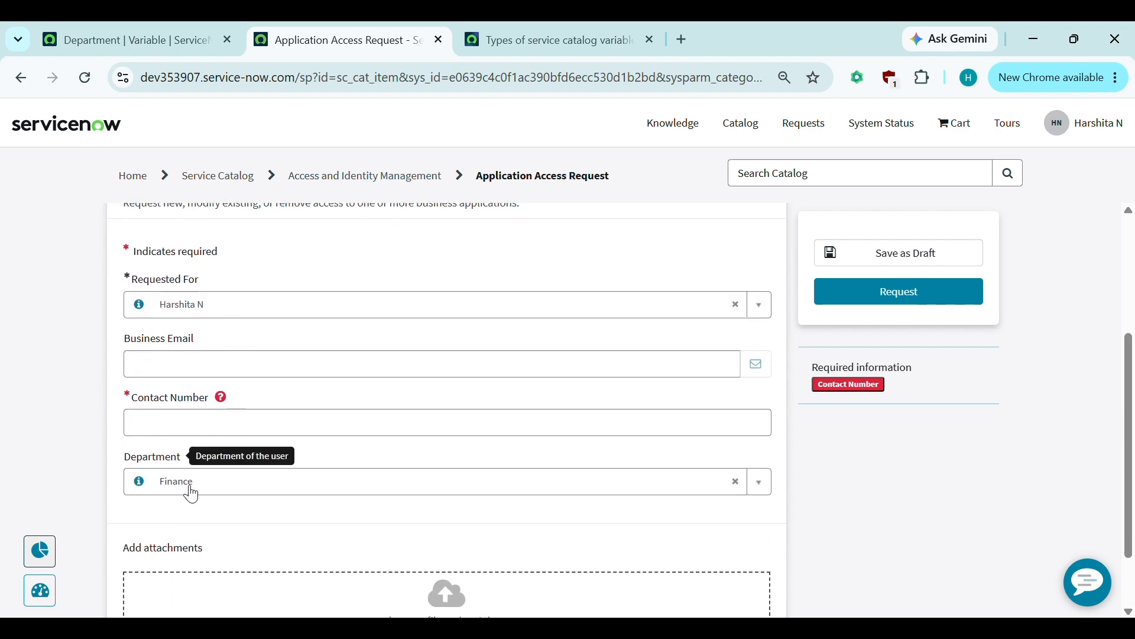
left_click(176, 51)
type("/")
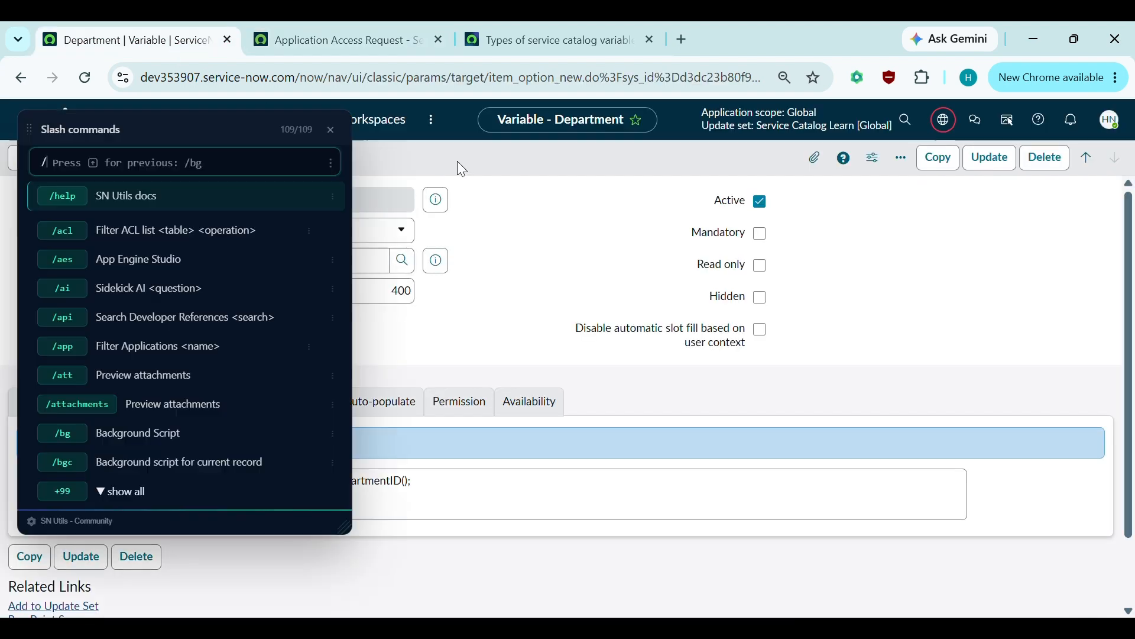
type("sys_user")
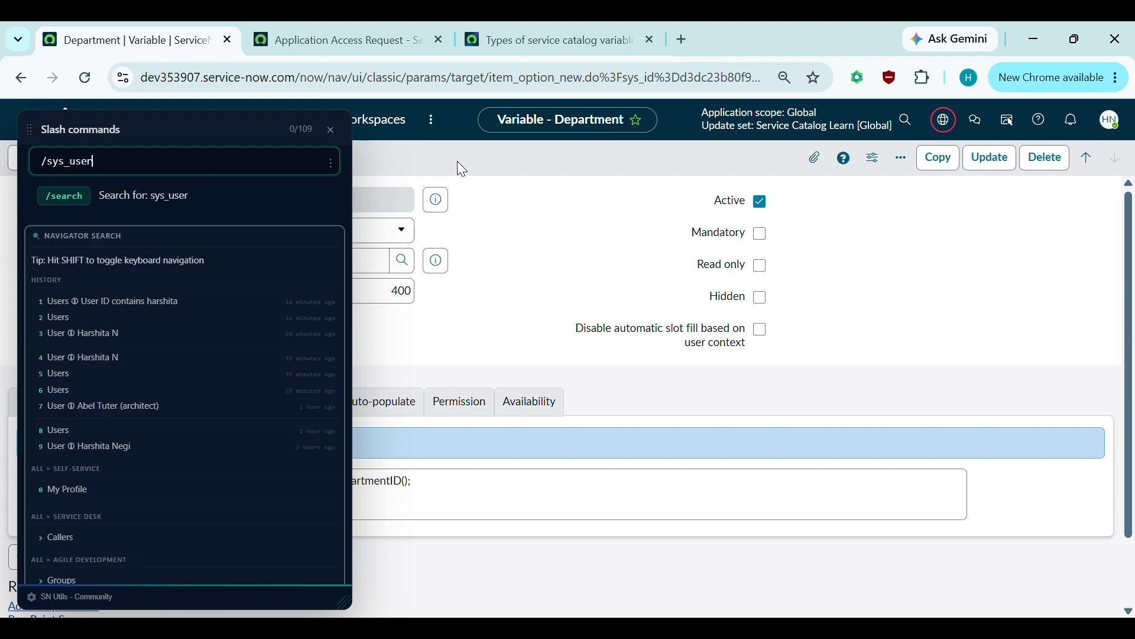
key("Return")
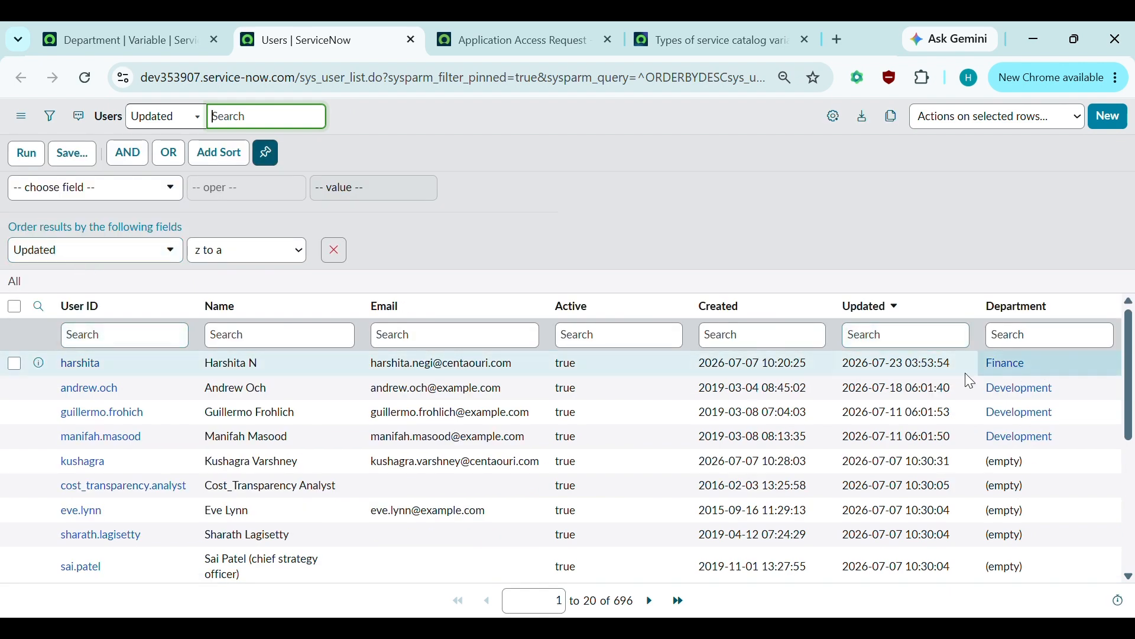
left_click(411, 39)
left_click(269, 39)
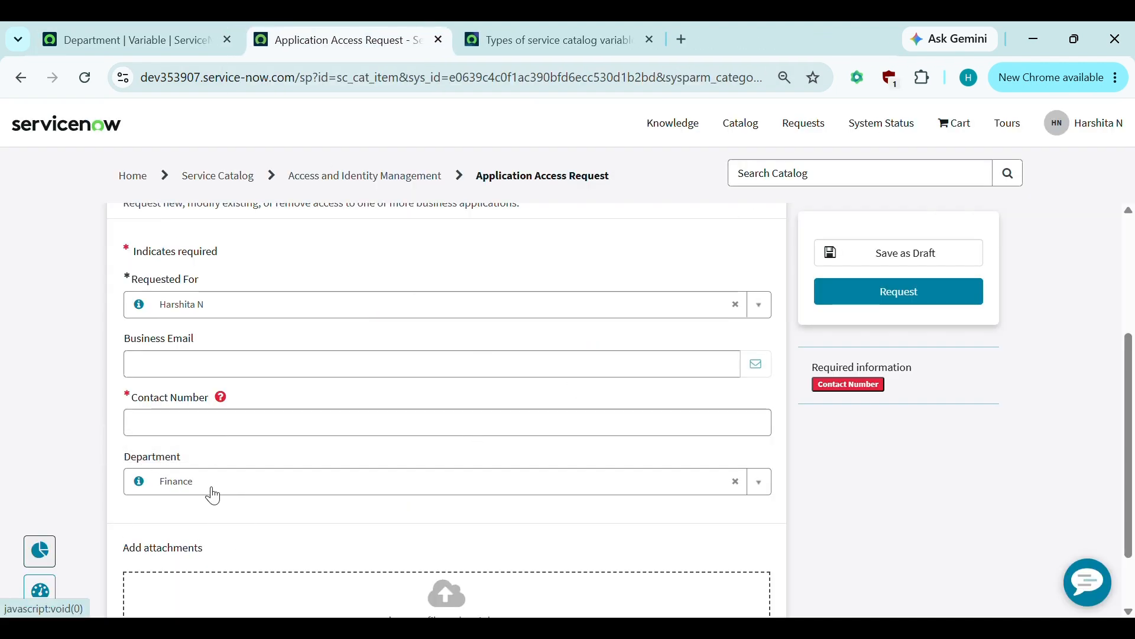
- Tick Read only on the Department variable, then reload the portal request form
left_click(164, 40)
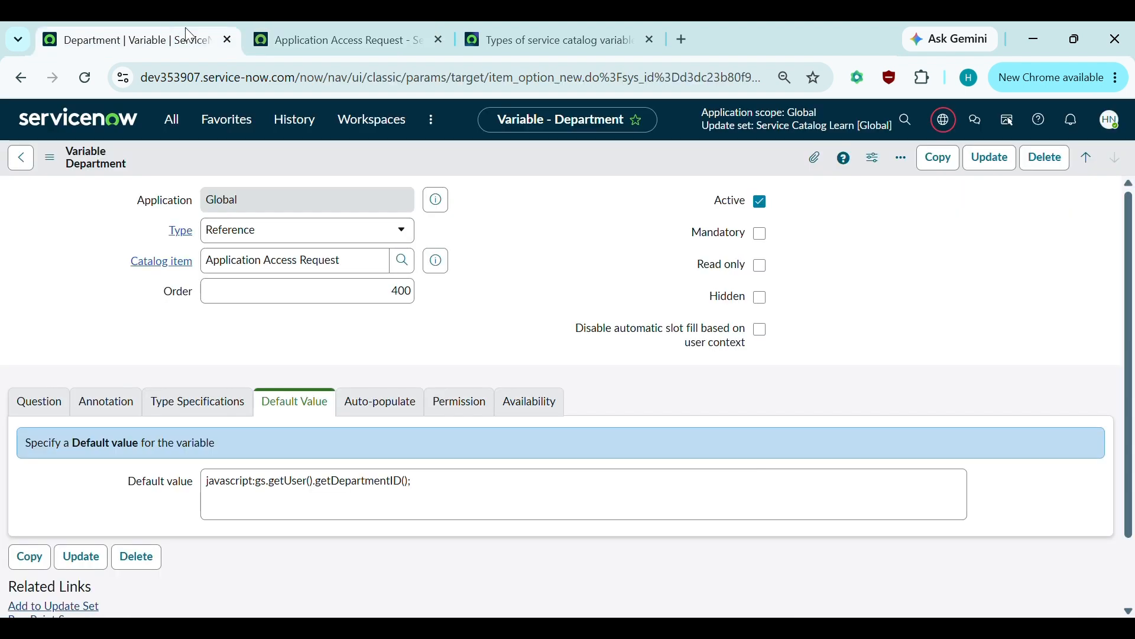
left_click(761, 267)
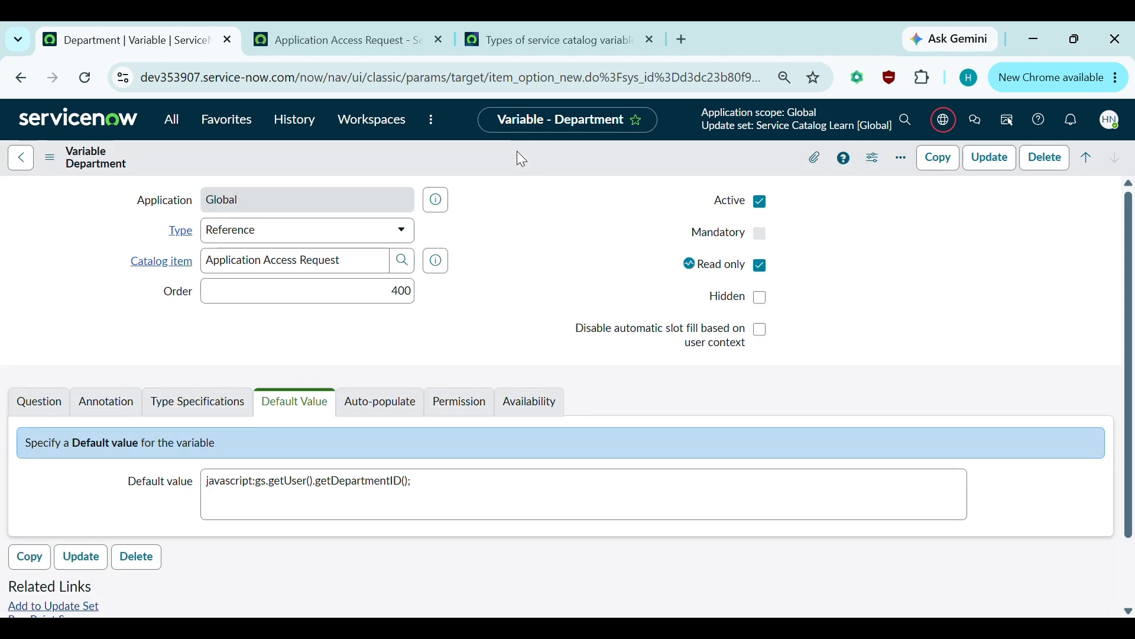
left_click(324, 40)
left_click(87, 77)
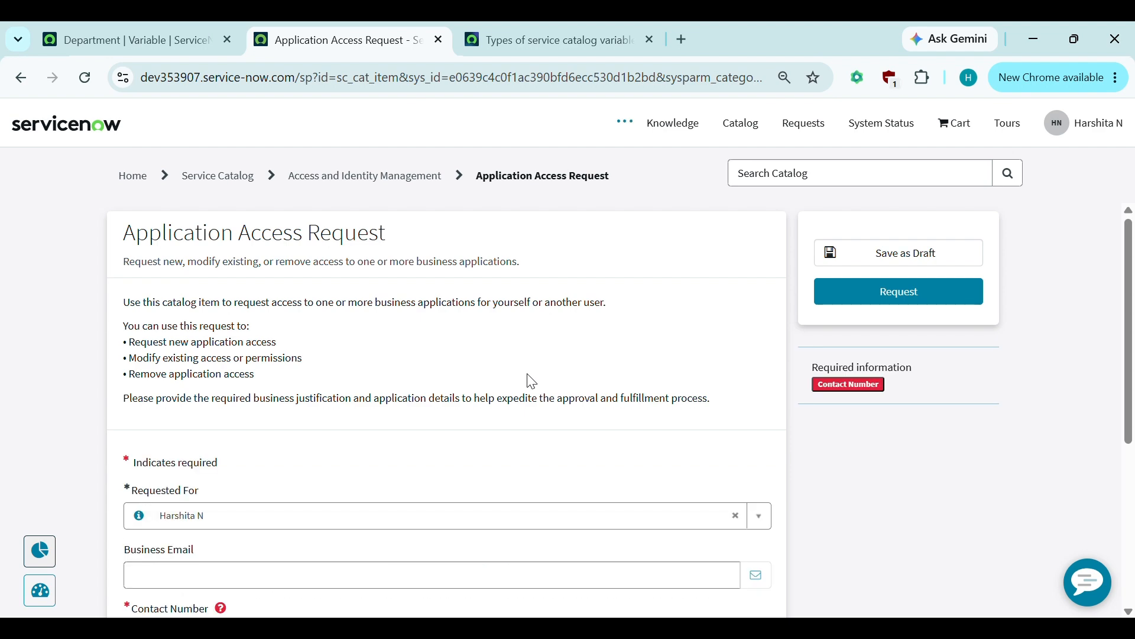
- Verify the portal's Department field is greyed out at Finance, then return to the variable record
scroll(526, 379, "down", 5)
left_click(137, 37)
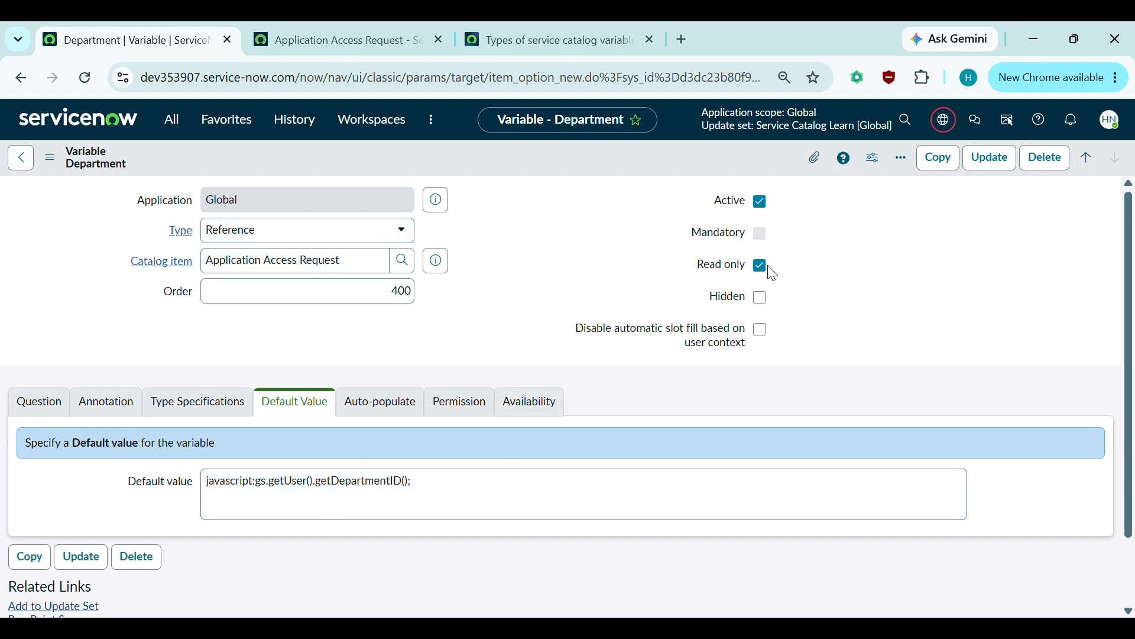
left_click(334, 39)
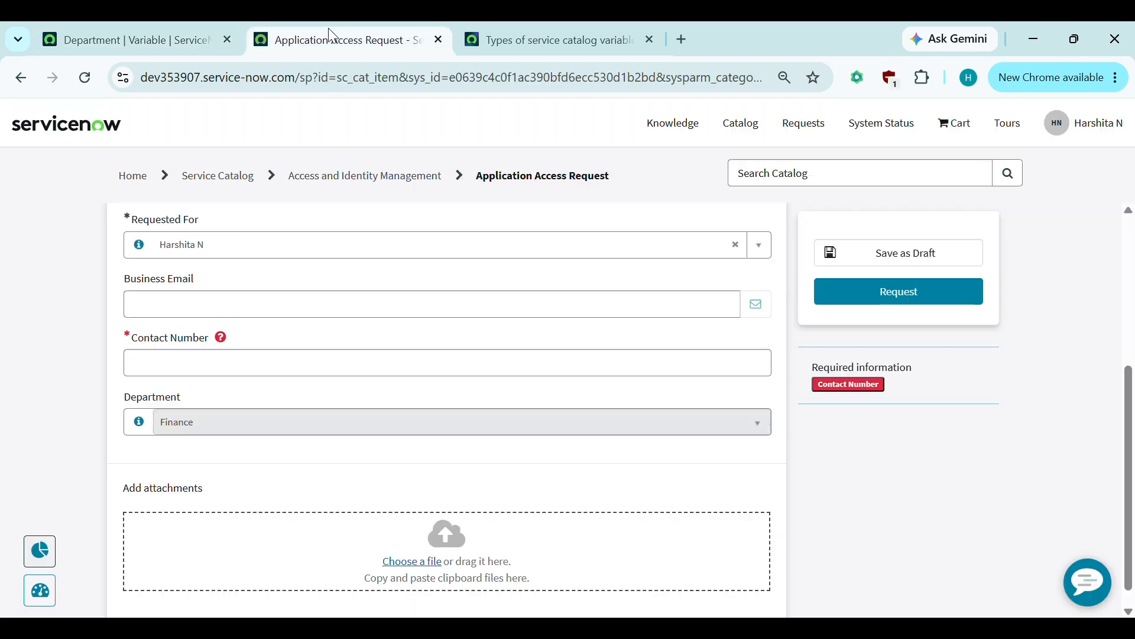
scroll(347, 329, "up", 1)
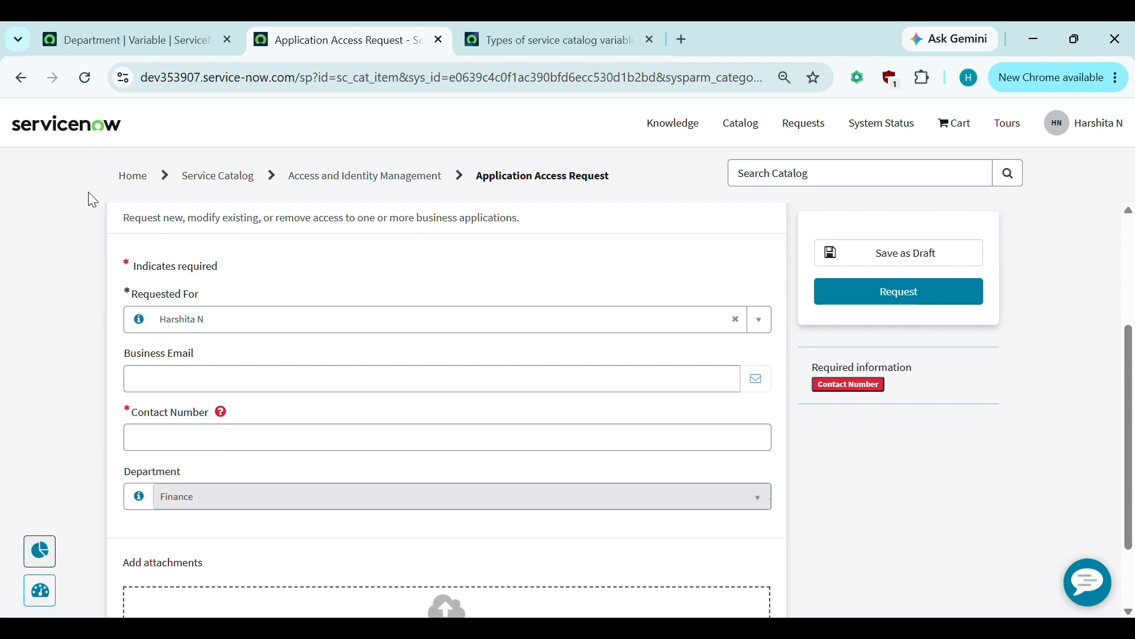
left_click(147, 24)
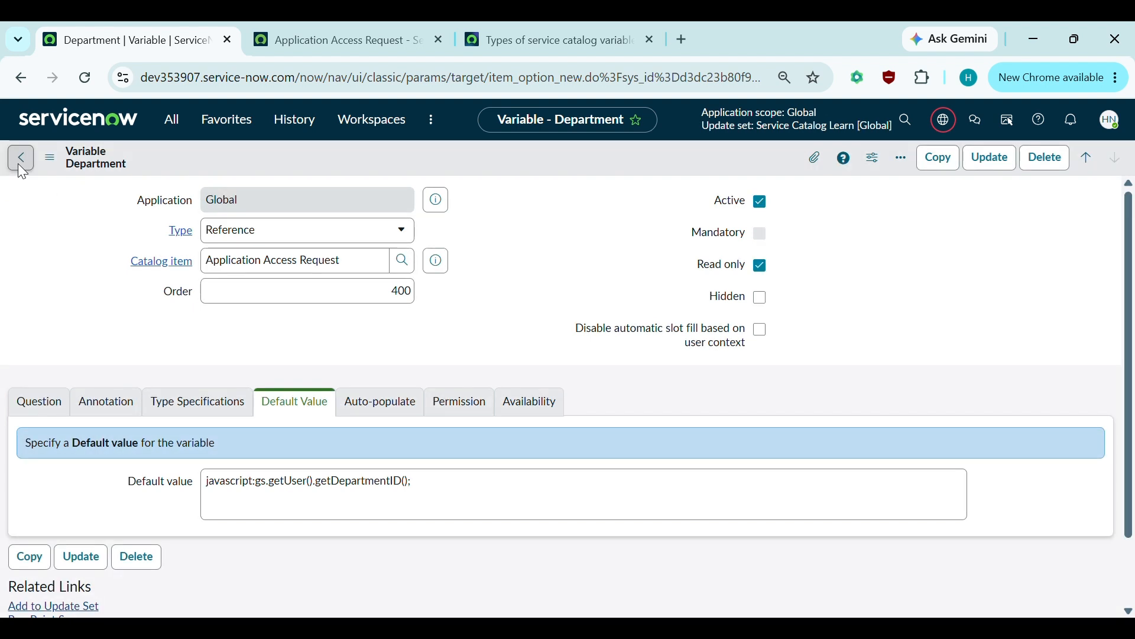
- Return to the catalog item and scroll to its Variables: Requested For, Business Email, Contact Number, Department
left_click(21, 169)
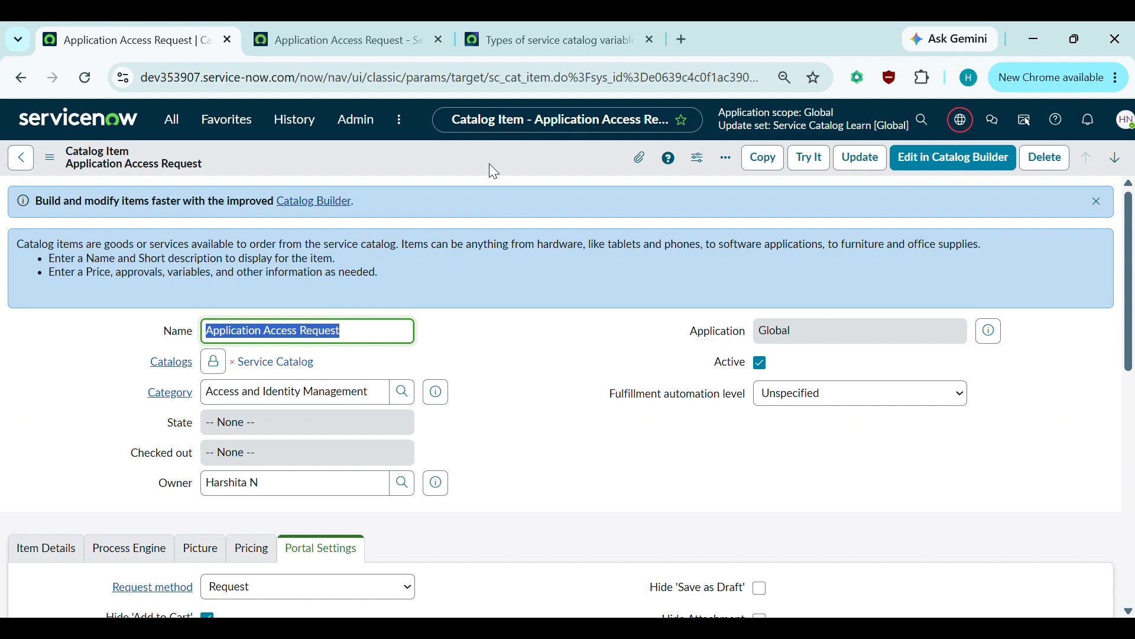
scroll(522, 392, "down", 3)
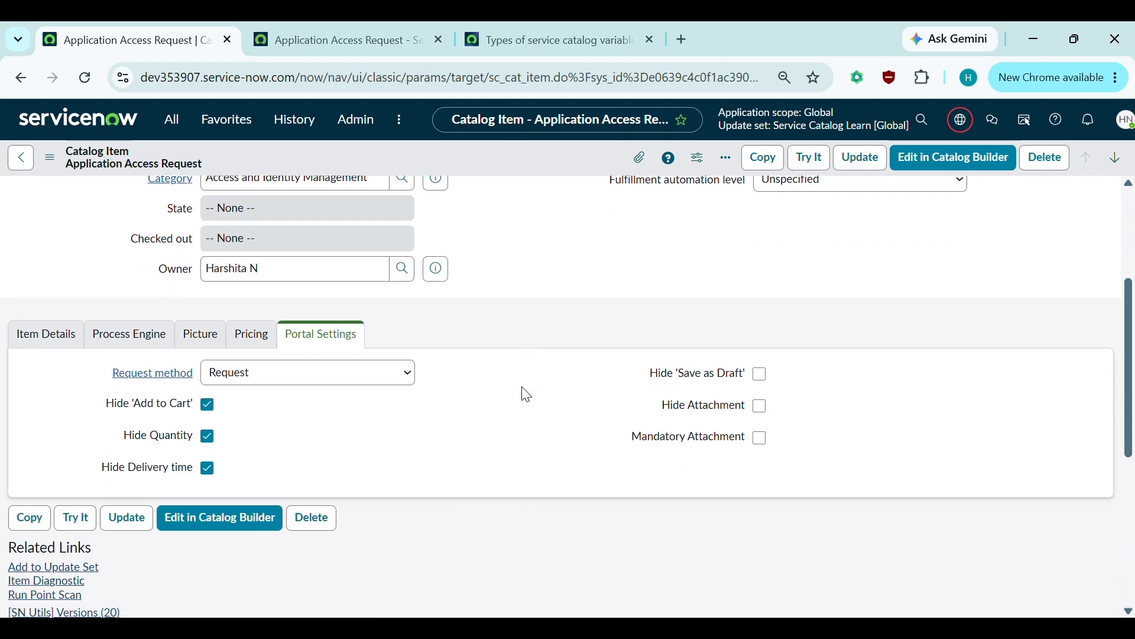
scroll(527, 395, "down", 5)
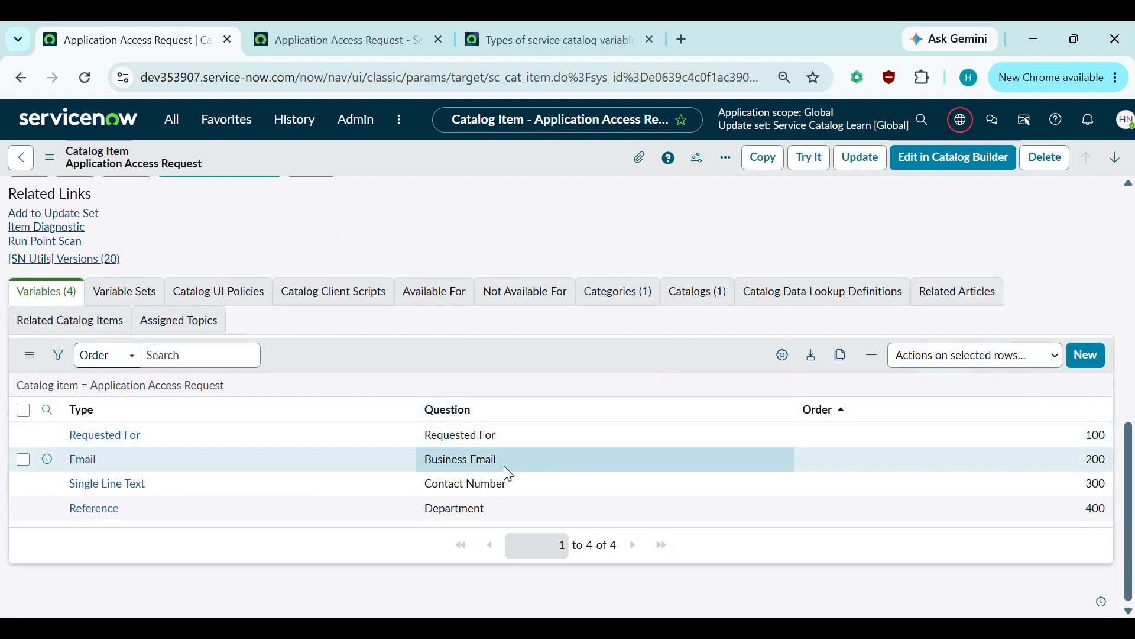
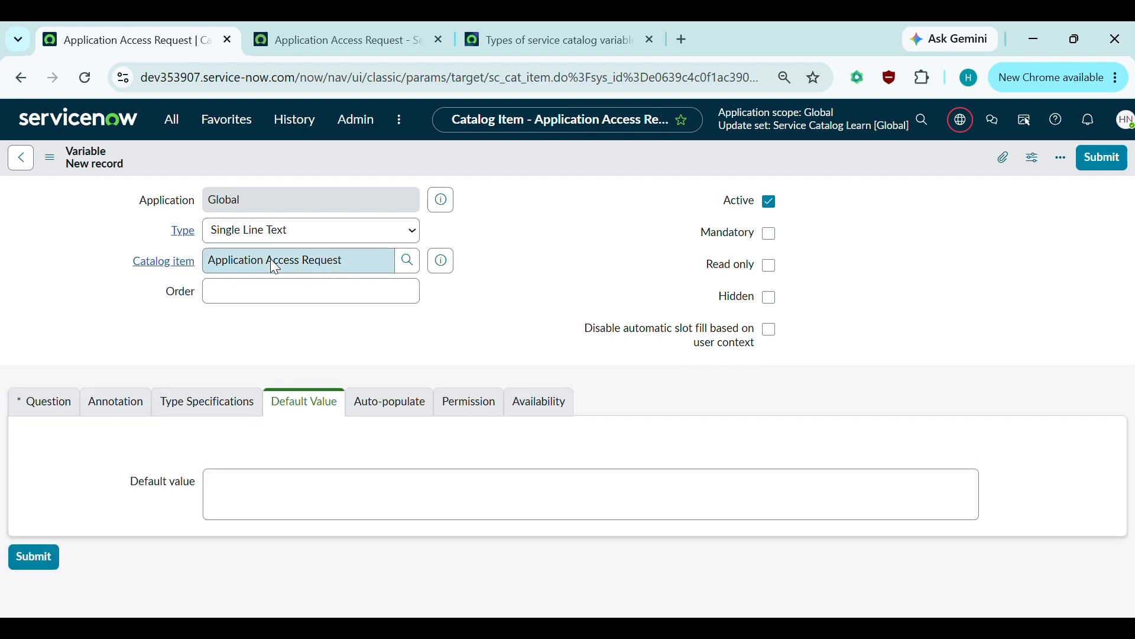
- Make the new variable a Container Start at order 50 with its title displayed
left_click(314, 240)
type("container")
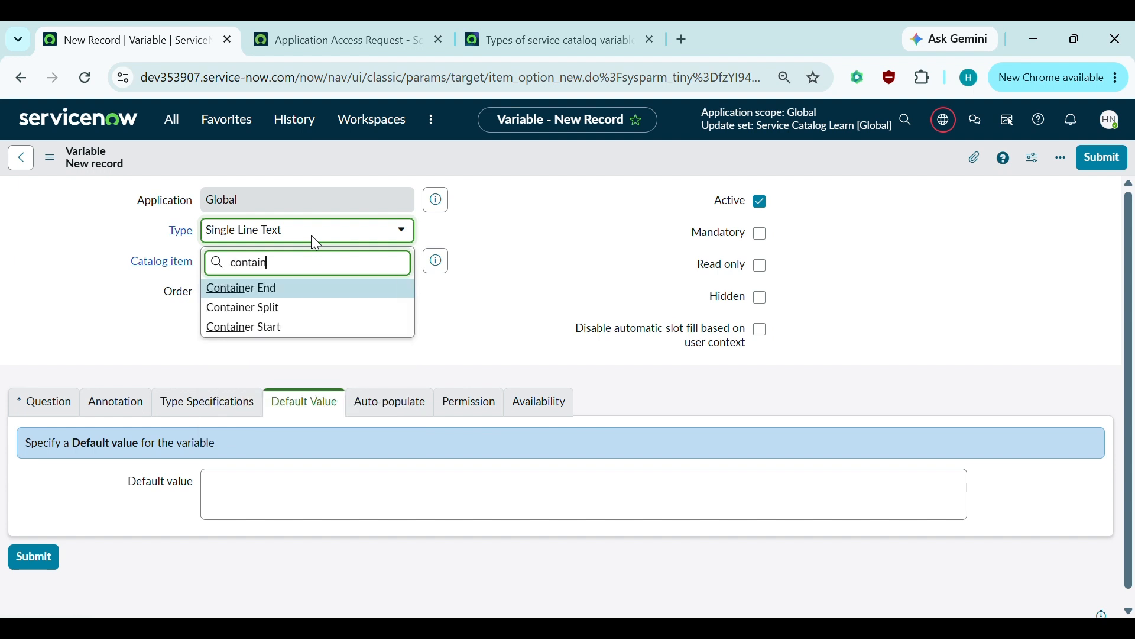
left_click(251, 328)
left_click(227, 292)
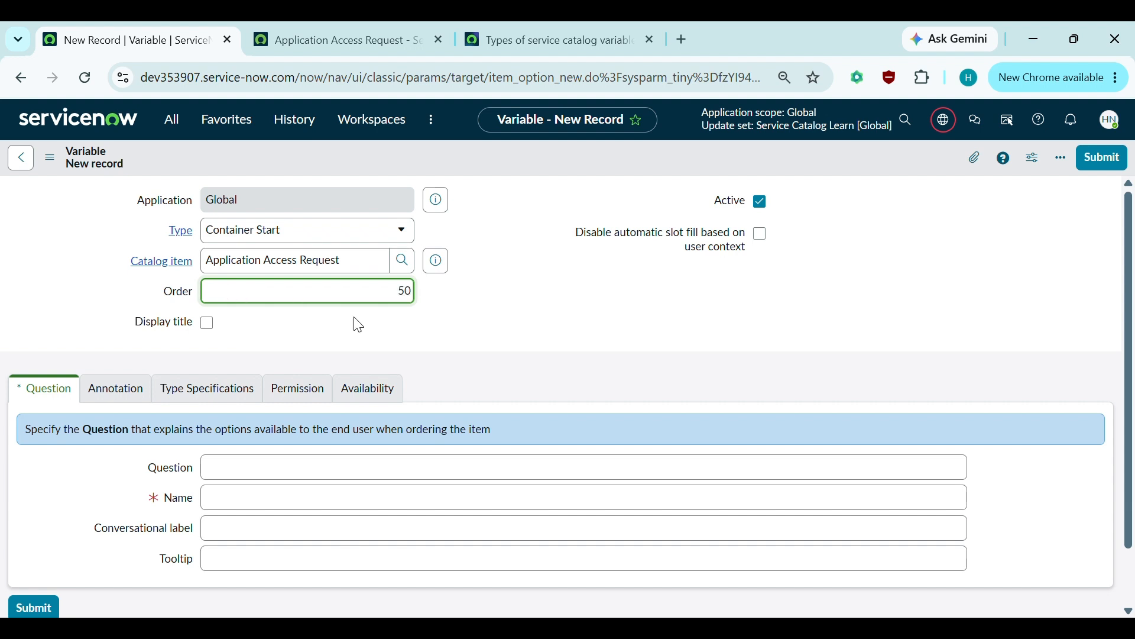
left_click(305, 319)
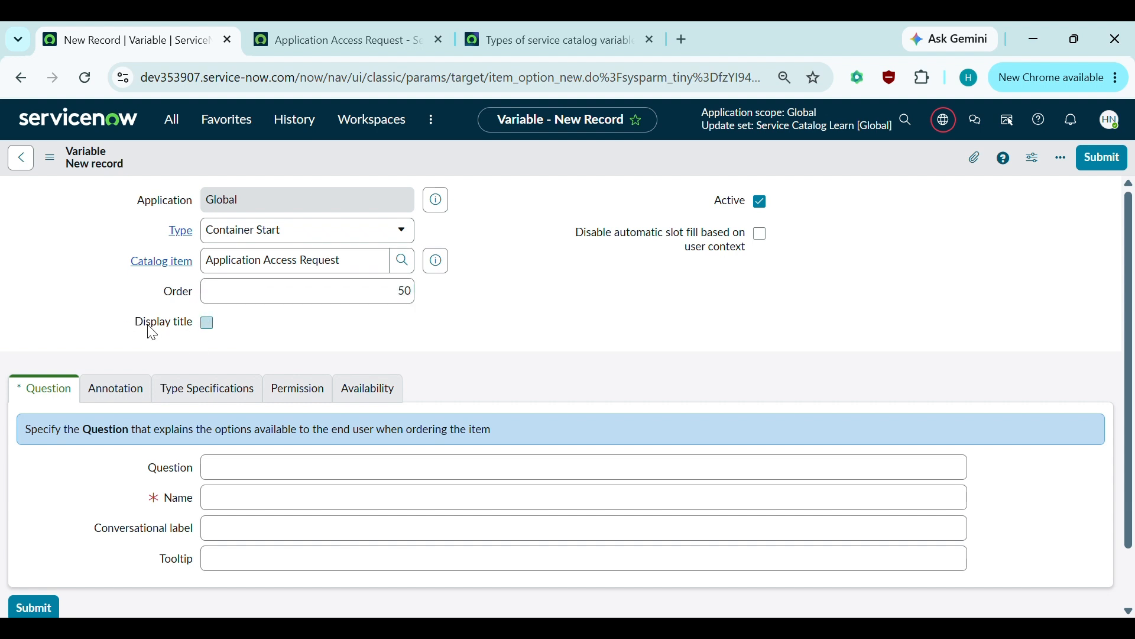
left_click(208, 325)
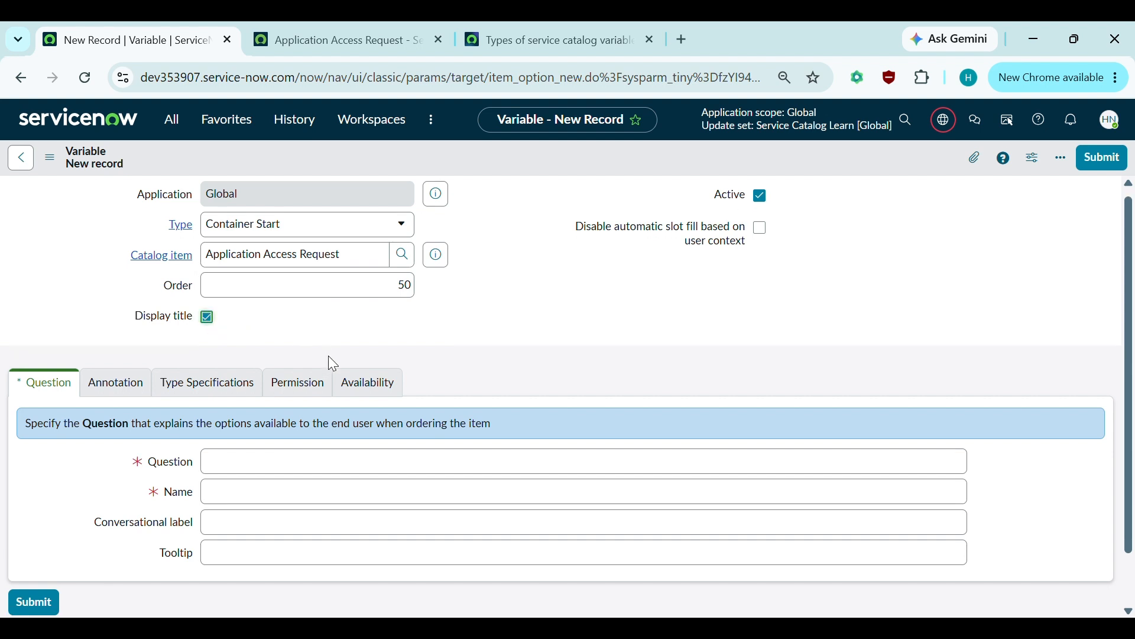
- Enter the question 'Requestor Information', submit the variable, and bring up the portal form
scroll(329, 357, "down", 1)
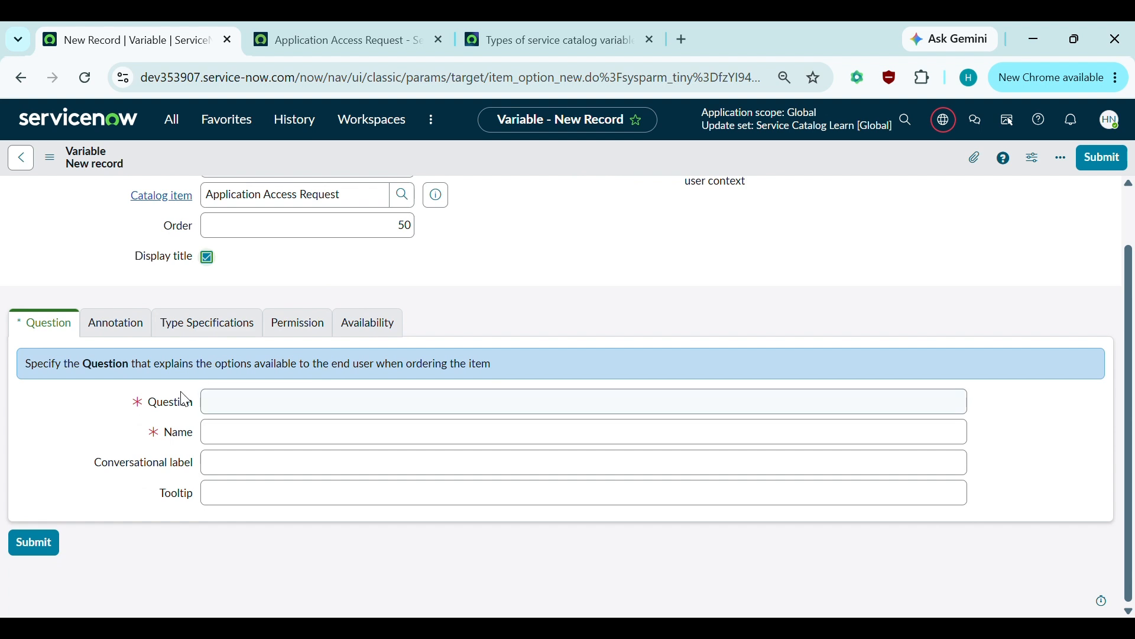
left_click(276, 405)
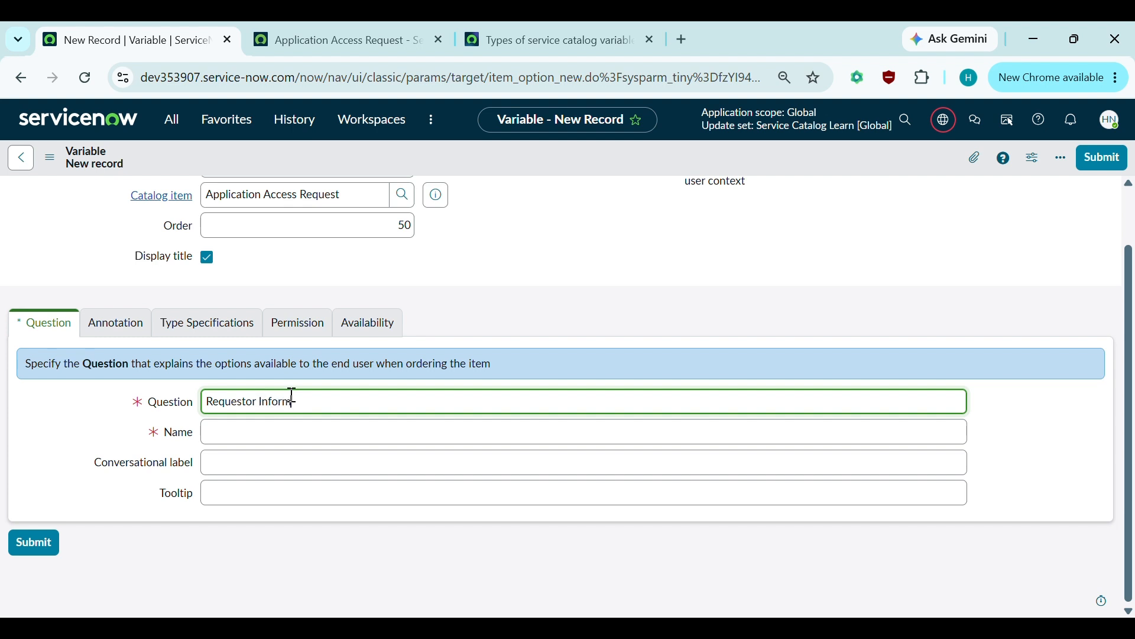
left_click(535, 323)
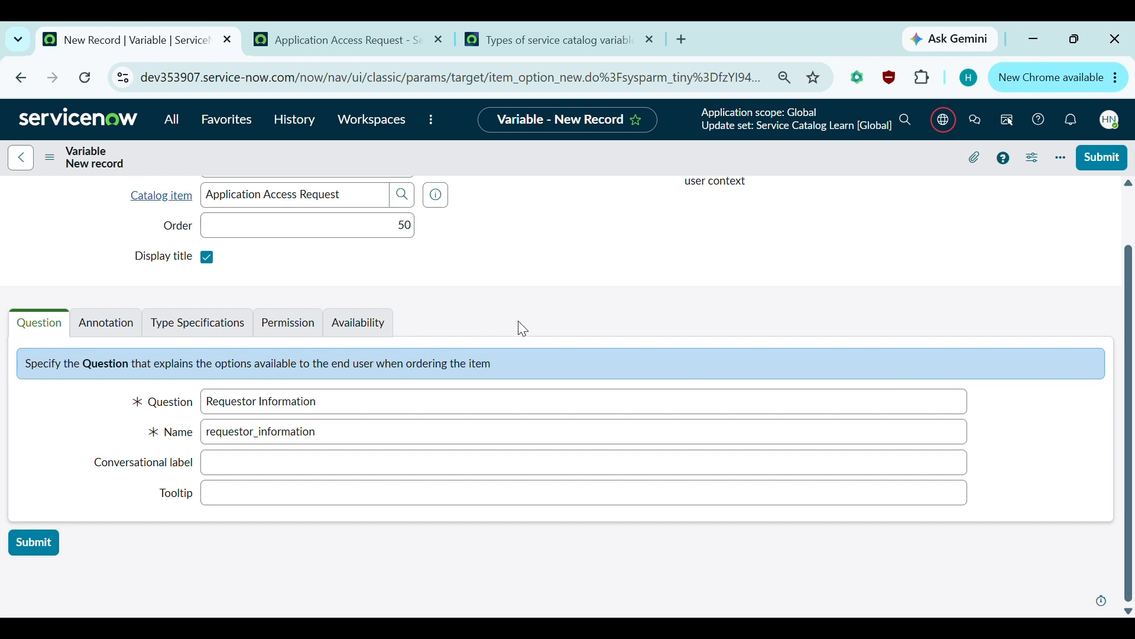
left_click(125, 335)
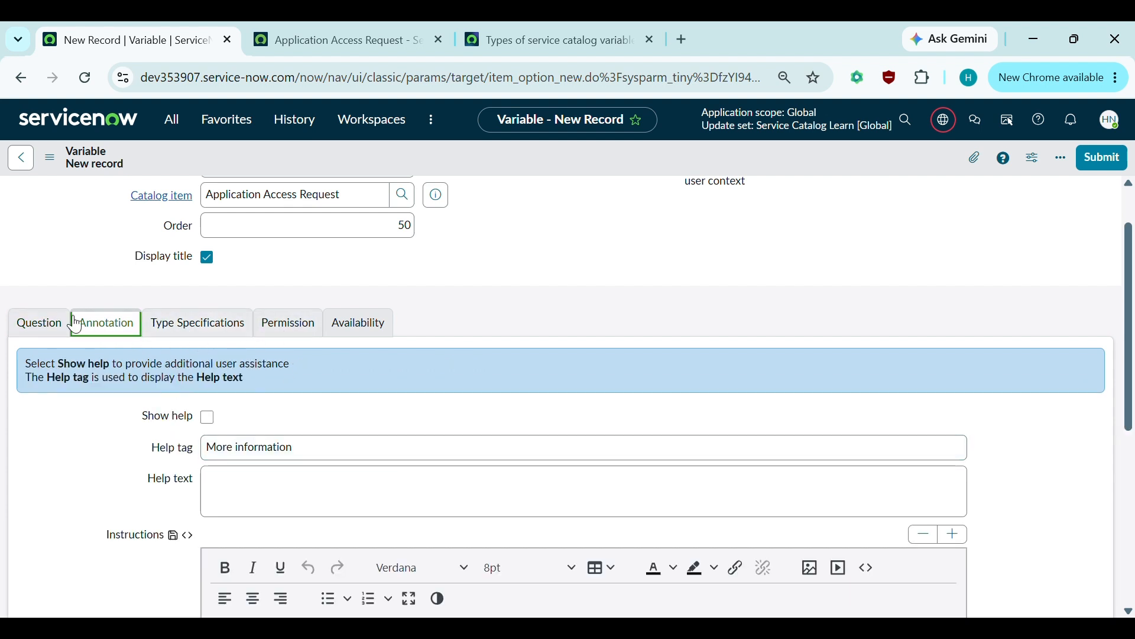
left_click(27, 323)
scroll(416, 309, "up", 2)
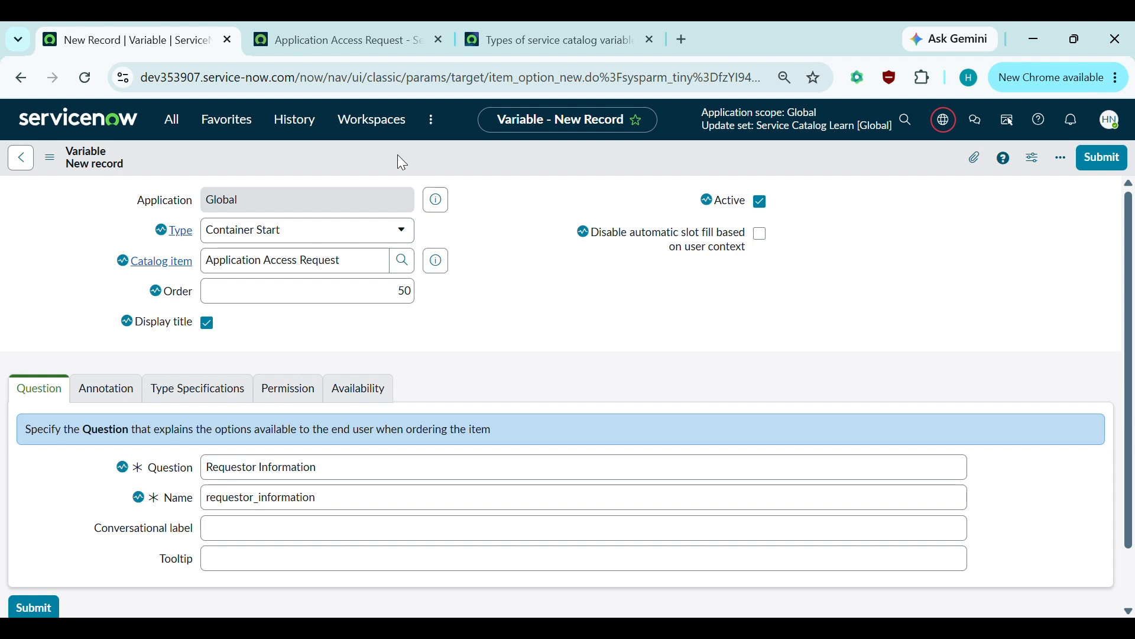
left_click(320, 41)
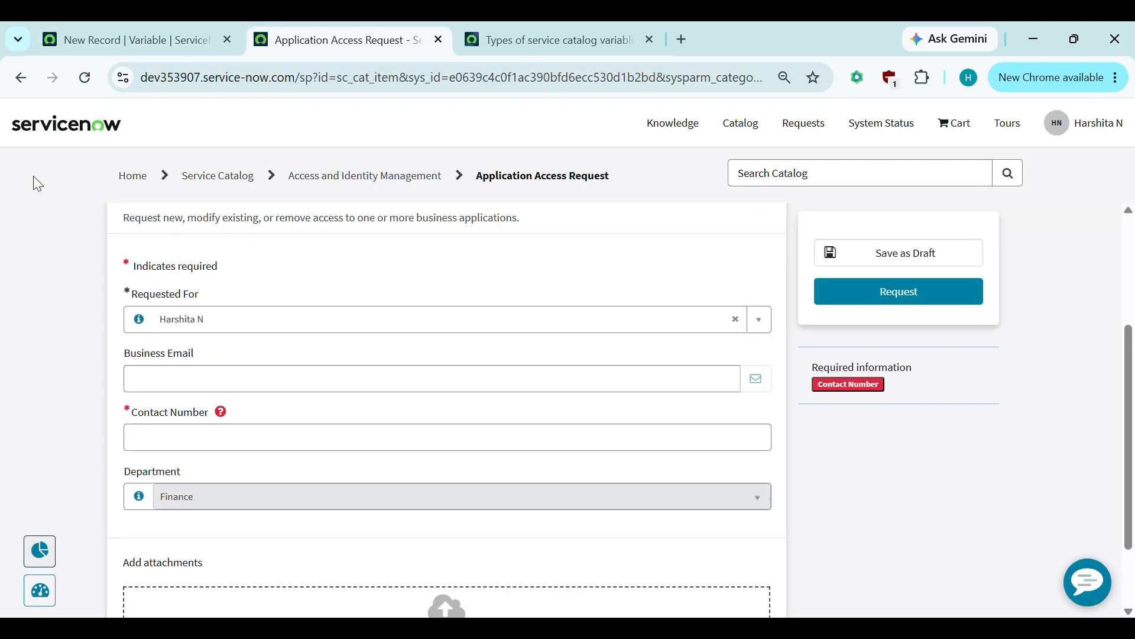
- Reload the portal form, confirm the Requestor Information heading appears, then return to the variable form
left_click(93, 76)
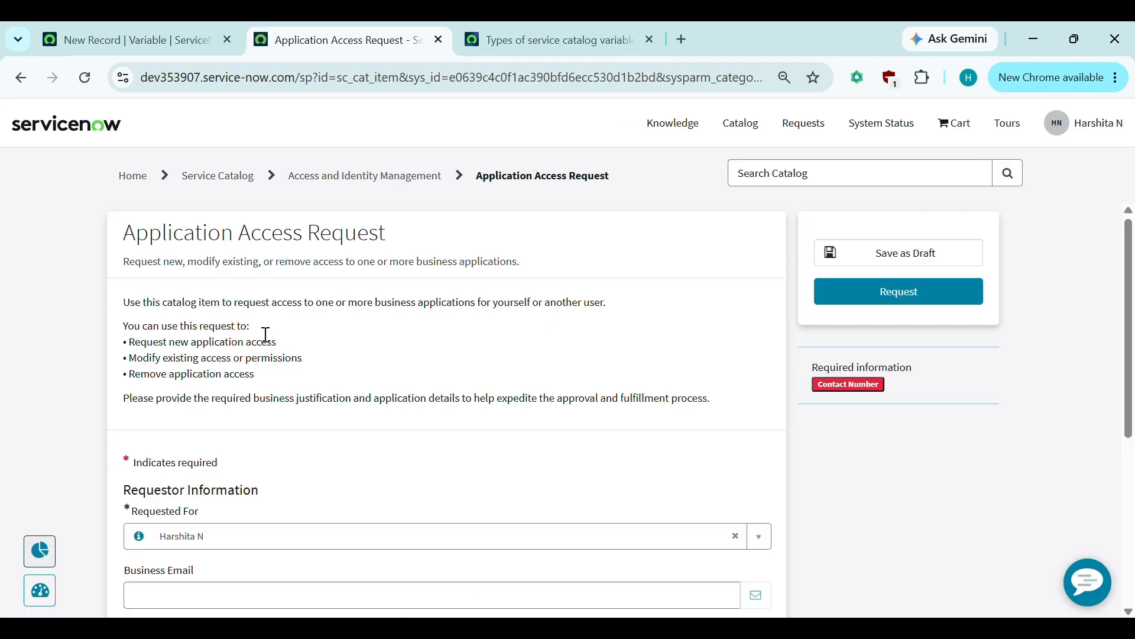
scroll(264, 333, "down", 3)
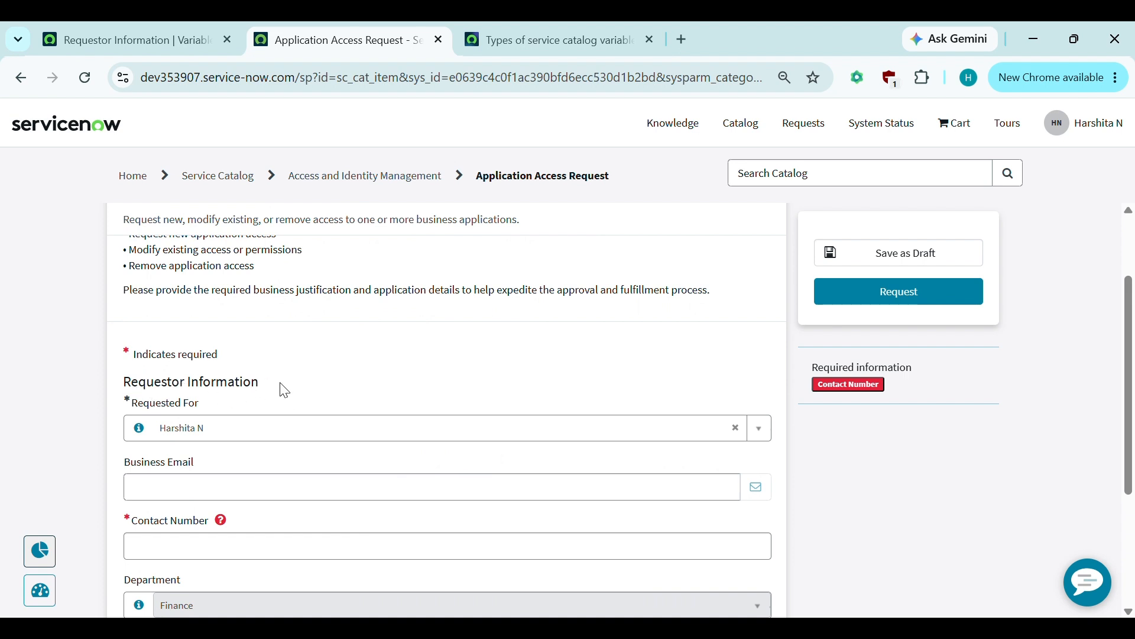
left_click_drag(259, 385, 136, 383)
left_click(143, 42)
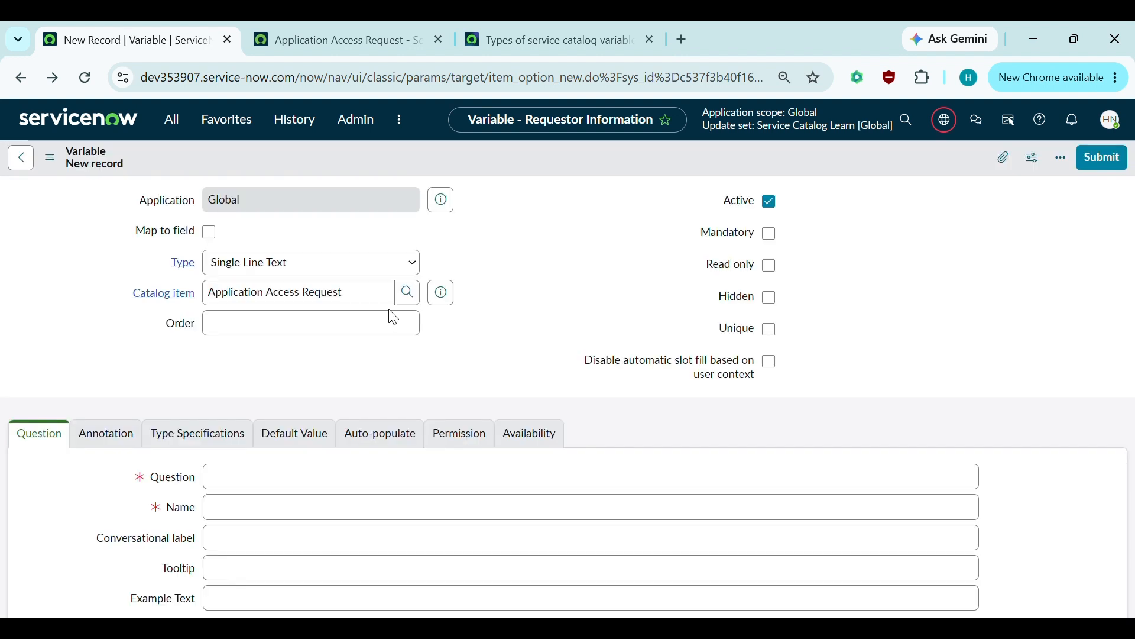
- Add a Container End variable at order 450, submit it, and view the portal form
left_click(295, 264)
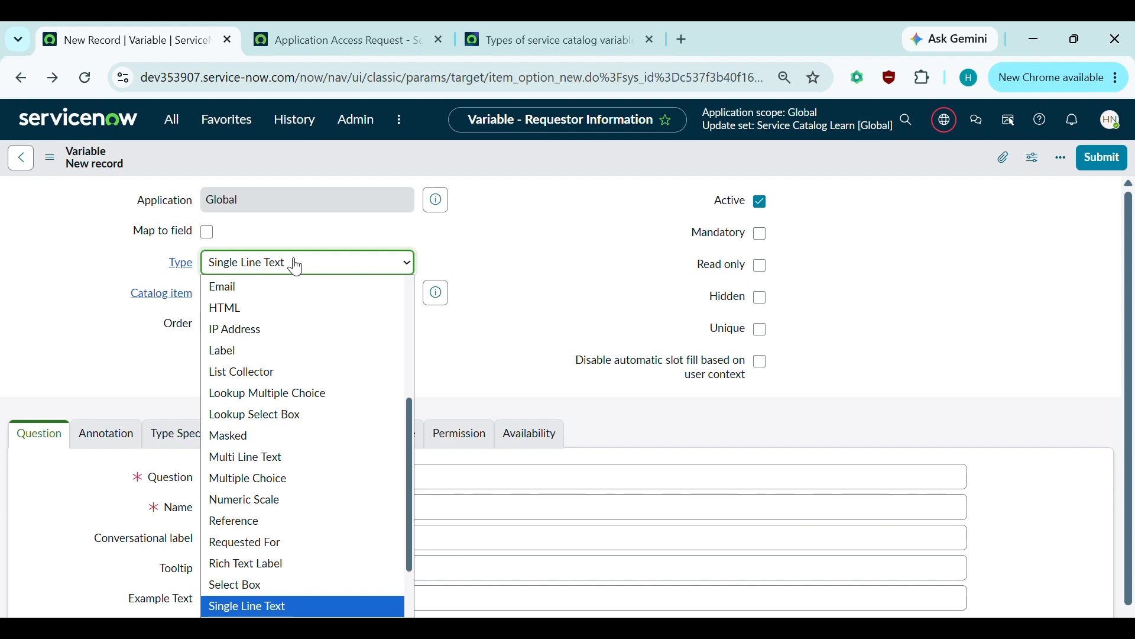
scroll(296, 264, "up", 3)
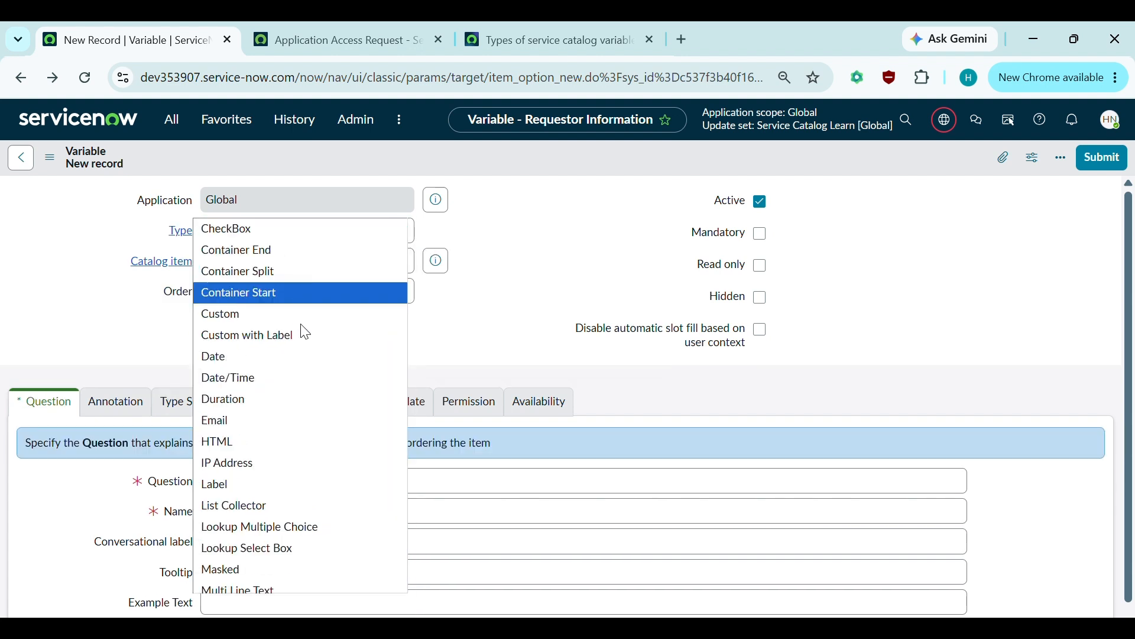
left_click(293, 251)
left_click(340, 297)
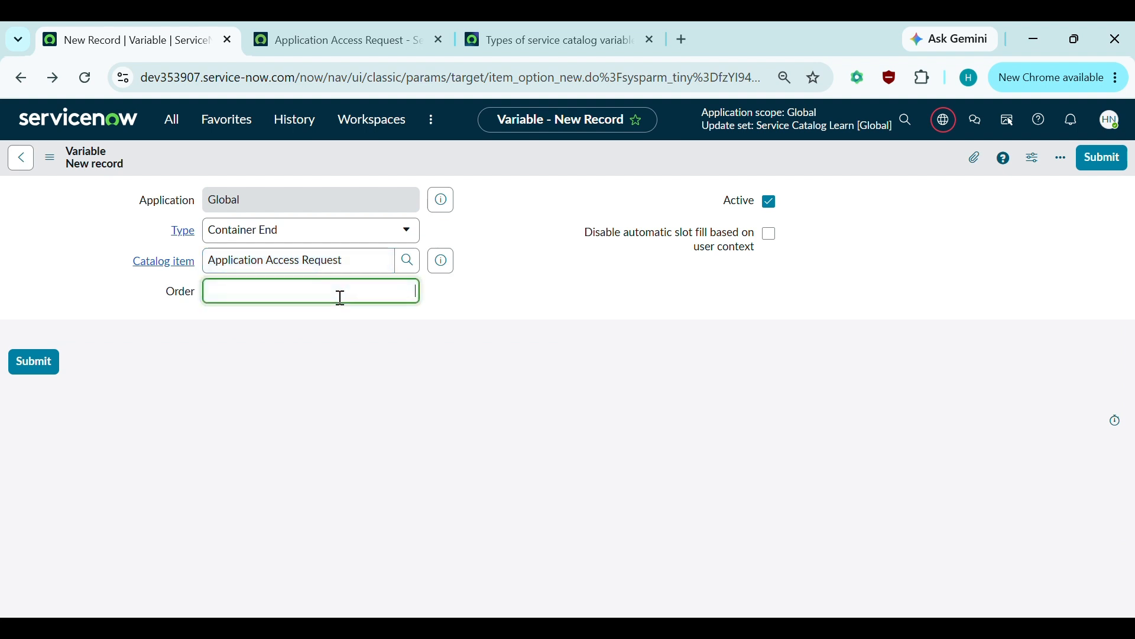
type("450")
left_click(465, 332)
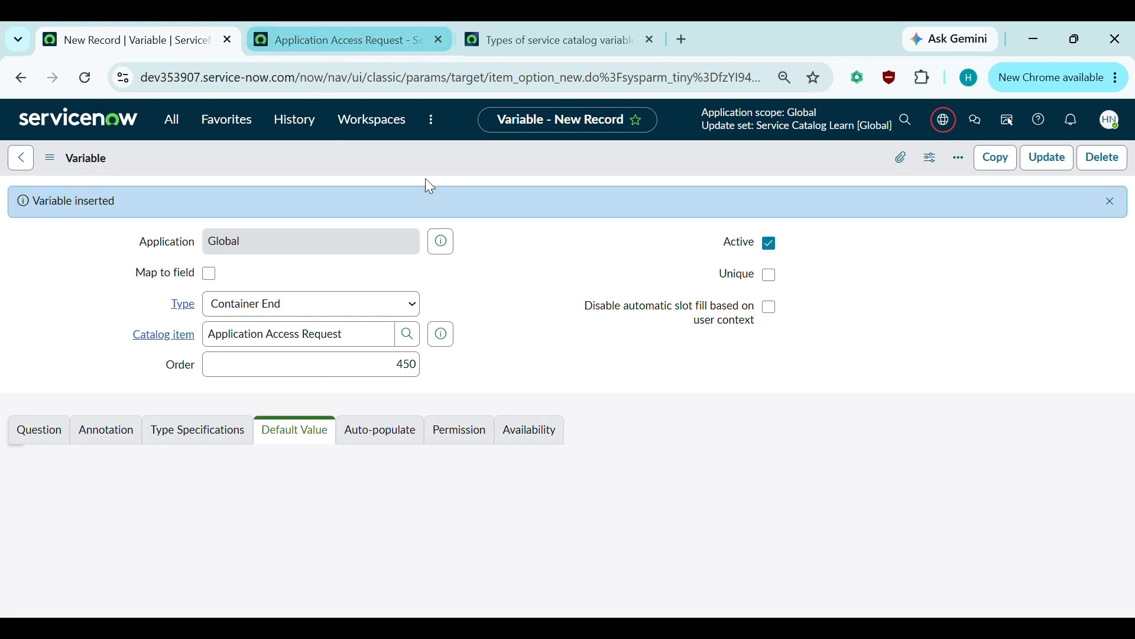
left_click(355, 31)
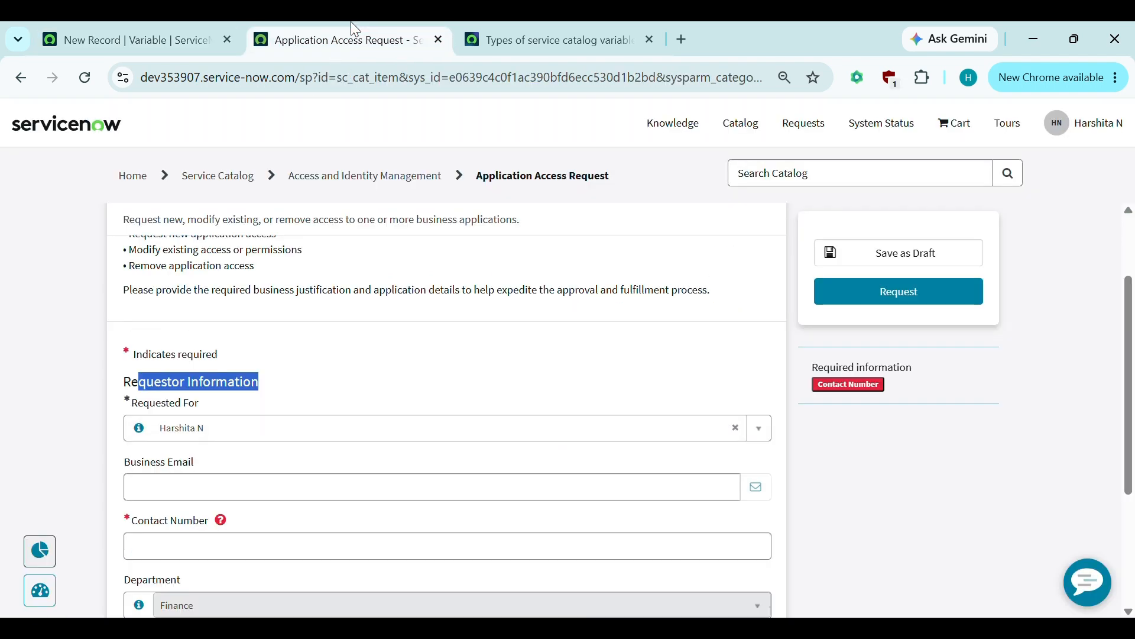
- Review the container variables, then open the Application Access Request record from the Container End's catalog item link
scroll(334, 393, "down", 2)
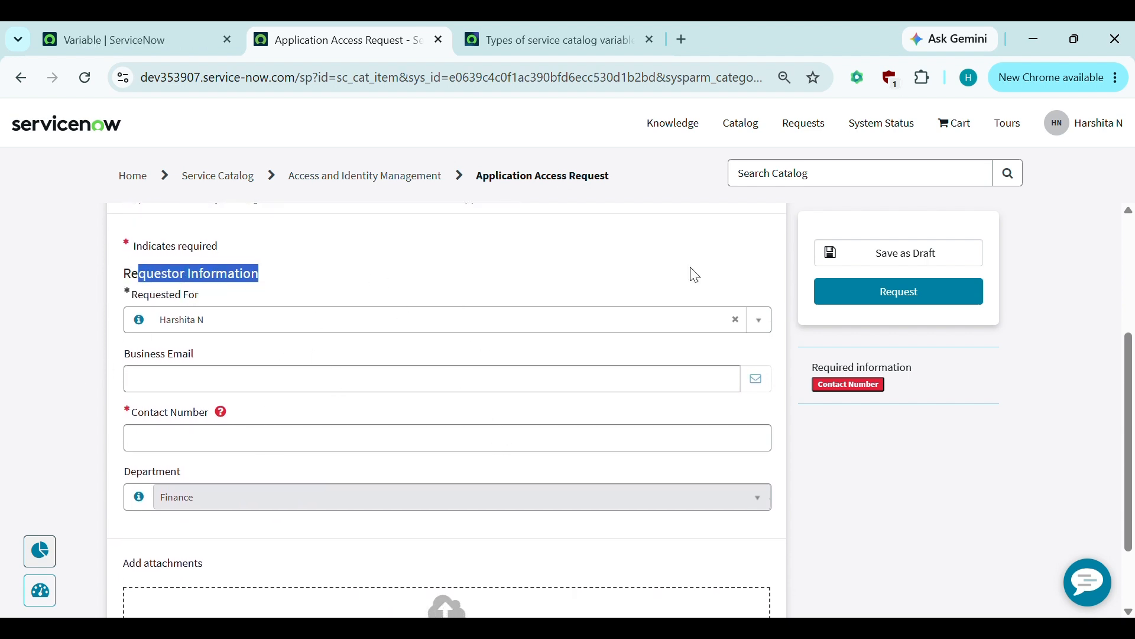
left_click(168, 36)
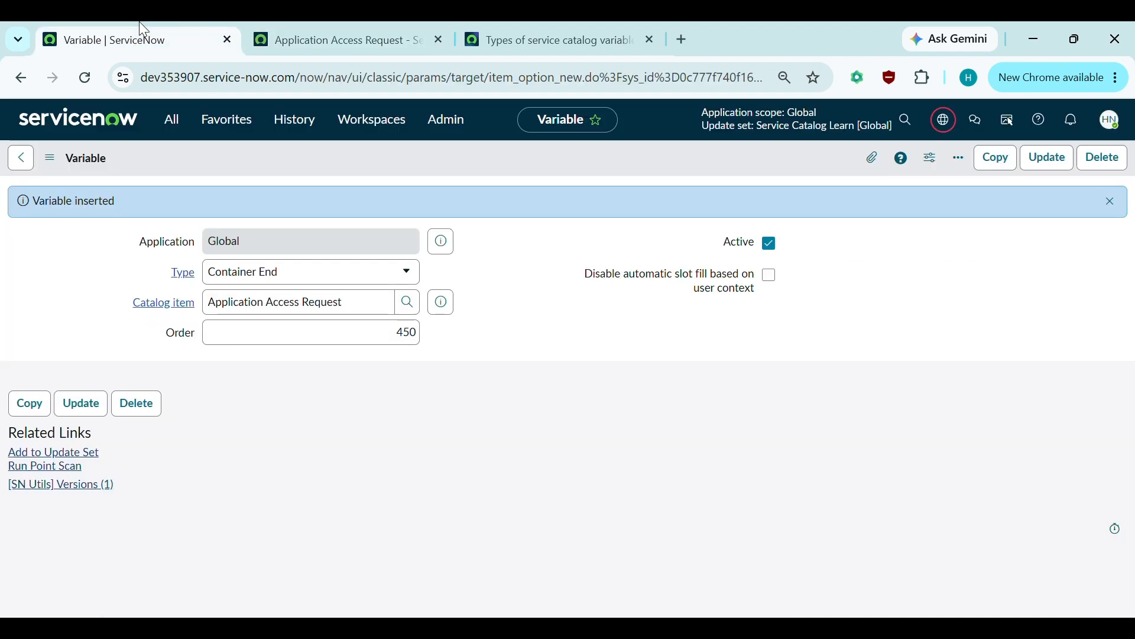
left_click(29, 160)
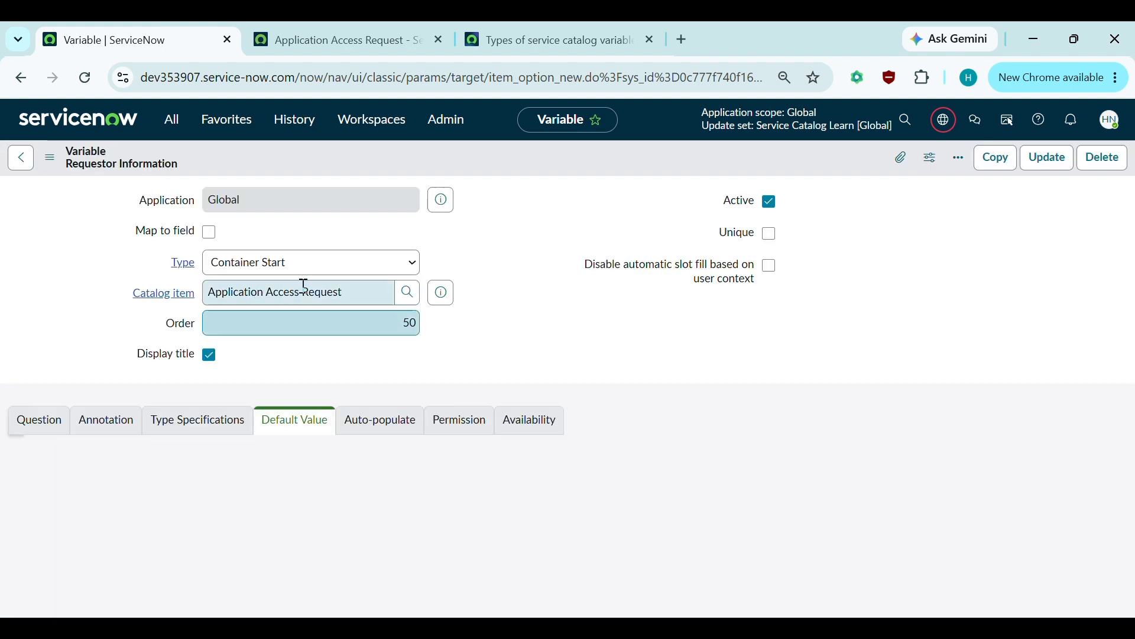
left_click(308, 264)
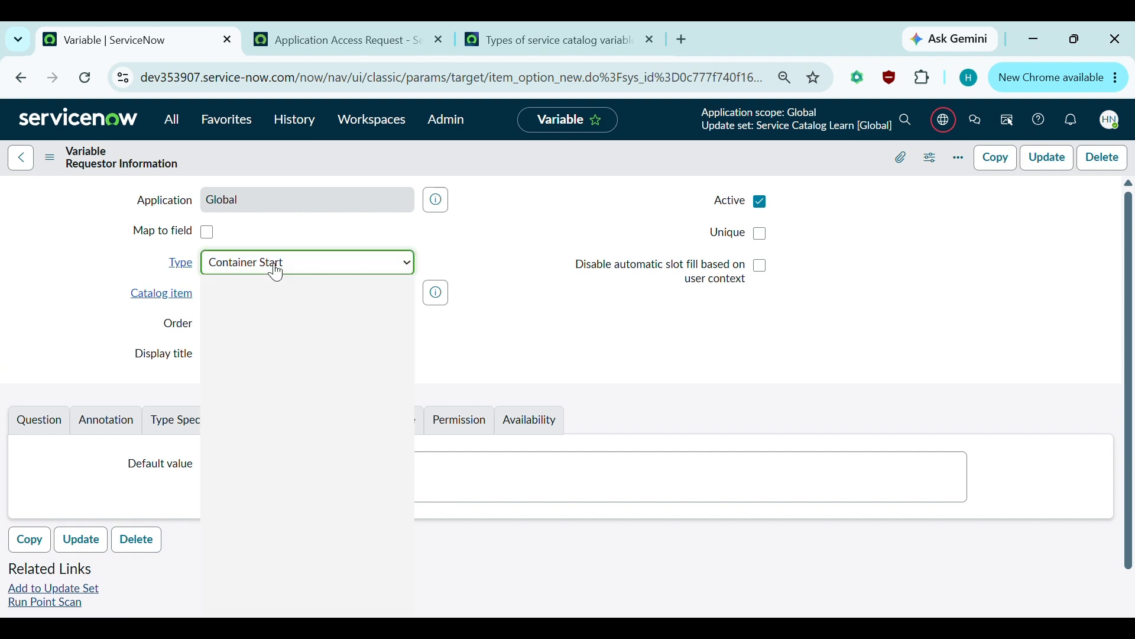
left_click(543, 287)
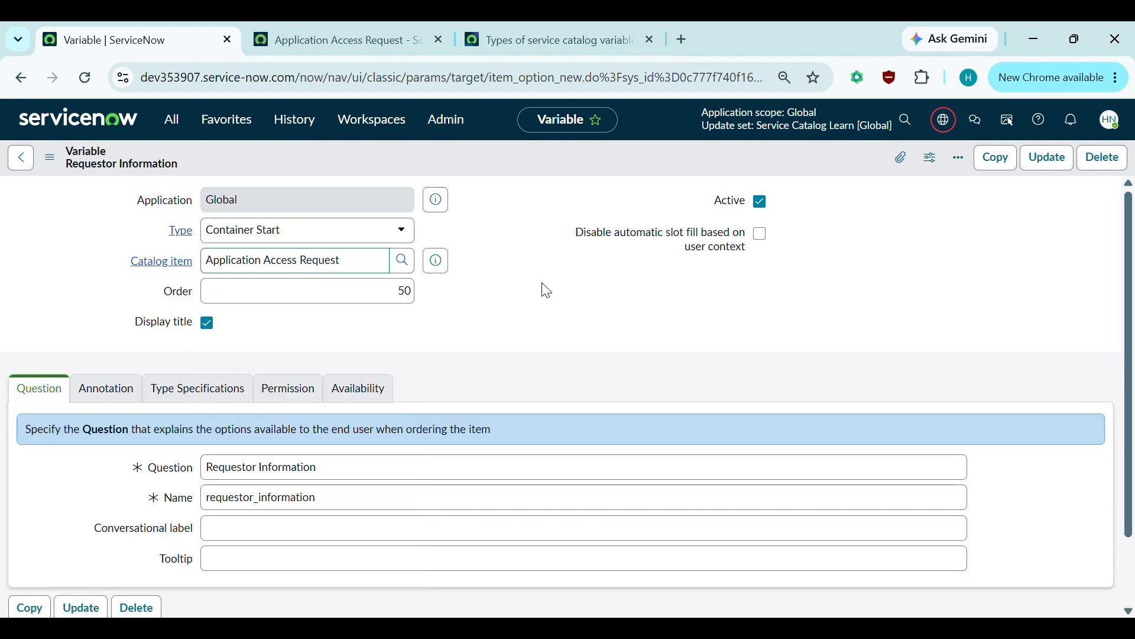
left_click(302, 229)
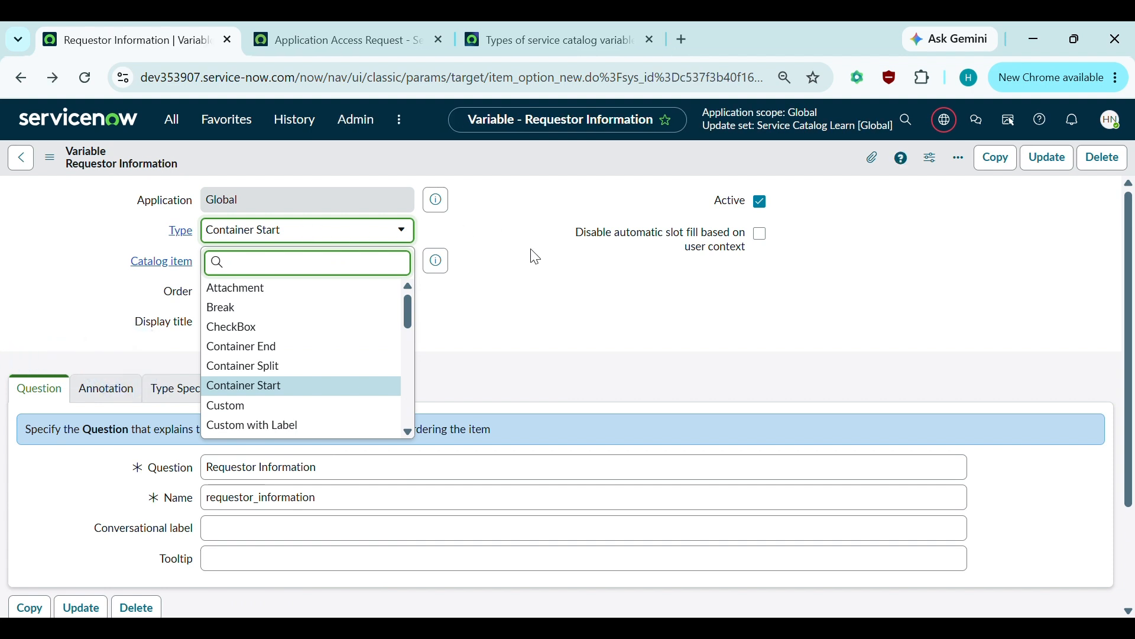
left_click(503, 296)
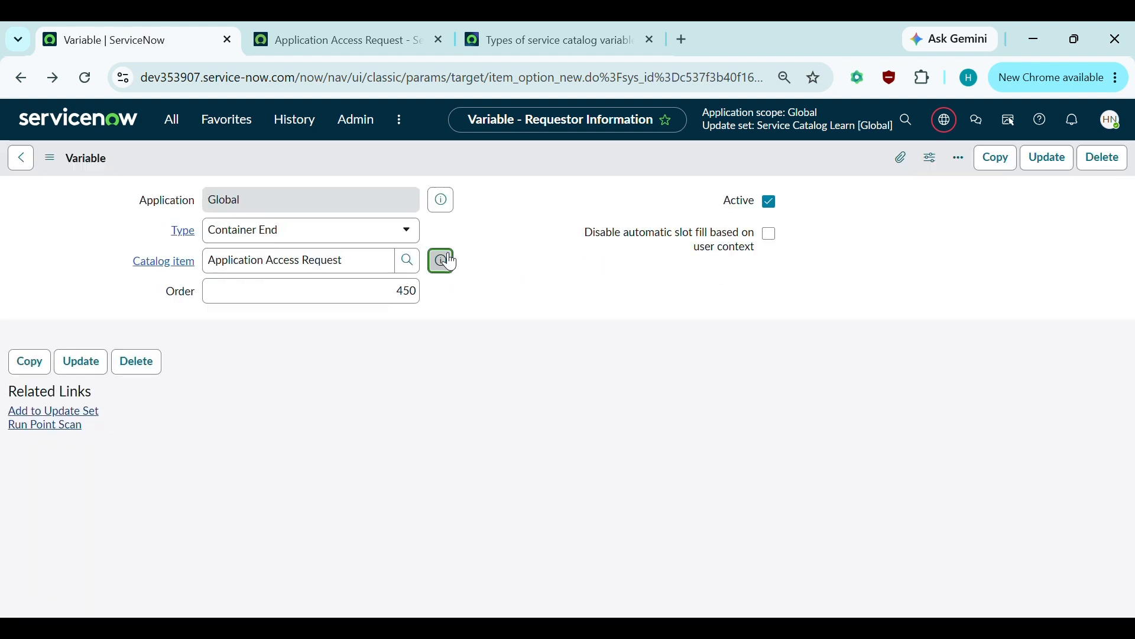
left_click(449, 259)
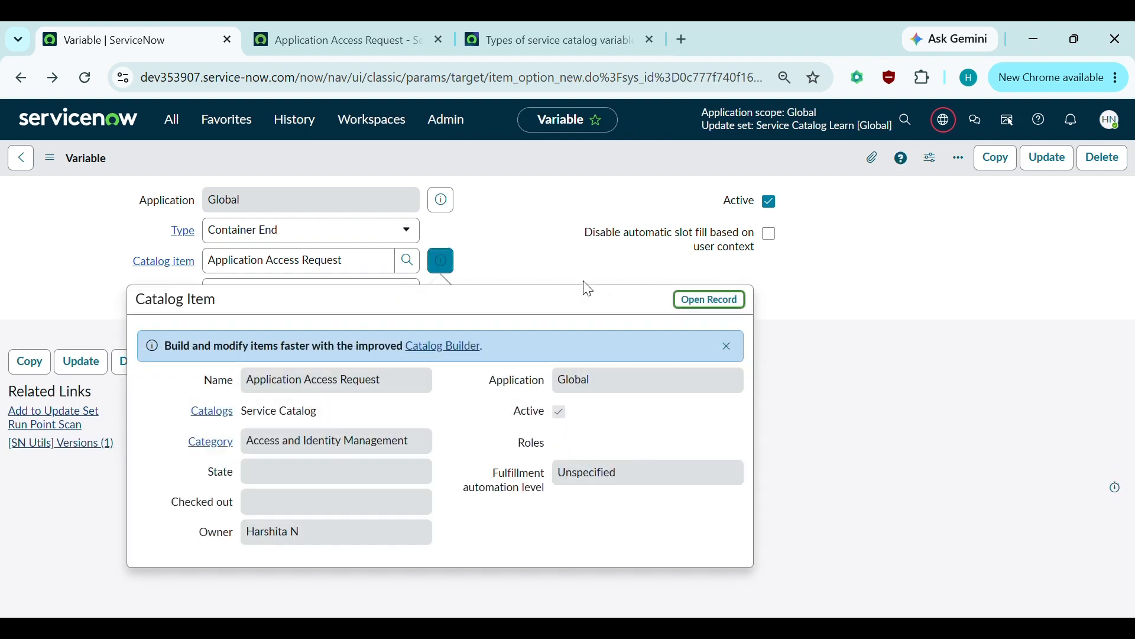
left_click(685, 304)
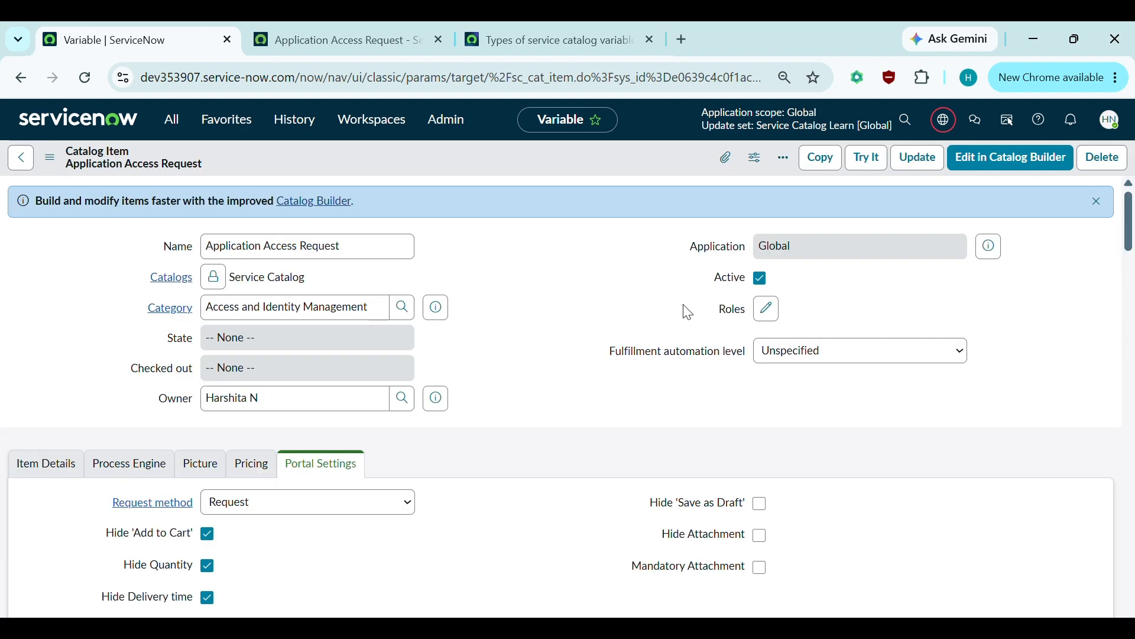
- Scroll down the Application Access Request record to its six-variable Variables list
scroll(688, 313, "down", 2)
scroll(687, 313, "down", 5)
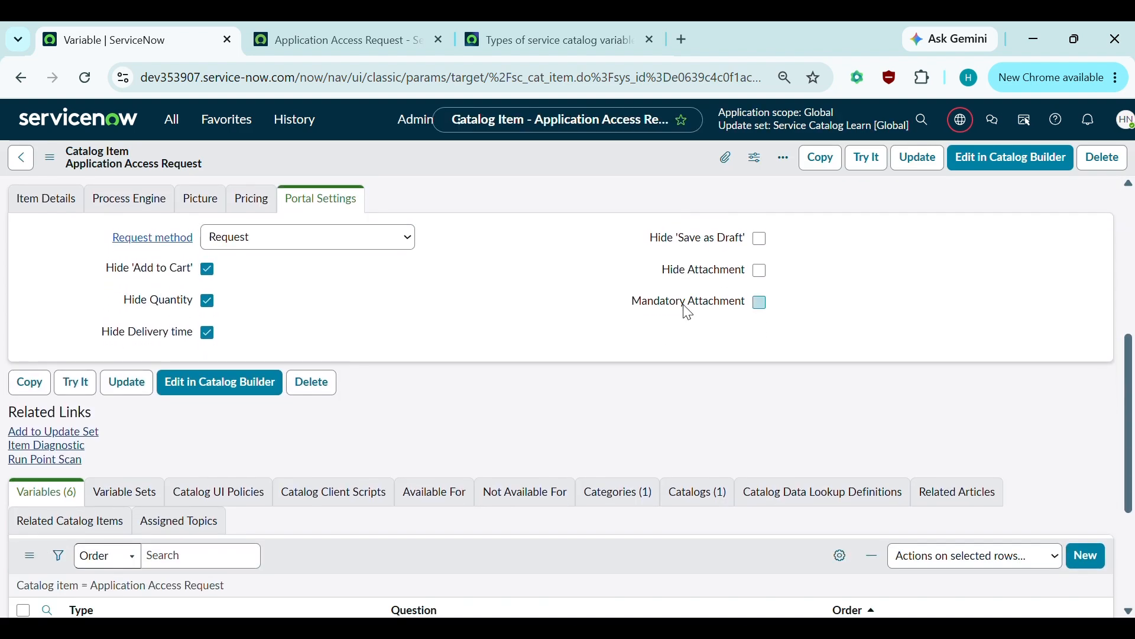
scroll(688, 312, "down", 3)
scroll(688, 312, "down", 1)
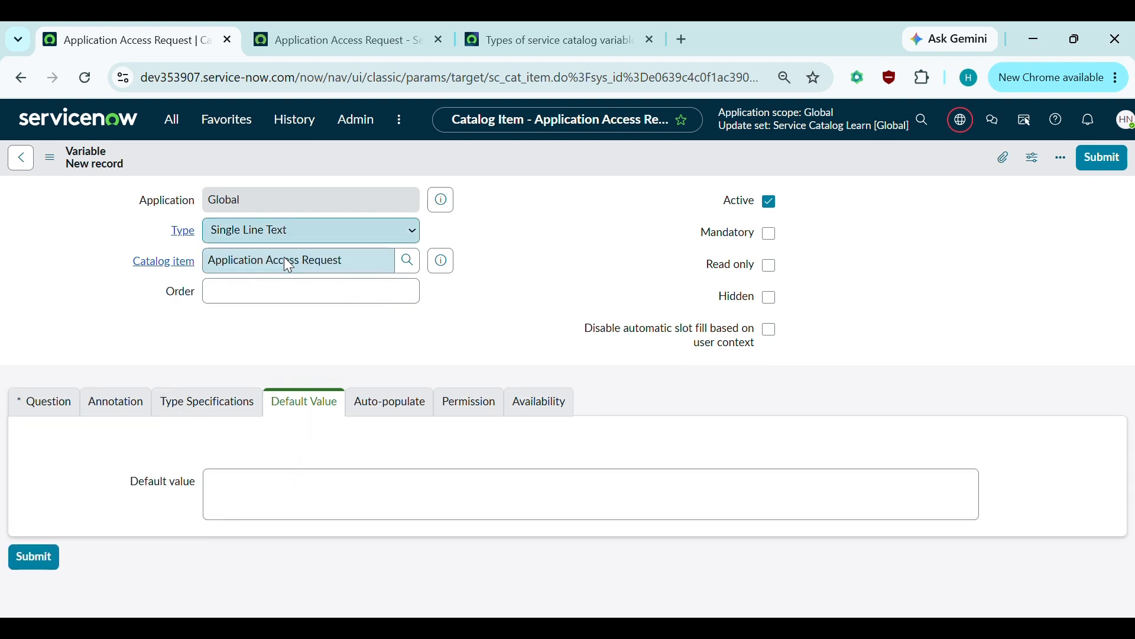
- Add a Container Split variable with order 250 and submit it
left_click(306, 232)
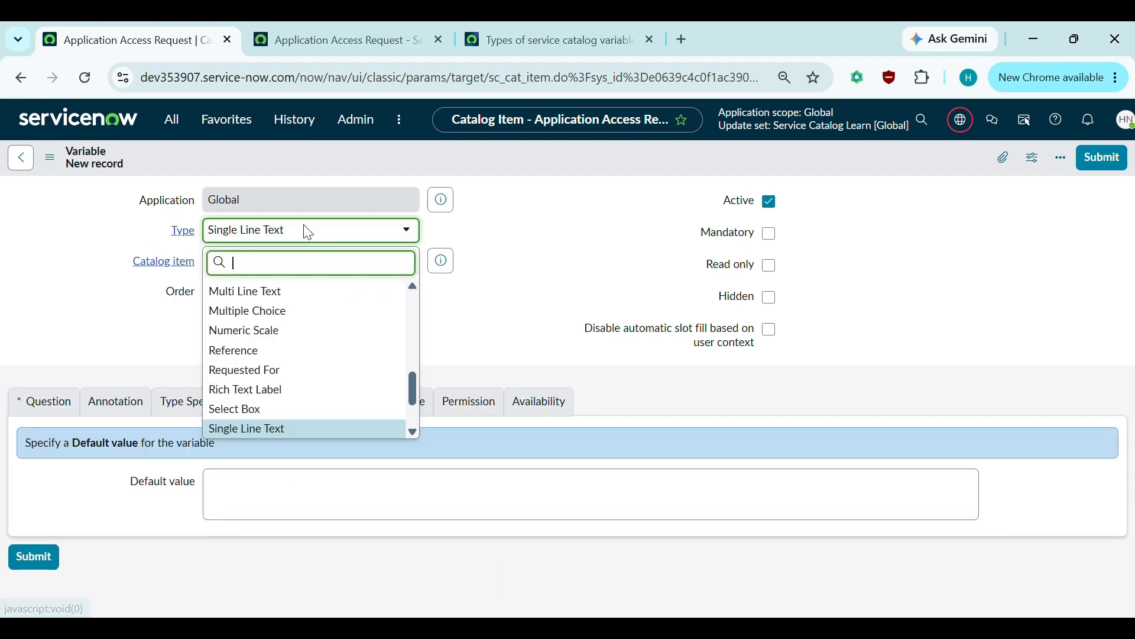
type("conta")
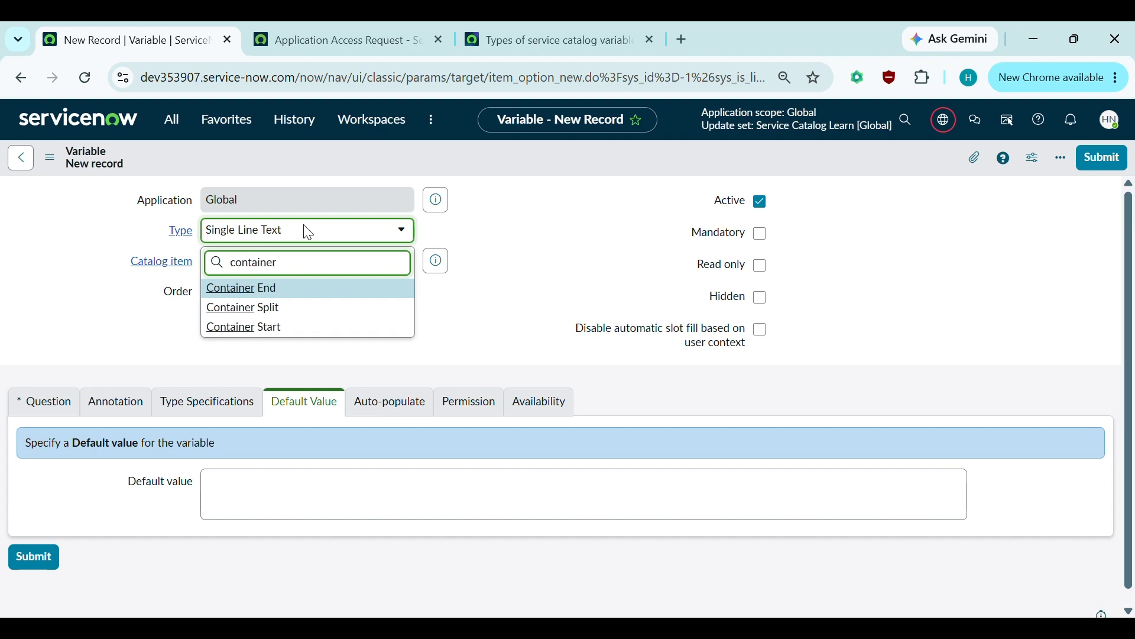
type("iner")
left_click(245, 307)
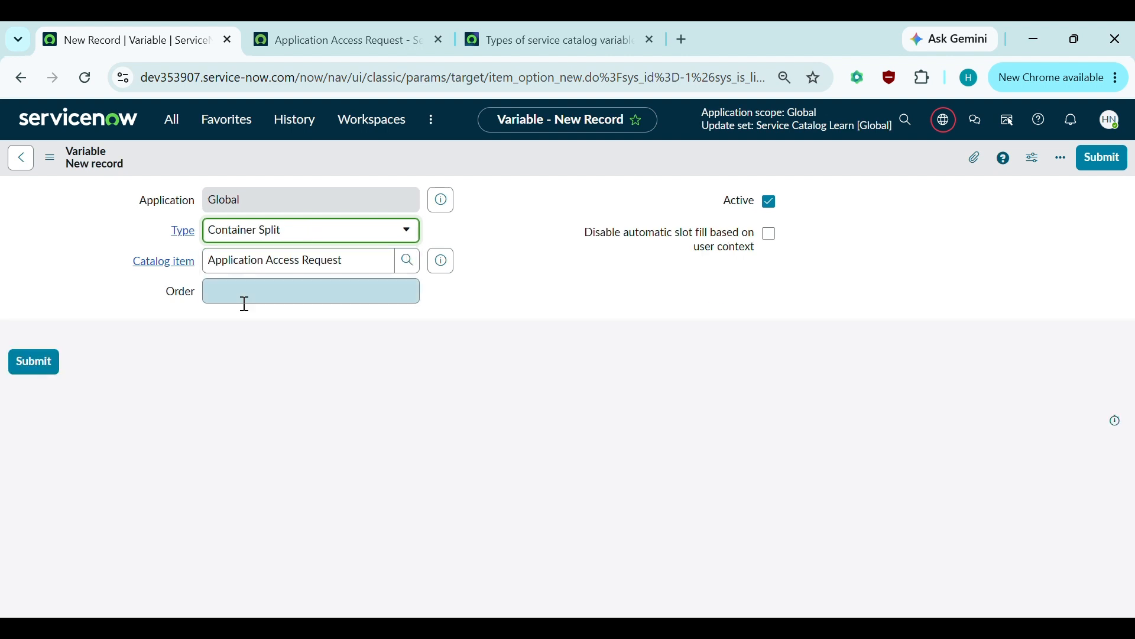
left_click(295, 300)
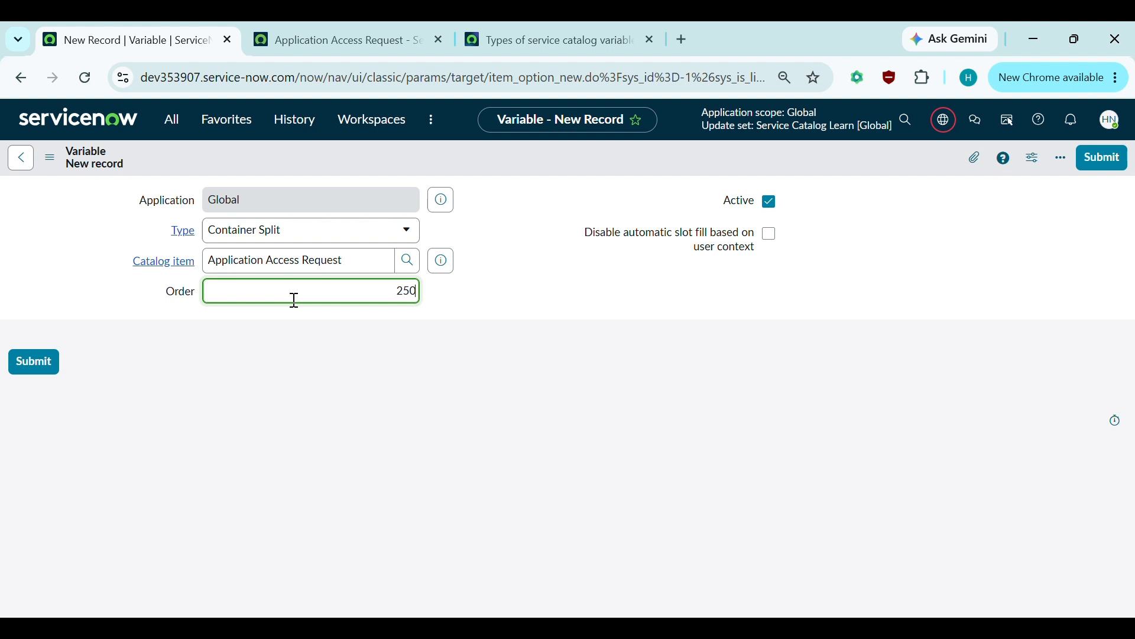
left_click(488, 341)
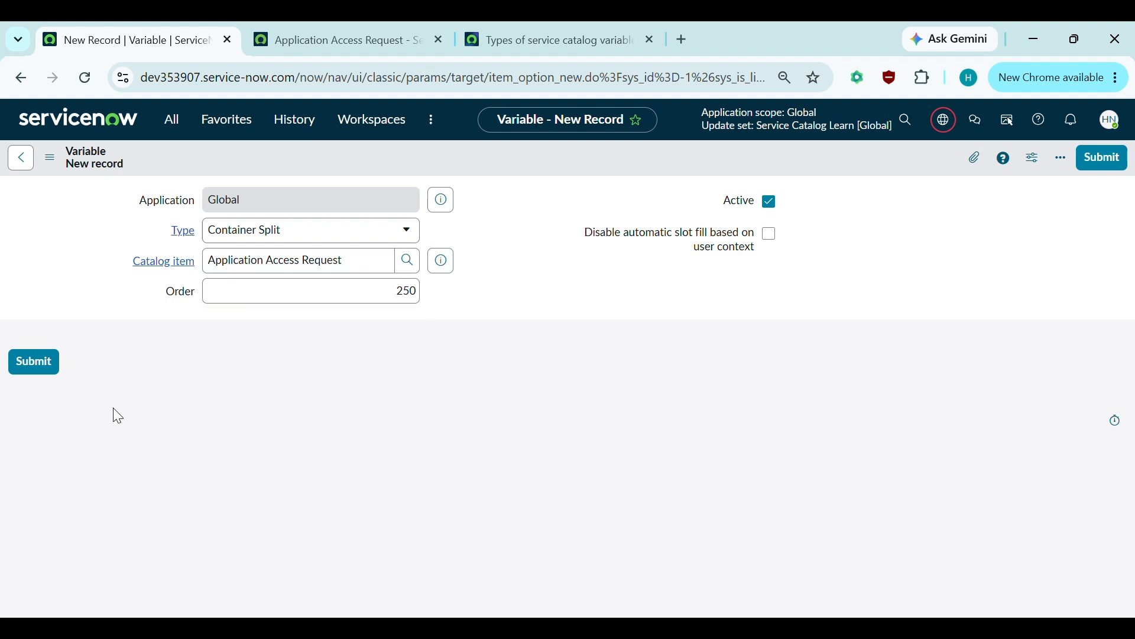
left_click(33, 363)
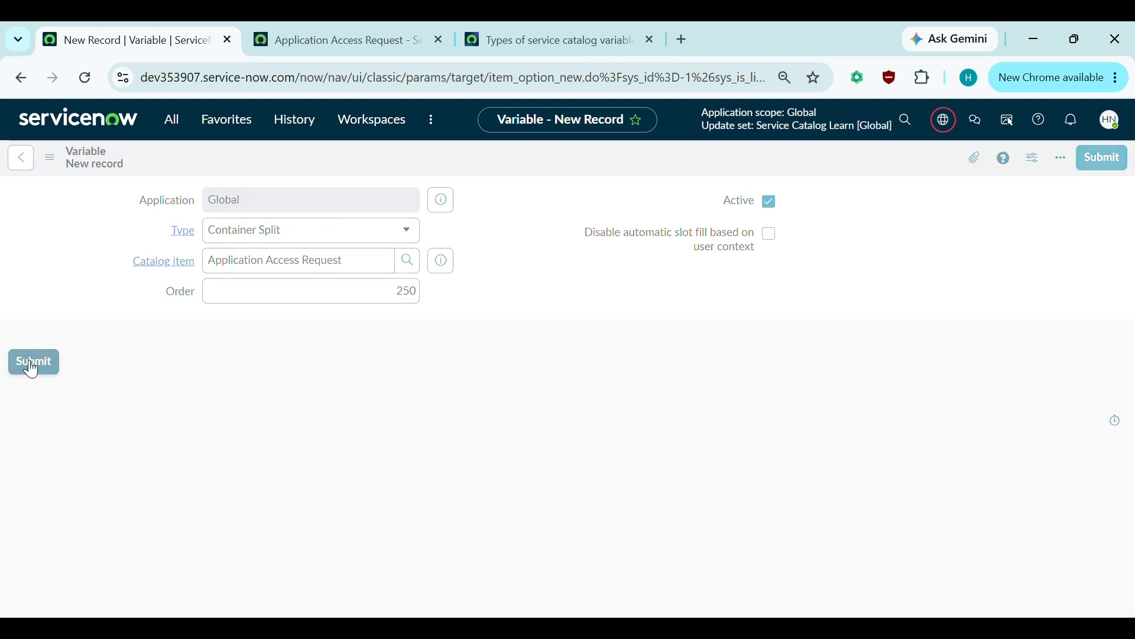
mouse_move(363, 40)
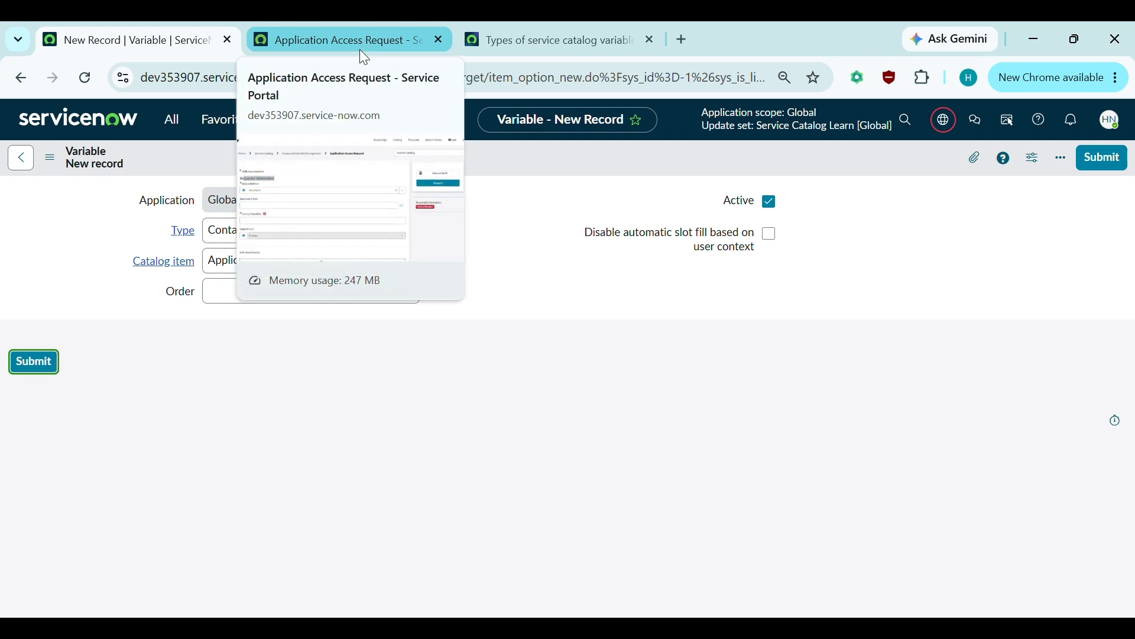
- Reload the portal form and compare its layout against the catalog item record
left_click(317, 29)
left_click(86, 84)
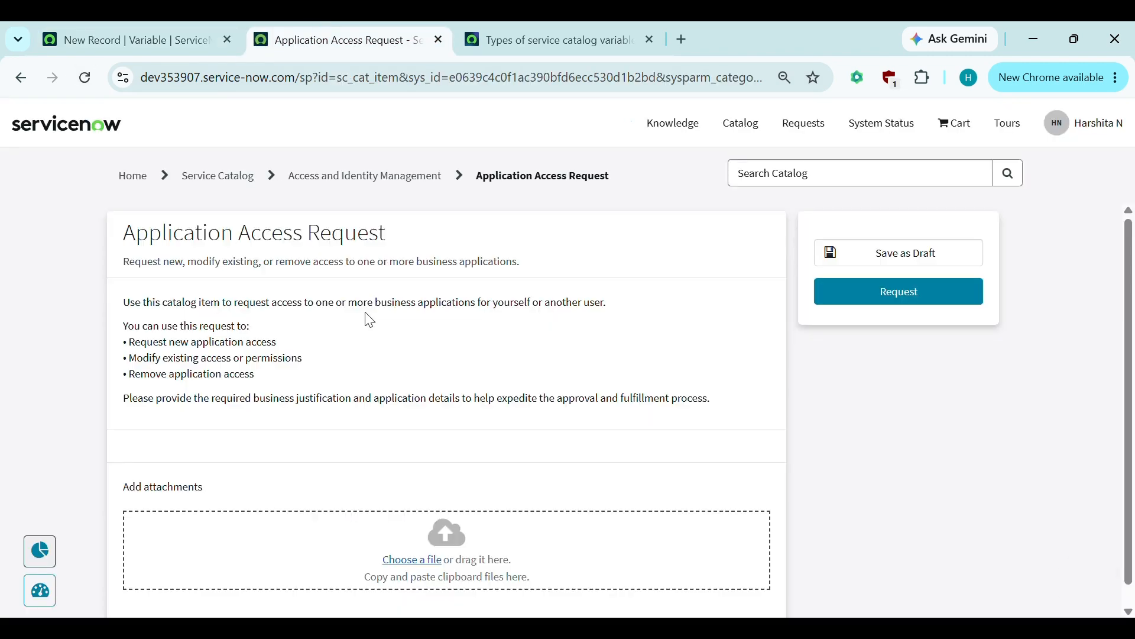
scroll(368, 317, "down", 2)
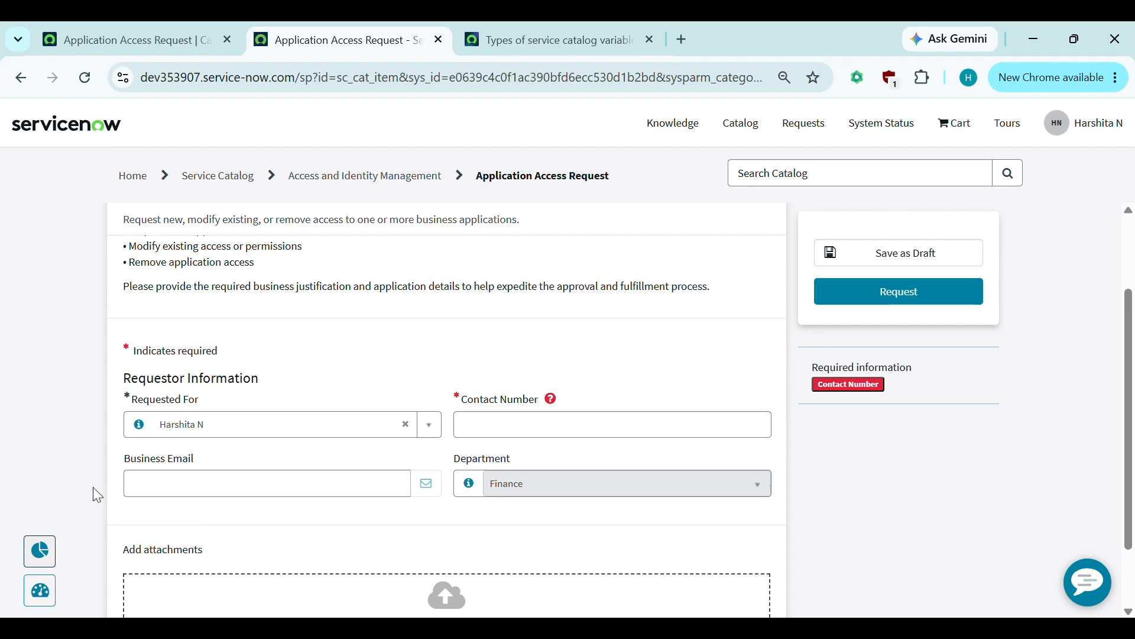
left_click(142, 33)
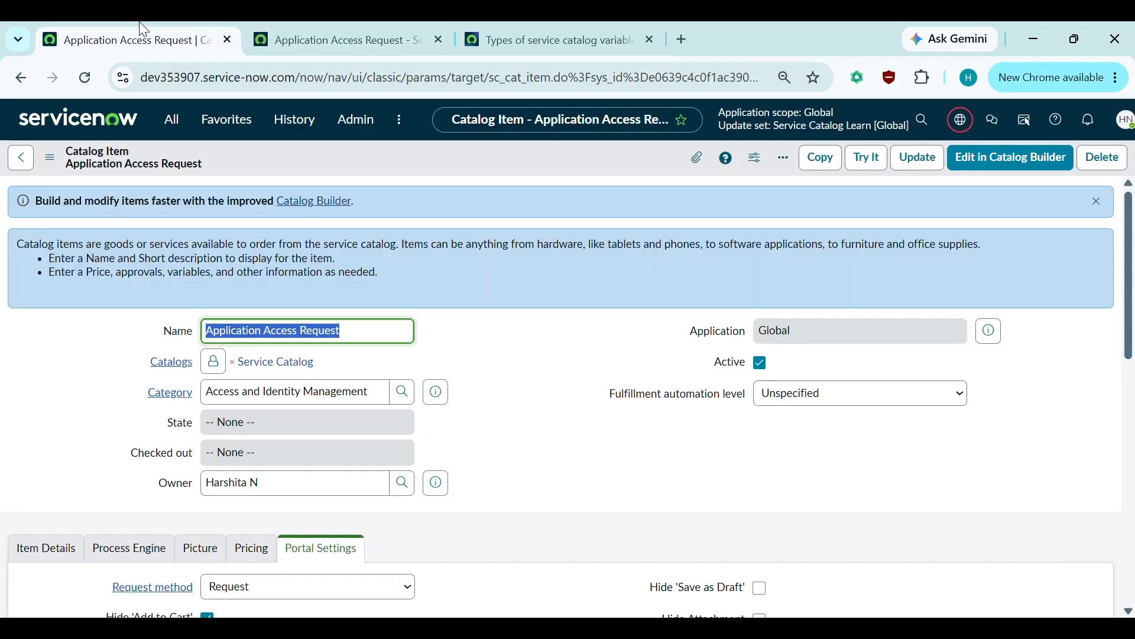
scroll(459, 465, "down", 3)
left_click(368, 39)
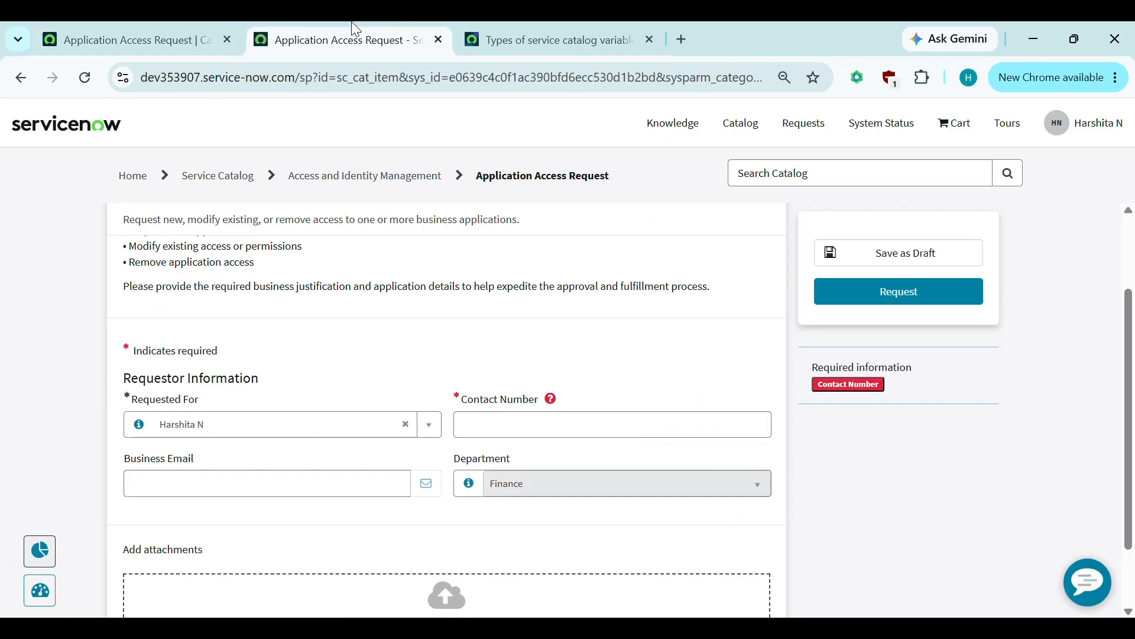
scroll(287, 470, "down", 2)
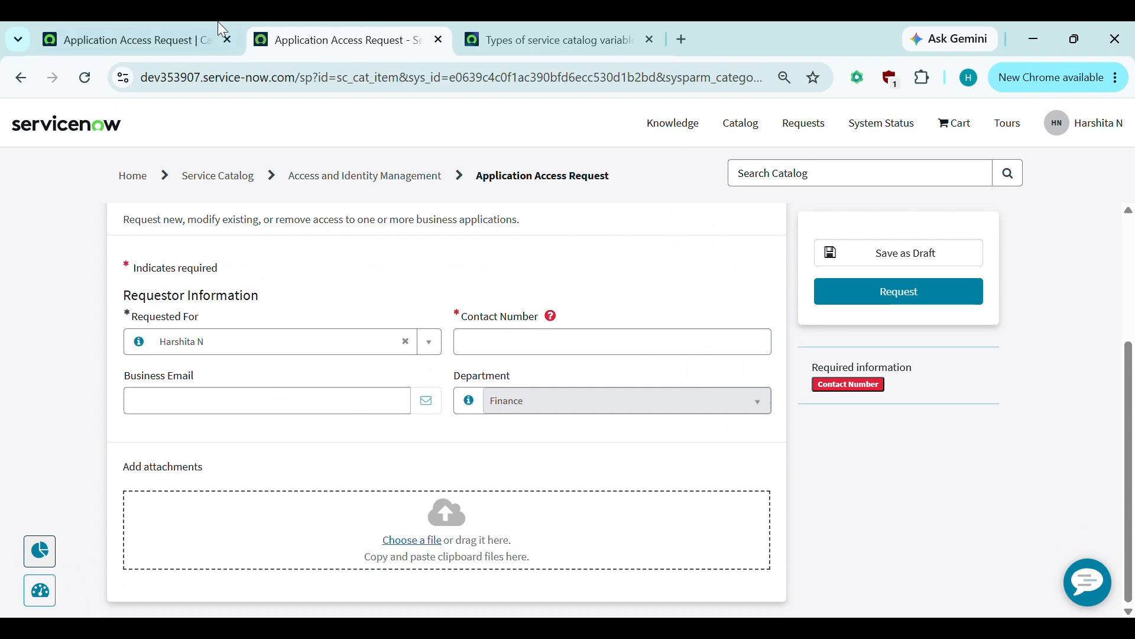
left_click(208, 41)
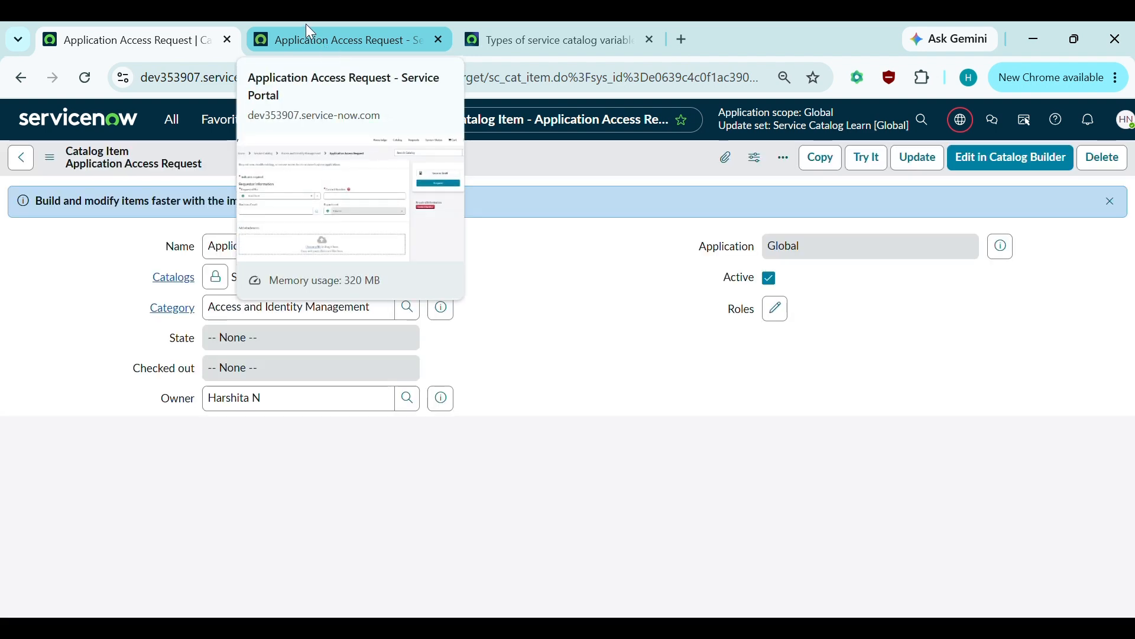
- Reload the portal again to confirm Requestor Information shows in two columns, then return to the item
left_click(306, 34)
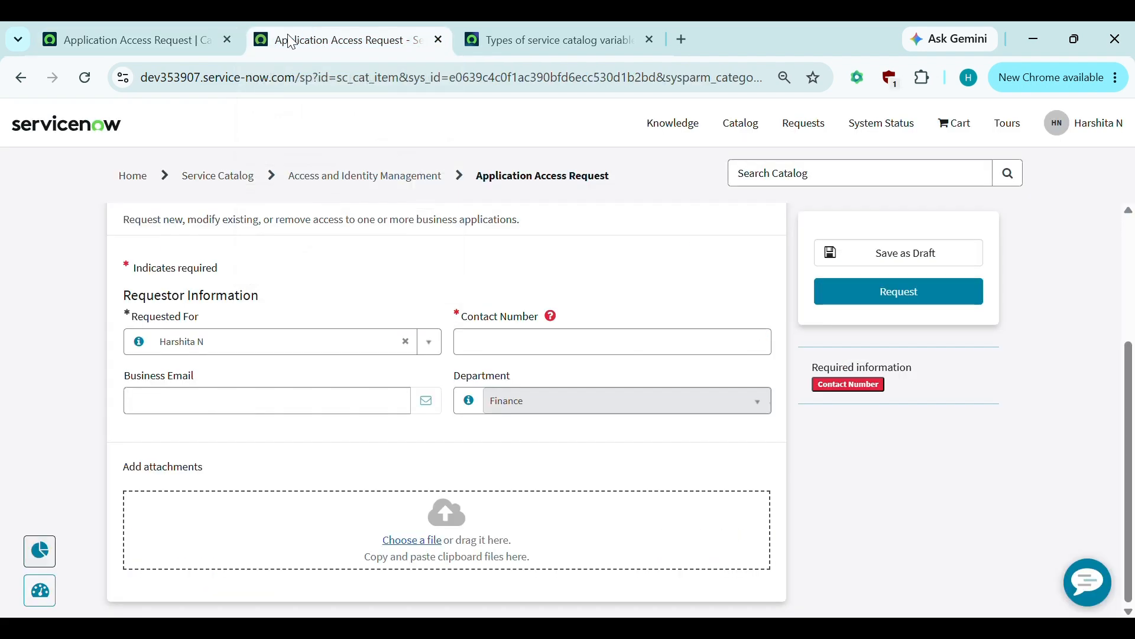
left_click(85, 78)
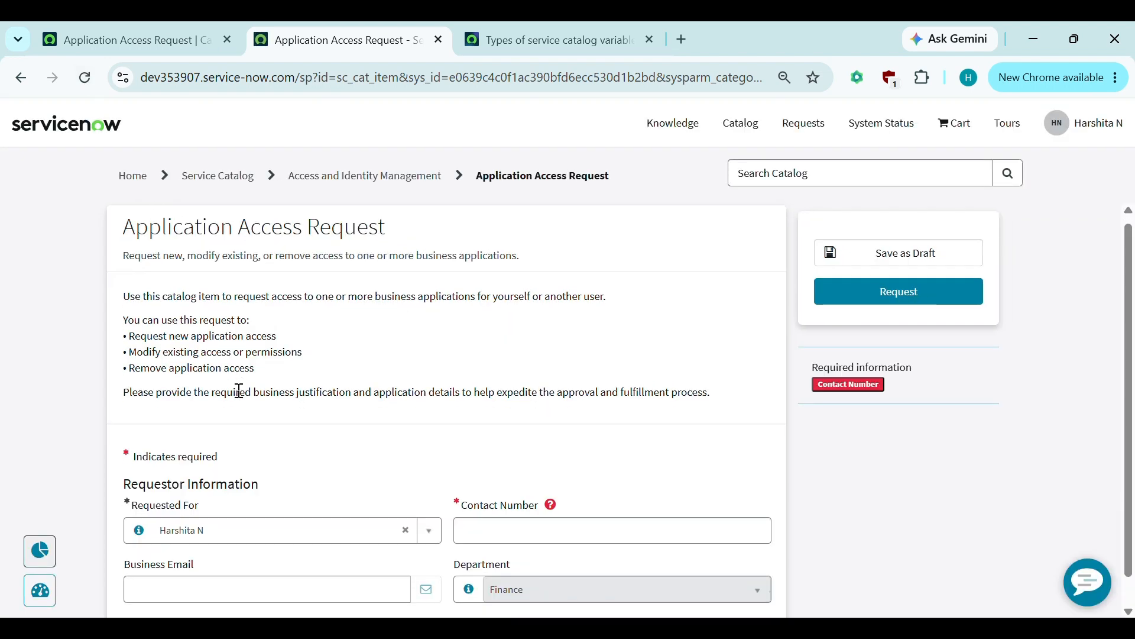
scroll(237, 389, "down", 1)
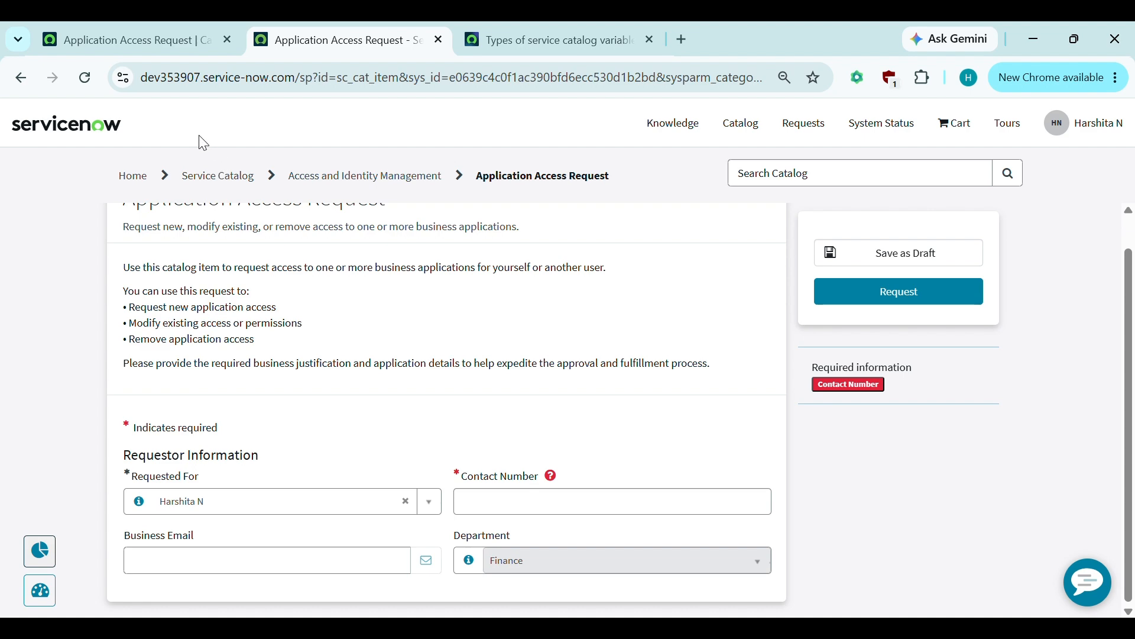
left_click(175, 24)
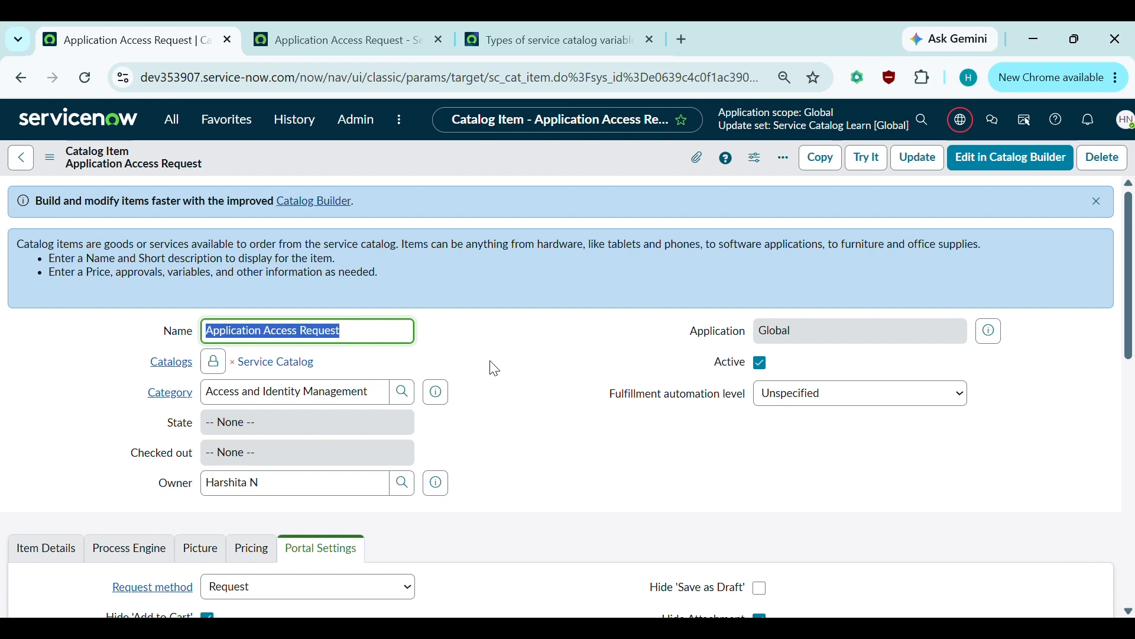
- Create a new variable from the item's seven-variable Variables list
scroll(495, 369, "down", 7)
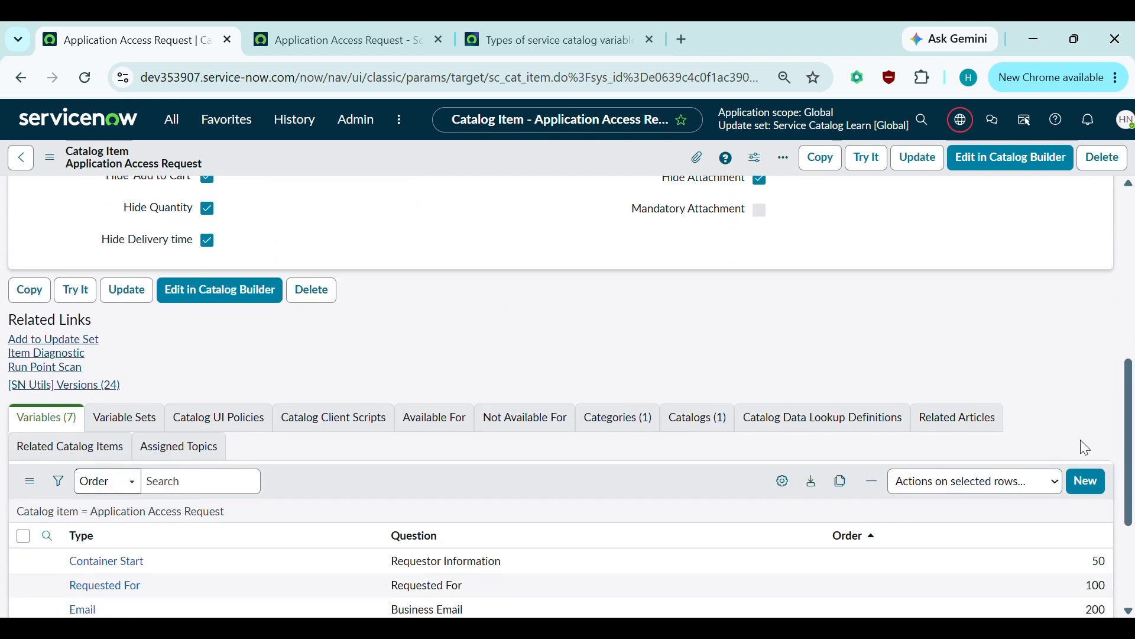
scroll(1082, 440, "down", 2)
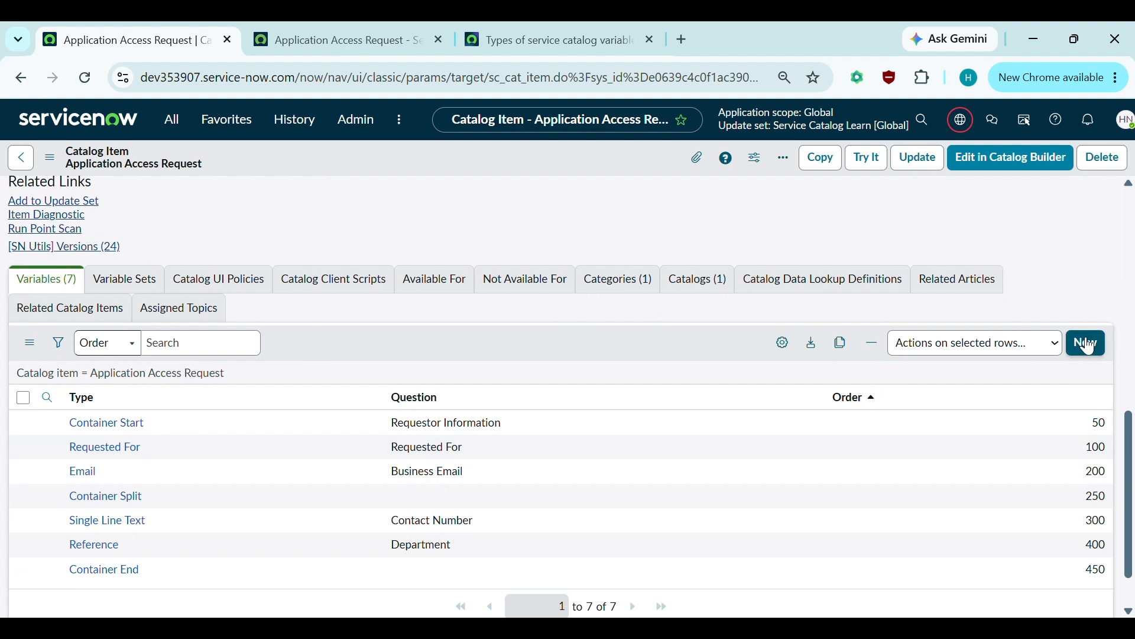
left_click(1090, 345)
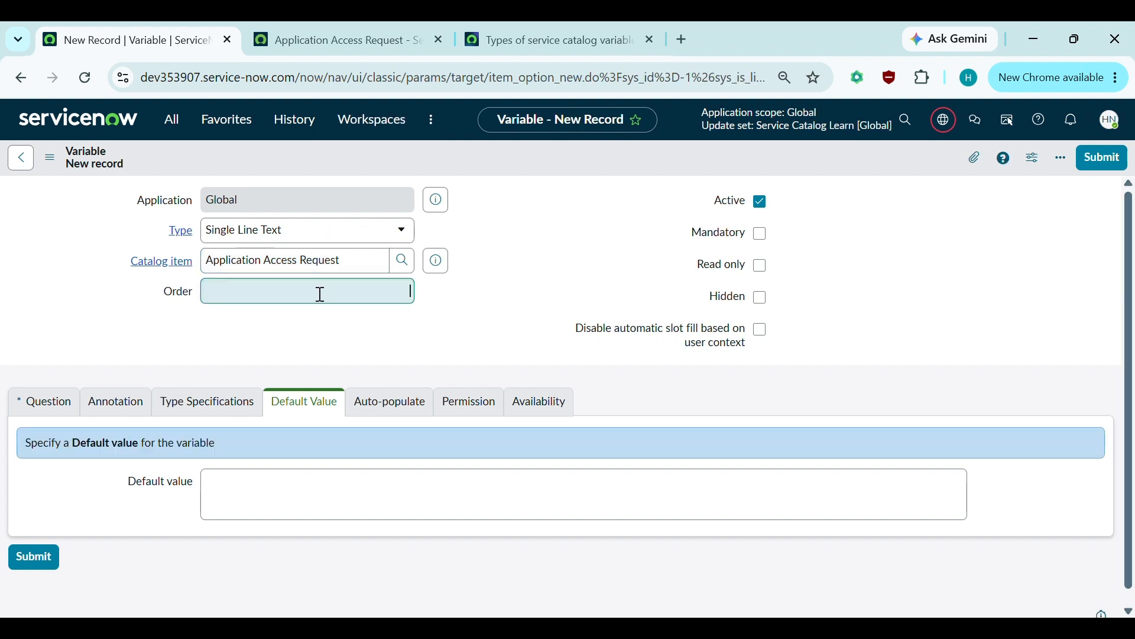
- Save a Container Start variable 'Access Details' (access_details) at order 500 with its title displayed
left_click(320, 294)
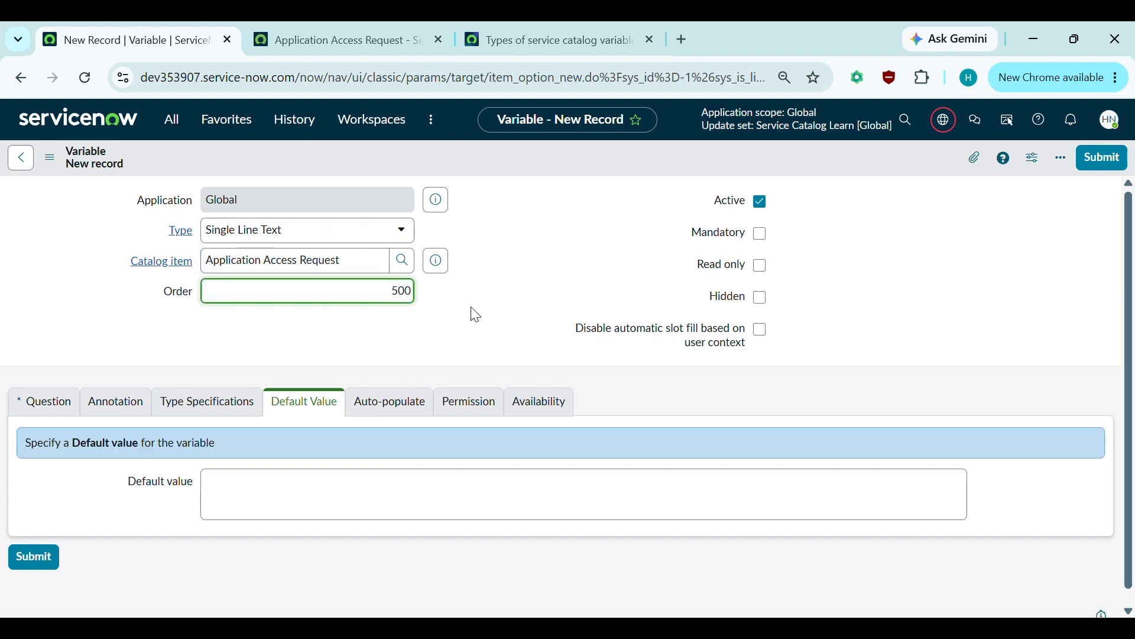
left_click(293, 237)
type("C")
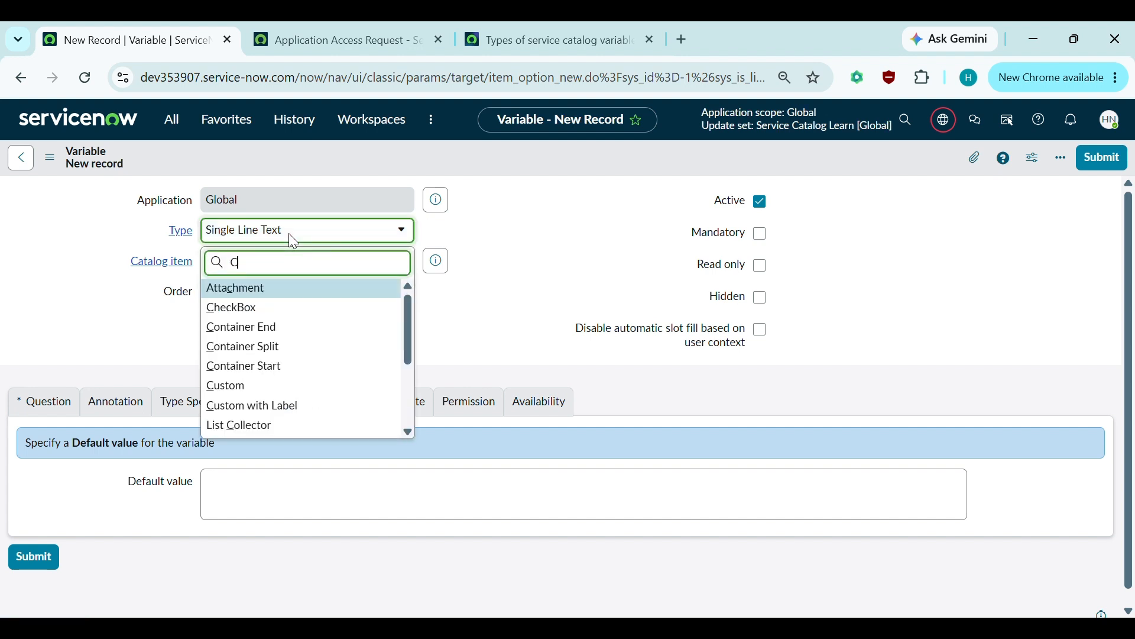
type("ontainer")
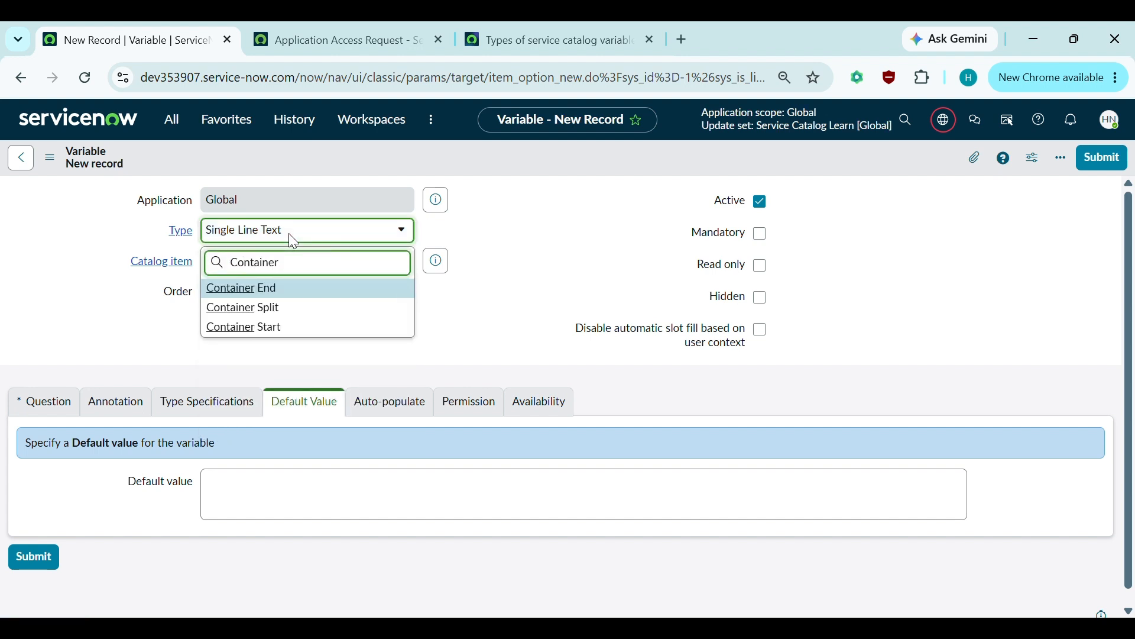
left_click(272, 327)
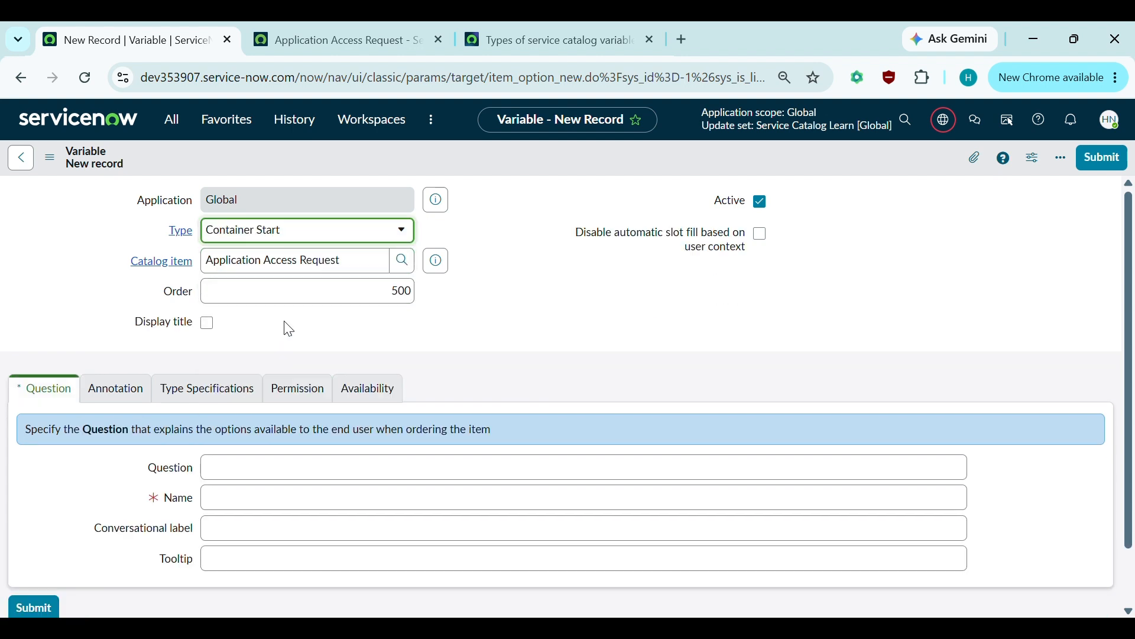
left_click(377, 337)
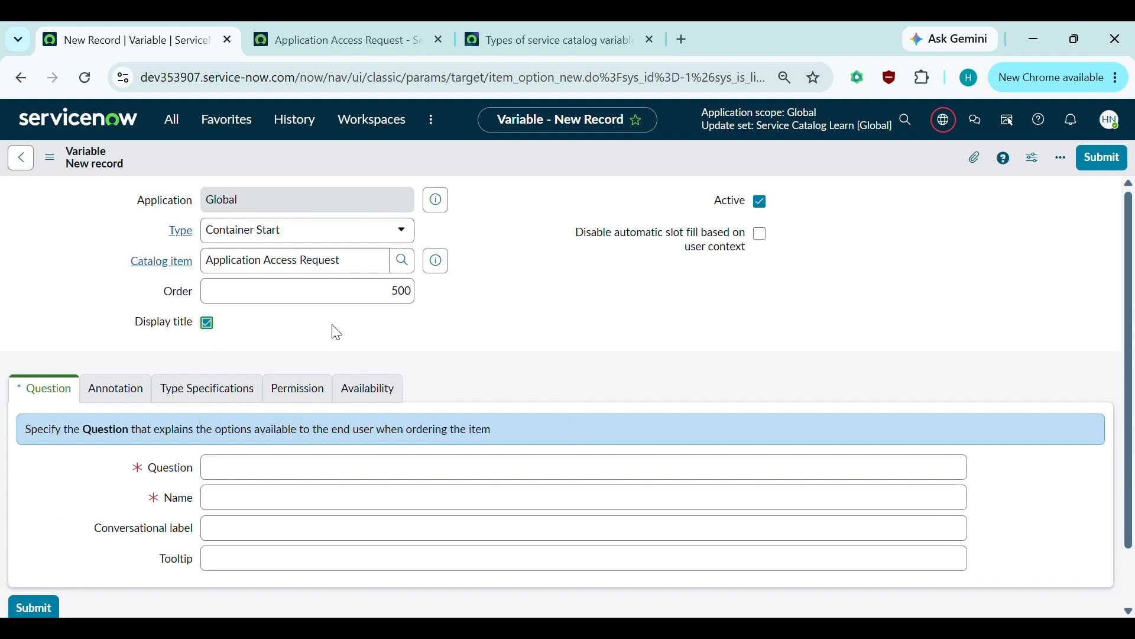
left_click(404, 325)
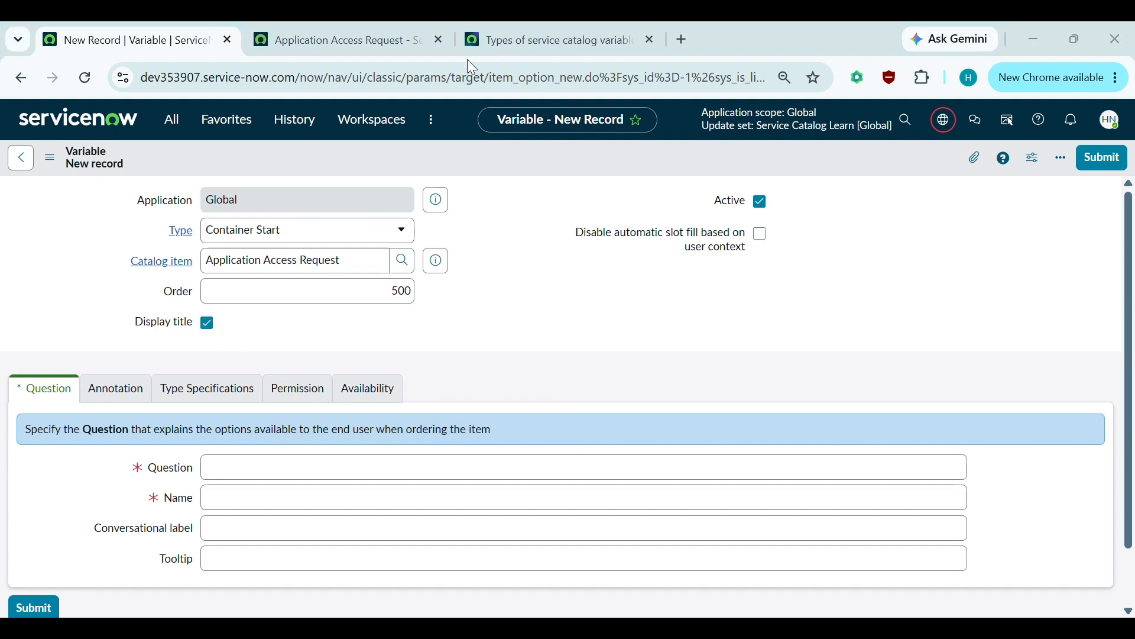
scroll(480, 283, "down", 1)
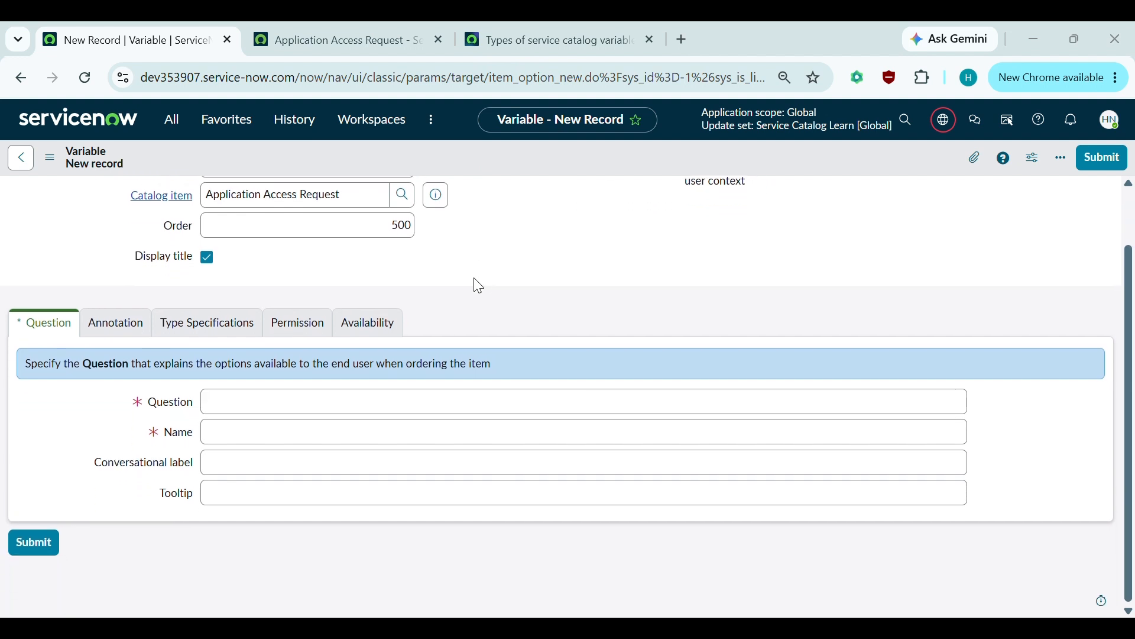
left_click(223, 402)
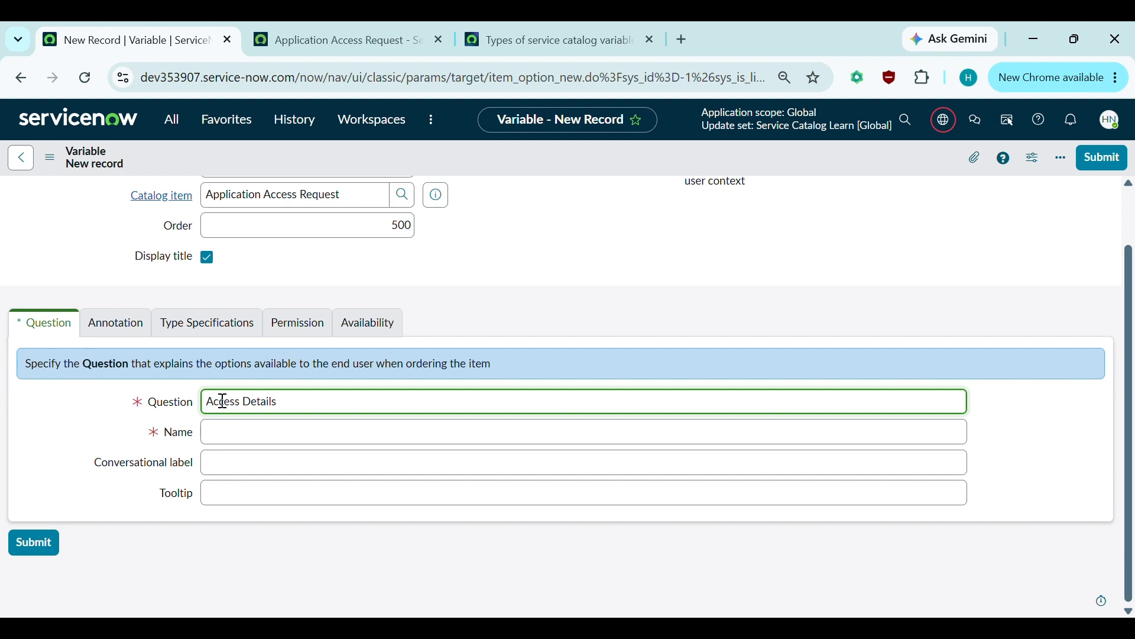
left_click(244, 432)
scroll(446, 359, "up", 1)
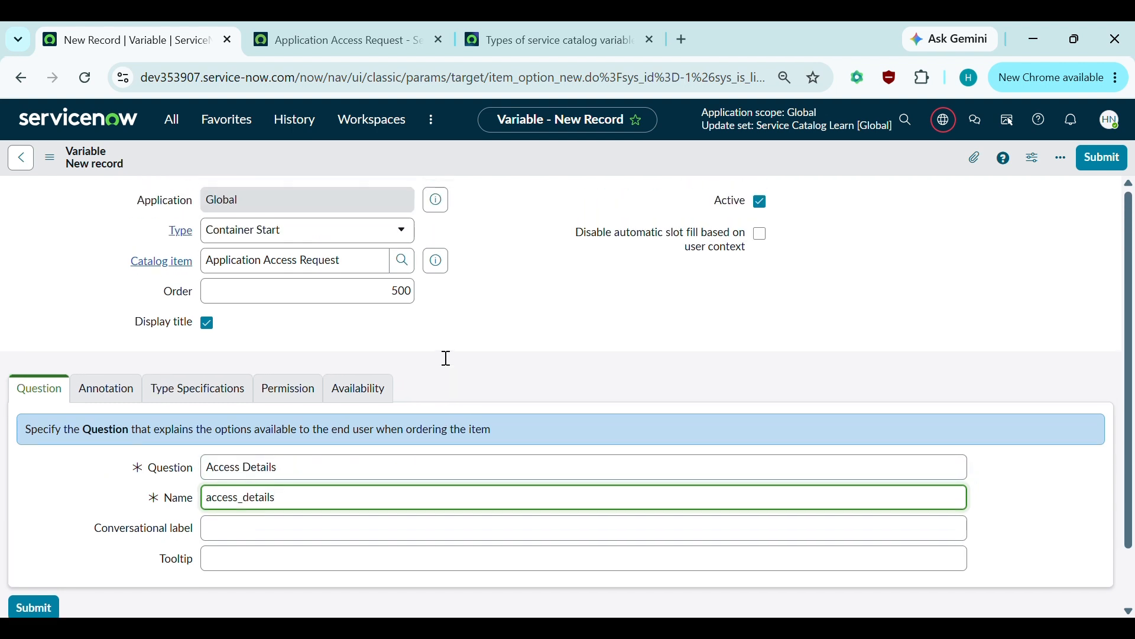
key("ctrl+s")
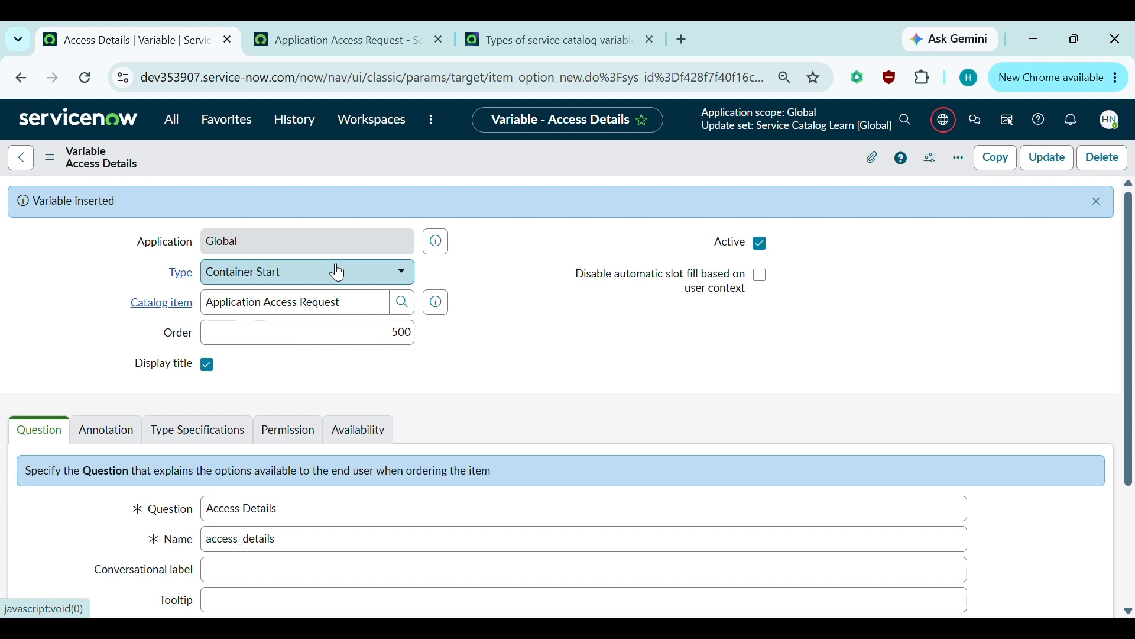
- Return to the Application Access Request item and start a new variable from its eight-variable list
left_click(23, 159)
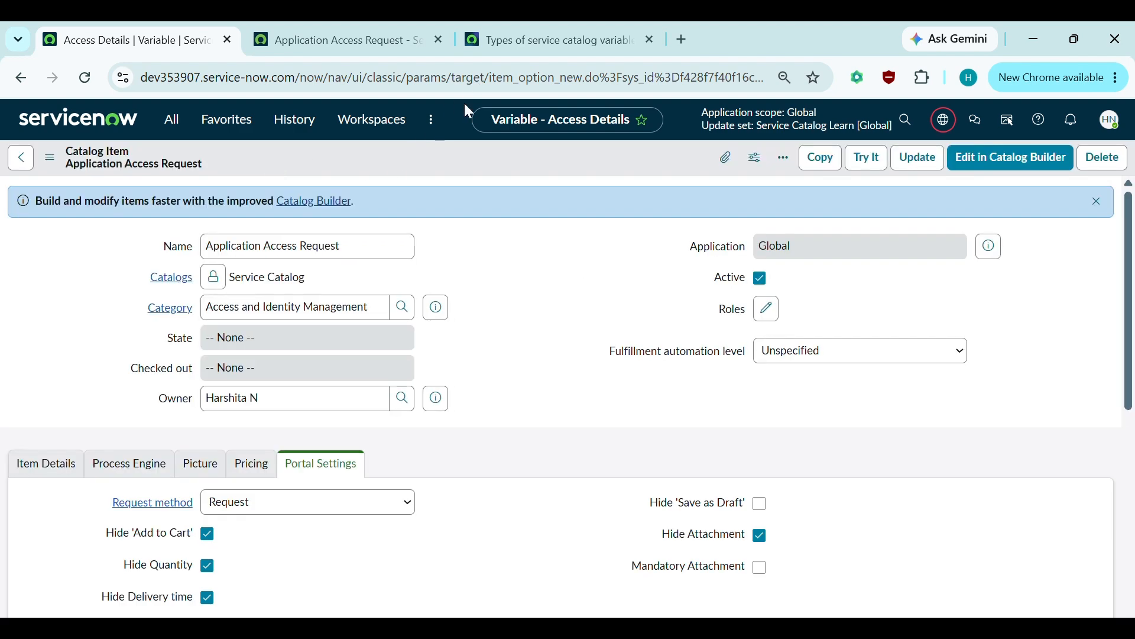
scroll(443, 230, "down", 10)
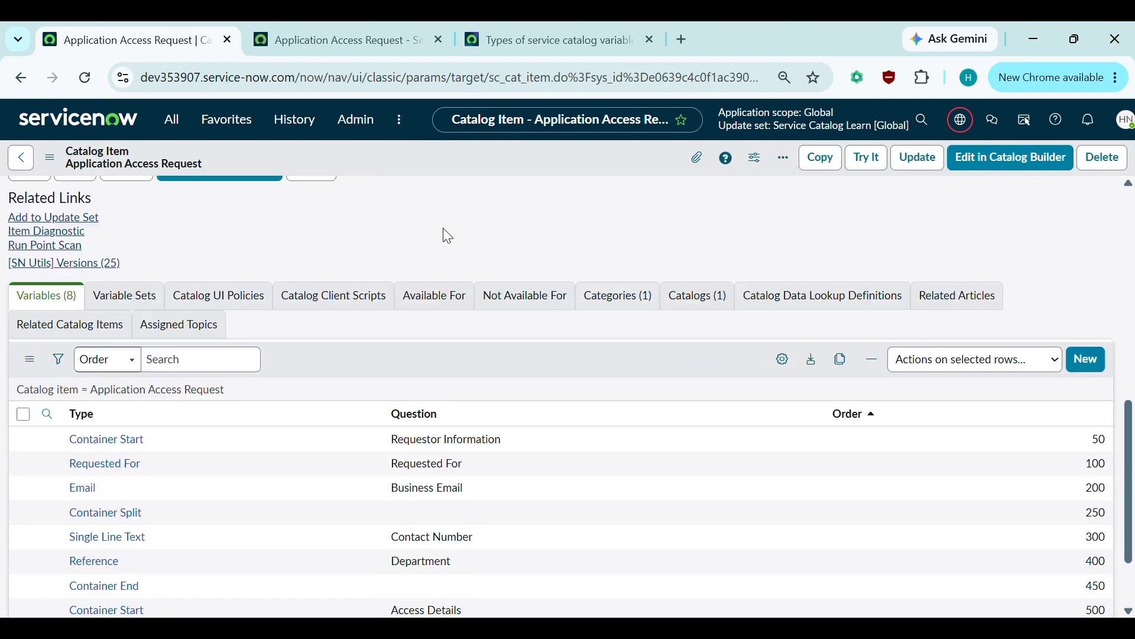
scroll(448, 236, "down", 3)
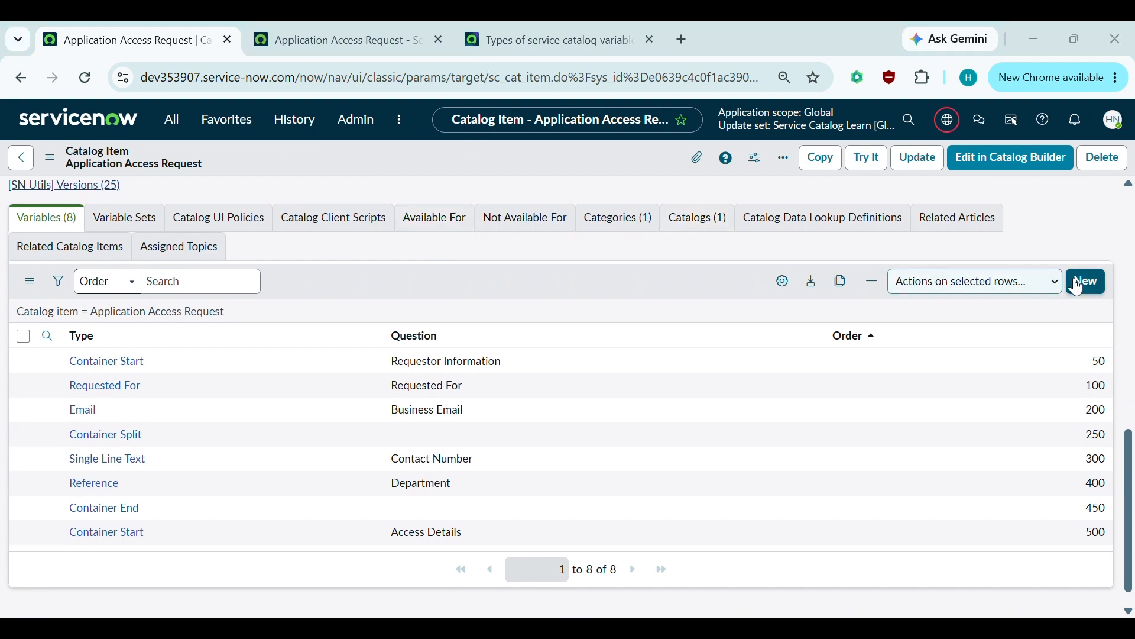
left_click(1080, 288)
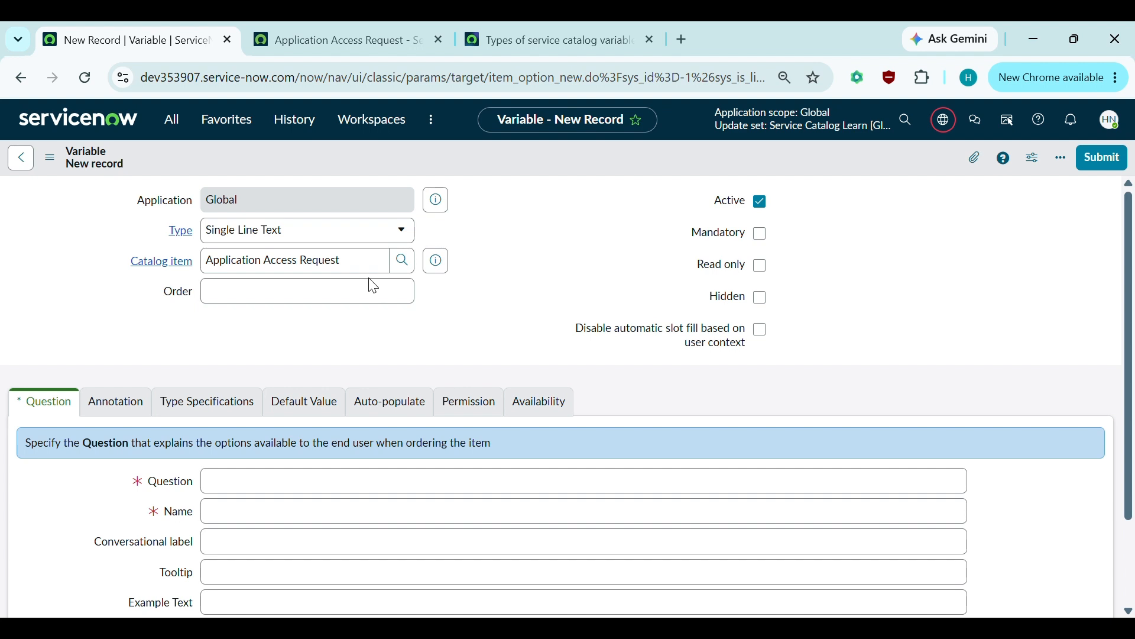
- Define the variable as a mandatory Select Box at order 600, labelled Access Type
left_click(322, 298)
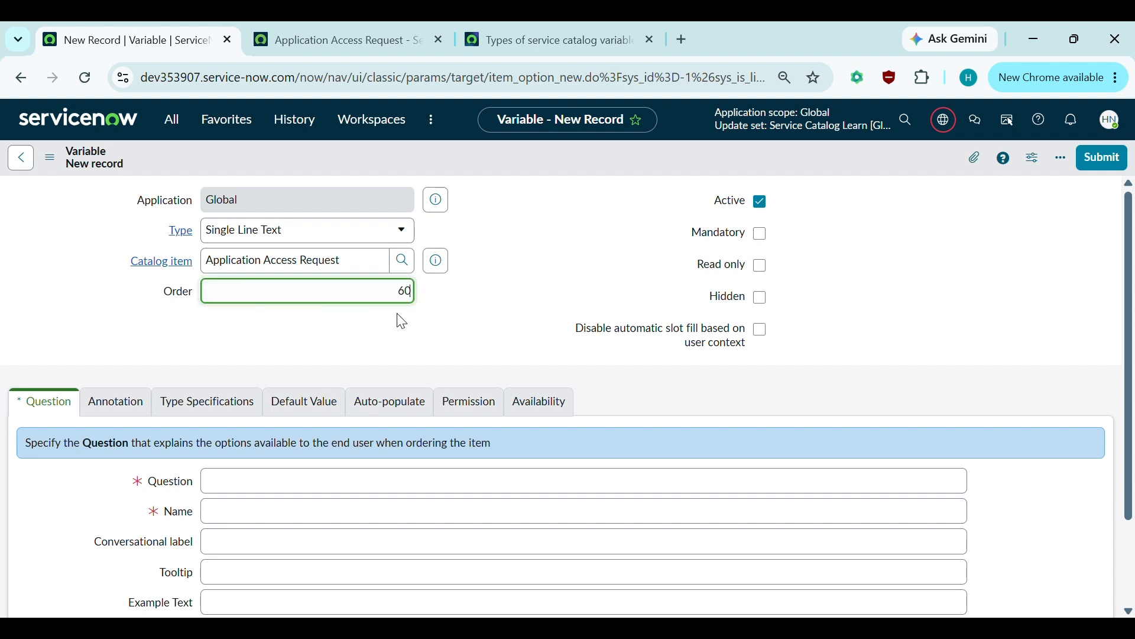
left_click(322, 229)
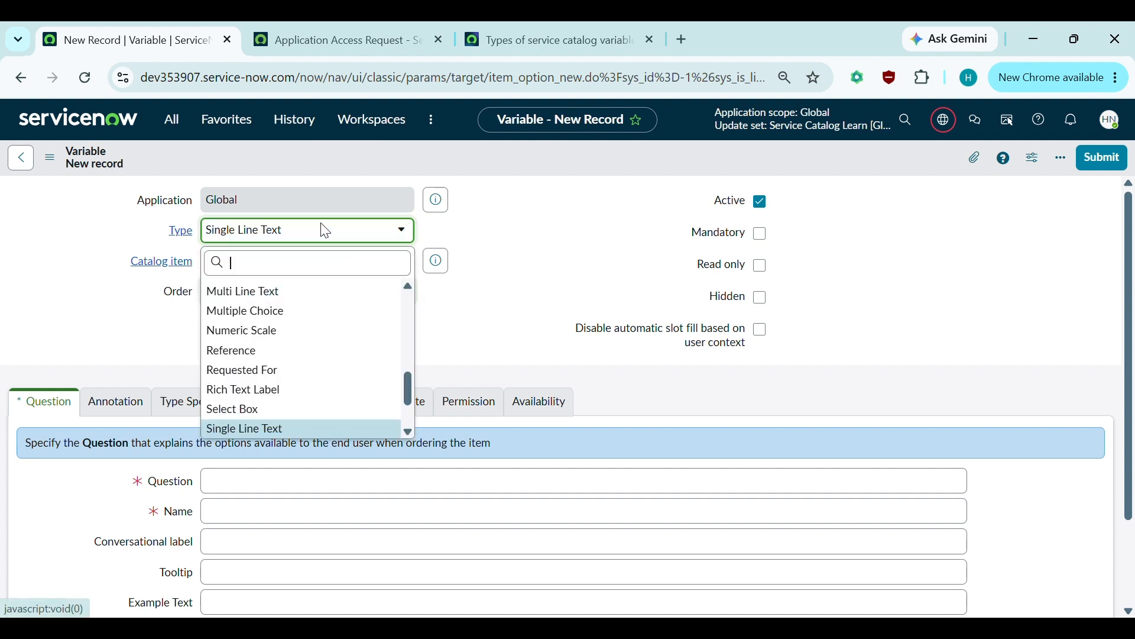
type("Sel")
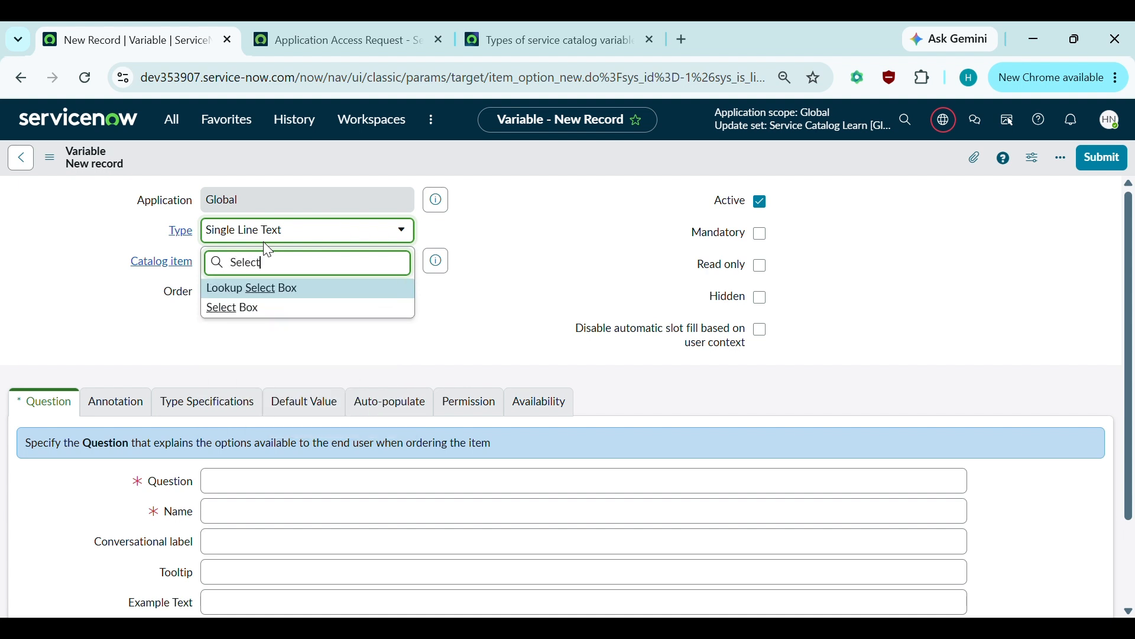
type("ect")
left_click(248, 307)
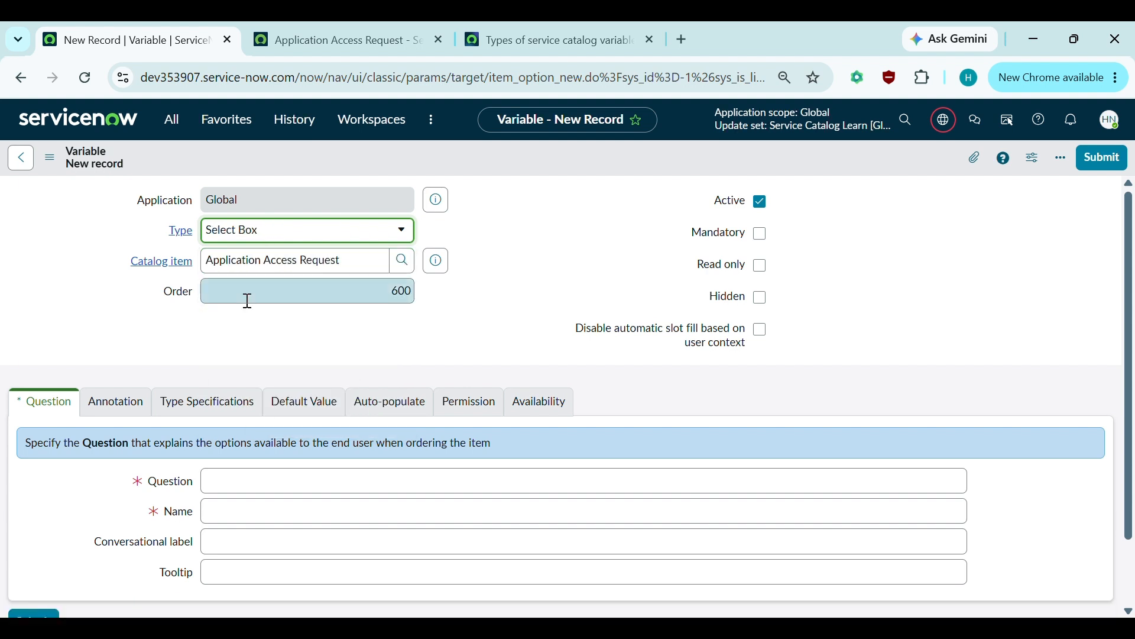
scroll(312, 338, "down", 1)
scroll(322, 334, "up", 1)
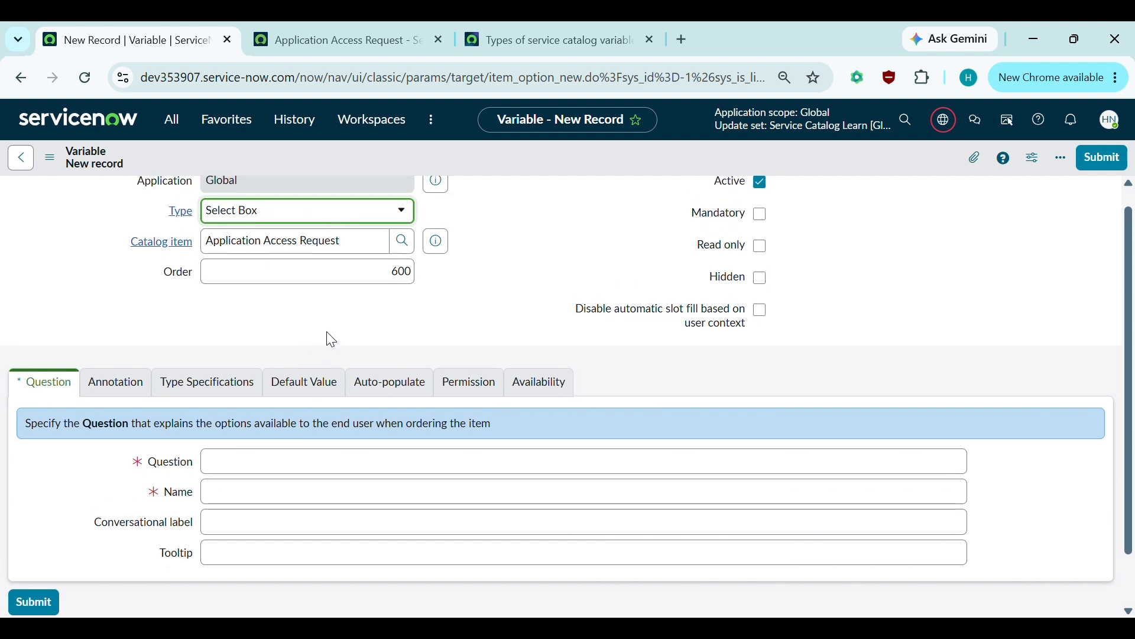
scroll(331, 340, "up", 1)
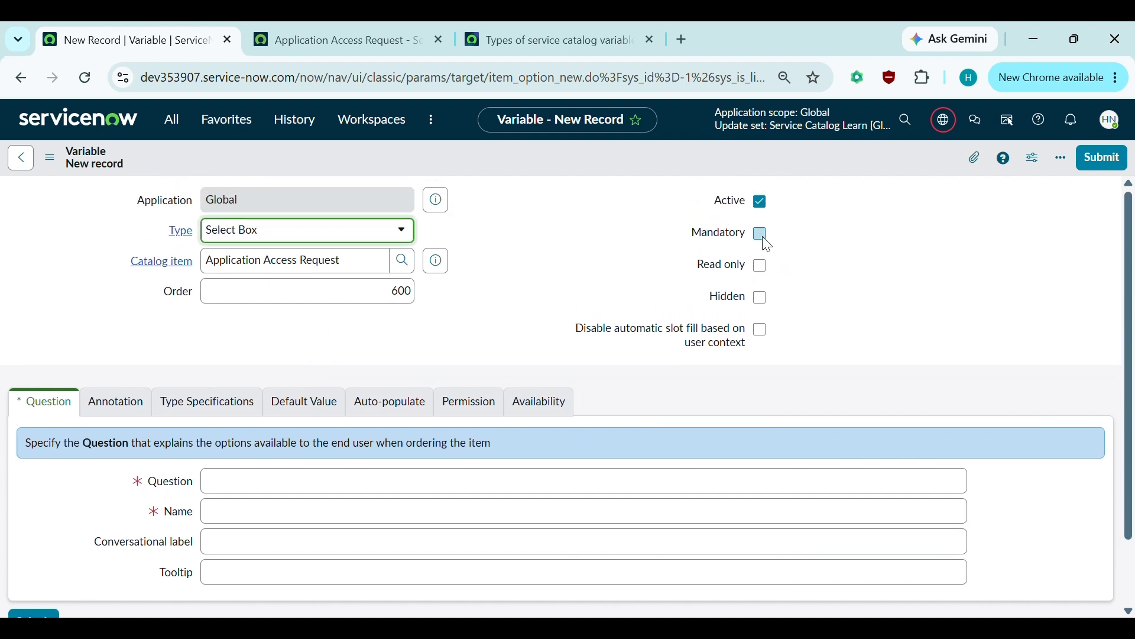
left_click(763, 235)
scroll(206, 286, "down", 1)
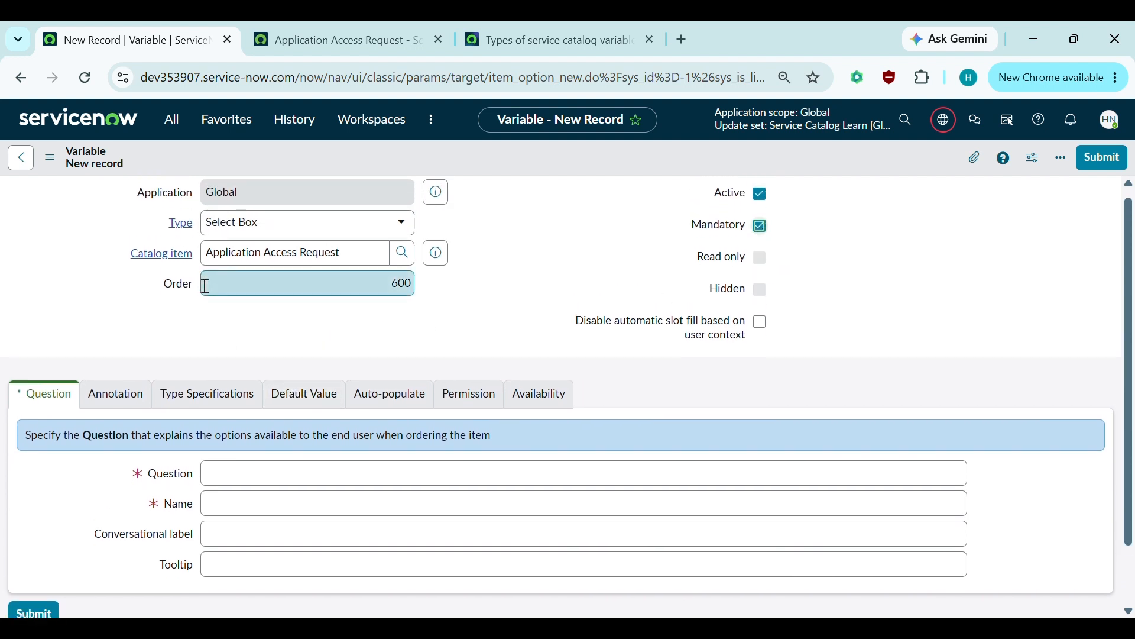
left_click(251, 417)
type("Access Type")
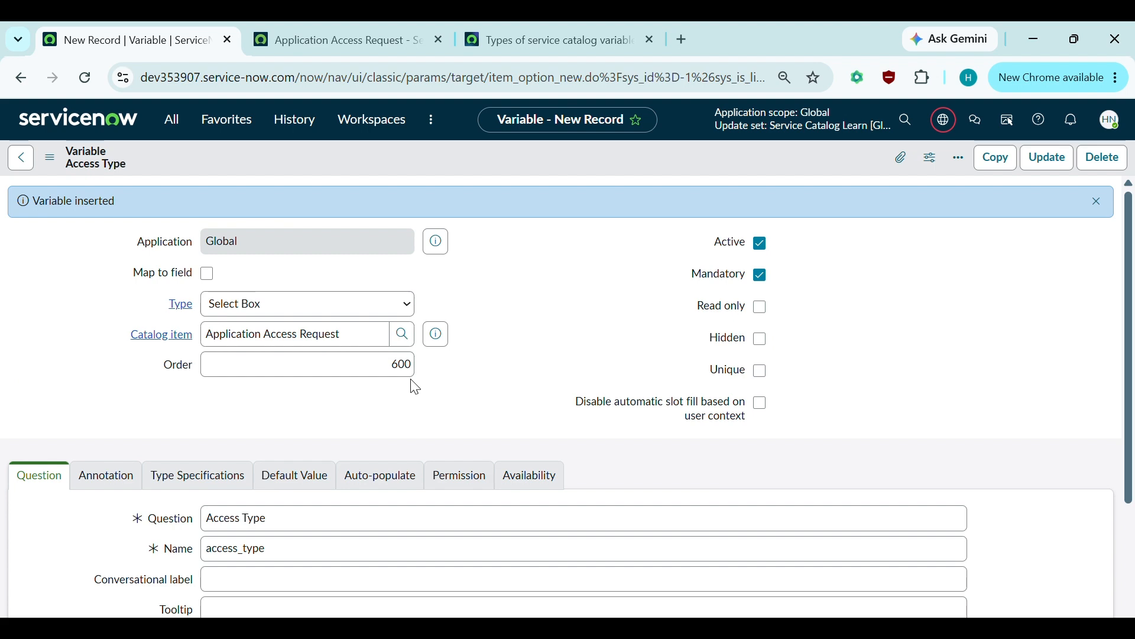
- Scroll the Access Type record to confirm Question Choices is empty, then return to the portal page
scroll(416, 387, "down", 3)
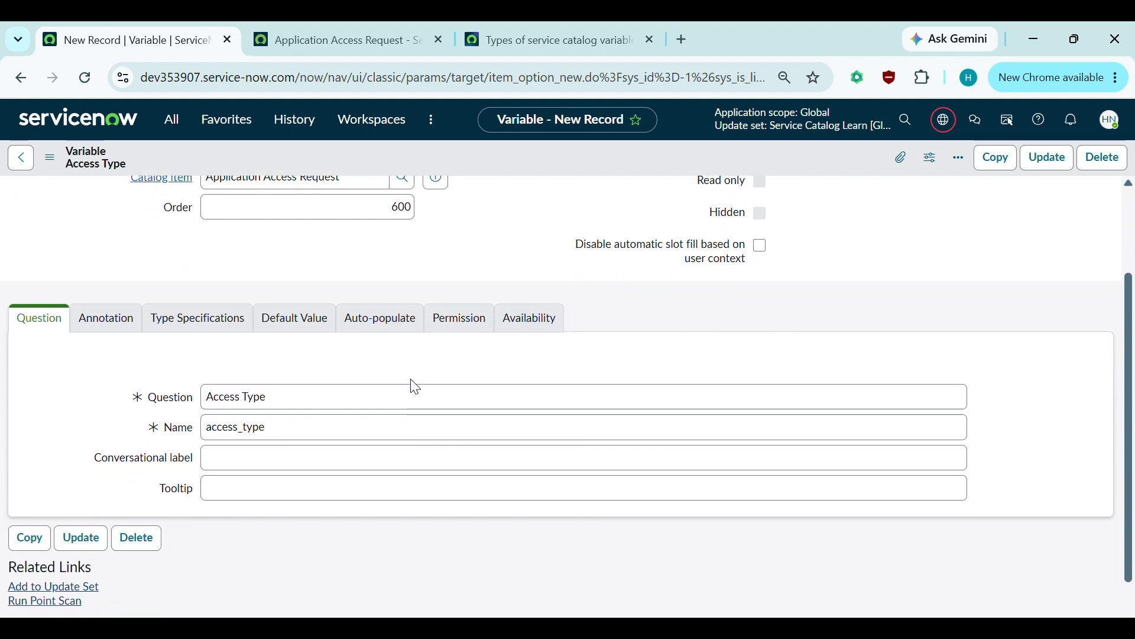
scroll(416, 388, "down", 3)
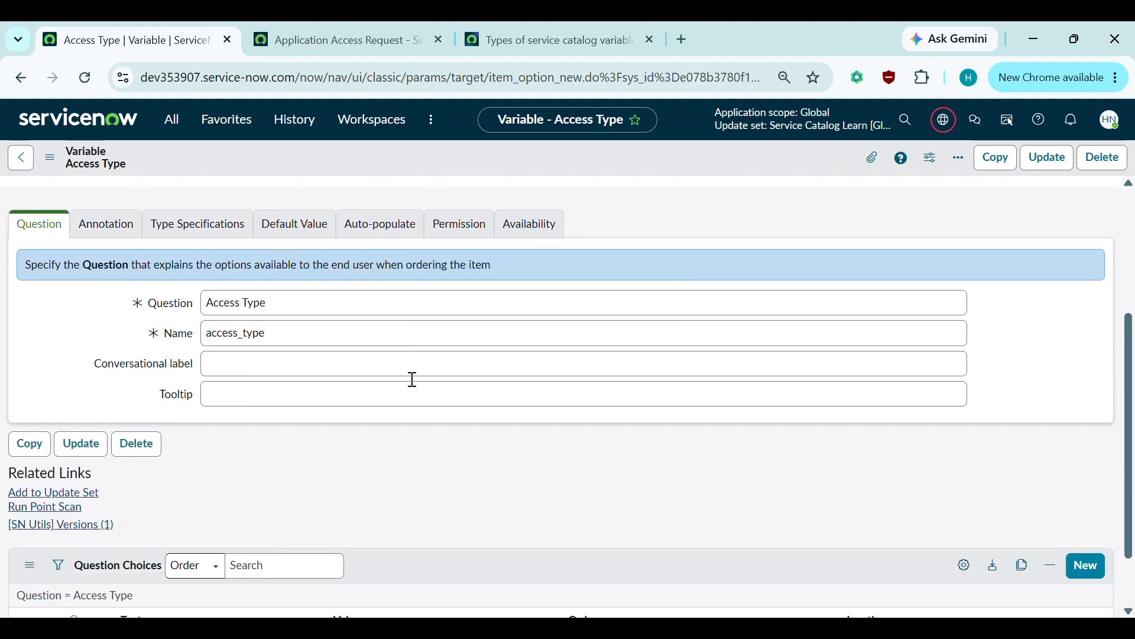
scroll(411, 382, "down", 1)
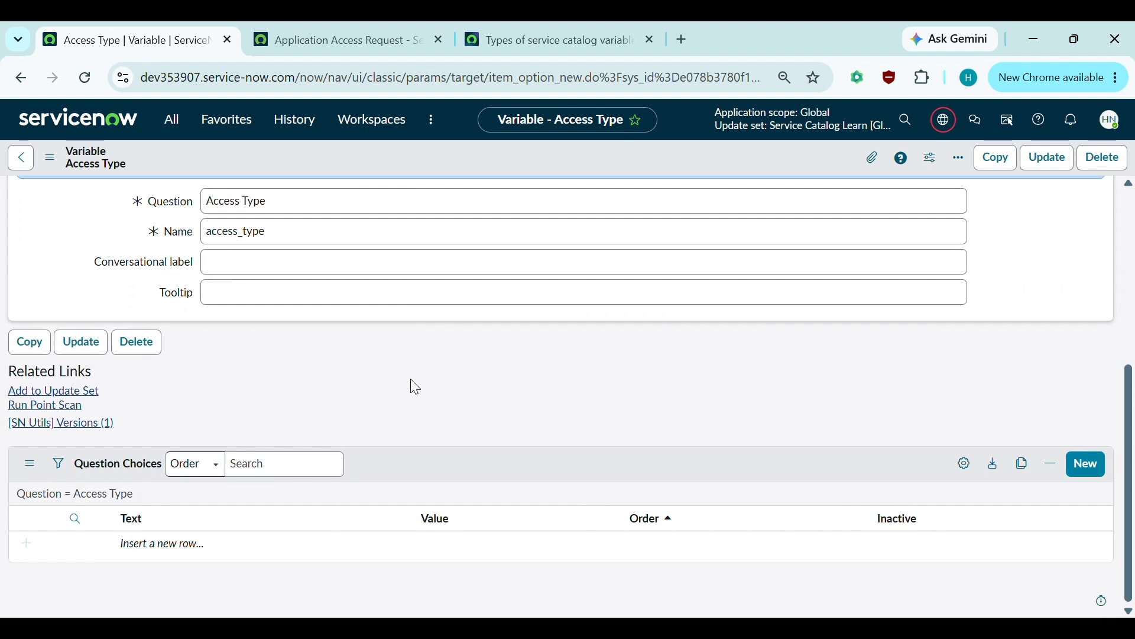
scroll(410, 380, "up", 2)
scroll(411, 380, "down", 2)
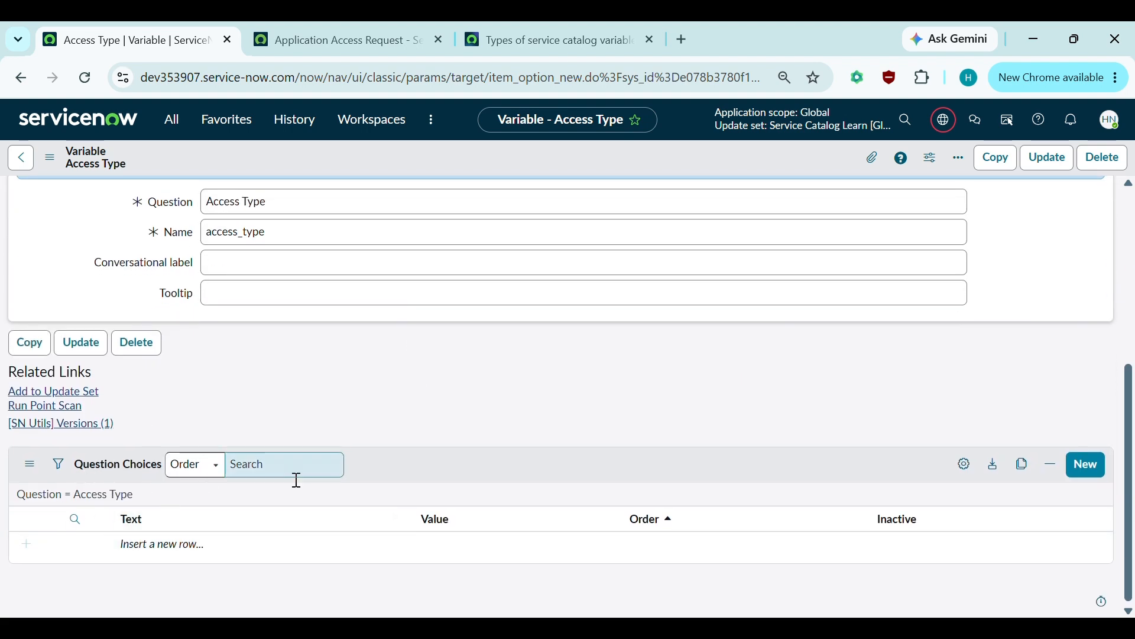
scroll(428, 413, "up", 1)
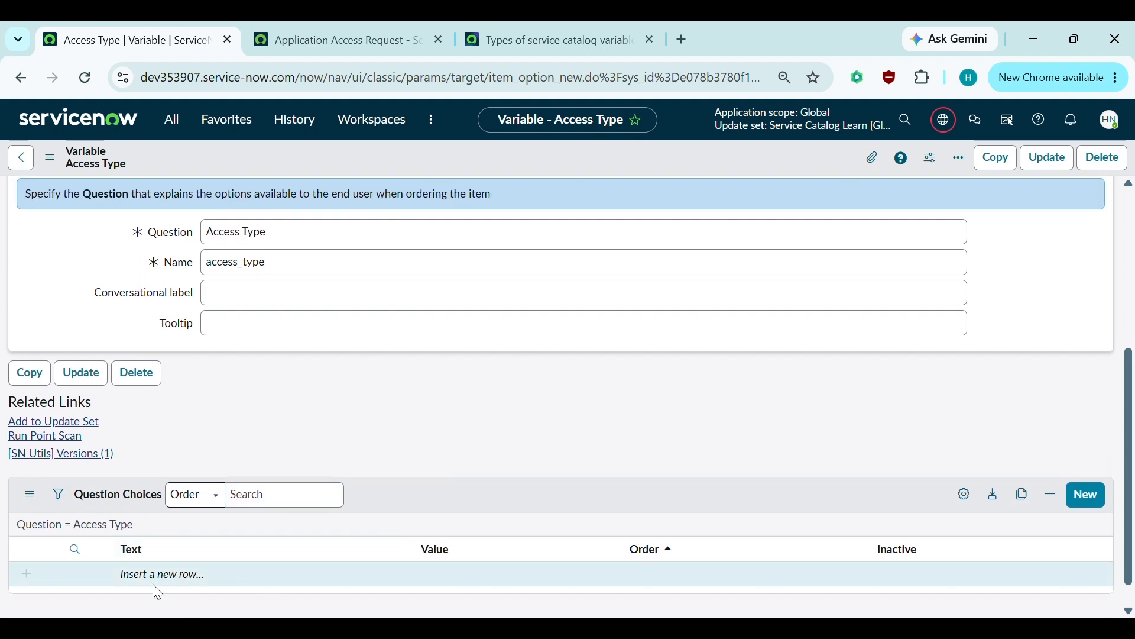
scroll(157, 589, "up", 1)
scroll(153, 584, "up", 3)
scroll(254, 296, "up", 2)
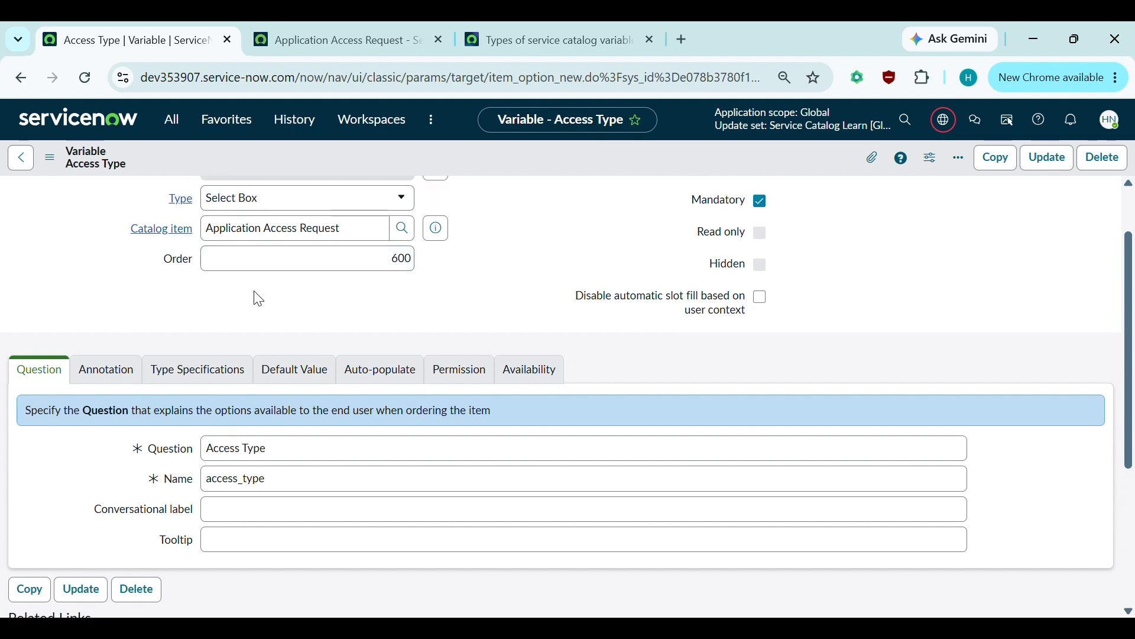
left_click(341, 28)
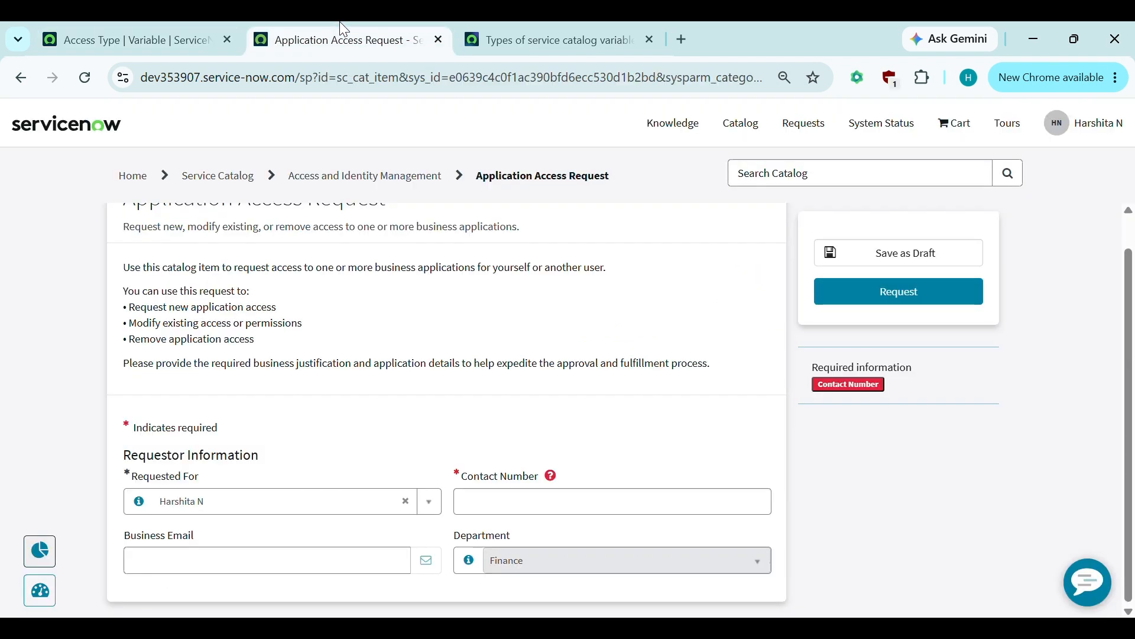
- Reload the portal form and confirm the Access Type dropdown under Access Details has no options yet
left_click(83, 80)
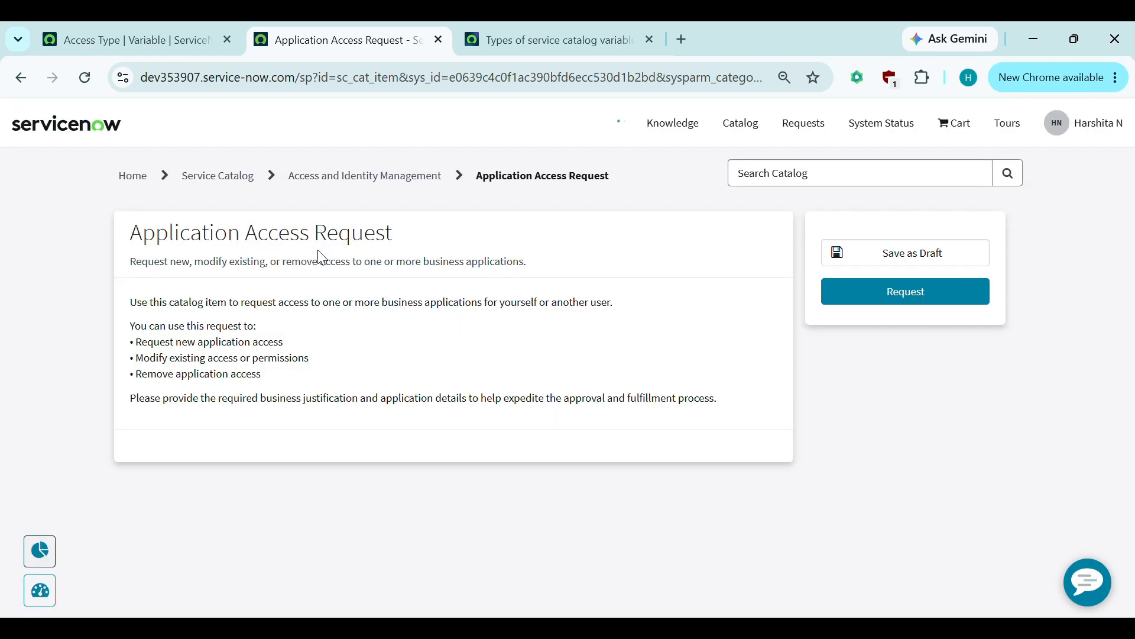
scroll(370, 437, "down", 2)
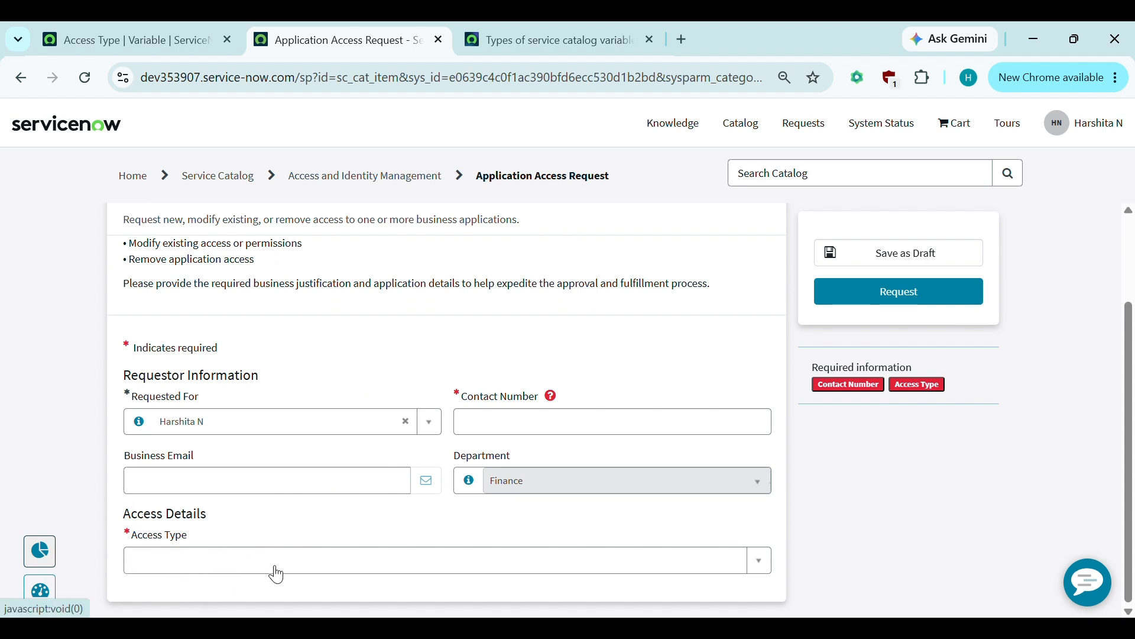
left_click(208, 563)
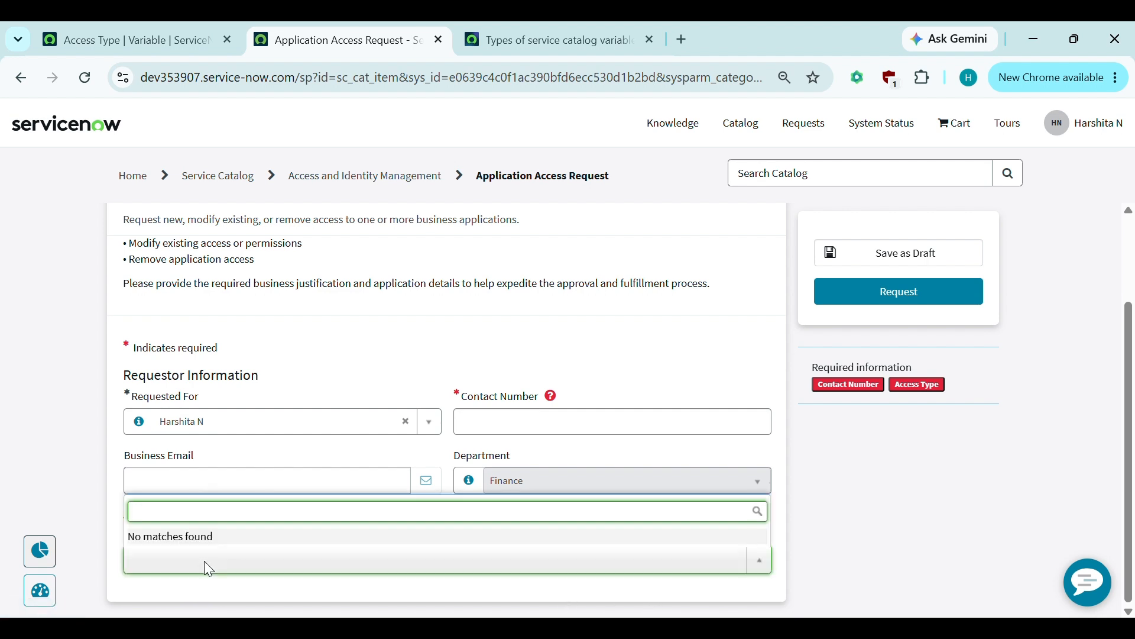
left_click(80, 569)
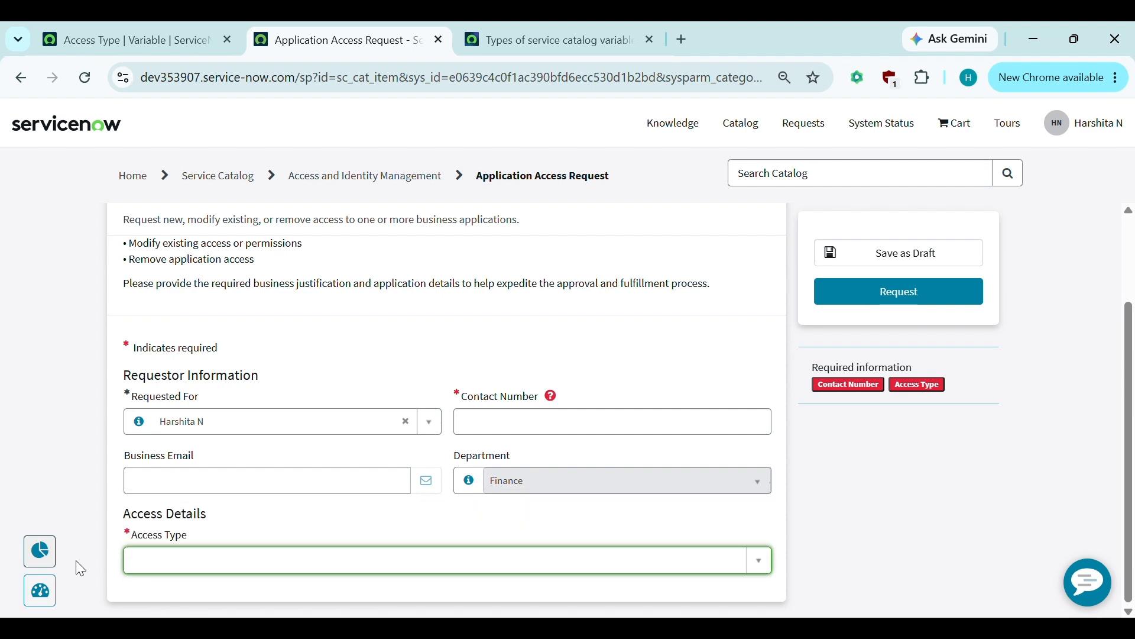
left_click(151, 24)
- Start a new Question Choice from the Access Type variable's Question Choices list
scroll(381, 427, "down", 4)
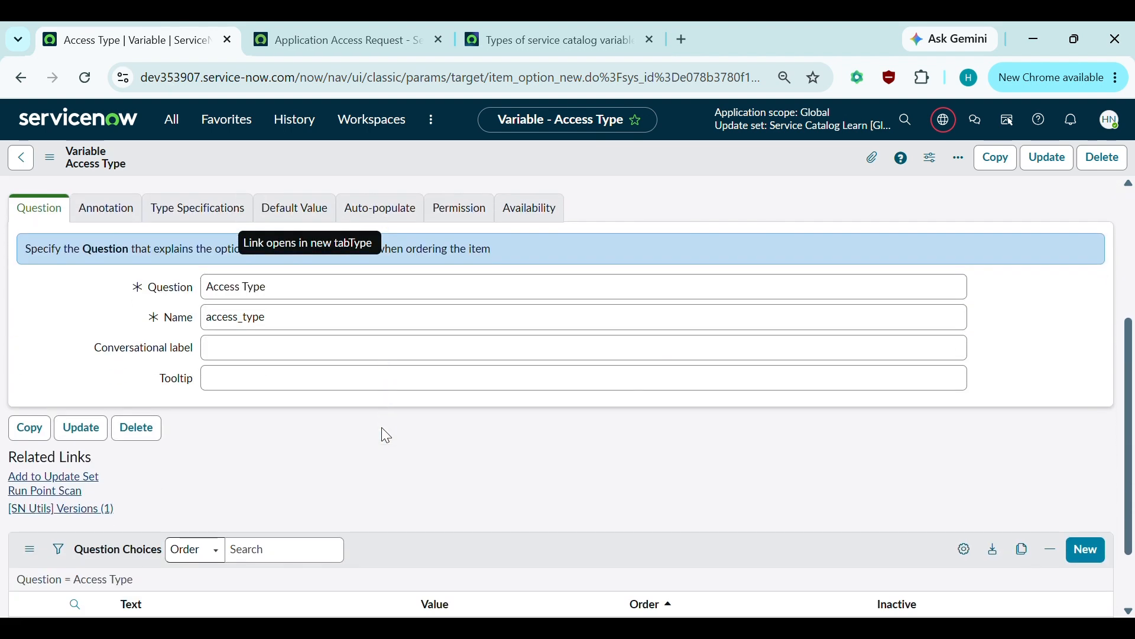
scroll(382, 427, "down", 2)
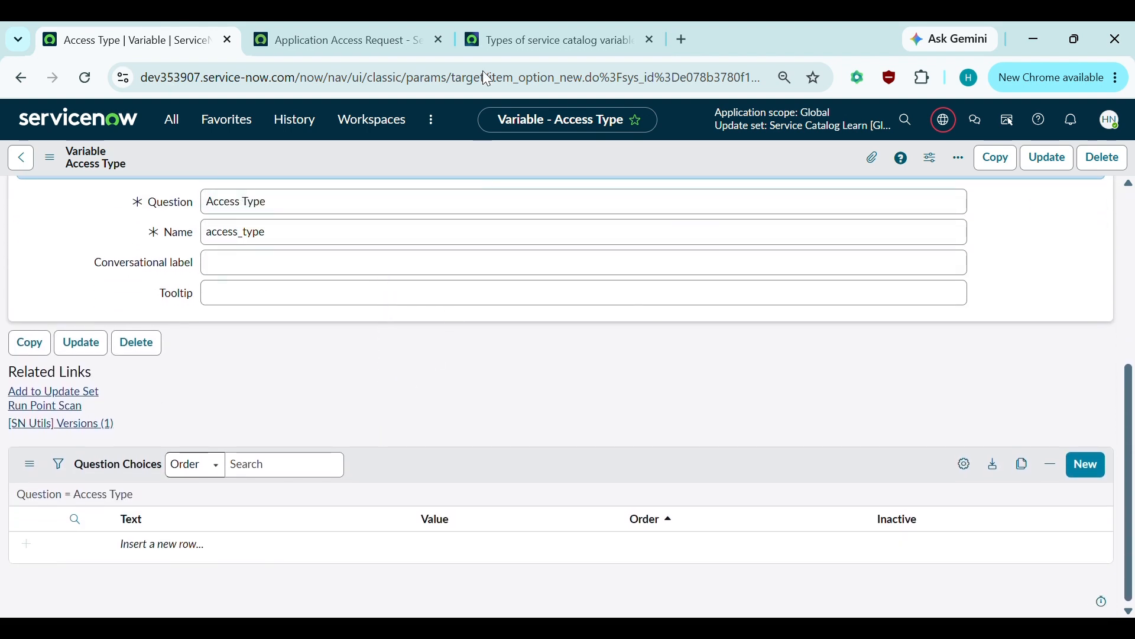
left_click(1084, 465)
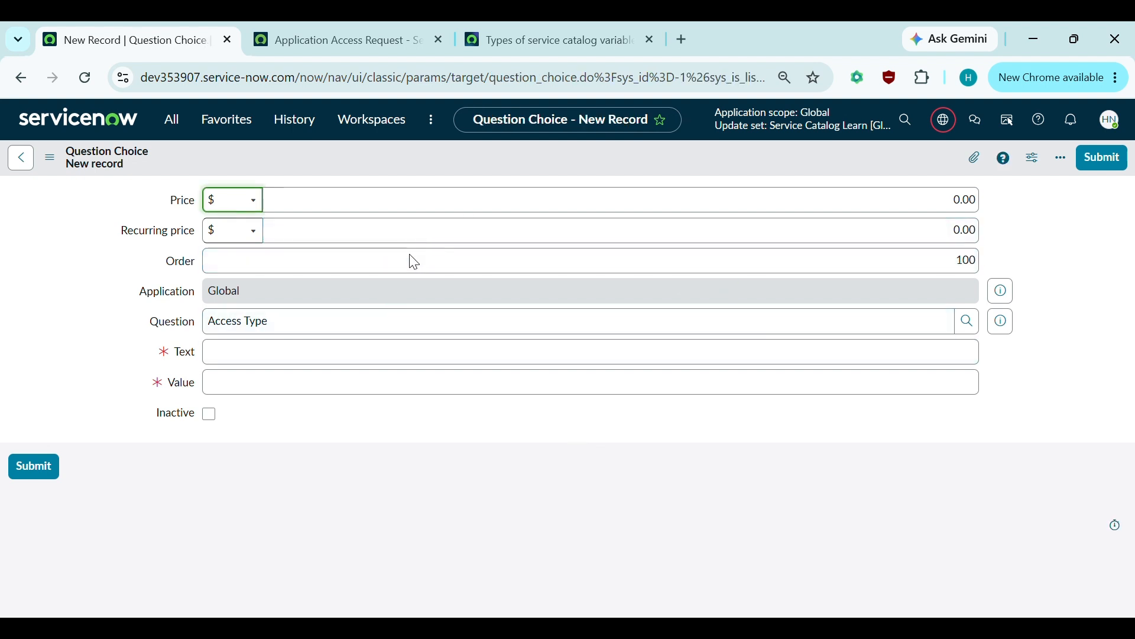
- Add the New Access choice with value new_access at order 100
left_click(240, 342)
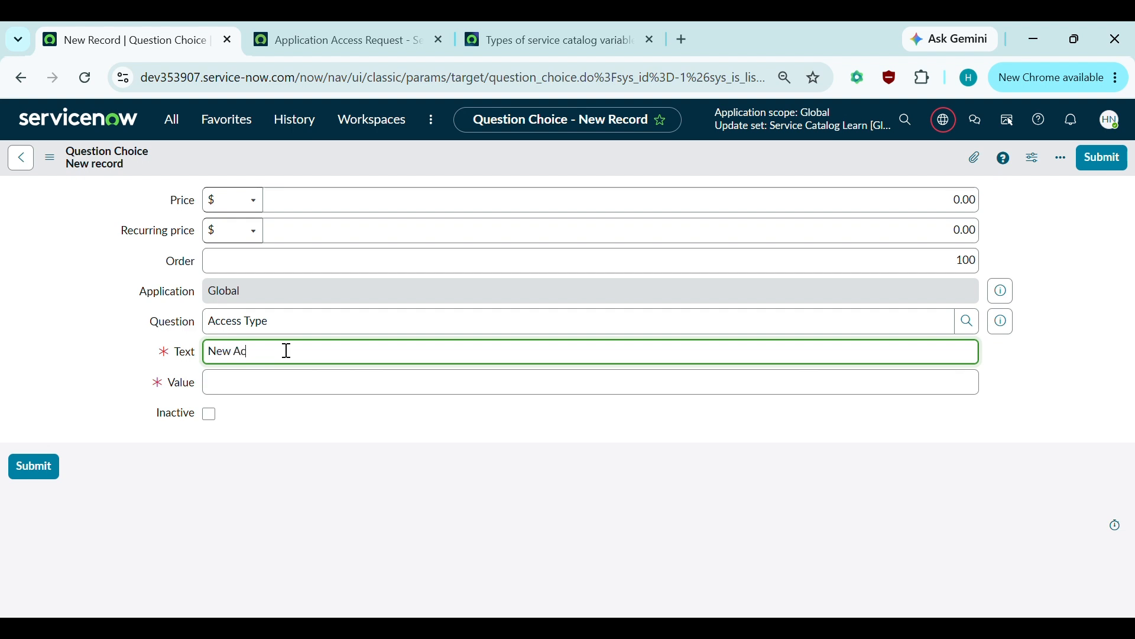
left_click(264, 375)
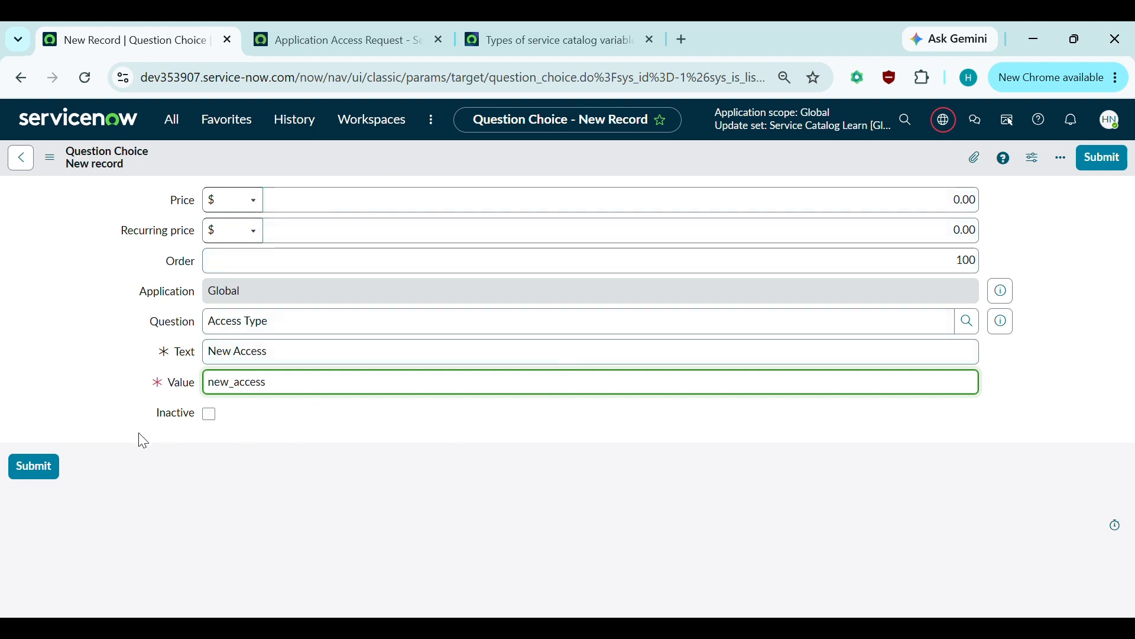
key("Return")
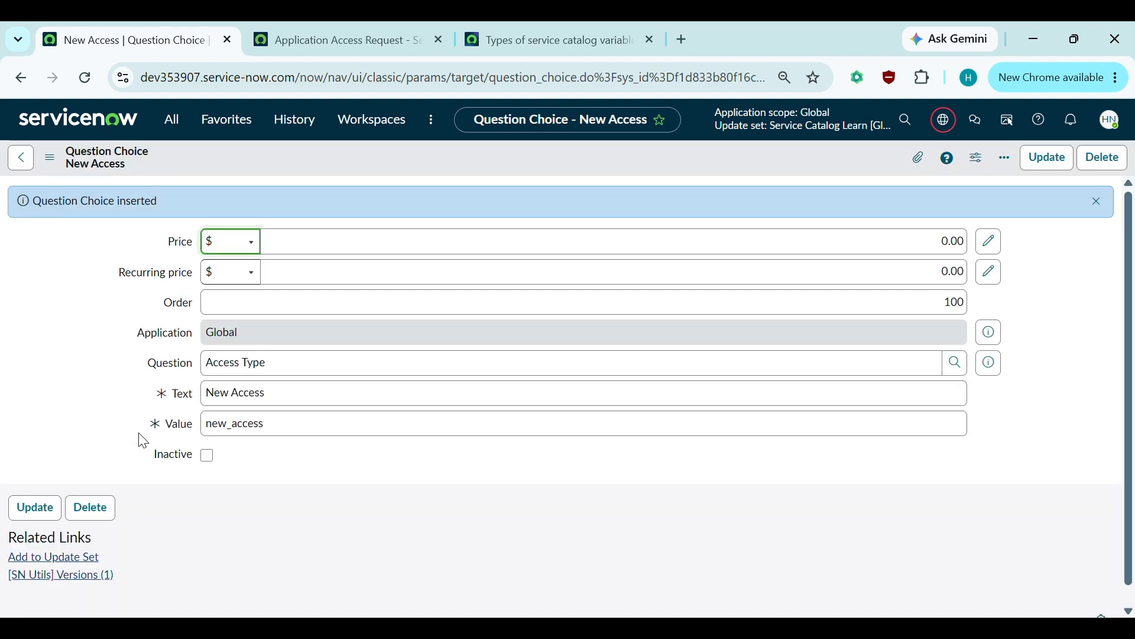
scroll(139, 438, "left", 5)
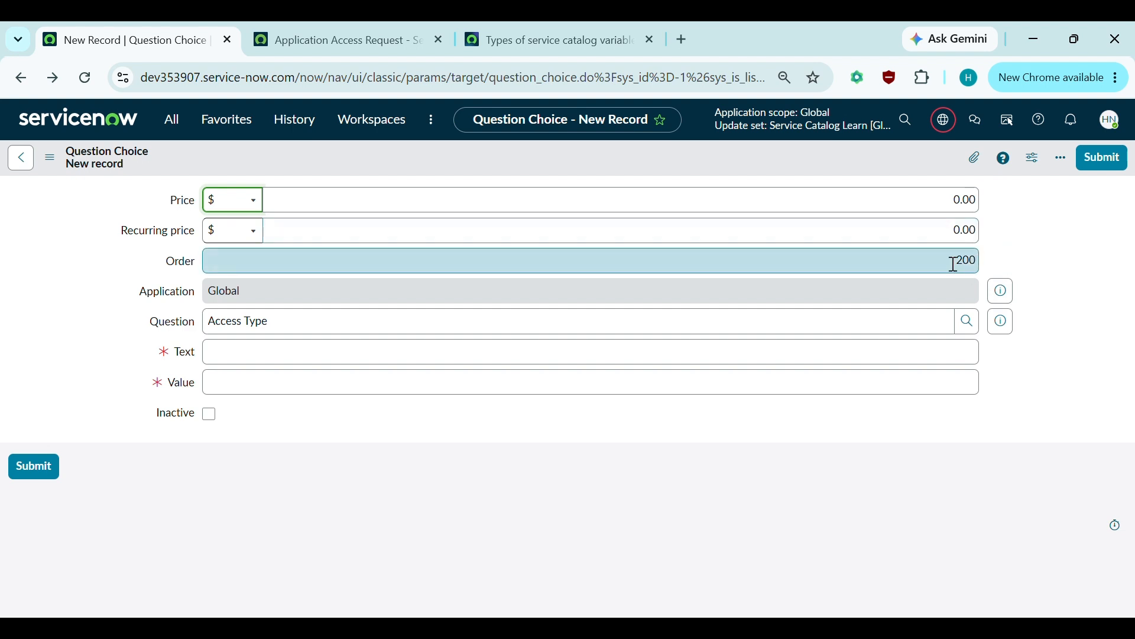
- Add the Modify Access choice with value modify_access at order 200
left_click(239, 353)
type("Modify Access")
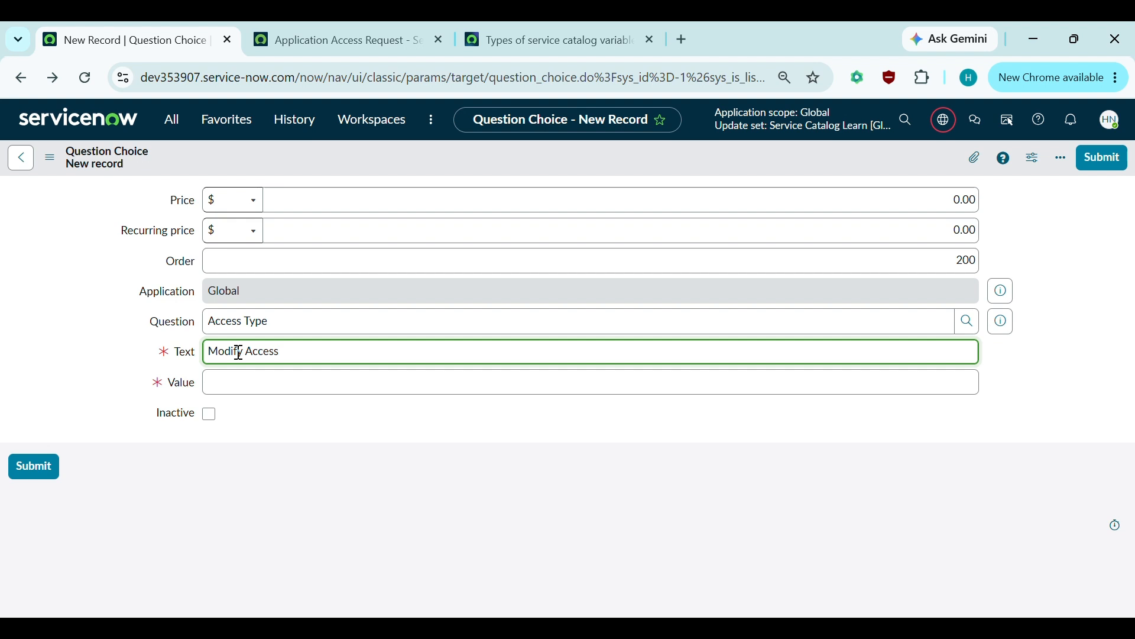
left_click(252, 383)
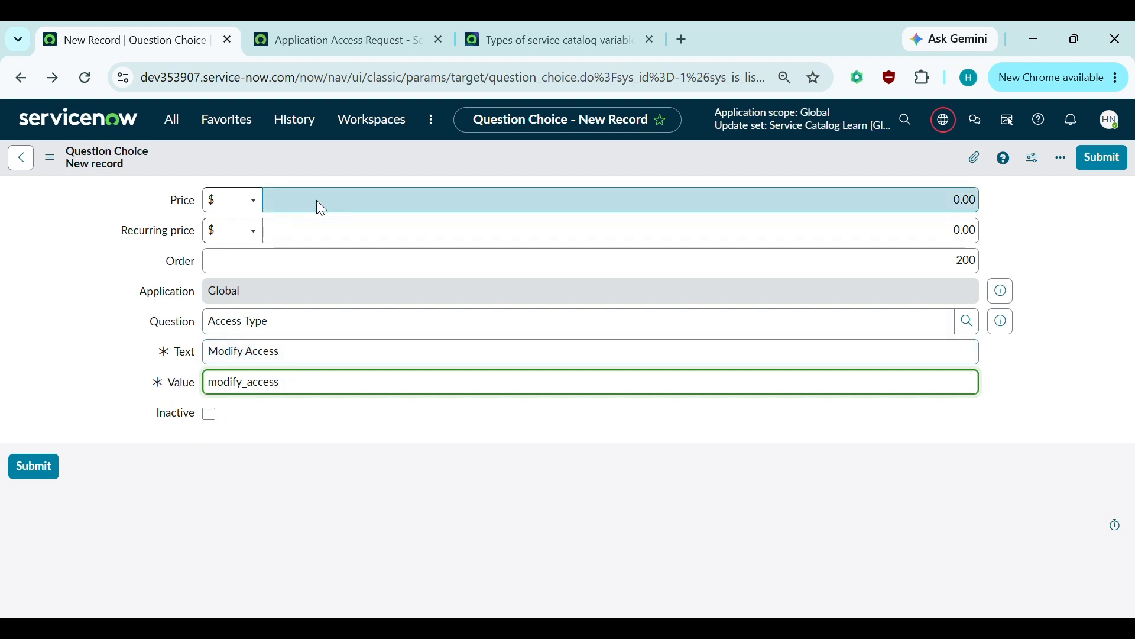
key("Return")
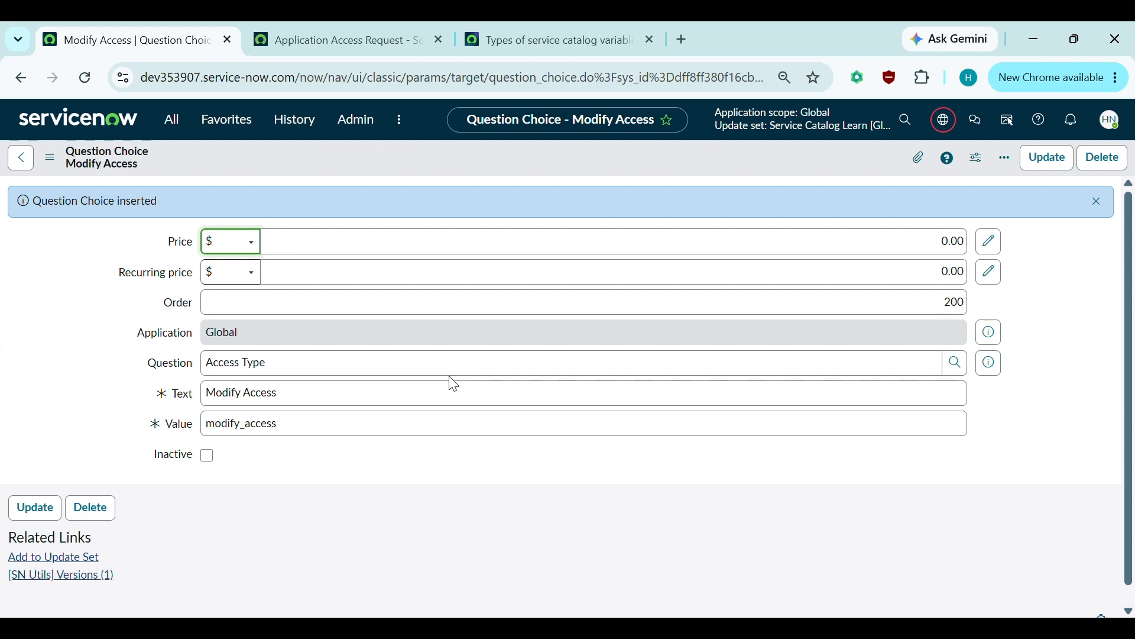
scroll(454, 384, "left", 5)
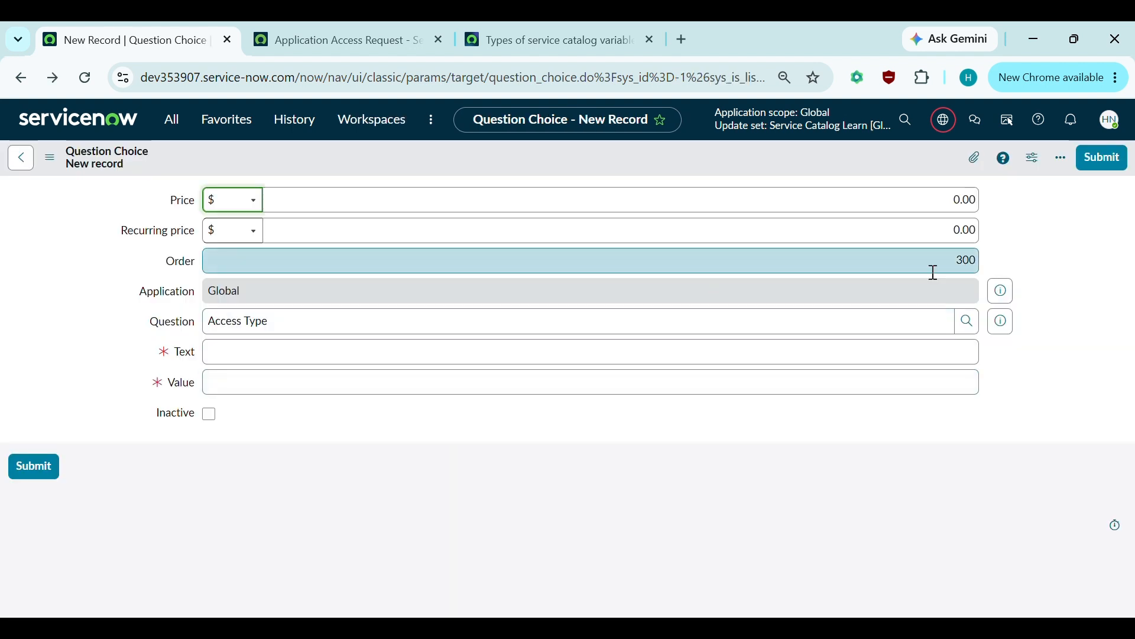
- Add the Remove Access choice with value remove_access at order 300
left_click(225, 356)
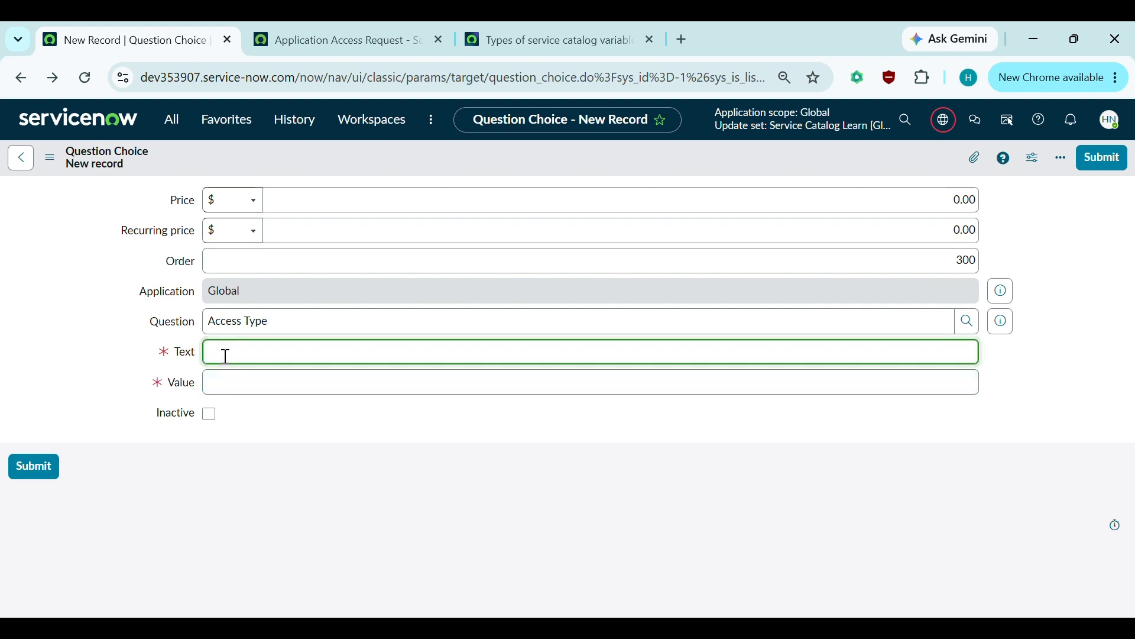
type("Rem")
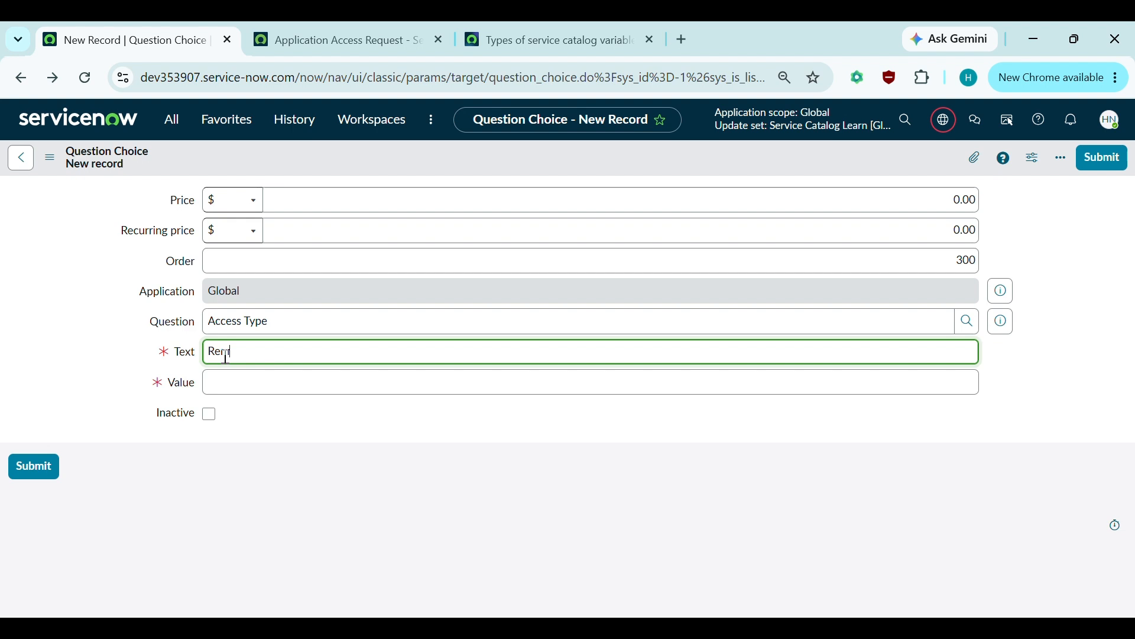
type("ove Access")
left_click(246, 382)
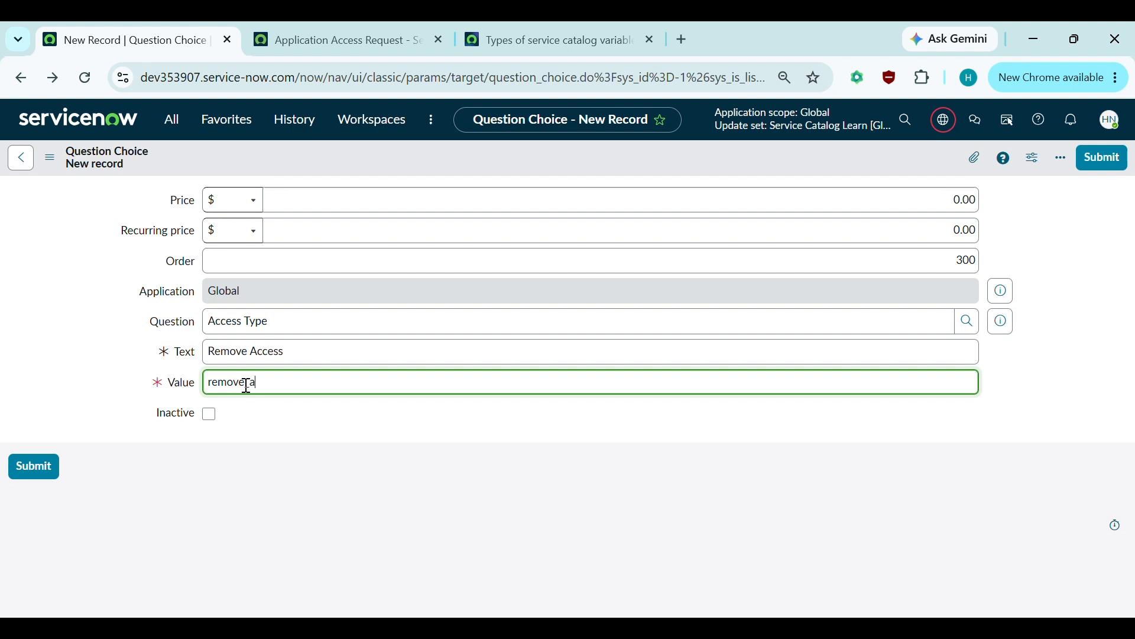
key("Return")
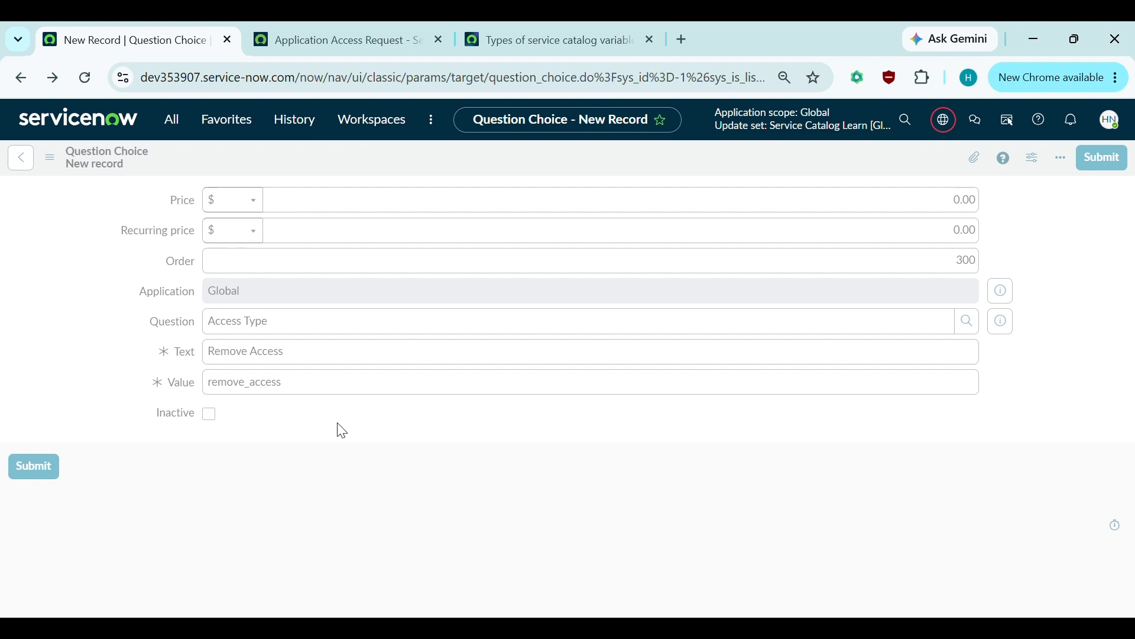
scroll(339, 423, "left", 5)
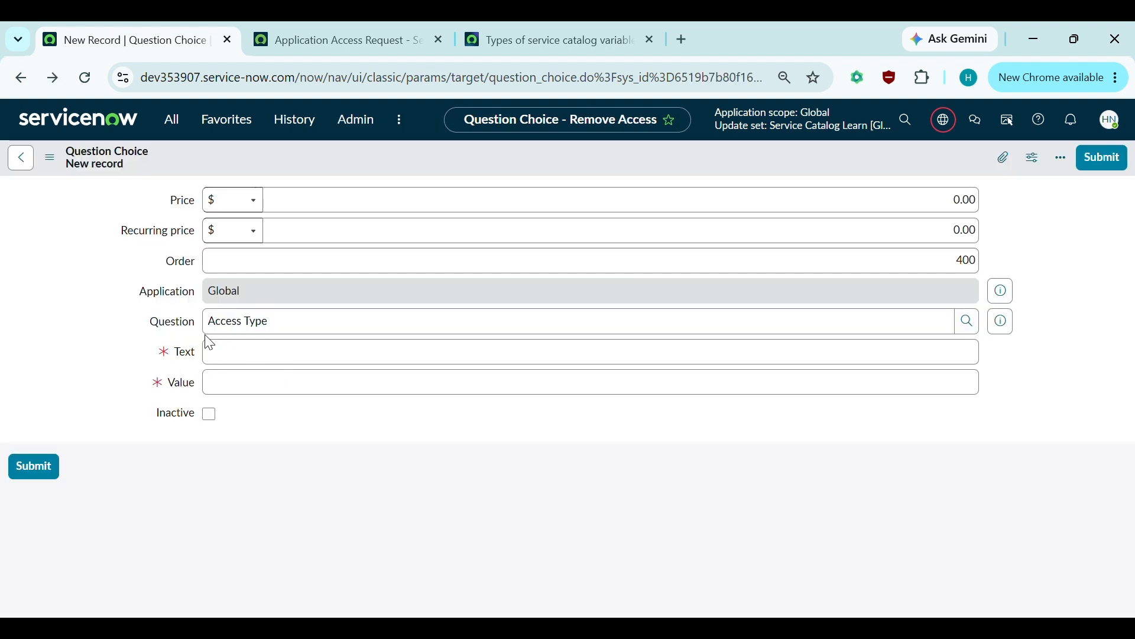
scroll(241, 349, "left", 3)
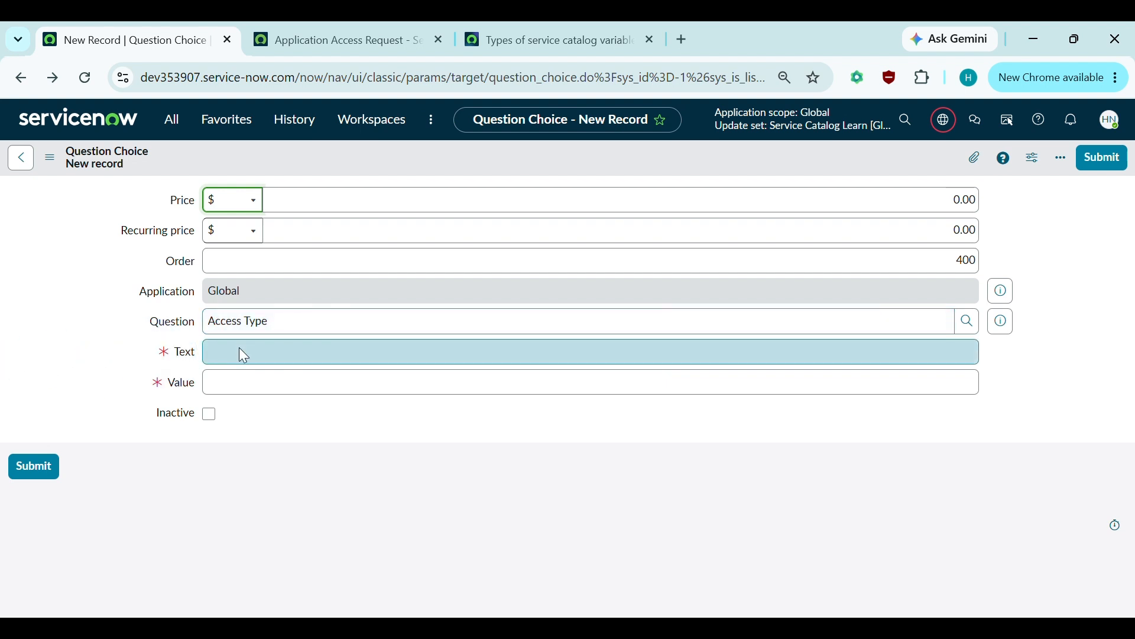
- Return to the Access Type variable to review its three choices, then bring up the portal page
left_click(18, 166)
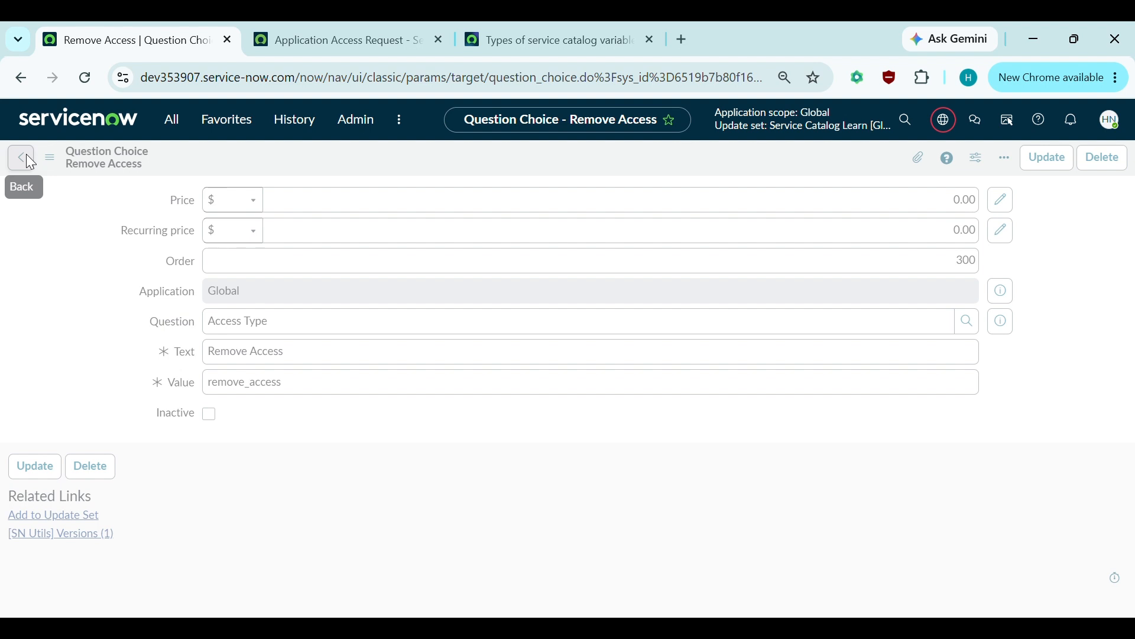
left_click(26, 155)
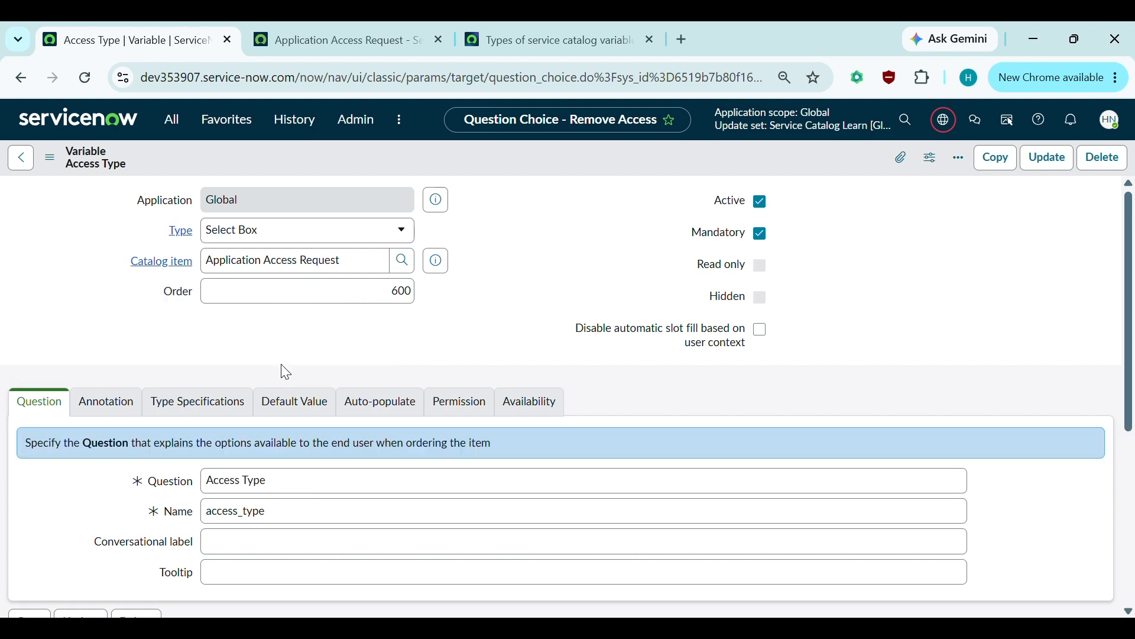
scroll(284, 367, "down", 3)
scroll(283, 365, "down", 3)
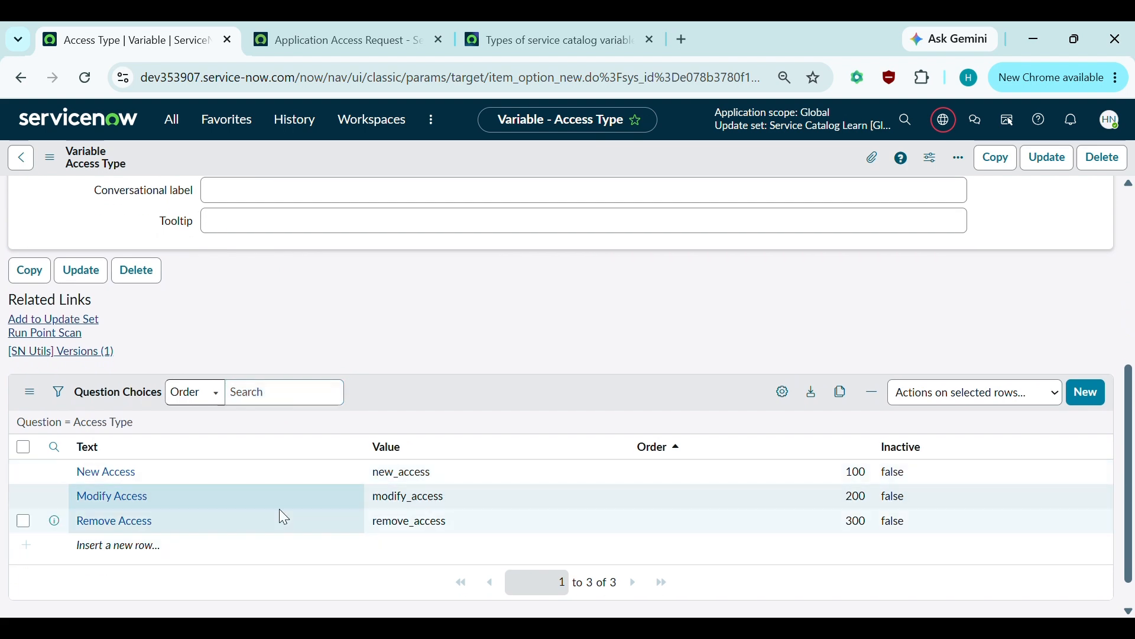
scroll(342, 455, "up", 3)
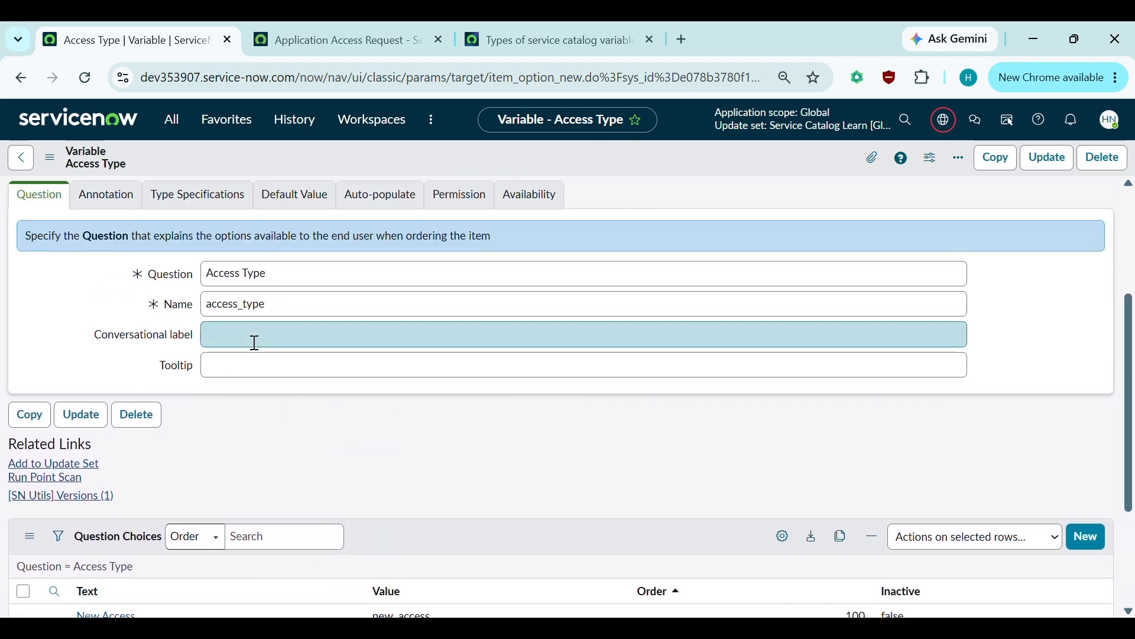
scroll(208, 309, "up", 2)
left_click(329, 35)
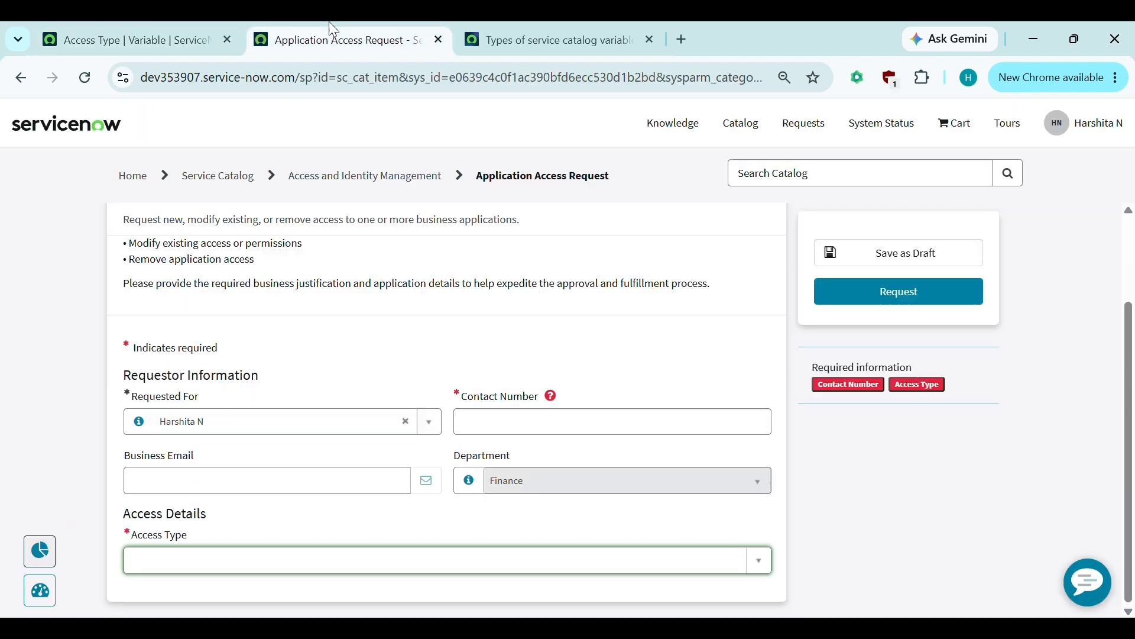
- Reload the portal form and confirm Access Type lists New, Modify and Remove Access
left_click(84, 78)
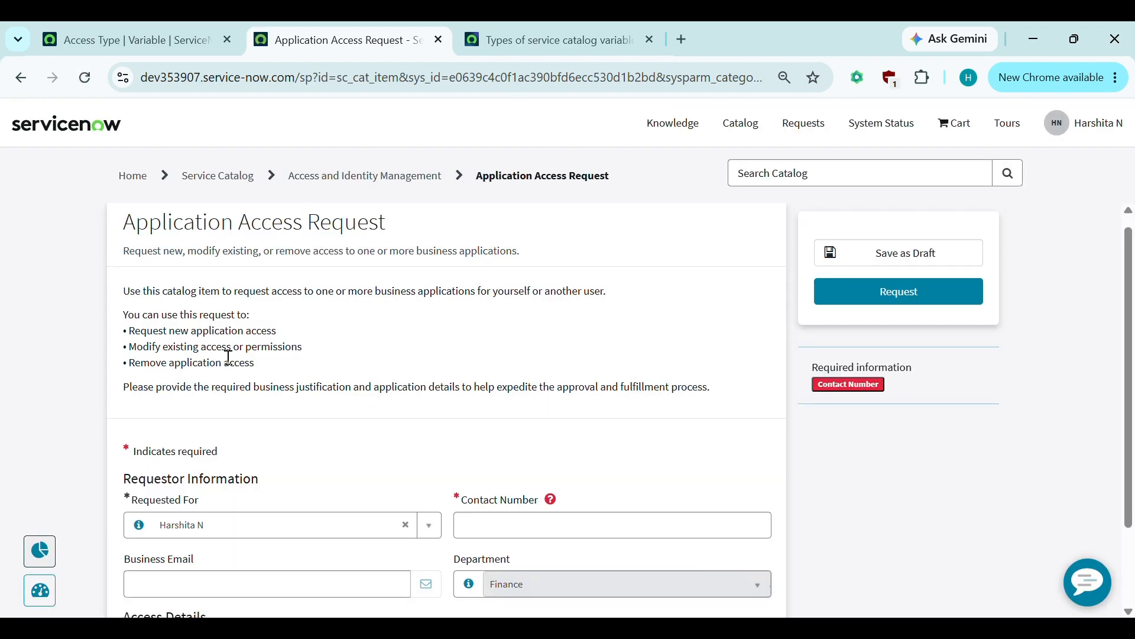
scroll(231, 389, "down", 2)
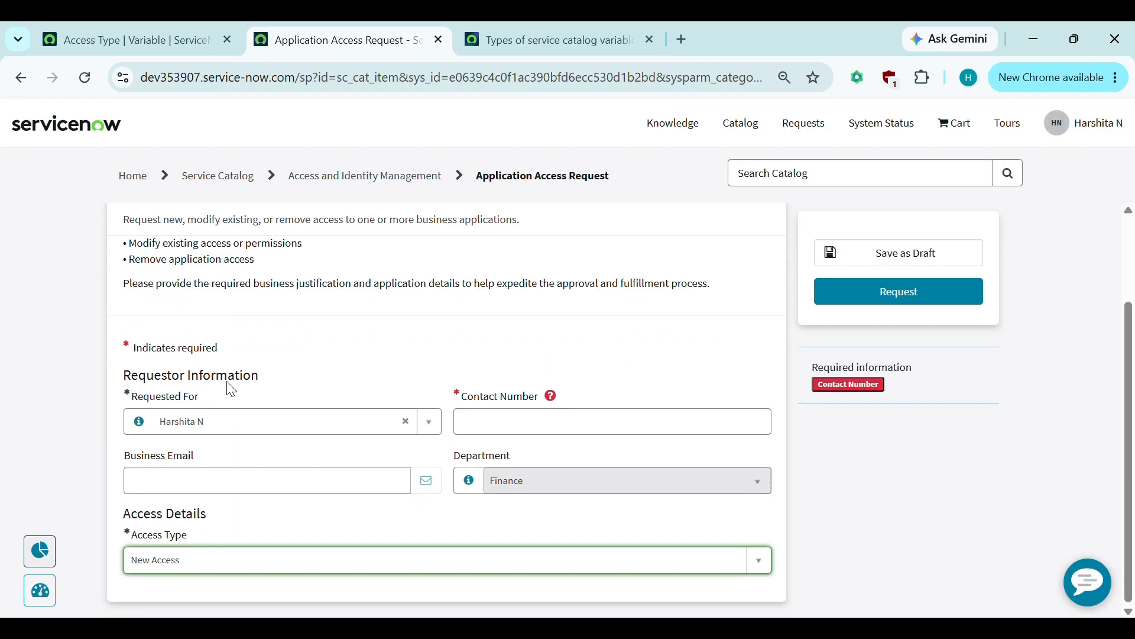
left_click(244, 562)
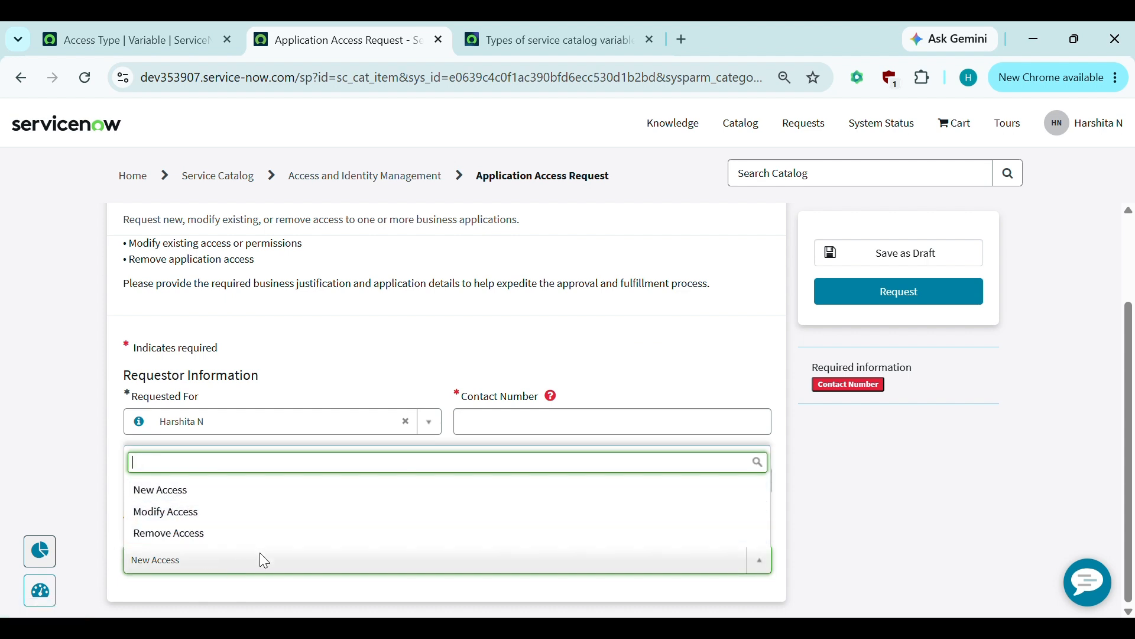
left_click(67, 488)
- Turn on Include none in the Access Type variable's Type Specifications and update the record
left_click(164, 23)
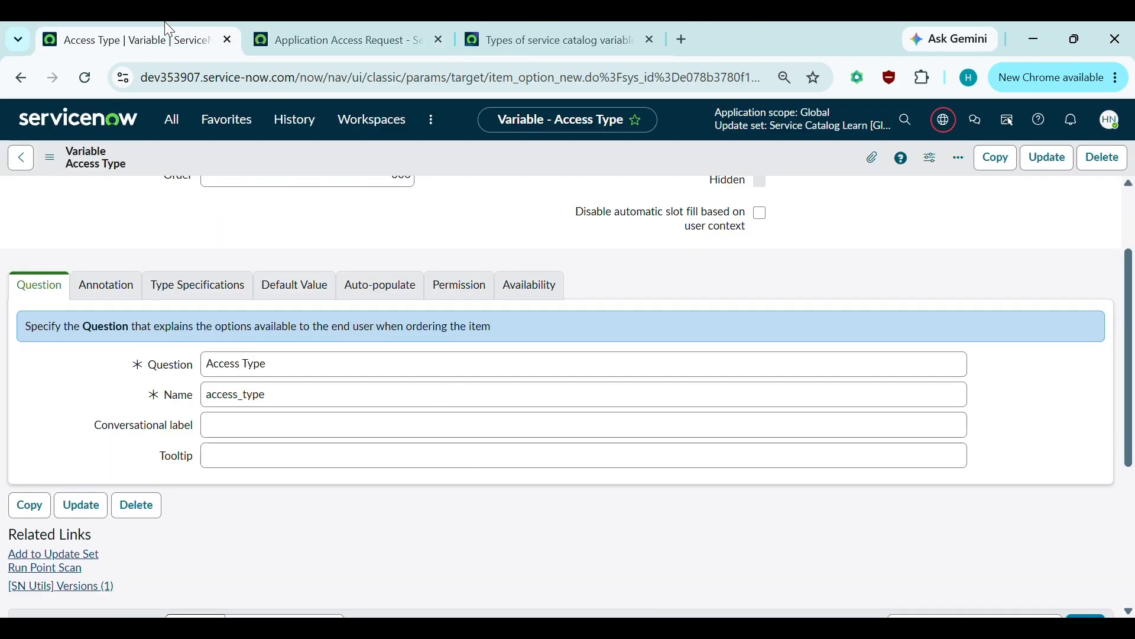
left_click(302, 29)
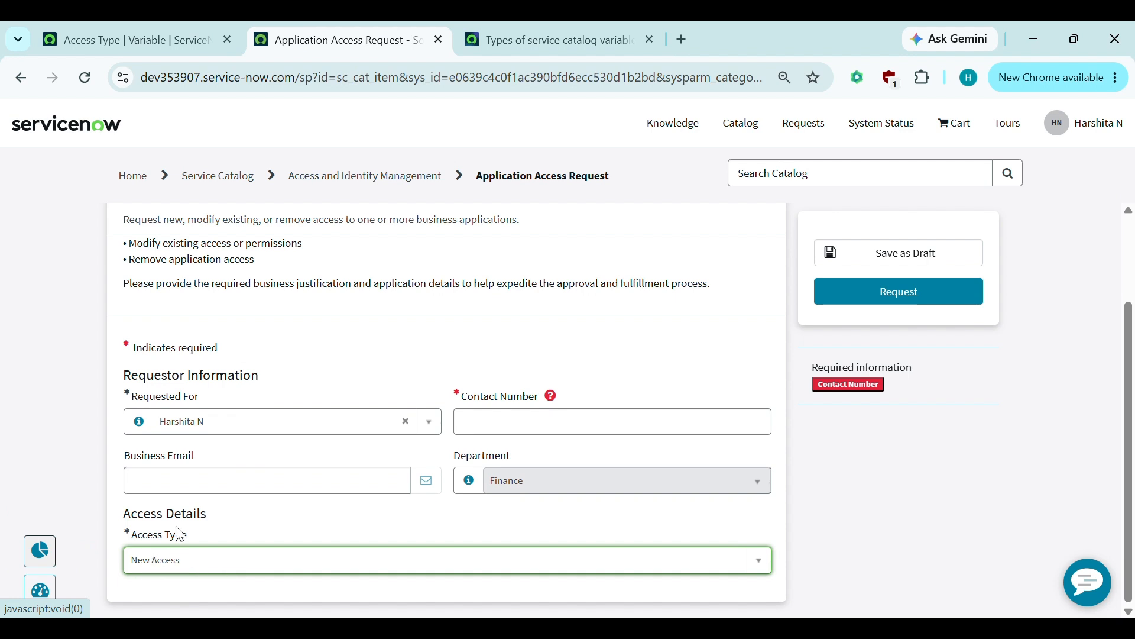
left_click(162, 24)
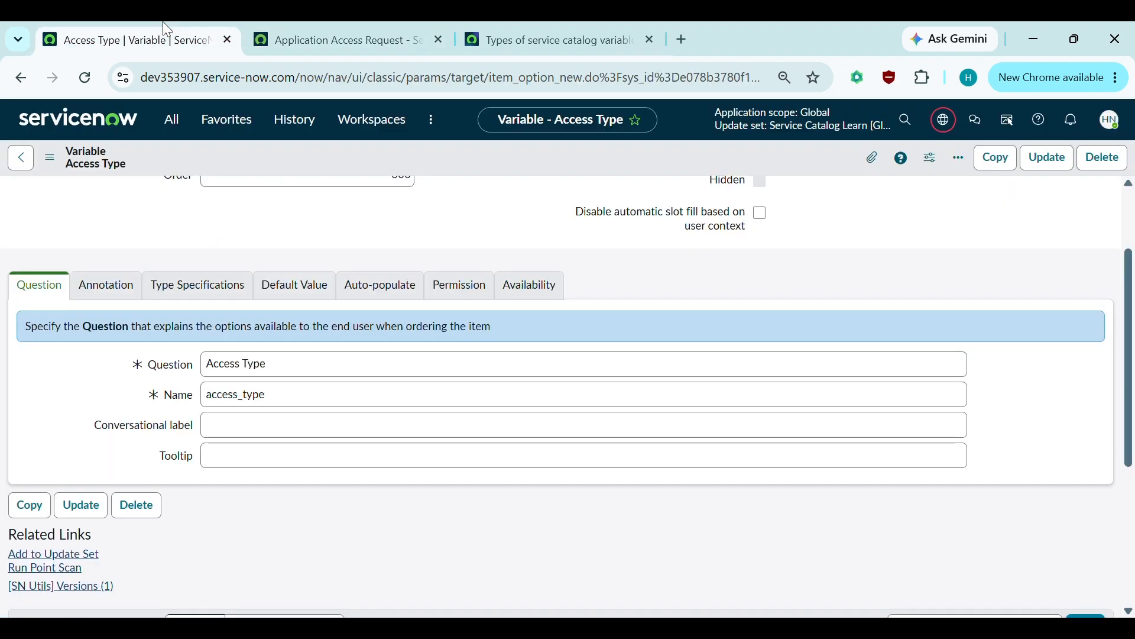
left_click(138, 299)
left_click(198, 303)
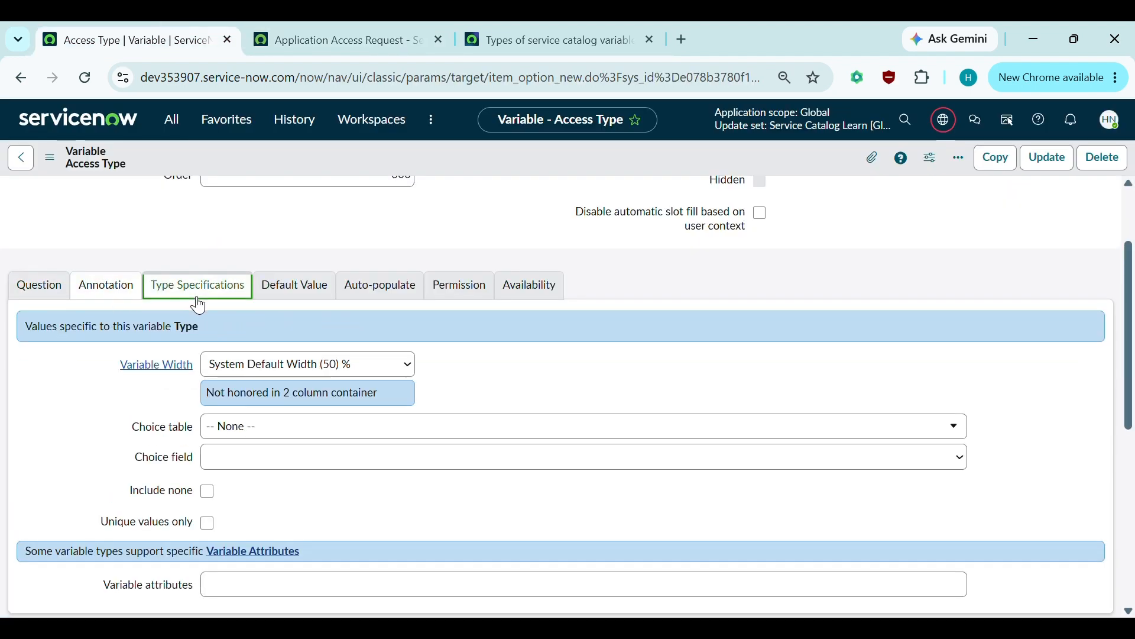
scroll(304, 469, "down", 1)
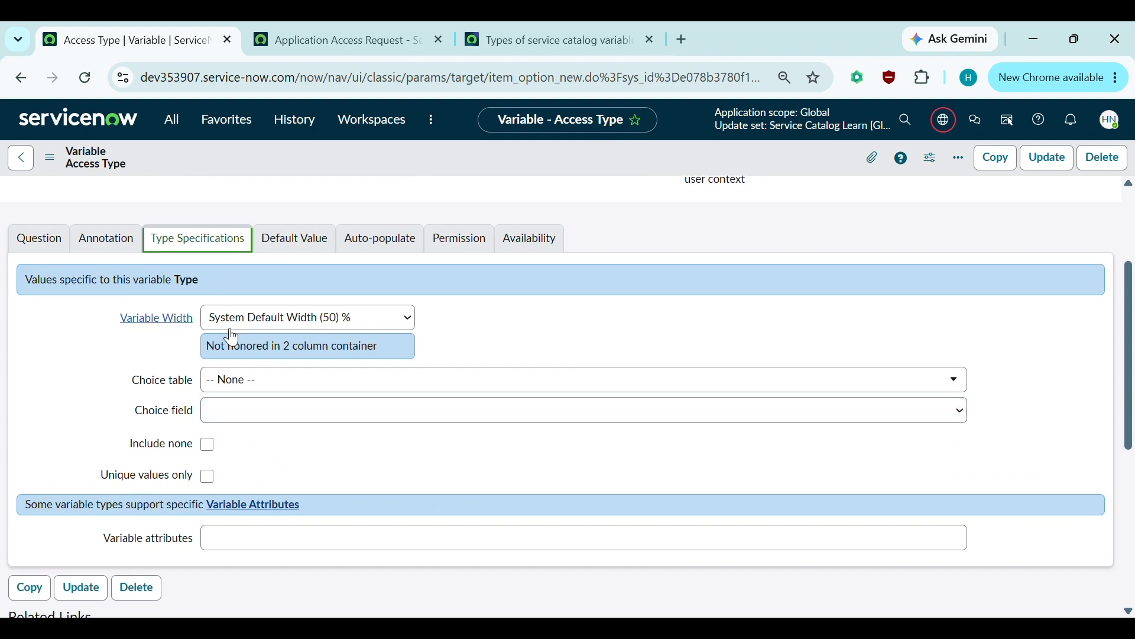
left_click(220, 442)
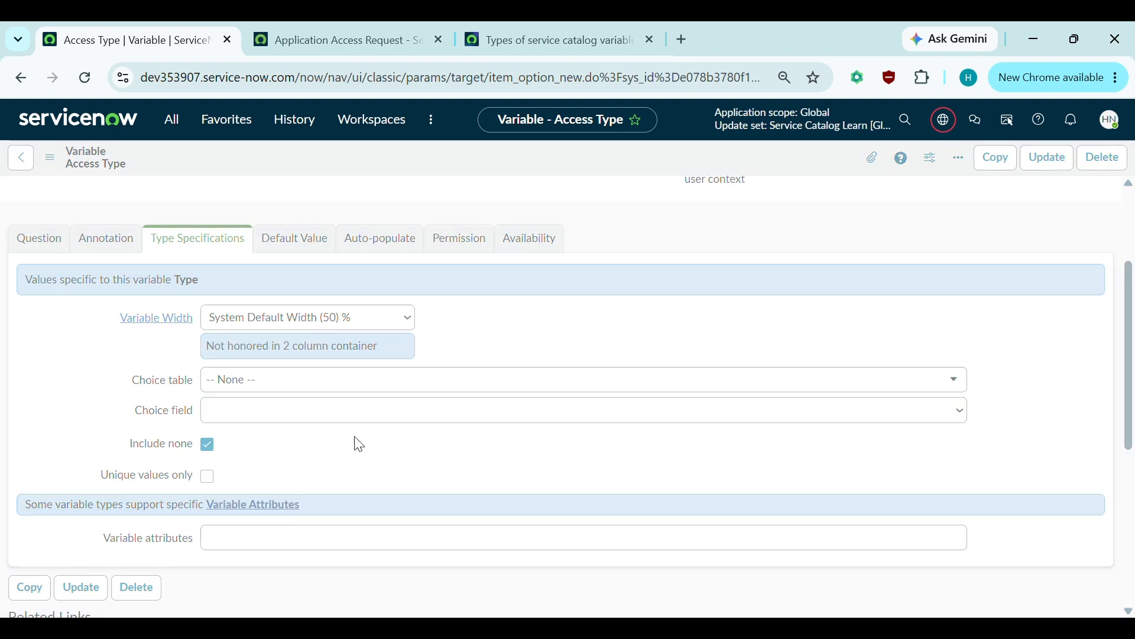
left_click(329, 28)
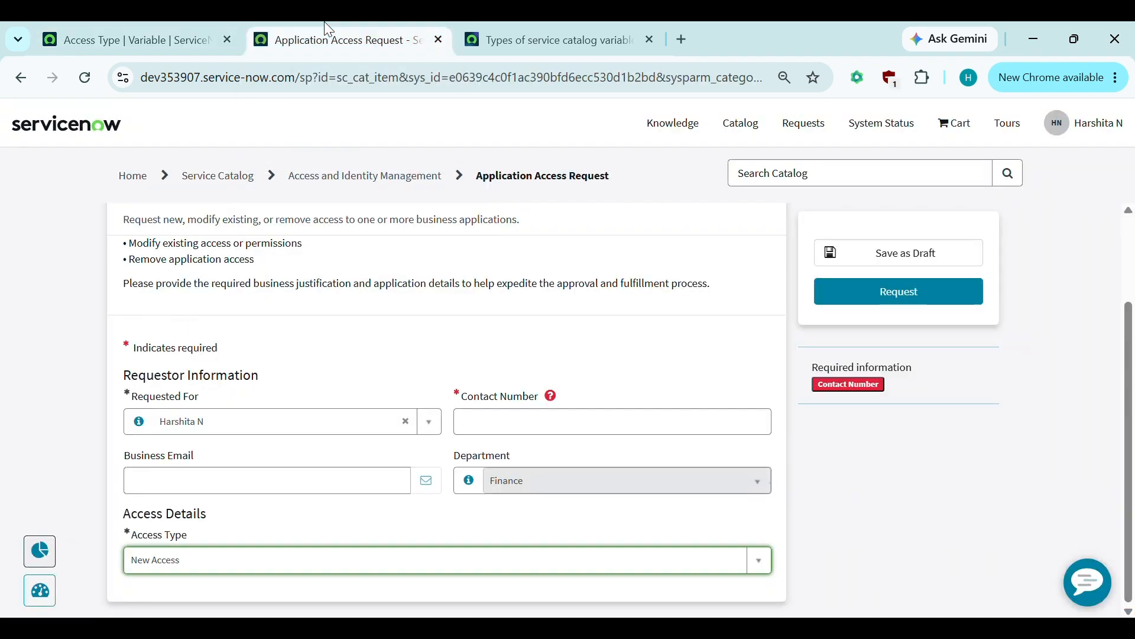
- Reload the portal form and confirm Access Type shows '-- None --' above the three options
left_click(80, 81)
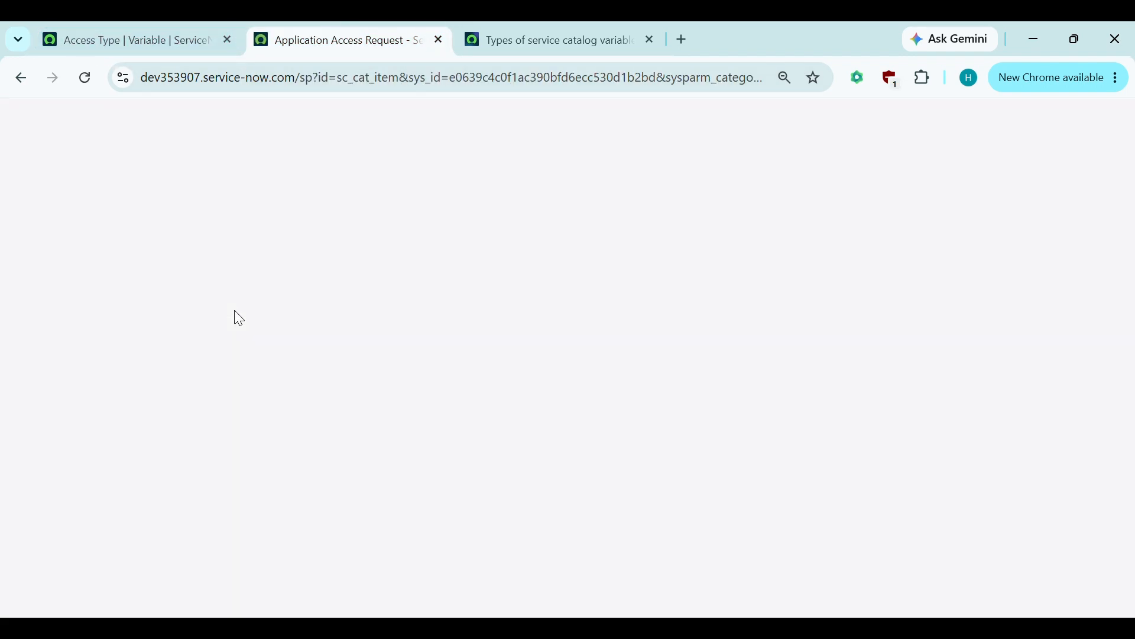
scroll(238, 318, "down", 2)
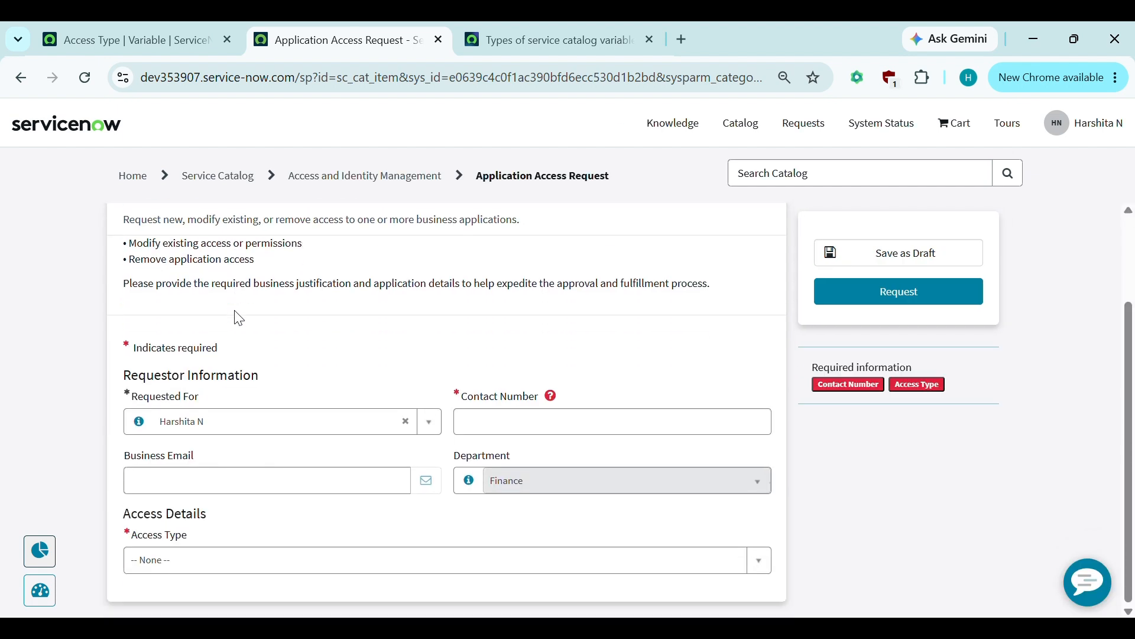
left_click(152, 560)
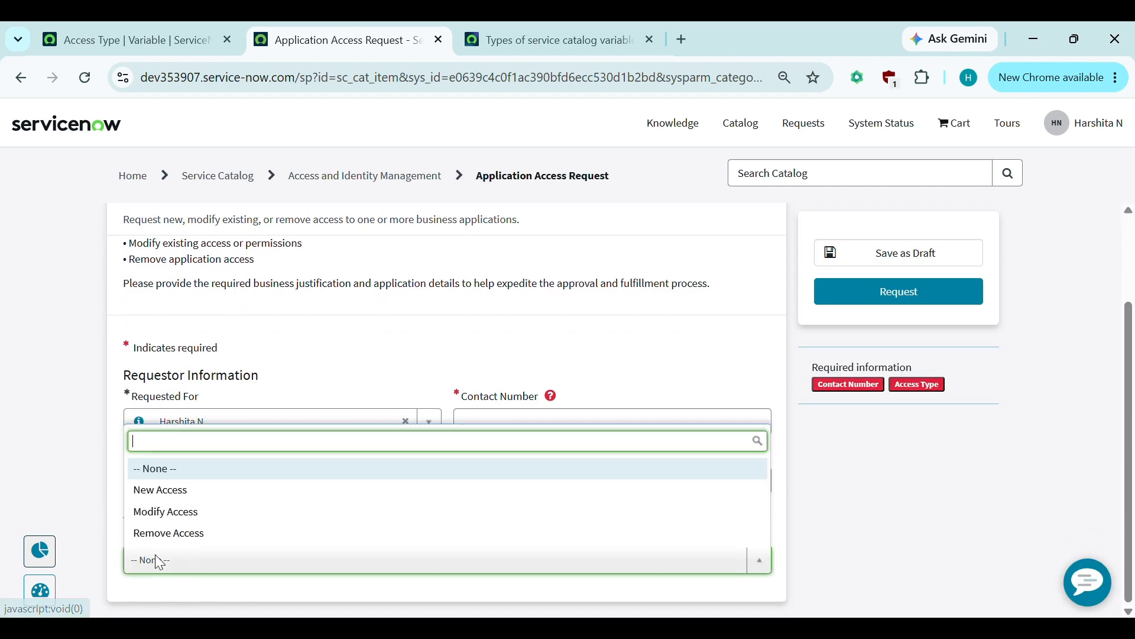
left_click(36, 549)
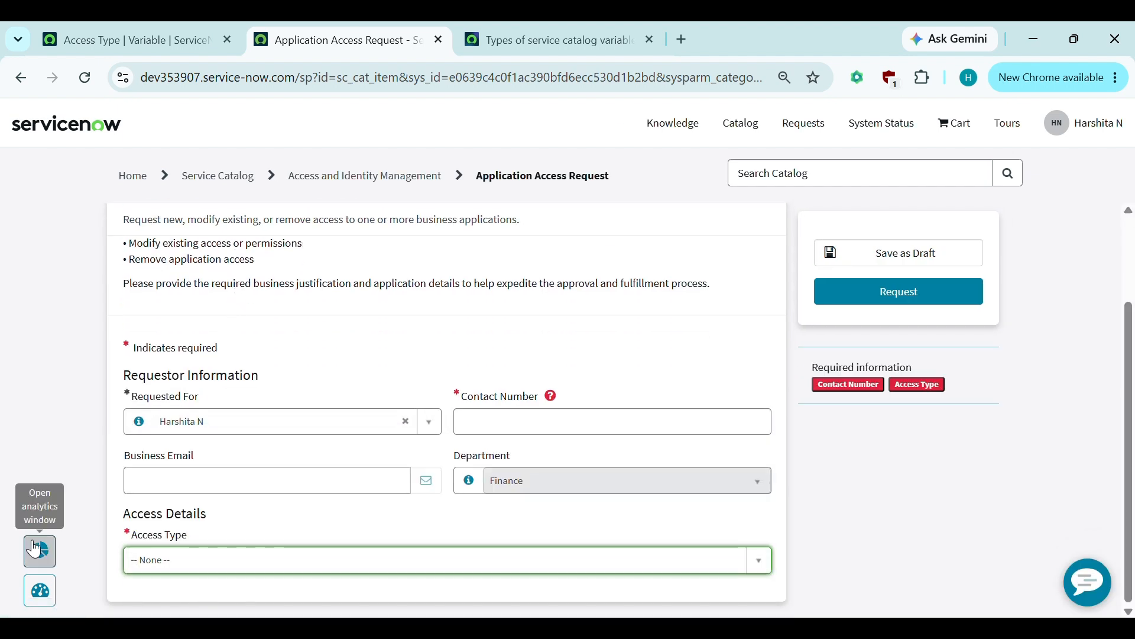
left_click(63, 322)
left_click(147, 28)
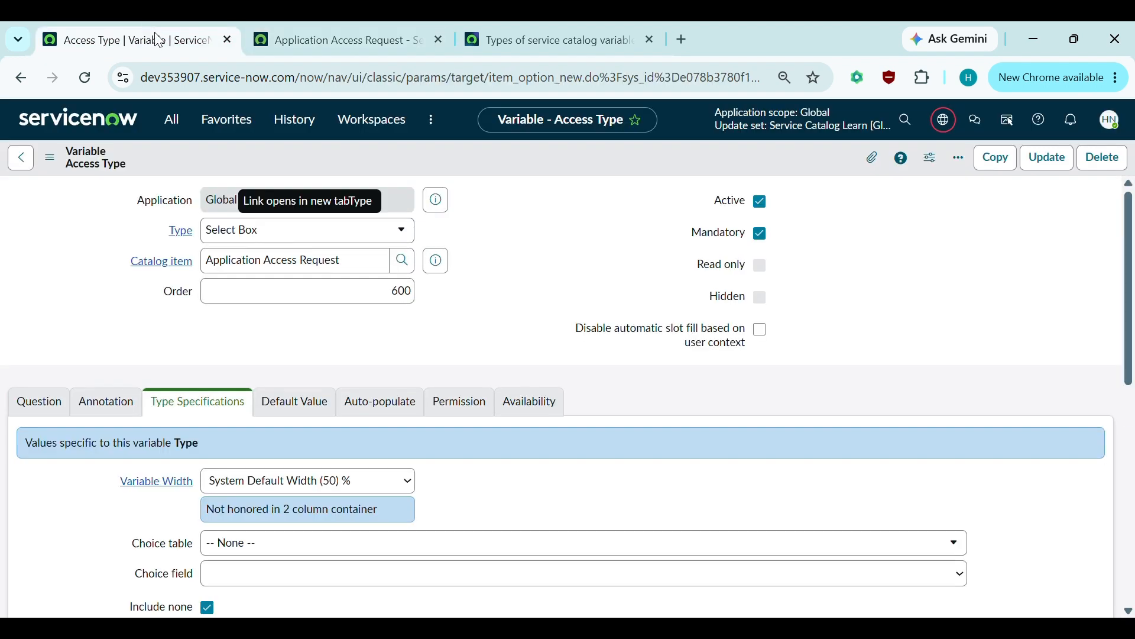
- Review the Access Type variable's Choice table options, leaving the setting unchanged
scroll(330, 330, "down", 2)
scroll(330, 331, "down", 2)
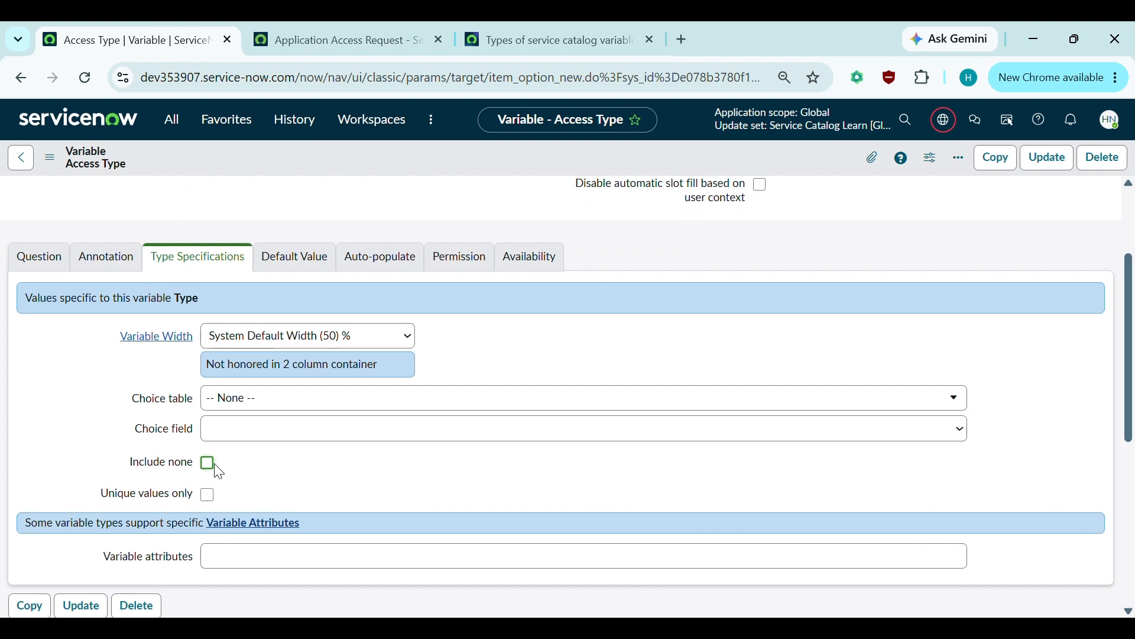
scroll(220, 472, "up", 1)
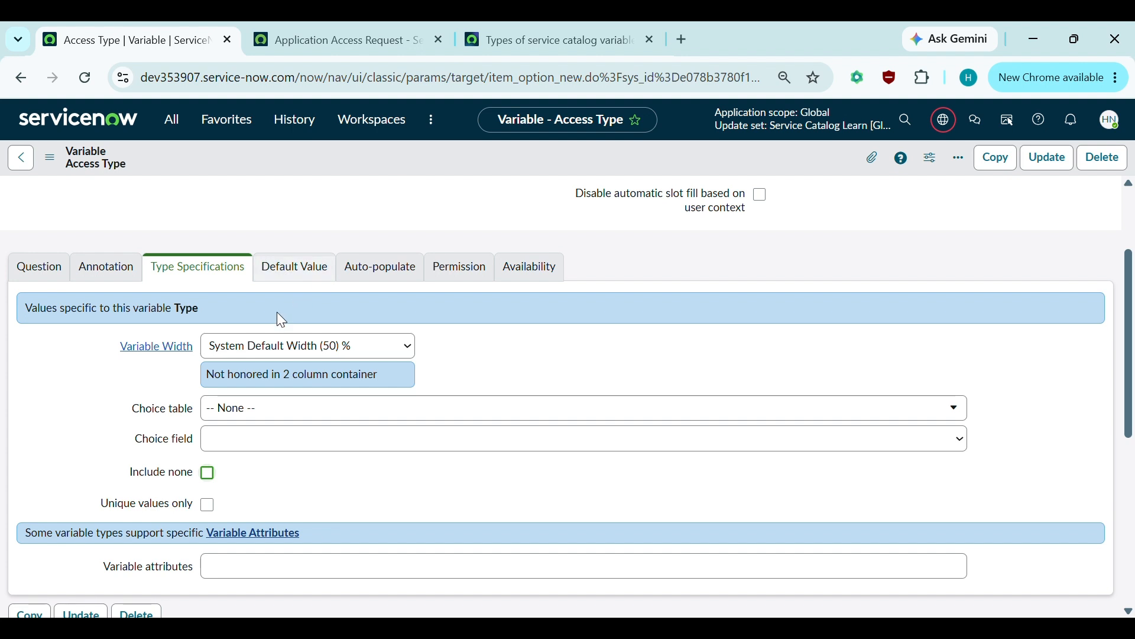
left_click(253, 414)
left_click(100, 420)
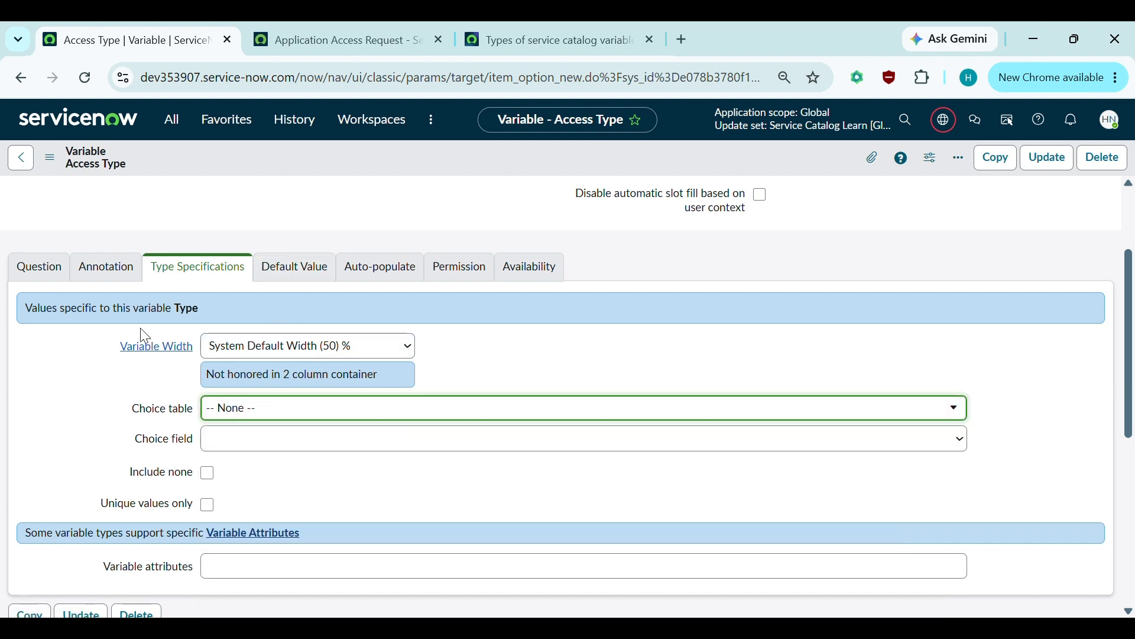
scroll(135, 373, "down", 5)
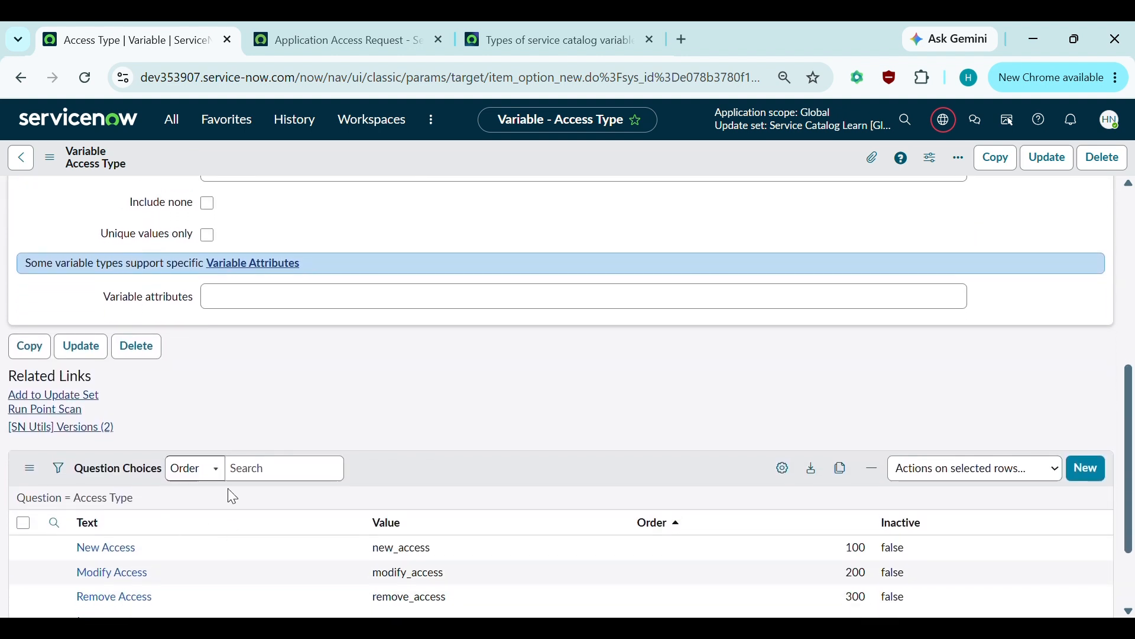
scroll(264, 541, "up", 4)
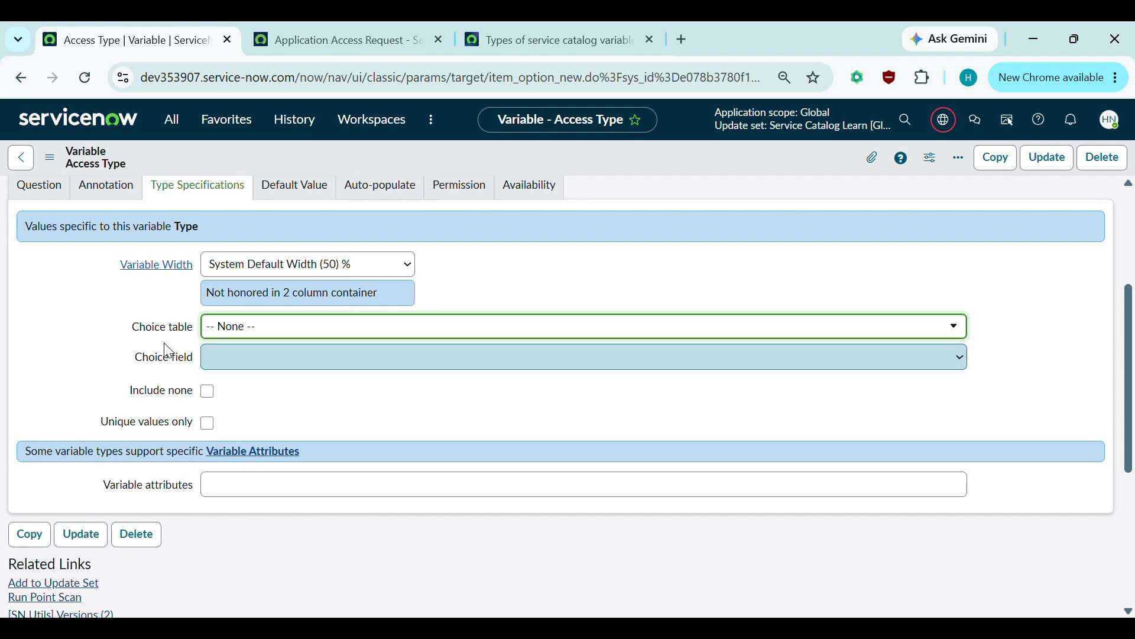
scroll(169, 349, "up", 1)
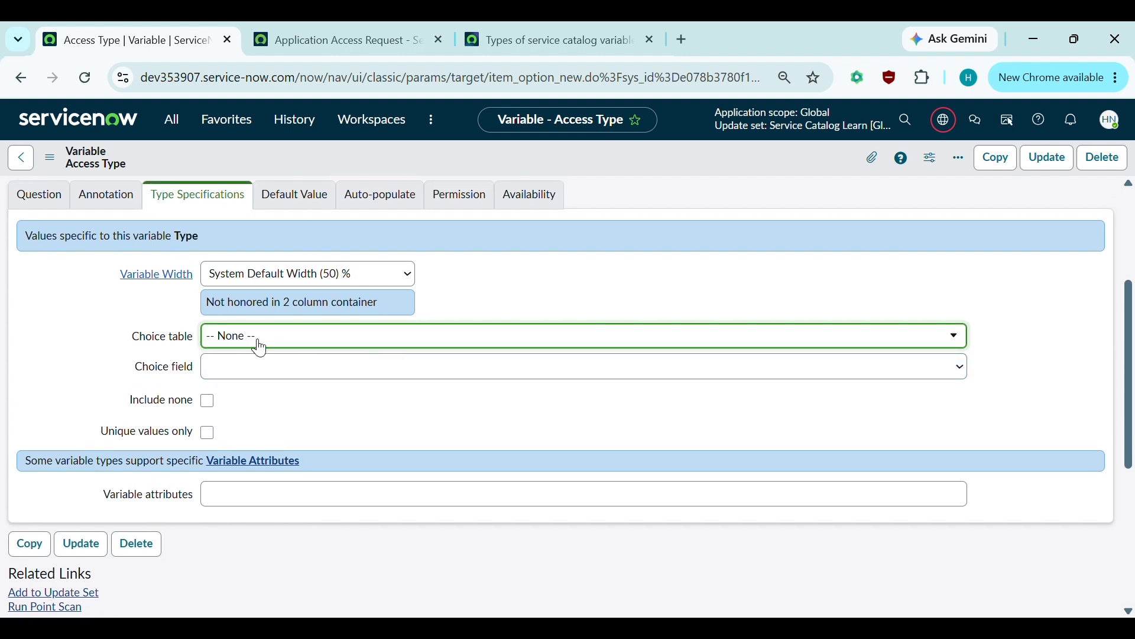
left_click(213, 366)
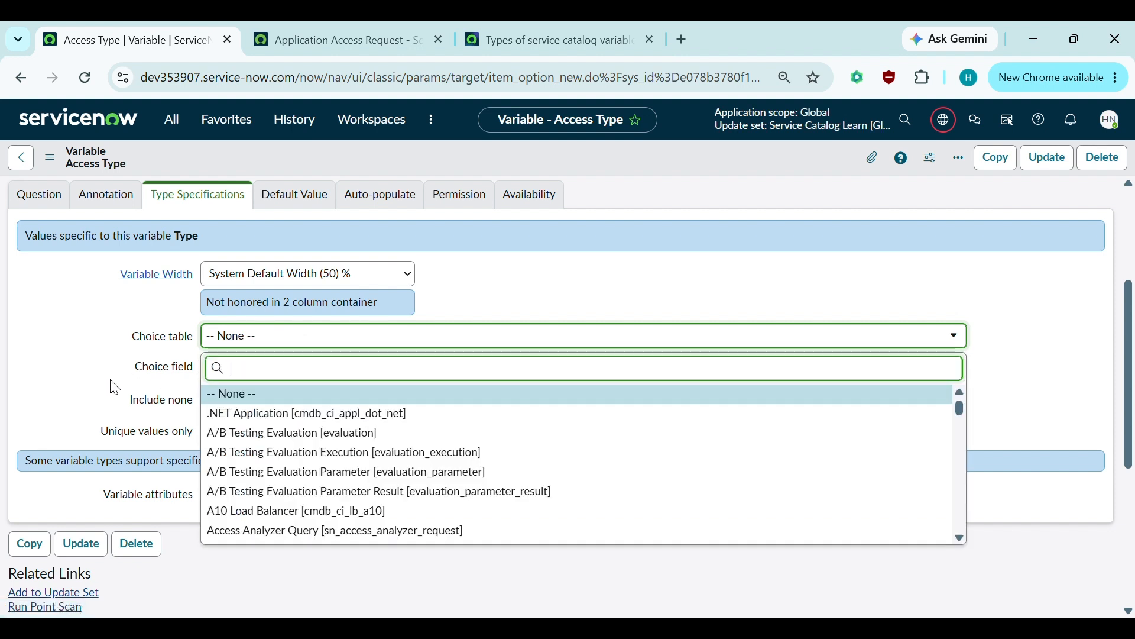
left_click(255, 374)
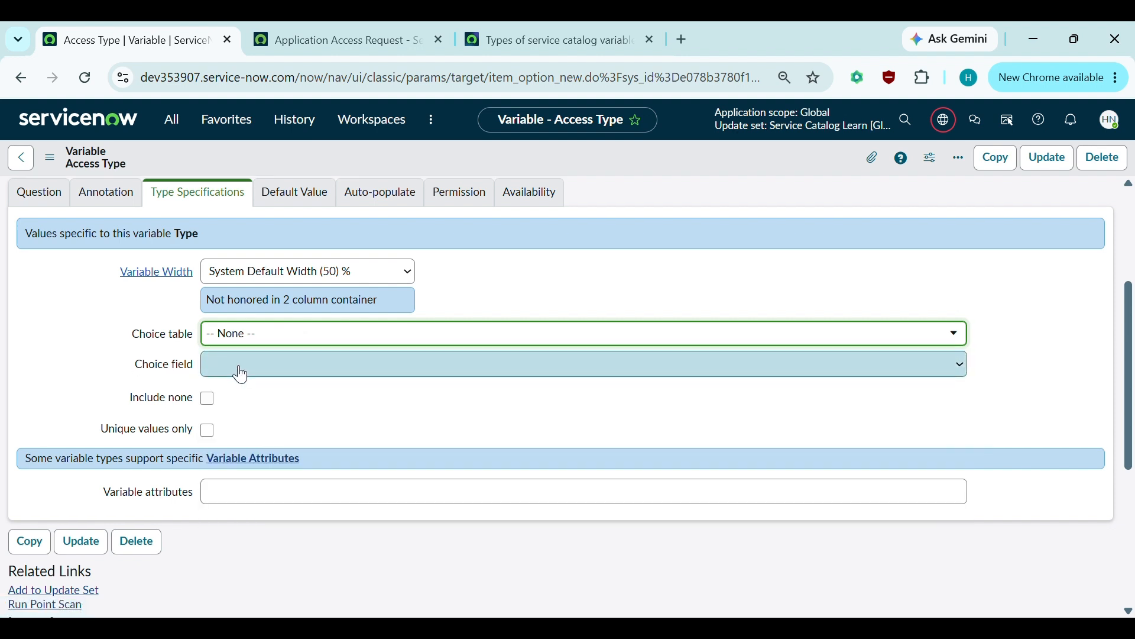
- Check Access Type's empty Default value, then bring up the portal Application Access Request form
scroll(241, 372, "down", 1)
scroll(239, 364, "up", 3)
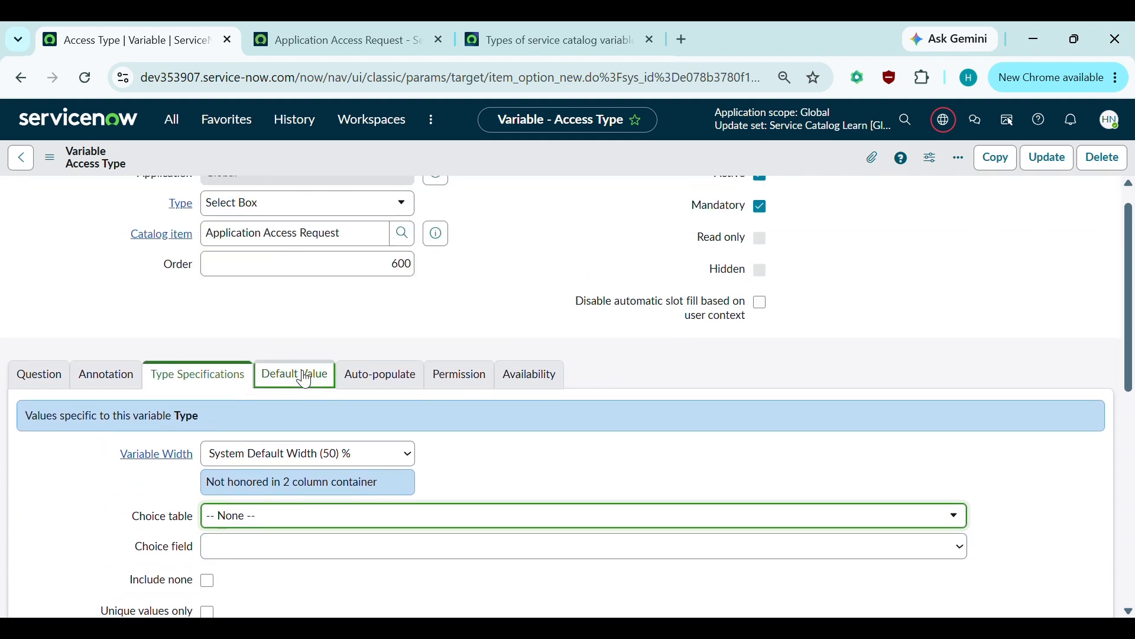
left_click(294, 377)
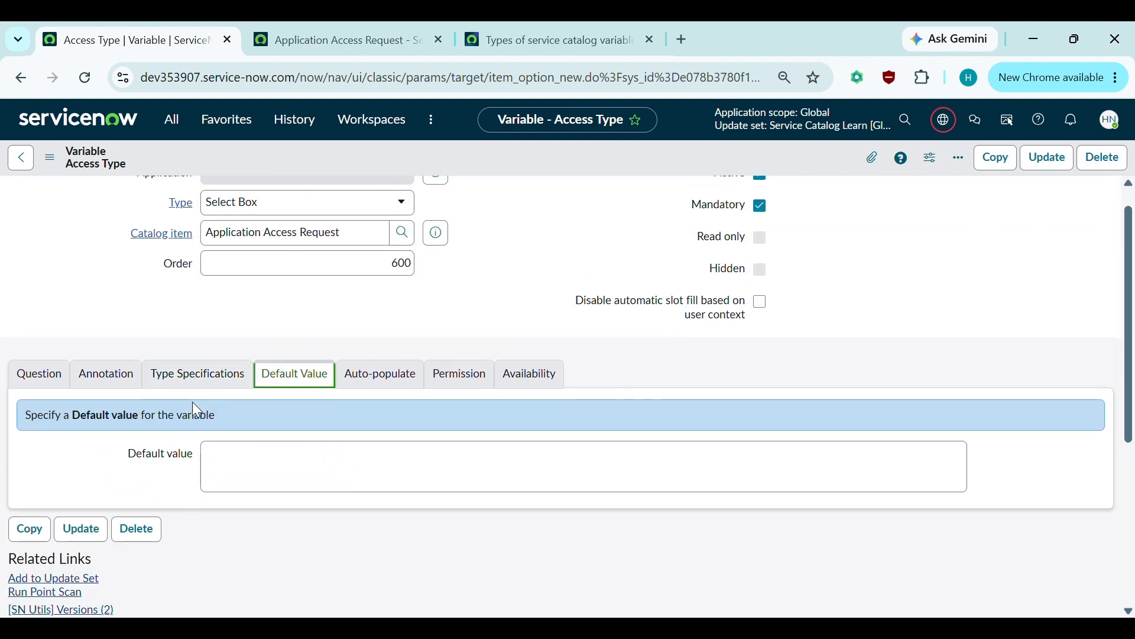
left_click(165, 379)
left_click(298, 388)
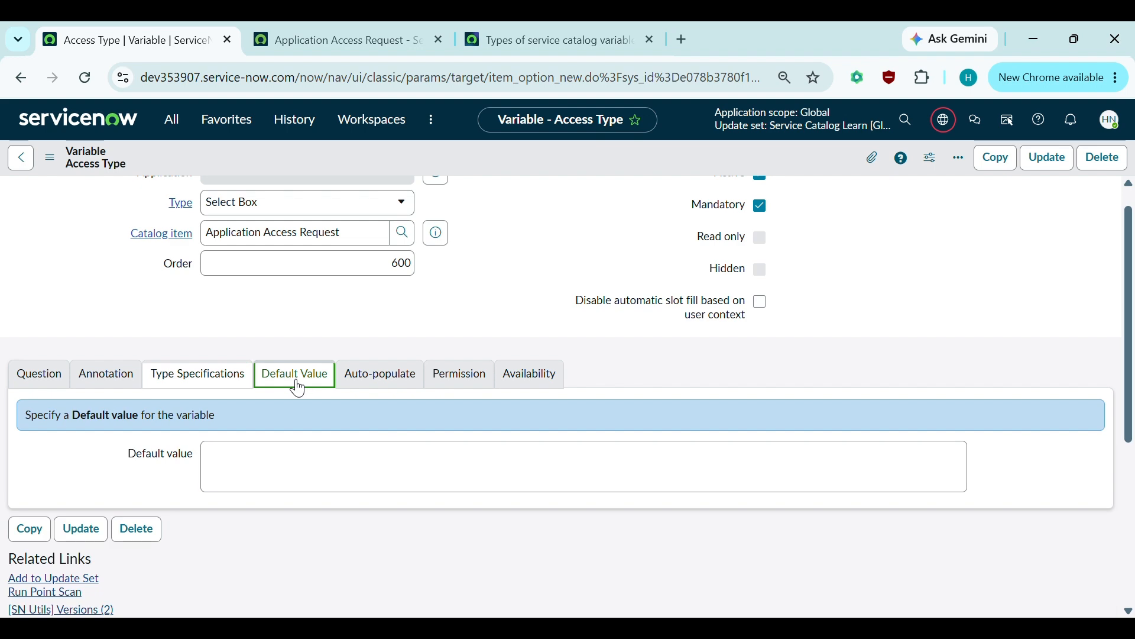
left_click(211, 469)
scroll(212, 469, "down", 2)
left_click(301, 32)
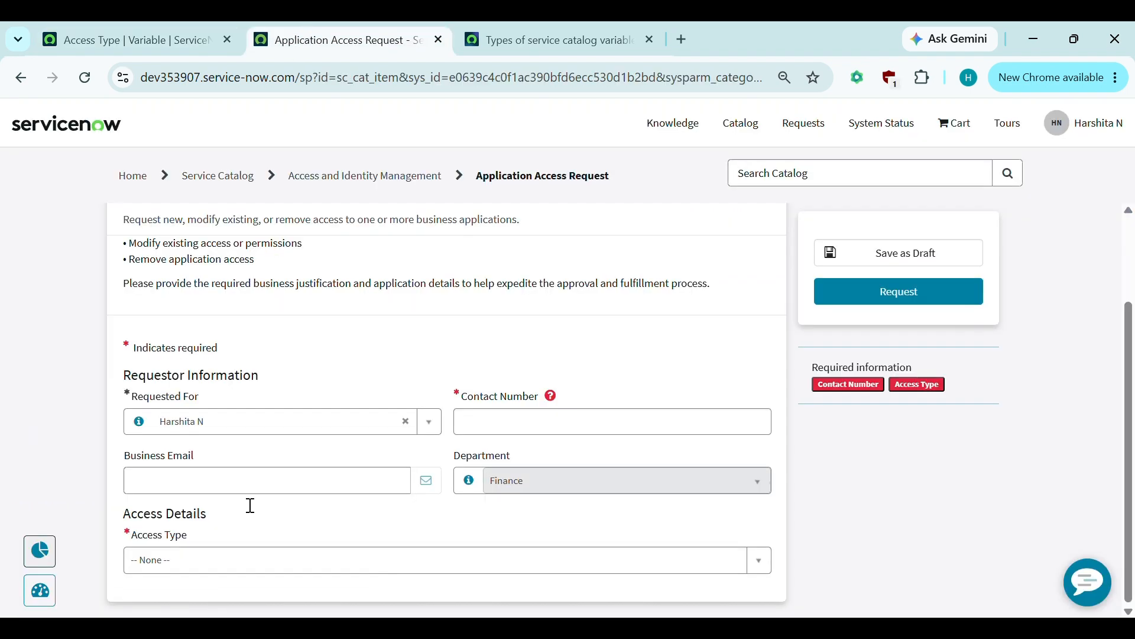
- Reload the portal form and review the Access Type variable's type specification settings
left_click(86, 80)
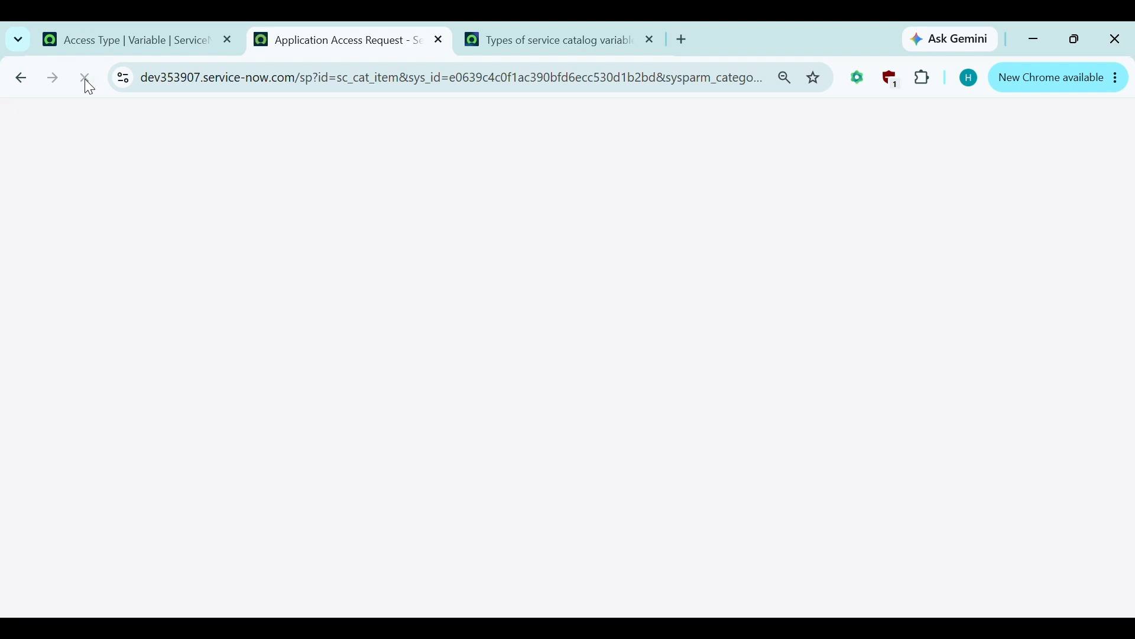
scroll(191, 401, "down", 2)
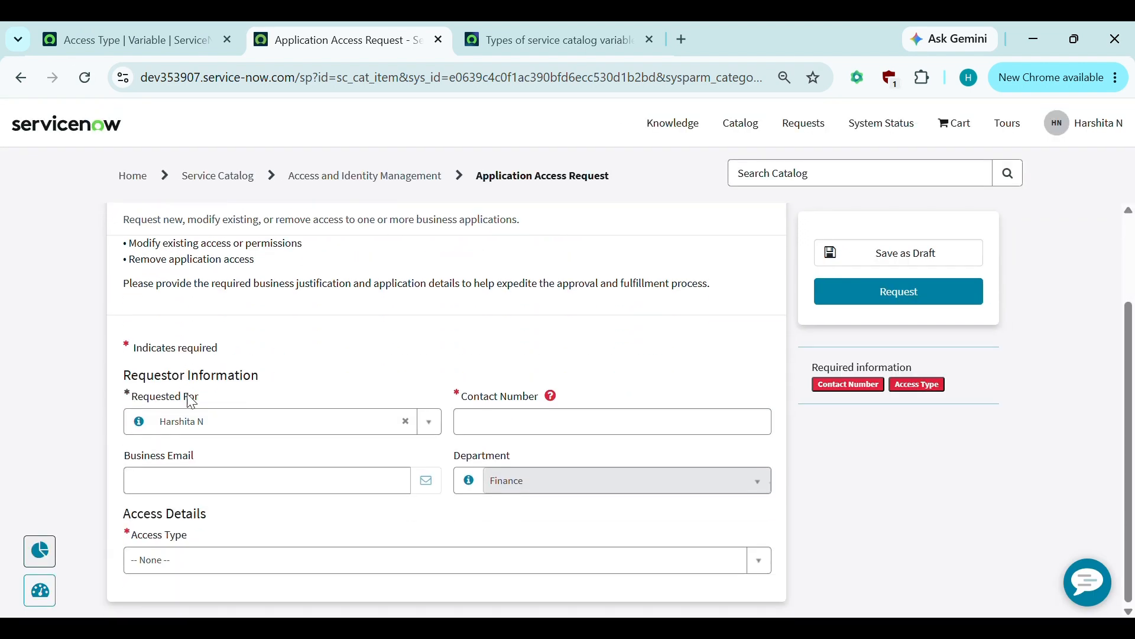
left_click(207, 22)
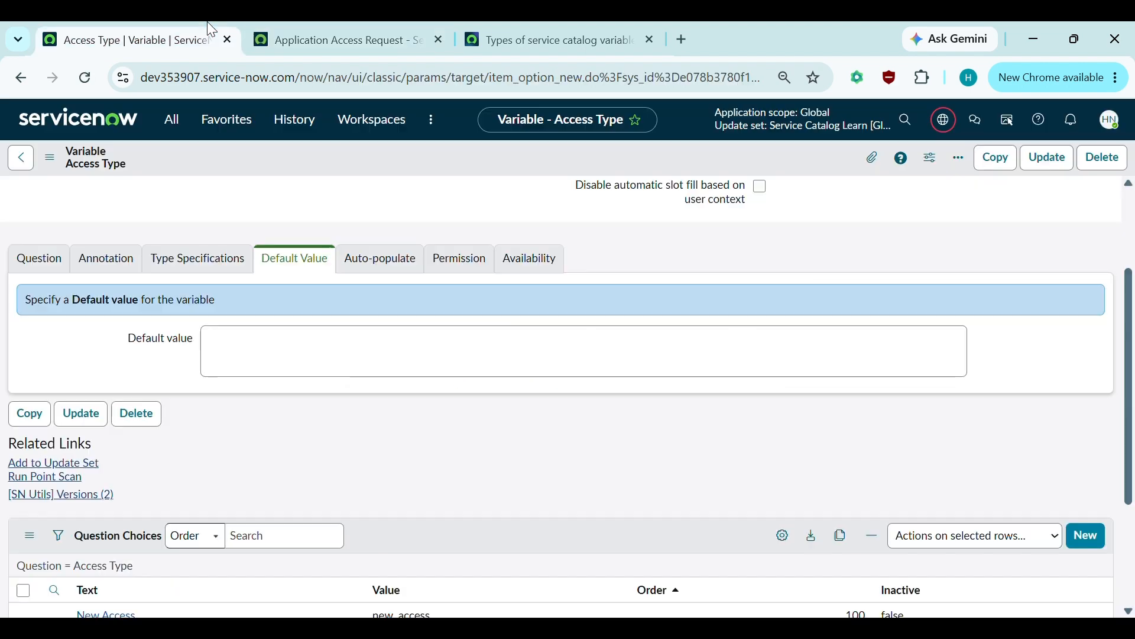
left_click(215, 269)
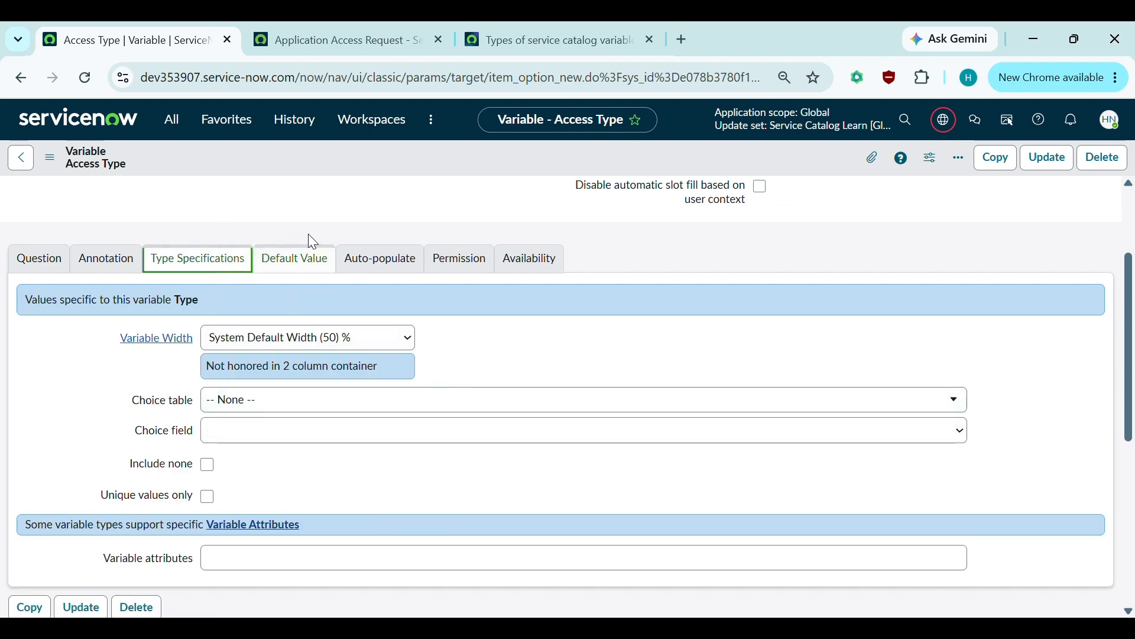
left_click(331, 39)
left_click(176, 28)
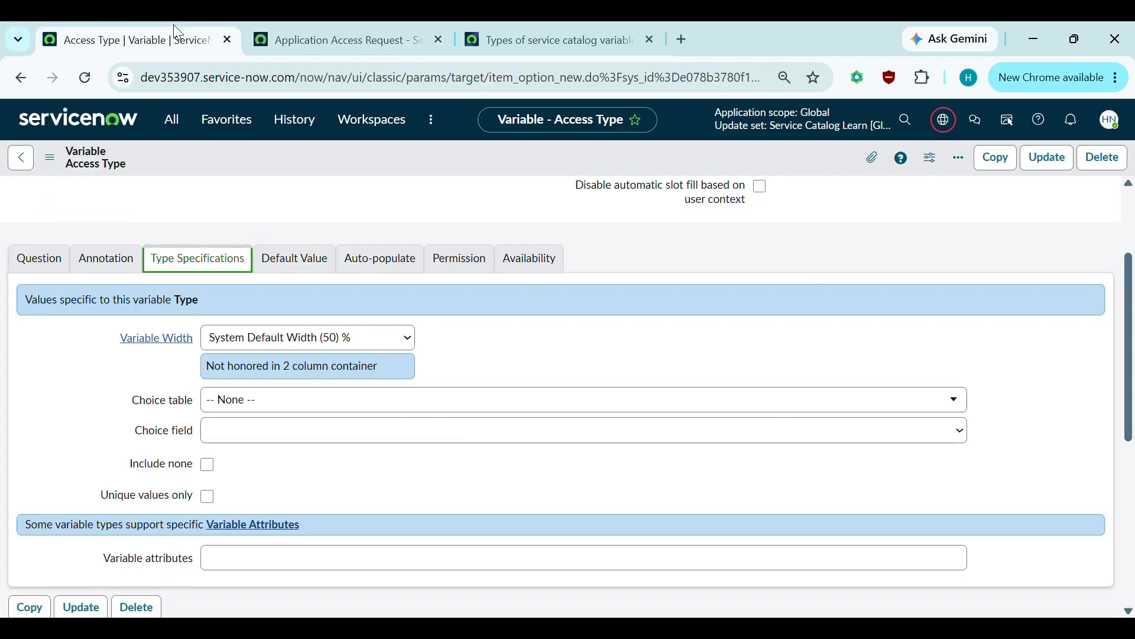
- Save the Access Type variable and confirm the reloaded portal defaults to New Access
right_click(267, 167)
left_click(310, 184)
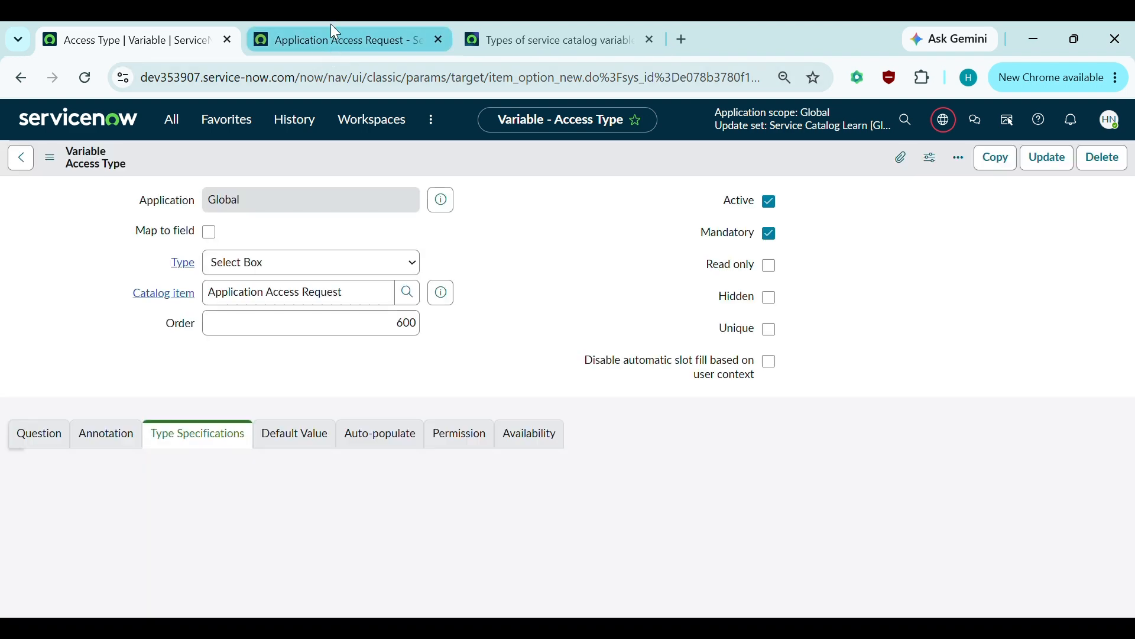
left_click(331, 29)
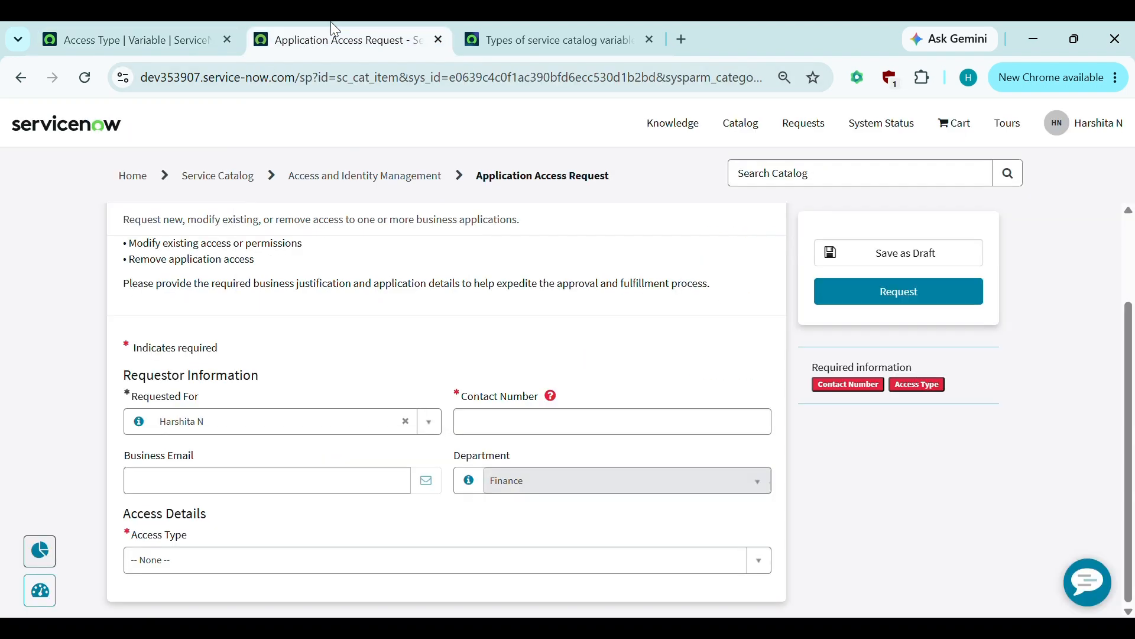
left_click(86, 73)
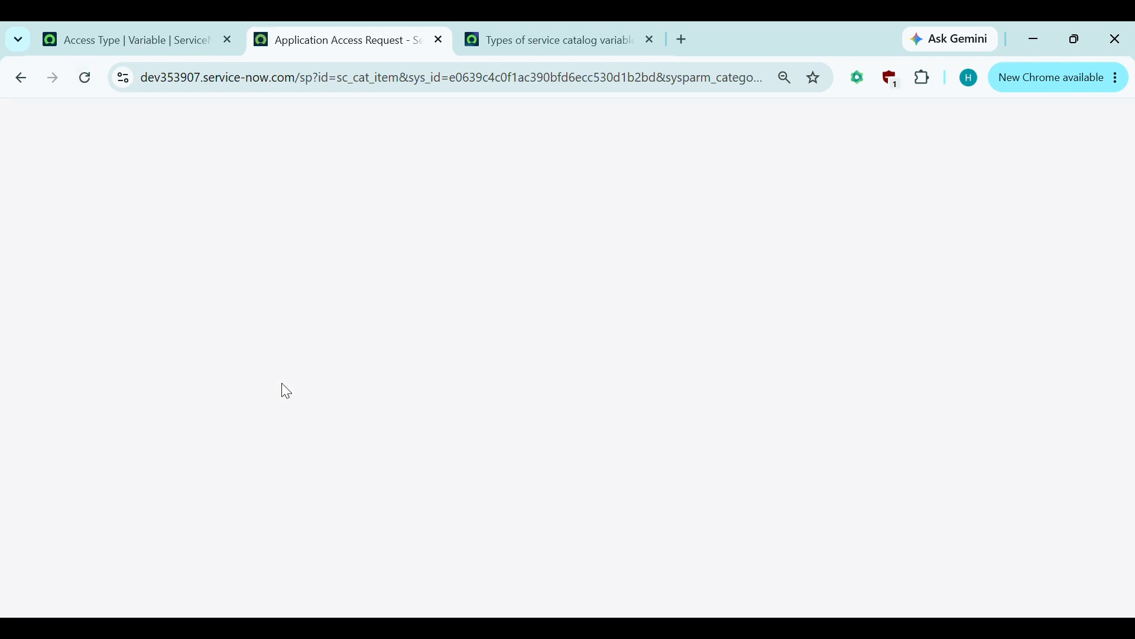
scroll(286, 390, "down", 2)
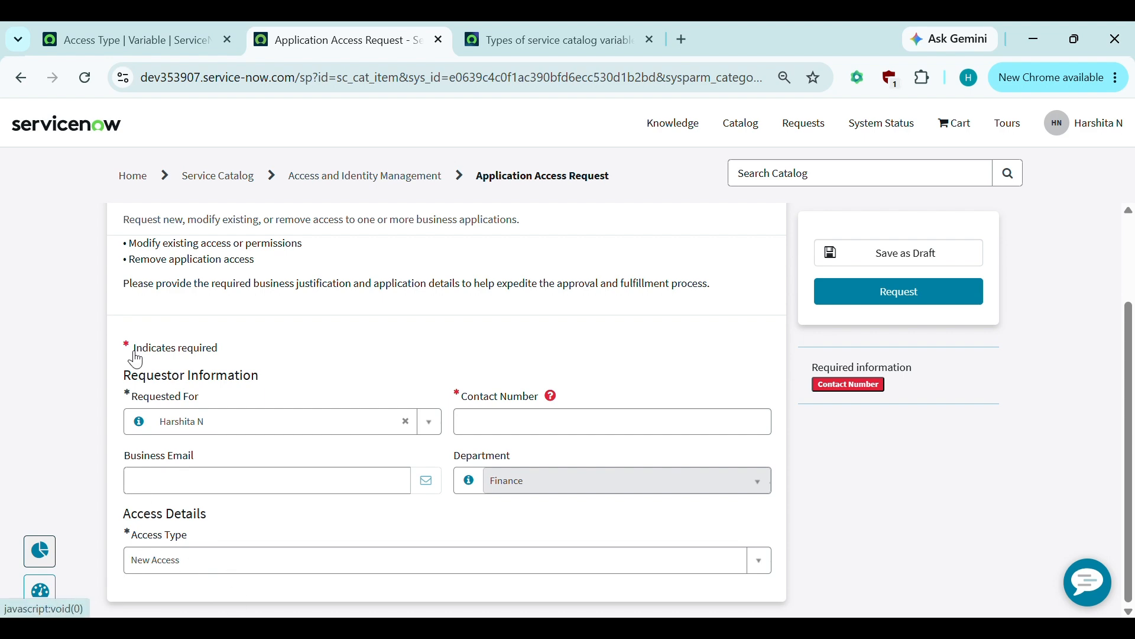
left_click(149, 25)
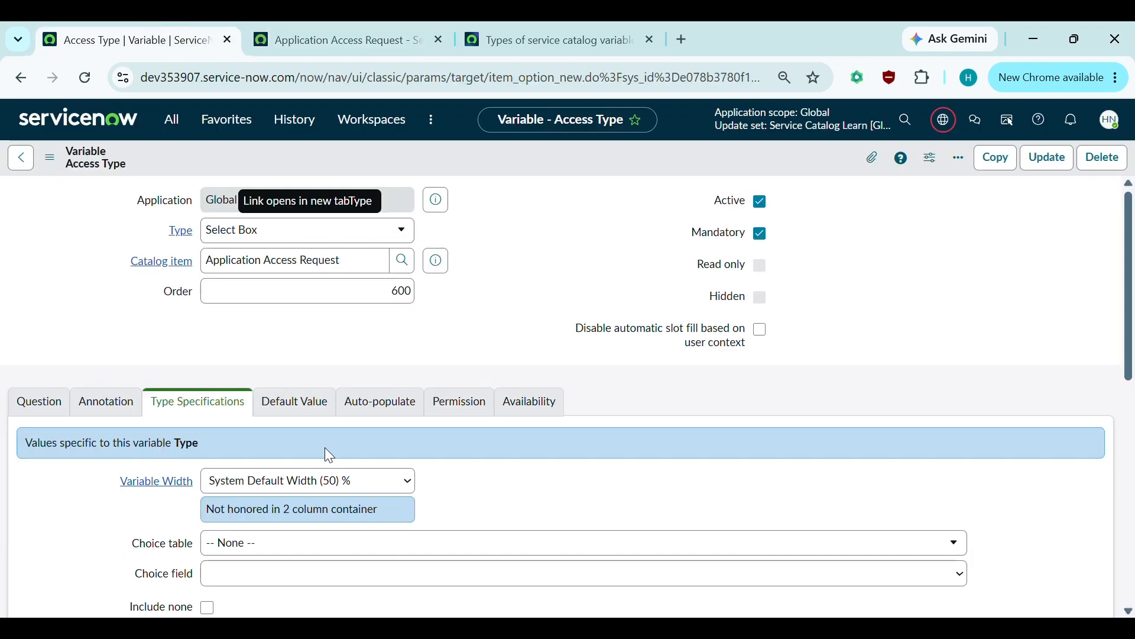
- Set Access Type's Default value to modify_access, copied from Question Choices, and save
left_click(294, 408)
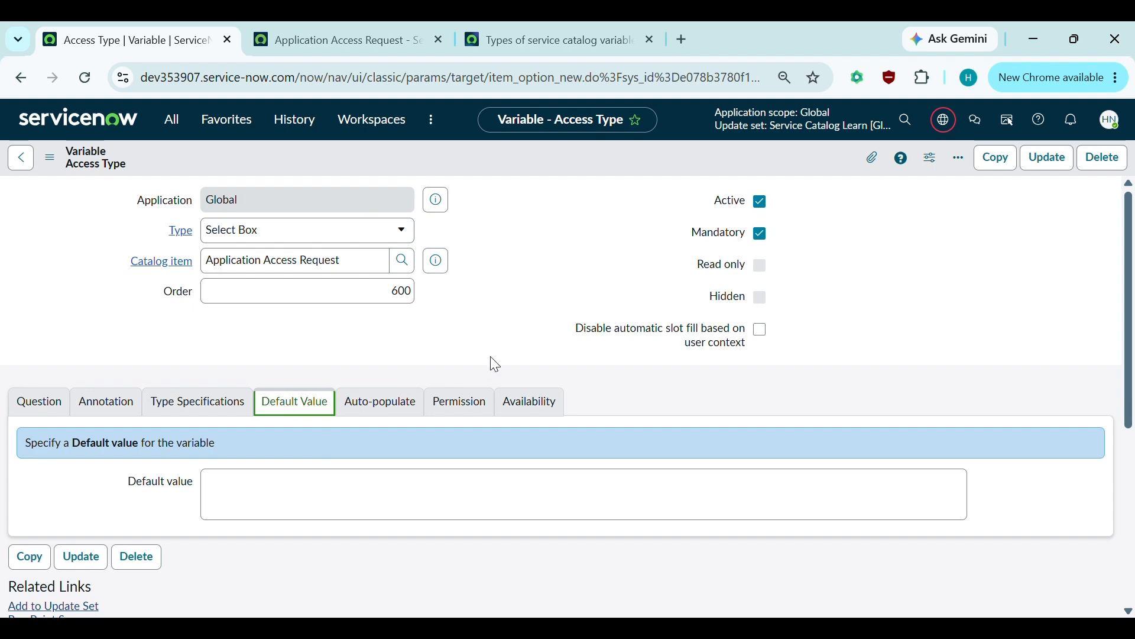
scroll(494, 362, "down", 5)
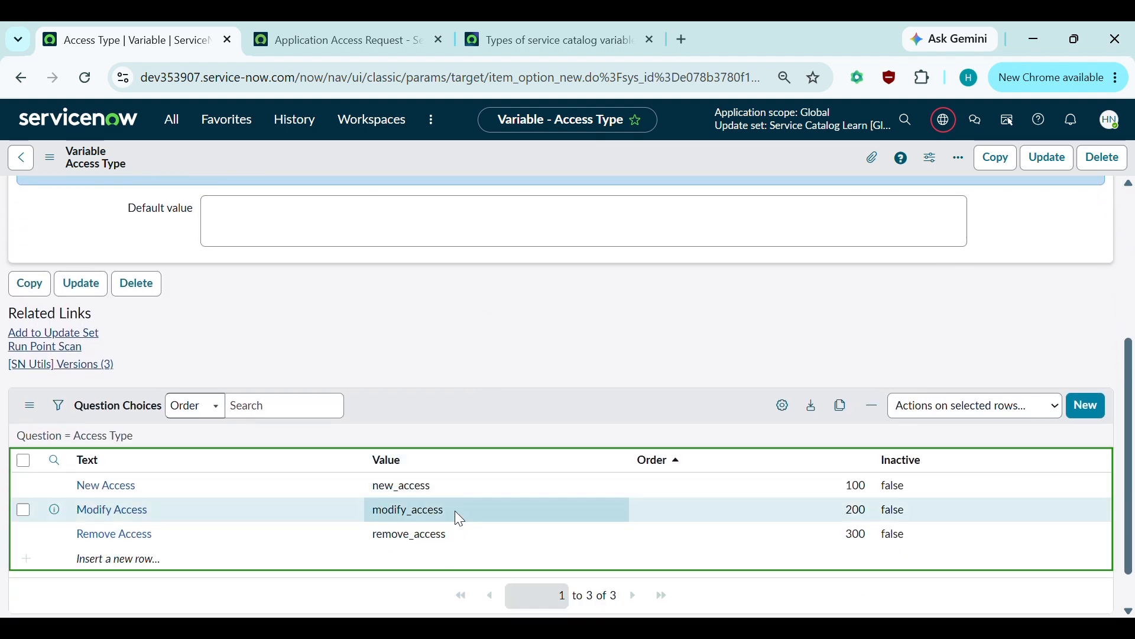
left_click_drag(454, 509, 377, 512)
key("ctrl+c")
scroll(375, 512, "up", 1)
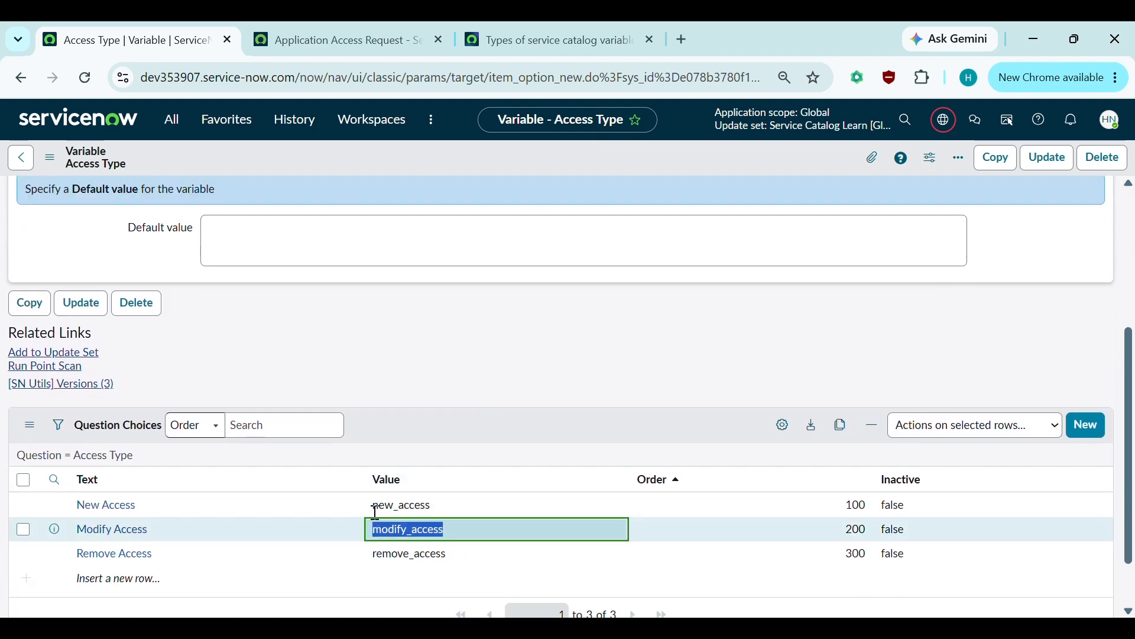
scroll(377, 512, "up", 4)
left_click(229, 431)
key("ctrl+v")
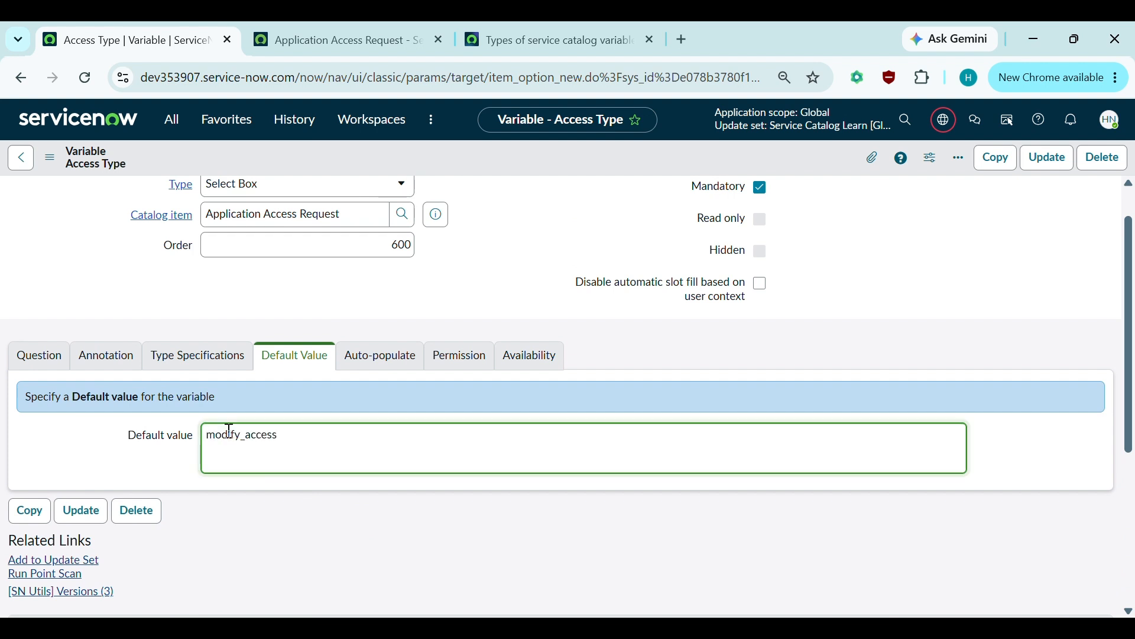
key("ctrl+s")
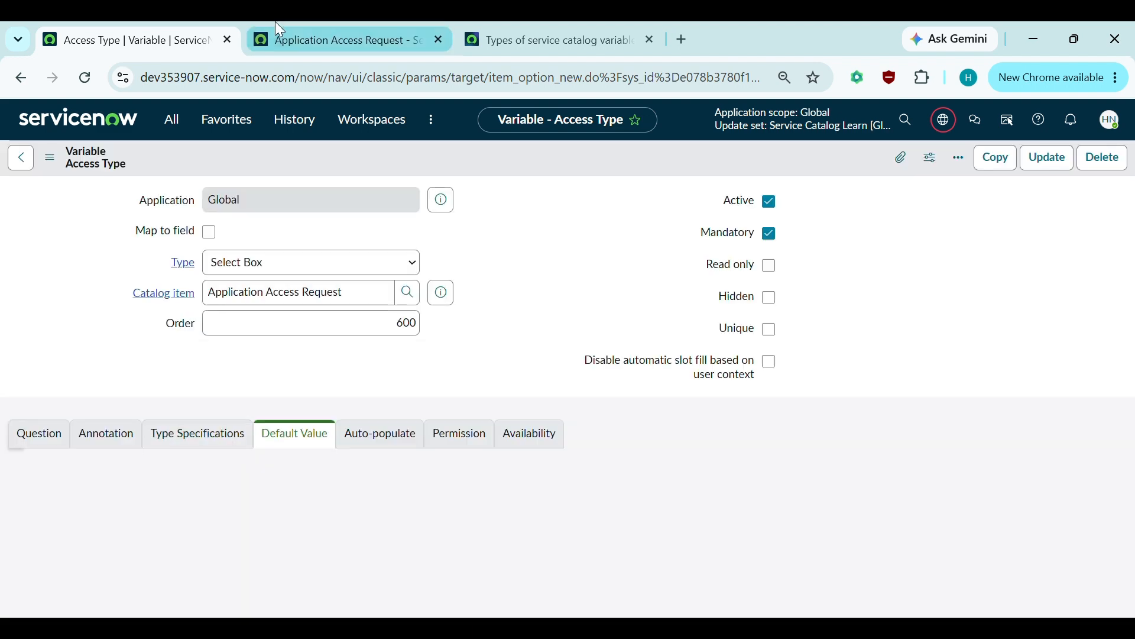
- Confirm the portal shows Modify Access, then delete the modify_access default value
left_click(279, 24)
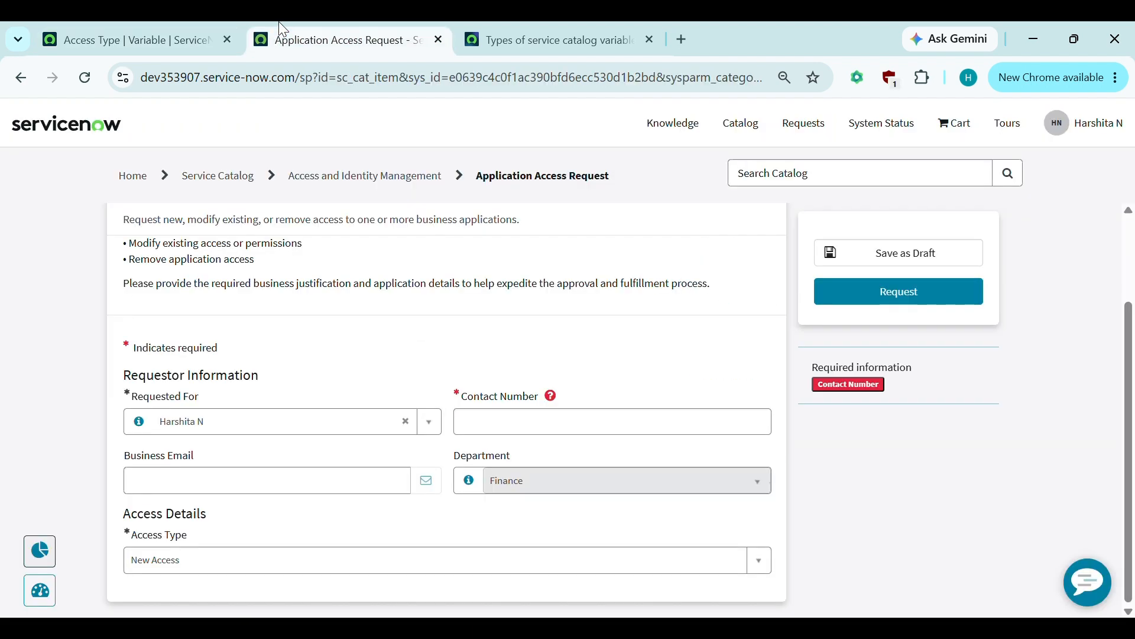
left_click(84, 78)
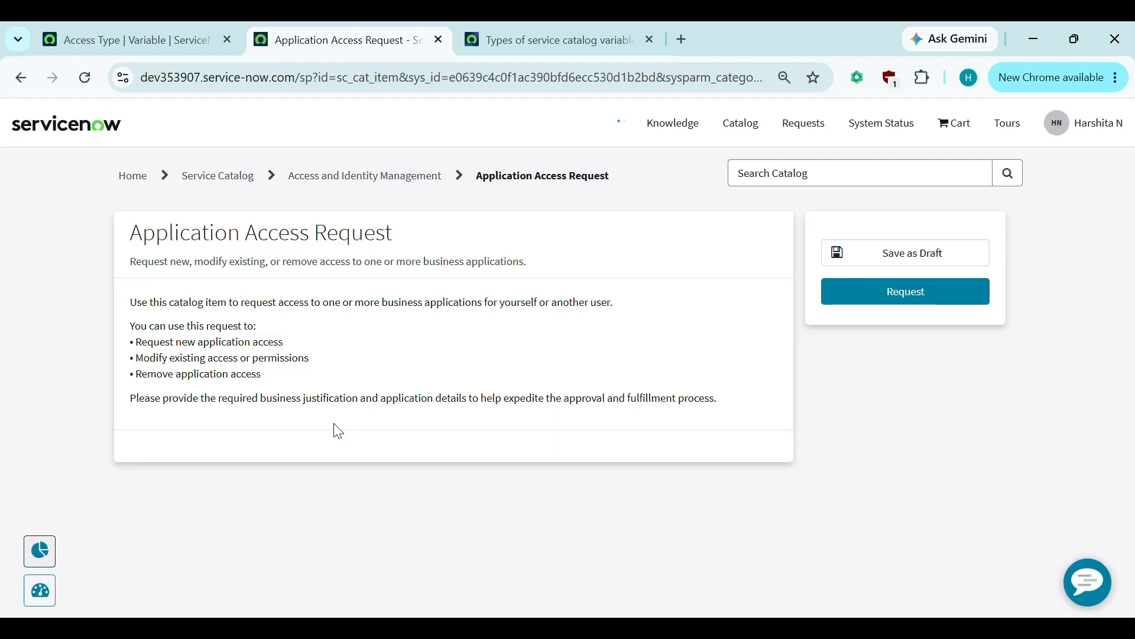
scroll(333, 424, "down", 3)
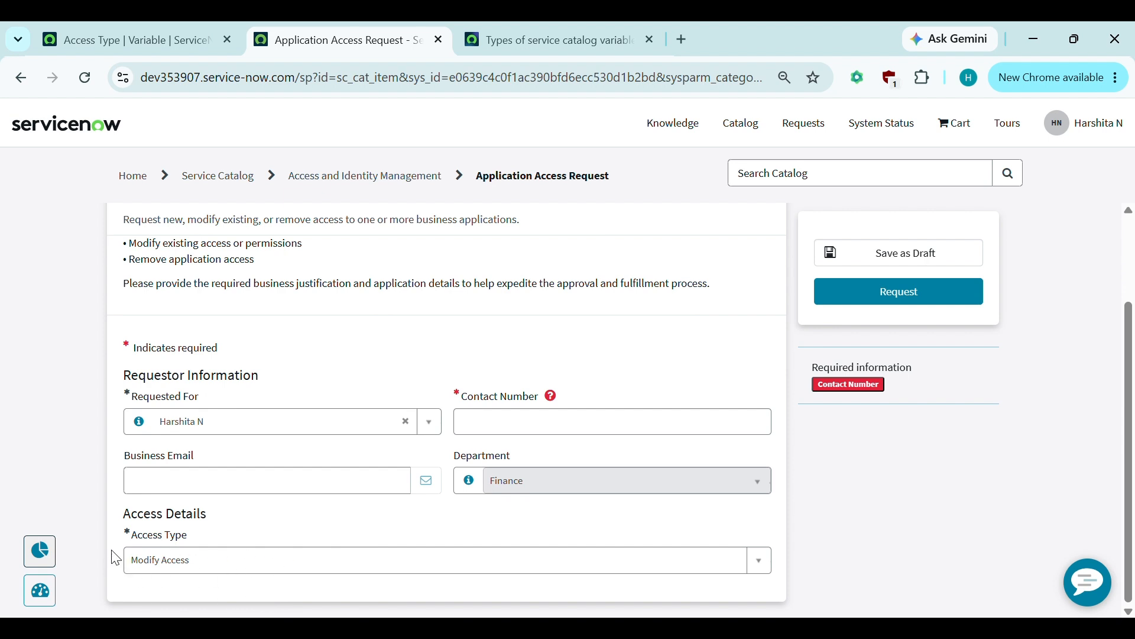
left_click(167, 42)
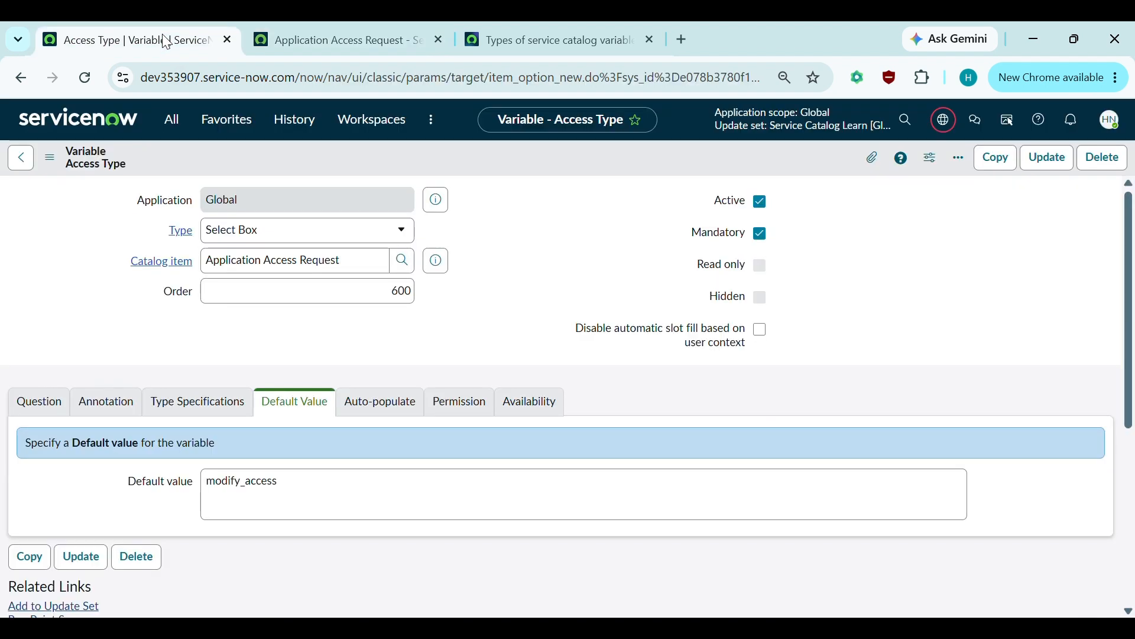
left_click(215, 509)
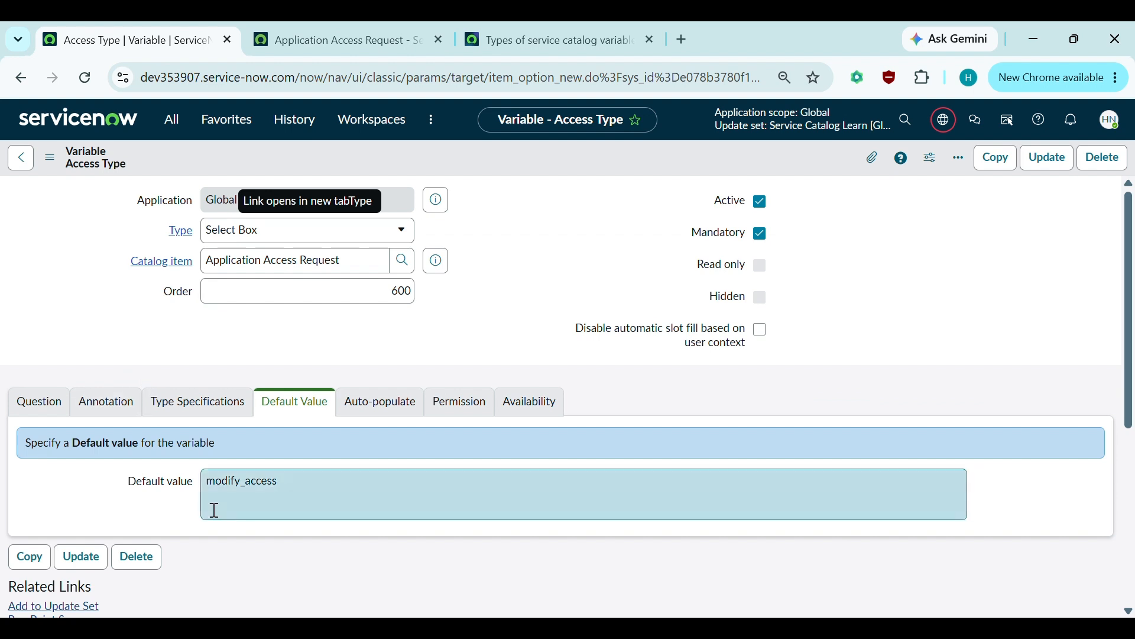
left_click(300, 482)
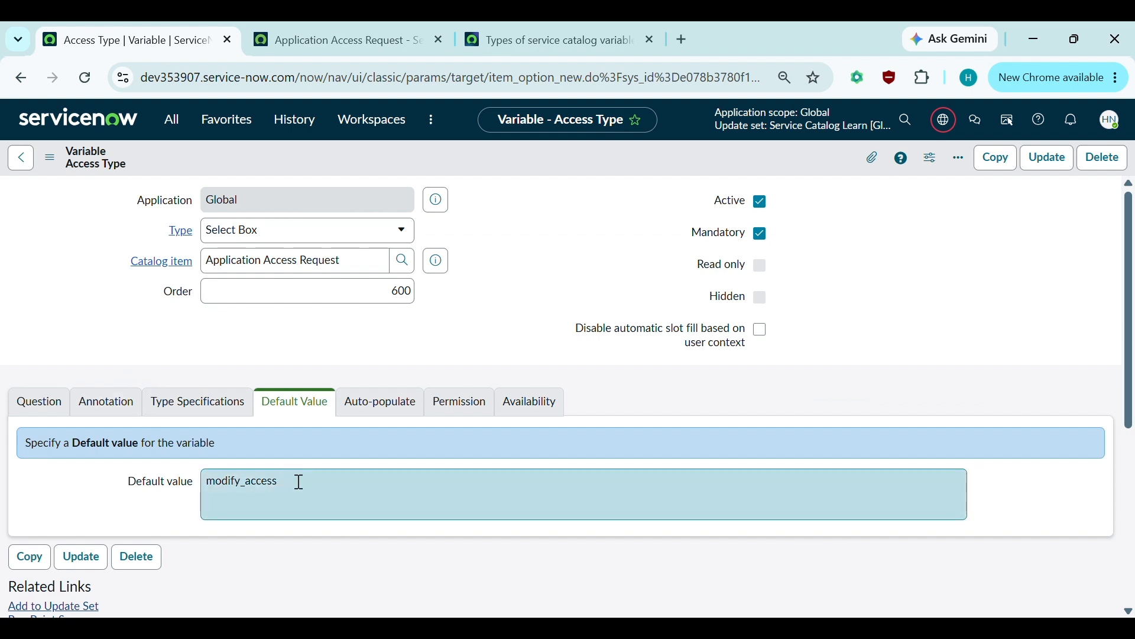
left_click_drag(298, 482, 170, 495)
key("BackSpace")
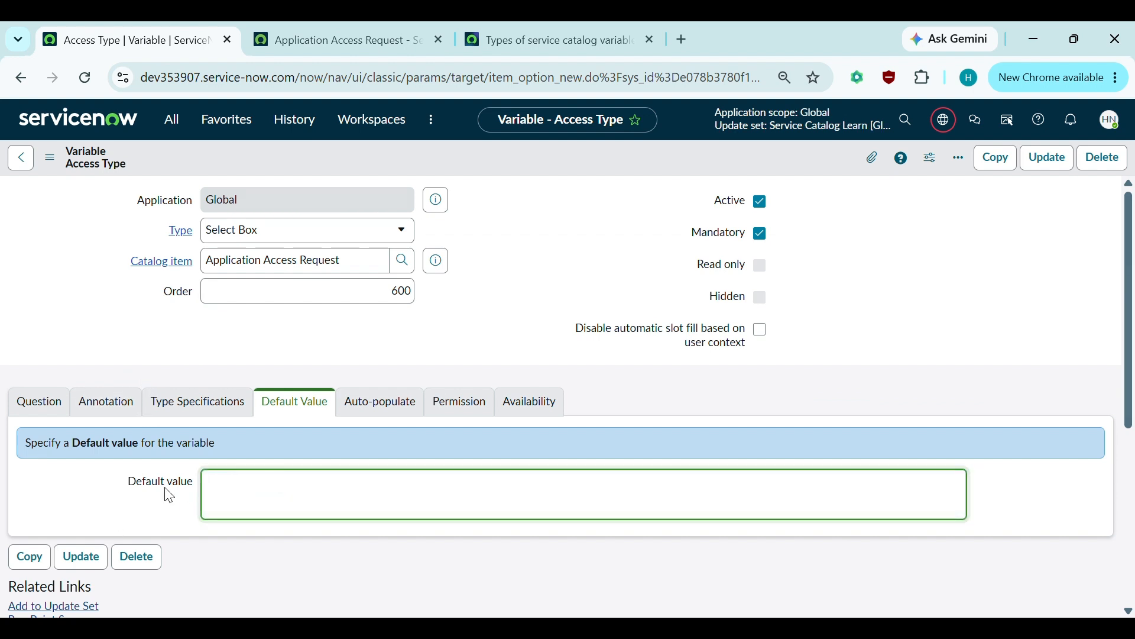
- Open the Application Access Request item record and start a new variable from its nine-variable list
left_click(166, 488)
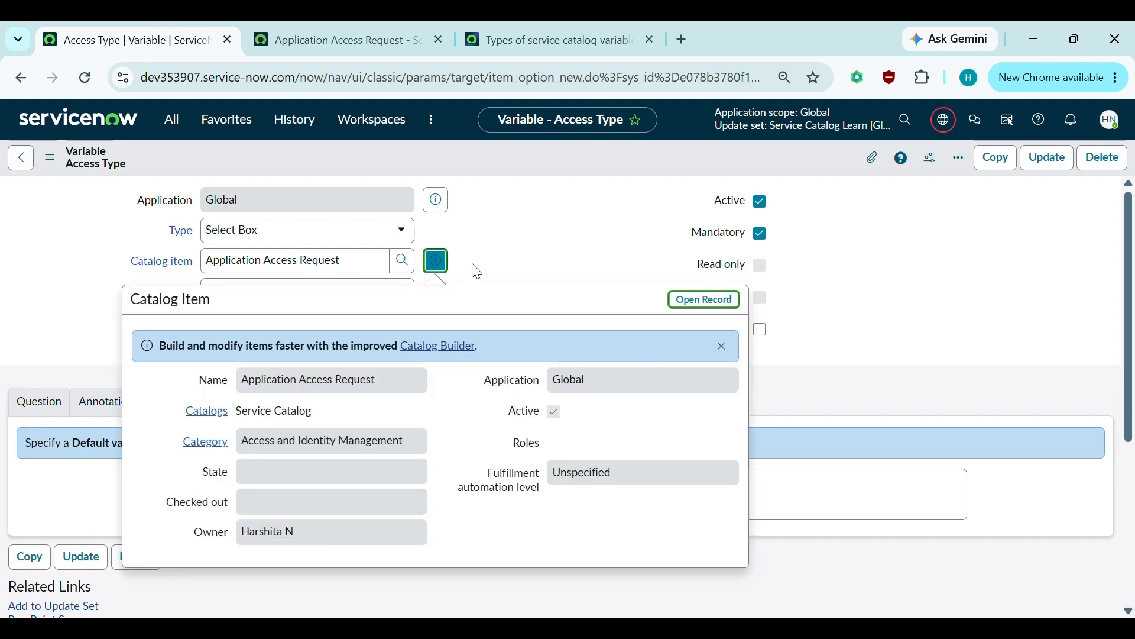
left_click(705, 299)
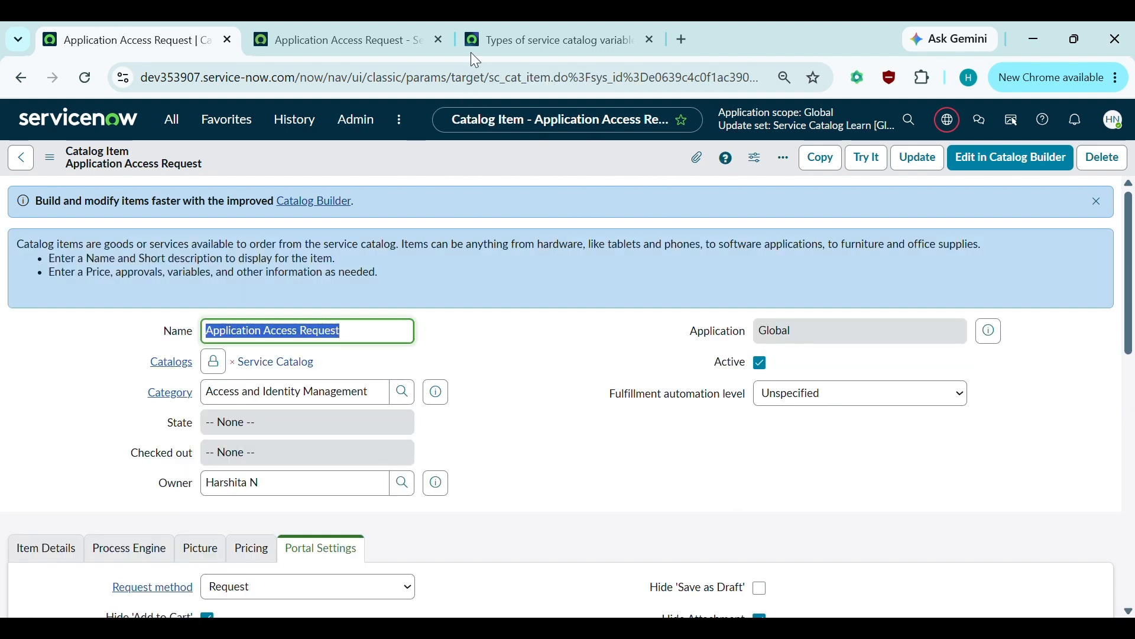
scroll(472, 388, "down", 3)
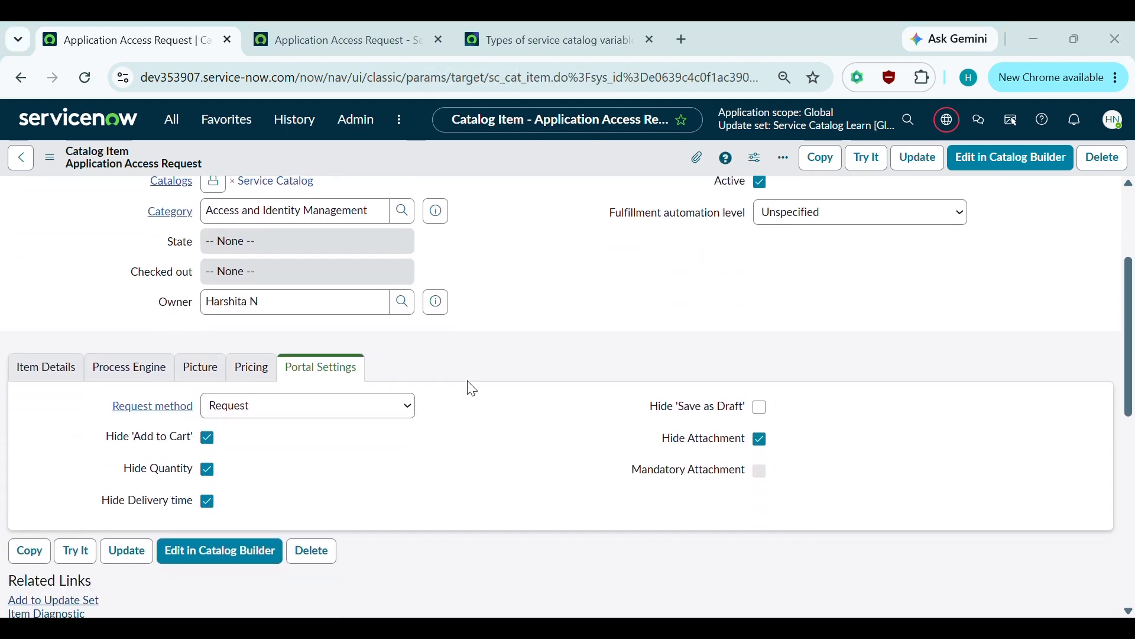
scroll(472, 388, "down", 8)
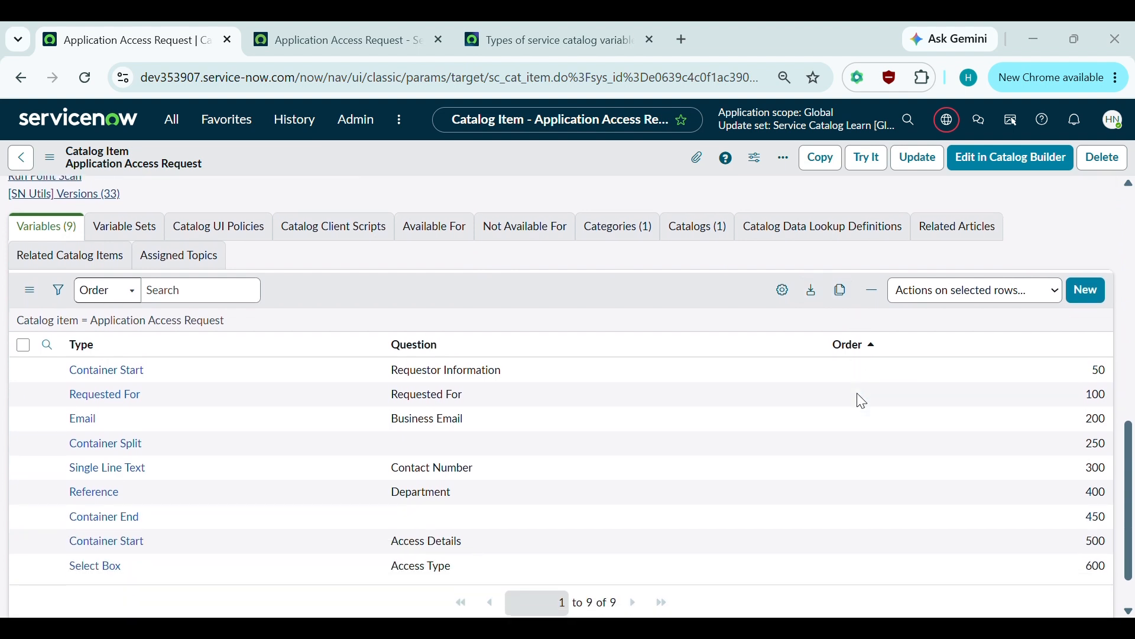
left_click(1095, 285)
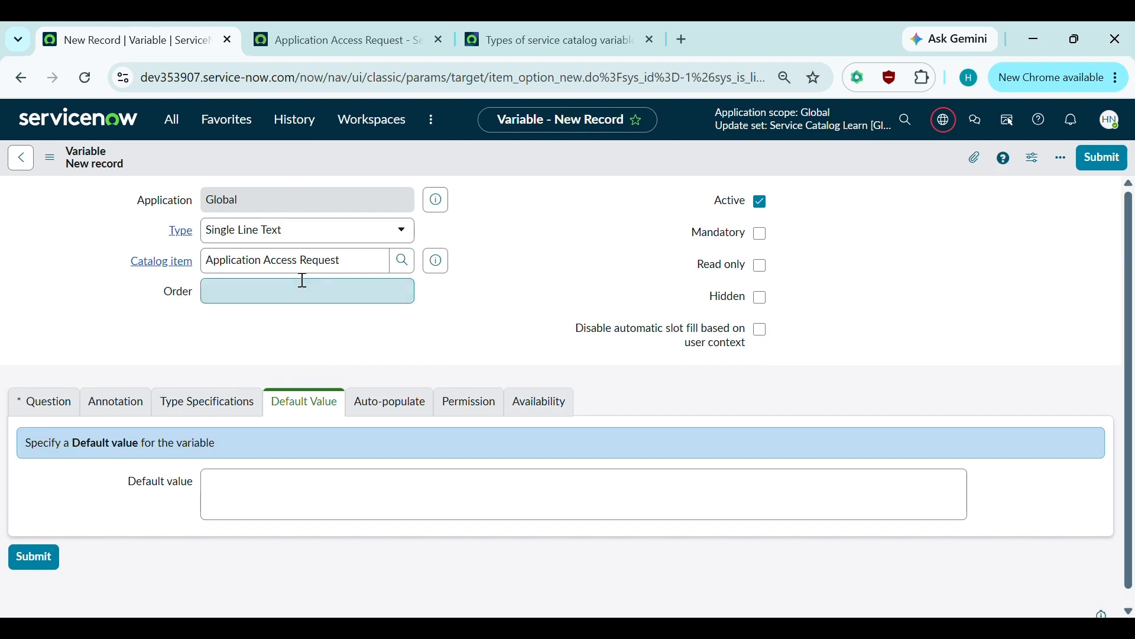
- Define the variable as Date type, order 700, question 'Need By Date', name need_by_date
left_click(349, 290)
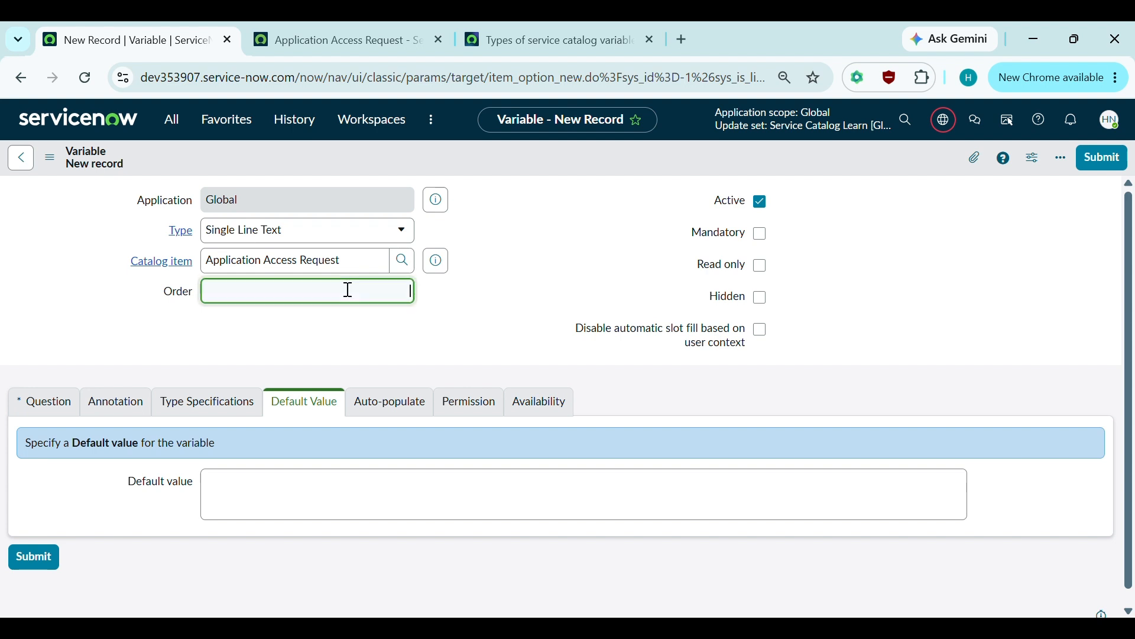
left_click(33, 408)
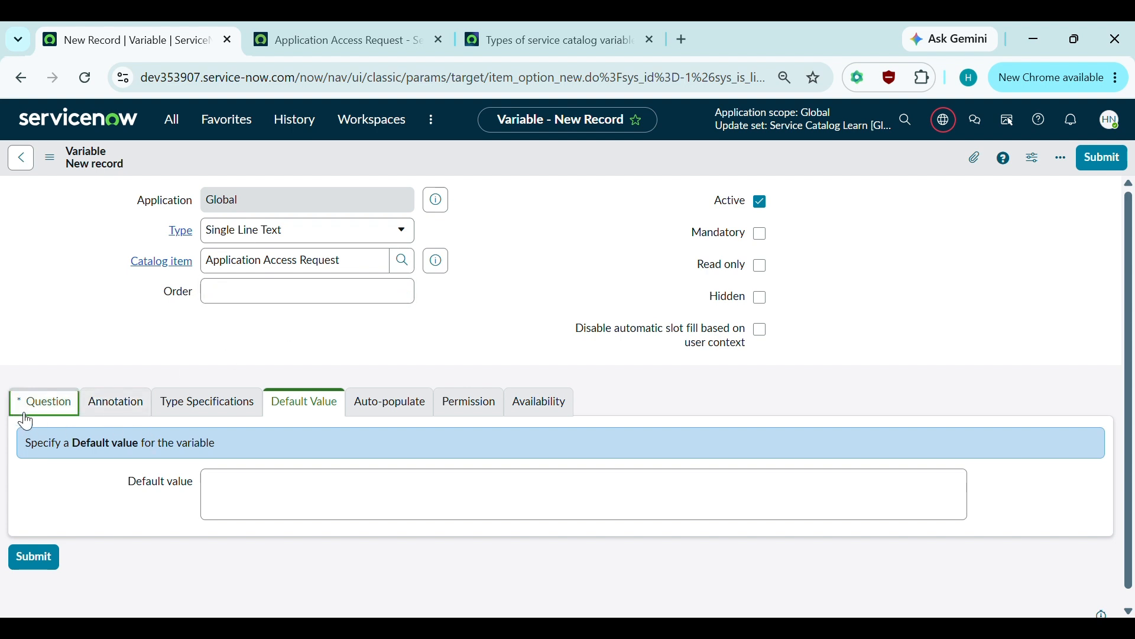
scroll(222, 542, "down", 1)
left_click(253, 439)
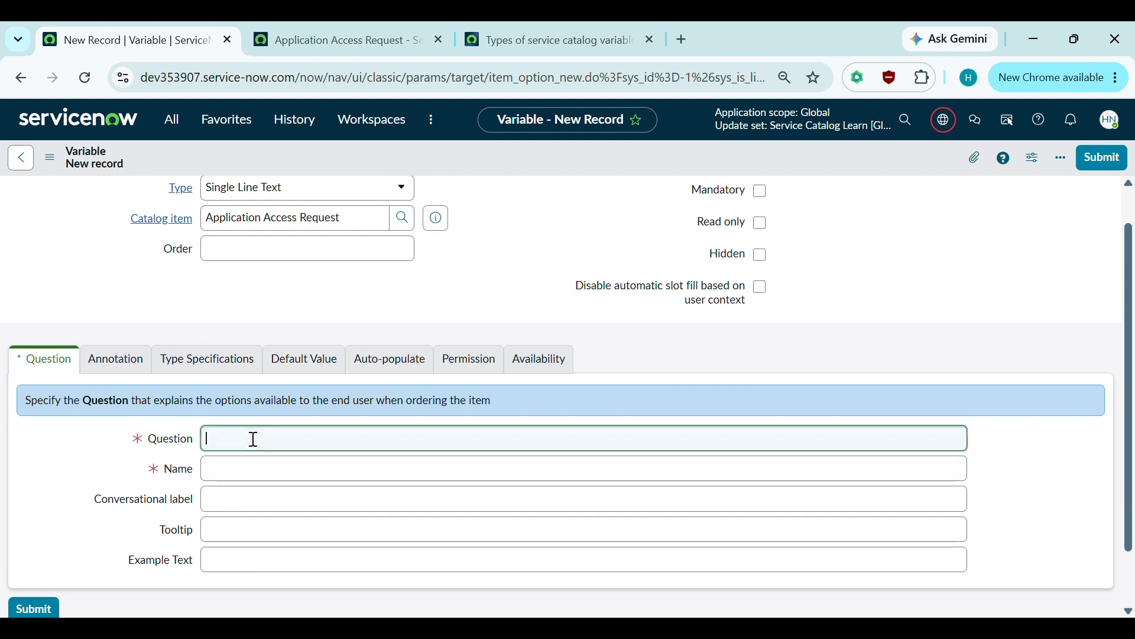
left_click(246, 196)
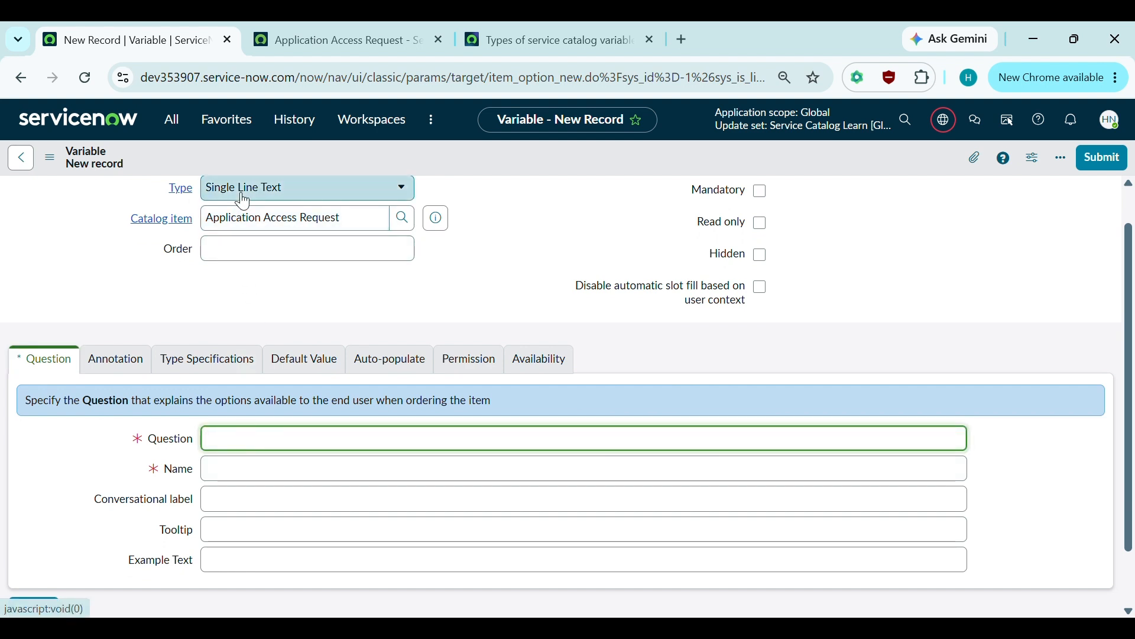
type("Date")
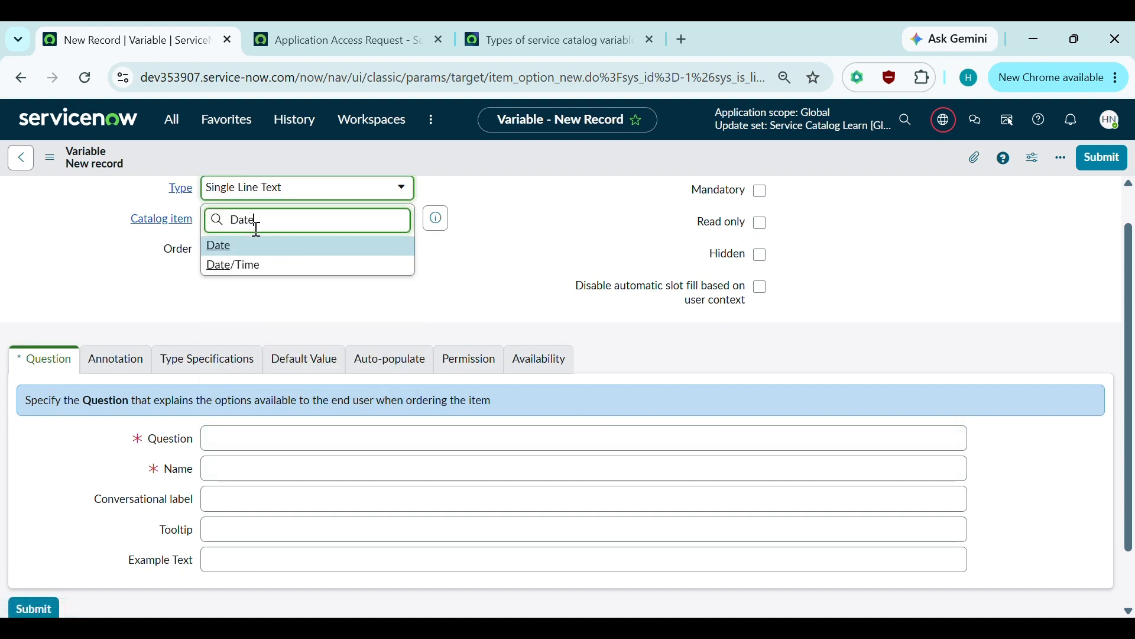
left_click(237, 246)
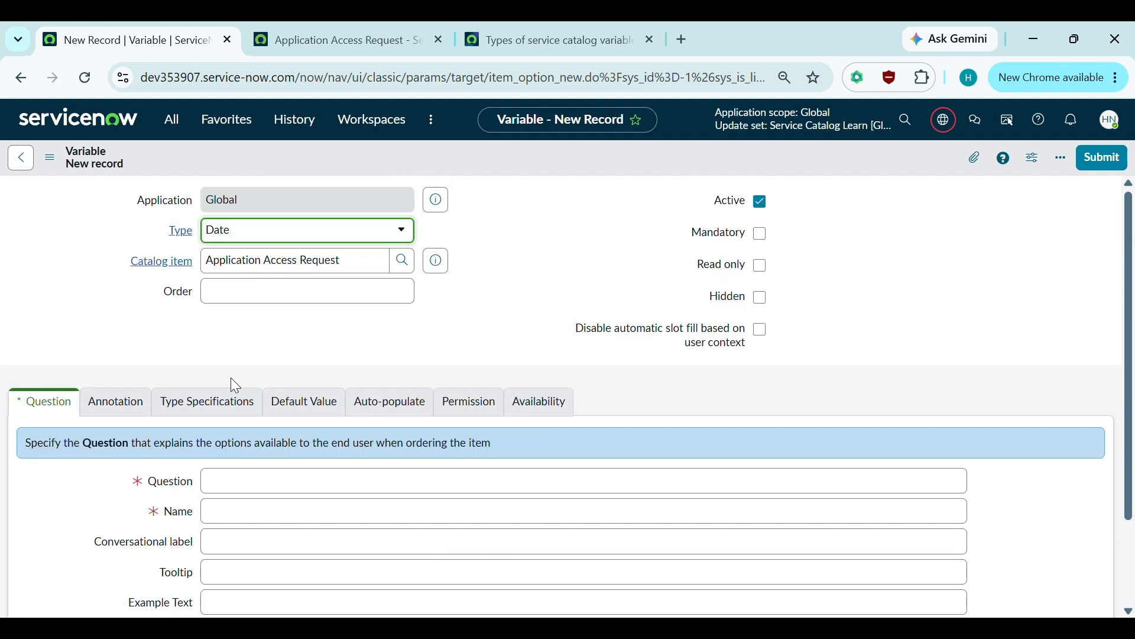
left_click(332, 300)
type("7")
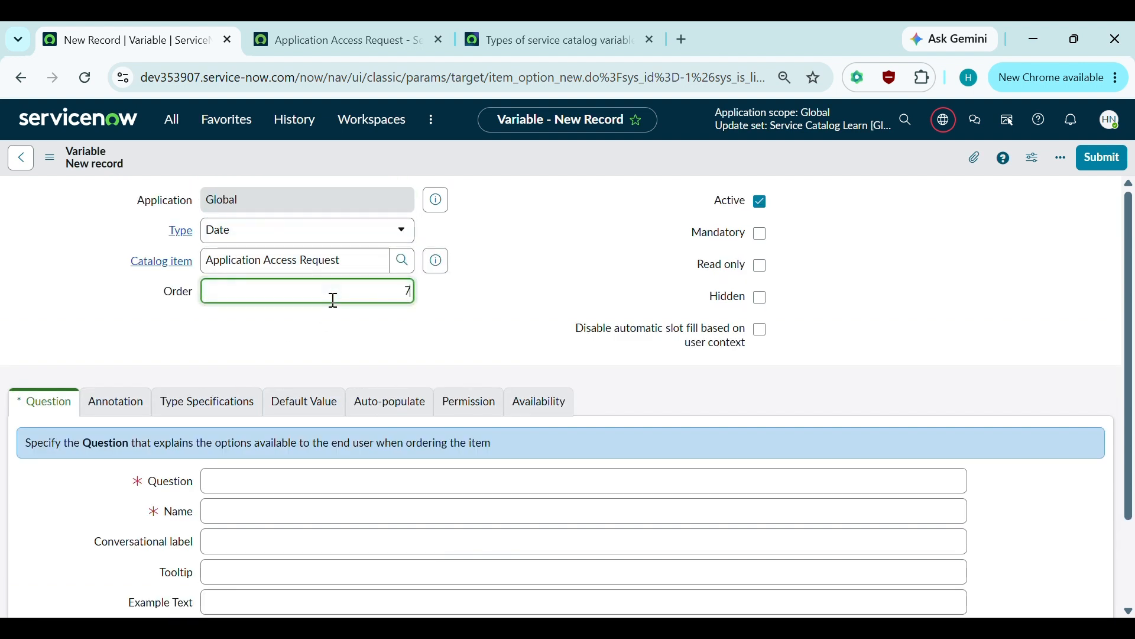
type("00")
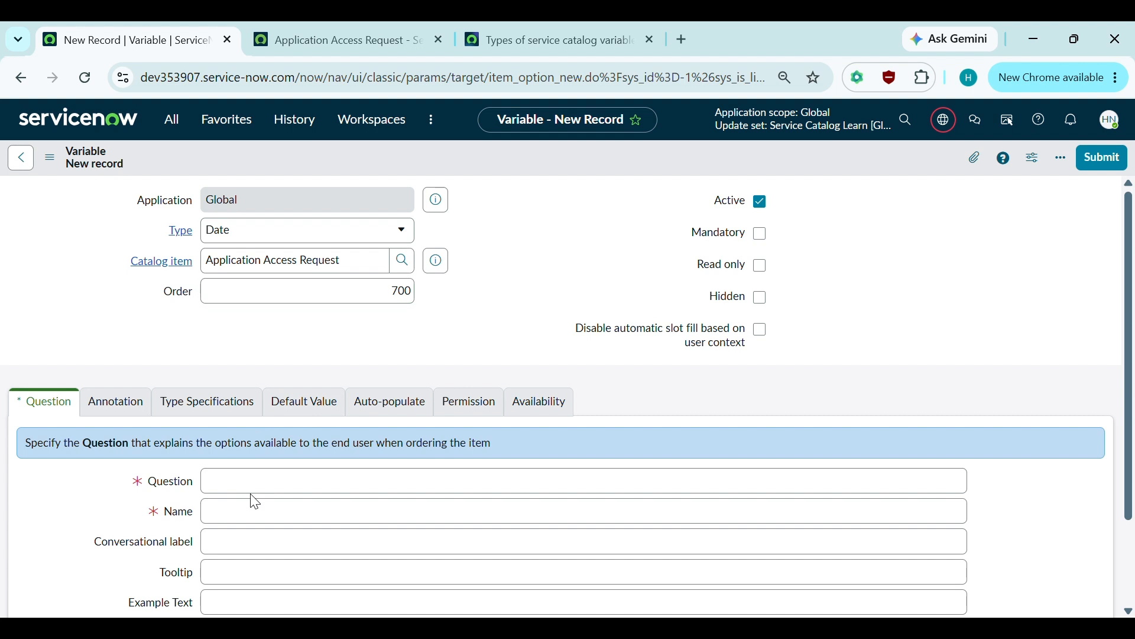
left_click(238, 481)
type("Need")
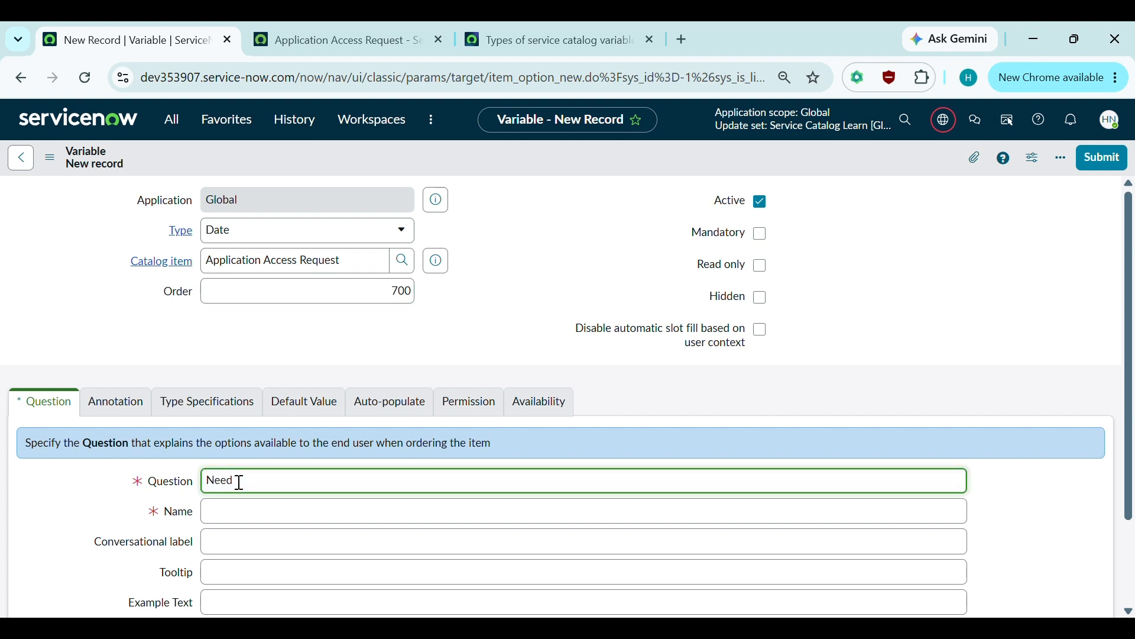
type(" by")
key("Tab")
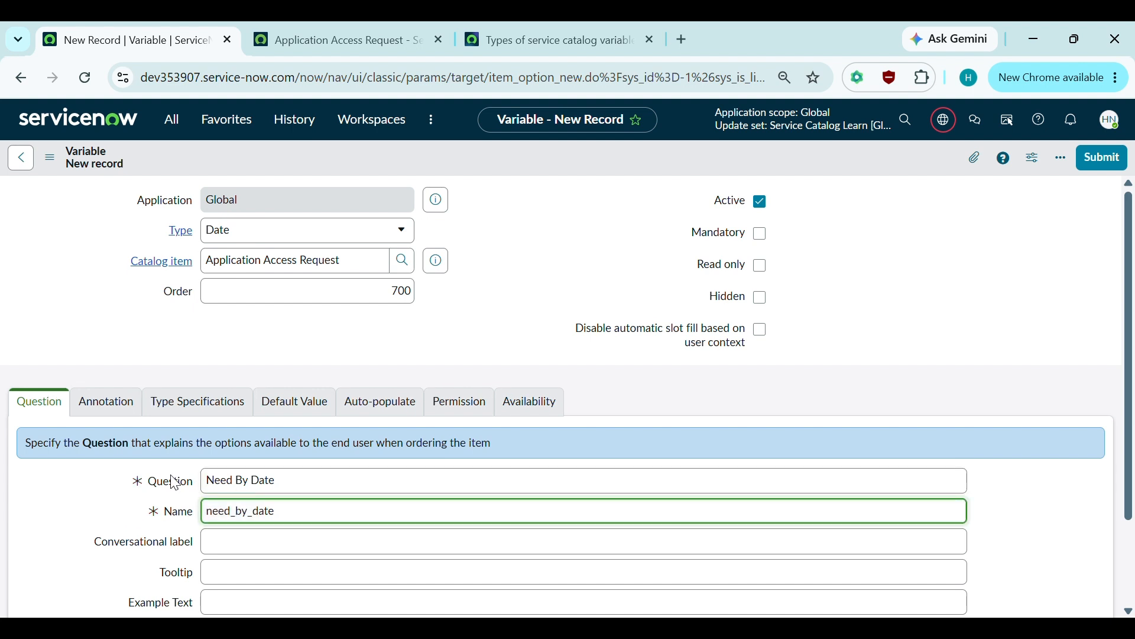
left_click(297, 406)
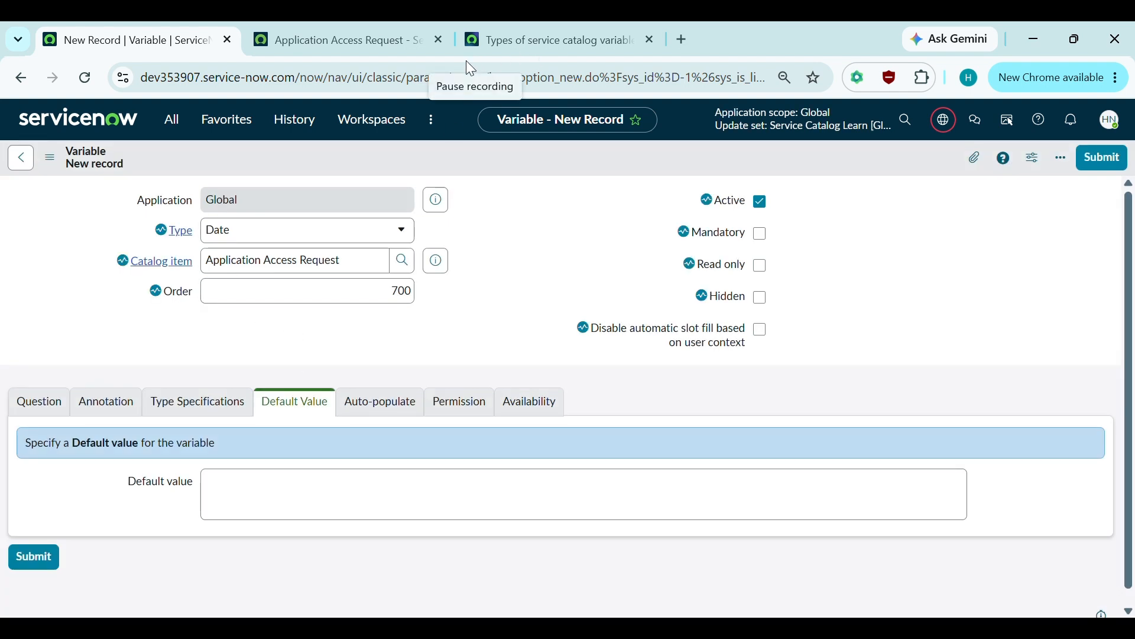
- Reload the portal and check the empty Need By Date calendar field under Access Details
left_click(332, 49)
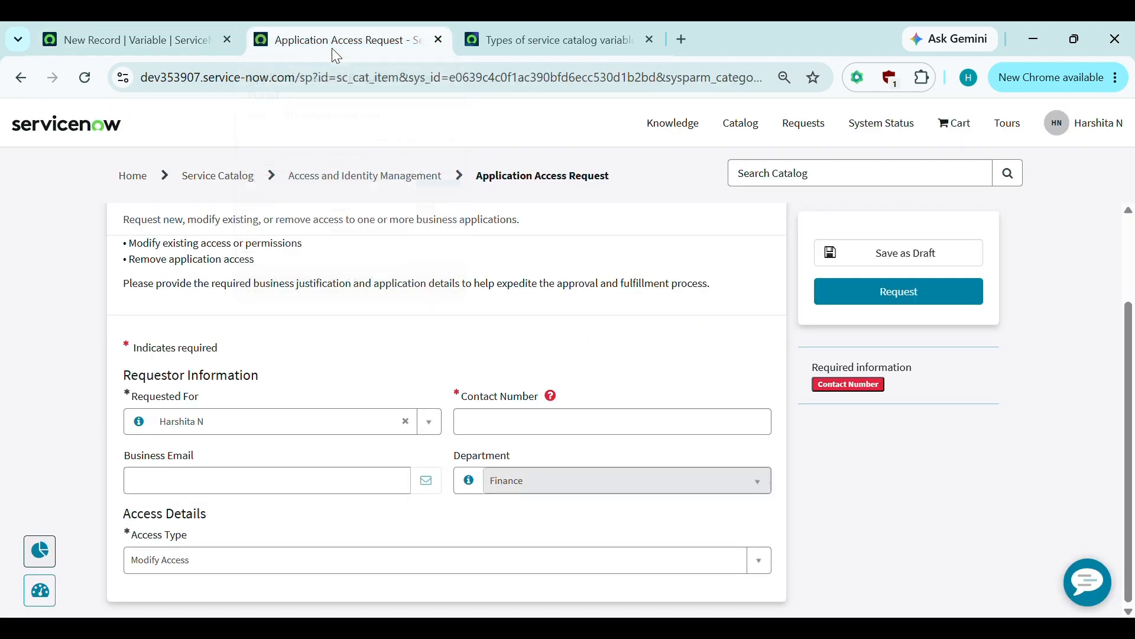
left_click(85, 78)
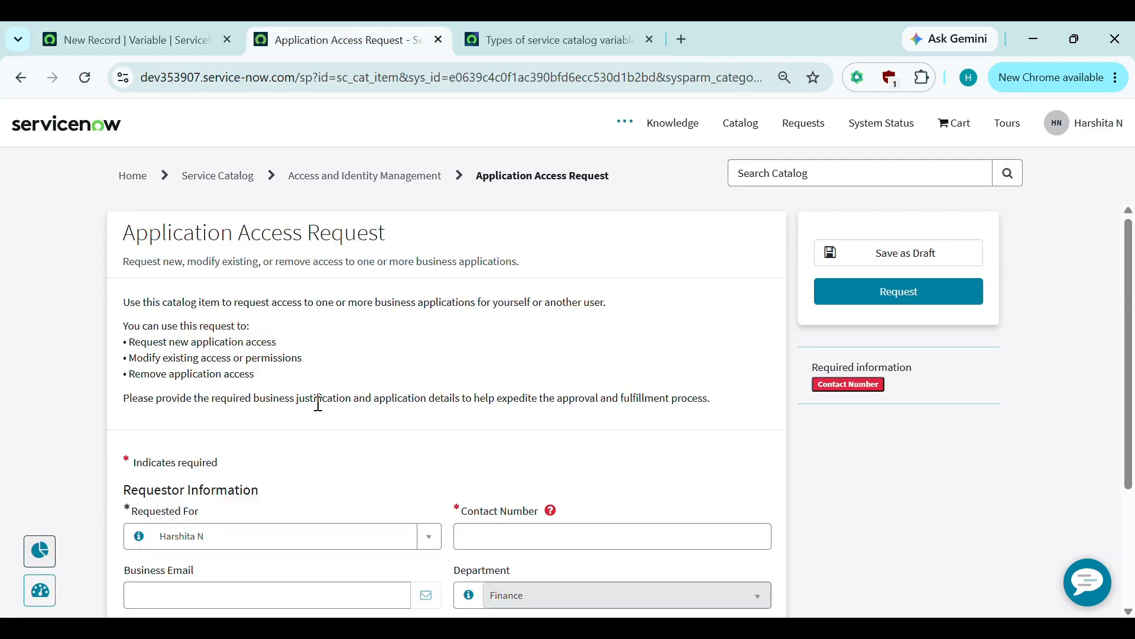
scroll(318, 404, "down", 3)
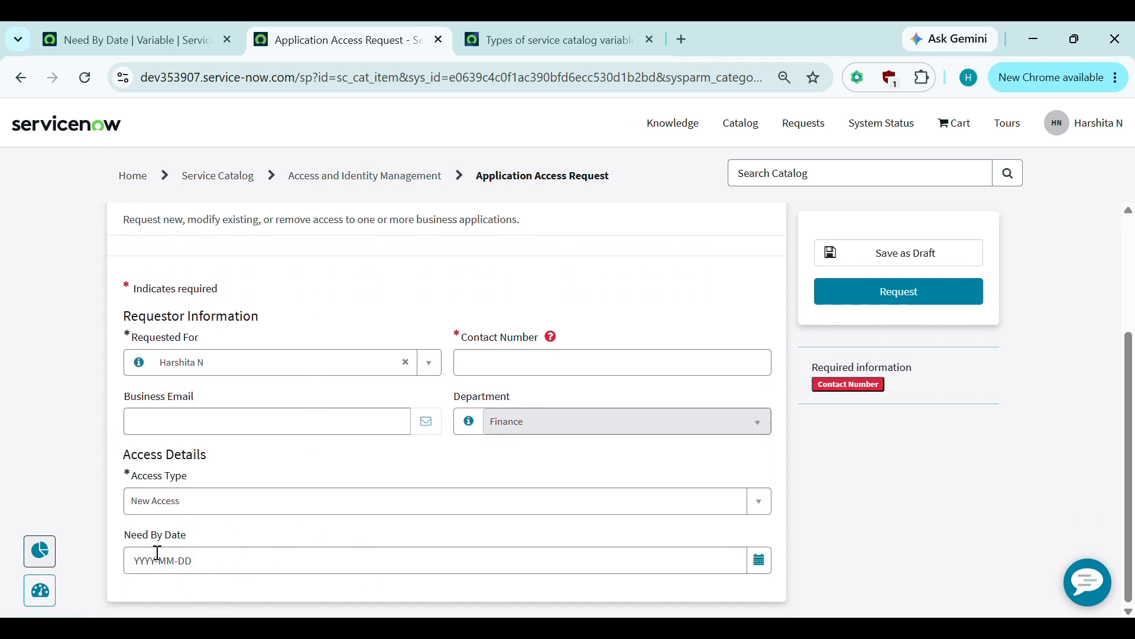
left_click(759, 560)
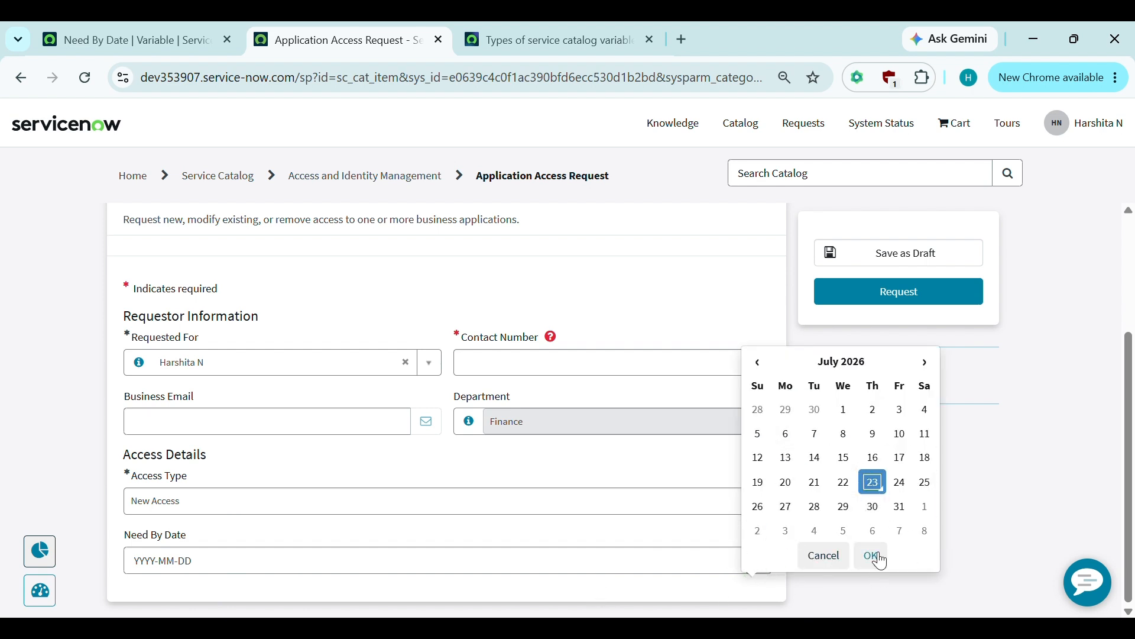
left_click(1037, 550)
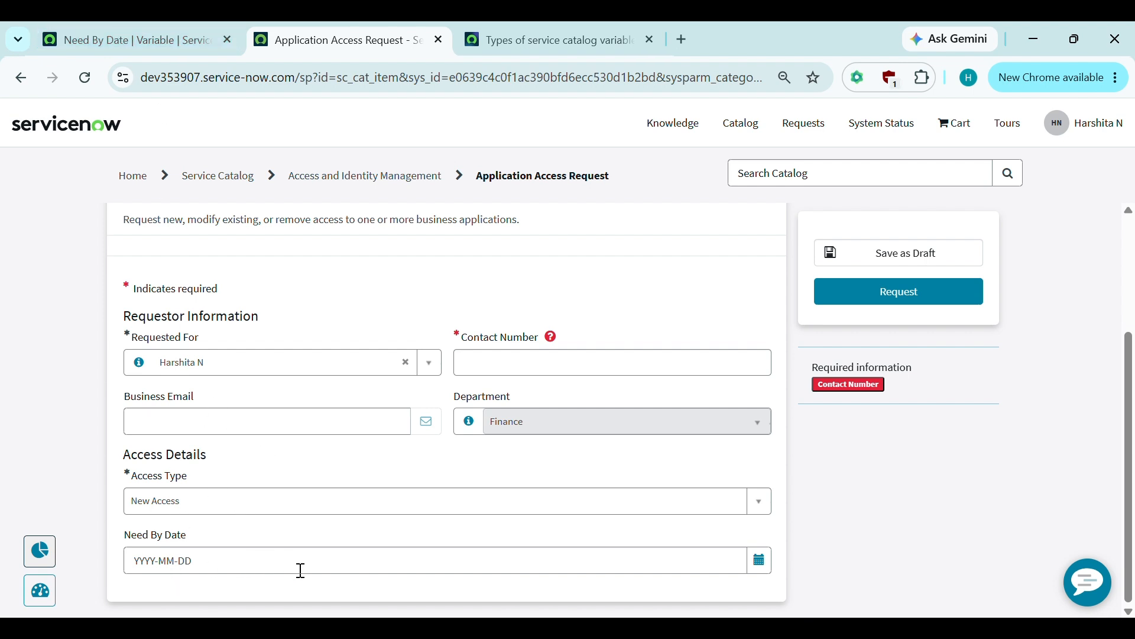
- Give Need By Date the default value javascript:gs.now(); and save the variable
left_click(198, 39)
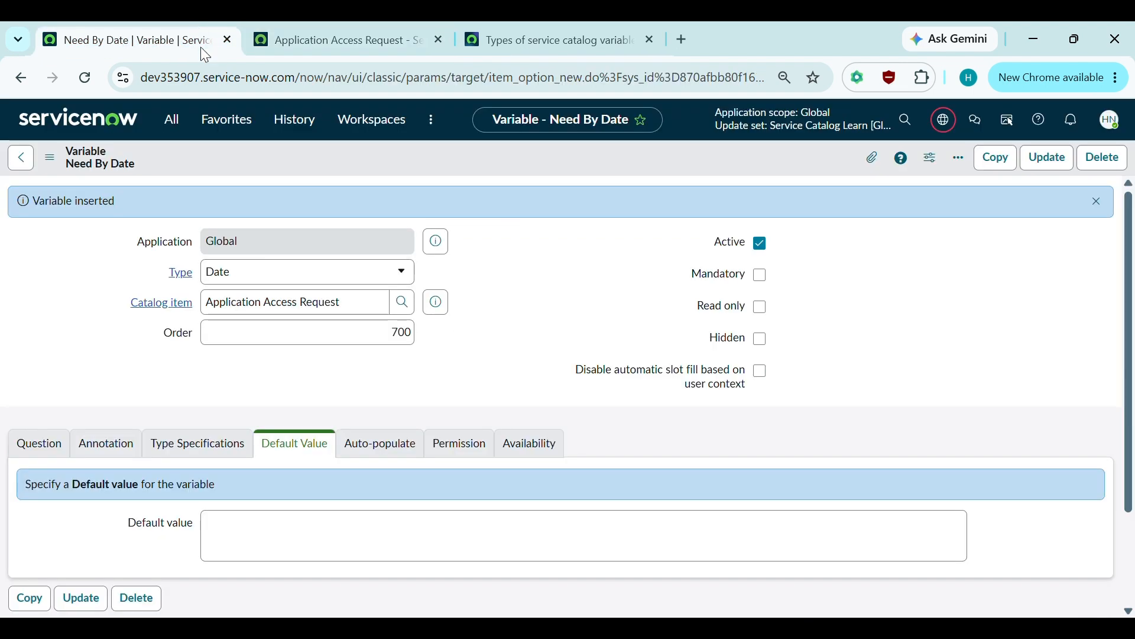
left_click(272, 516)
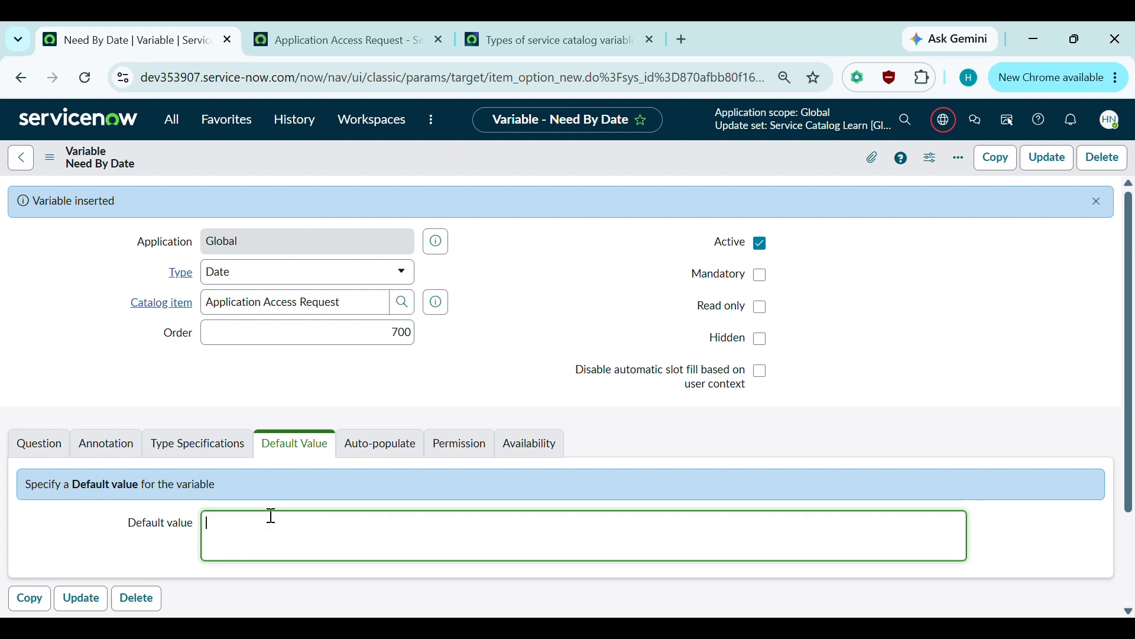
type("javascript:gs.now();")
key("ctrl+s")
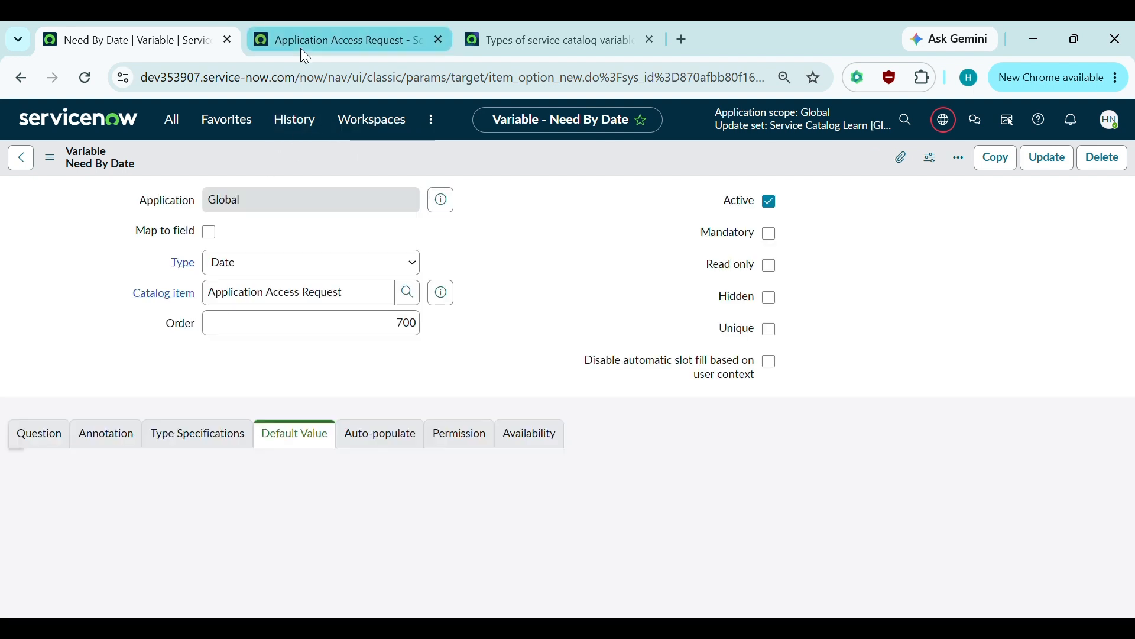
left_click(301, 46)
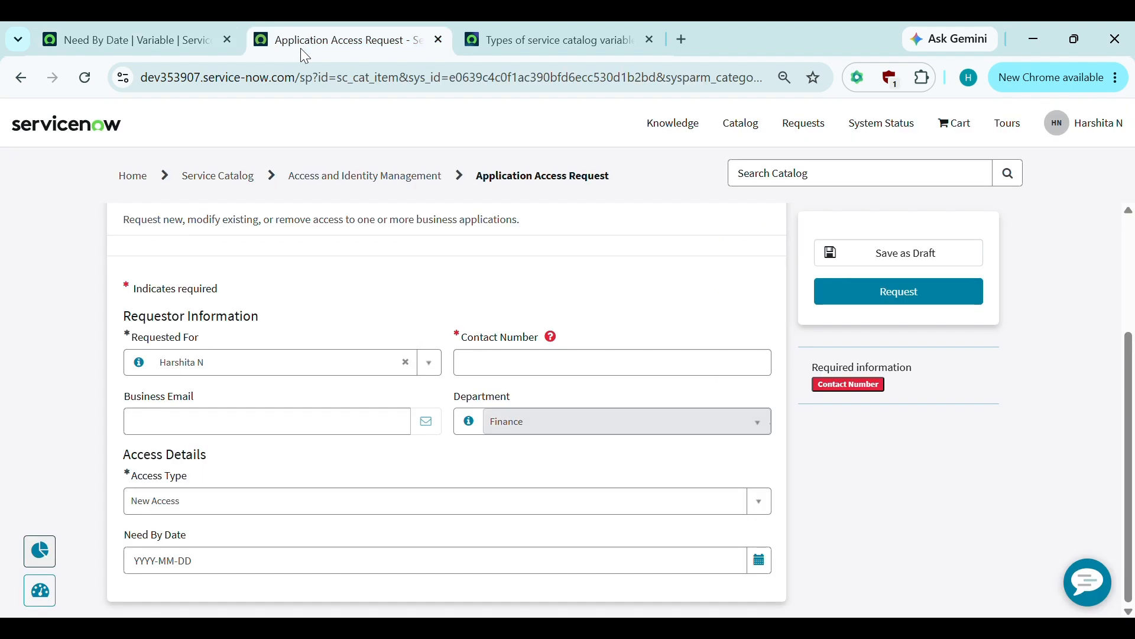
- Reload the portal and verify Need By Date is prefilled with 2026-07-23
left_click(87, 79)
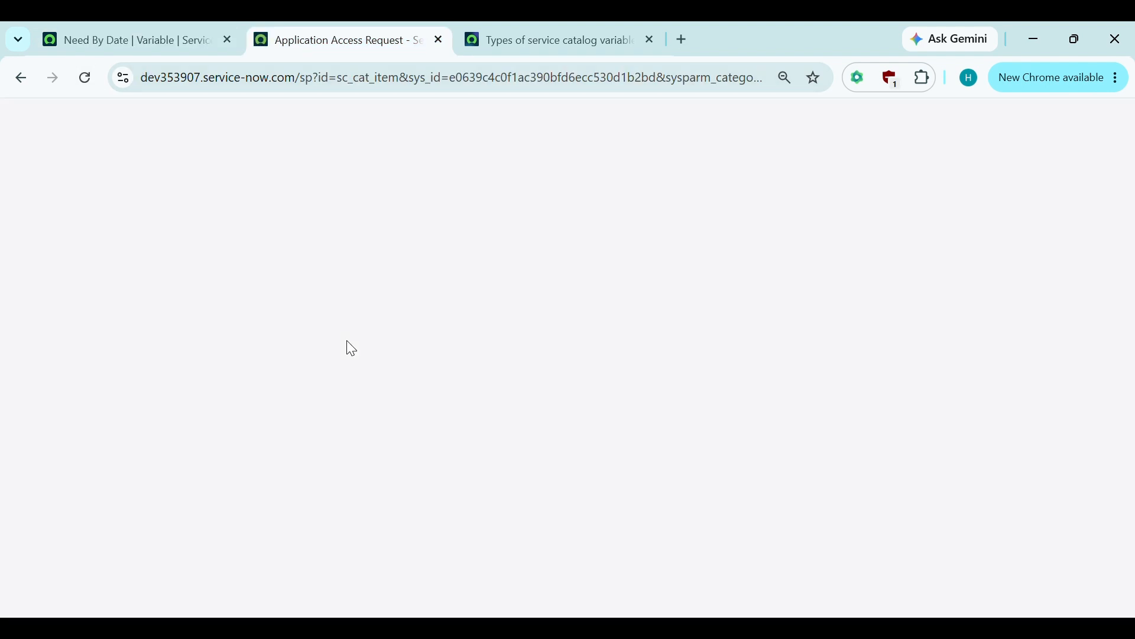
scroll(351, 348, "down", 3)
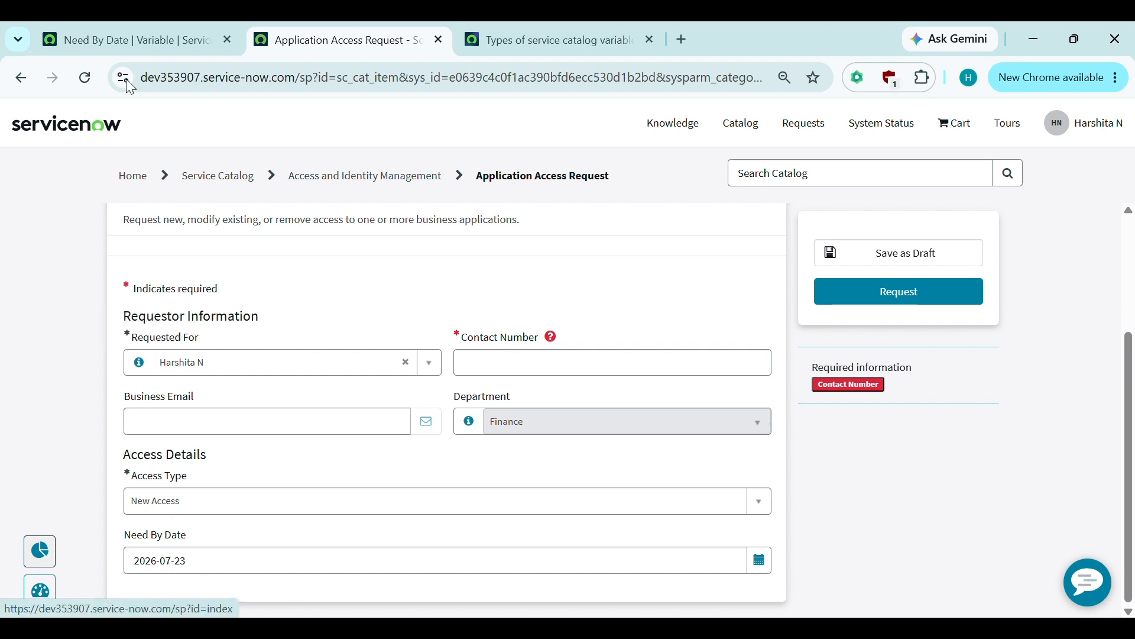
left_click(137, 27)
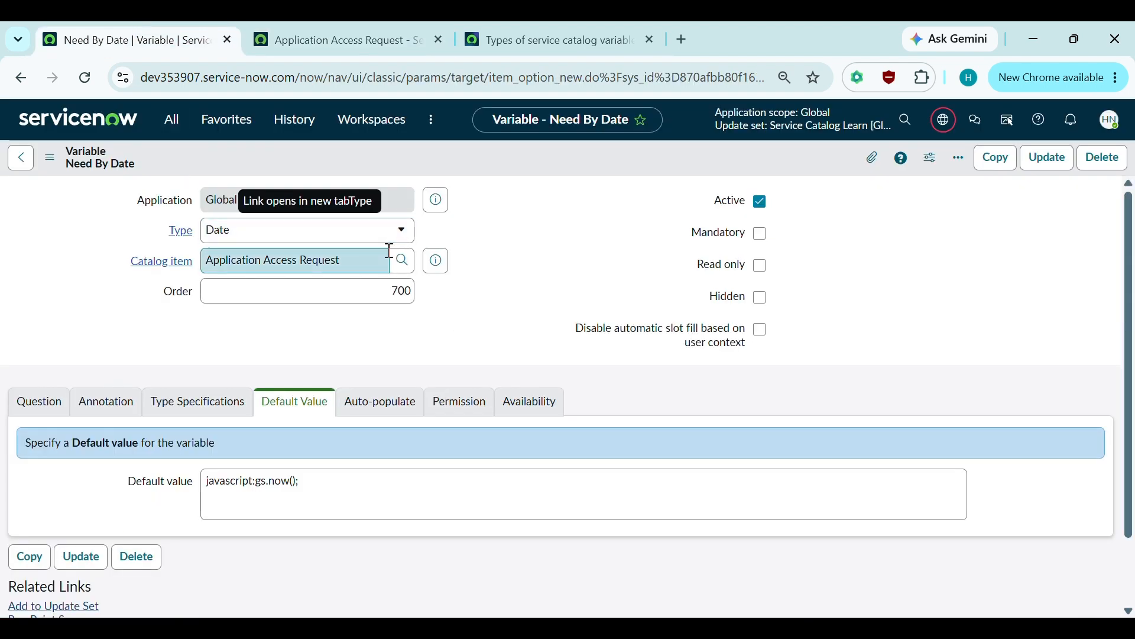
- Open the Application Access Request item and start a new variable from its 10-variable list
left_click(439, 264)
left_click(704, 300)
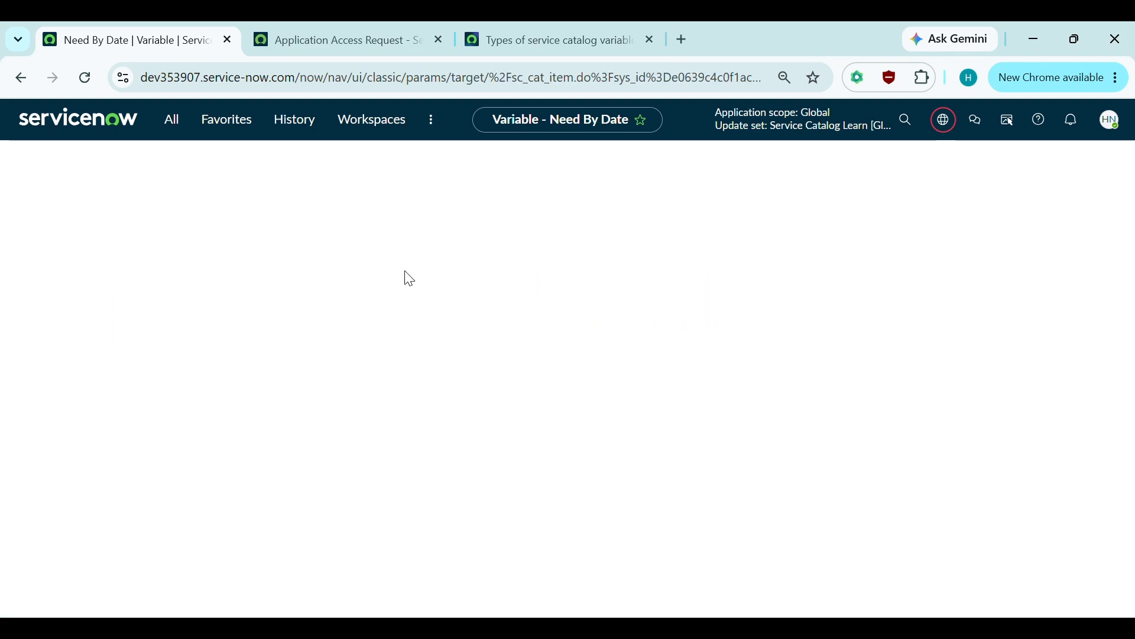
scroll(409, 279, "down", 5)
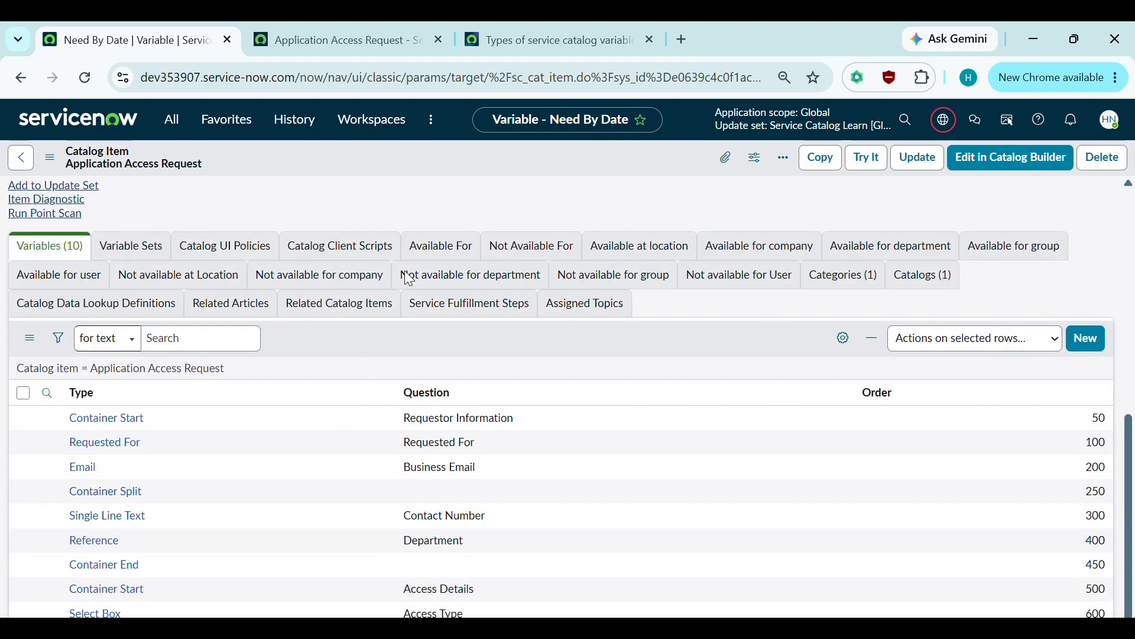
scroll(673, 373, "down", 3)
scroll(675, 375, "down", 1)
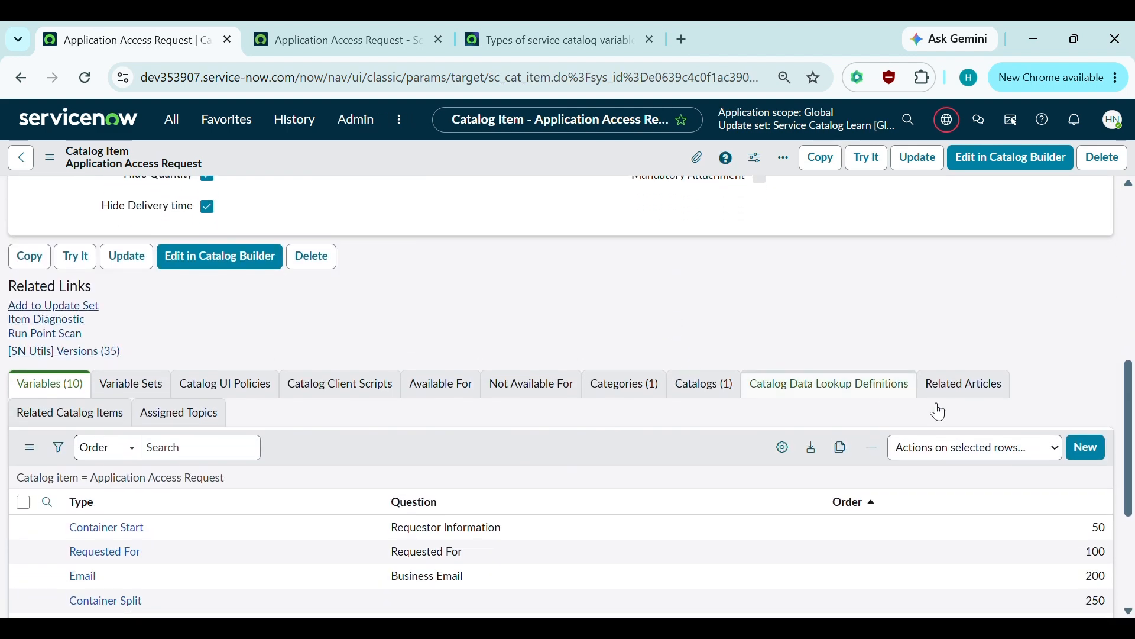
left_click(1090, 454)
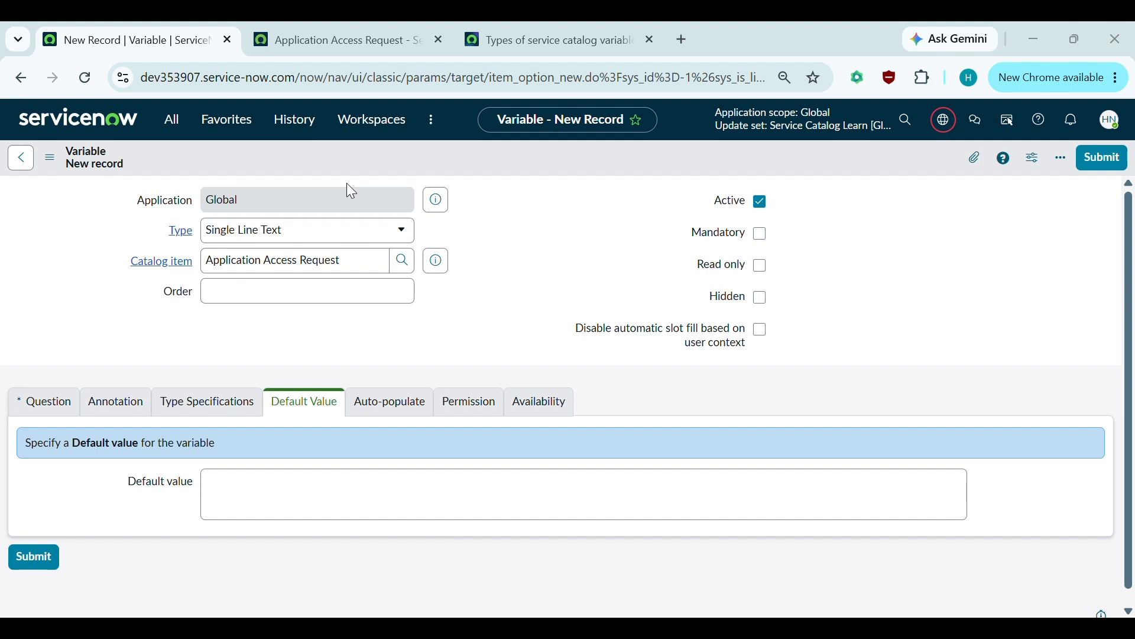
- Add a mandatory Single Line Text variable 'Business Justification' at order 800, then return to the item
left_click(266, 229)
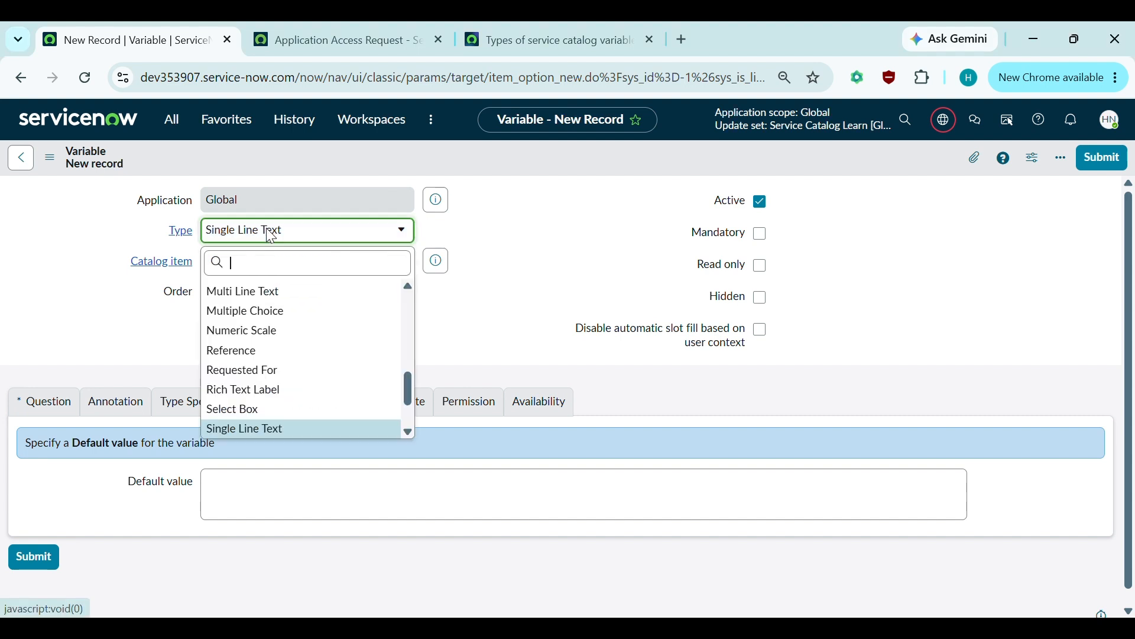
left_click(505, 264)
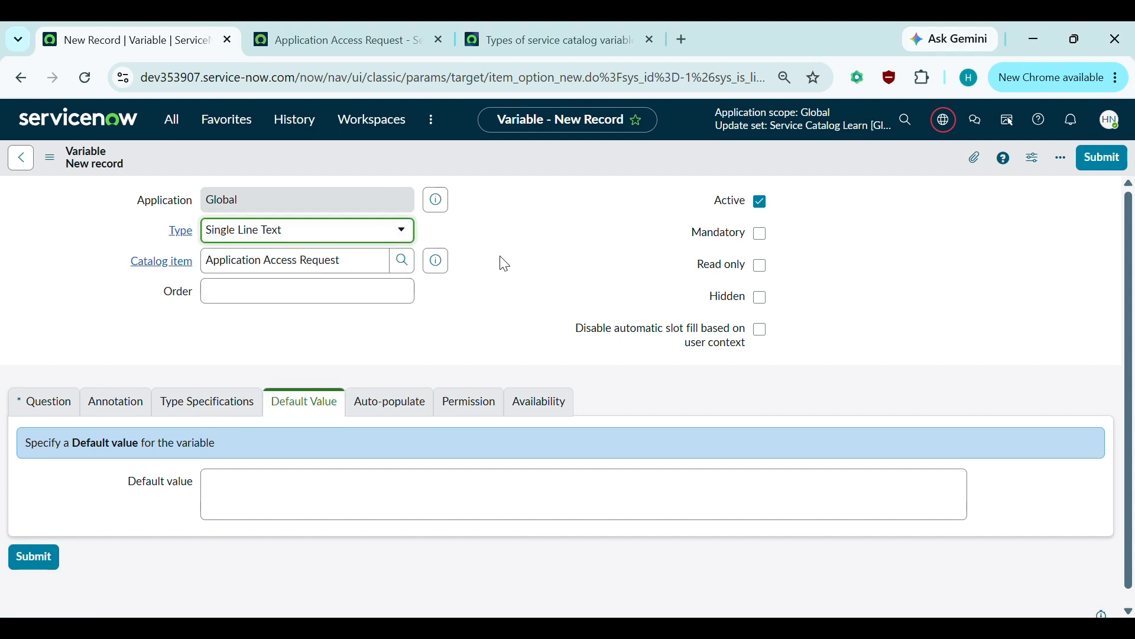
left_click(316, 292)
type("800")
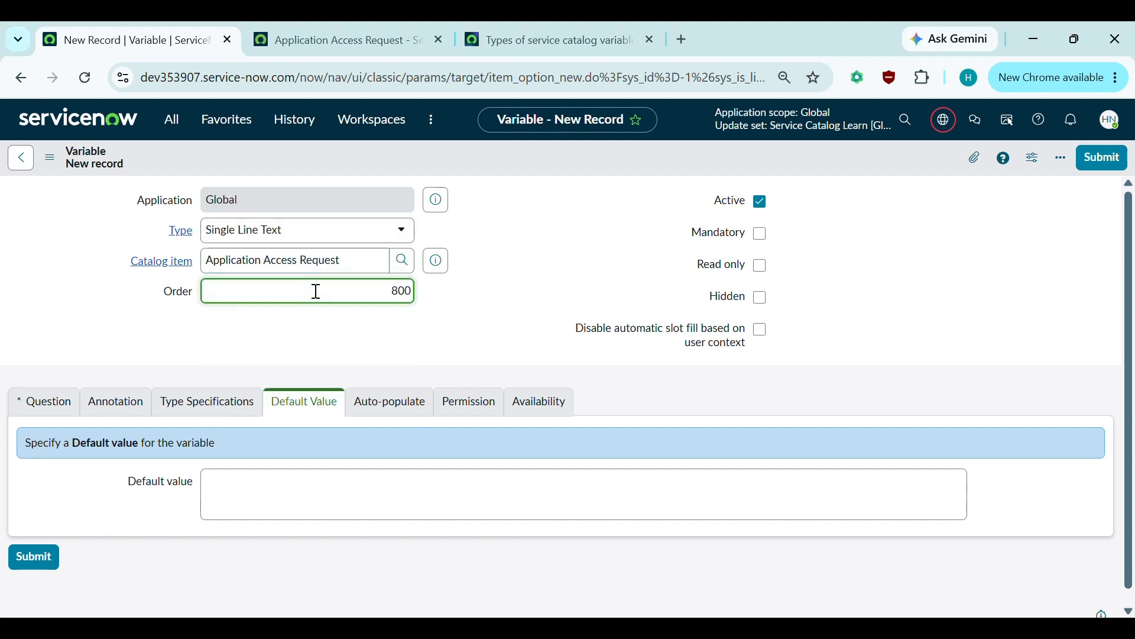
left_click(55, 411)
left_click(242, 486)
type("Business Justi")
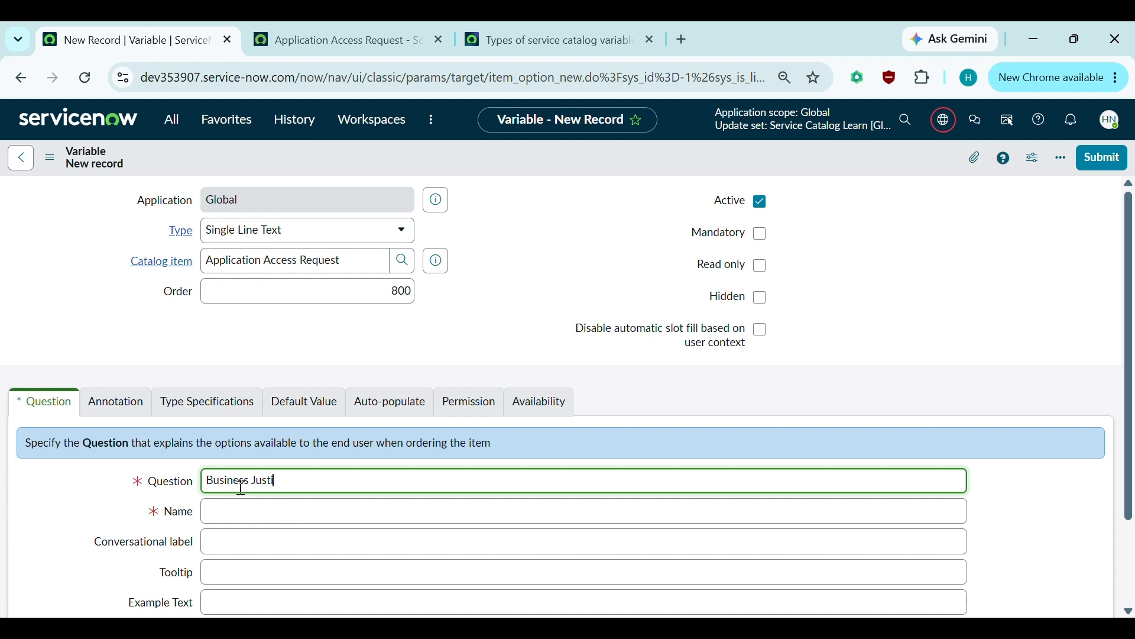
type("fication")
left_click(755, 236)
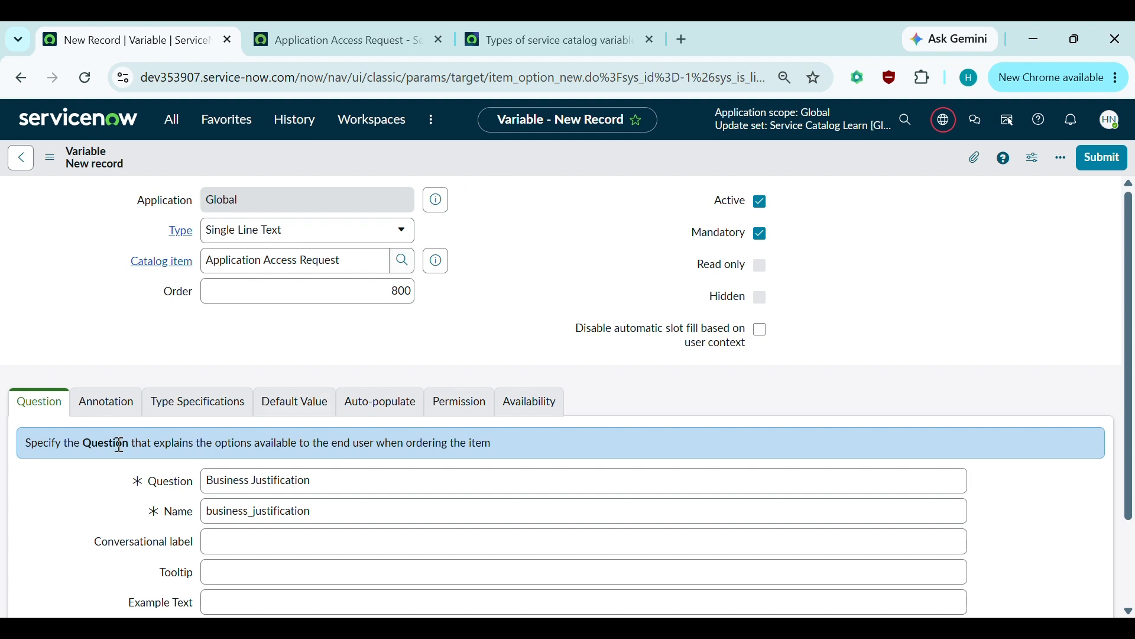
key("ctrl+s")
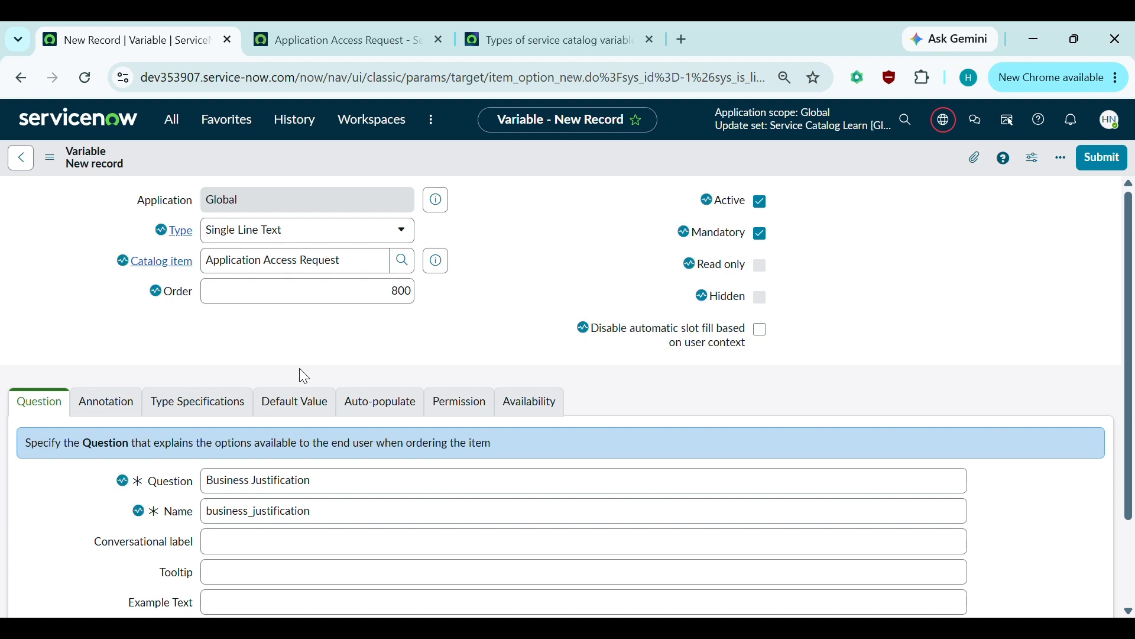
left_click(20, 159)
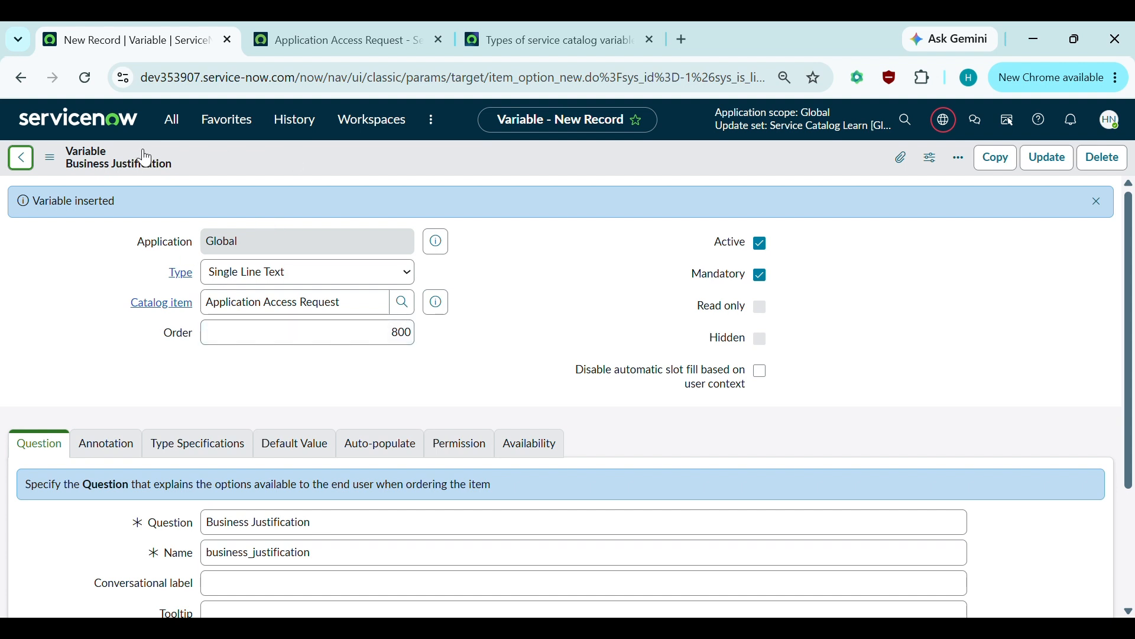
scroll(412, 387, "down", 8)
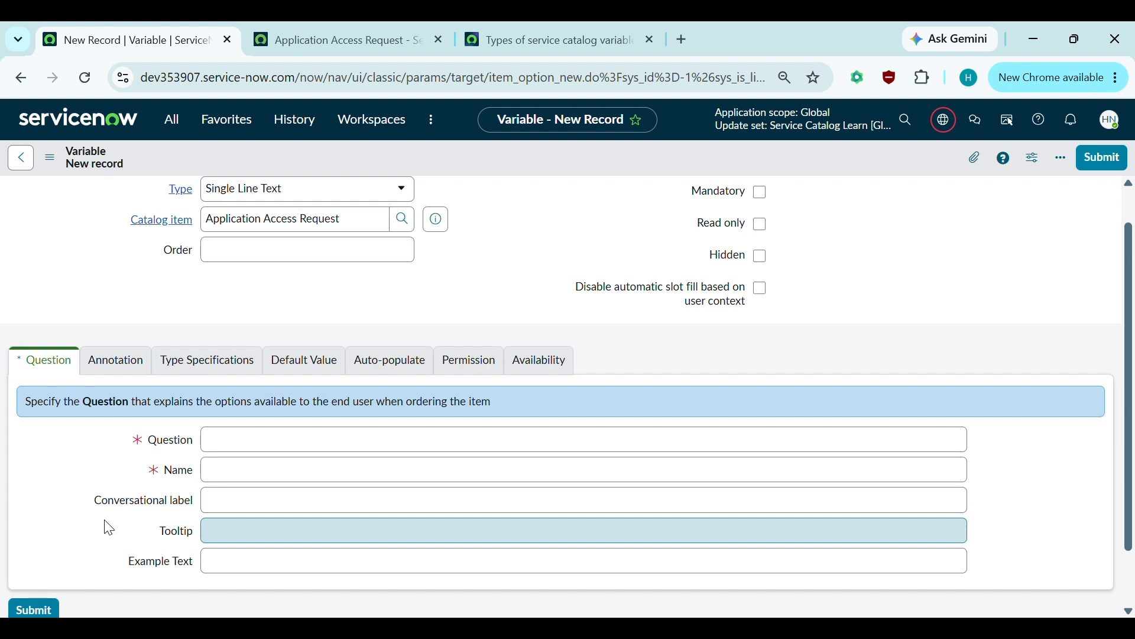
- Make the new variable a Yes / No question 'Emergency Request' at order 900, named emergency_request
scroll(109, 527, "down", 1)
scroll(109, 527, "up", 1)
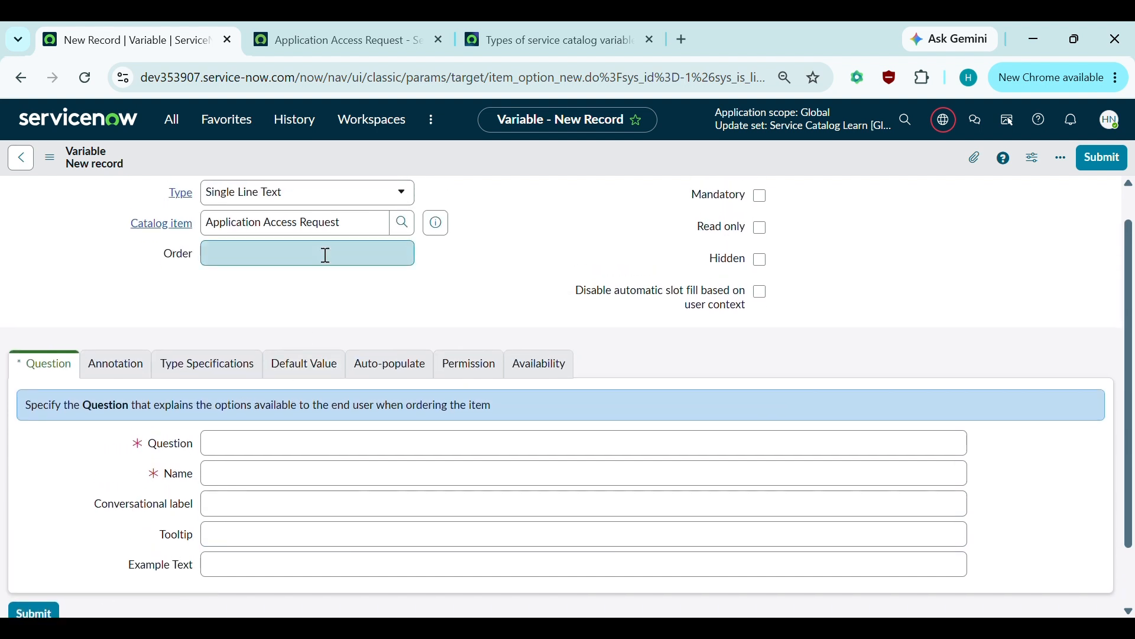
left_click(310, 197)
scroll(300, 393, "down", 3)
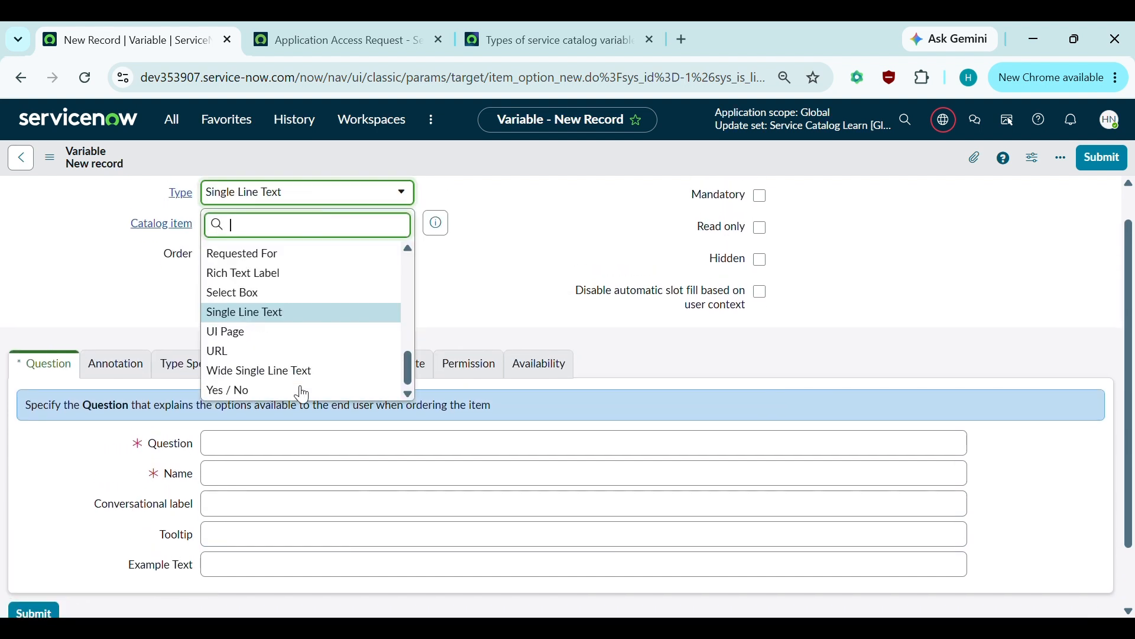
scroll(303, 394, "up", 2)
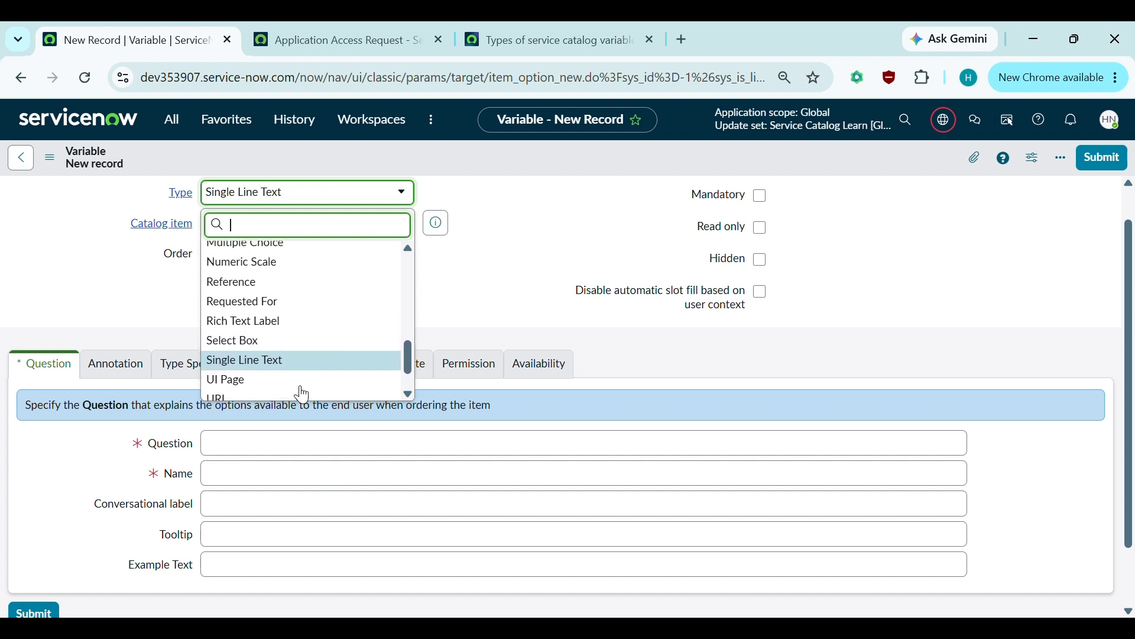
scroll(303, 394, "down", 2)
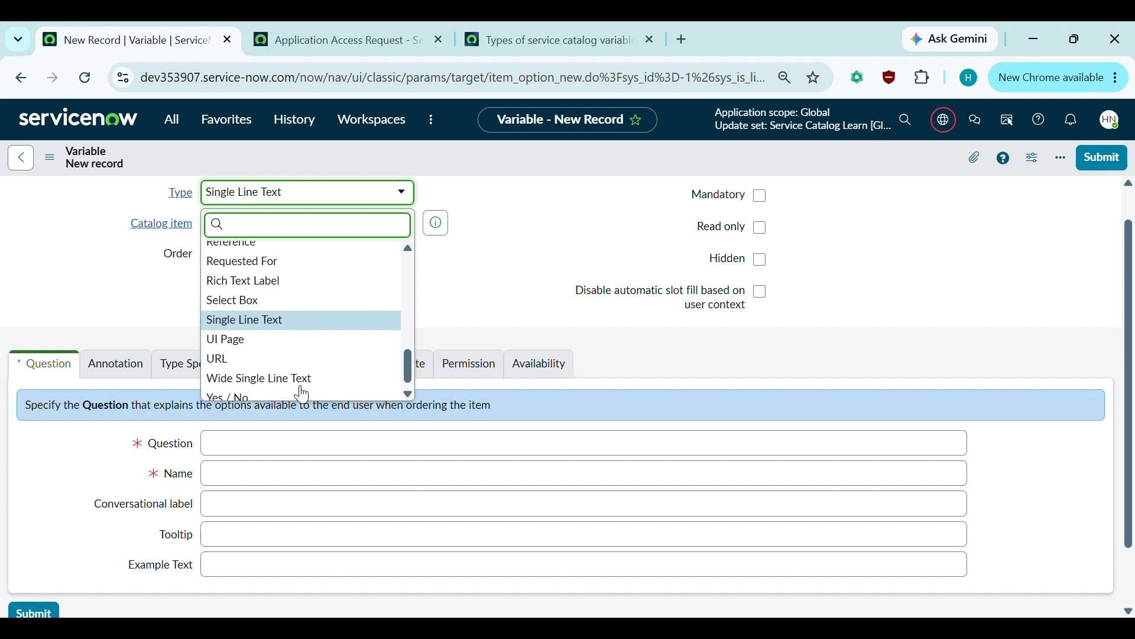
left_click(235, 388)
left_click(308, 257)
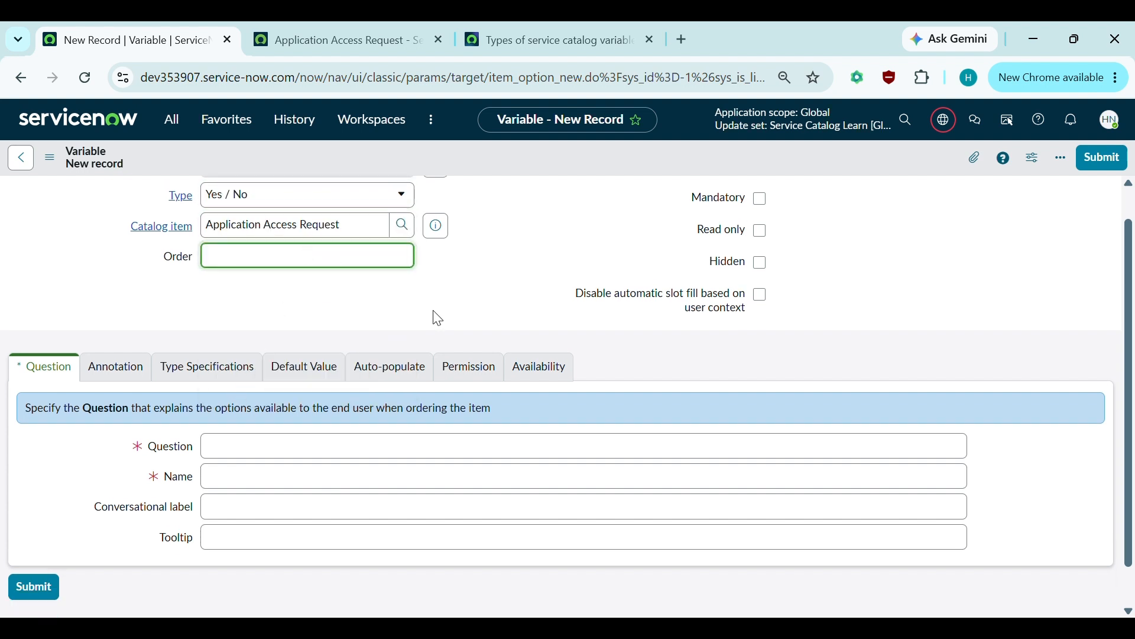
left_click(249, 456)
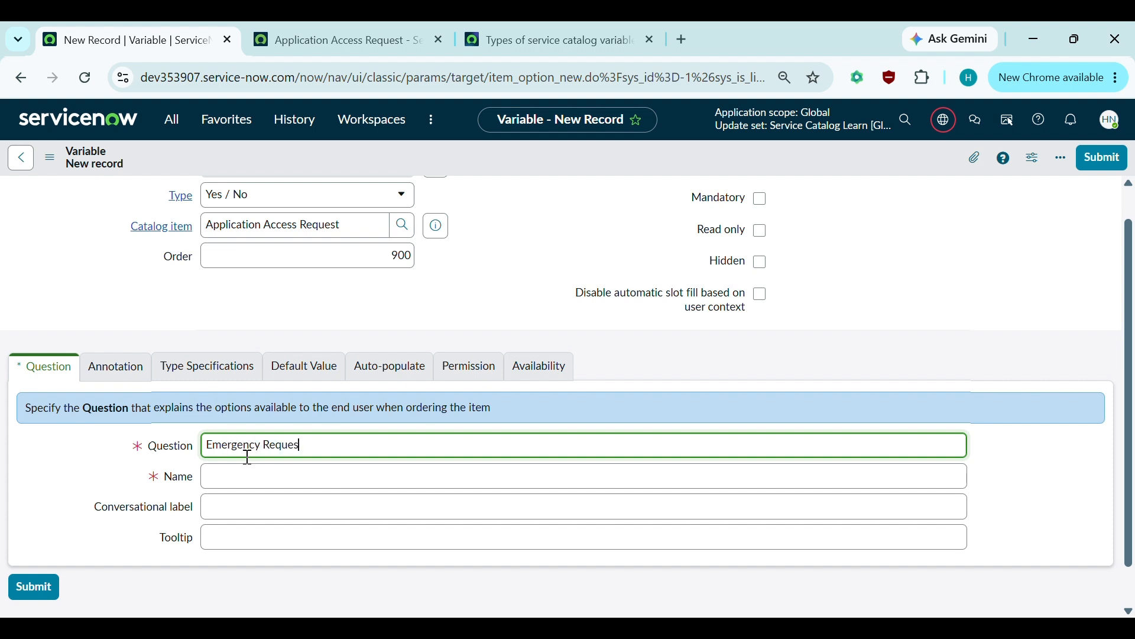
left_click(240, 471)
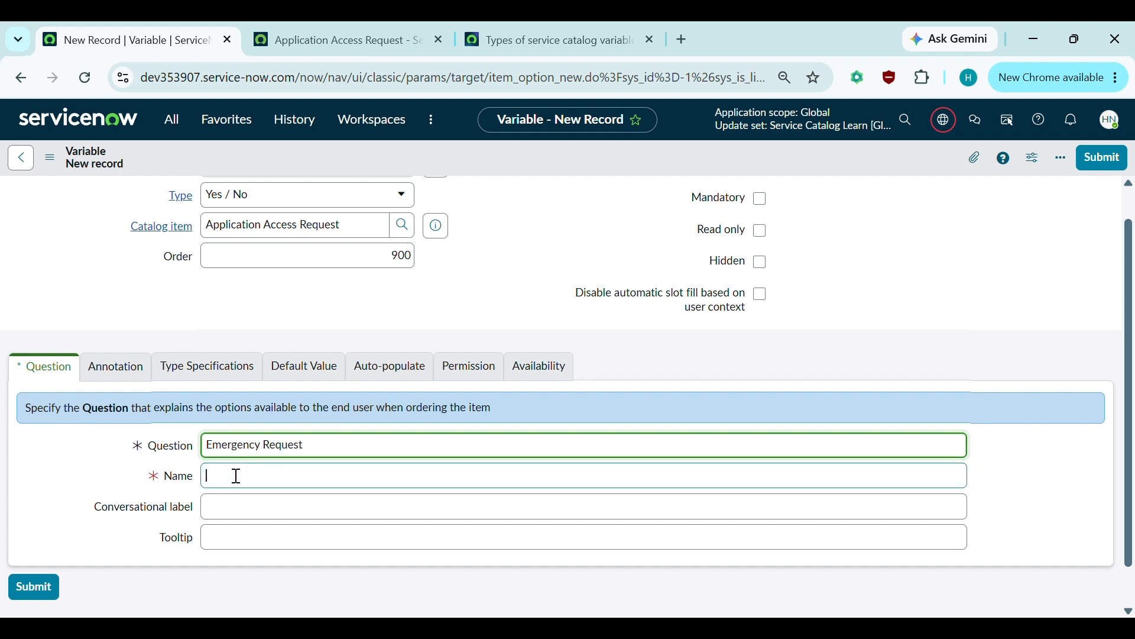
left_click(79, 498)
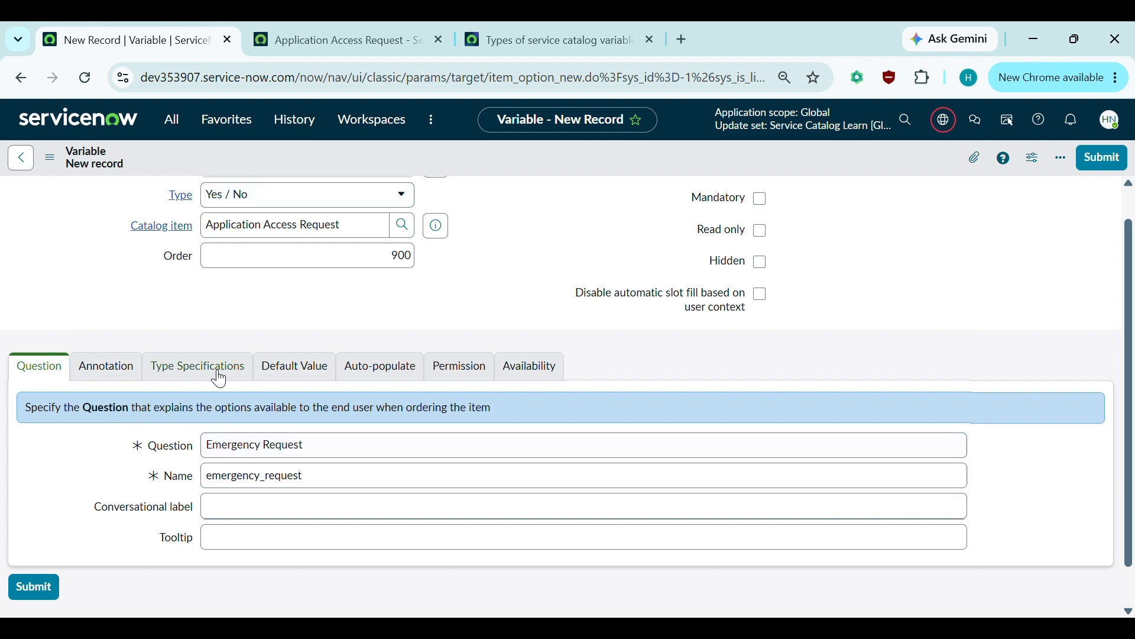
- Review the annotation, type specification and default value settings, then submit the Emergency Request variable
scroll(219, 373, "up", 1)
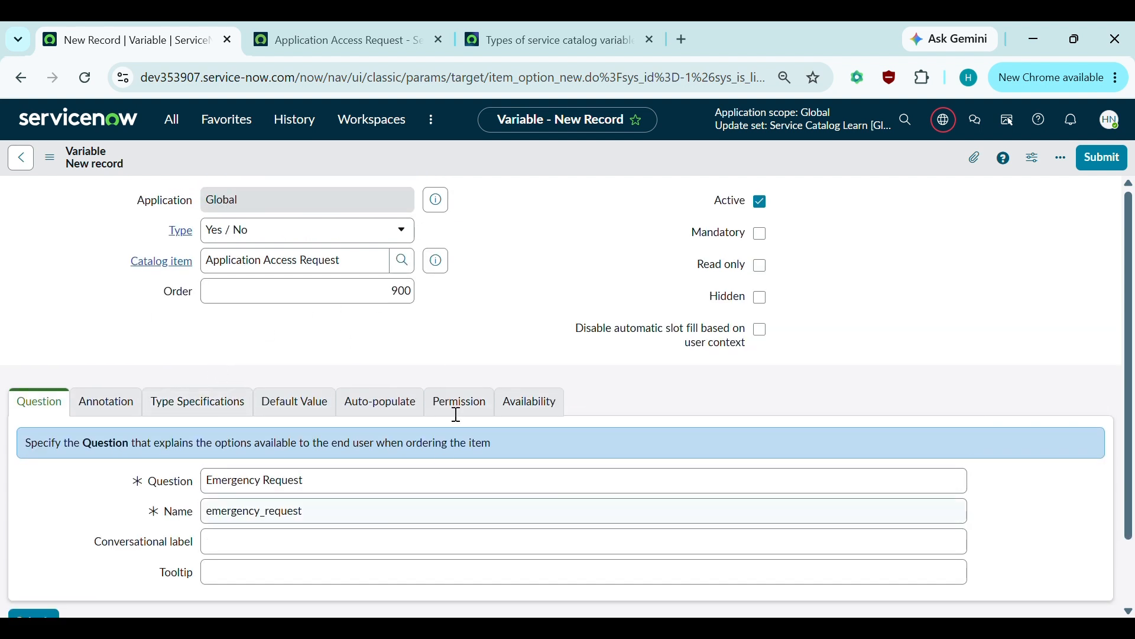
left_click(83, 407)
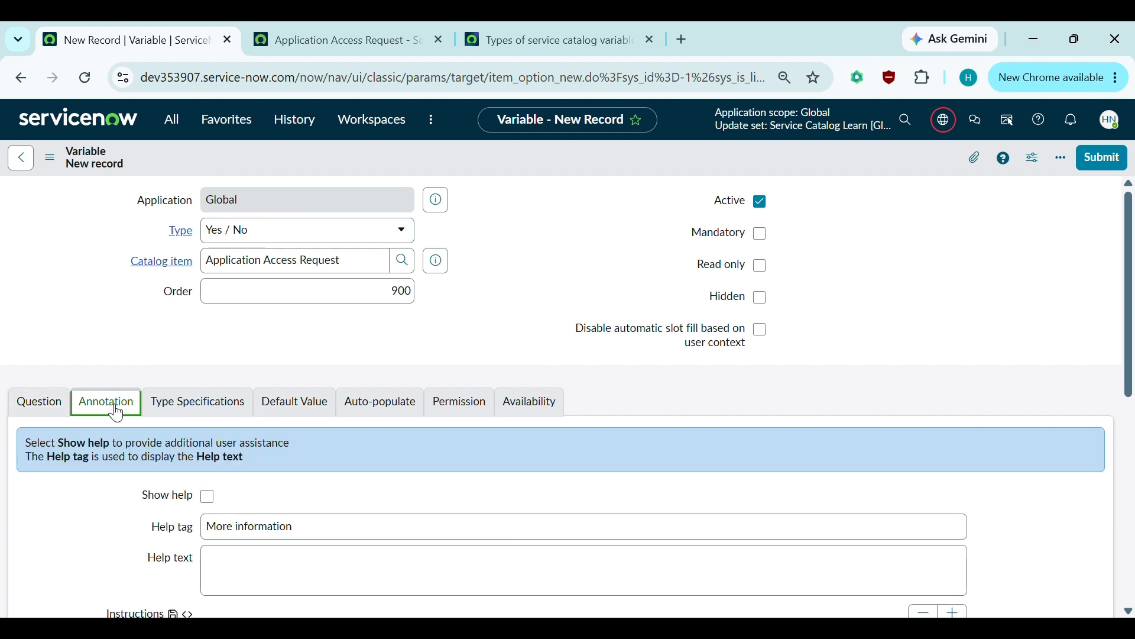
left_click(207, 406)
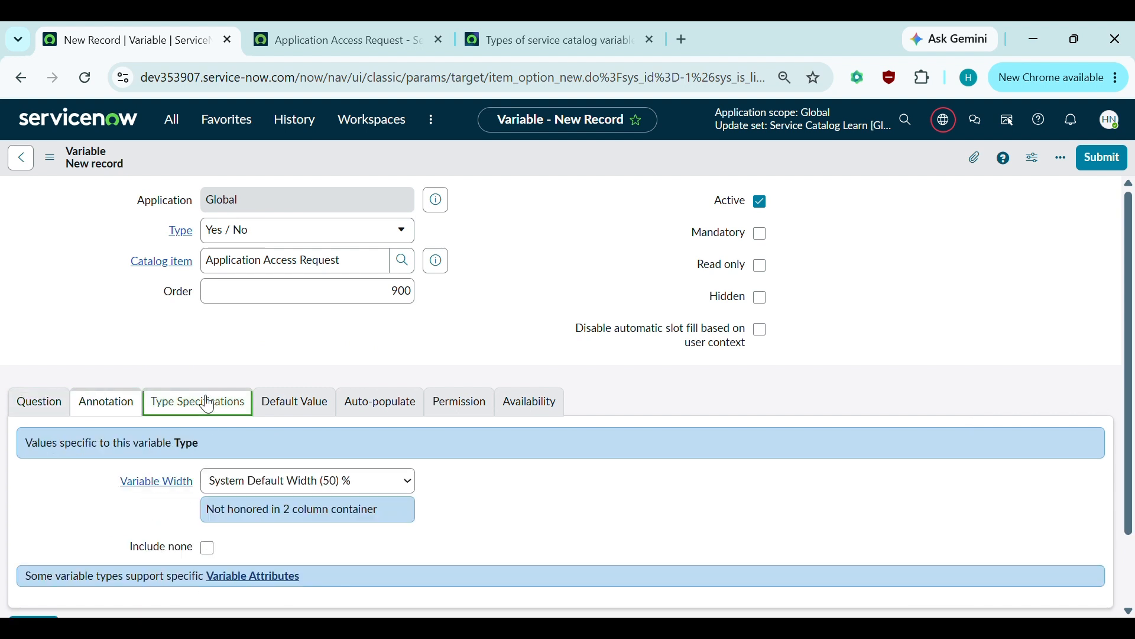
scroll(278, 400, "down", 1)
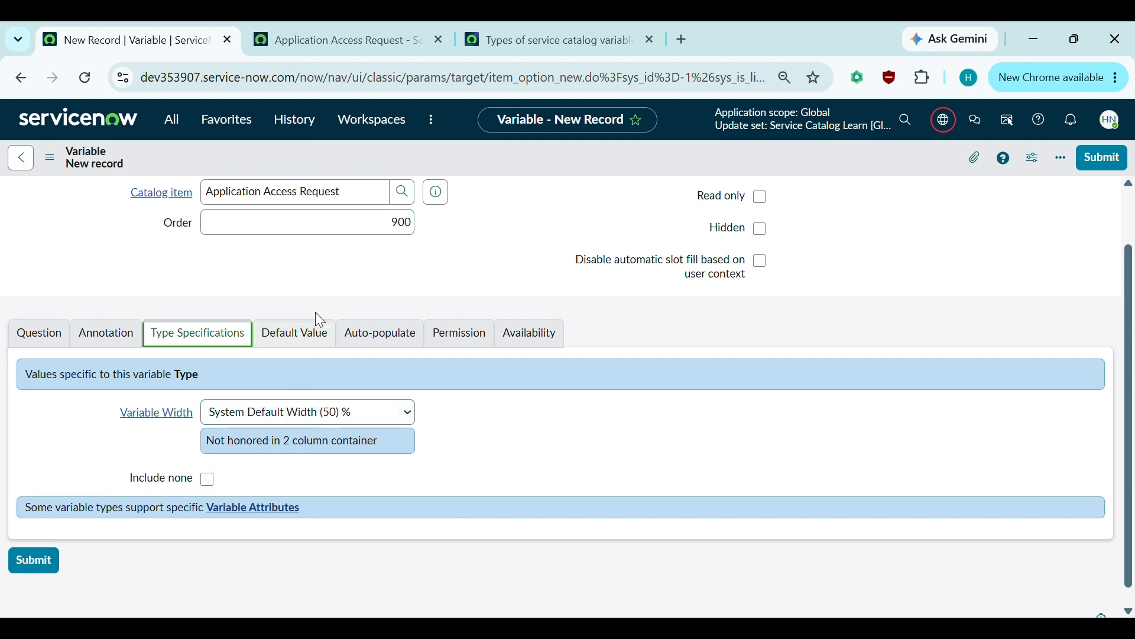
left_click(288, 335)
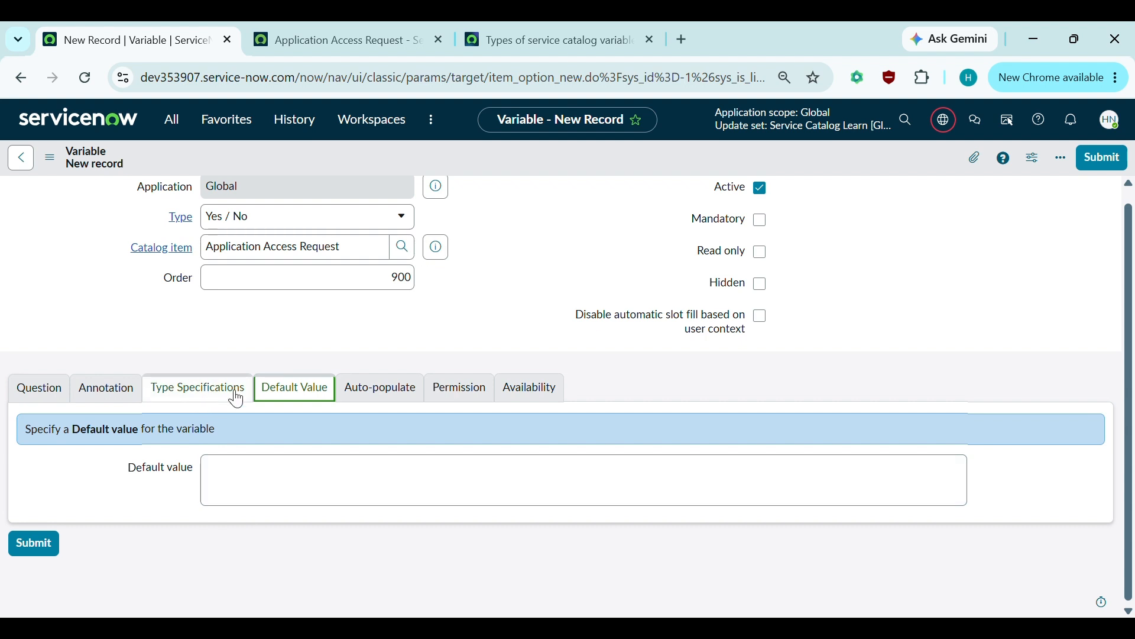
left_click(367, 388)
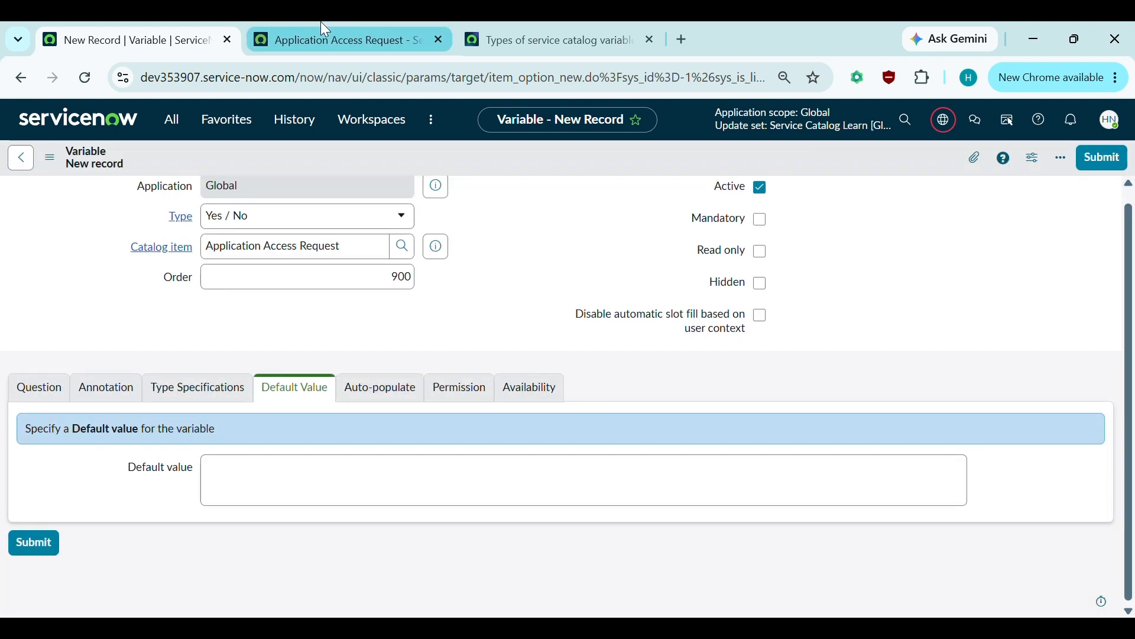
- Reload the portal request form and inspect the Emergency Request choices, leaving it at Yes
left_click(324, 26)
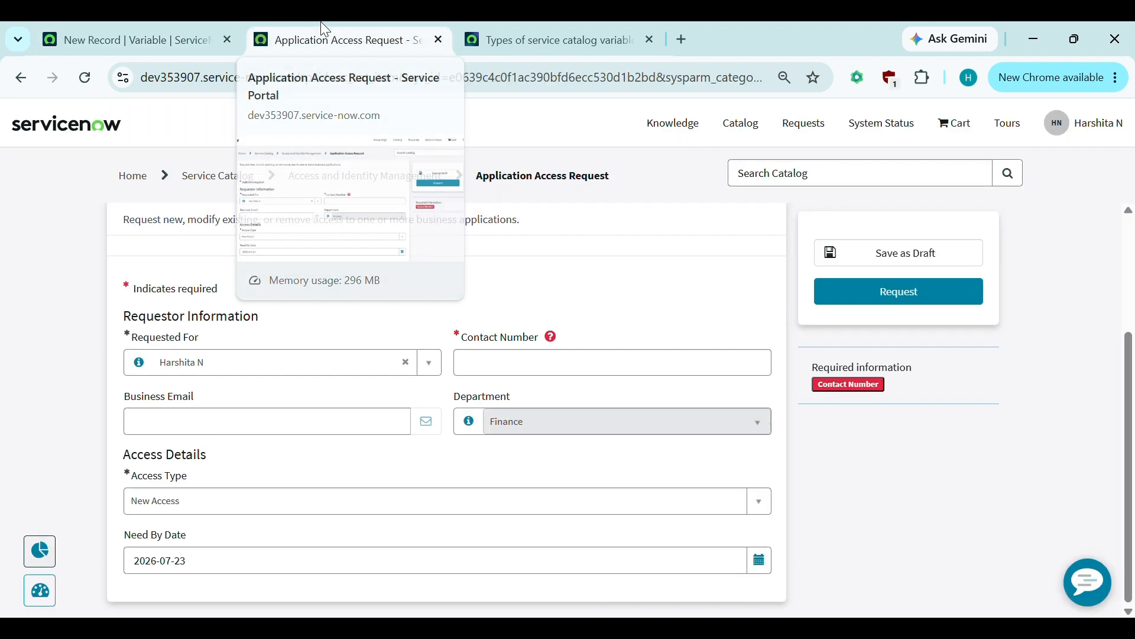
left_click(86, 79)
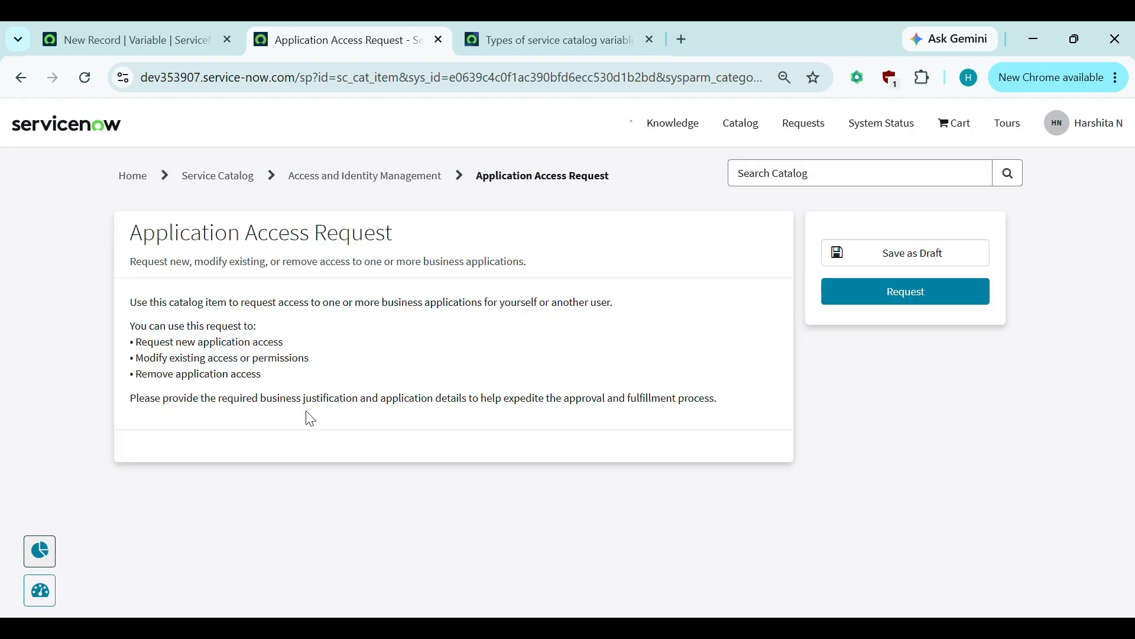
scroll(311, 419, "down", 5)
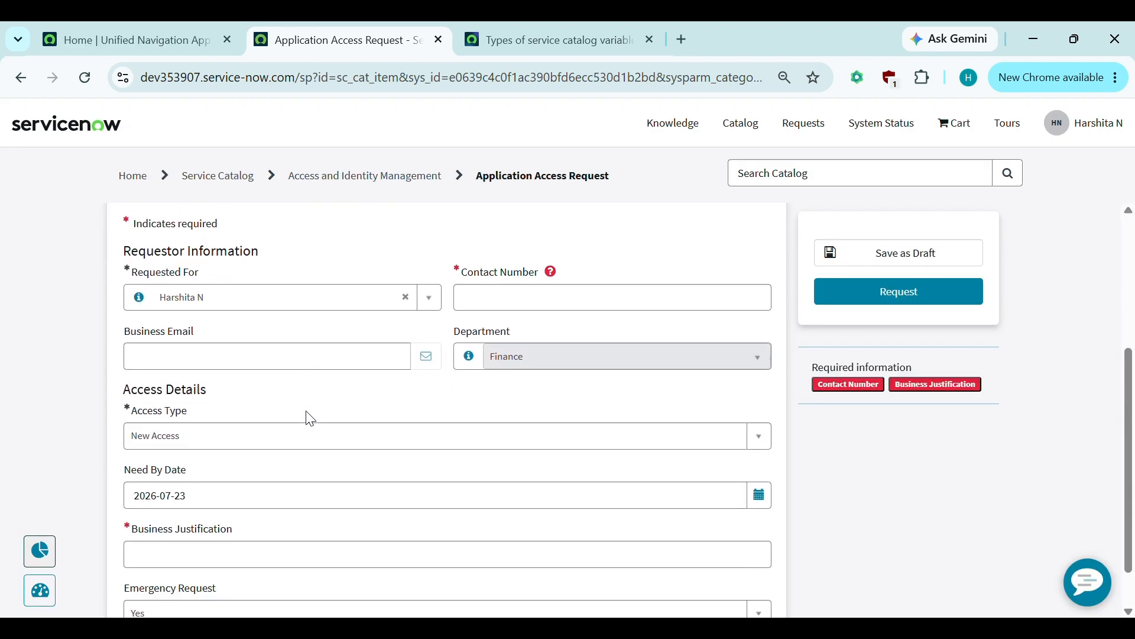
scroll(209, 519, "down", 1)
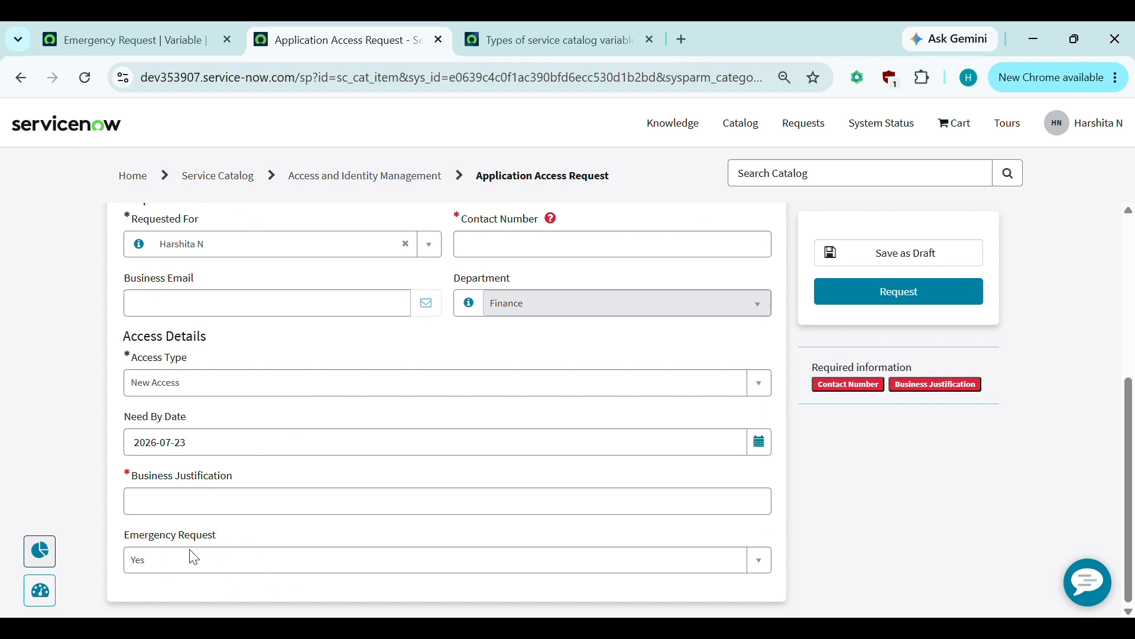
left_click(158, 558)
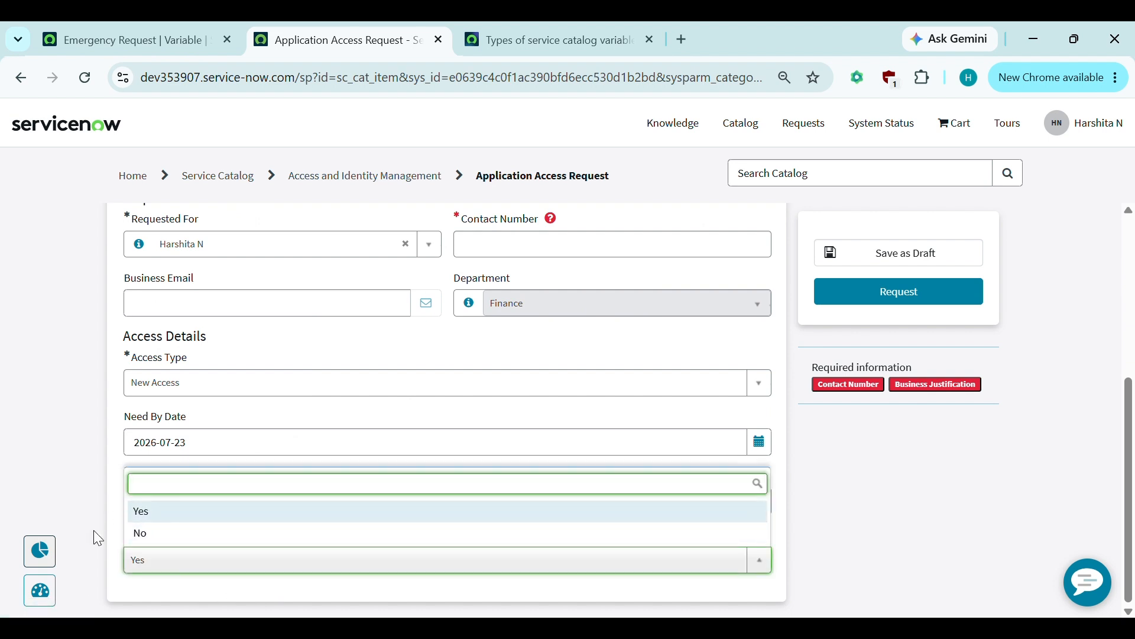
key("Down")
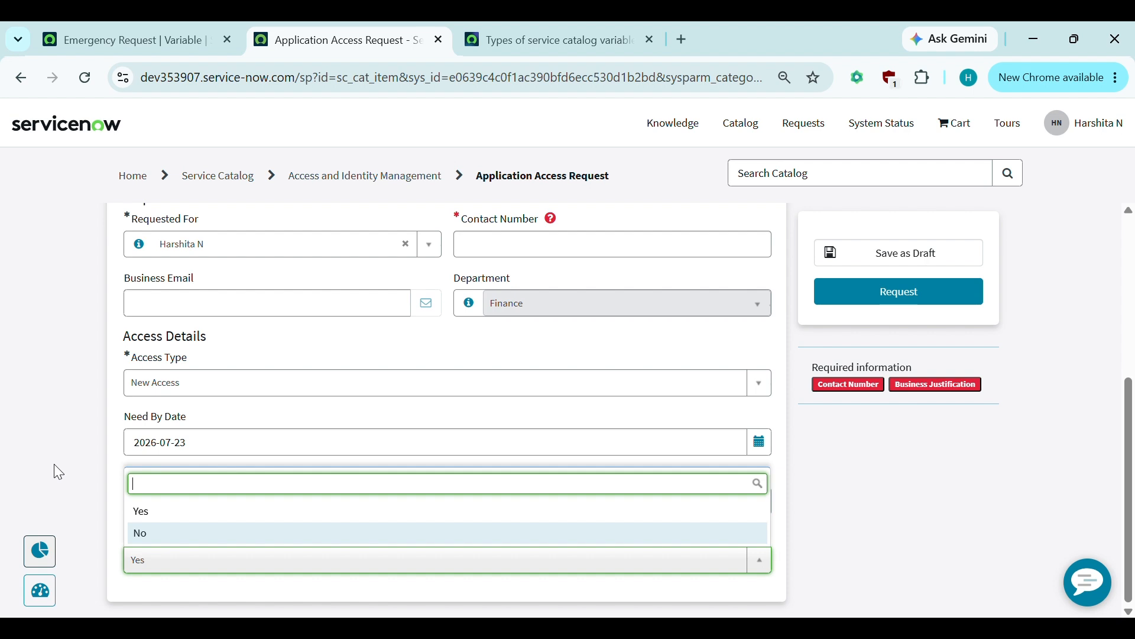
key("Escape")
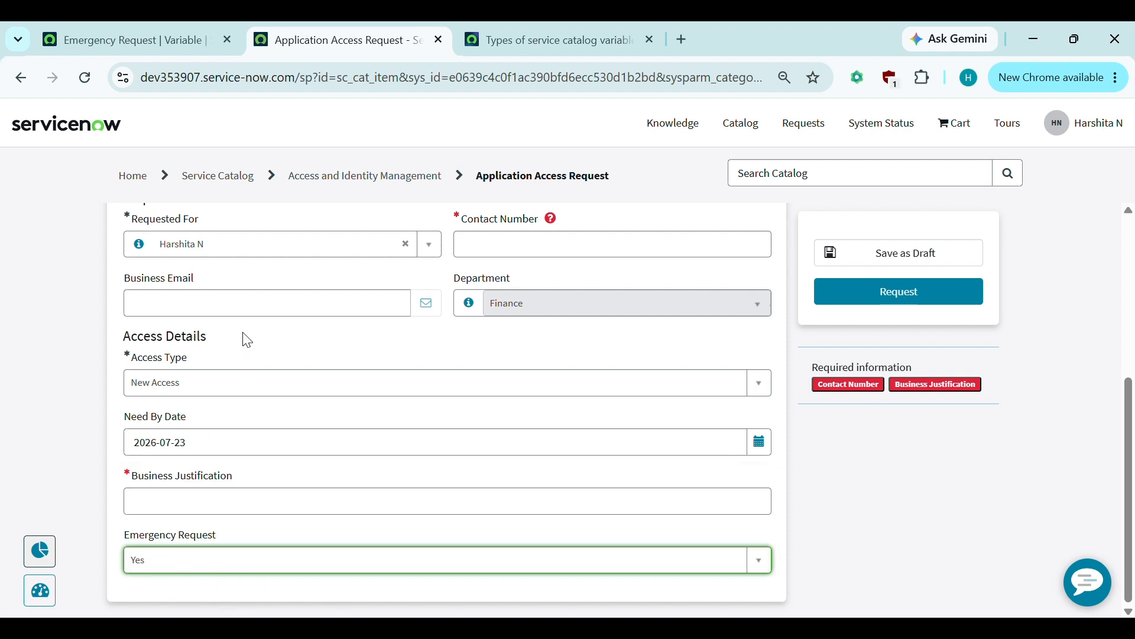
- Set the Emergency Request variable's default value to No and save it
left_click(164, 24)
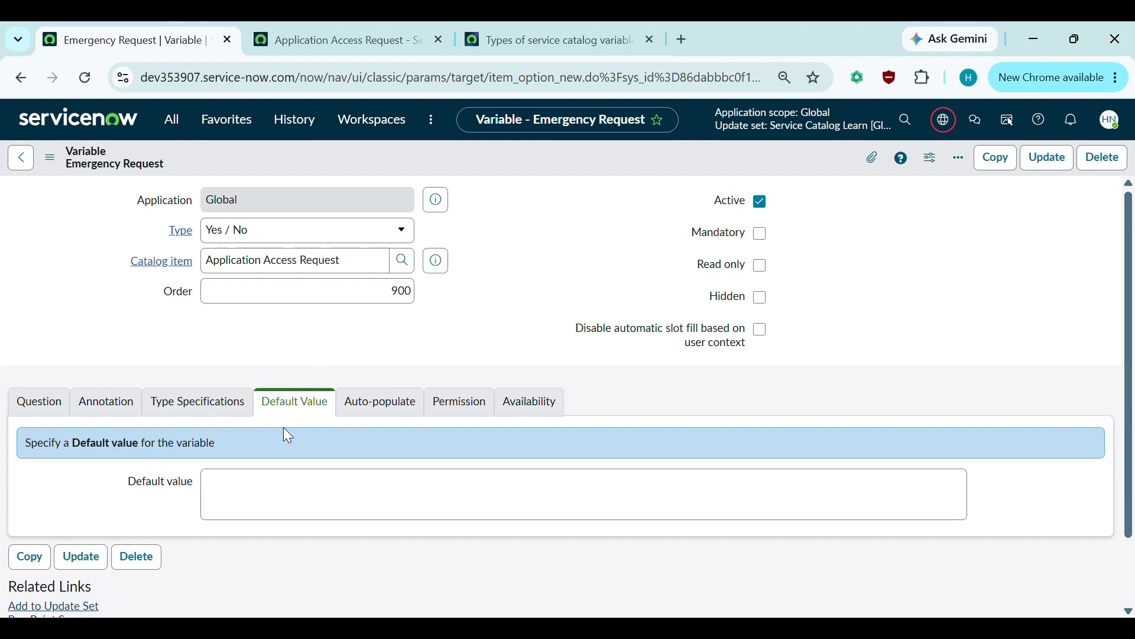
left_click(254, 489)
type("No")
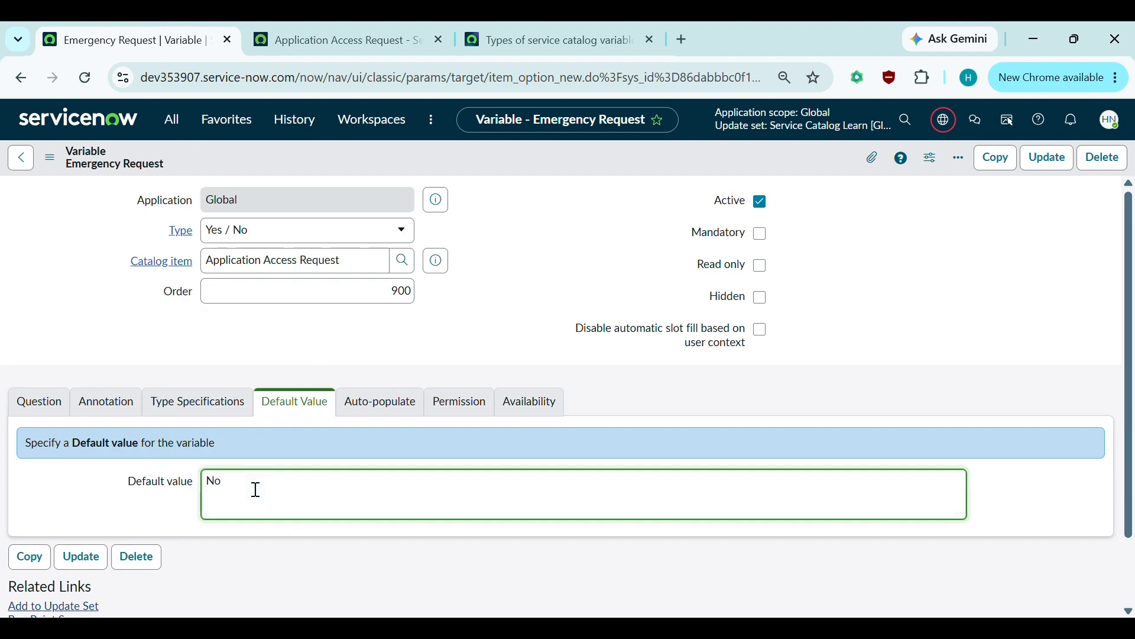
key("ctrl+s")
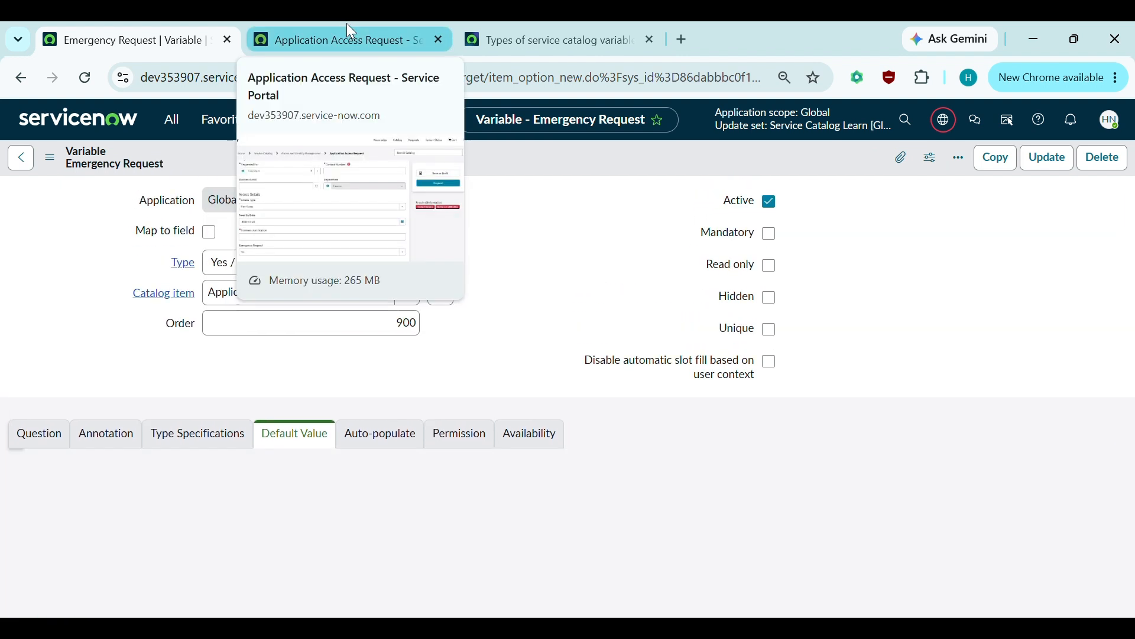
- Reload the portal form and confirm Emergency Request now shows No
left_click(347, 24)
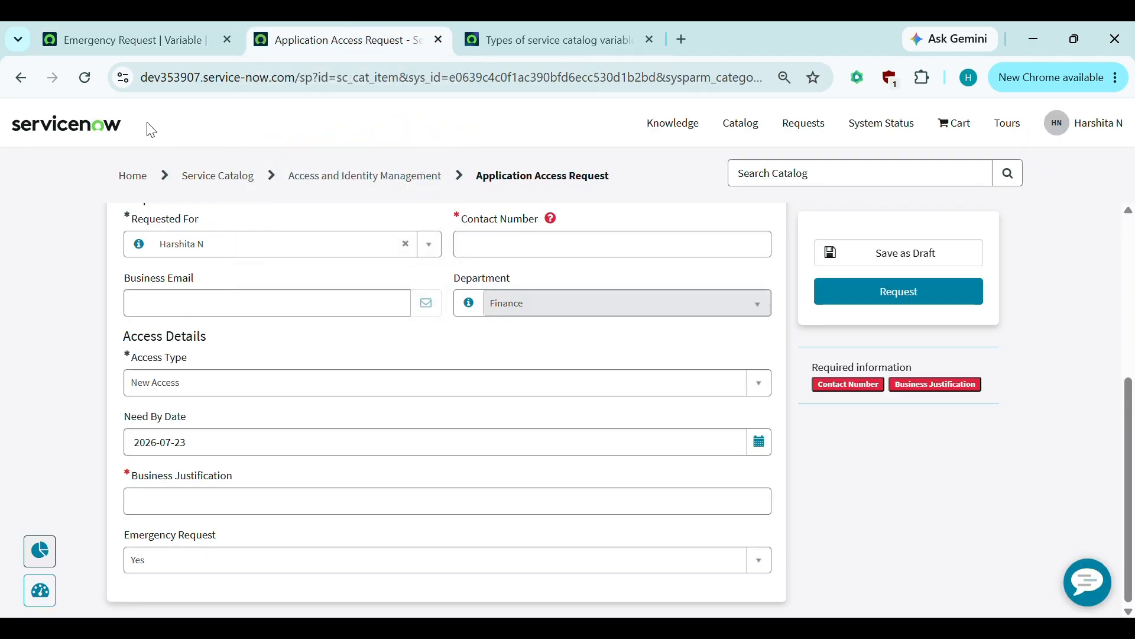
left_click(84, 78)
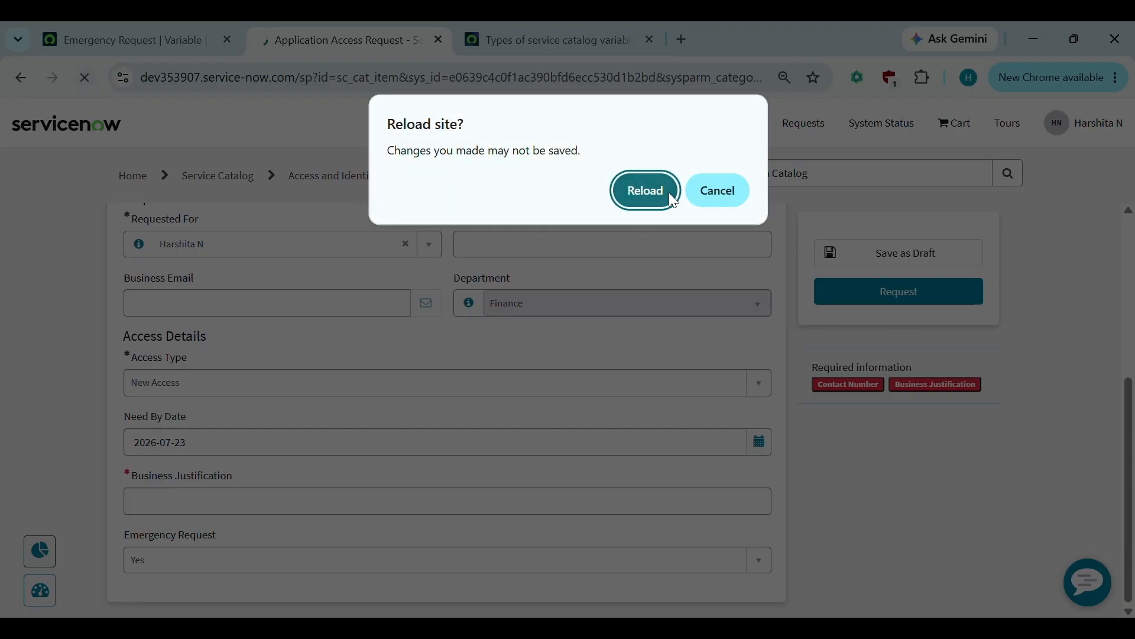
left_click(644, 190)
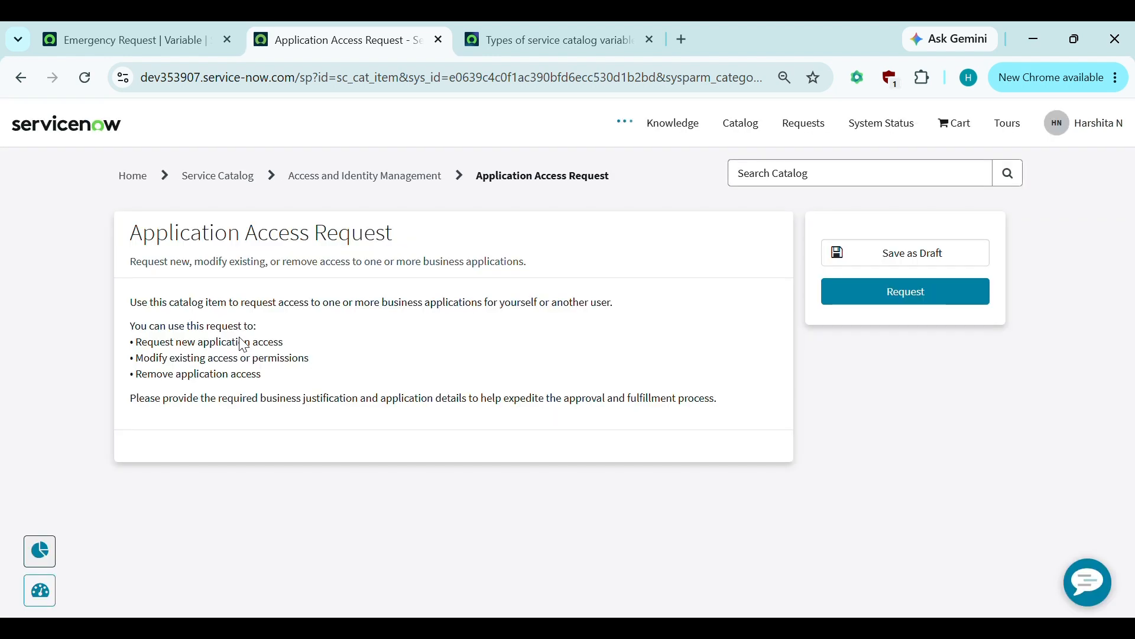
scroll(239, 345, "down", 4)
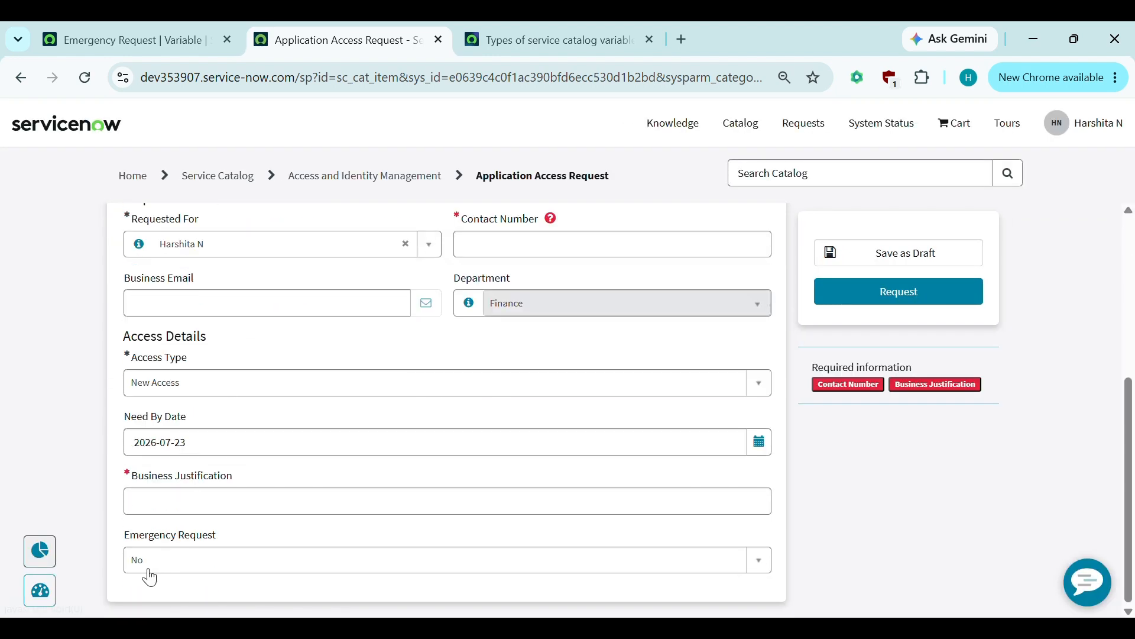
left_click(150, 578)
left_click(148, 567)
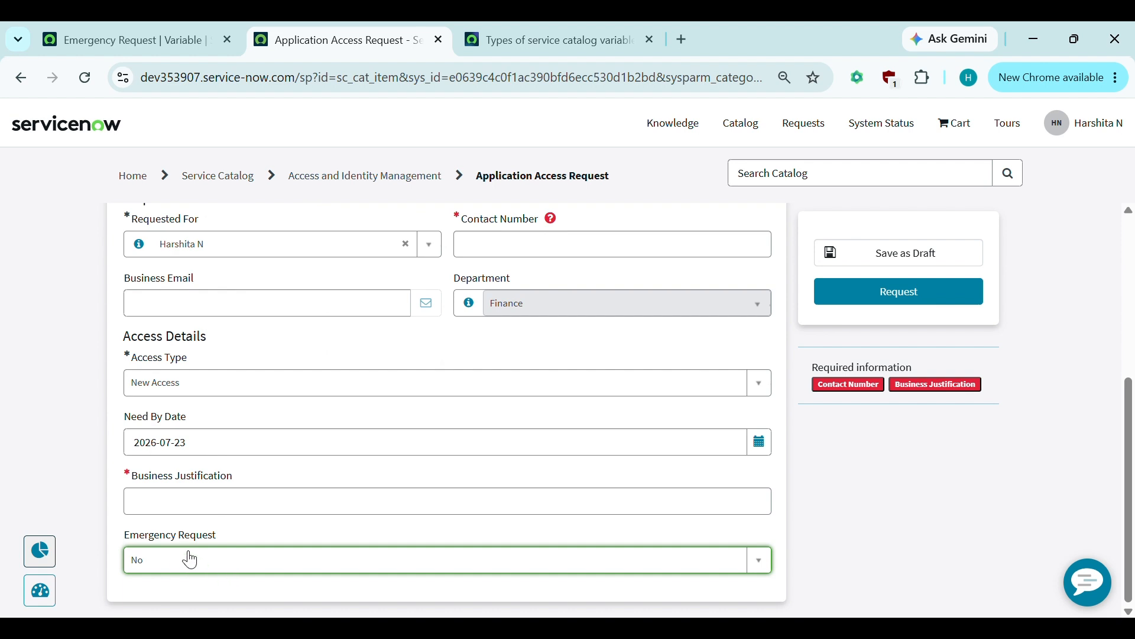
left_click(28, 302)
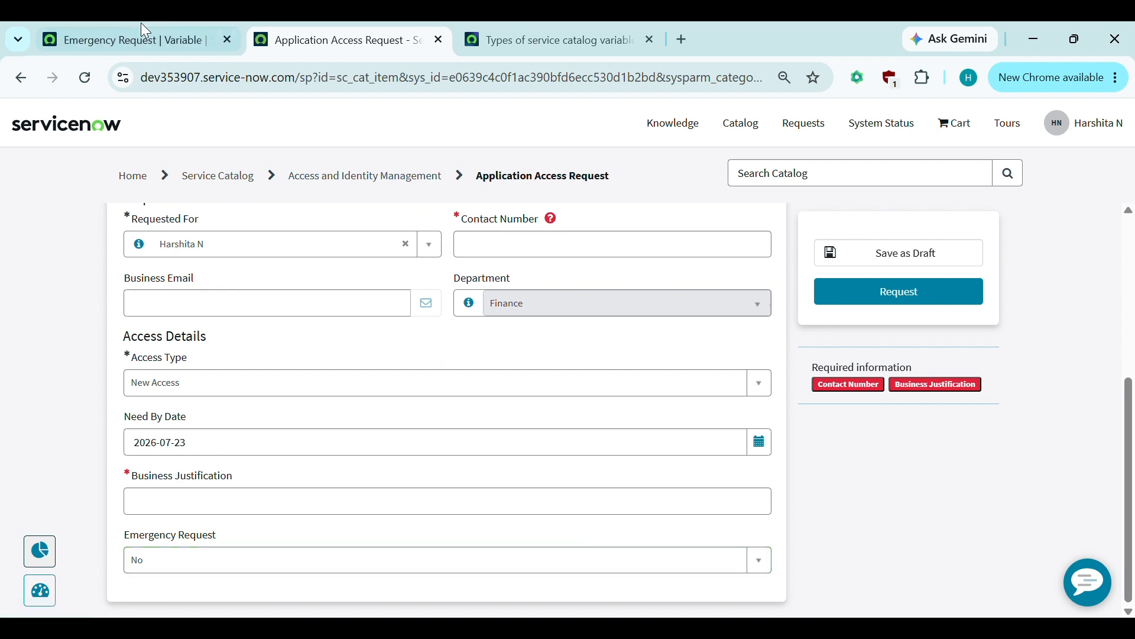
scroll(381, 421, "up", 4)
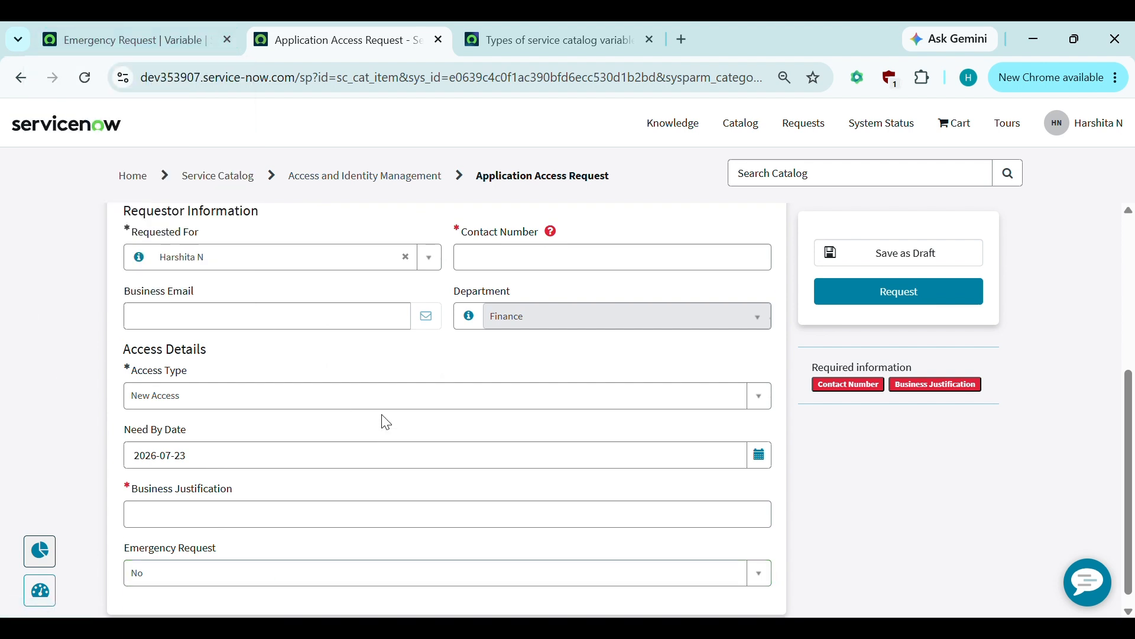
scroll(414, 515, "down", 3)
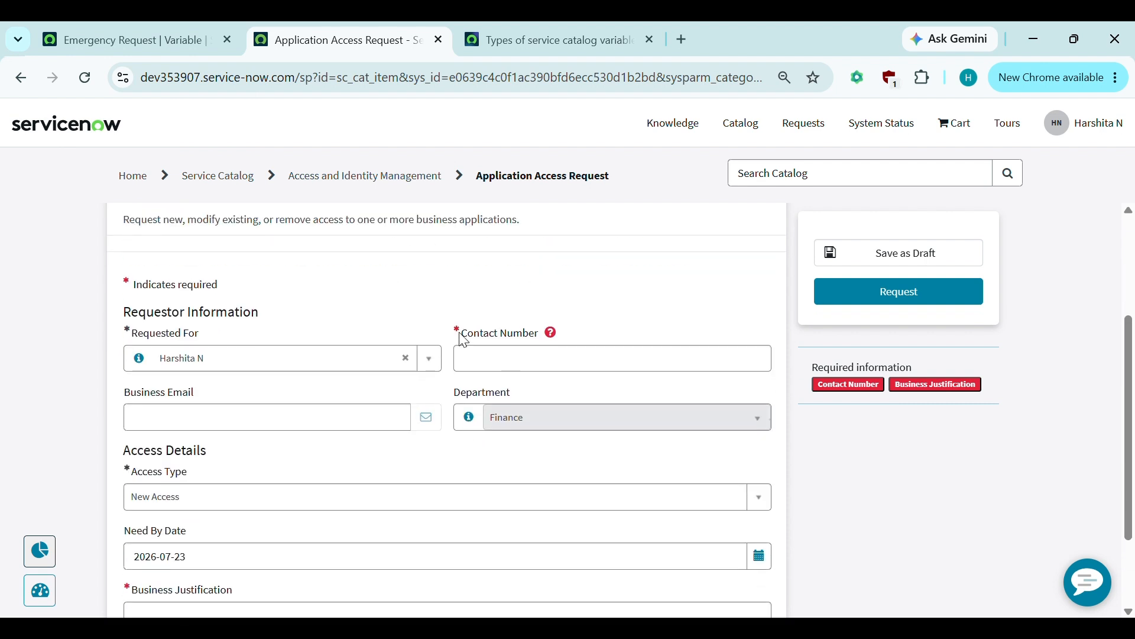
scroll(450, 491, "down", 2)
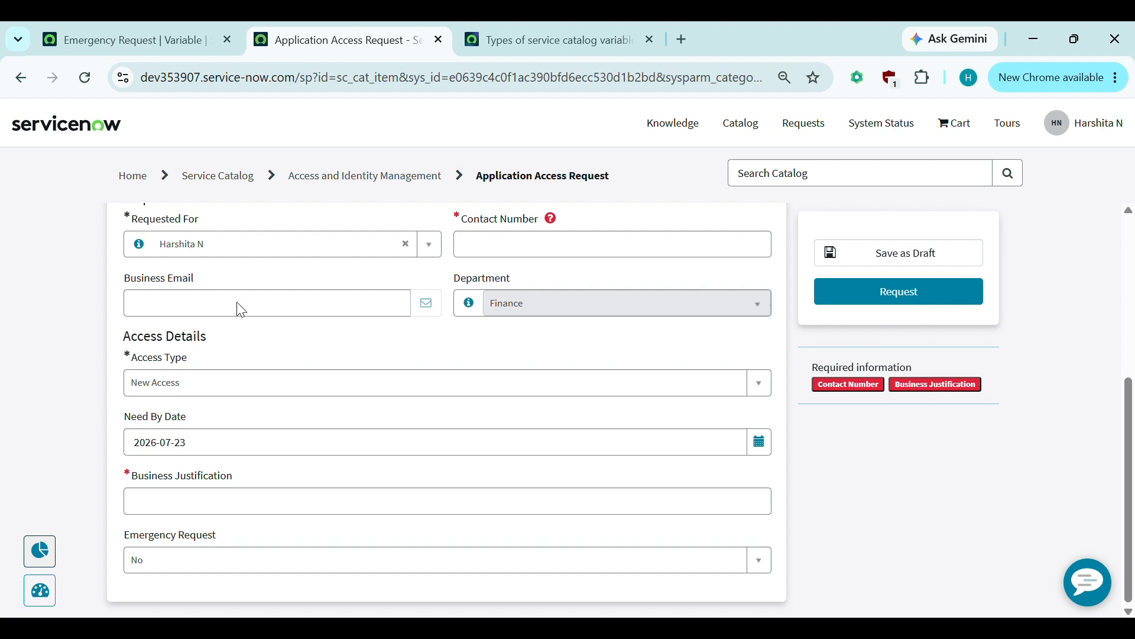
- Create a Container End variable at order 950 for Application Access Request and save it
left_click(157, 35)
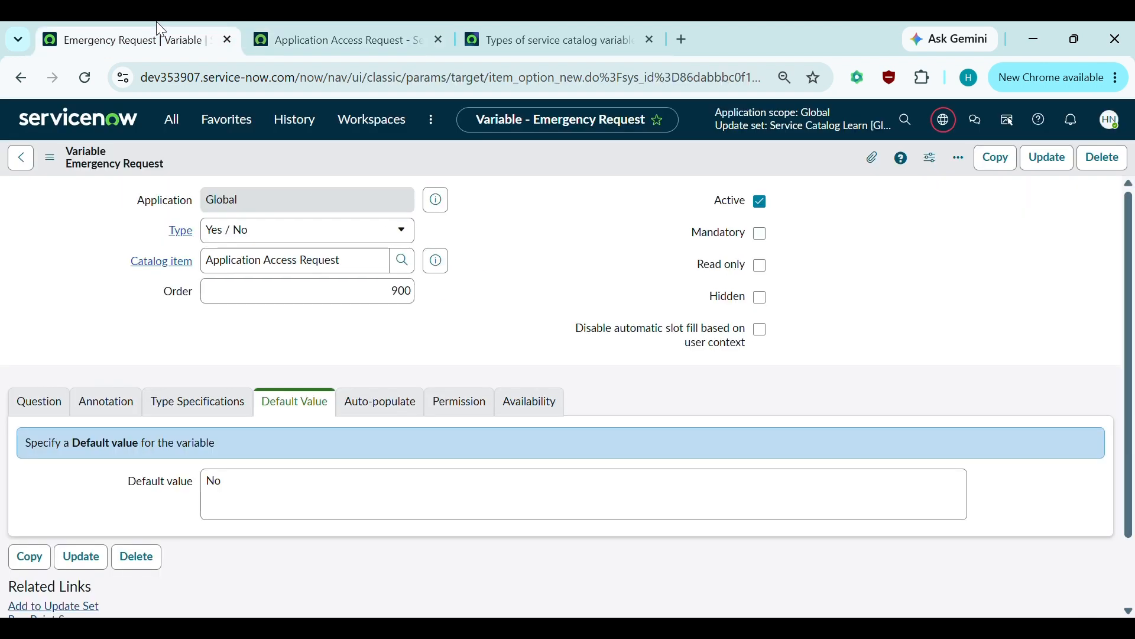
scroll(364, 485, "down", 2)
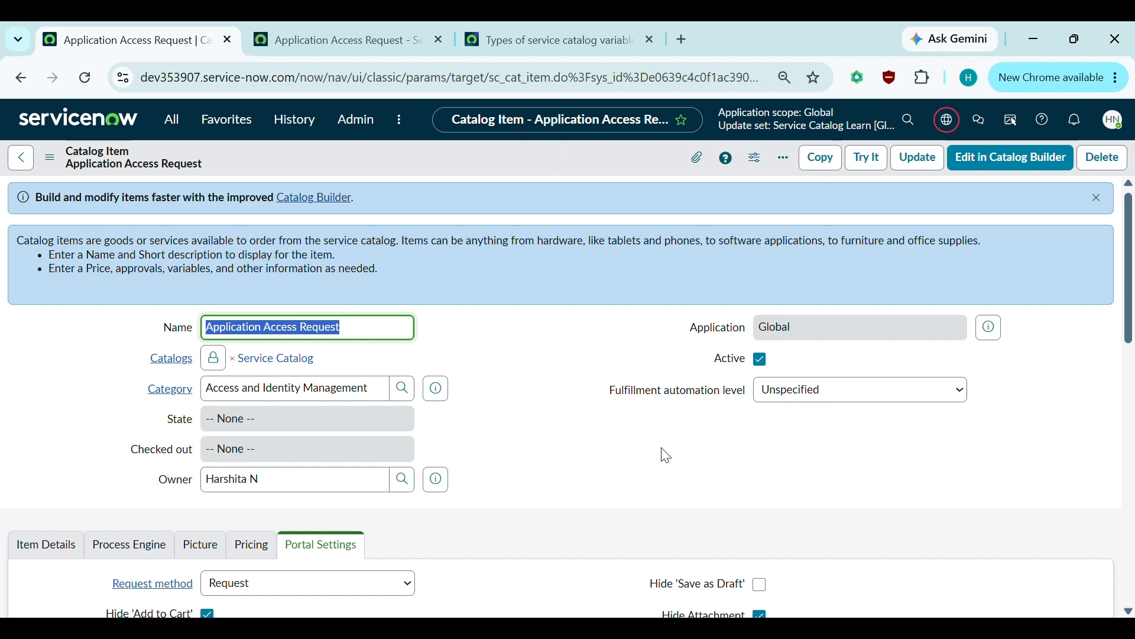
scroll(664, 451, "down", 10)
scroll(855, 439, "up", 1)
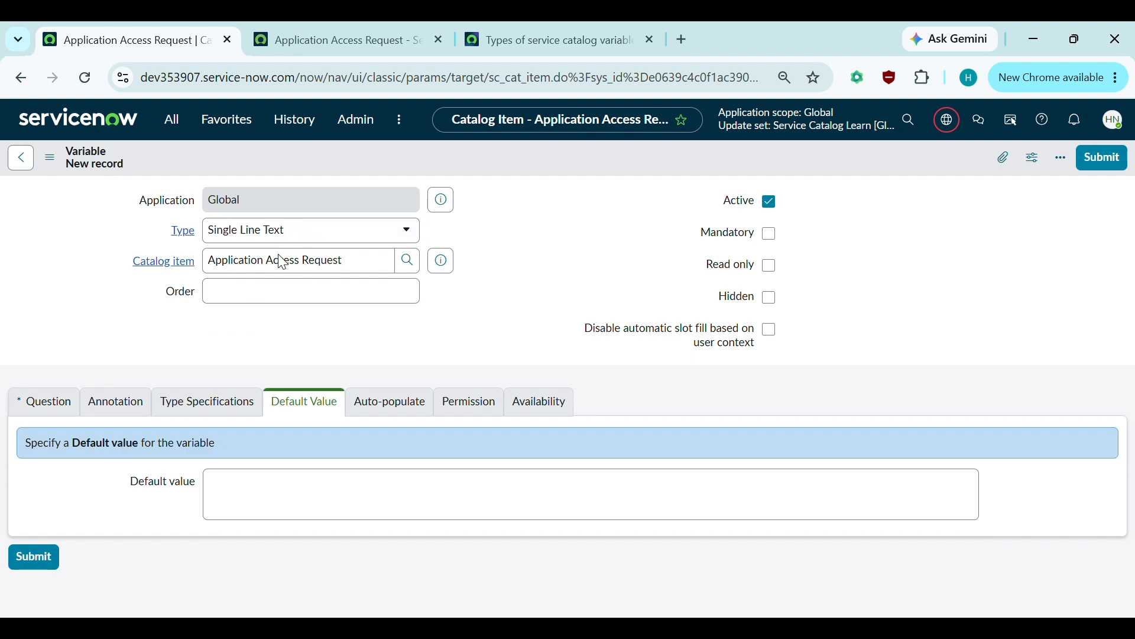
left_click(288, 232)
type("Container")
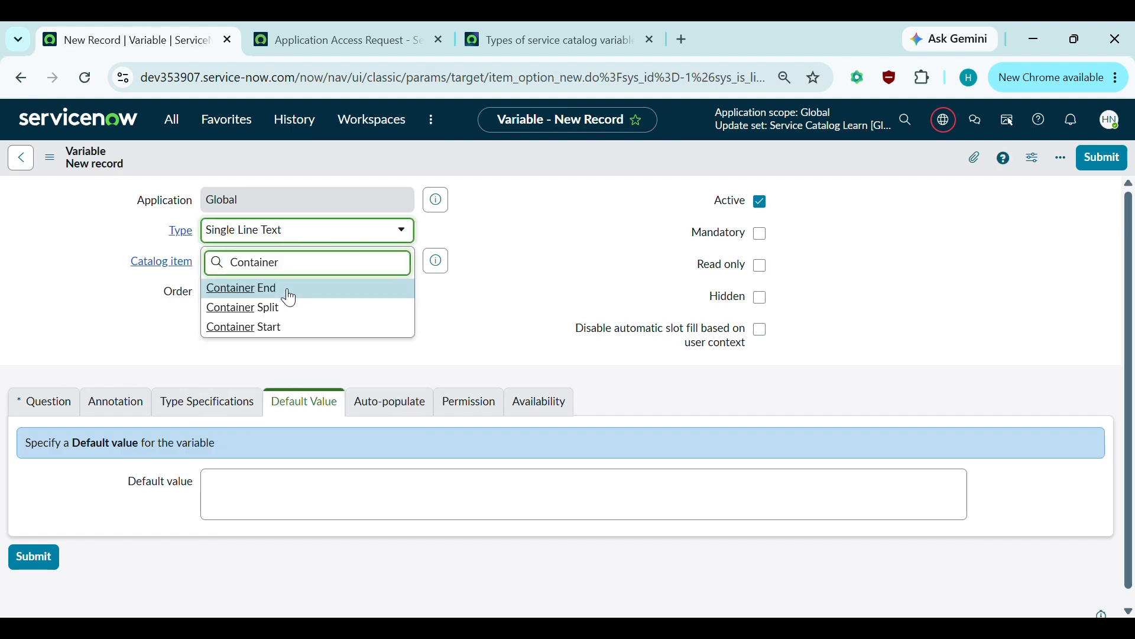
left_click(299, 289)
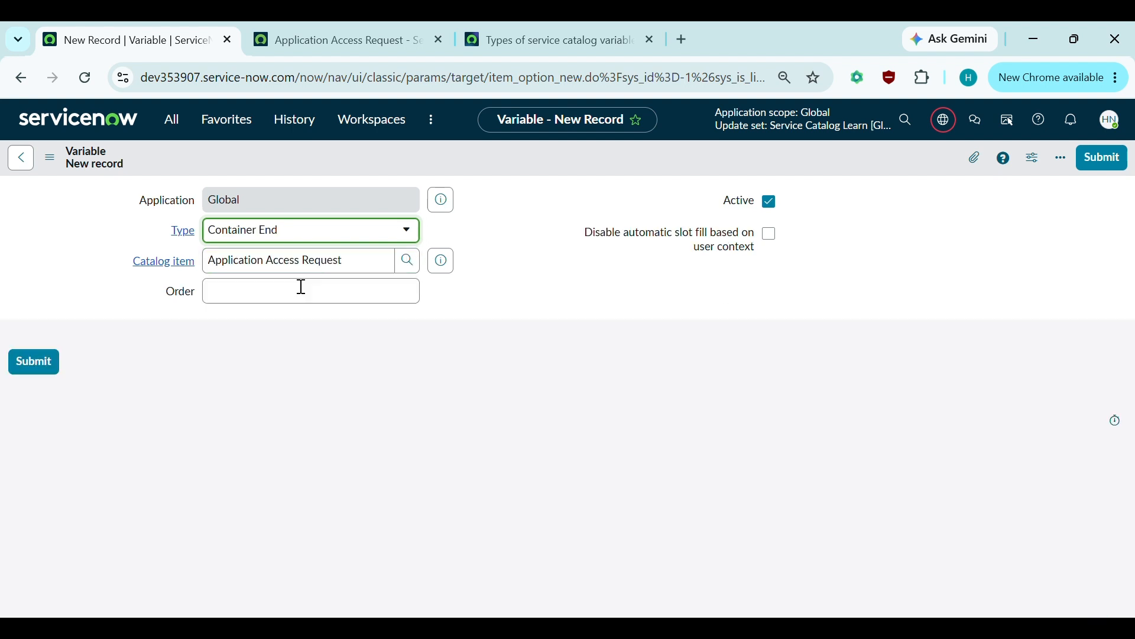
left_click(247, 299)
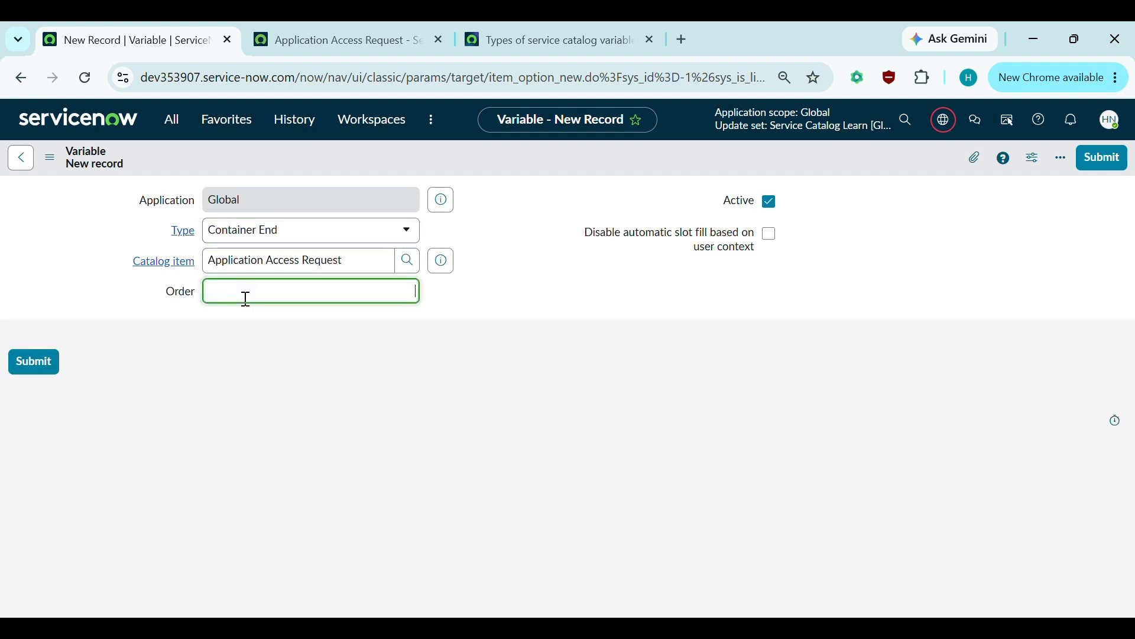
key("Return")
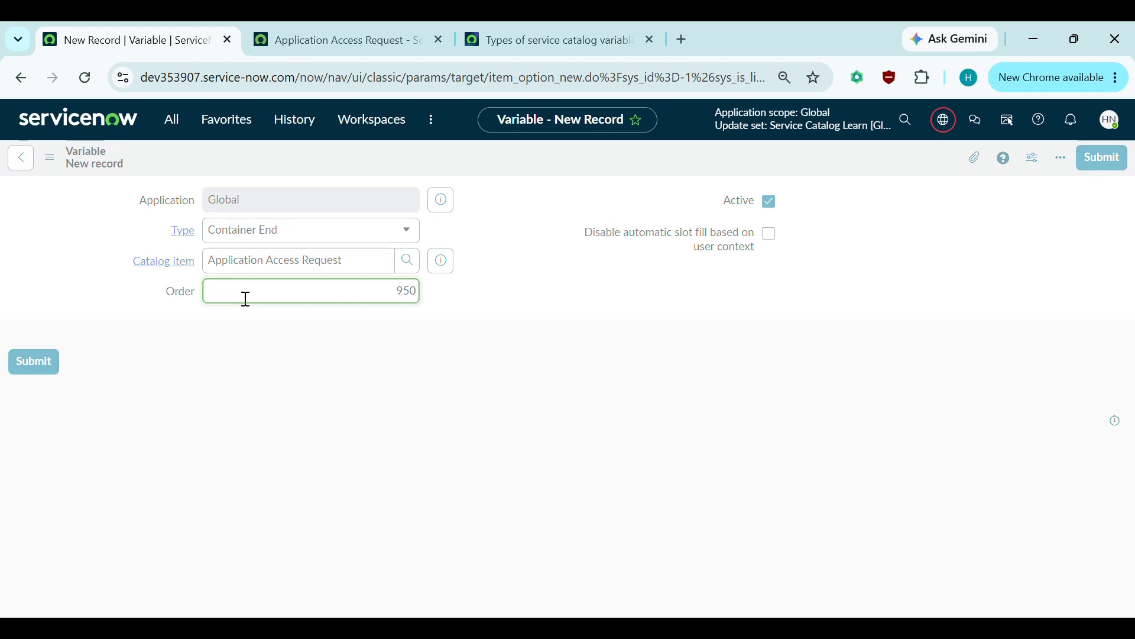
- Reload the portal form, then open the linked Application Access Request catalog item from the variable record
left_click(274, 23)
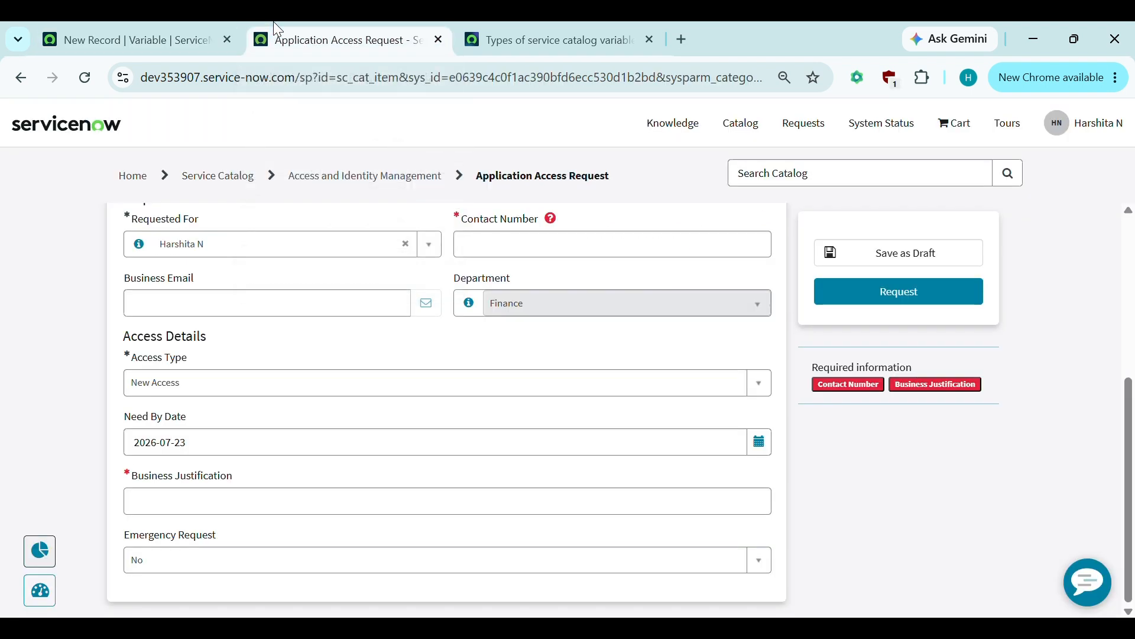
left_click(89, 80)
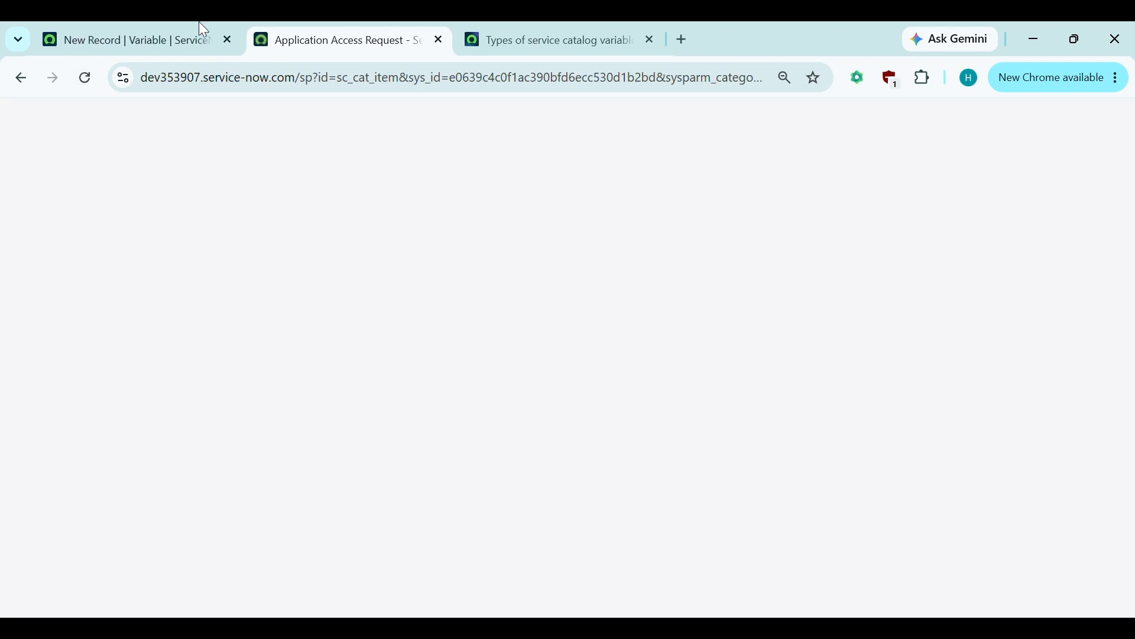
left_click(186, 24)
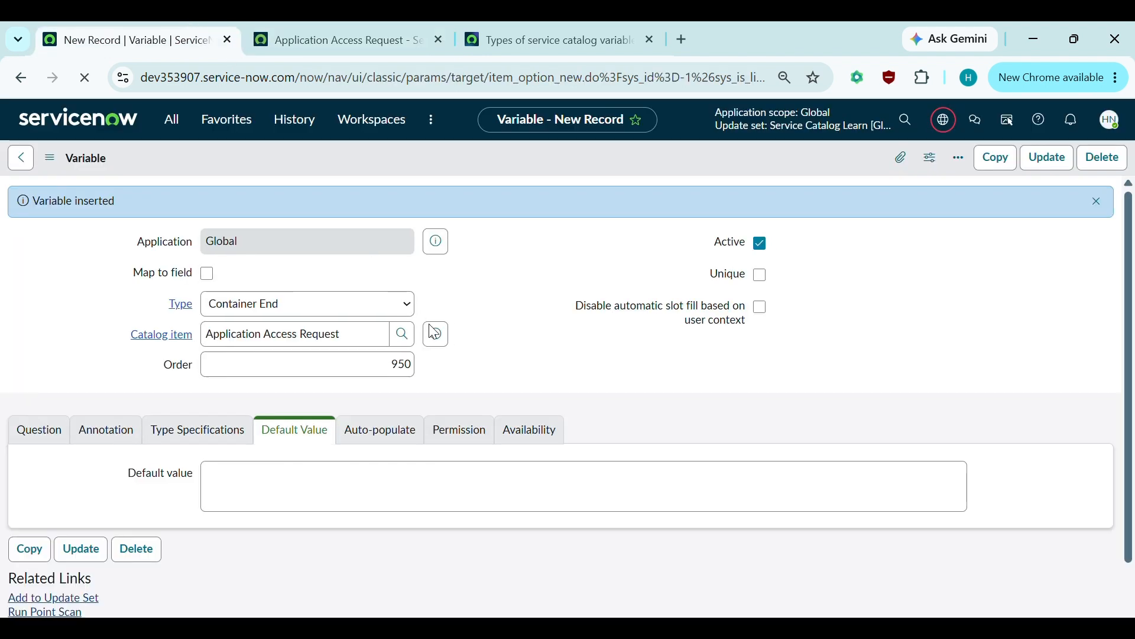
left_click(437, 340)
left_click(596, 310)
left_click(448, 310)
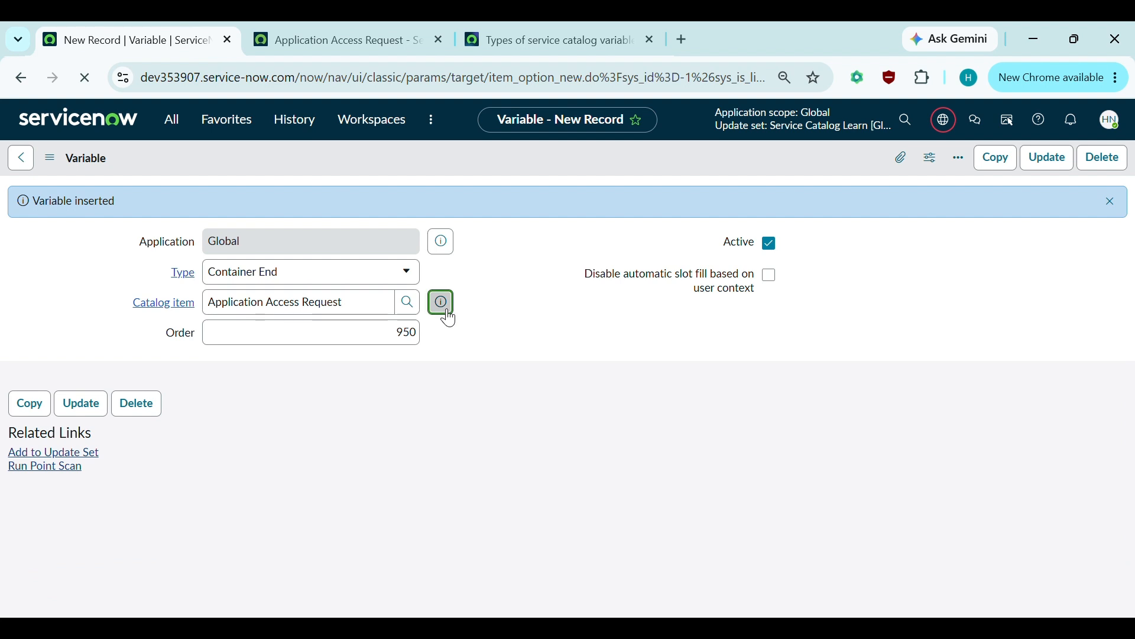
left_click(448, 315)
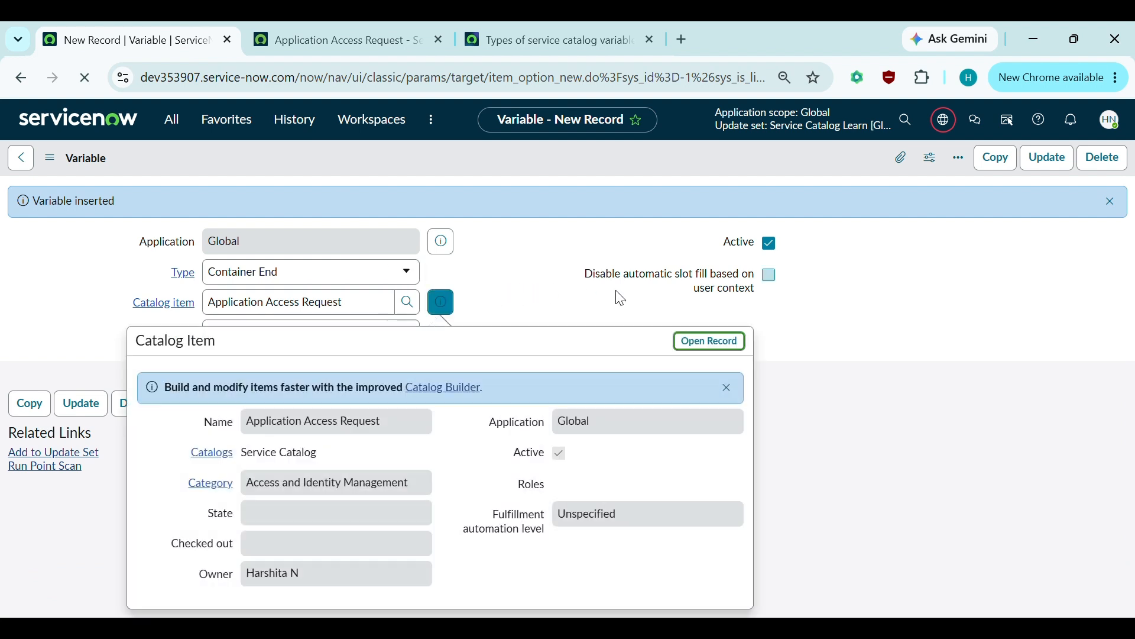
left_click(722, 349)
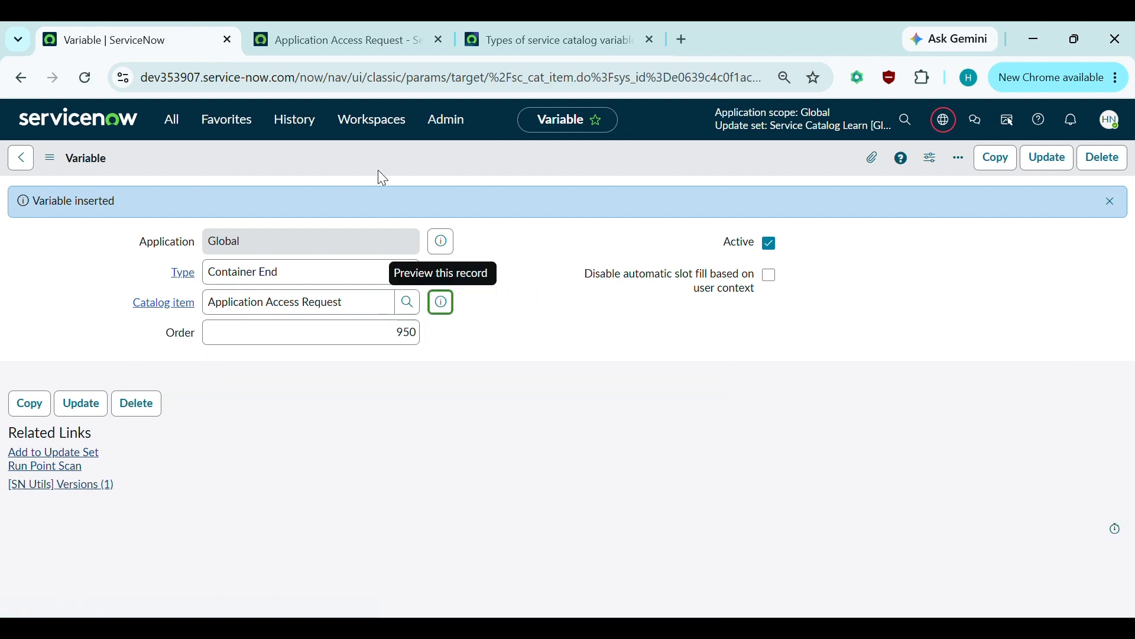
left_click(347, 25)
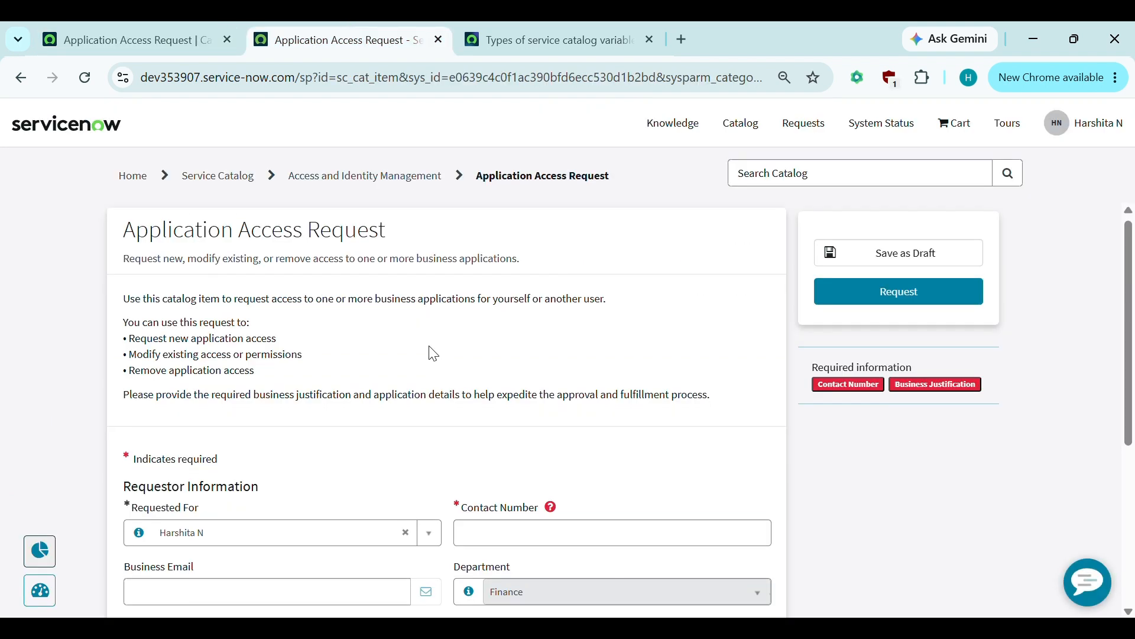
- Check the portal form, then scroll the catalog item record down to its 13-variable Variables list
scroll(434, 354, "down", 3)
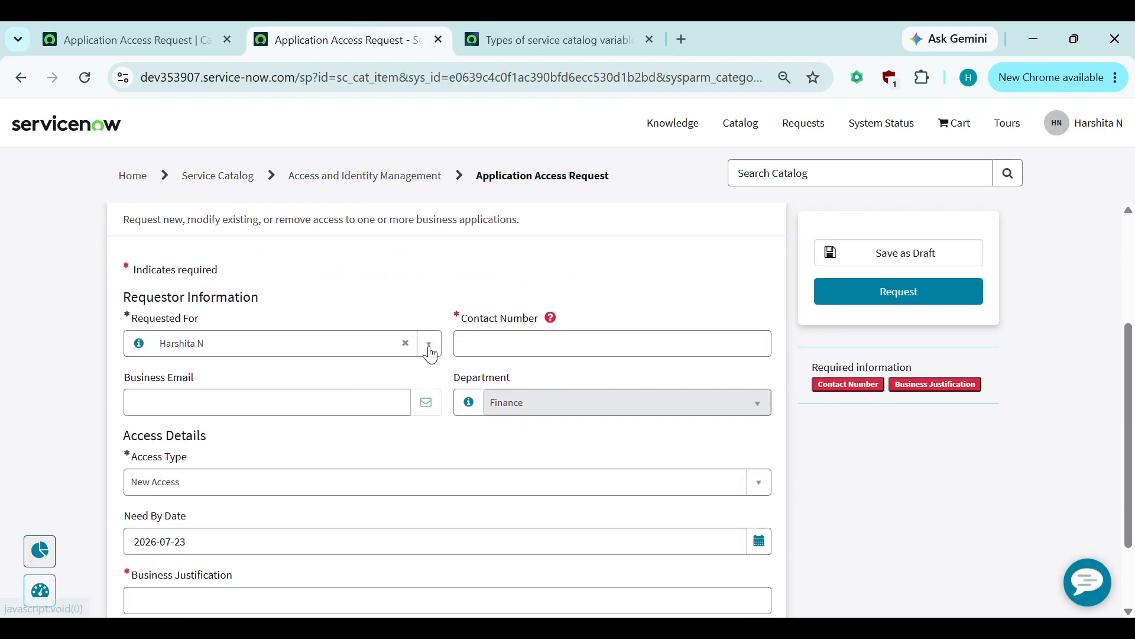
scroll(433, 354, "down", 2)
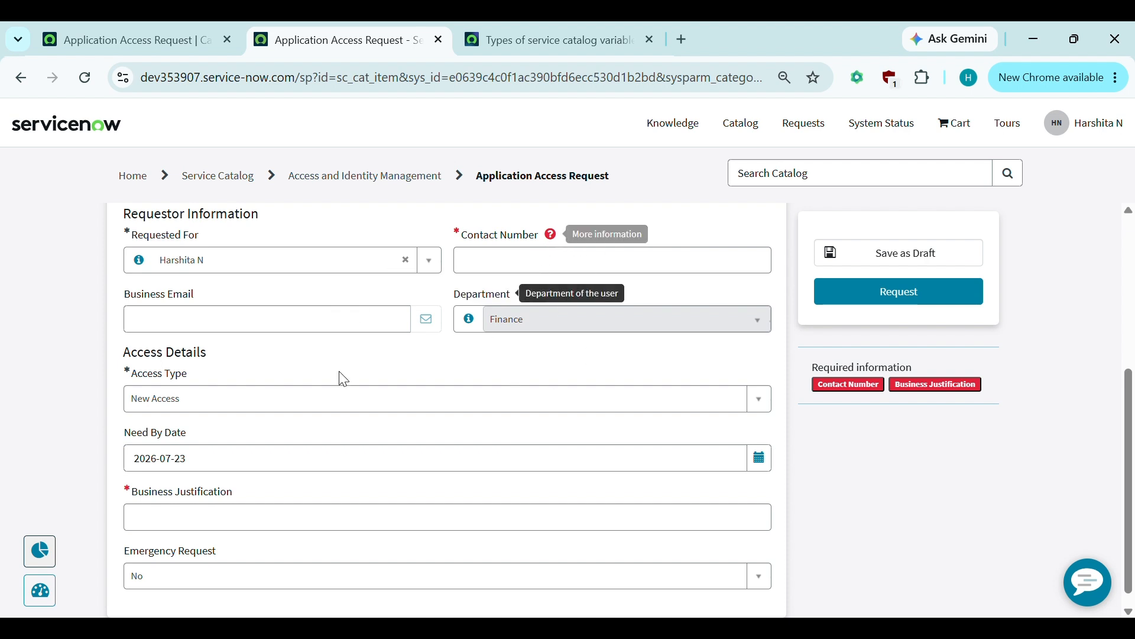
scroll(78, 462, "down", 1)
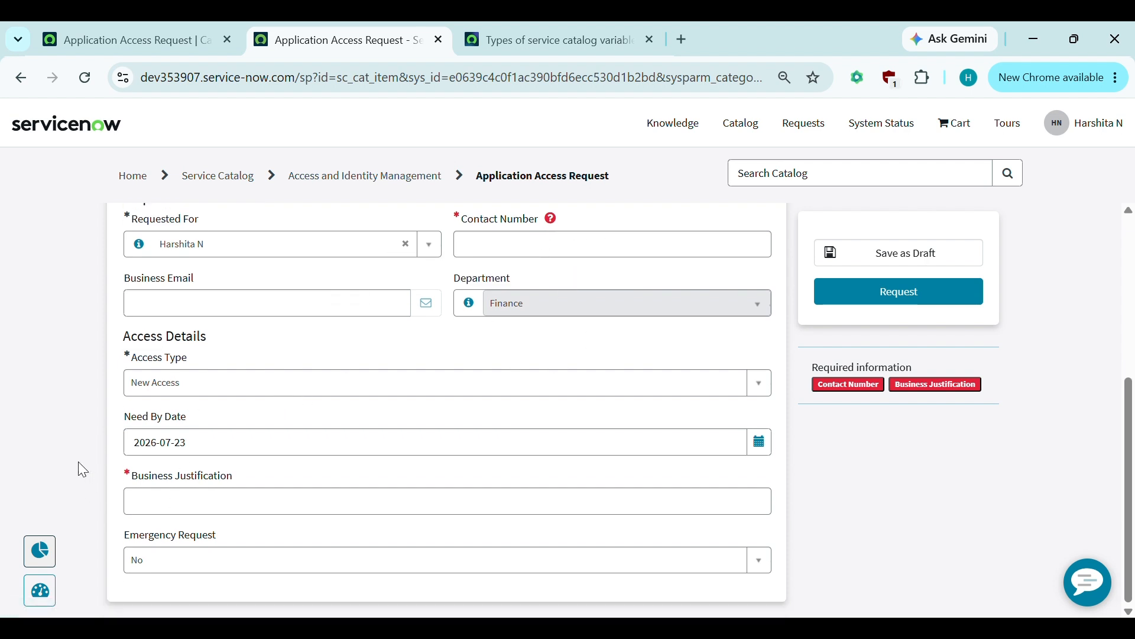
scroll(78, 461, "up", 3)
left_click(124, 26)
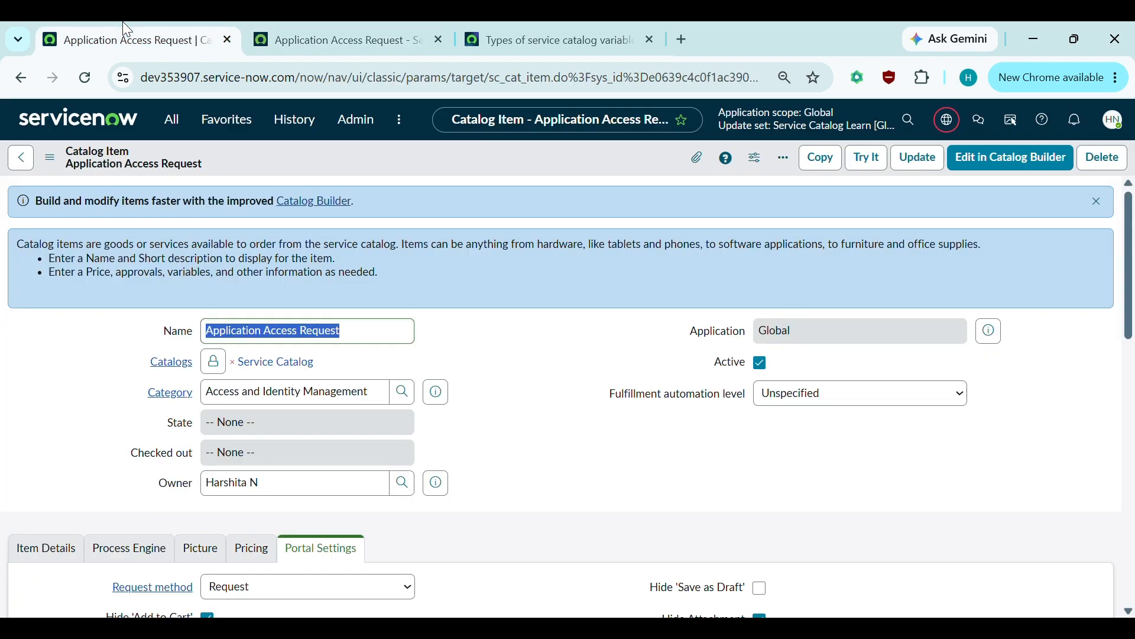
scroll(175, 439, "down", 7)
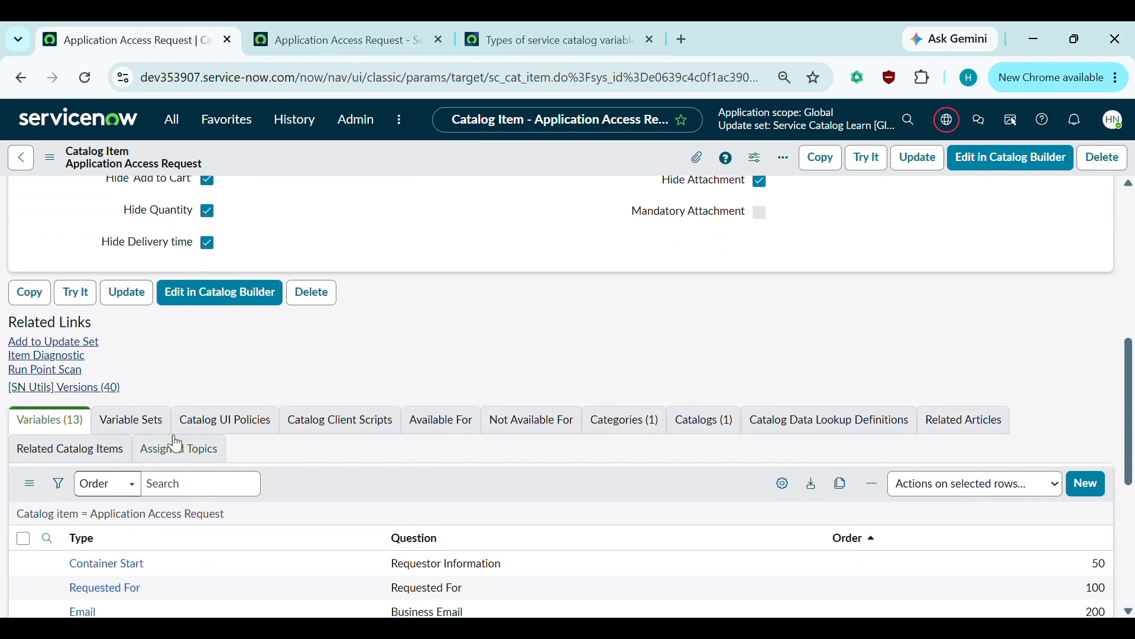
scroll(176, 444, "down", 3)
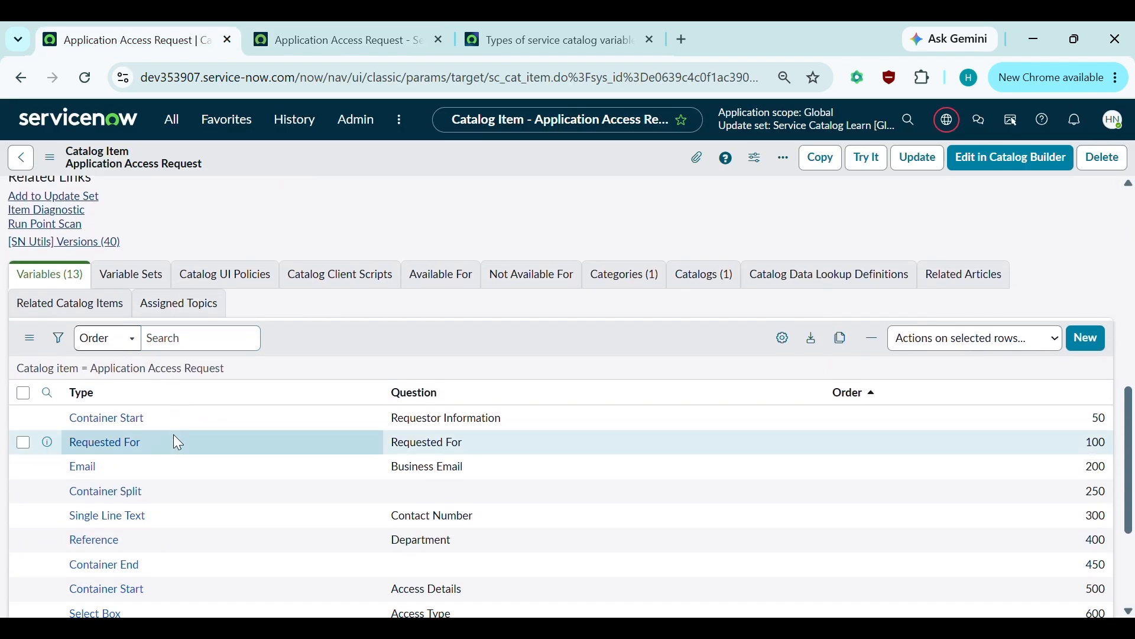
scroll(175, 441, "down", 1)
scroll(491, 326, "down", 1)
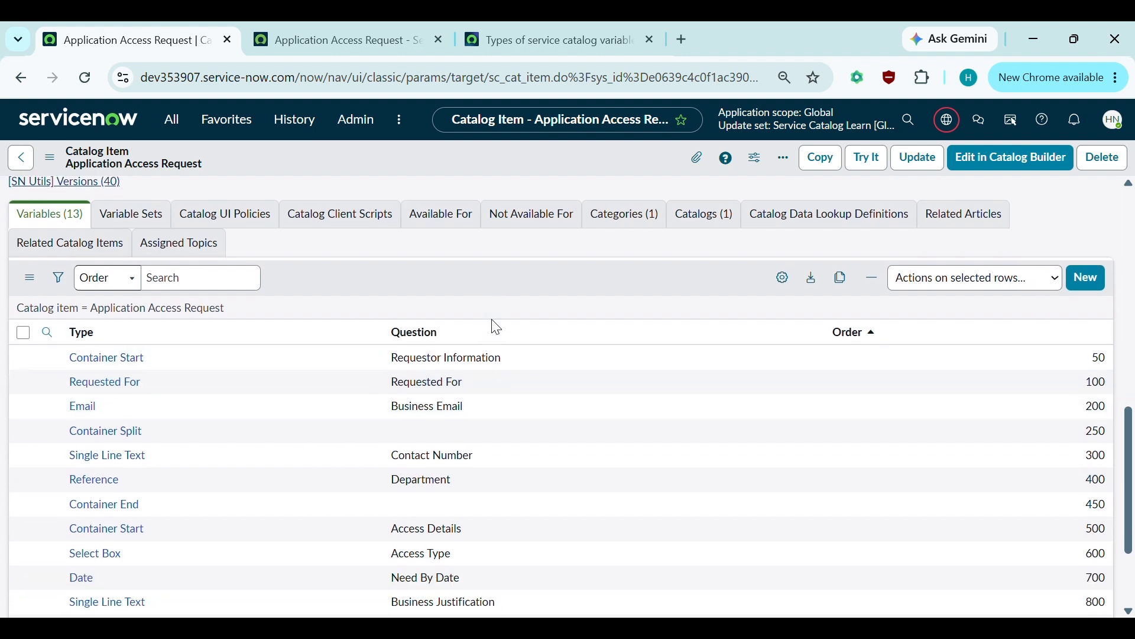